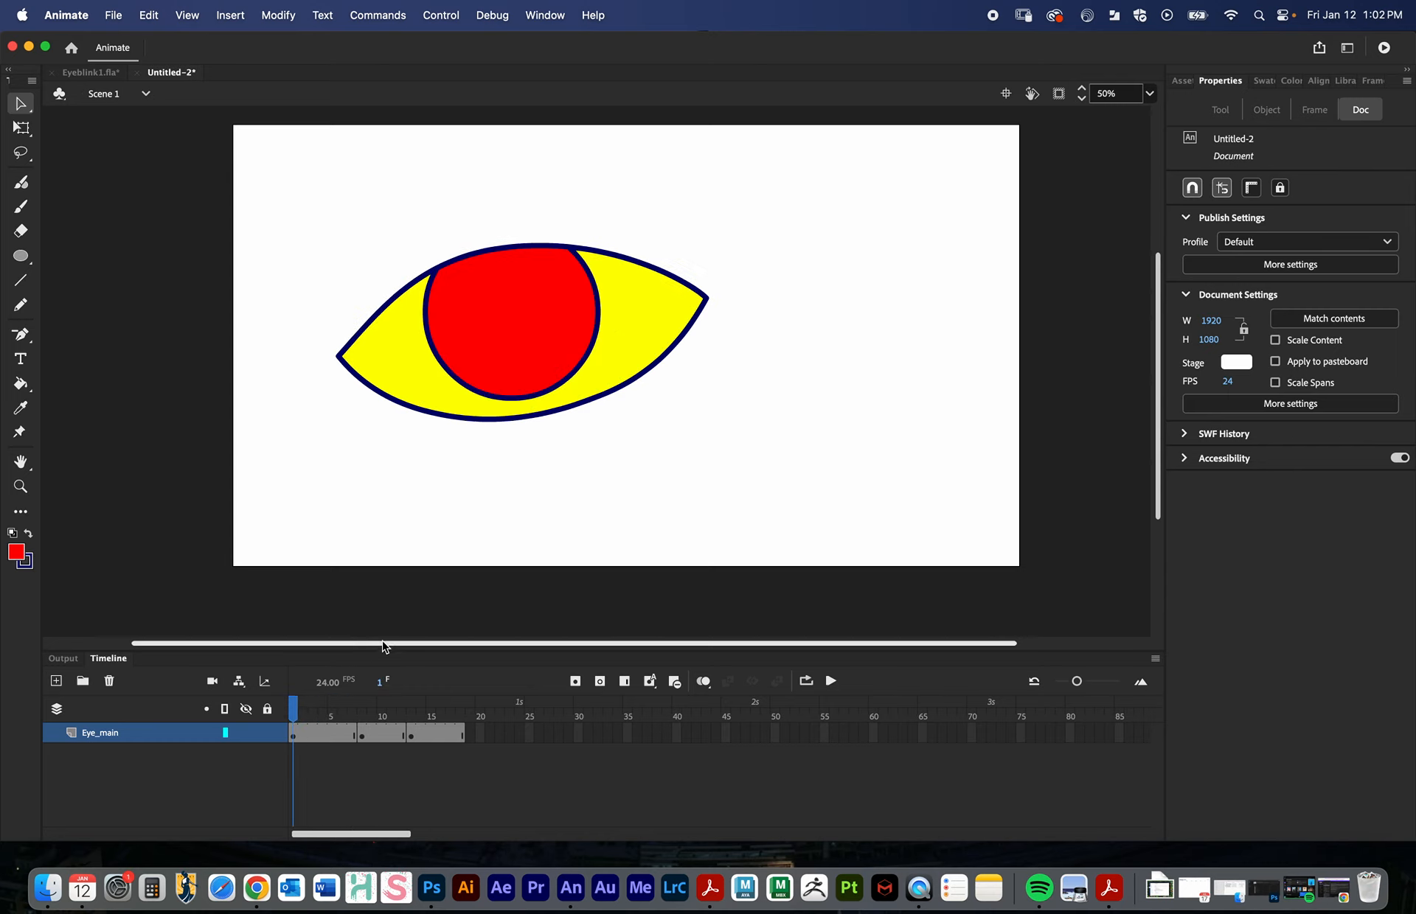
# - View the finished eye example in Eyeblink1.fla and return to the Untitled-2 document
pyautogui.click(92, 72)
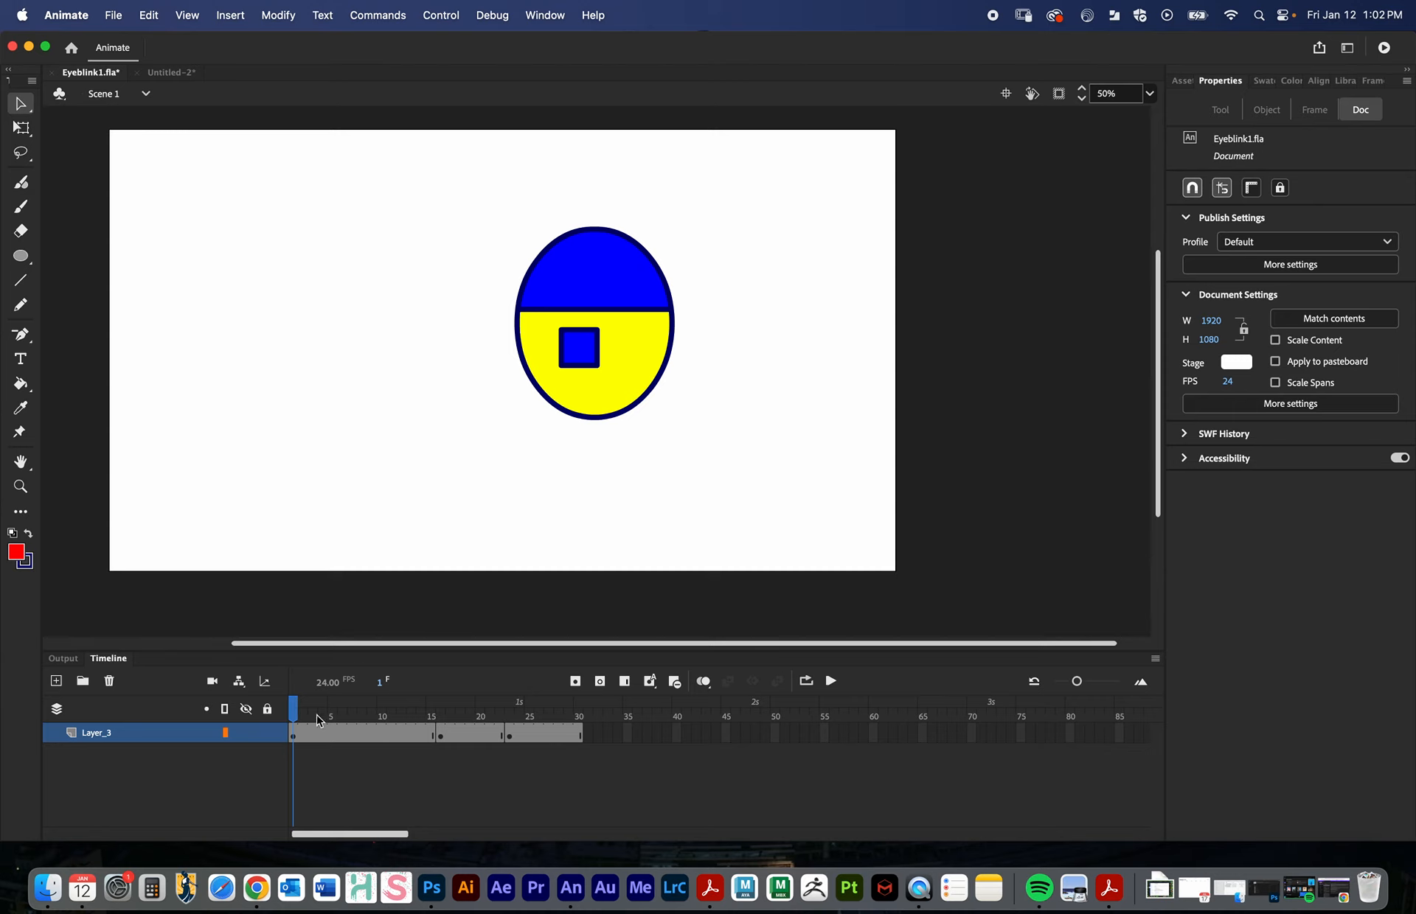
pyautogui.moveTo(318, 719)
pyautogui.mouseDown()
pyautogui.moveTo(469, 712)
pyautogui.moveTo(294, 713)
pyautogui.mouseUp()
pyautogui.click(169, 72)
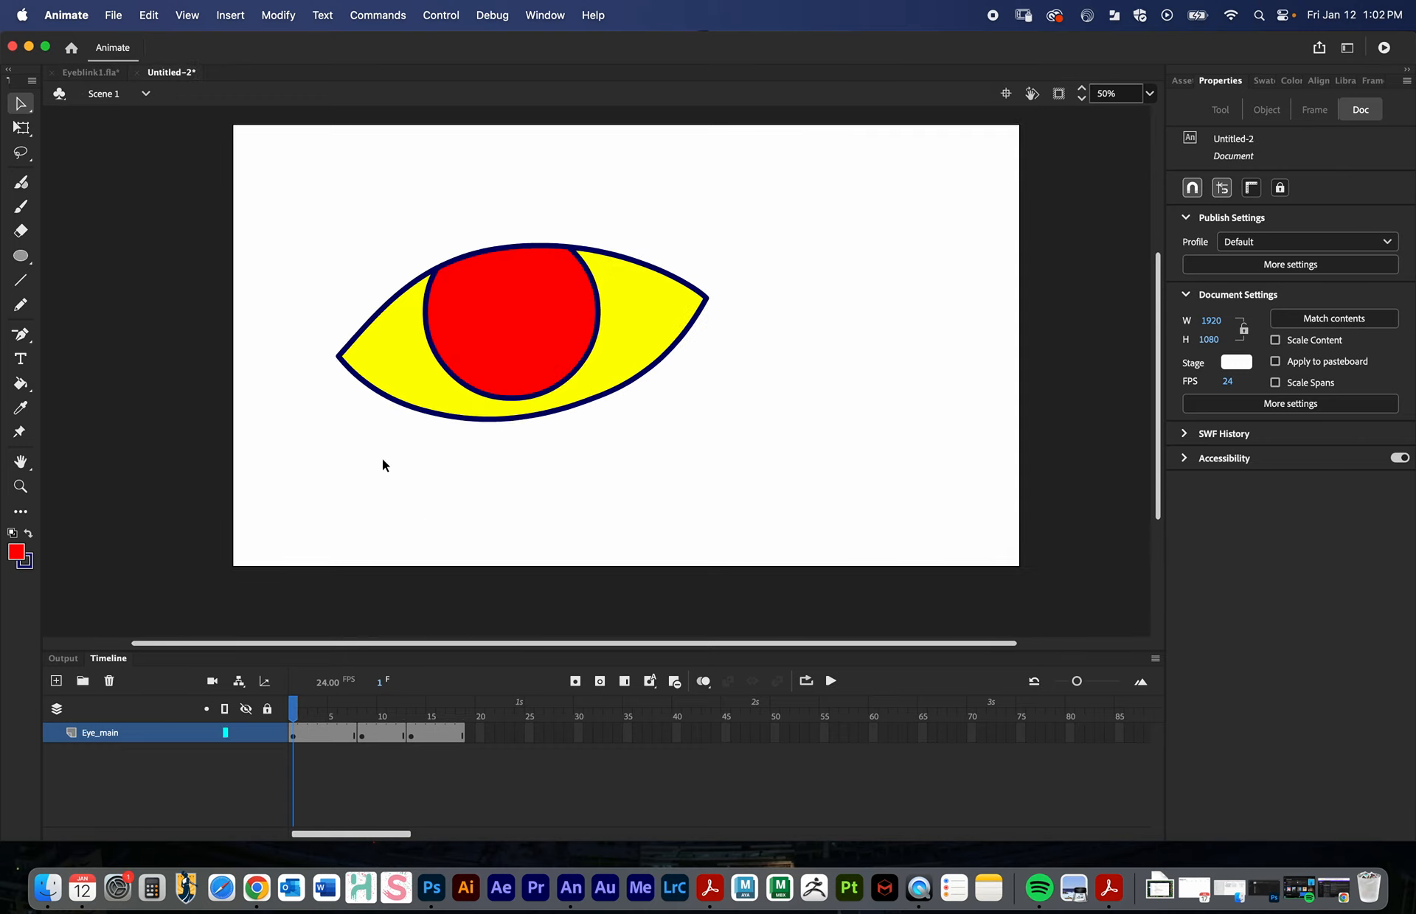
# - Create a new Full HD character animation document, 1920 x 1080 at 24 fps, for ActionScript 3.0
pyautogui.click(116, 13)
pyautogui.click(121, 43)
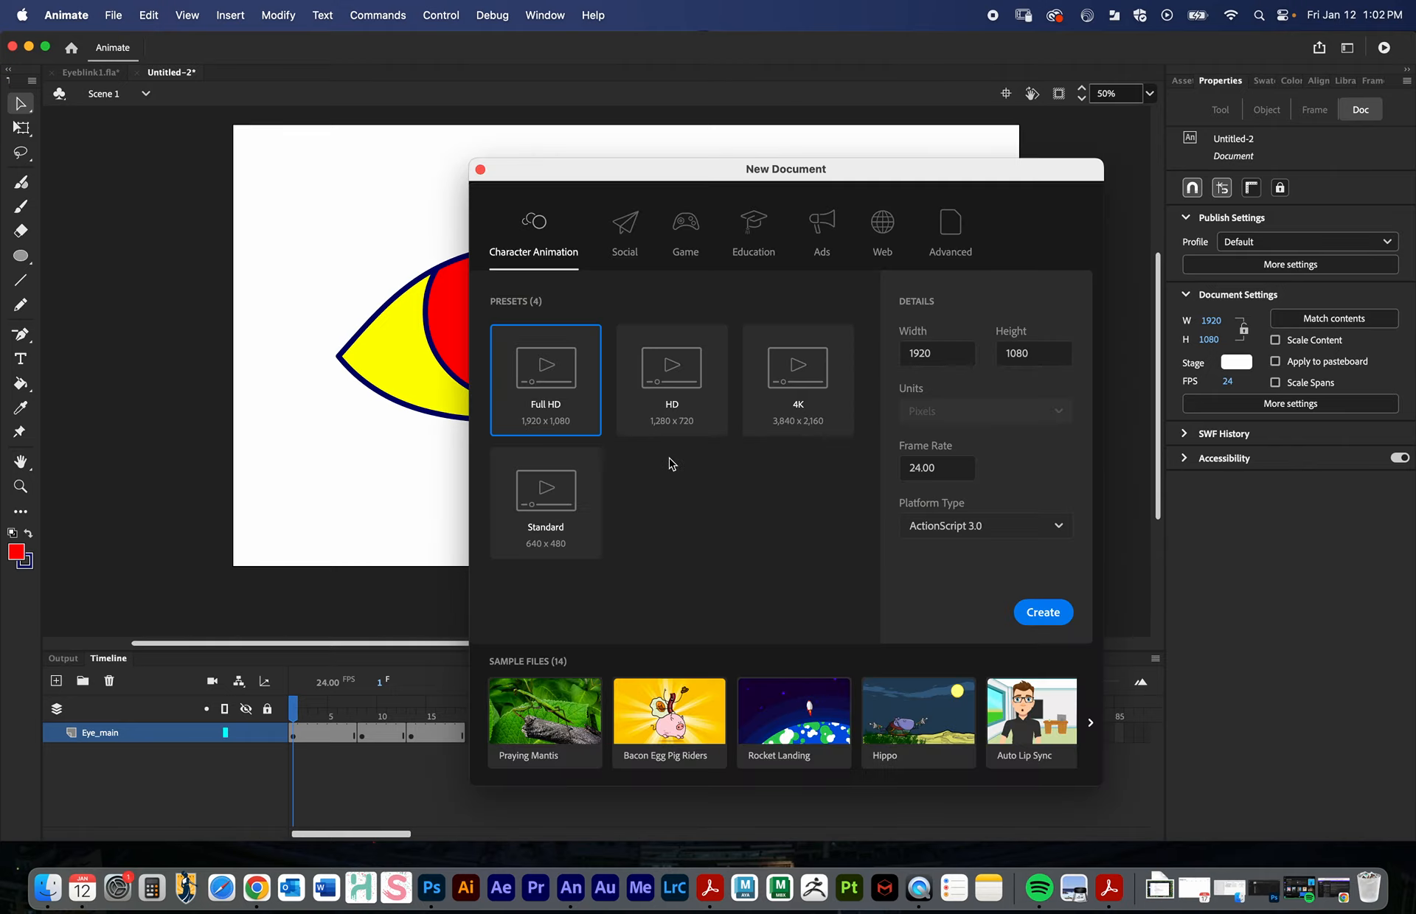
pyautogui.click(1041, 613)
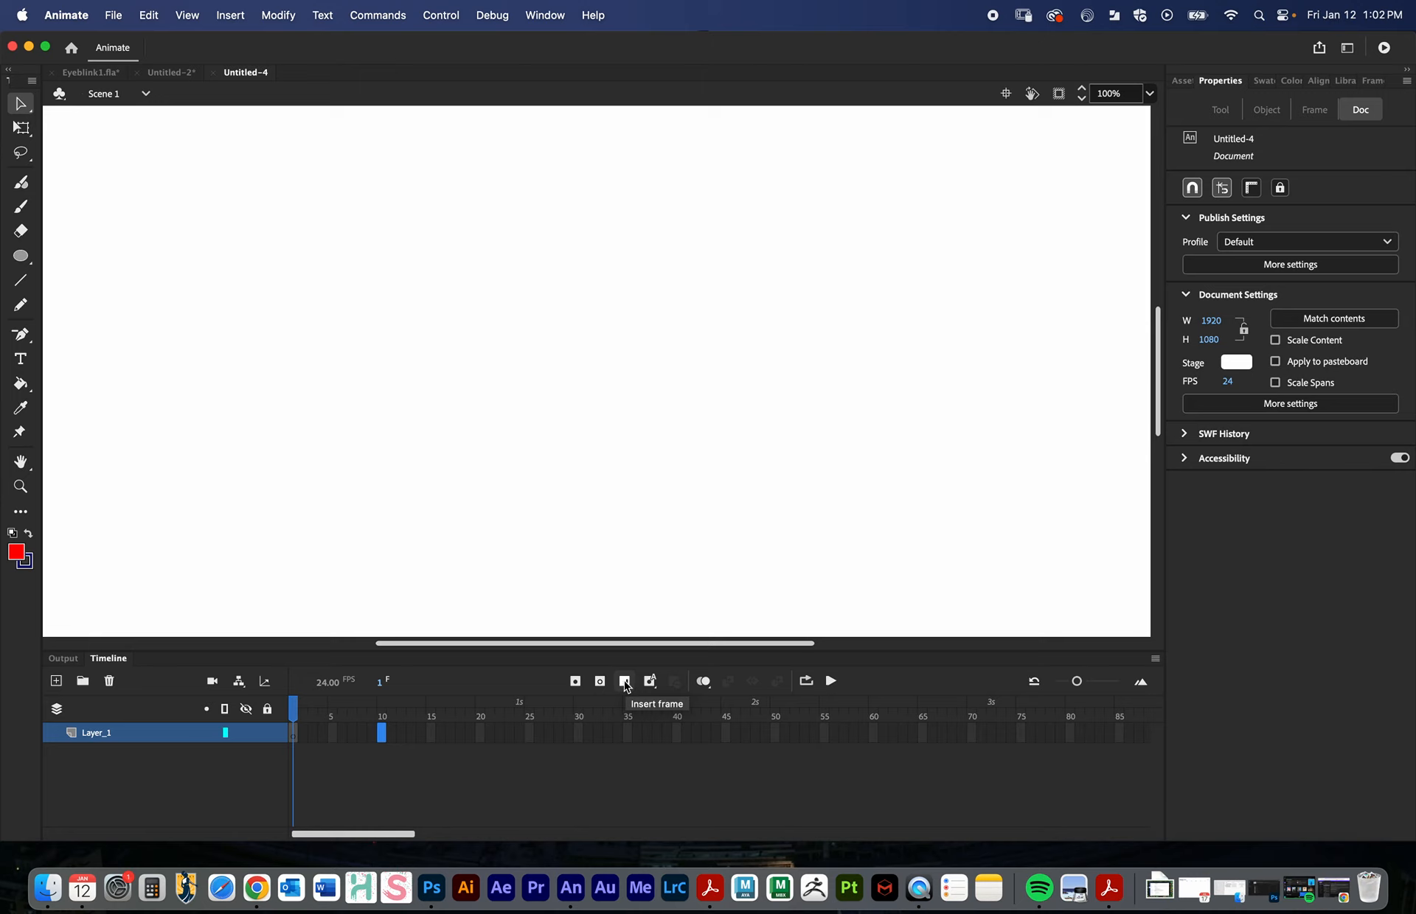
pyautogui.click(1347, 48)
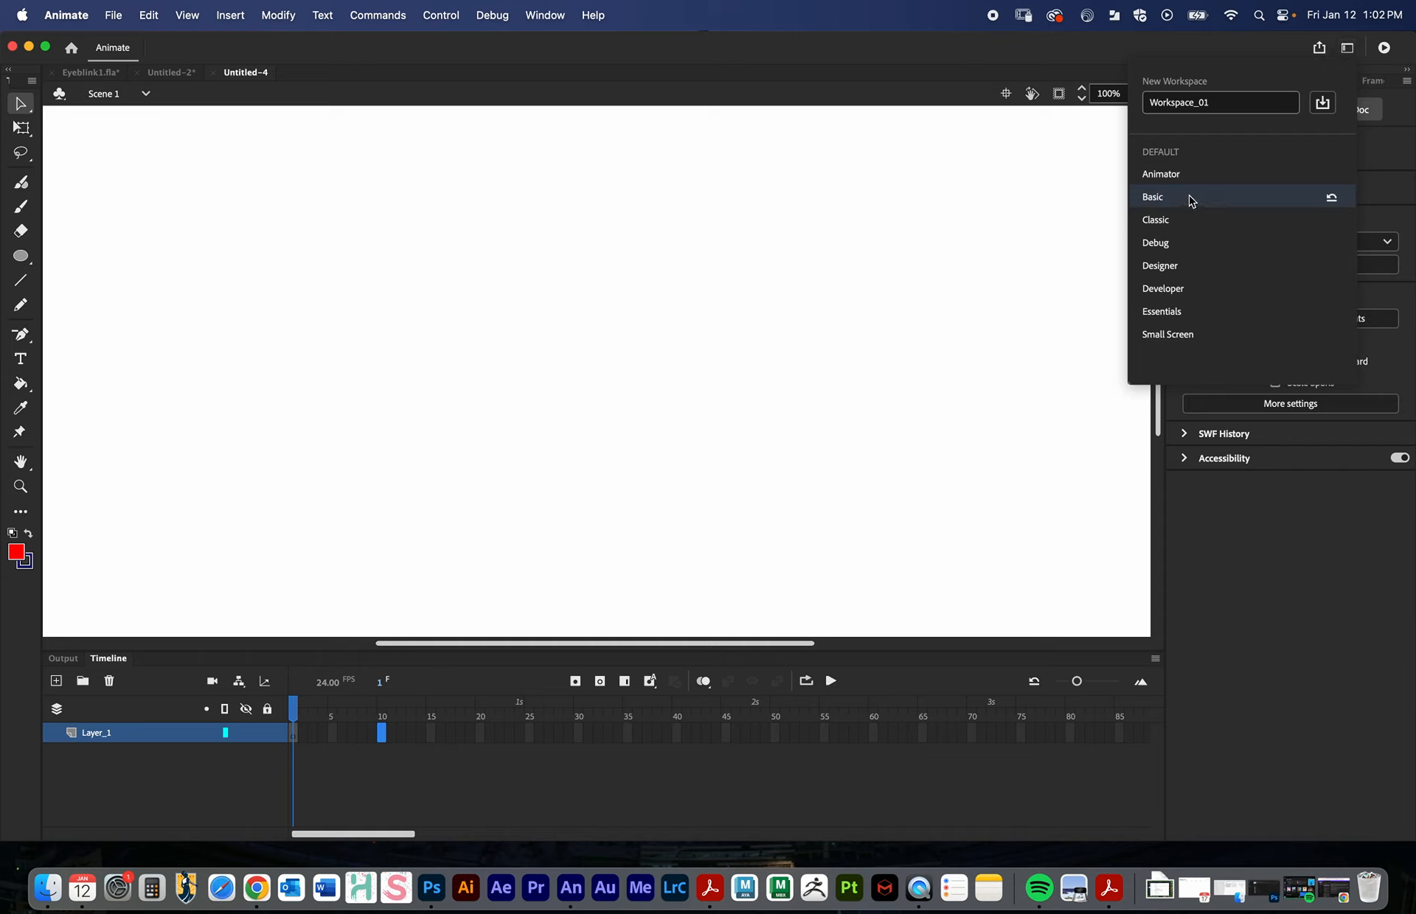
pyautogui.click(954, 116)
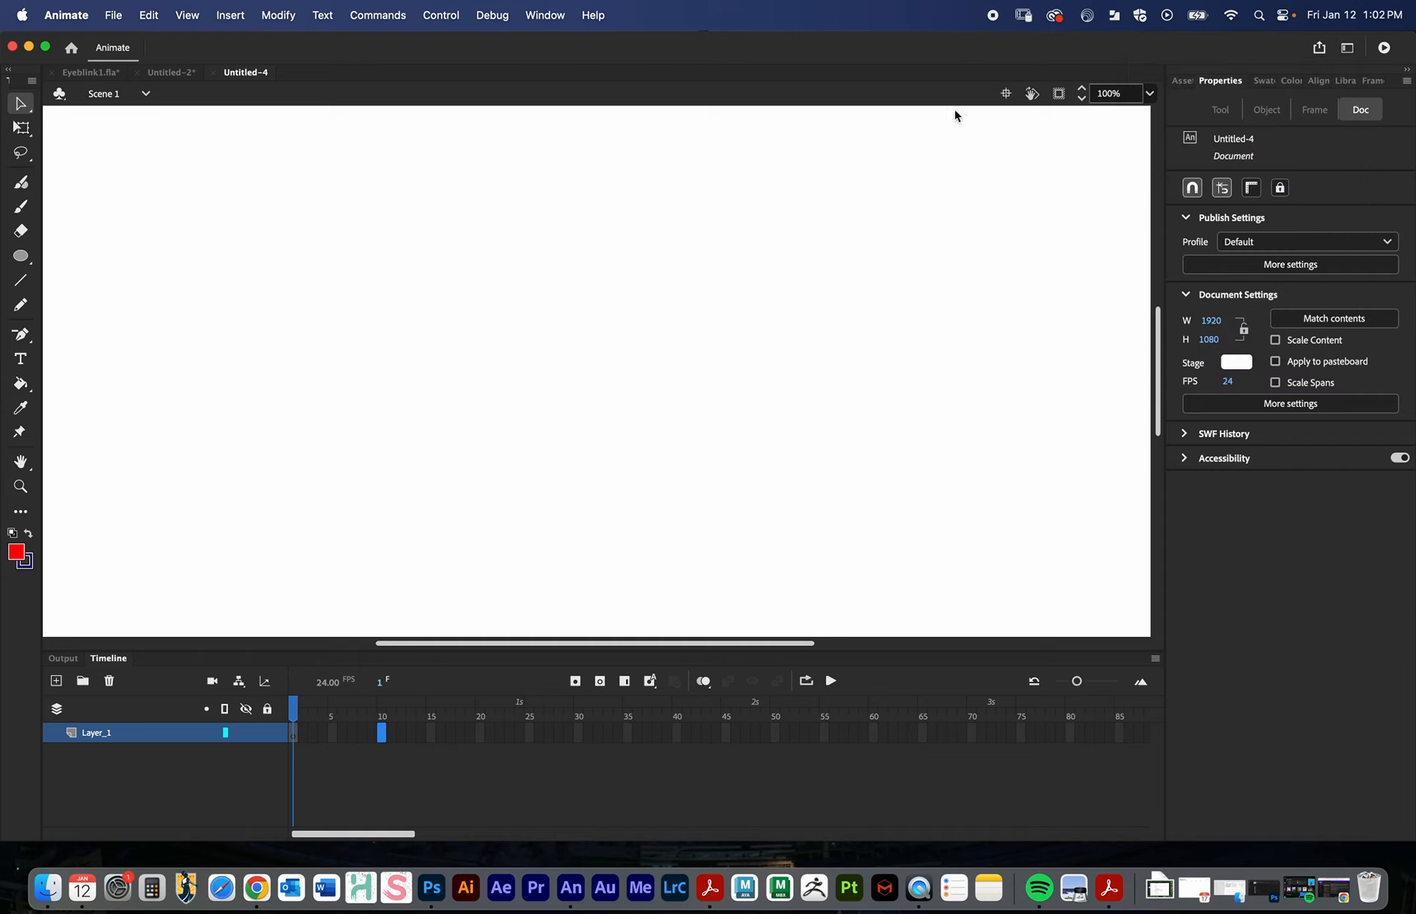
# - Extend Layer_1 with frames up to frame 10 and return to frame 1
pyautogui.click(624, 682)
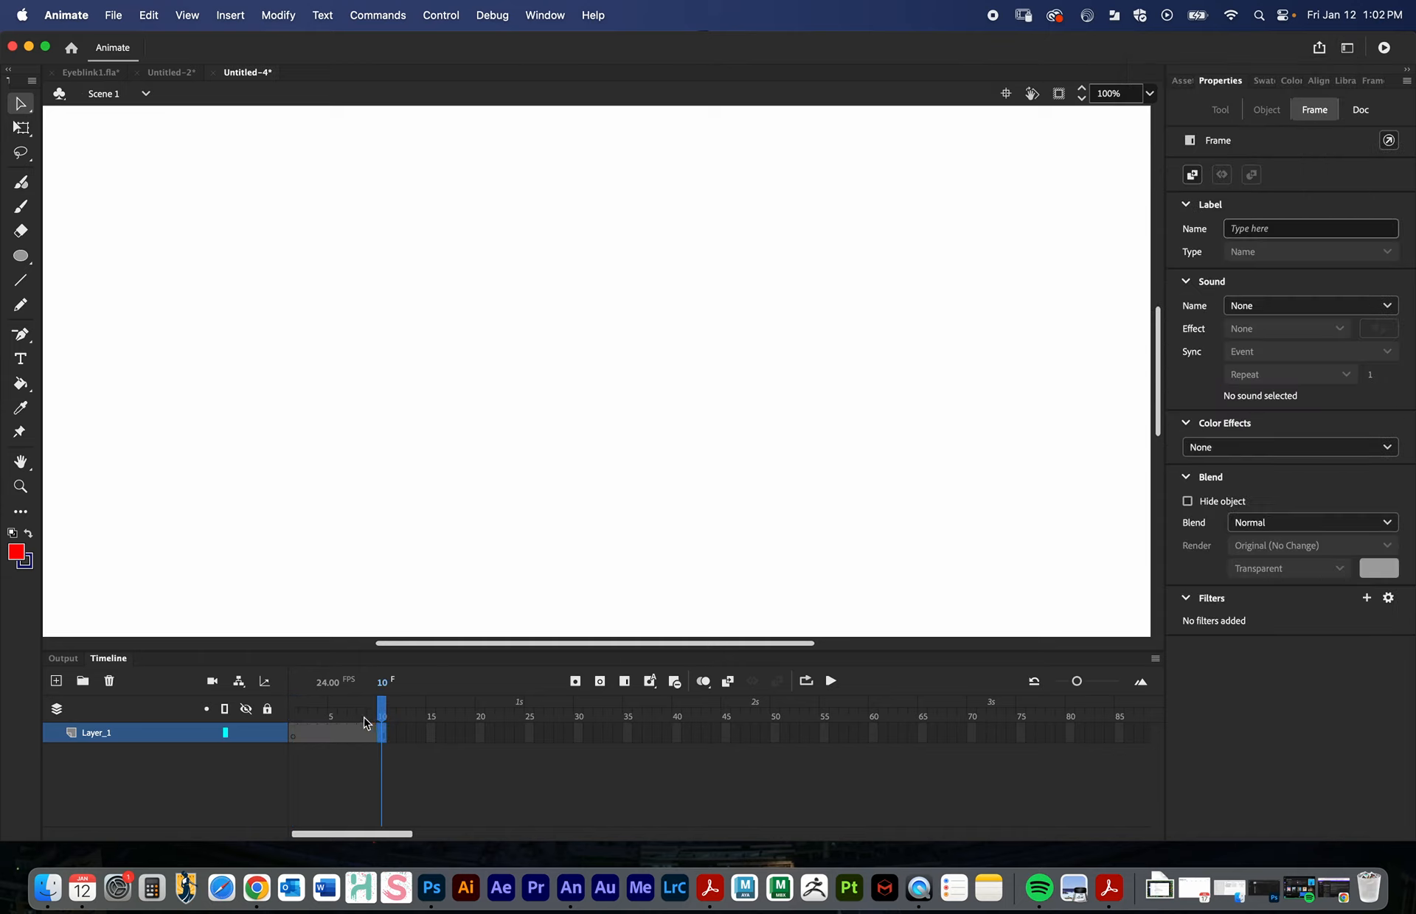
pyautogui.click(294, 714)
pyautogui.click(100, 187)
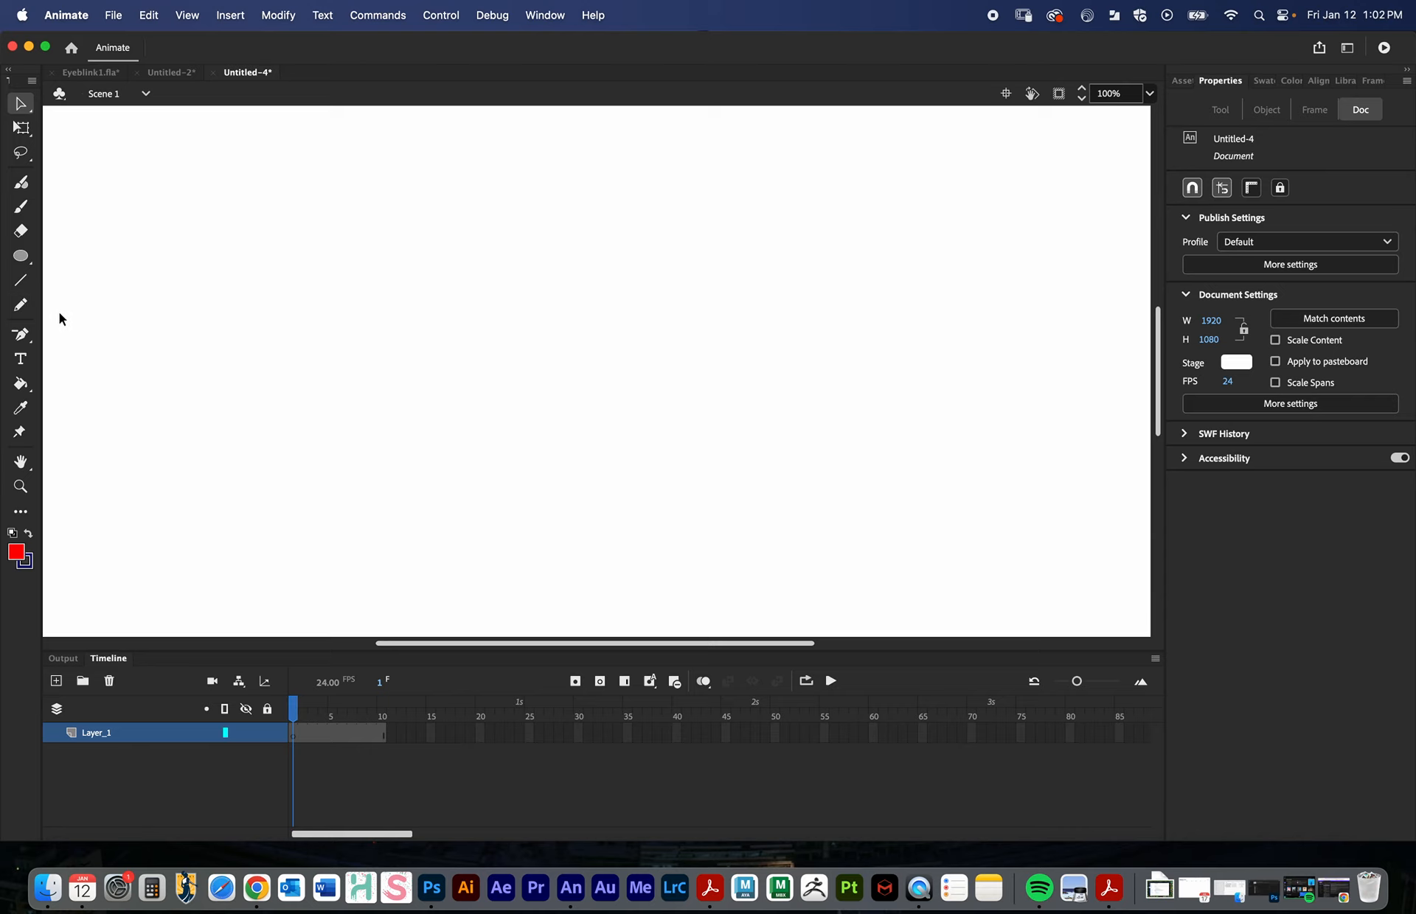
# - Draw a closed six-sided eye outline from connected straight lines with the Line tool, undoing the stray detached segment
pyautogui.moveTo(25, 343); pyautogui.dragTo(95, 335)
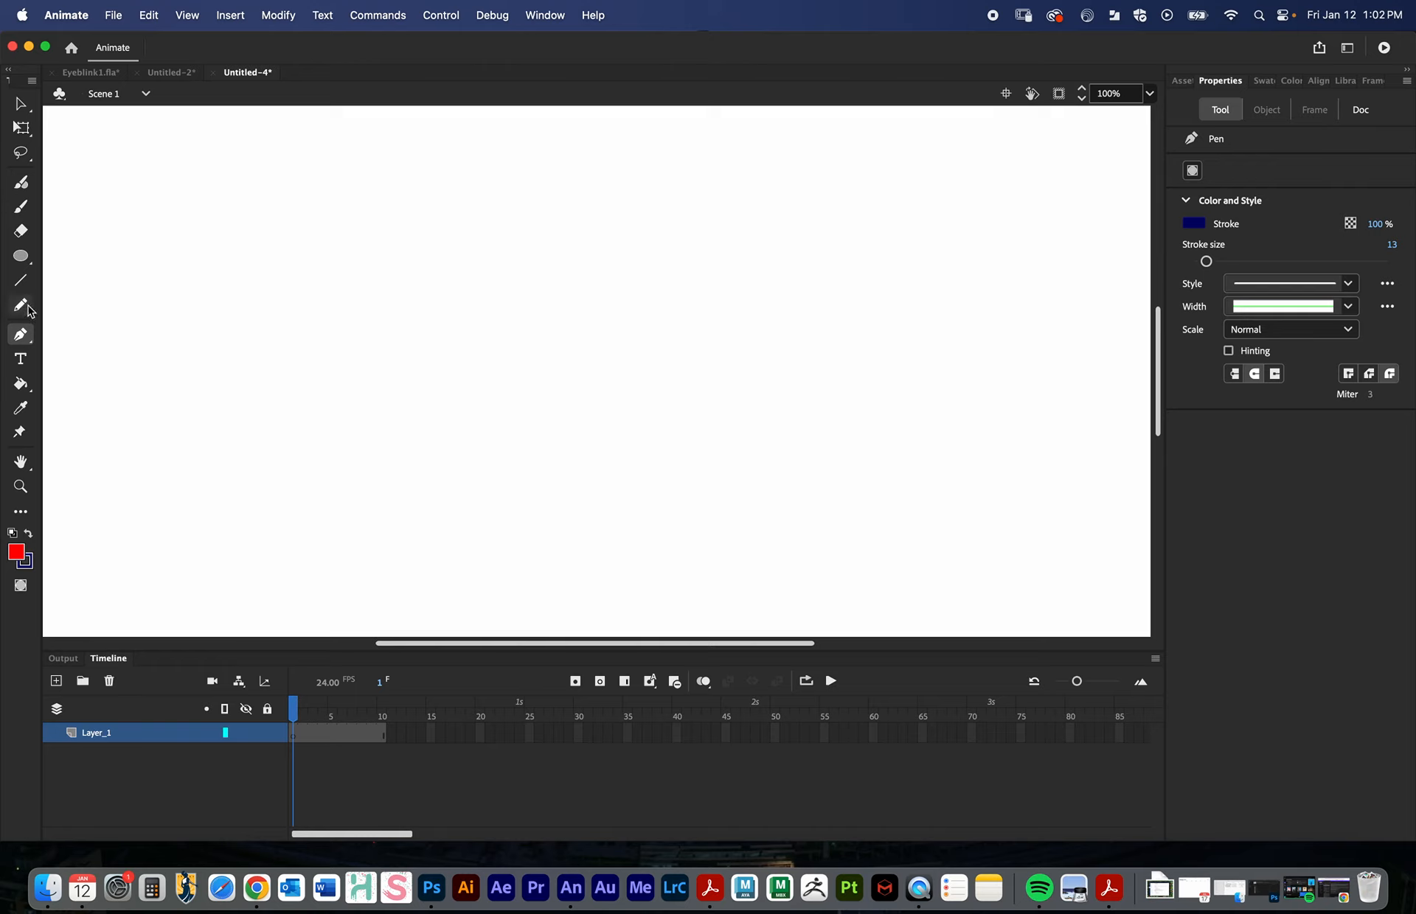
pyautogui.click(21, 281)
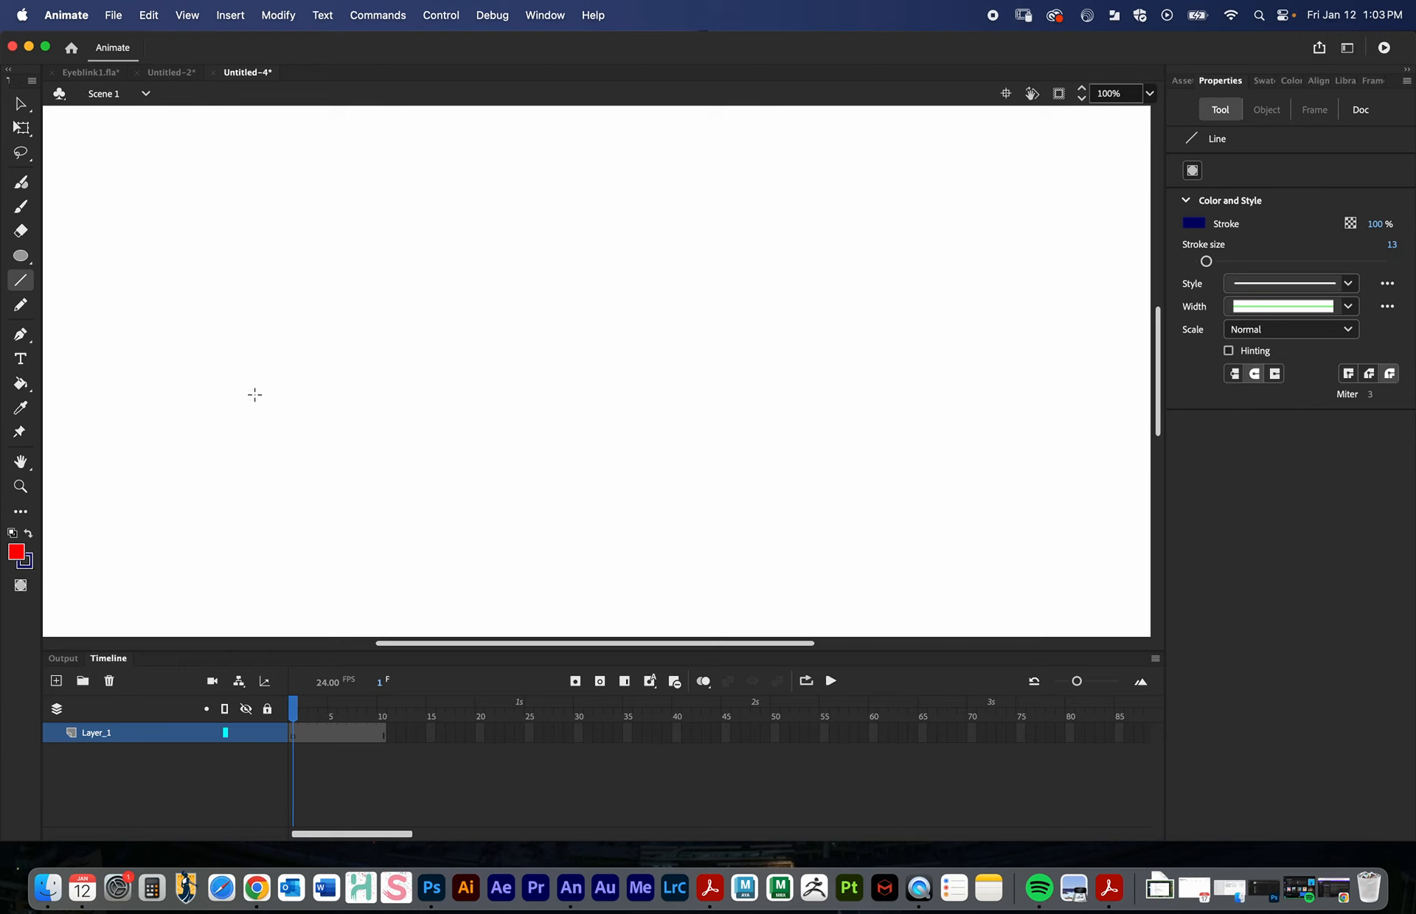
pyautogui.moveTo(254, 395); pyautogui.dragTo(337, 276)
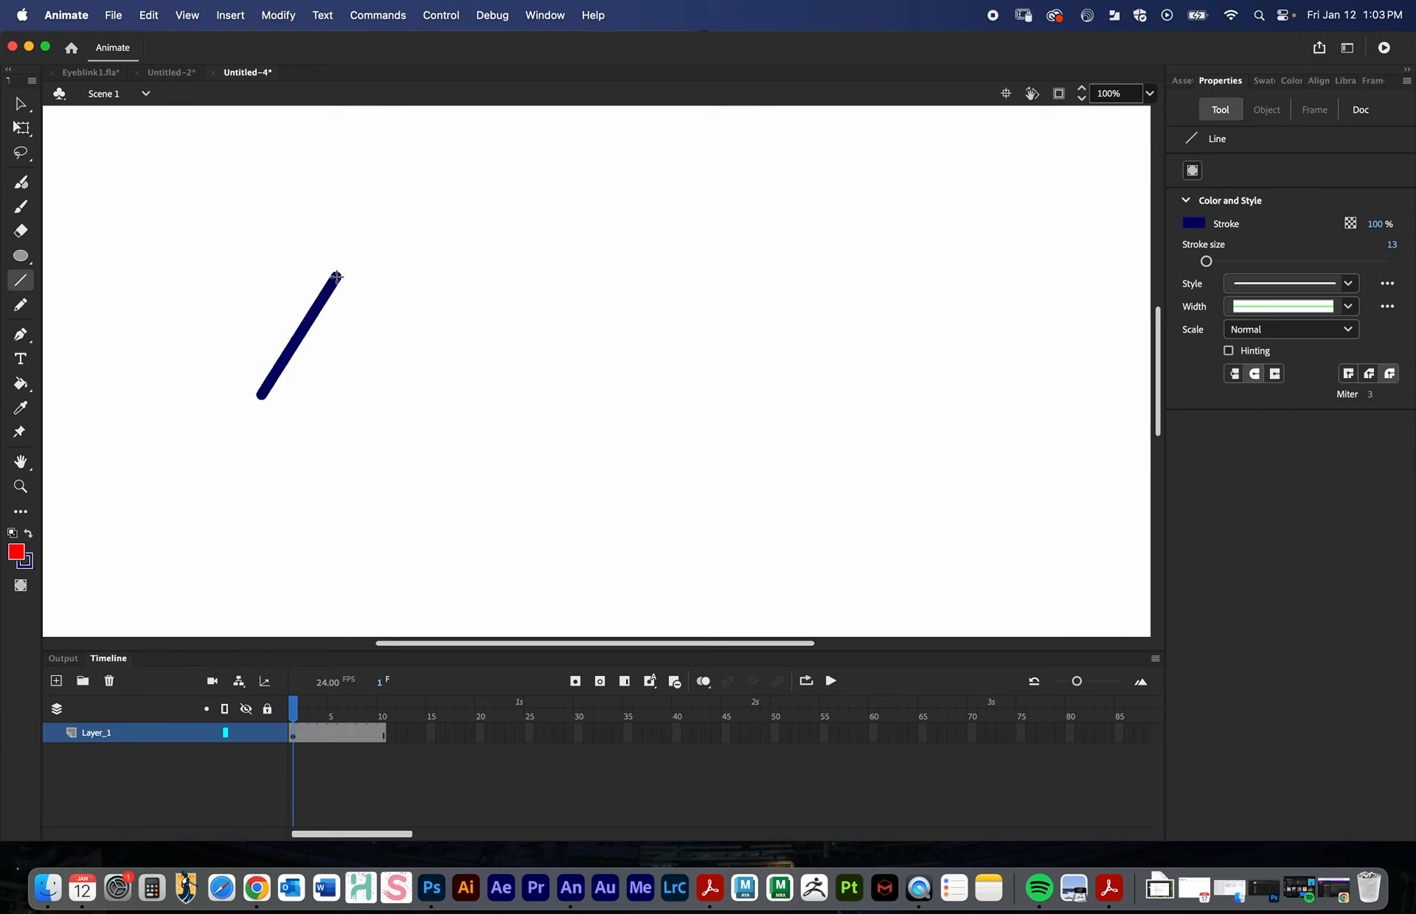
pyautogui.moveTo(337, 277)
pyautogui.mouseDown()
pyautogui.moveTo(511, 205)
pyautogui.moveTo(682, 271)
pyautogui.moveTo(695, 248)
pyautogui.moveTo(775, 318)
pyautogui.mouseUp()
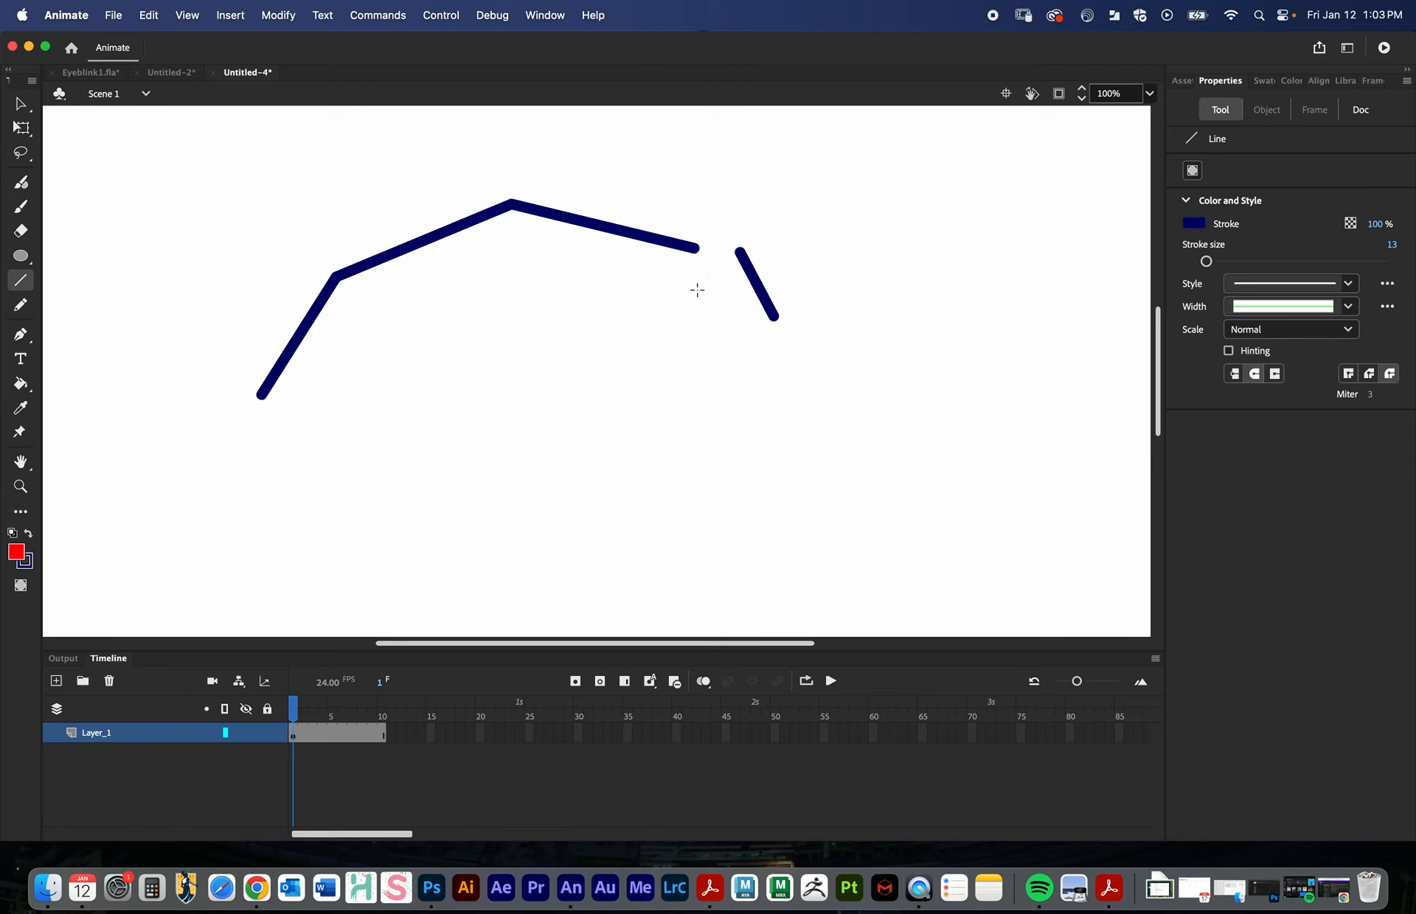
pyautogui.press('super+z')
pyautogui.moveTo(695, 248); pyautogui.dragTo(260, 395)
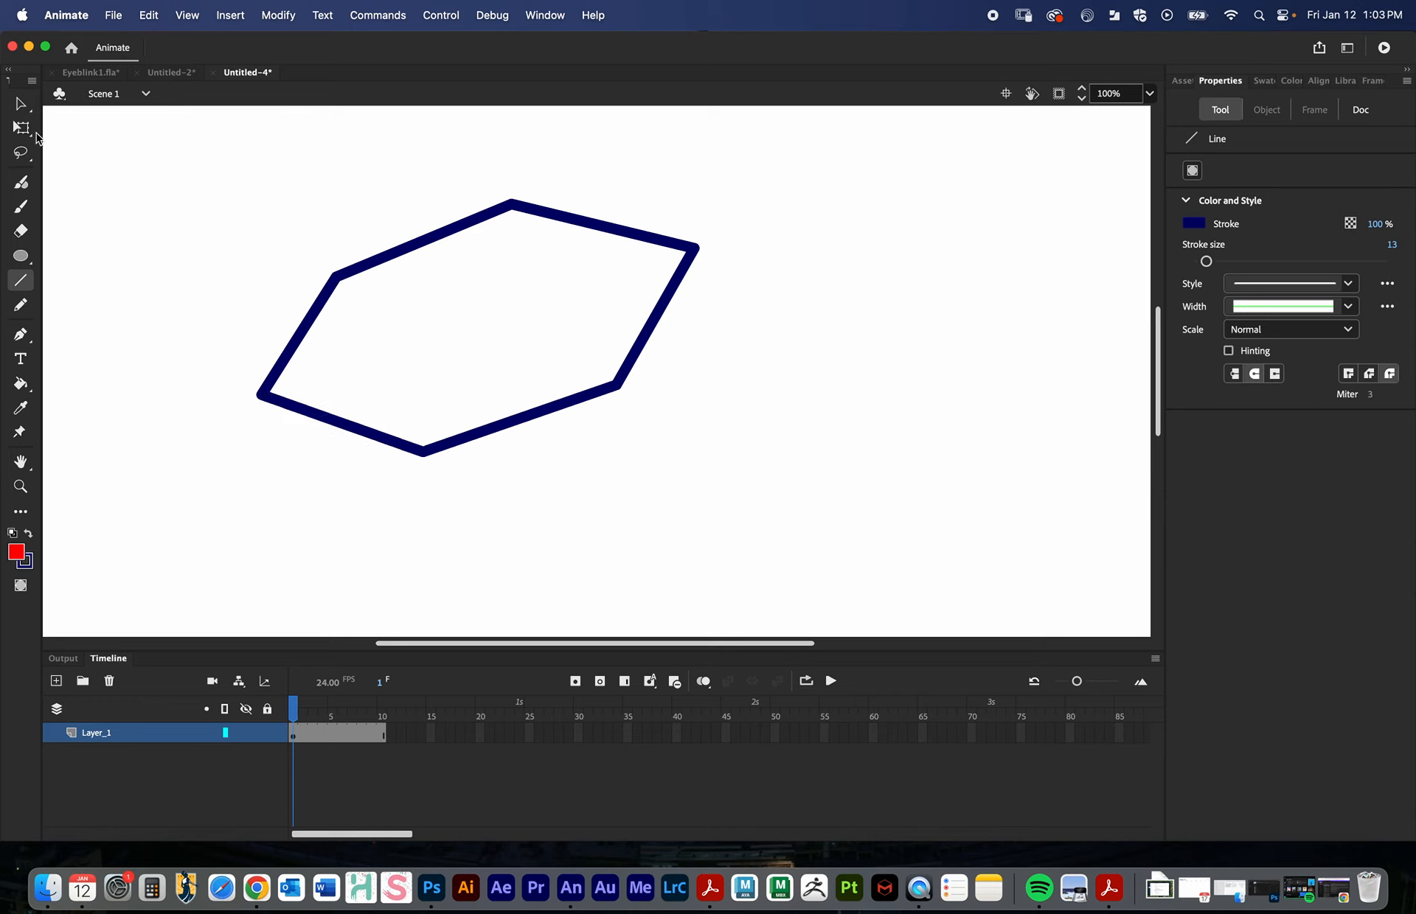
# - Bend all six straight edges outward with the Selection tool to form a rounded, almond-shaped eye outline
pyautogui.click(22, 106)
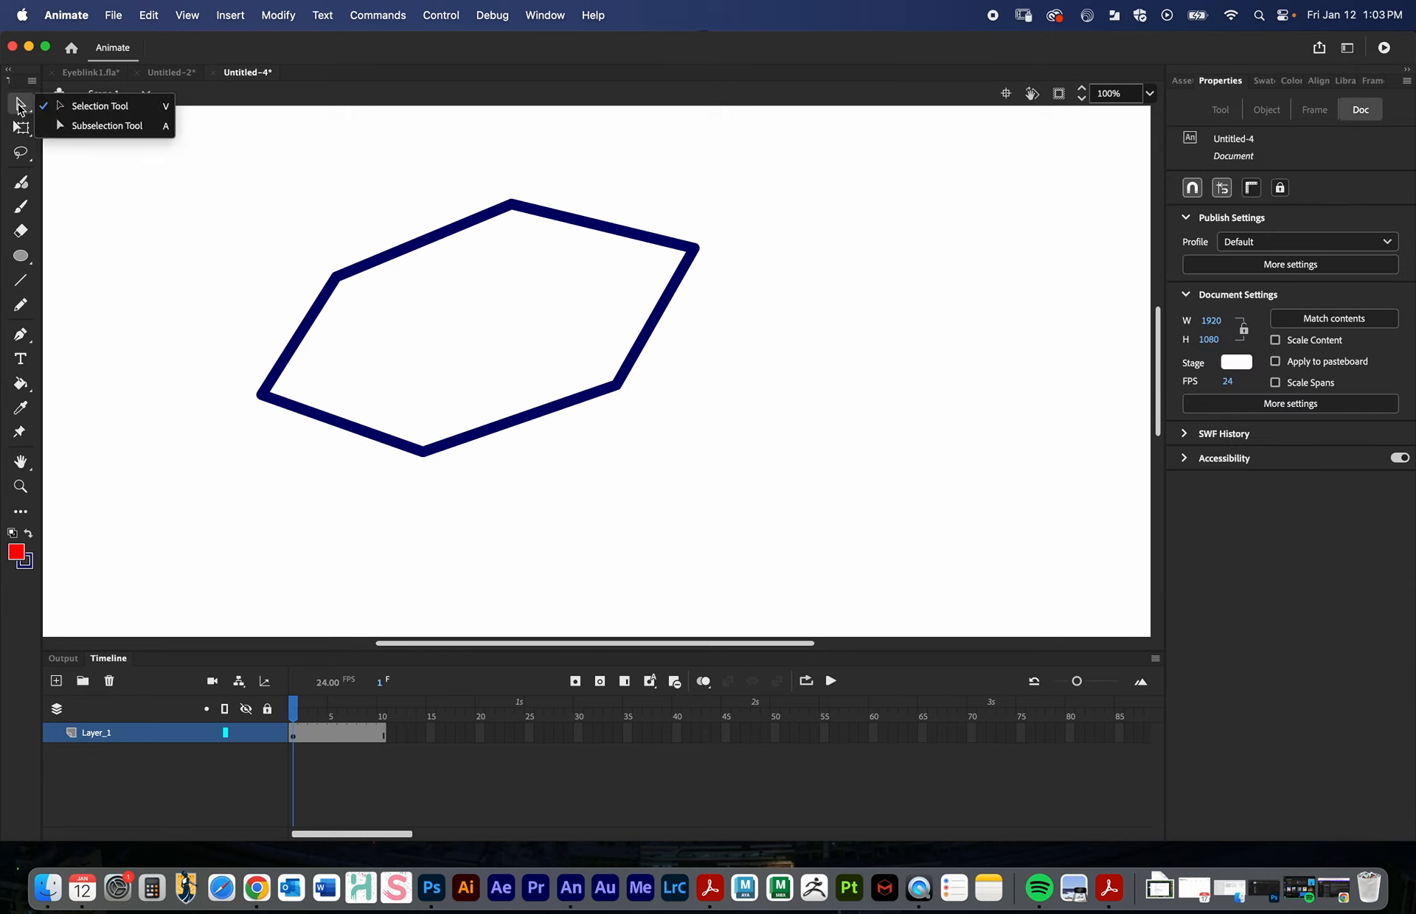
pyautogui.click(70, 109)
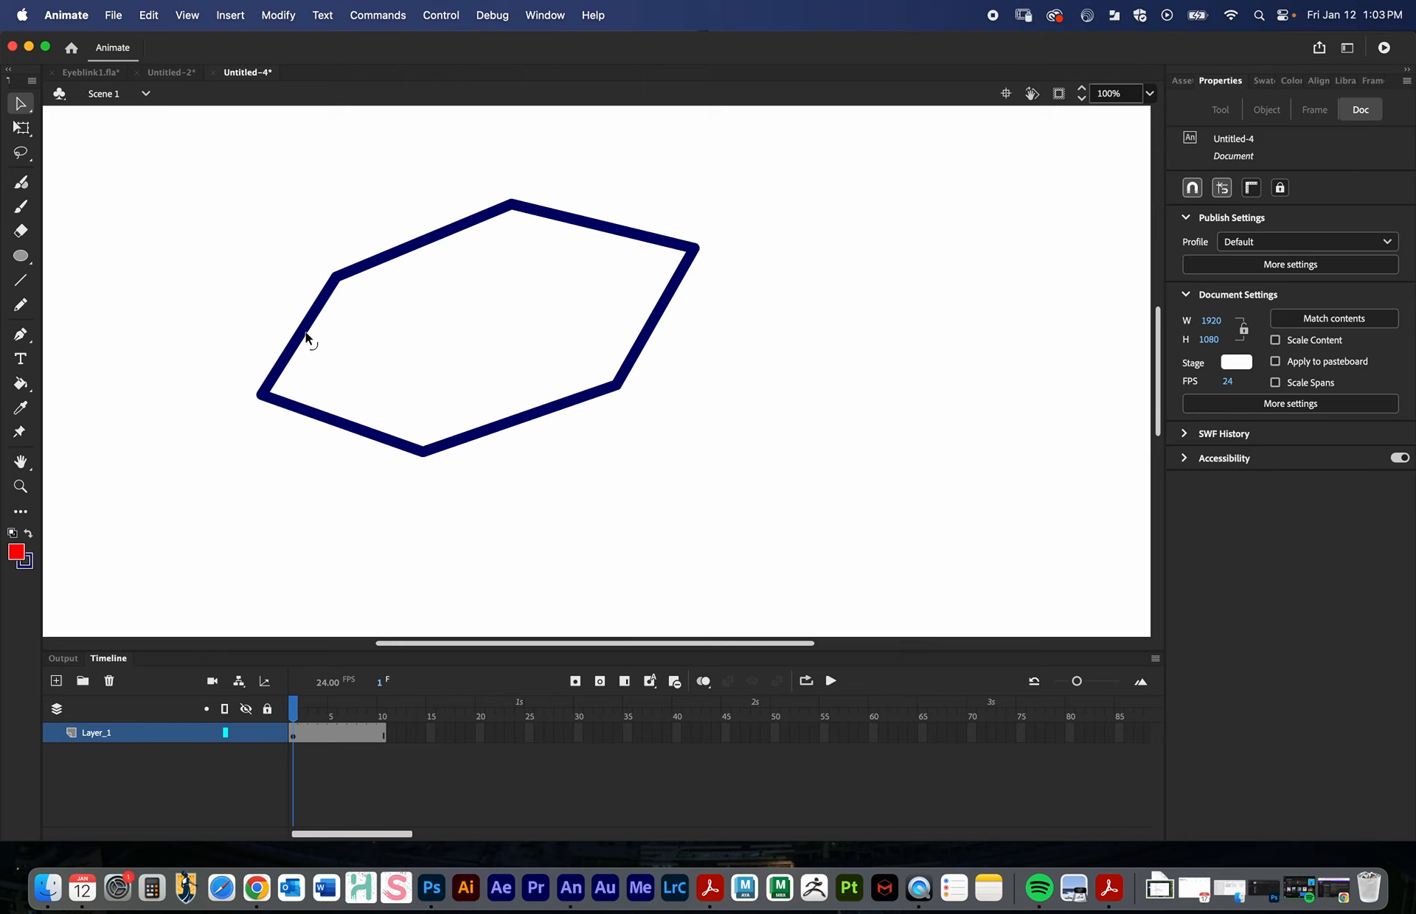
pyautogui.moveTo(310, 328); pyautogui.dragTo(296, 335)
pyautogui.moveTo(424, 240); pyautogui.dragTo(422, 223)
pyautogui.moveTo(612, 230); pyautogui.dragTo(627, 219)
pyautogui.moveTo(657, 324); pyautogui.dragTo(666, 332)
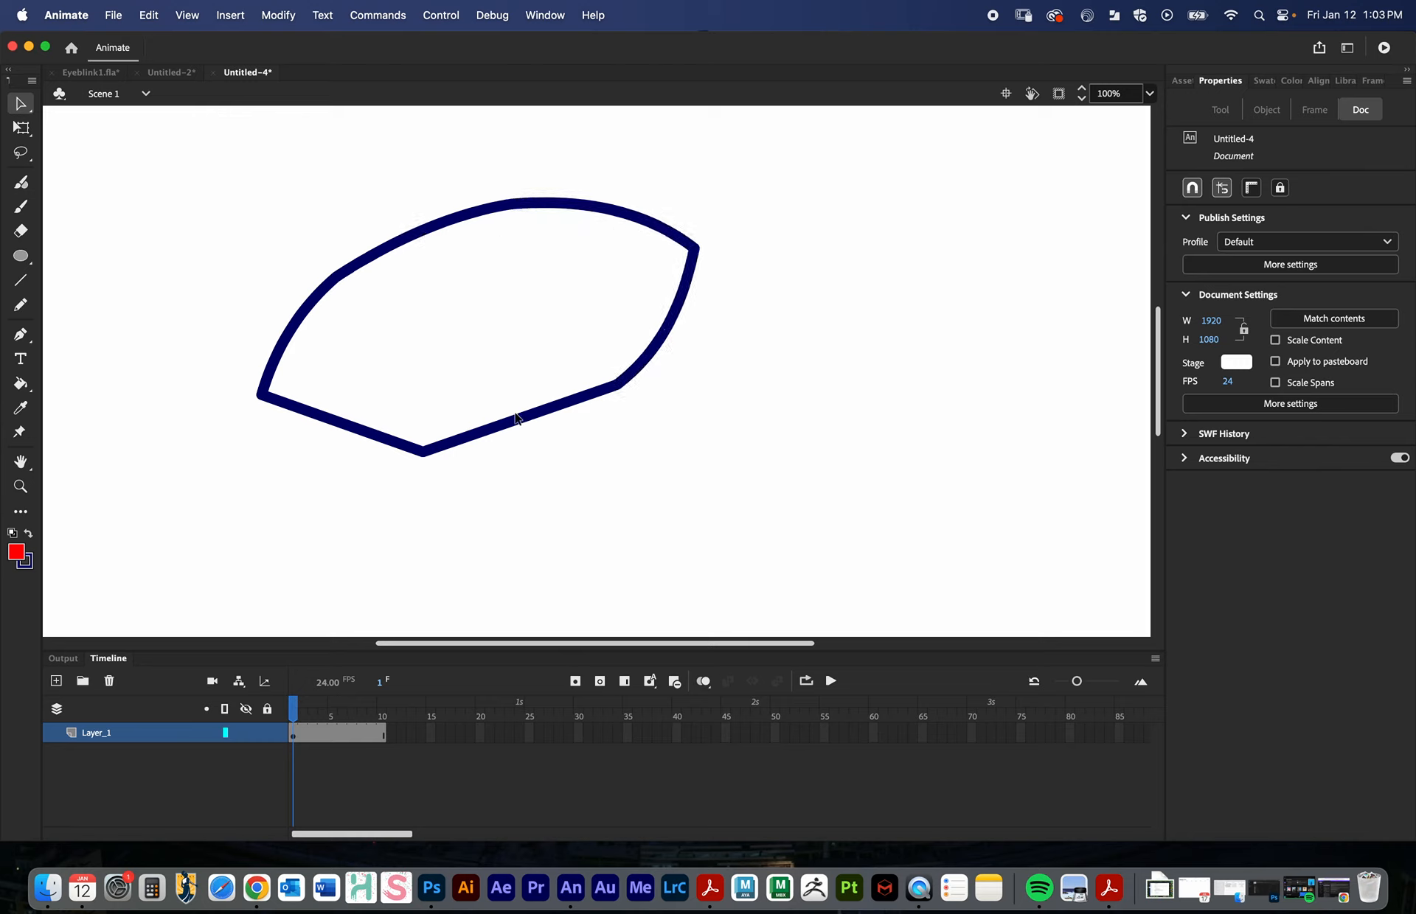
pyautogui.moveTo(511, 428); pyautogui.dragTo(516, 446)
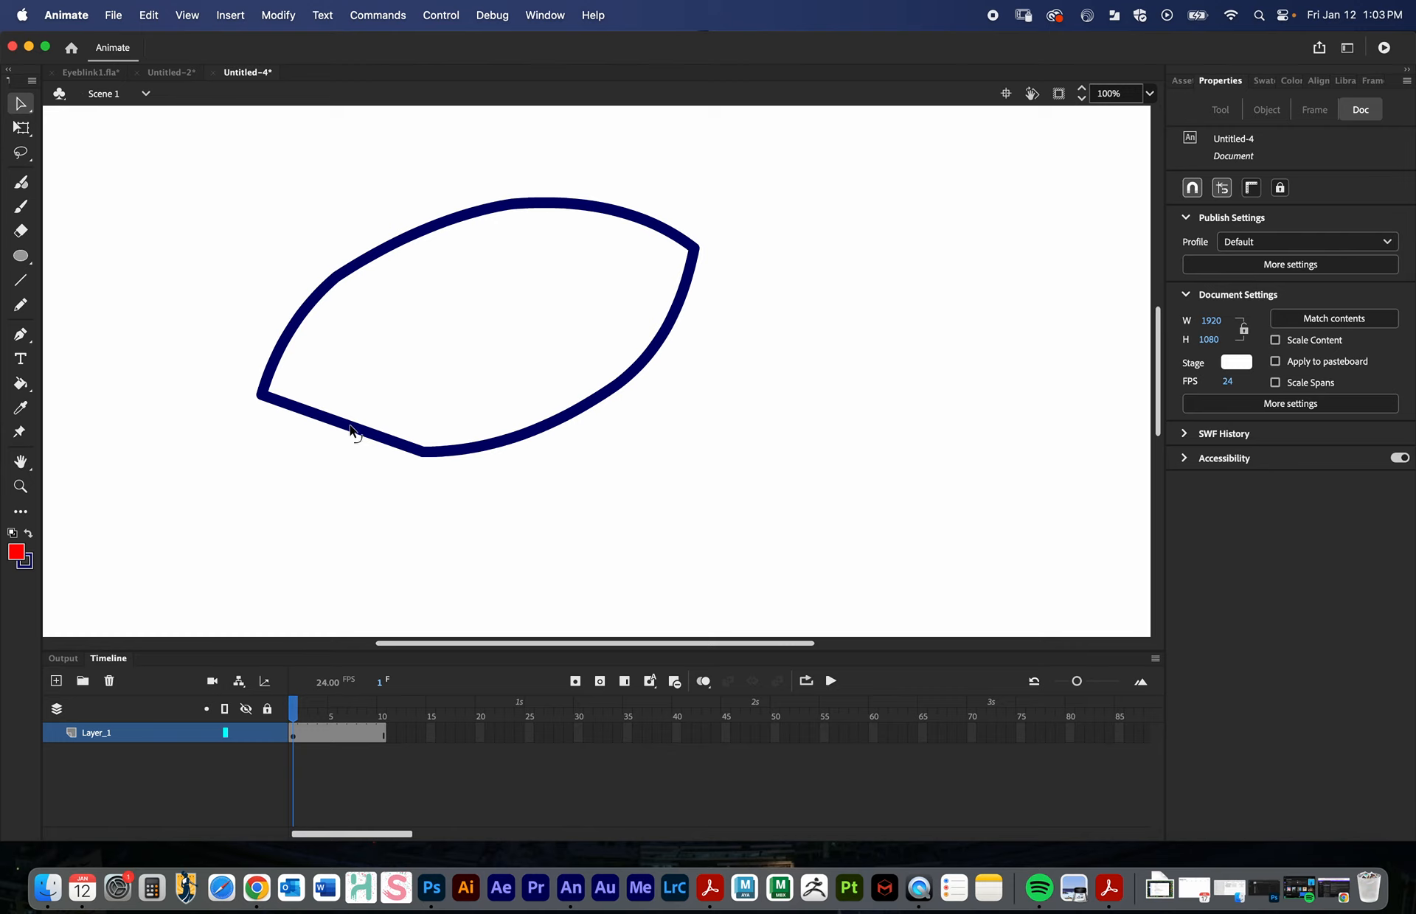
pyautogui.moveTo(348, 434); pyautogui.dragTo(344, 442)
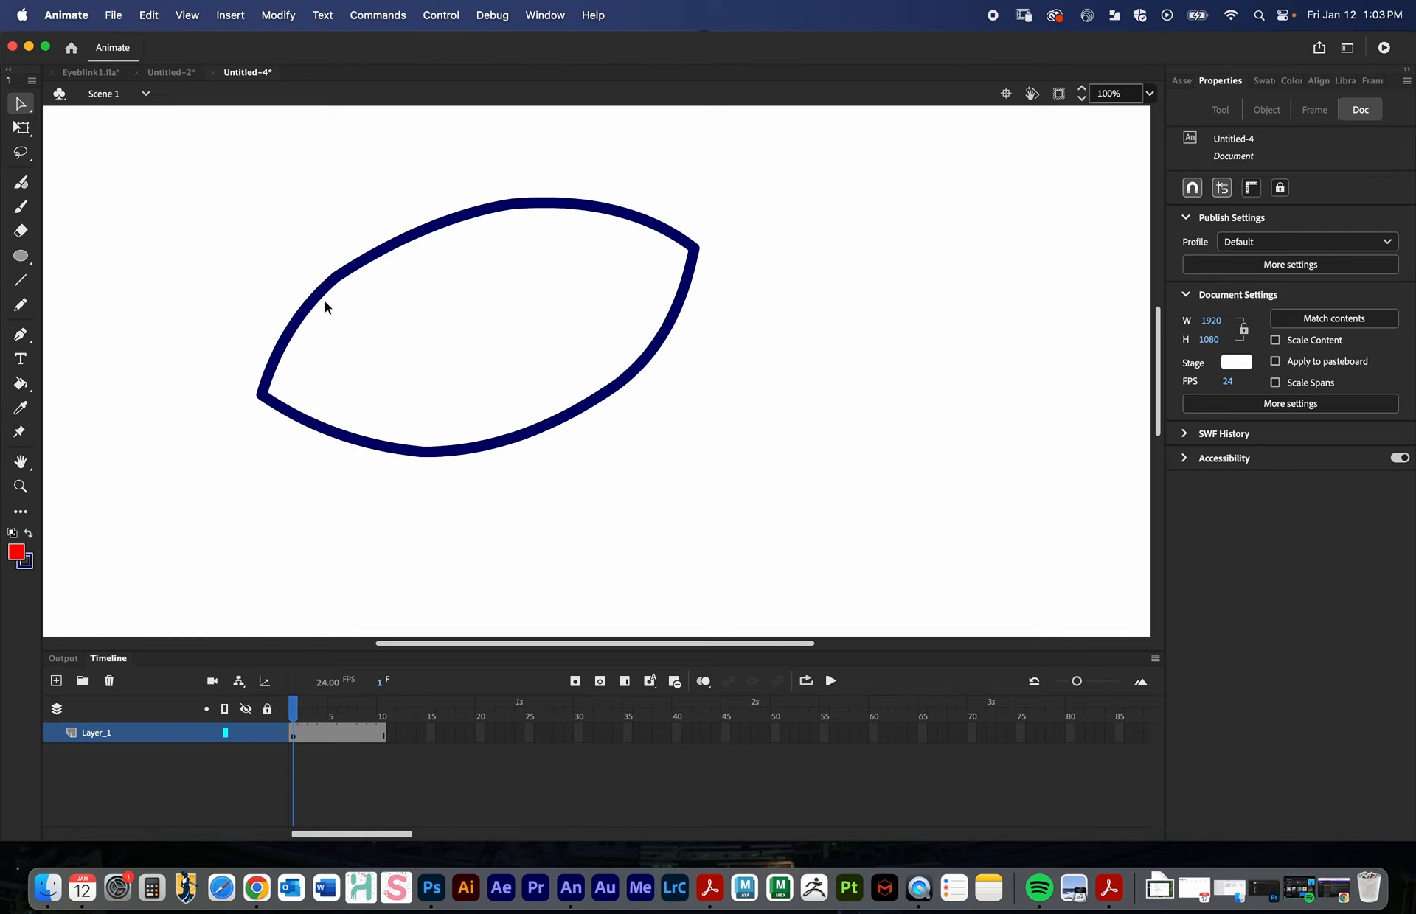
pyautogui.moveTo(369, 263); pyautogui.dragTo(370, 255)
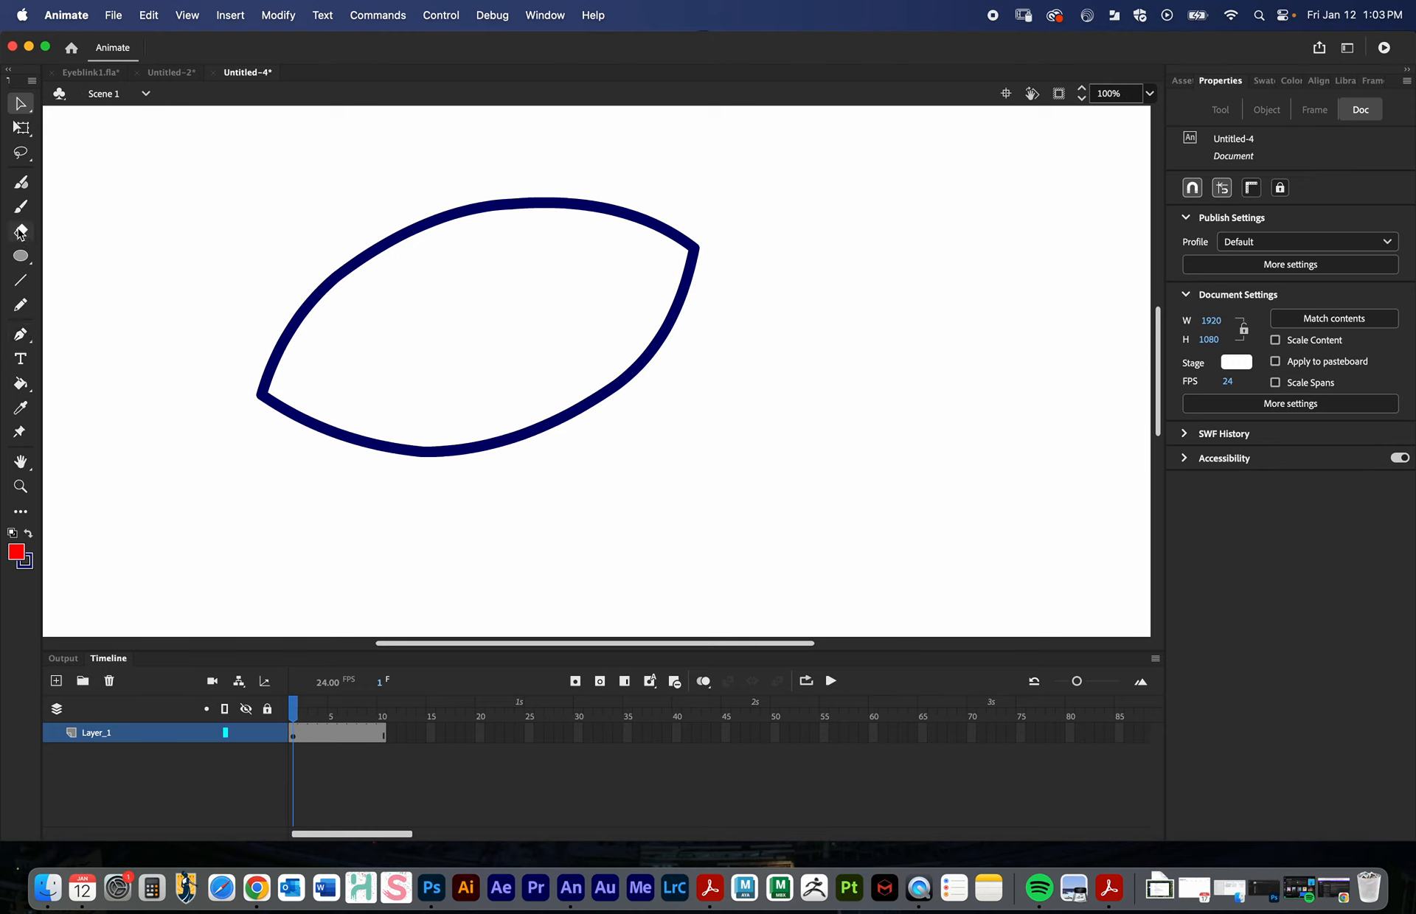
# - Try pulling the upper lid's middle anchor point down into the eye with the Subselection tool, and undo it
pyautogui.click(20, 104)
pyautogui.click(96, 106)
pyautogui.click(380, 251)
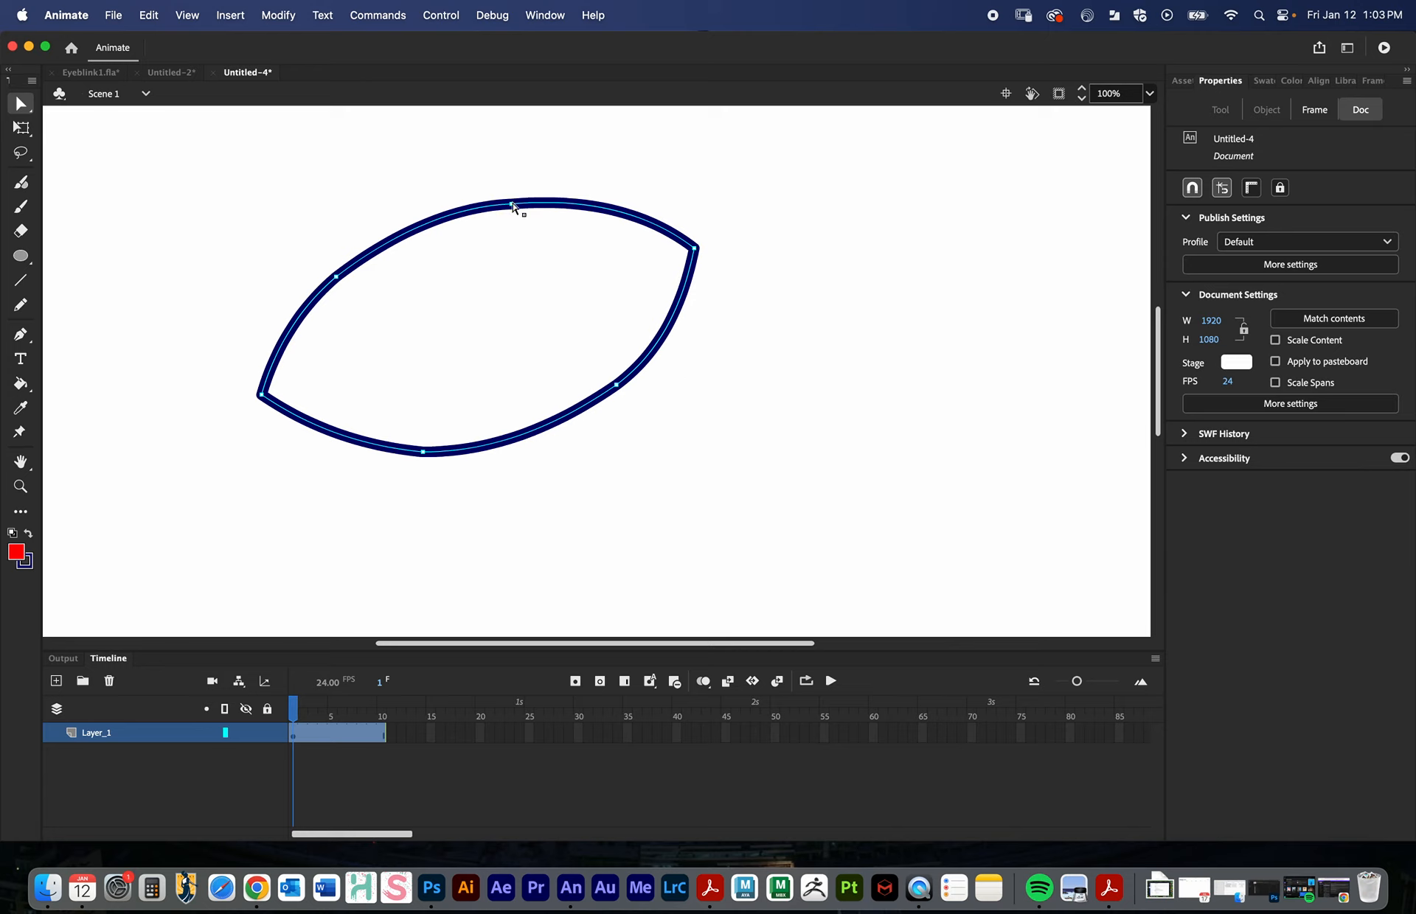
pyautogui.moveTo(512, 209); pyautogui.dragTo(528, 346)
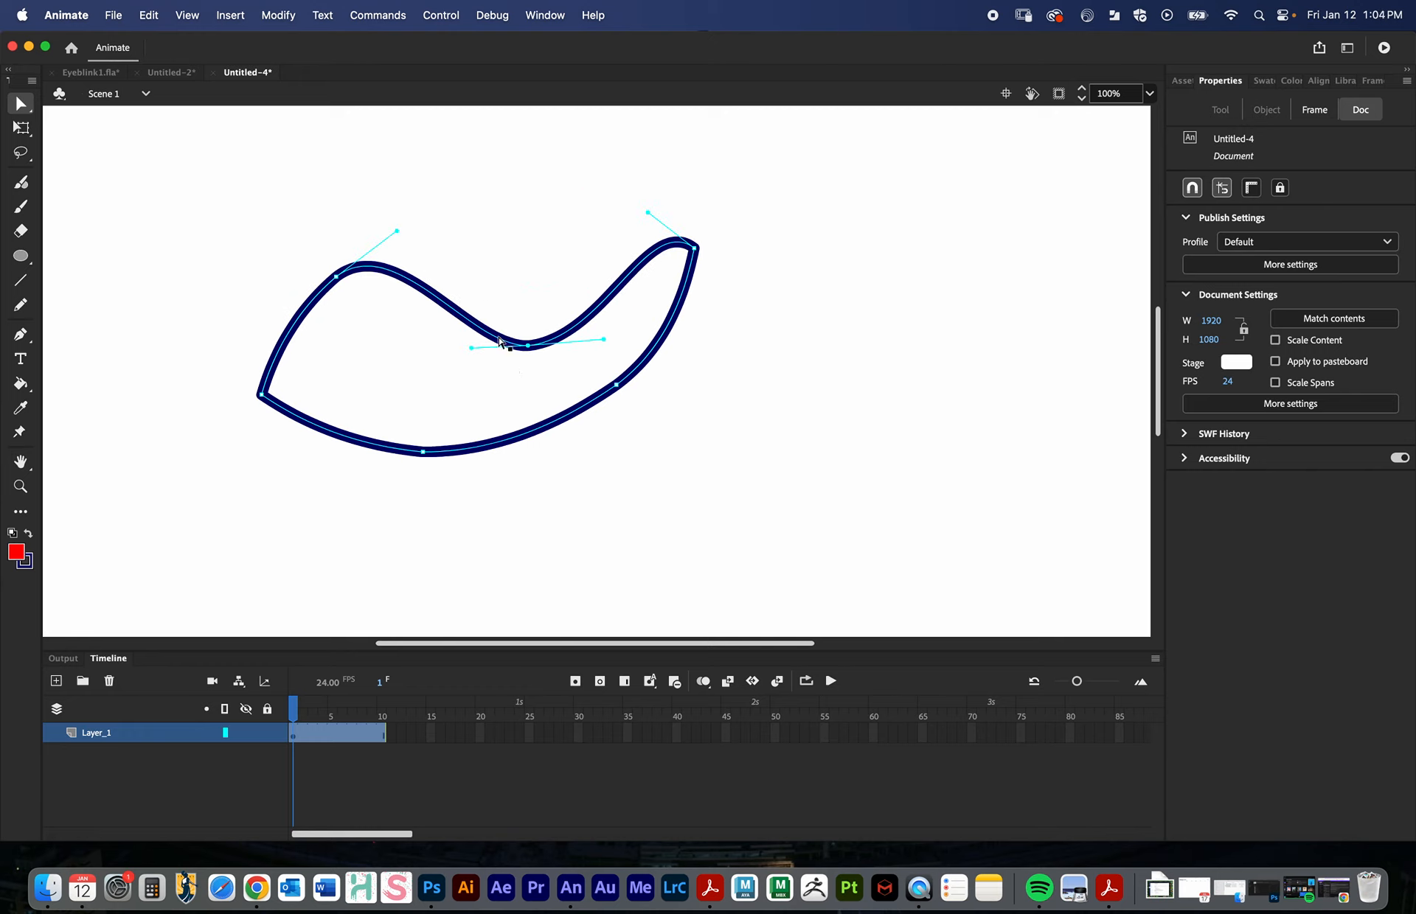
pyautogui.press('super+z')
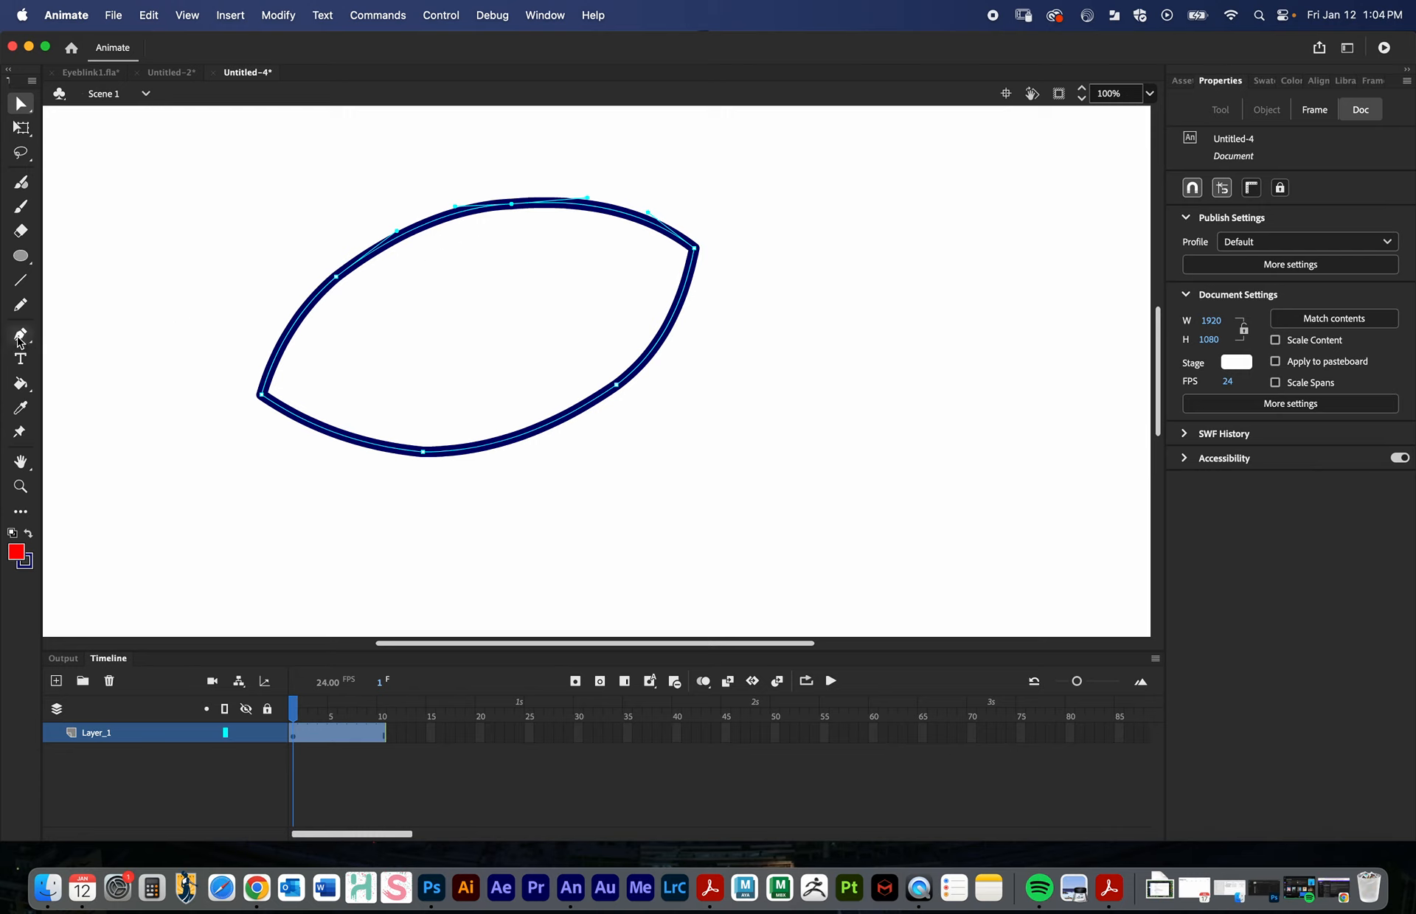
# - Remove the anchor point on the upper-left part of the eye outline with the Delete Anchor Point tool
pyautogui.click(20, 337)
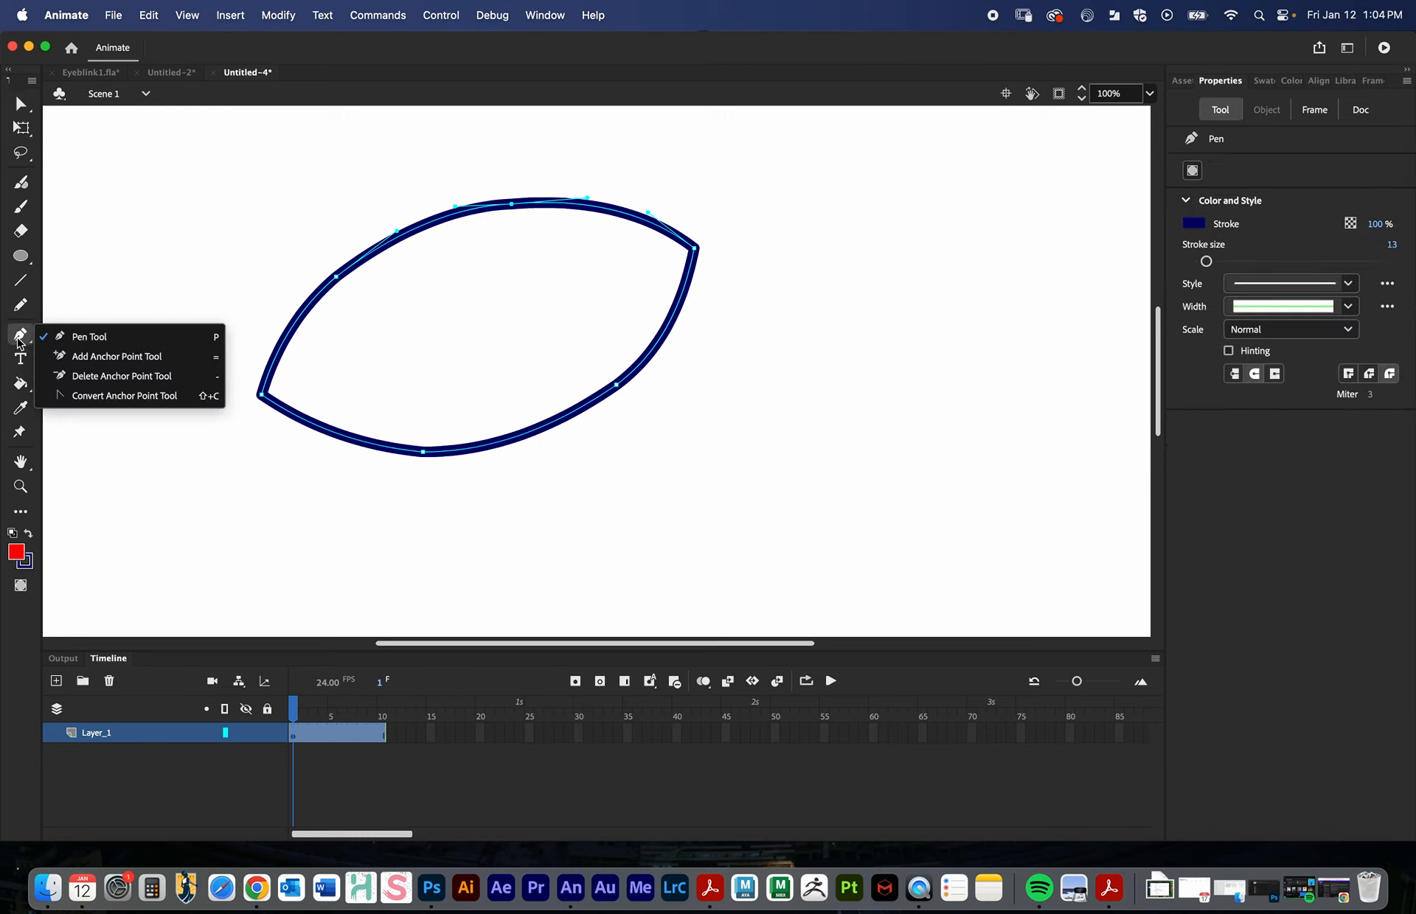
pyautogui.click(90, 378)
pyautogui.click(336, 278)
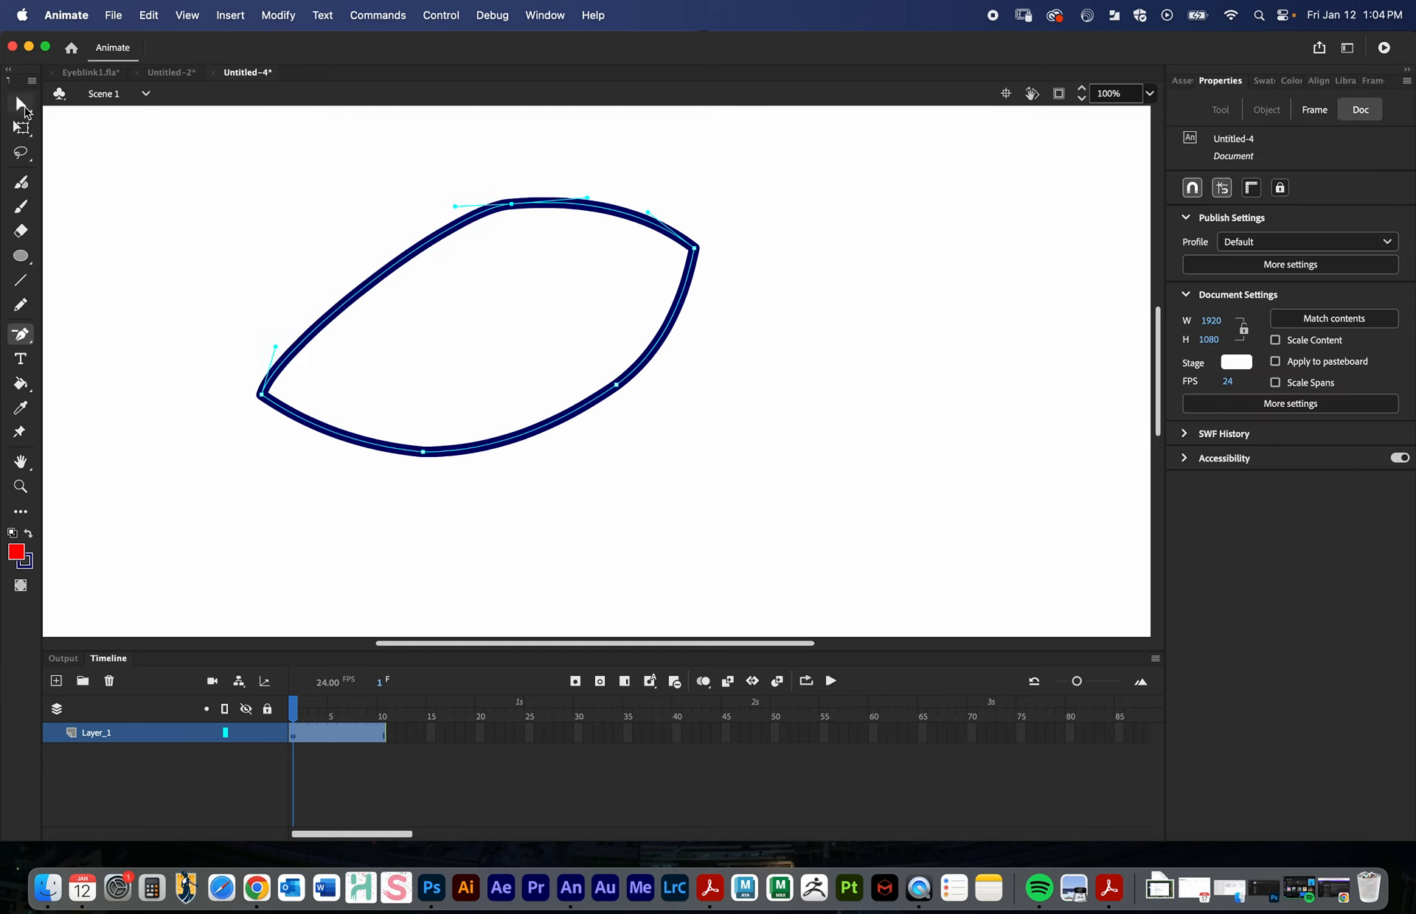
# - Reposition the upper lid's remaining middle anchor point and adjust its handles into one smooth lid curve
pyautogui.click(22, 106)
pyautogui.moveTo(511, 206); pyautogui.dragTo(546, 190)
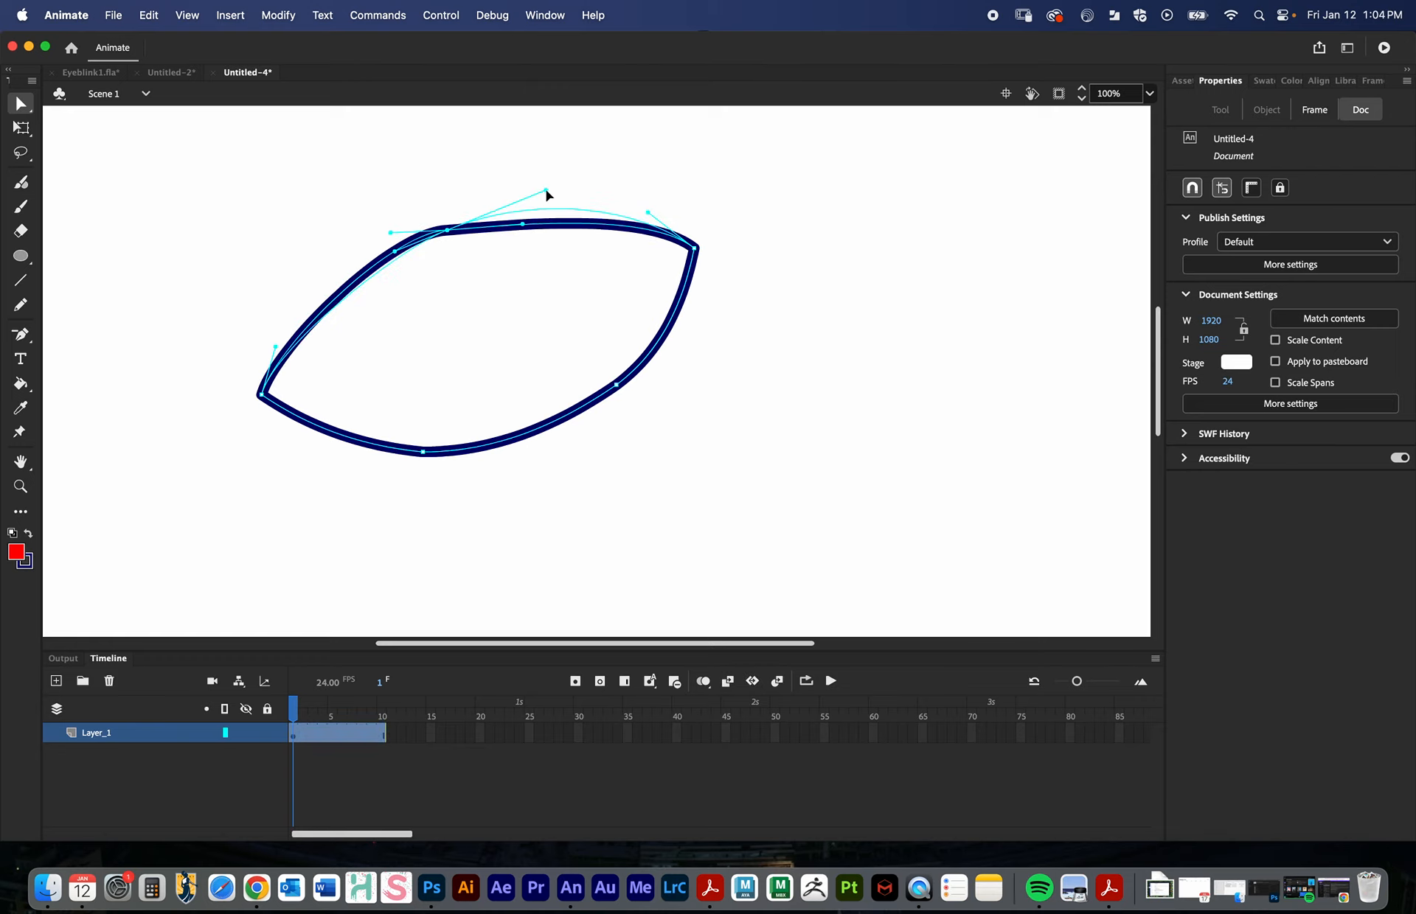
pyautogui.moveTo(405, 258); pyautogui.dragTo(337, 258)
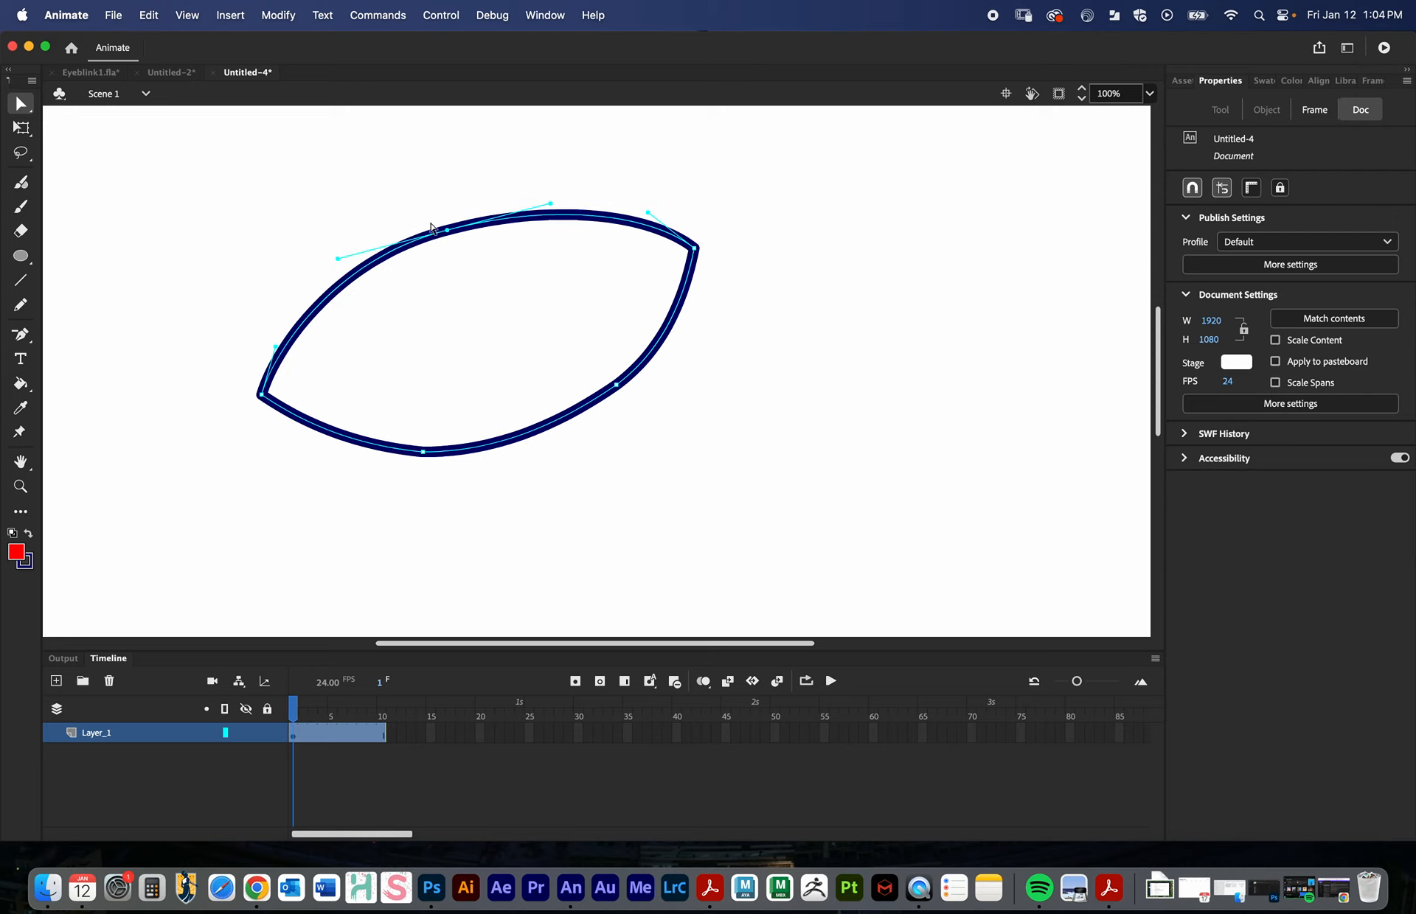
pyautogui.click(801, 401)
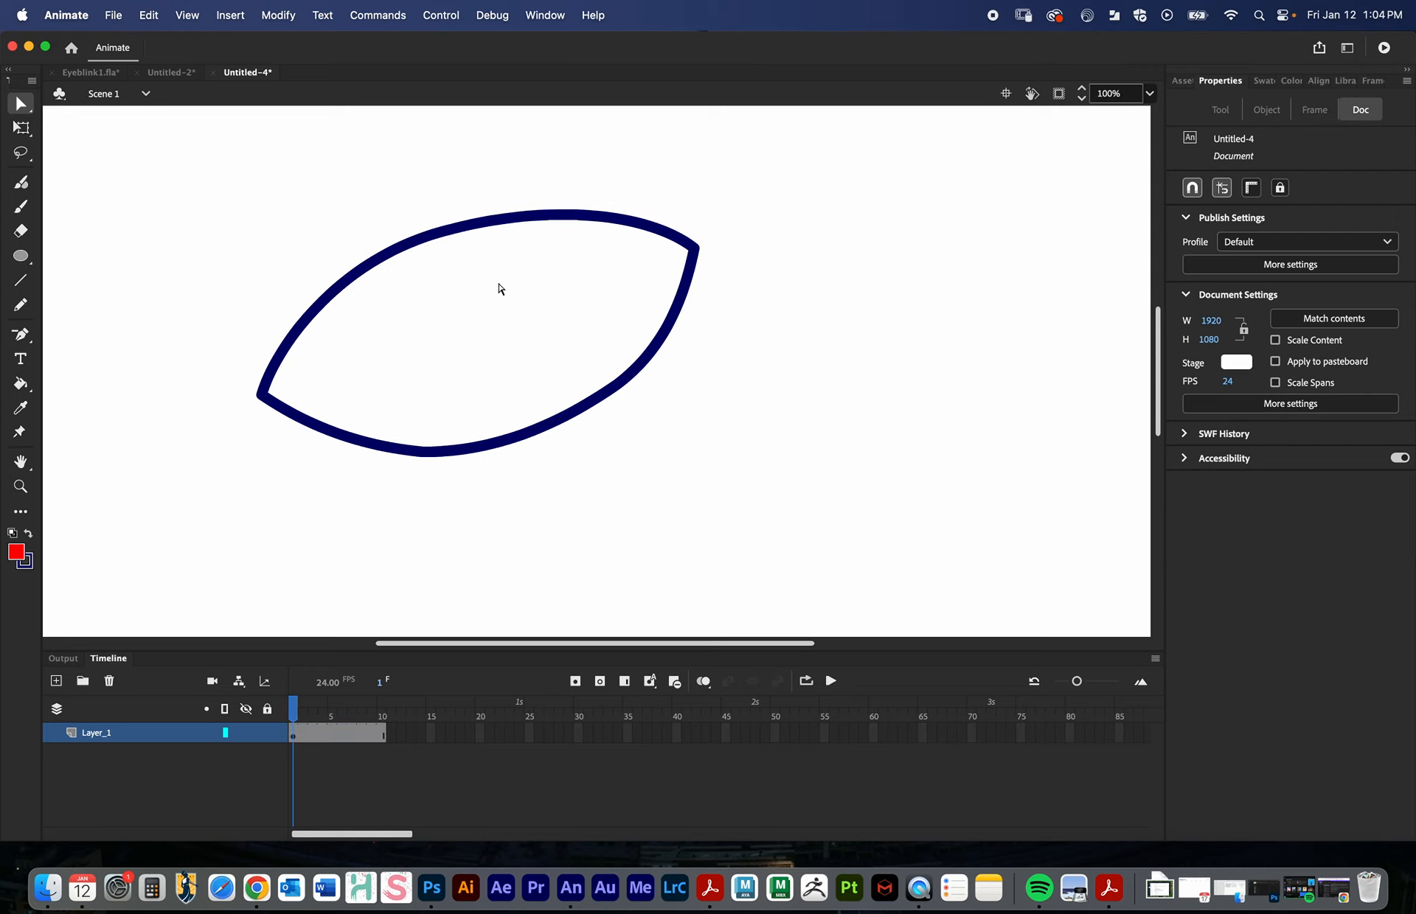
# - Test closing the eye by lowering the upper lid's single anchor point toward the lower lid, and undo the move
pyautogui.click(446, 231)
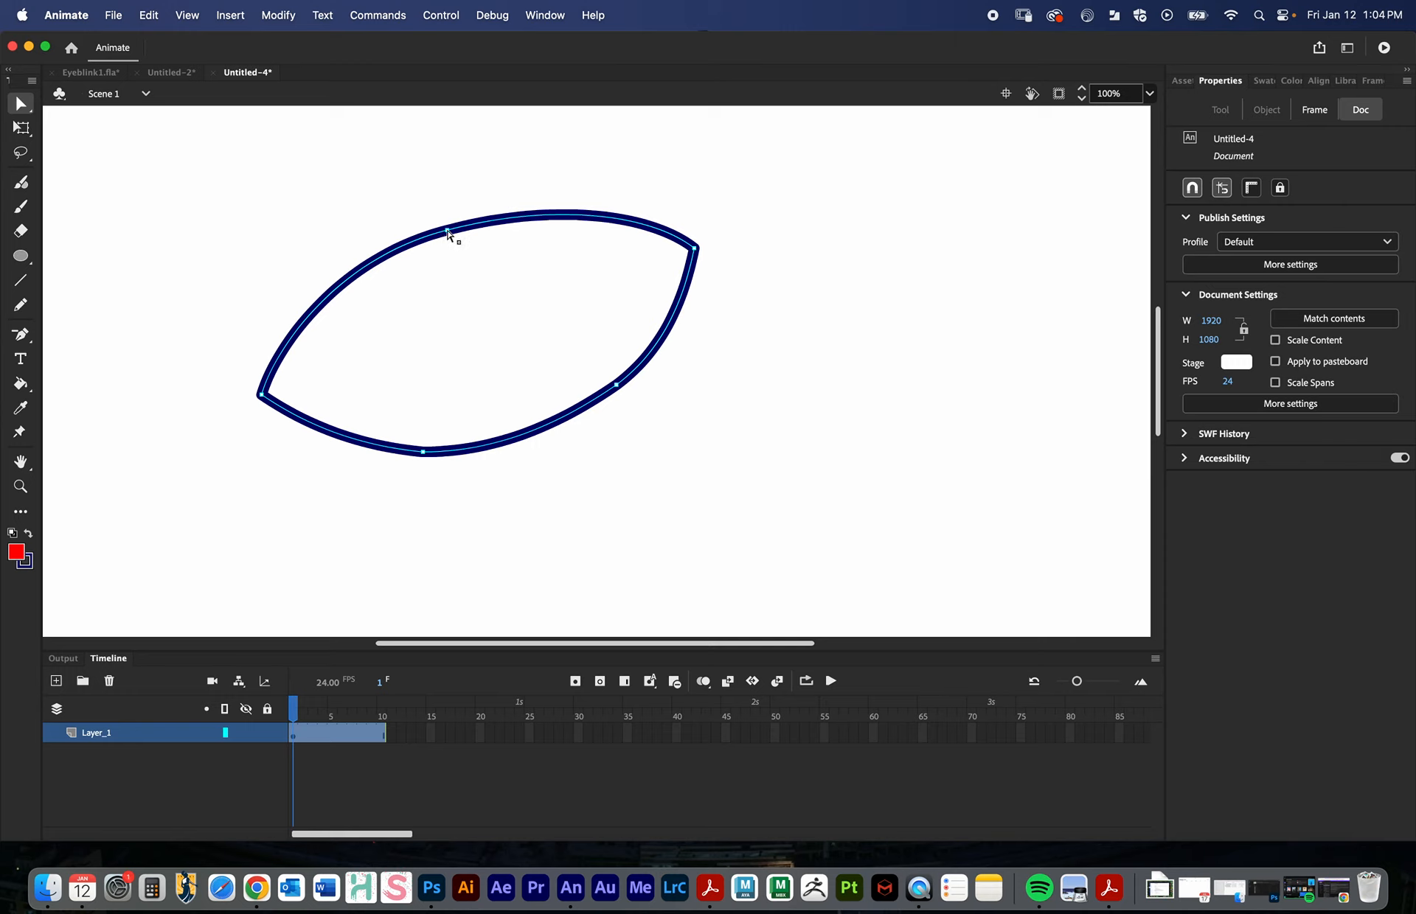
pyautogui.moveTo(452, 234); pyautogui.dragTo(479, 369)
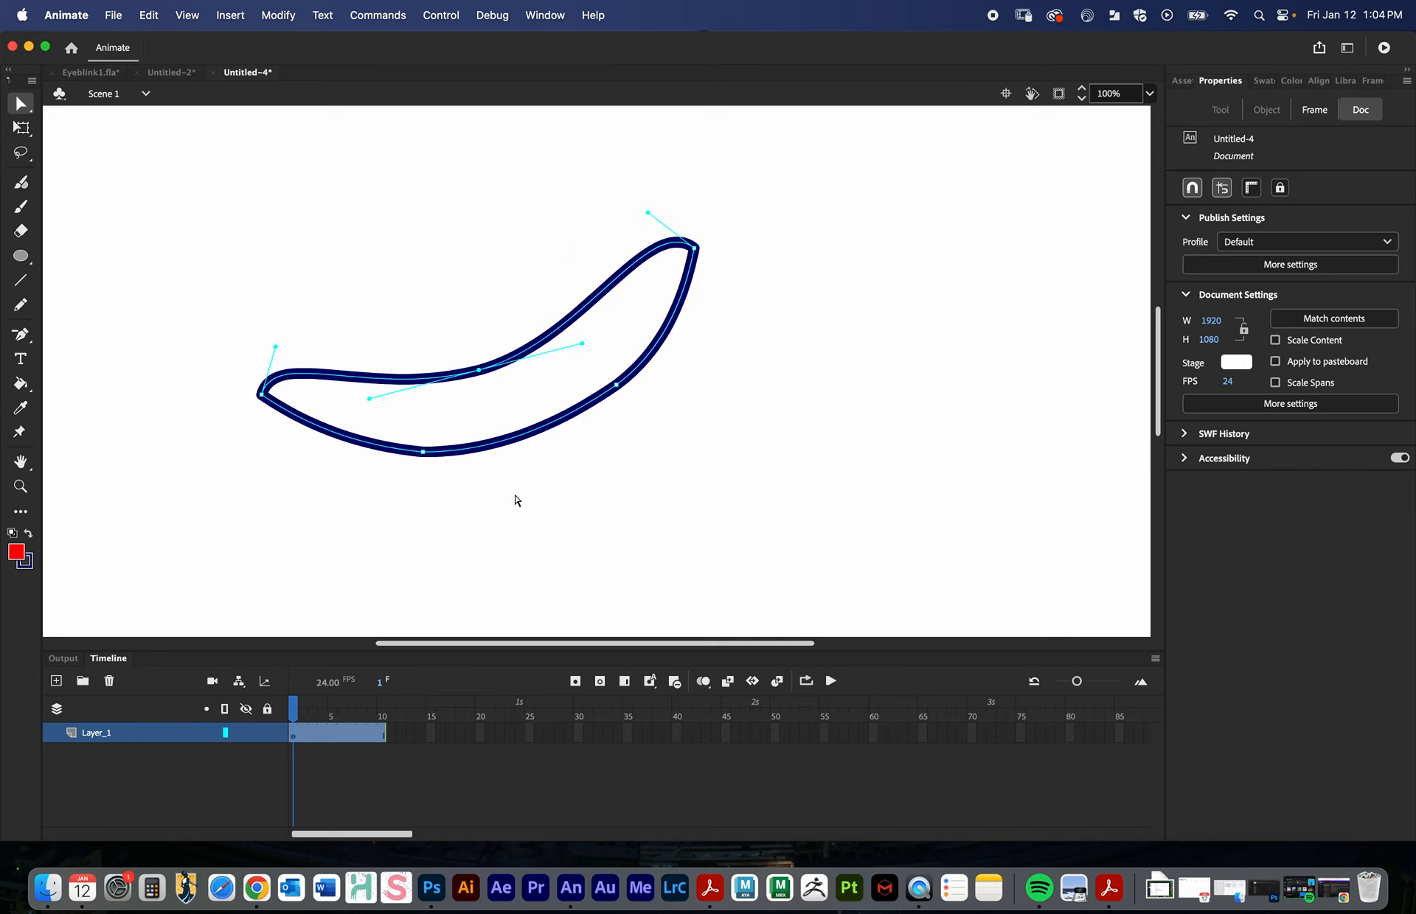
pyautogui.press('super+z')
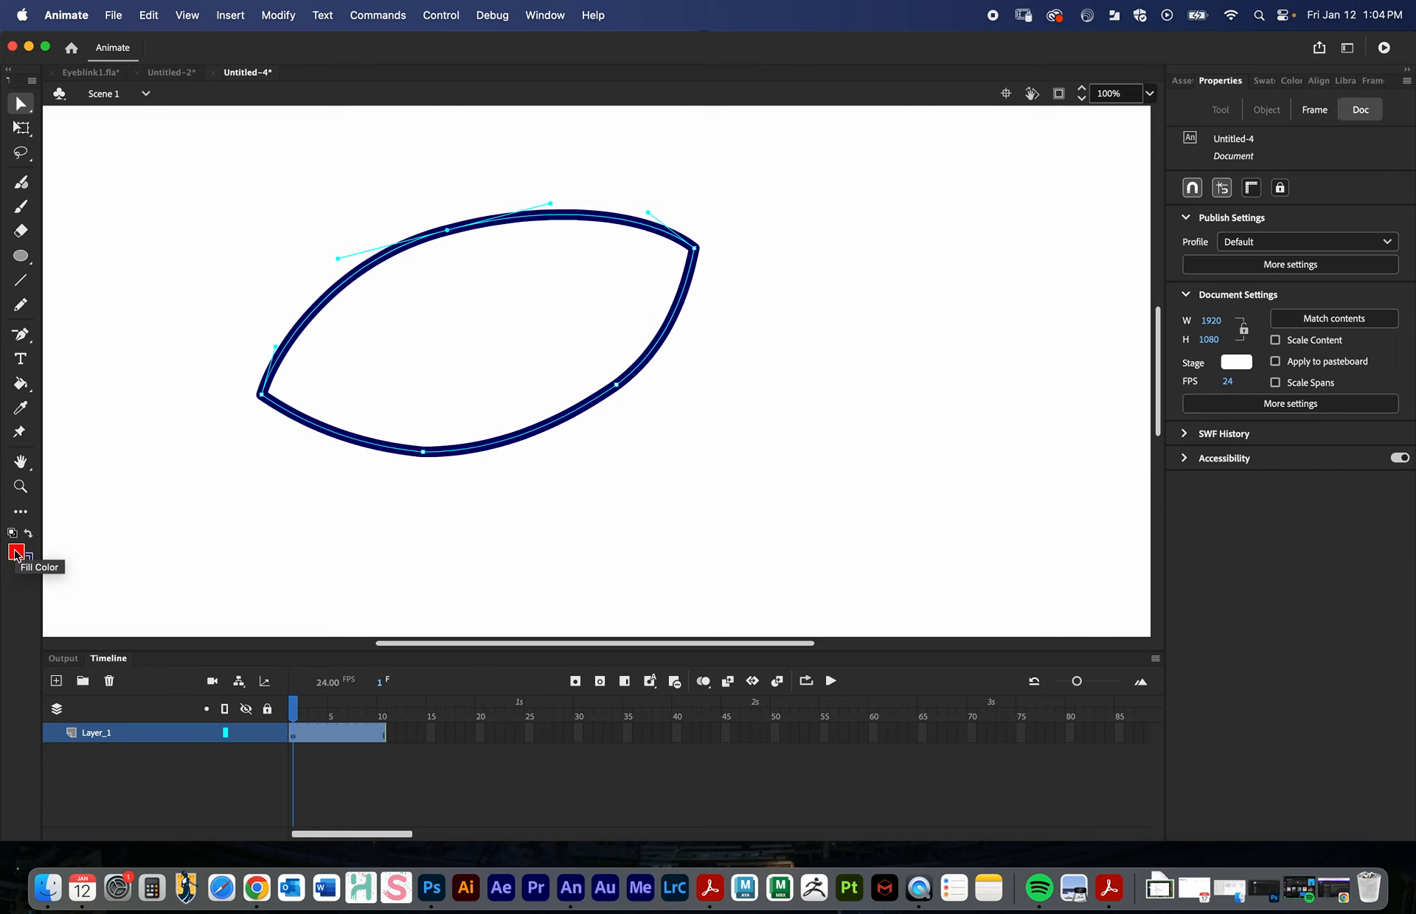
# - Set the fill color to yellow and fill the inside of the eye outline with the Paint Bucket
pyautogui.click(16, 553)
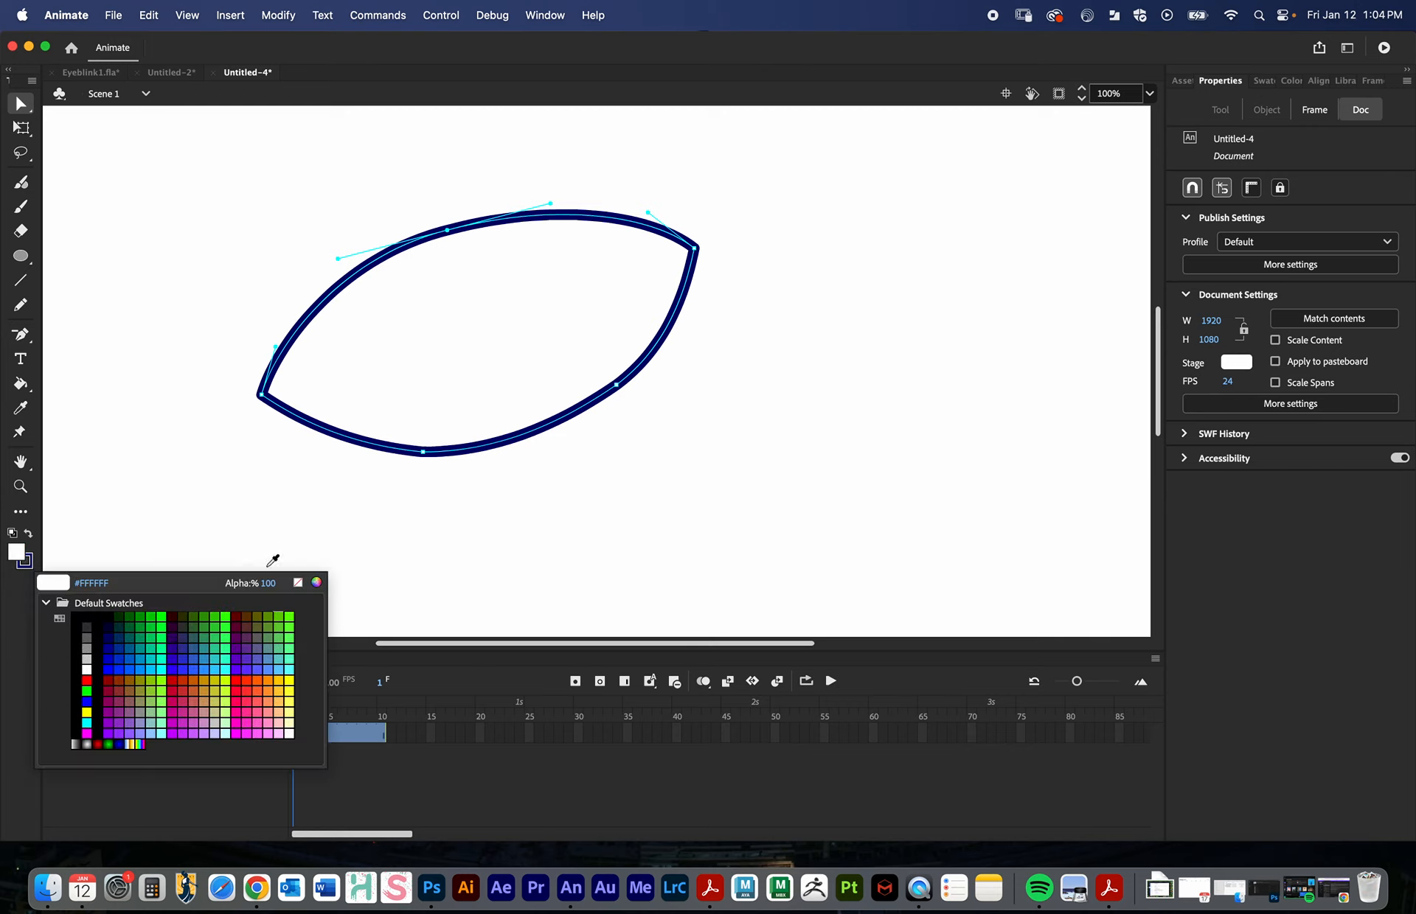
pyautogui.click(293, 685)
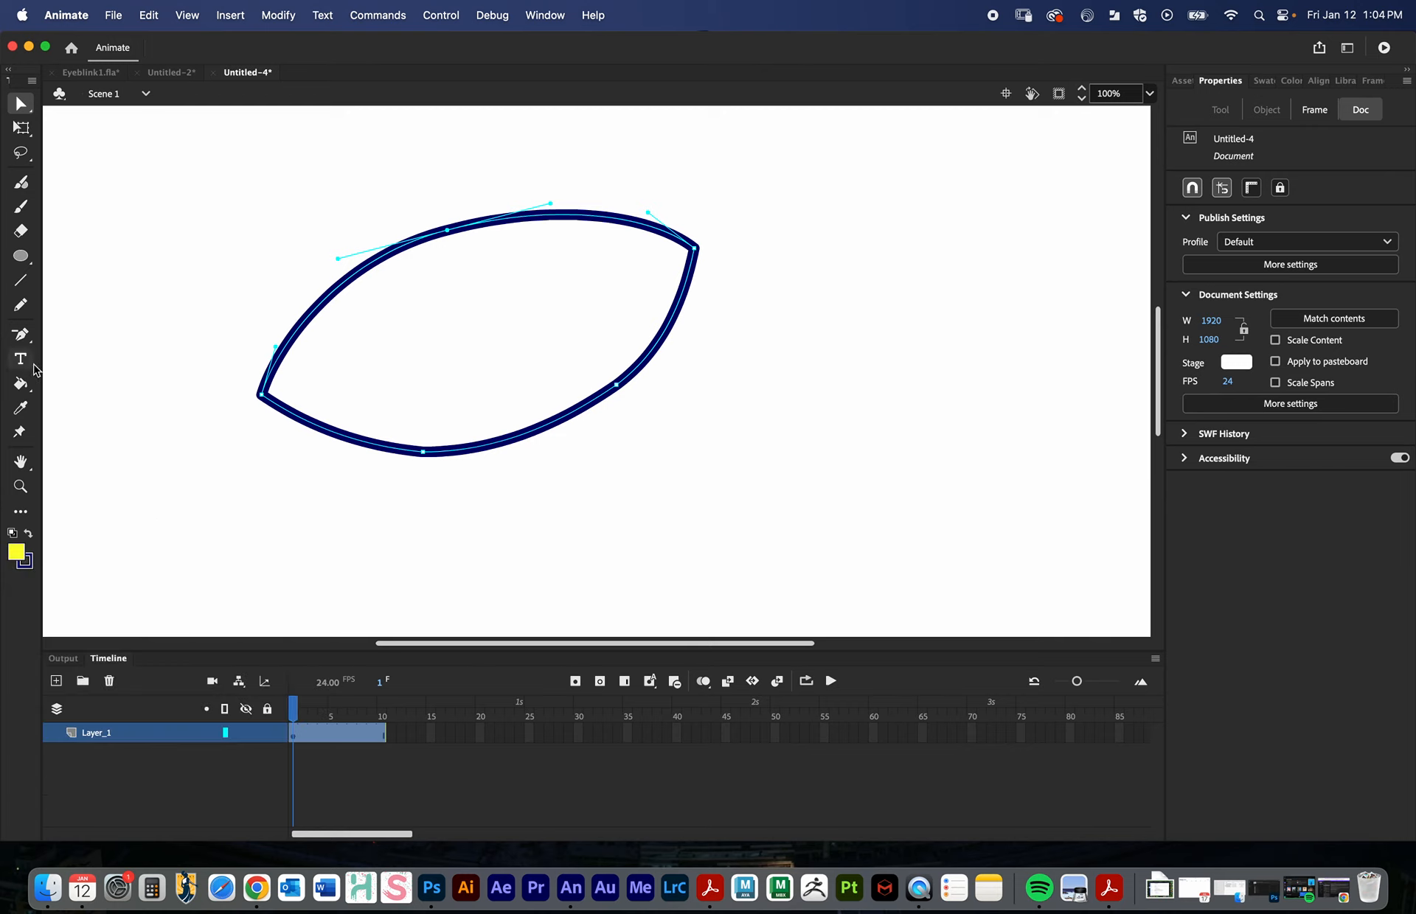
pyautogui.click(20, 383)
pyautogui.click(553, 339)
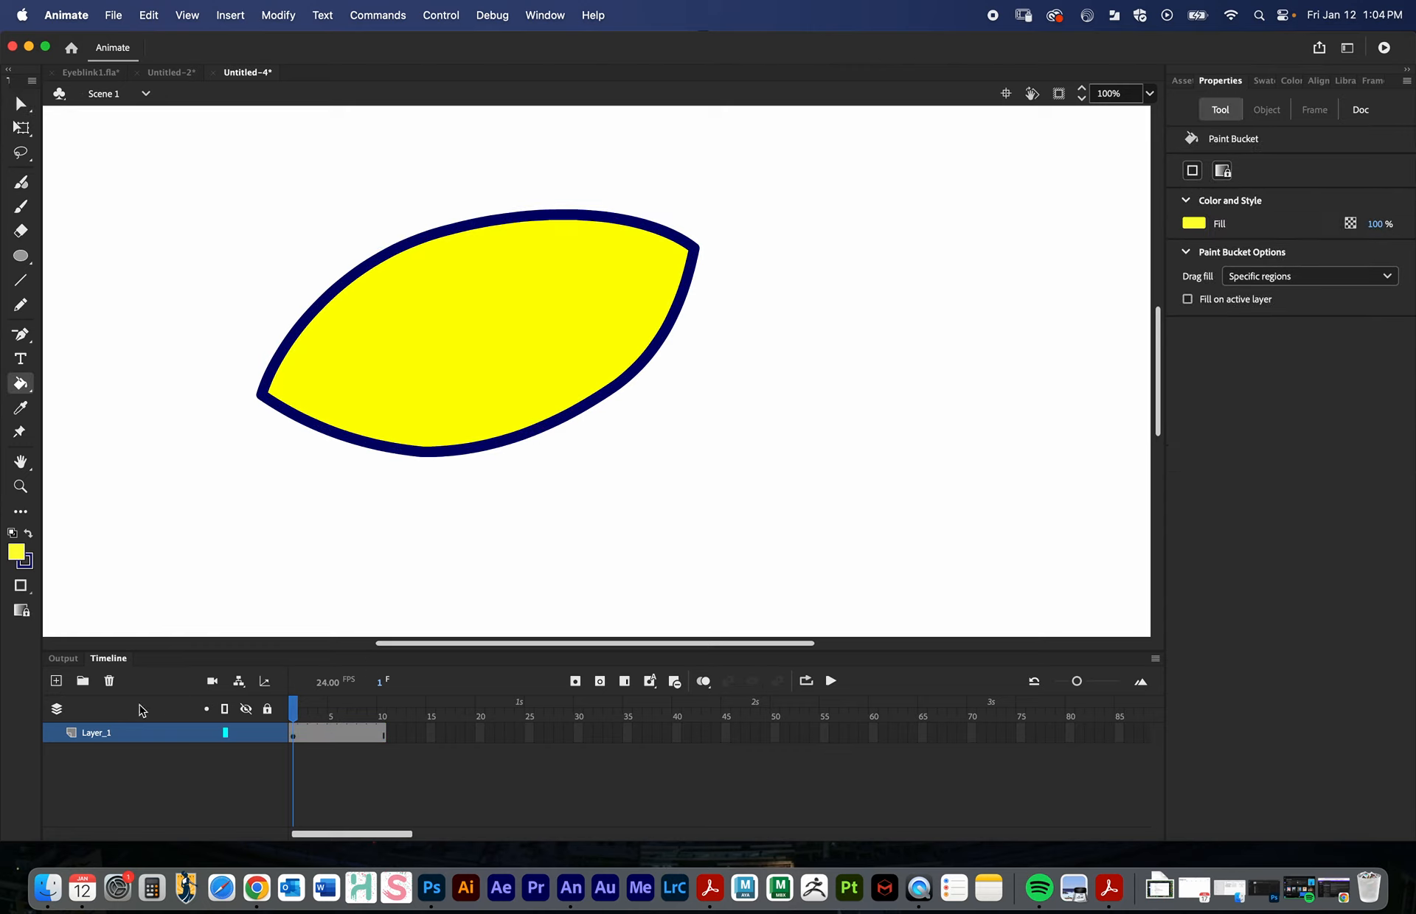
# - Rename Layer_1 as EYEBLINK_1
pyautogui.doubleClick(103, 733)
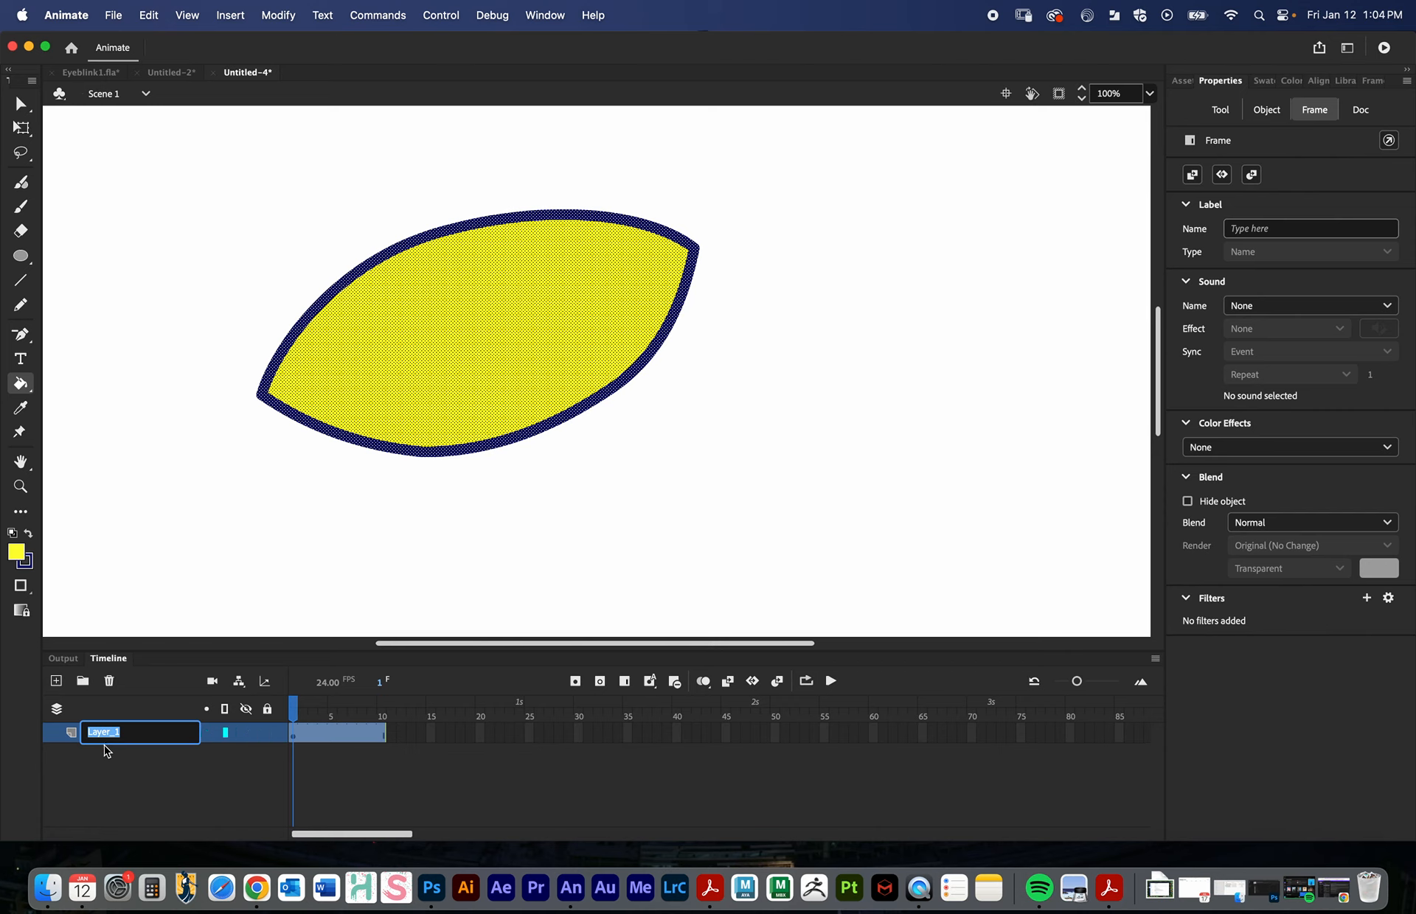
pyautogui.write('EYEBLINK')
pyautogui.press('Return')
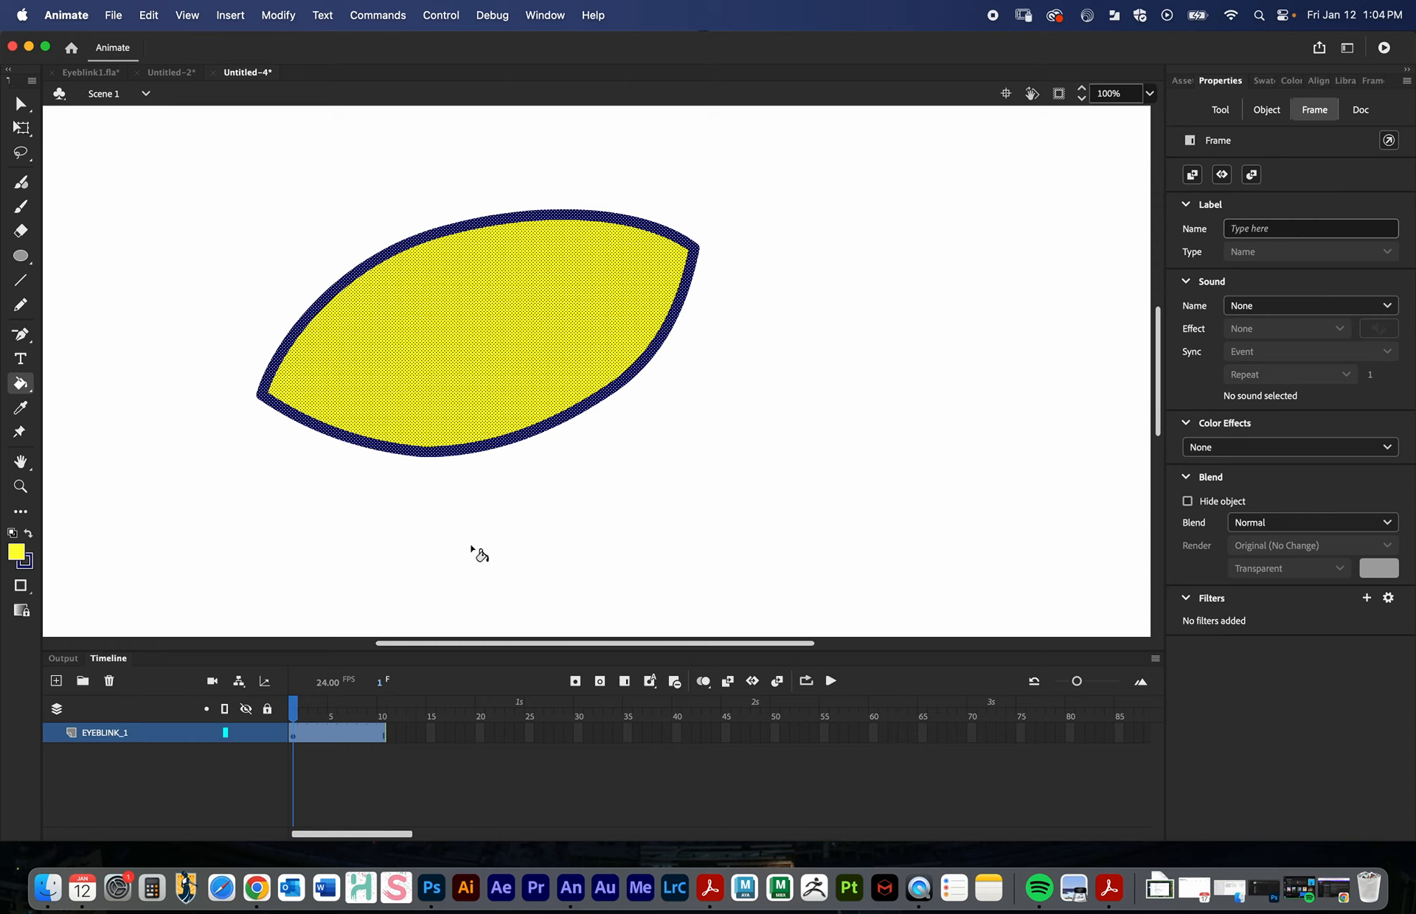
# - Select the whole eye, fill and outline together, and convert it to a Graphic symbol named Eyeblink1
pyautogui.click(22, 105)
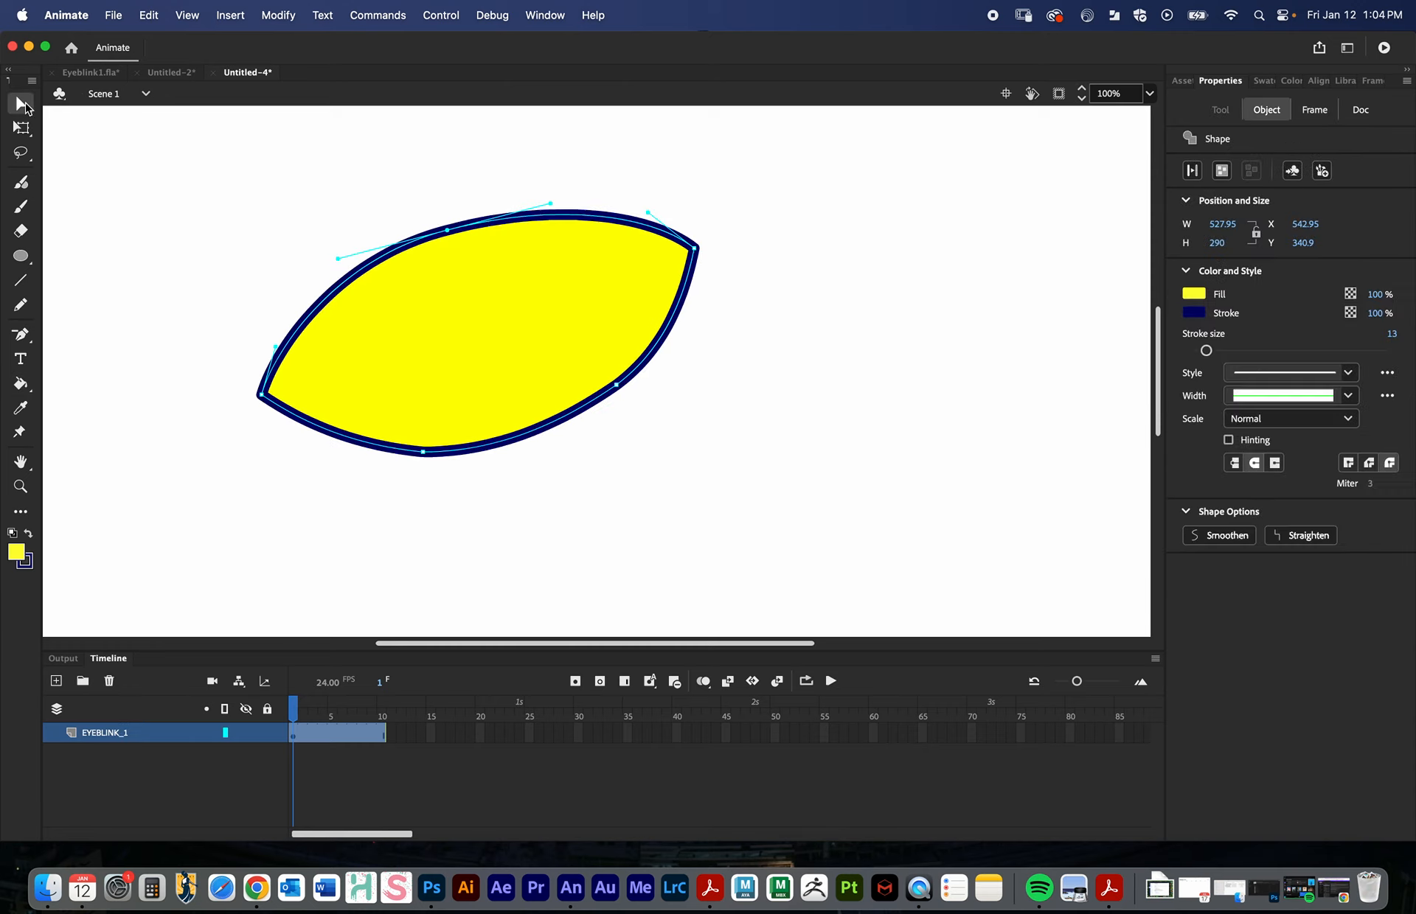
pyautogui.click(25, 108)
pyautogui.click(74, 105)
pyautogui.click(174, 813)
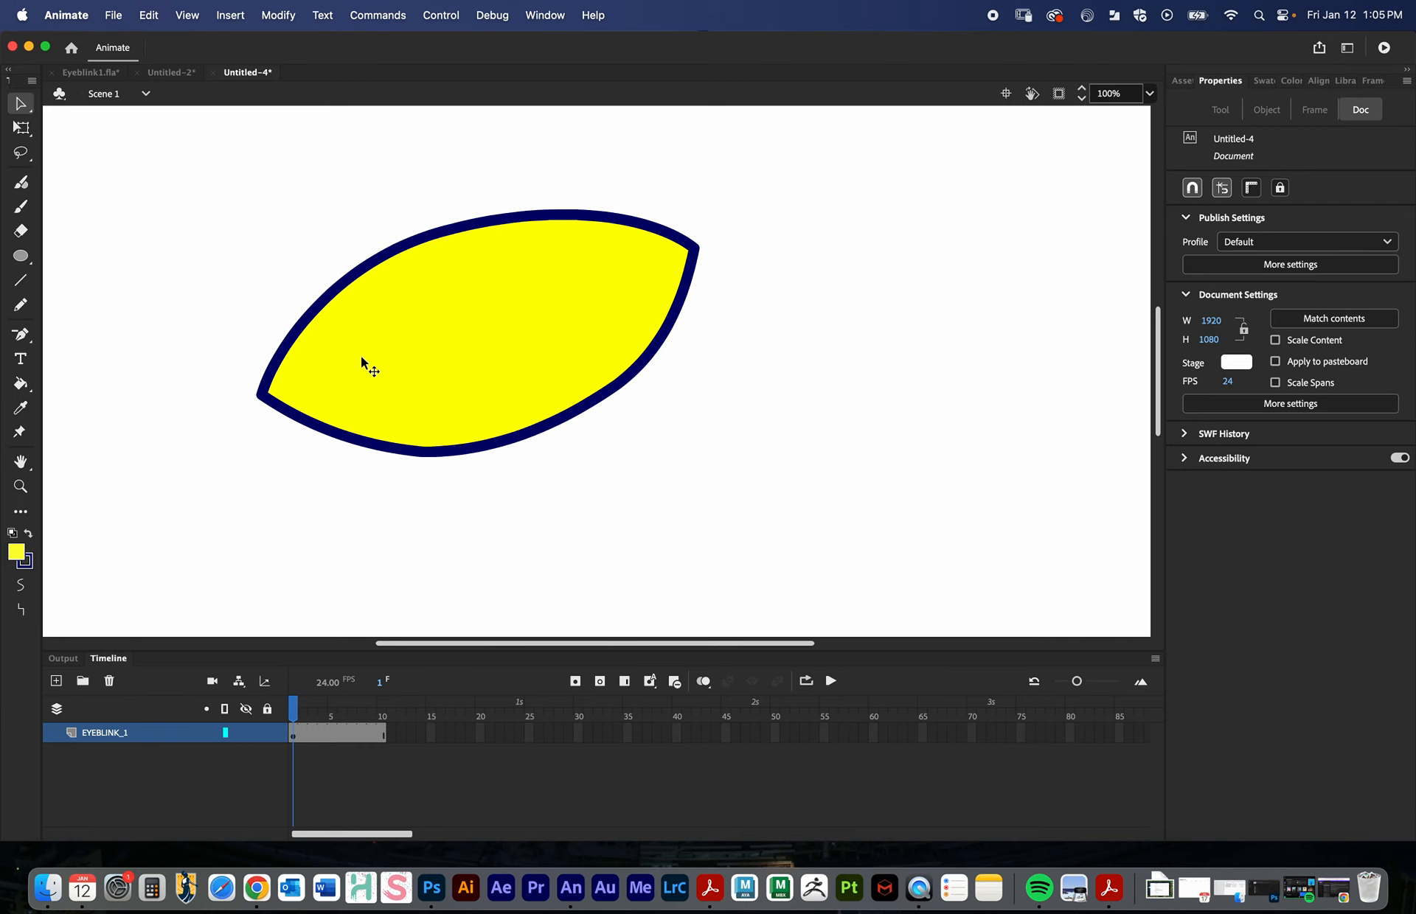
pyautogui.moveTo(169, 156)
pyautogui.mouseDown()
pyautogui.moveTo(462, 378)
pyautogui.moveTo(806, 549)
pyautogui.mouseUp()
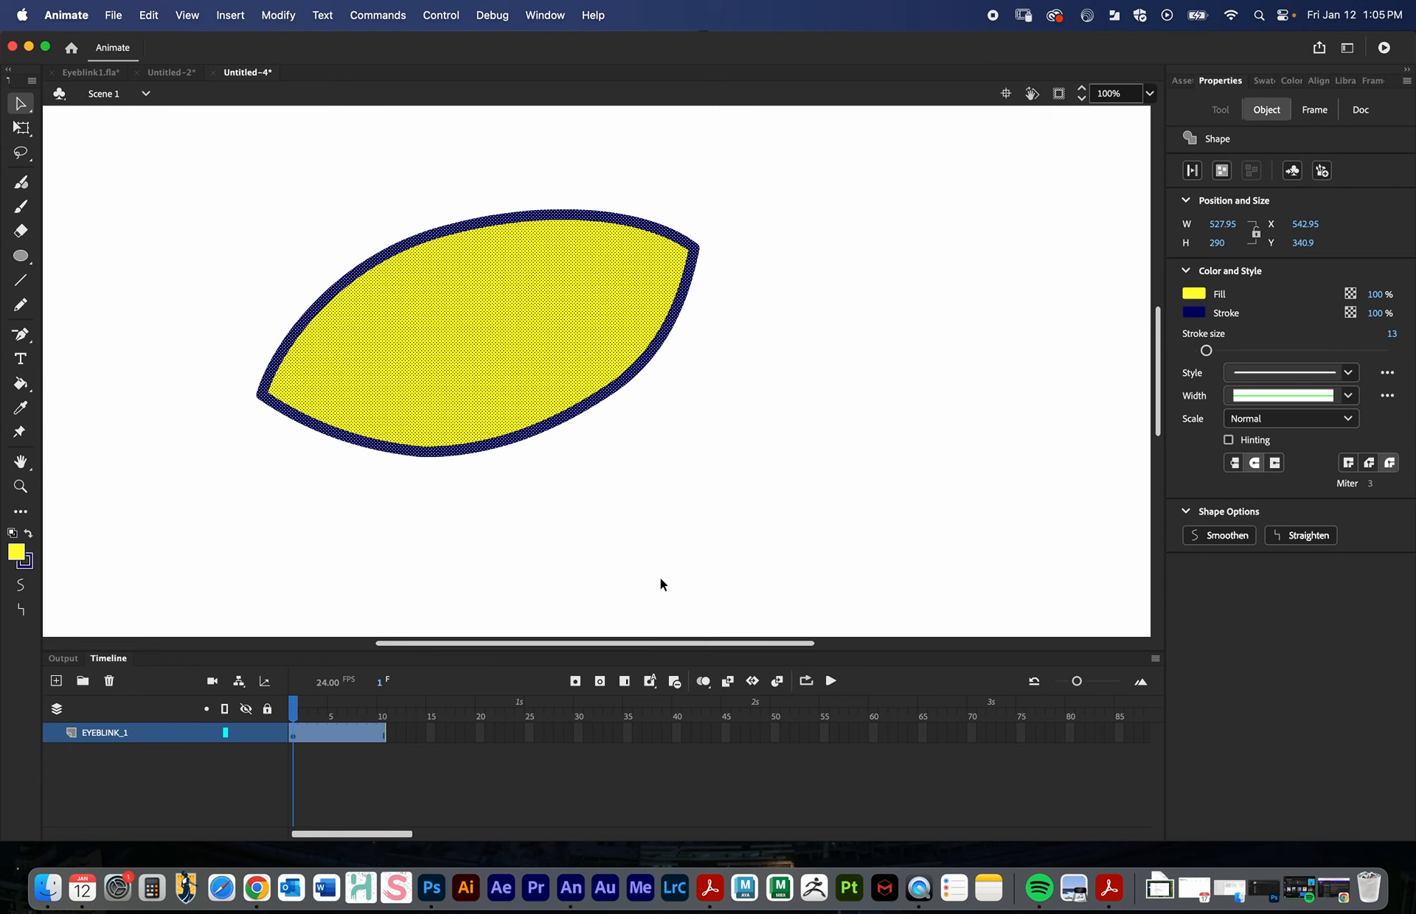
pyautogui.click(341, 785)
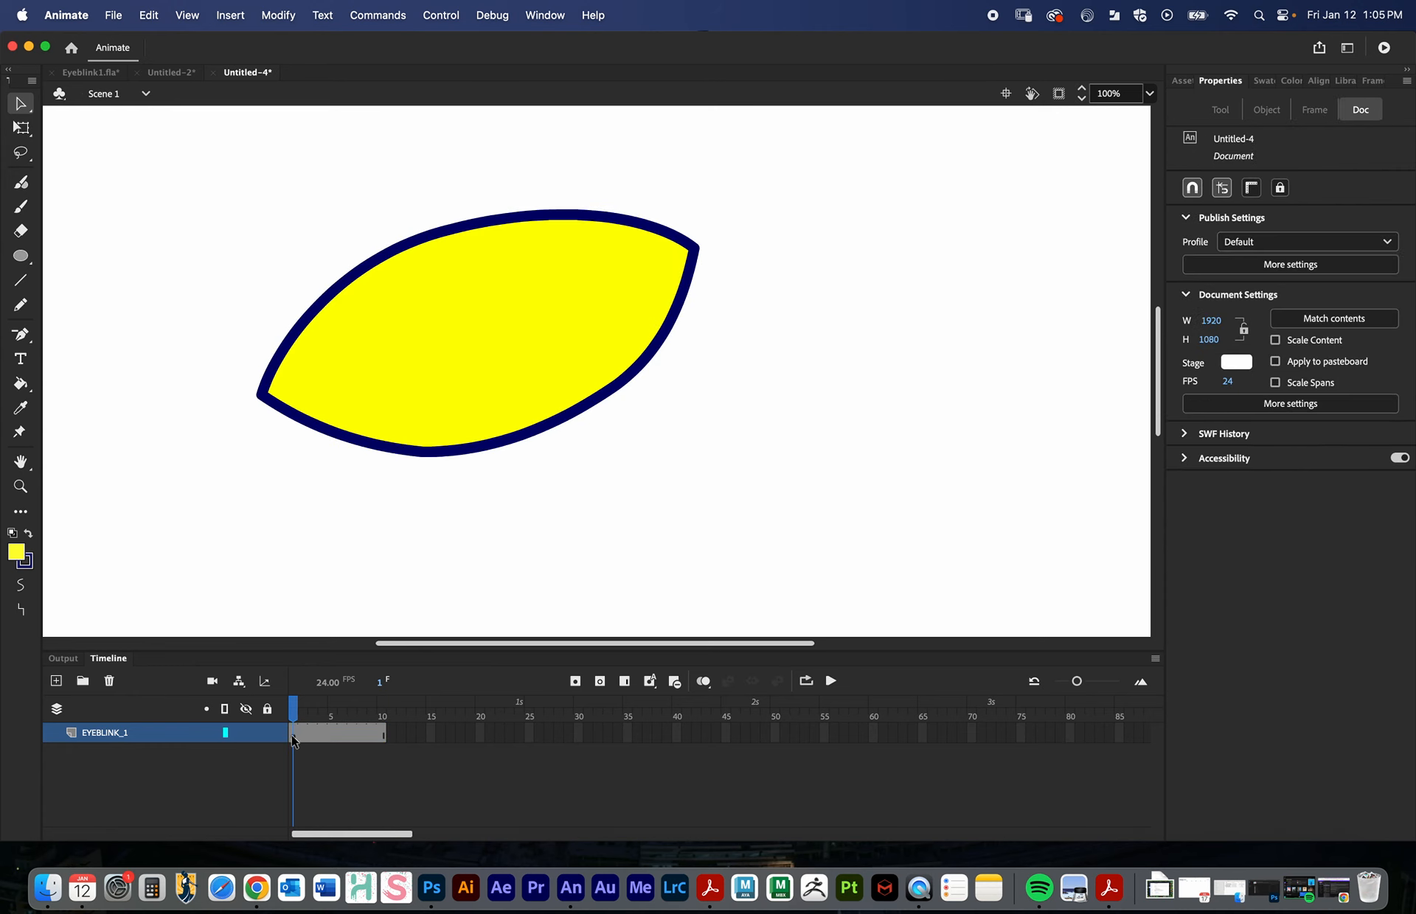
pyautogui.click(293, 735)
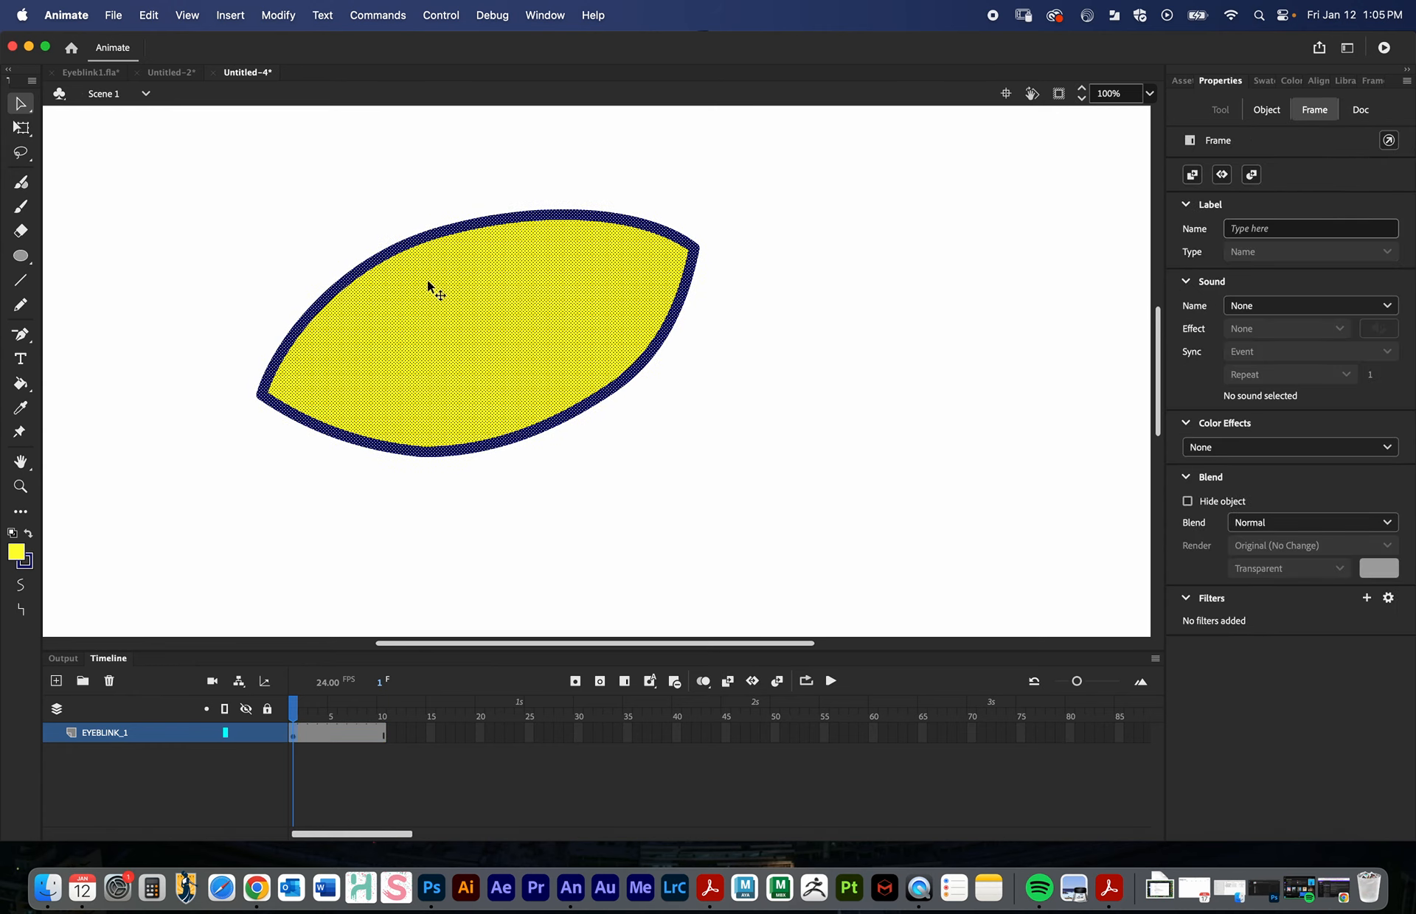
pyautogui.rightClick(520, 273)
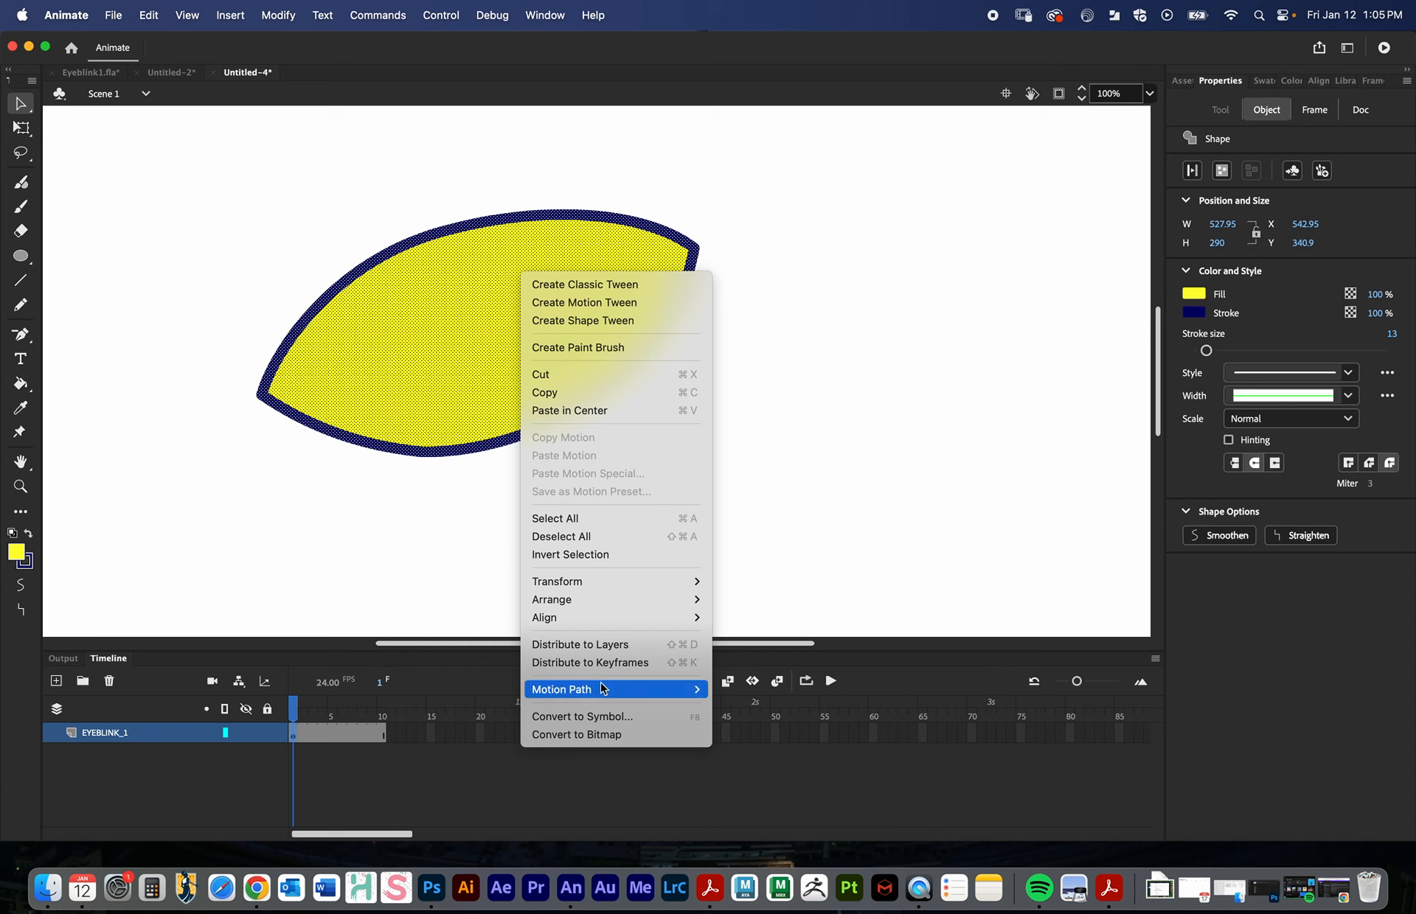
pyautogui.click(386, 563)
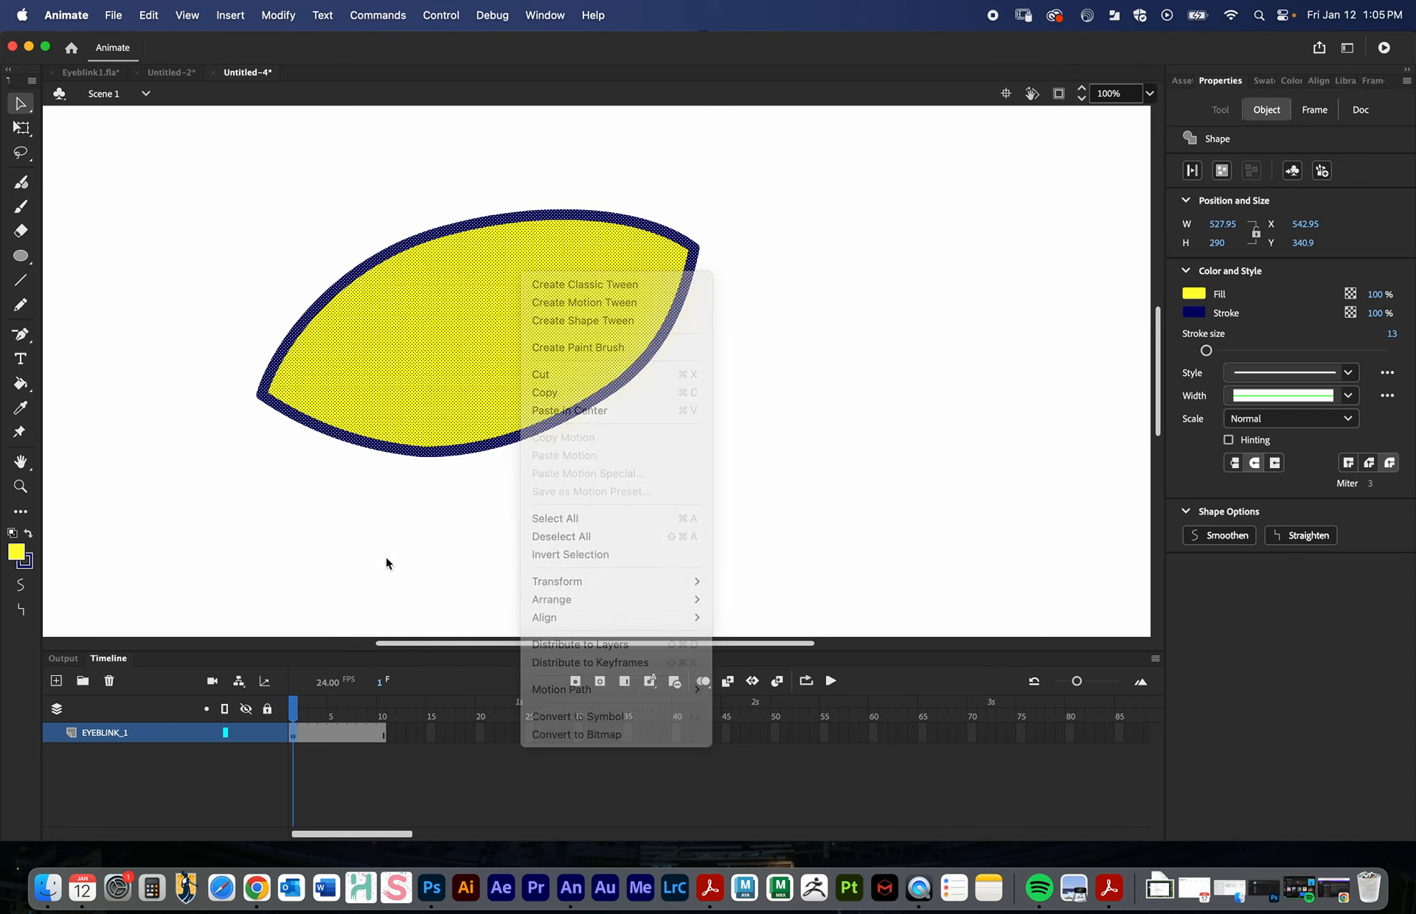
pyautogui.rightClick(489, 275)
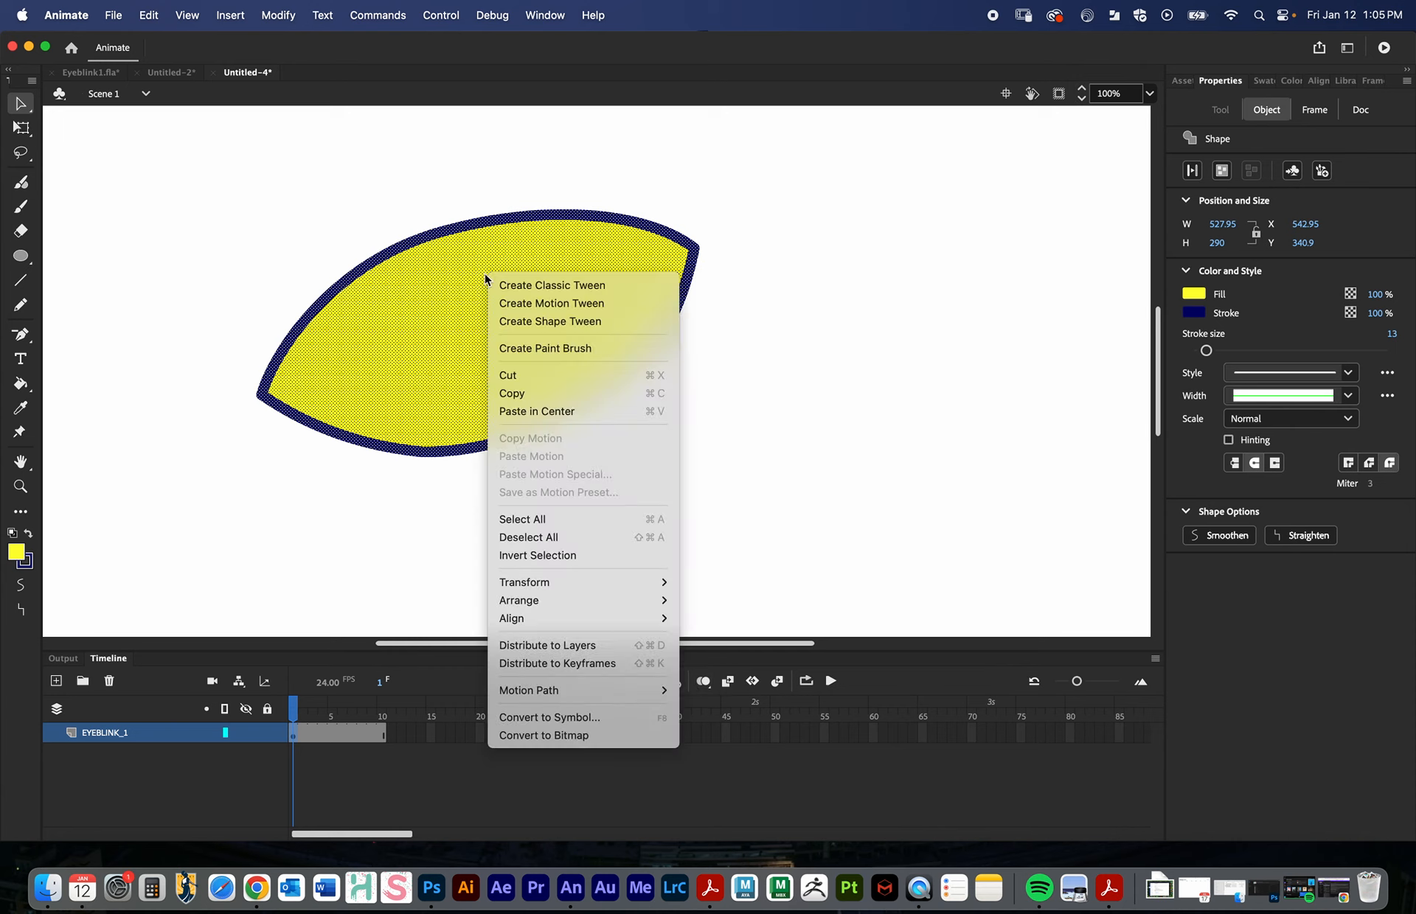
pyautogui.click(539, 717)
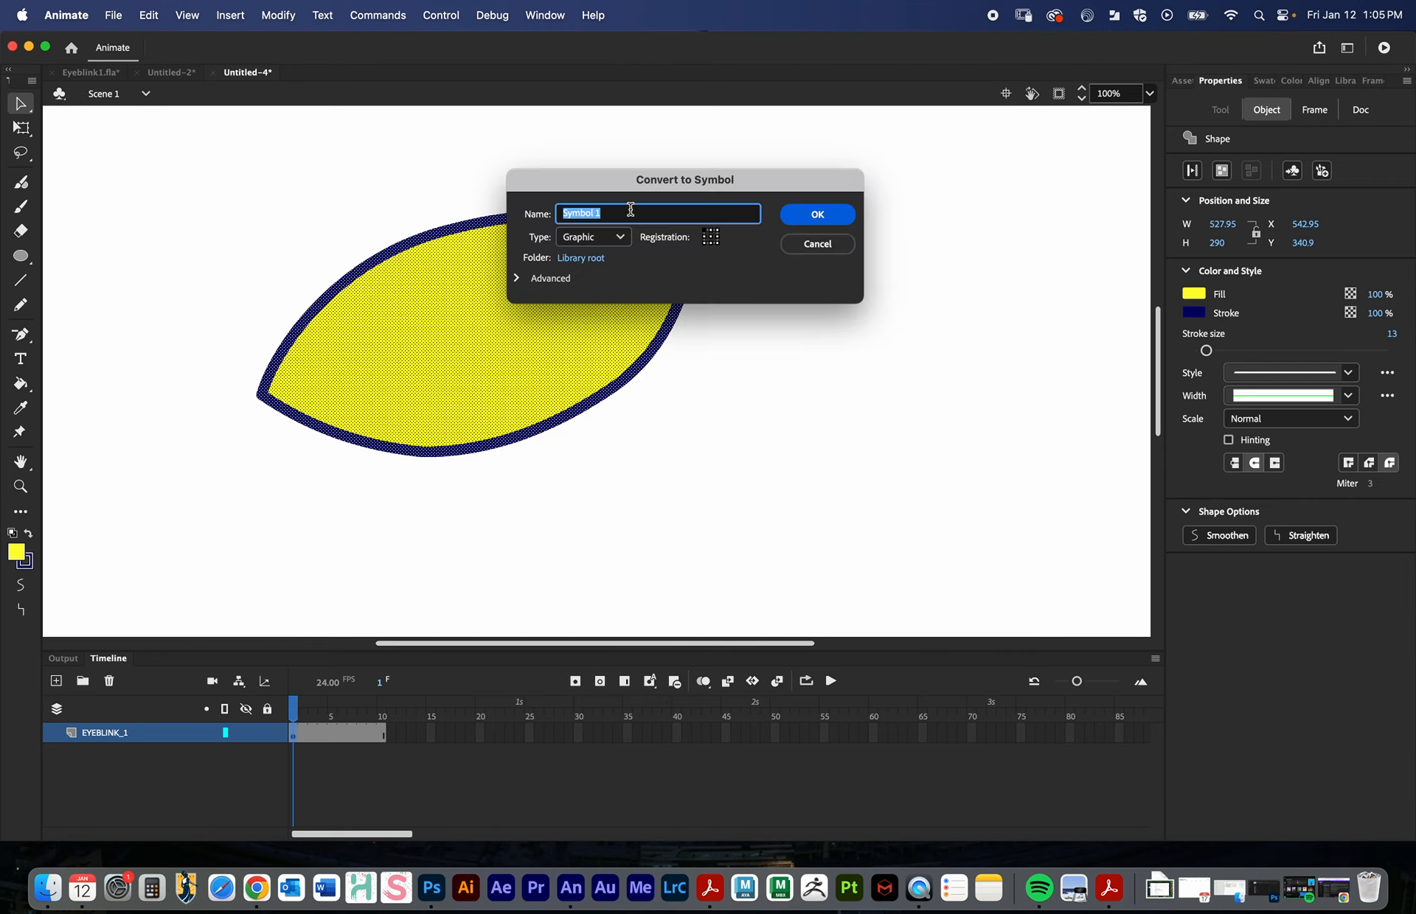
pyautogui.write('Eyeblink1')
pyautogui.press('Return')
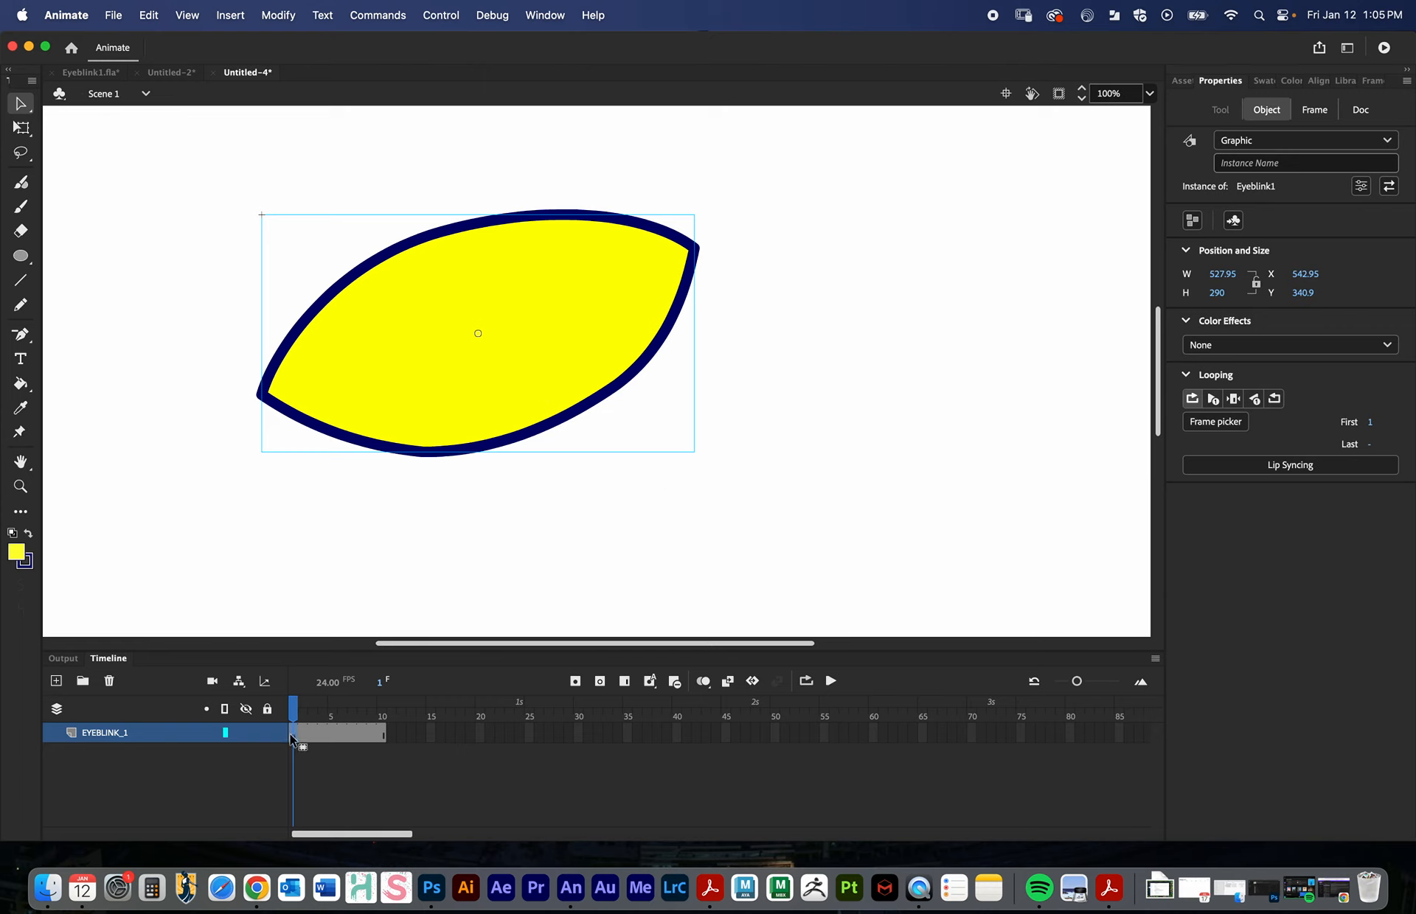
# - Enter the Eyeblink1 symbol on the stage to edit its contents, with nothing selected inside it
pyautogui.doubleClick(500, 279)
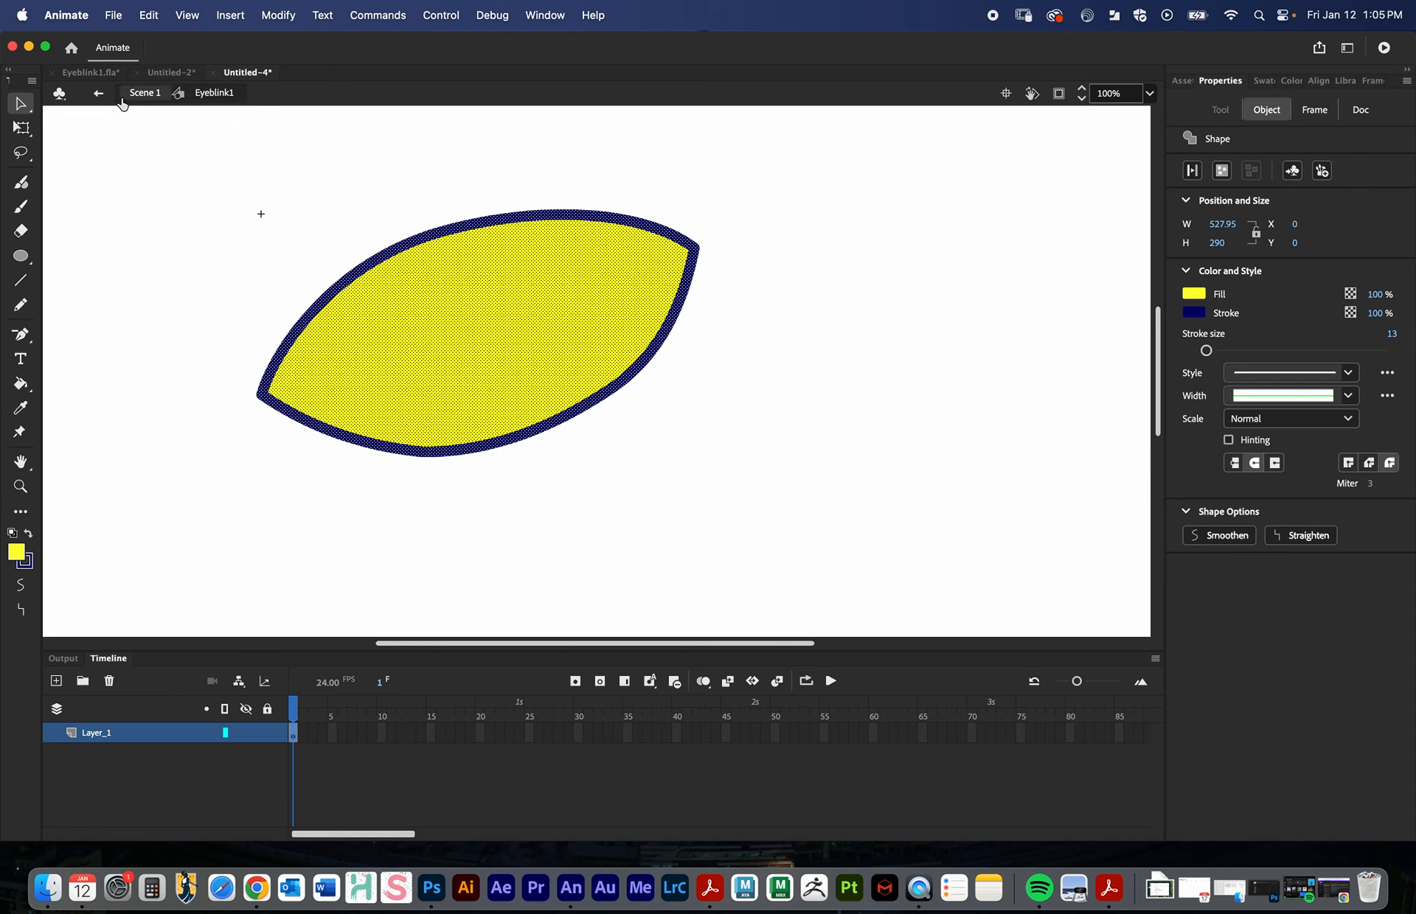
pyautogui.click(98, 94)
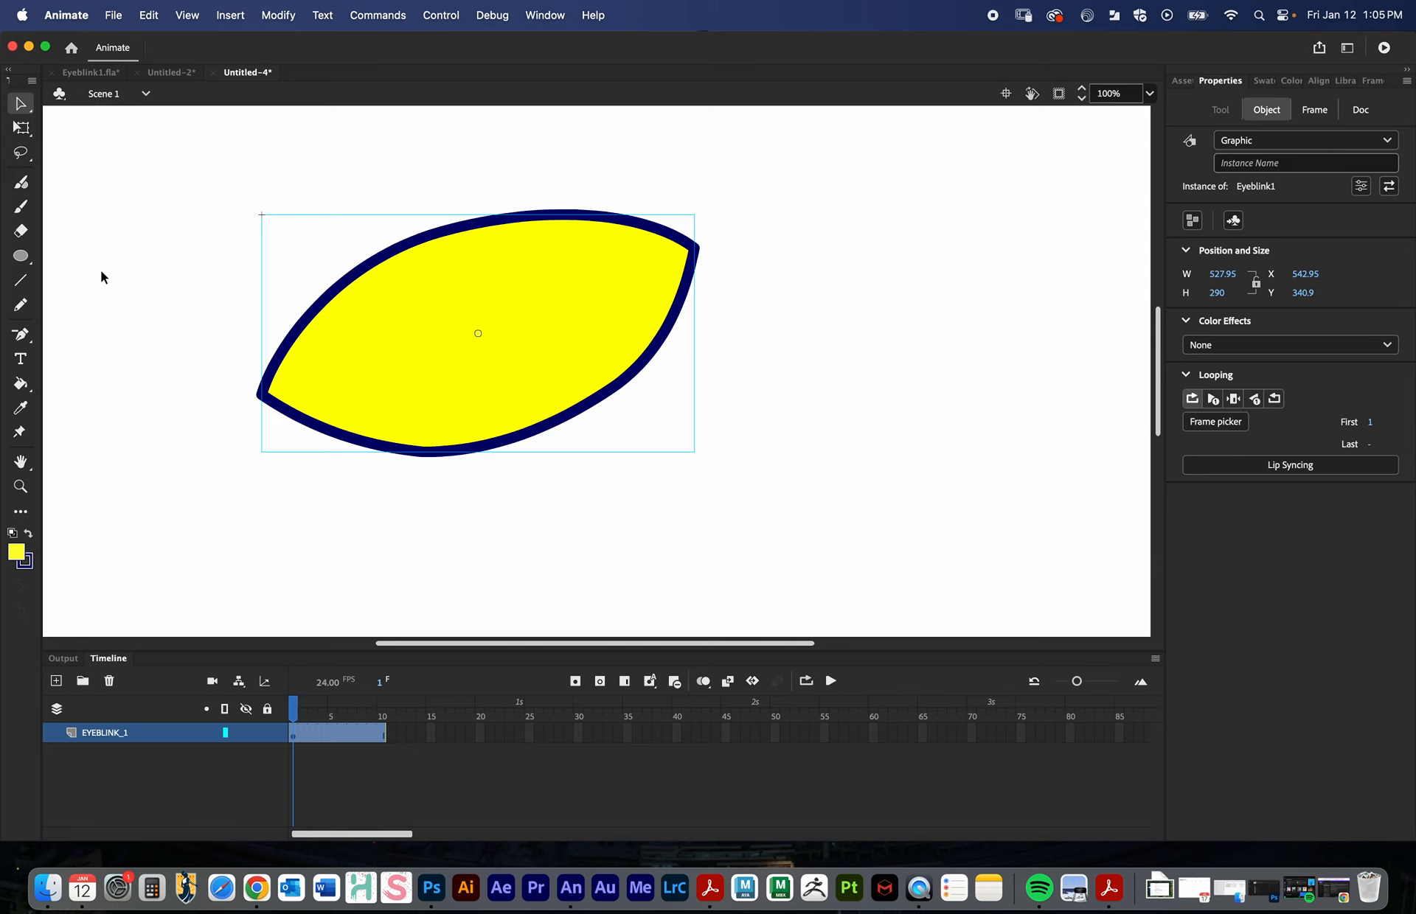
pyautogui.doubleClick(508, 285)
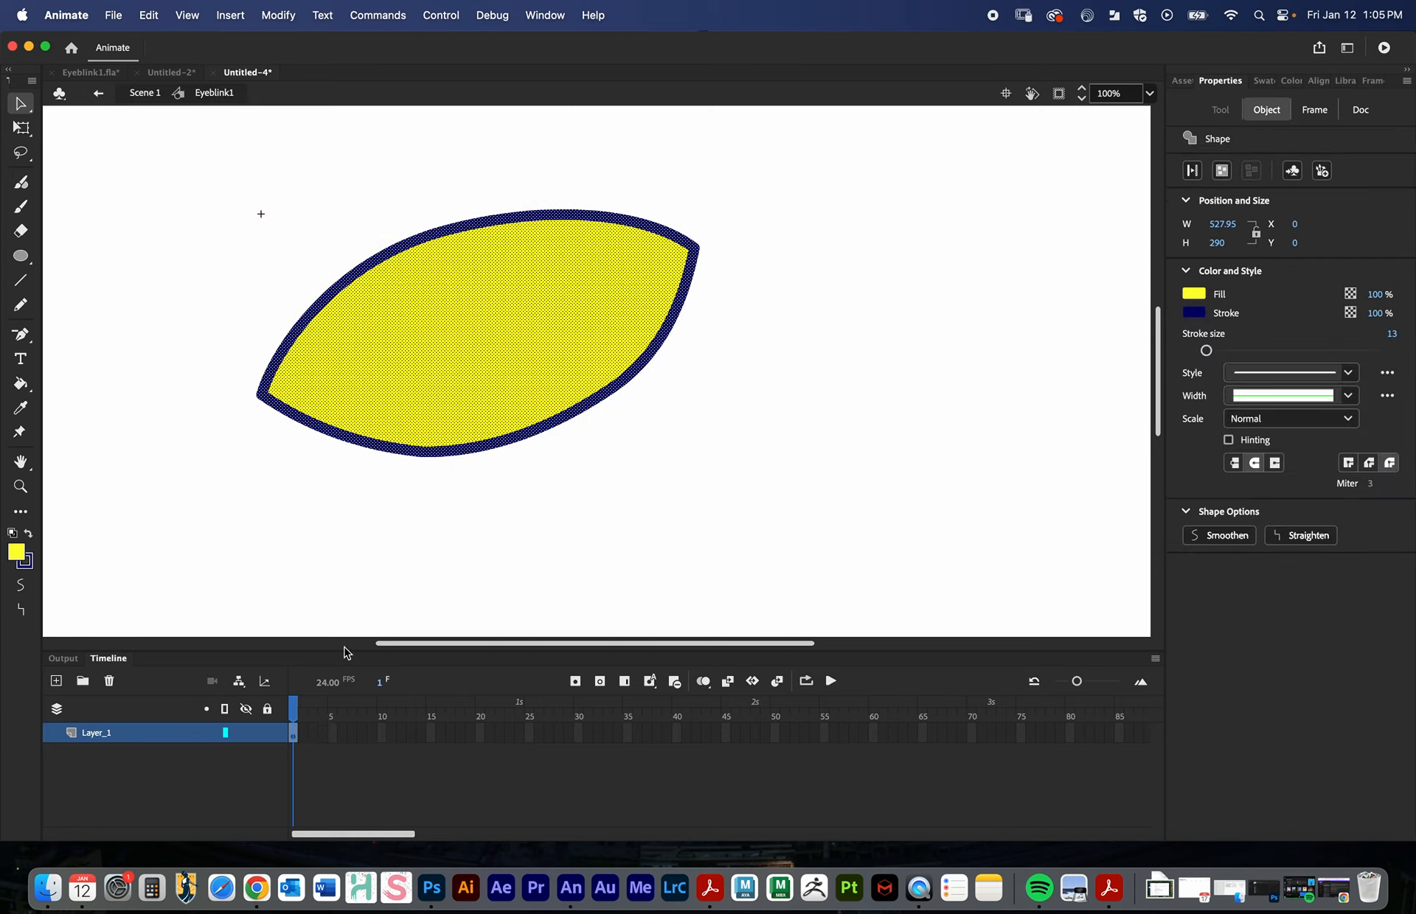
pyautogui.click(207, 456)
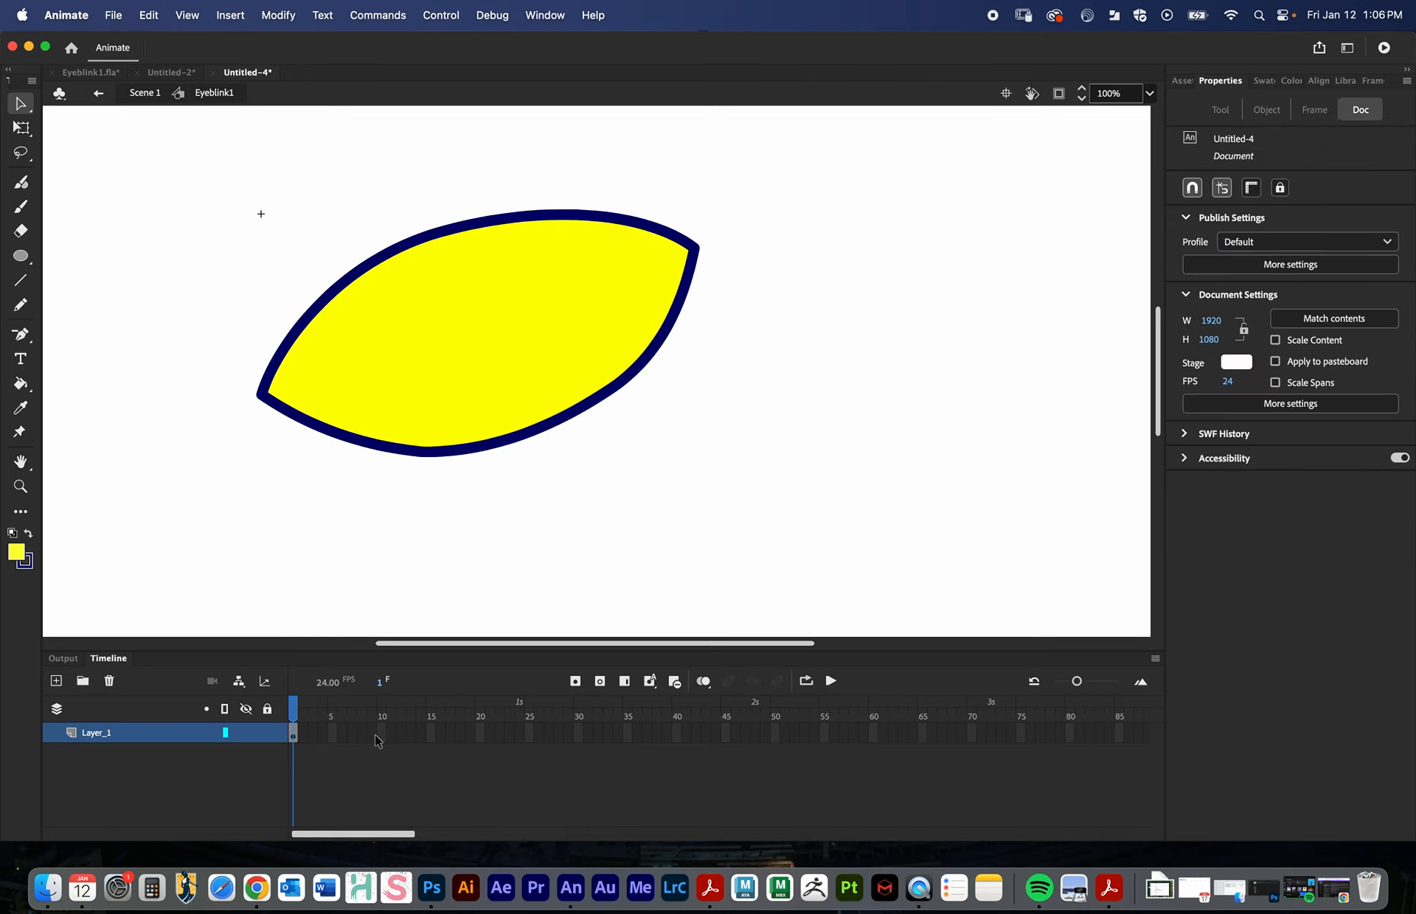
# - Extend Layer_1 inside the Eyeblink1 symbol with regular frames through frame 7
pyautogui.click(352, 733)
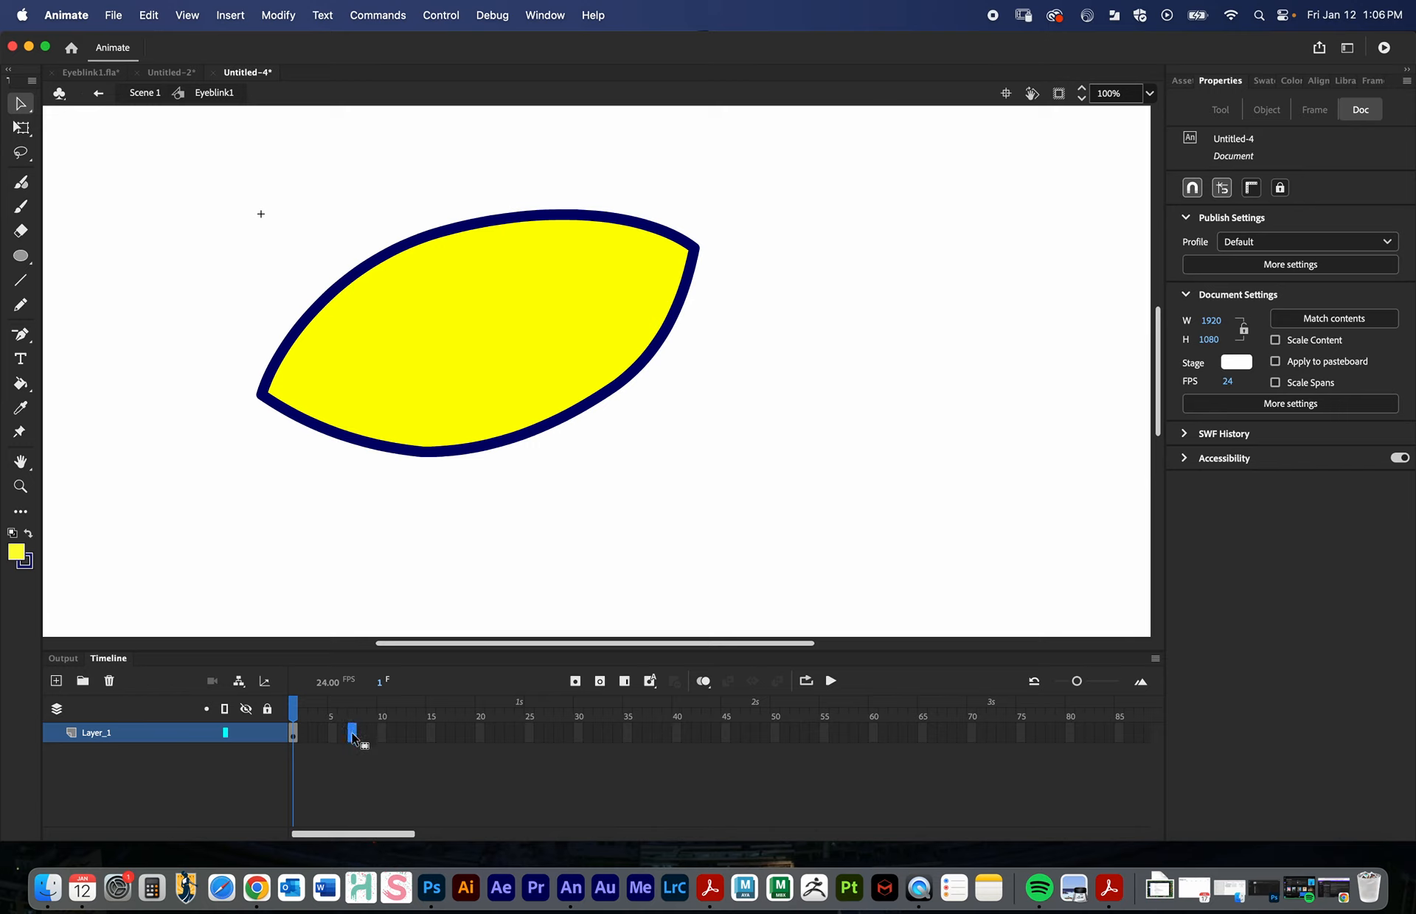
pyautogui.click(624, 685)
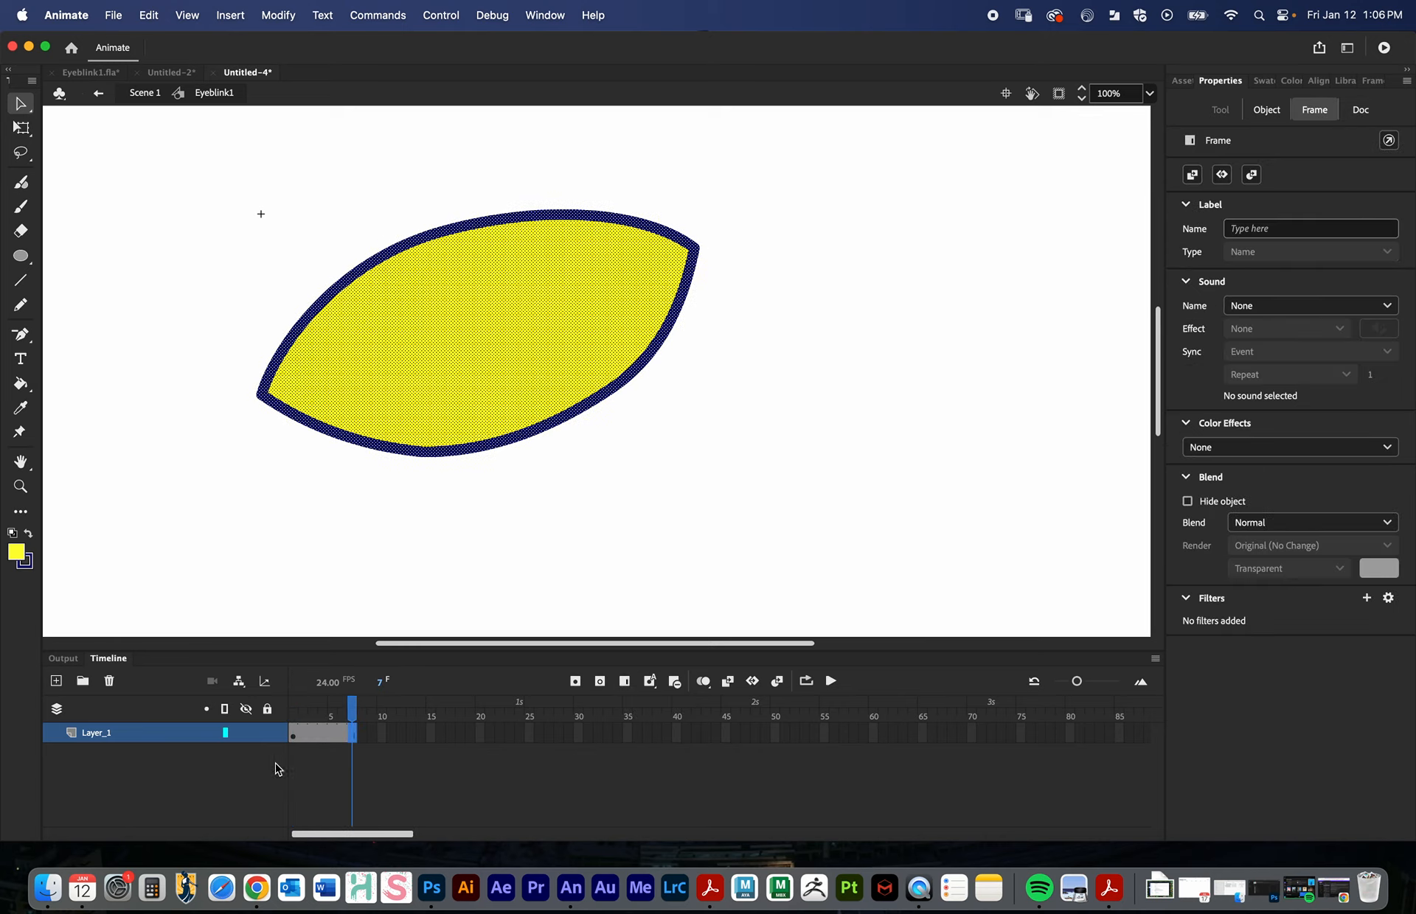
pyautogui.click(279, 769)
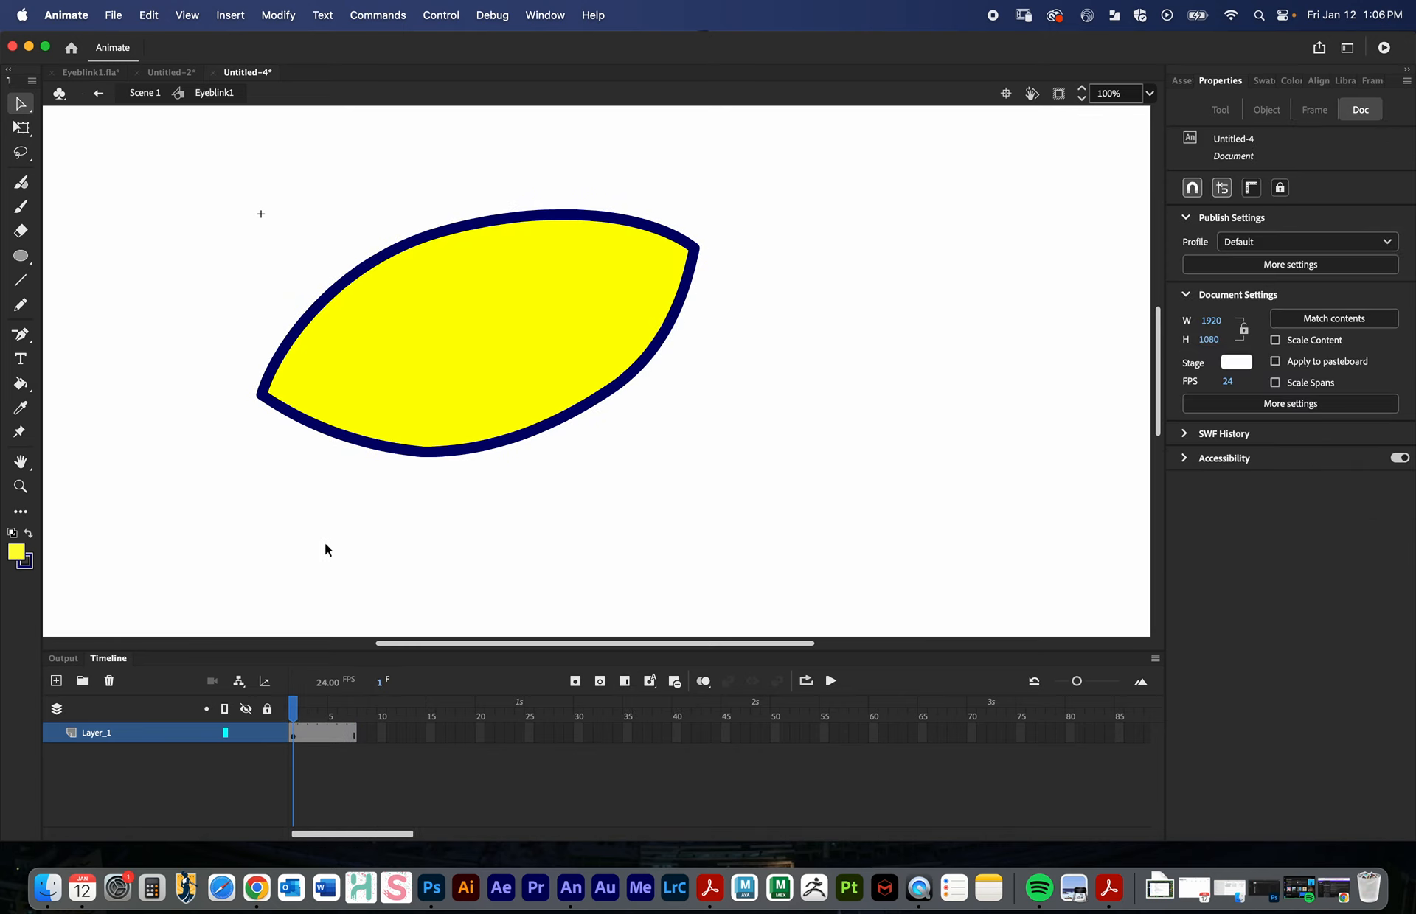
# - Rename Layer_1 inside the symbol as Eye_Main
pyautogui.doubleClick(121, 736)
pyautogui.write('Eye_Main')
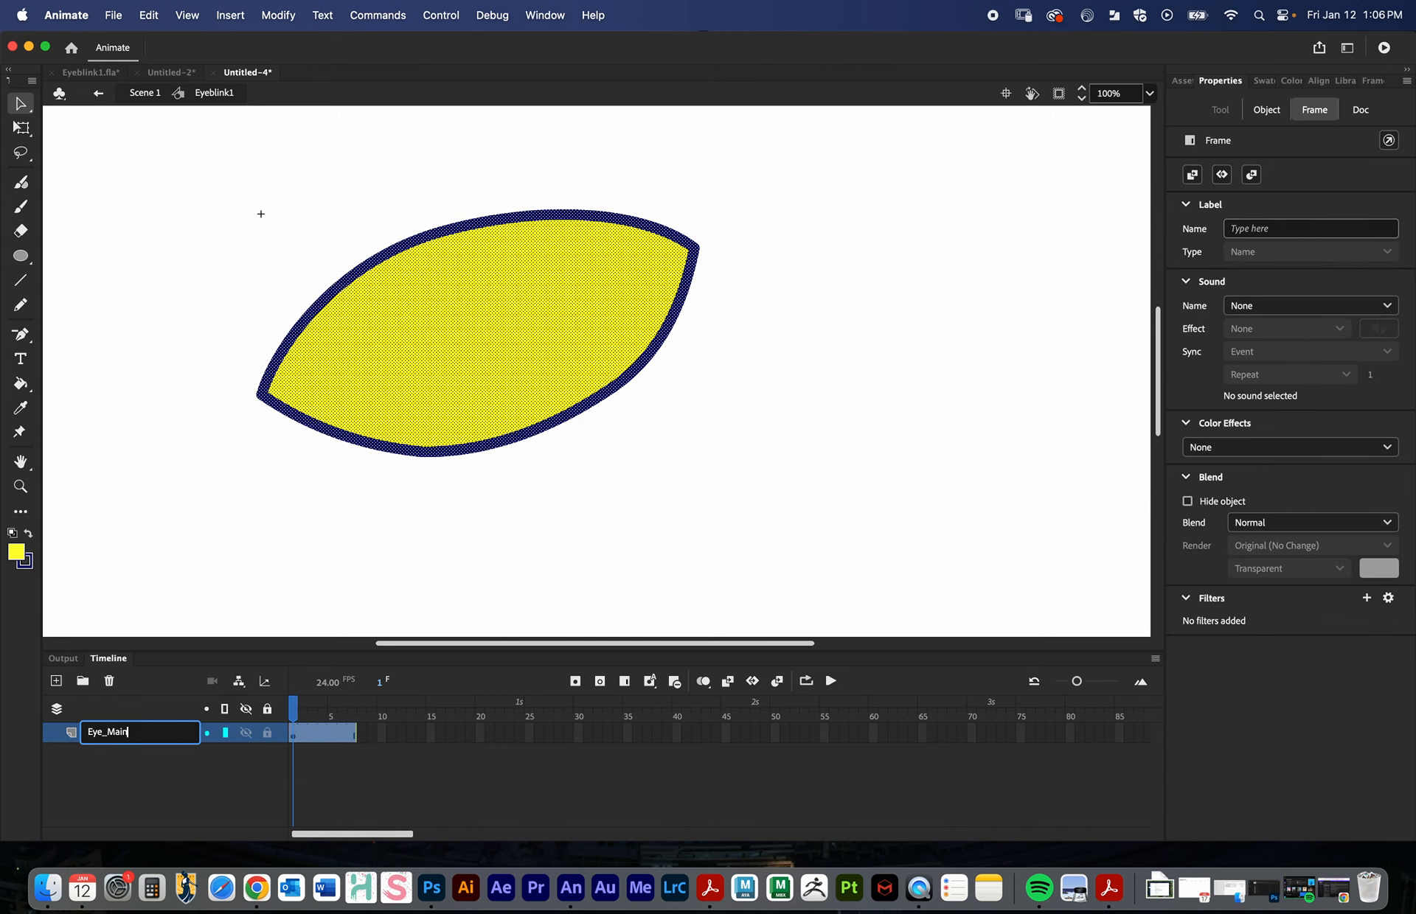
pyautogui.press('Return')
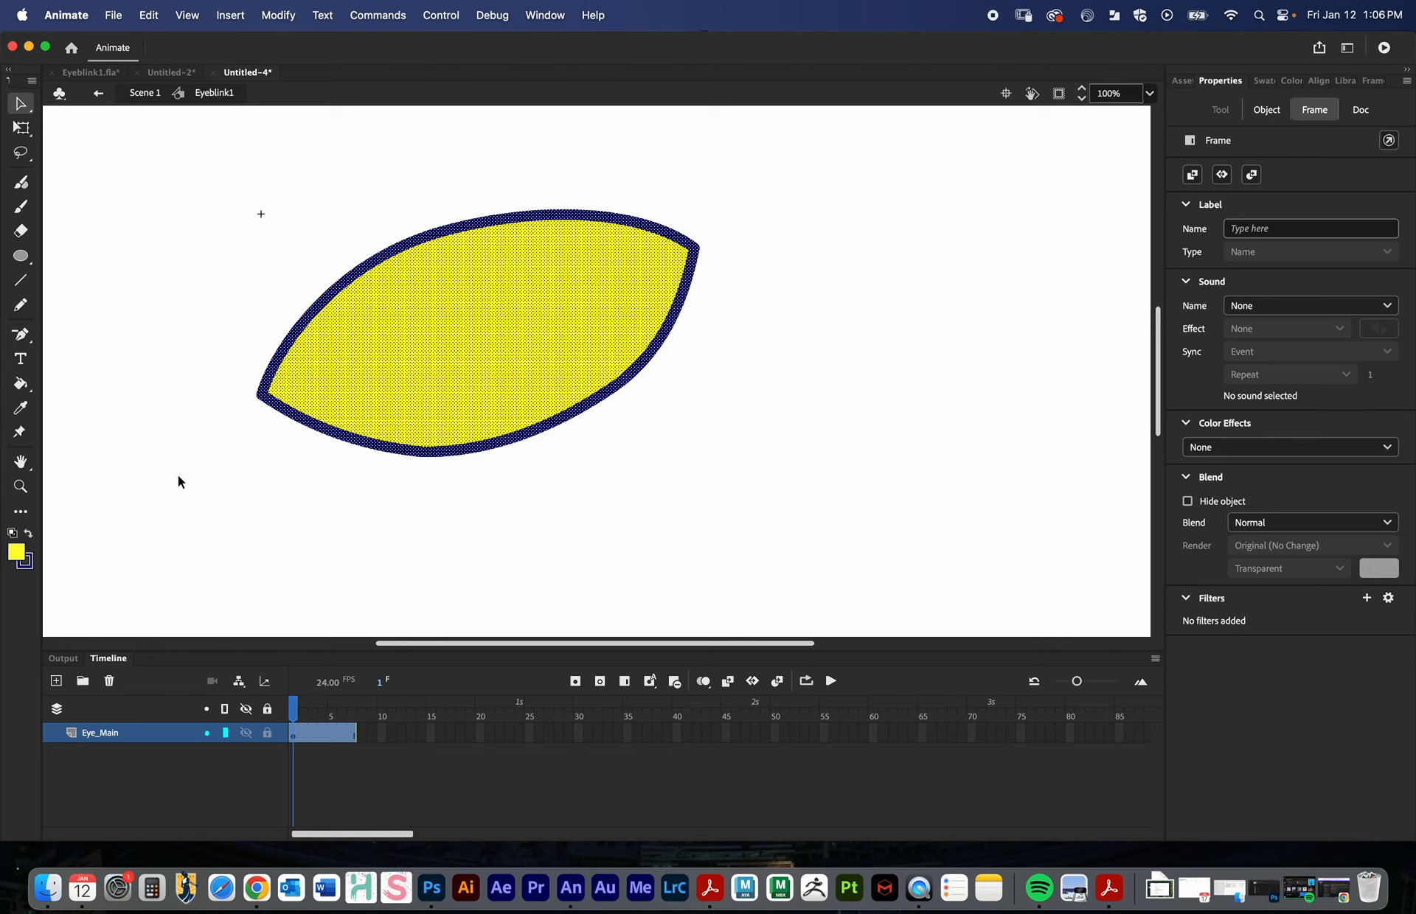
pyautogui.click(184, 759)
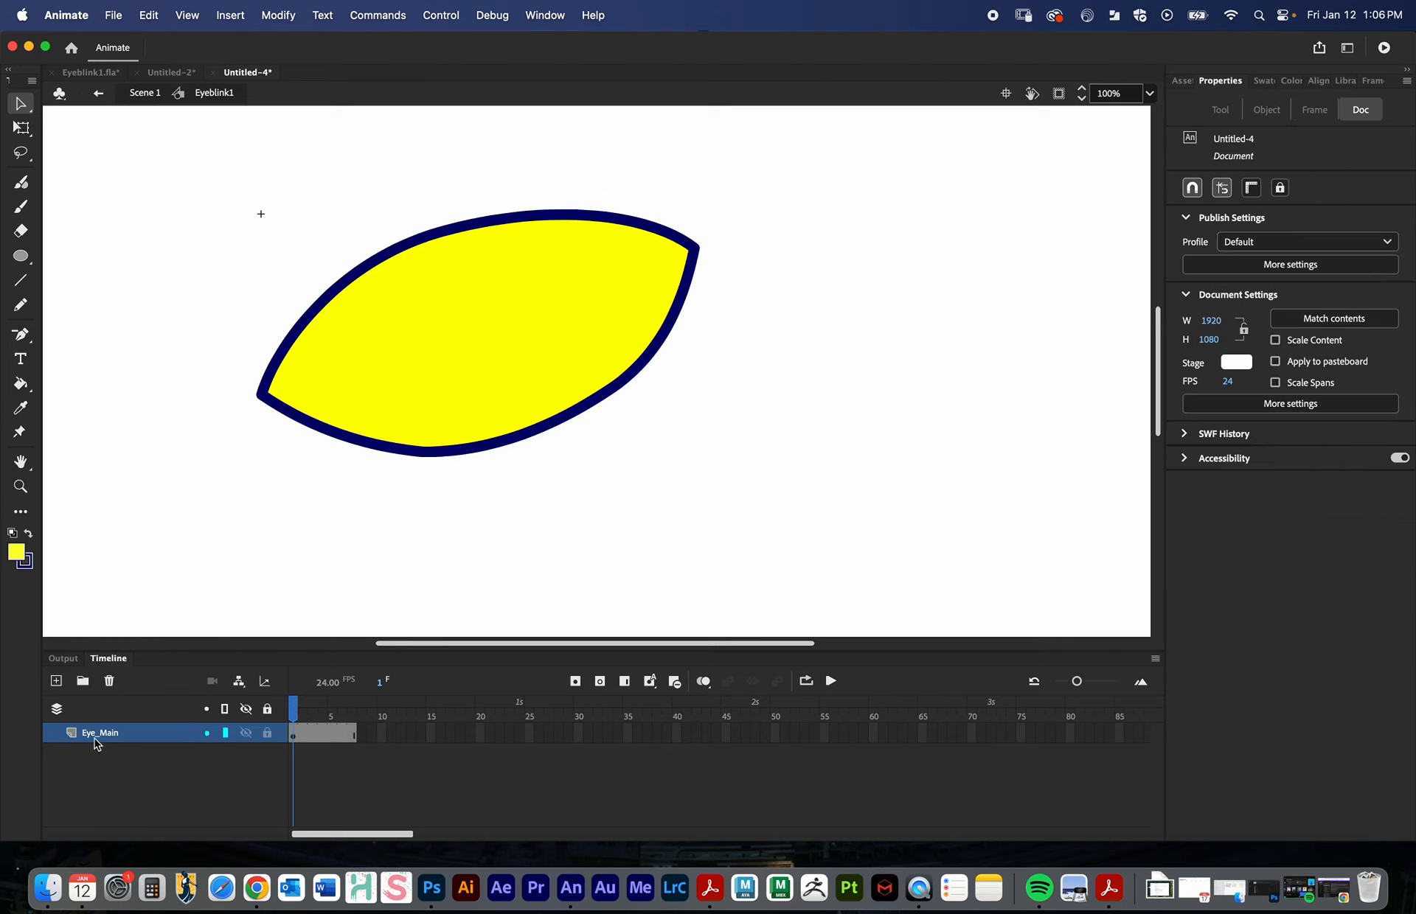
# - Add a new layer above Eye_Main and draw a circle about 274 px in diameter overlapping the eye's upper lid
pyautogui.click(56, 682)
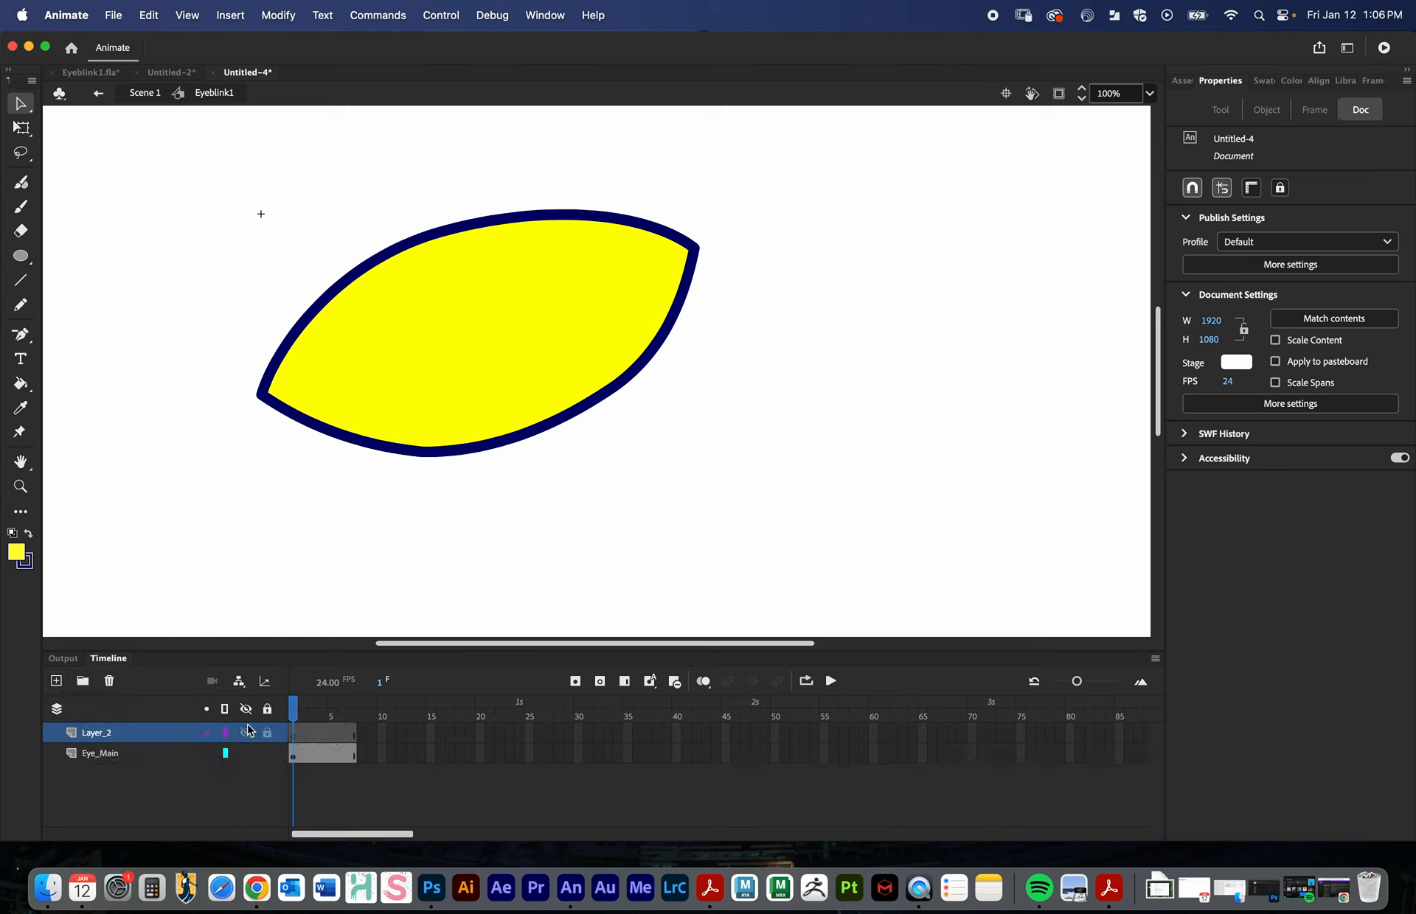
pyautogui.click(20, 256)
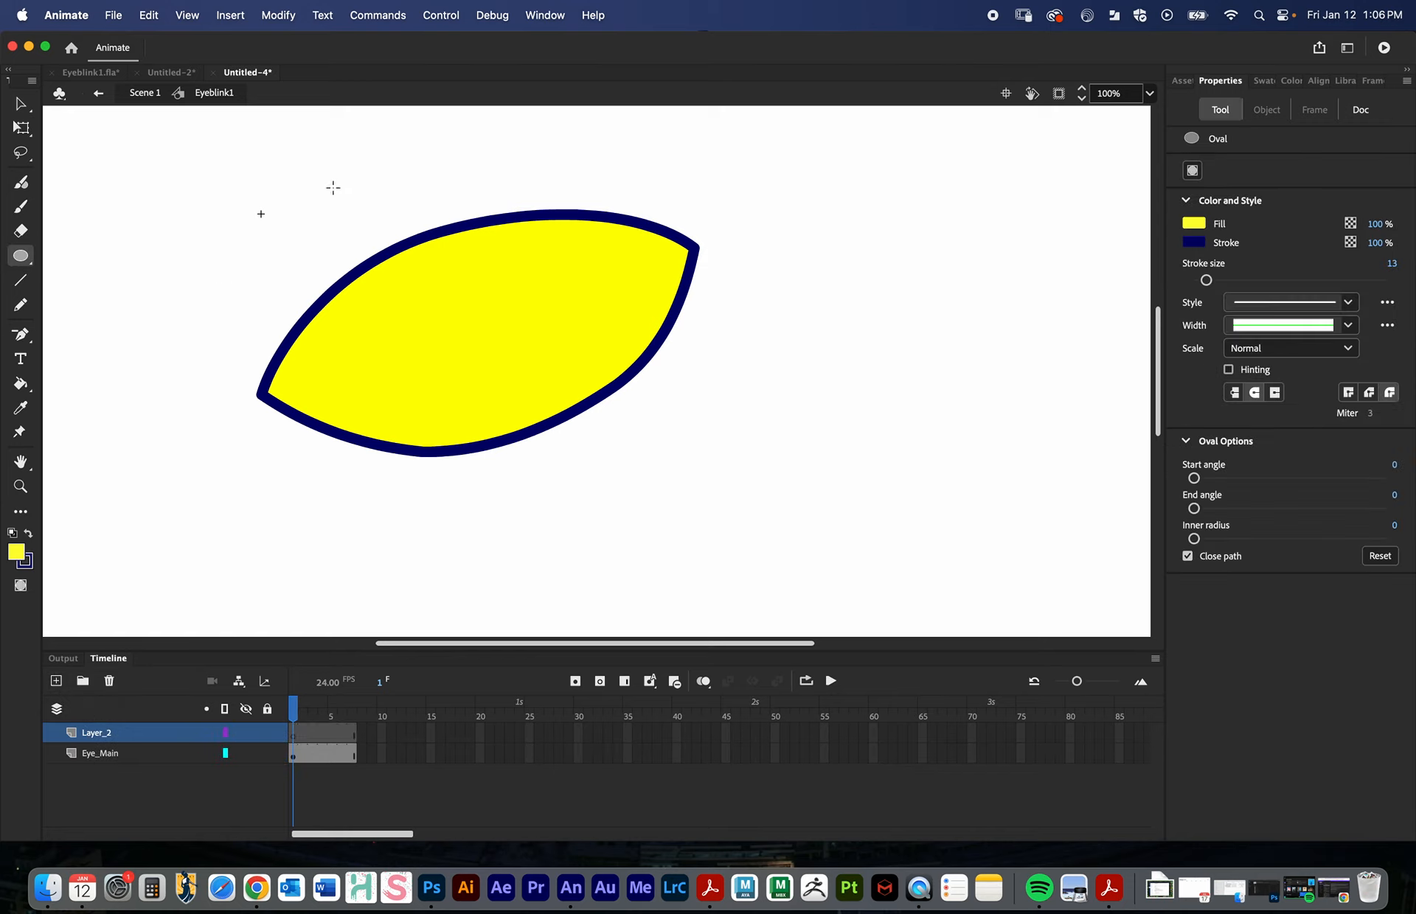
pyautogui.moveTo(339, 186)
pyautogui.mouseDown()
pyautogui.moveTo(563, 376)
pyautogui.moveTo(607, 458)
pyautogui.moveTo(613, 421)
pyautogui.moveTo(567, 366)
pyautogui.mouseUp()
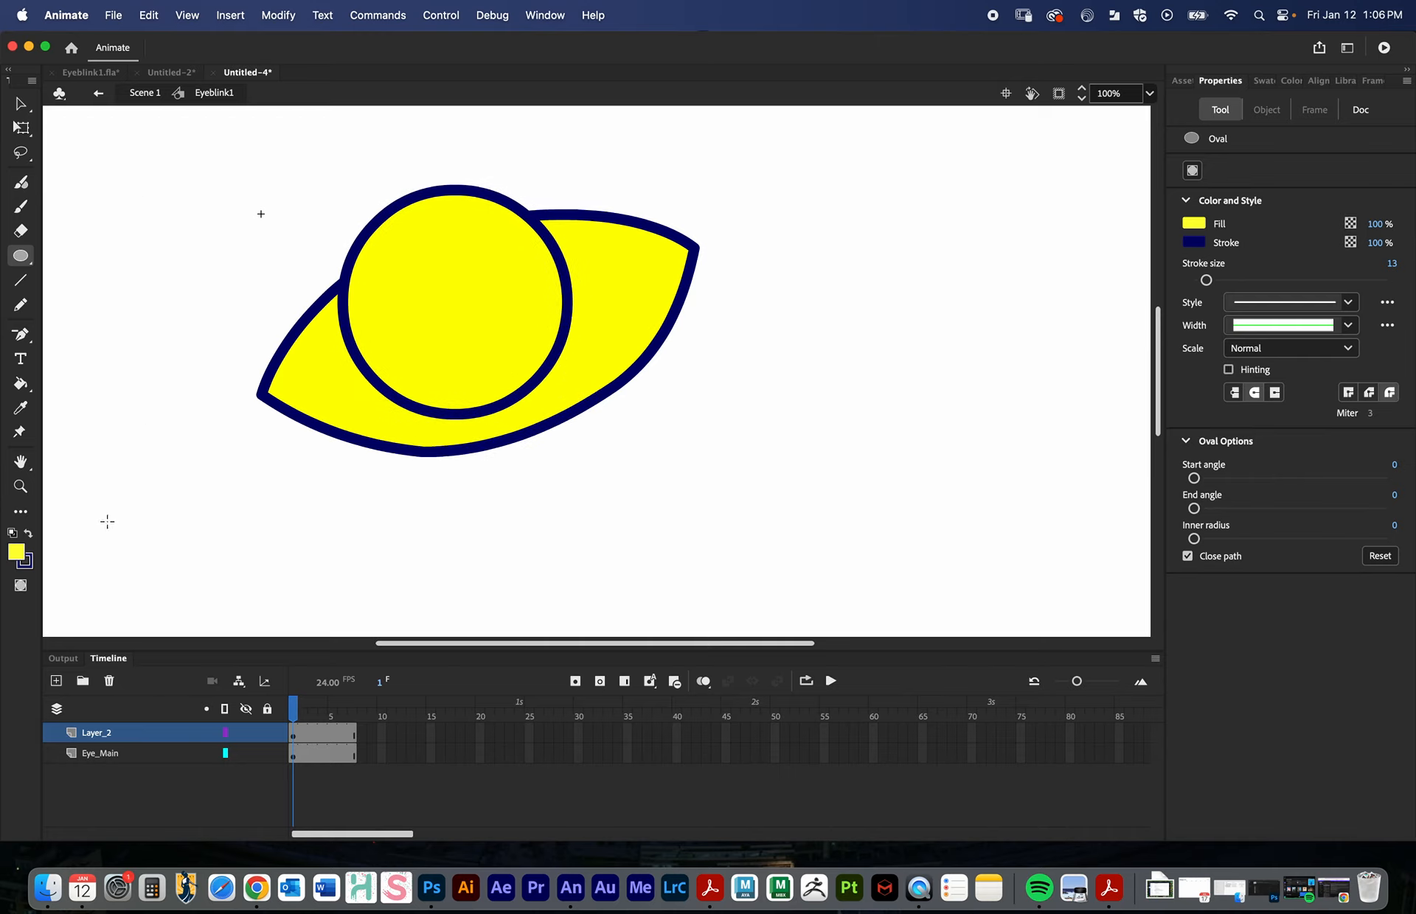
# - Change the circle's fill color to red, leaving its dark blue outline as is
pyautogui.click(1193, 223)
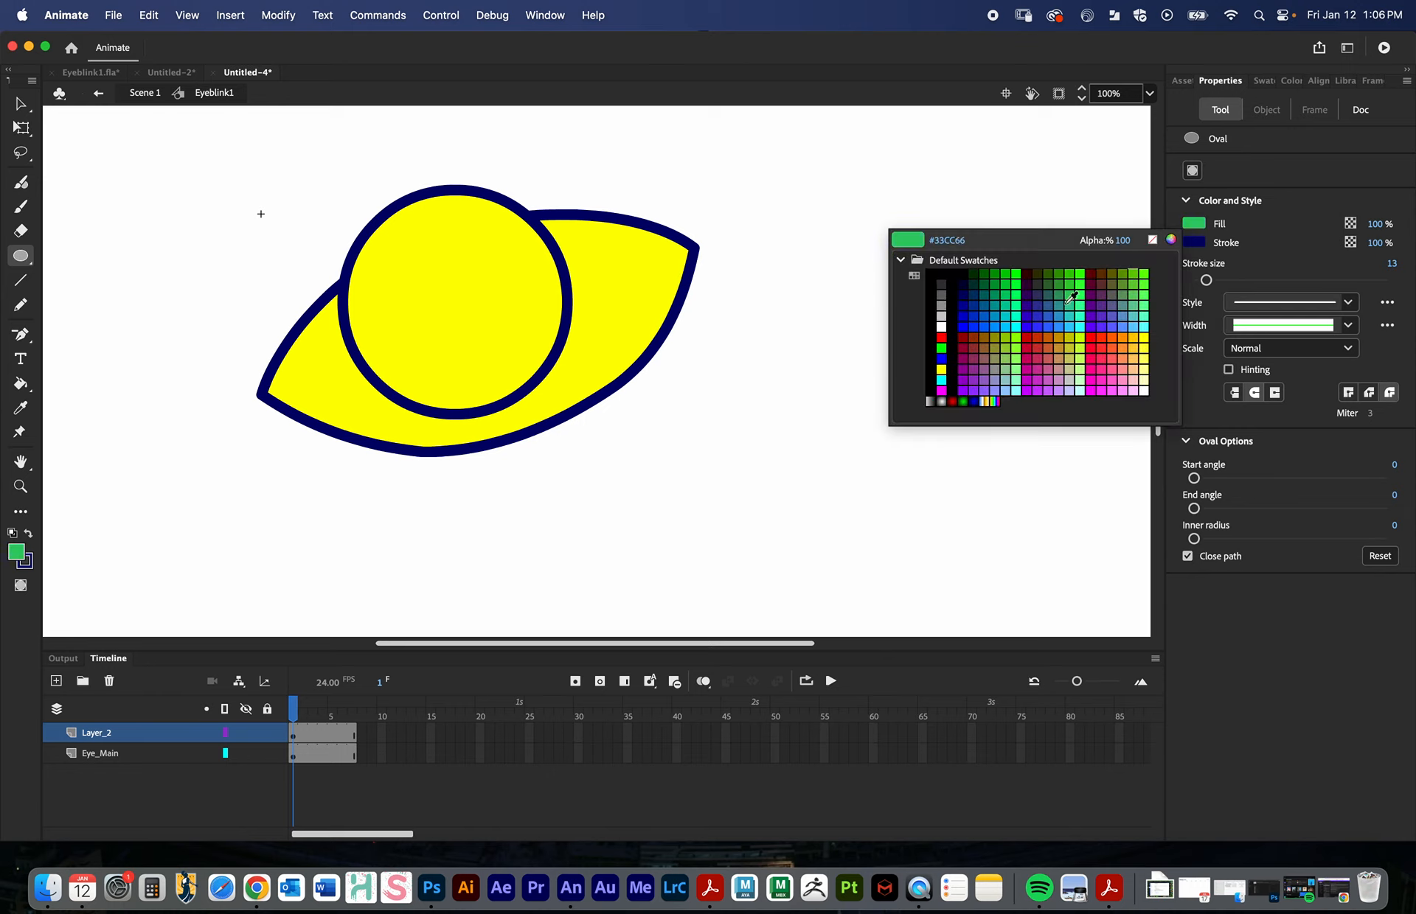
pyautogui.click(948, 337)
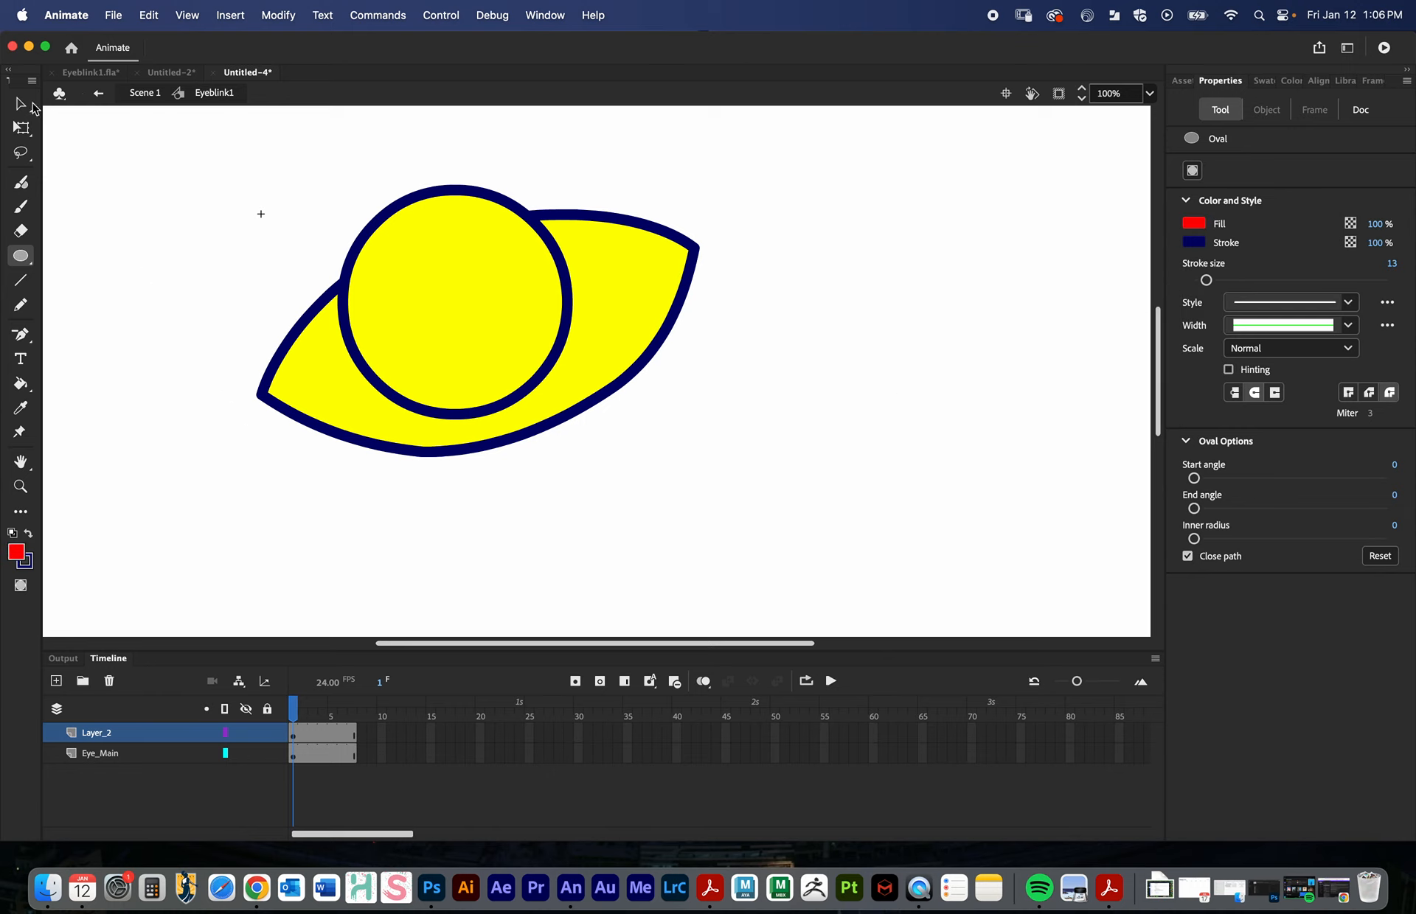
pyautogui.click(22, 104)
pyautogui.click(426, 238)
pyautogui.click(1194, 293)
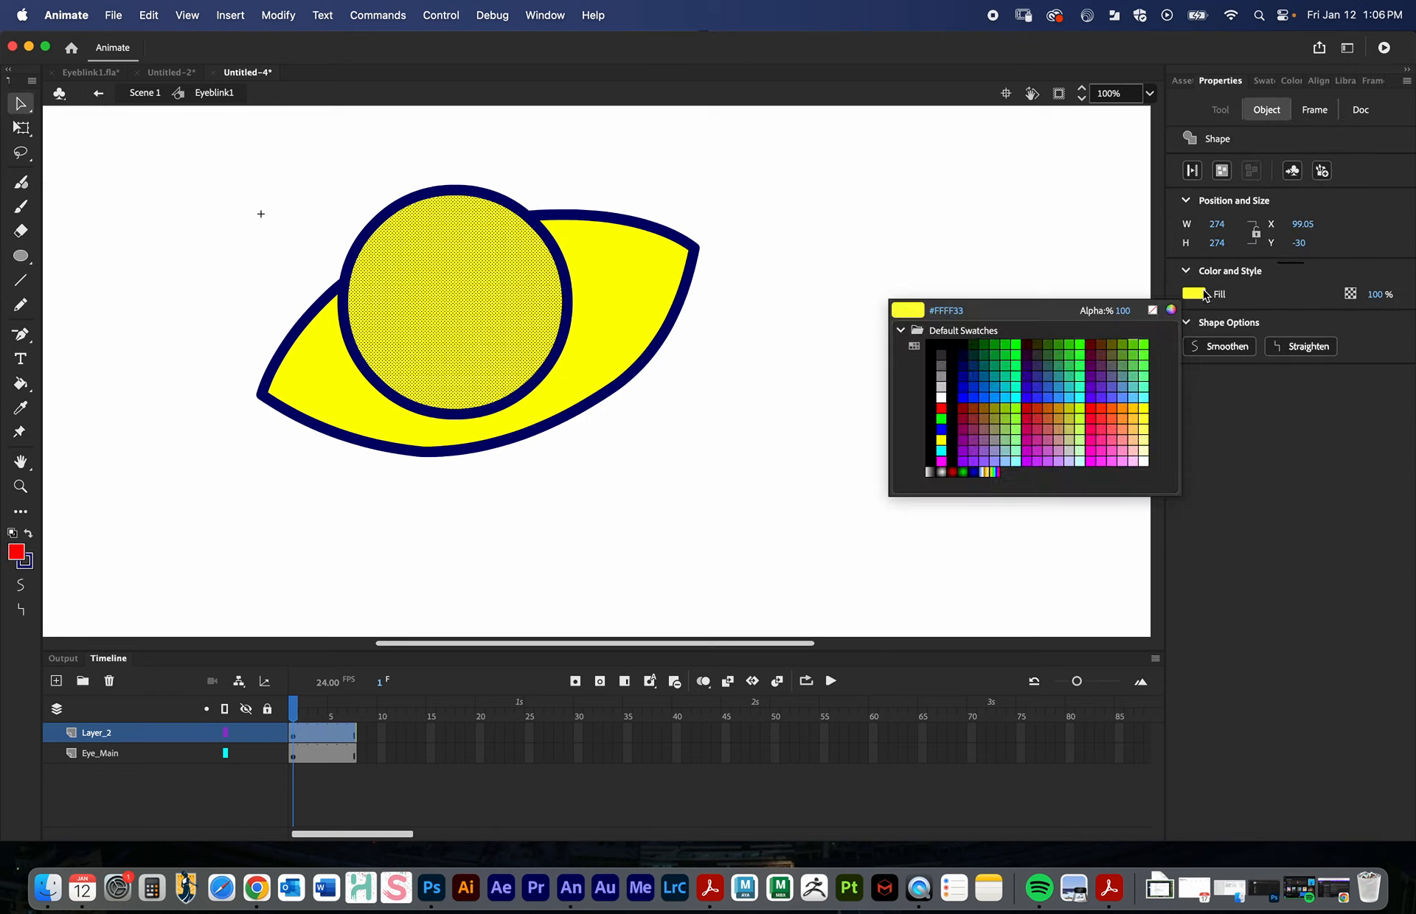
pyautogui.click(941, 408)
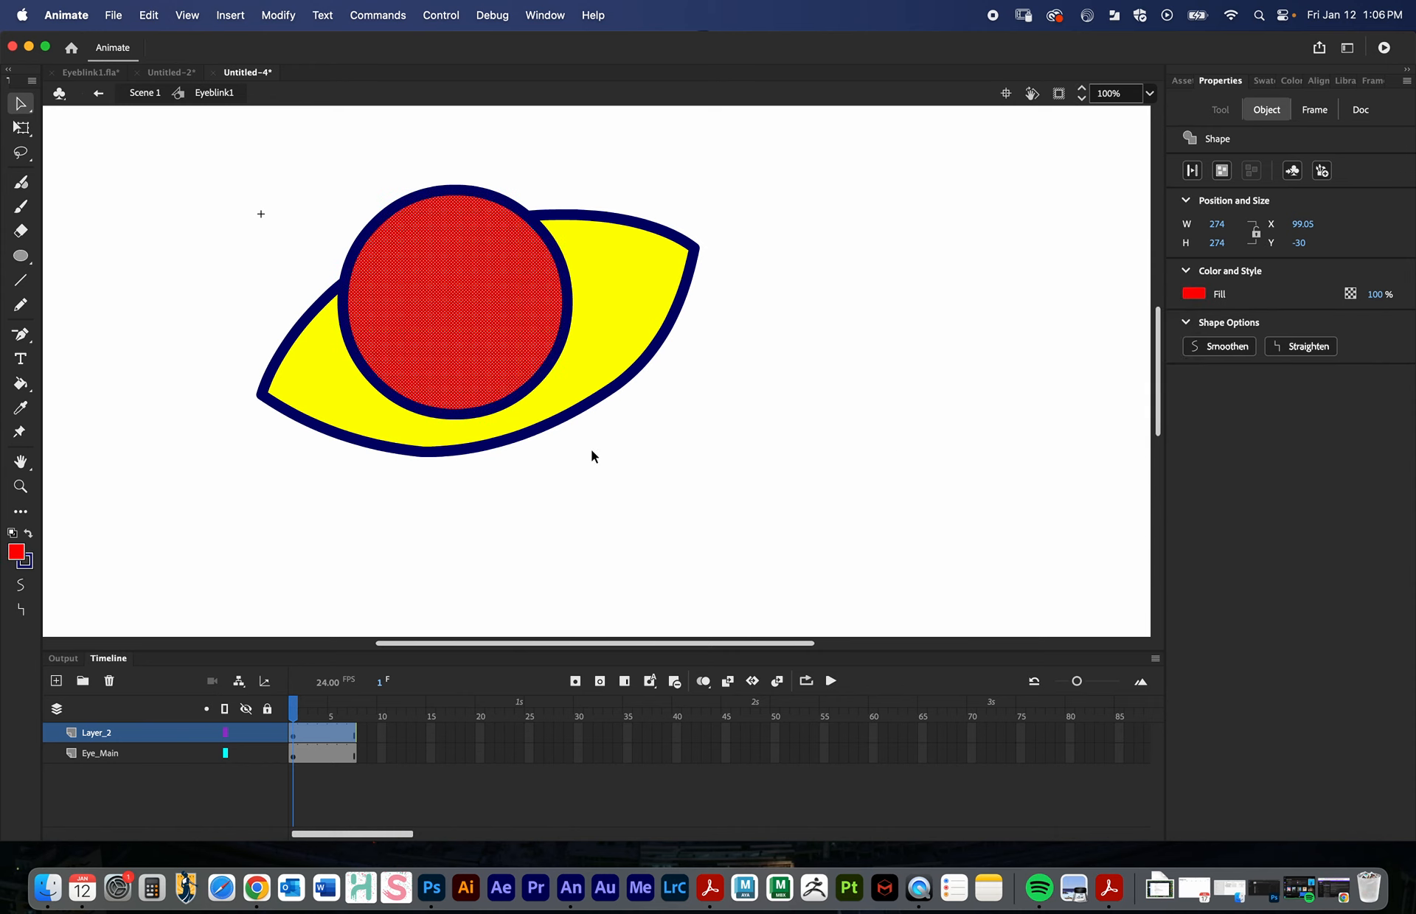
pyautogui.click(547, 590)
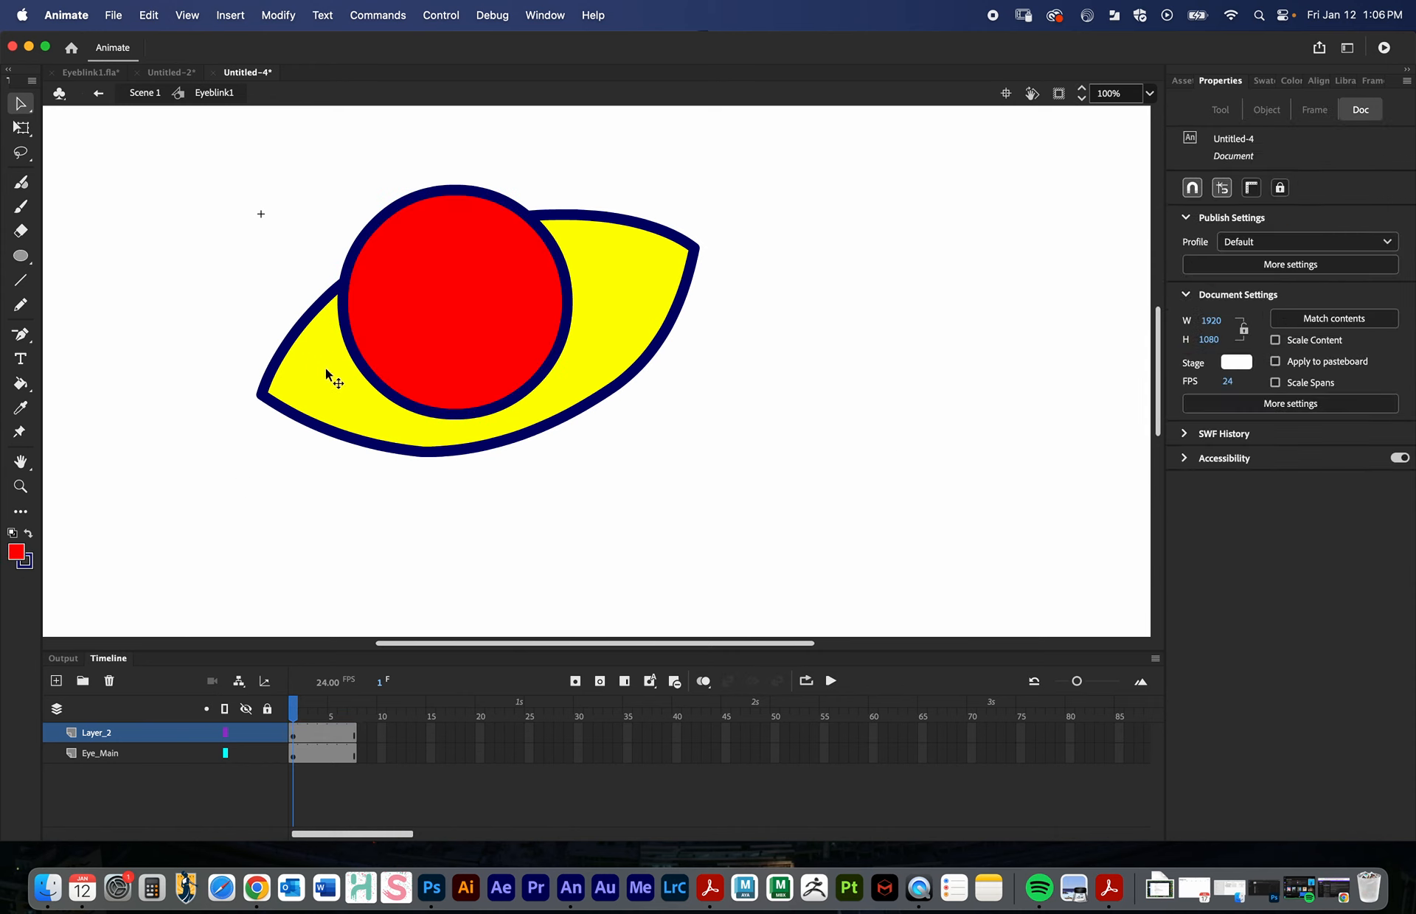
# - Rename the circle's layer, Layer_2, as Iris
pyautogui.click(98, 753)
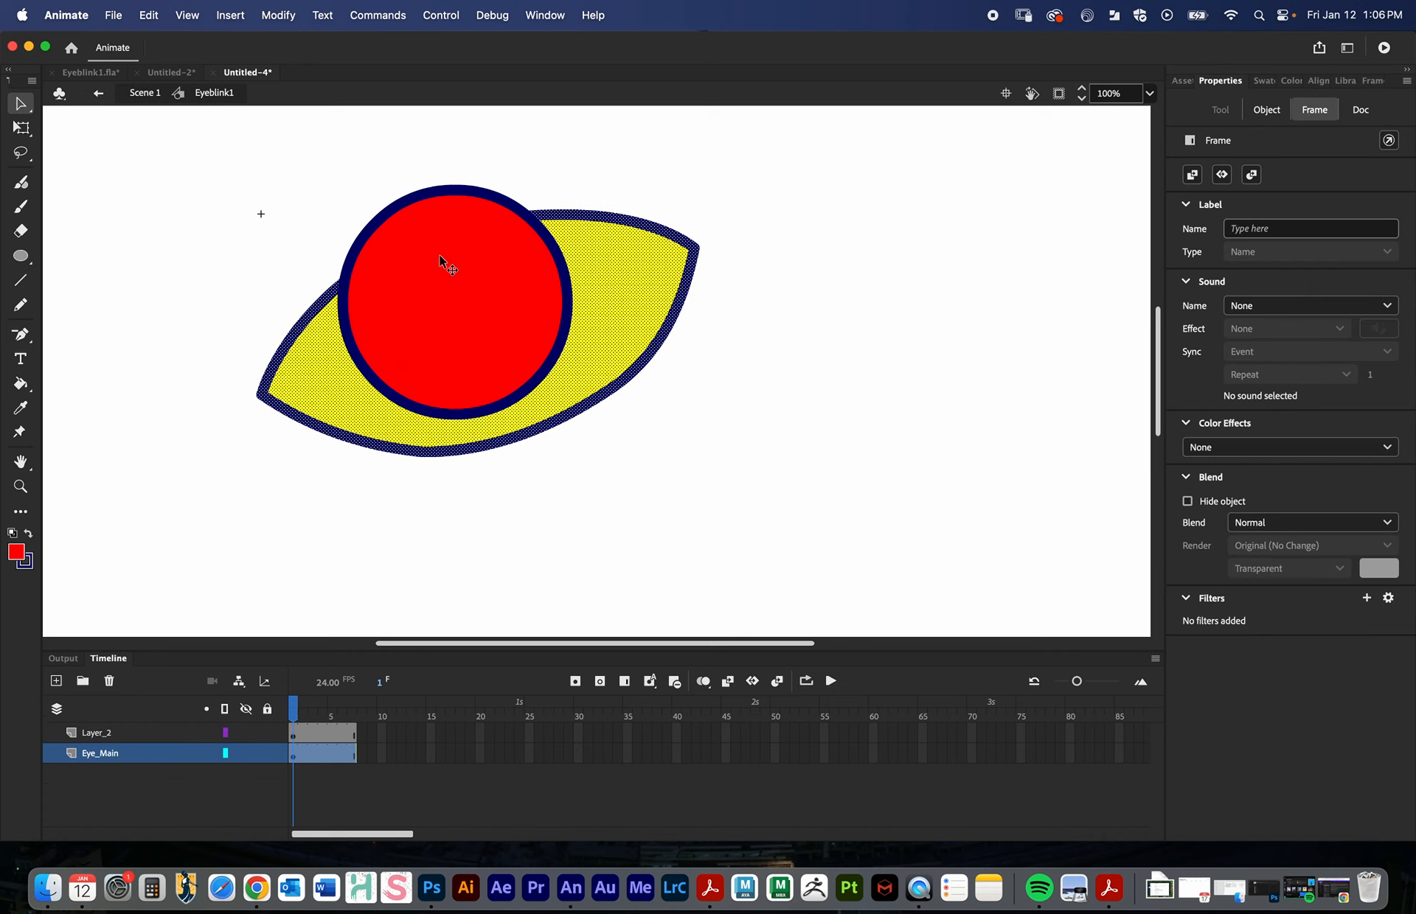
pyautogui.doubleClick(114, 734)
pyautogui.write('I')
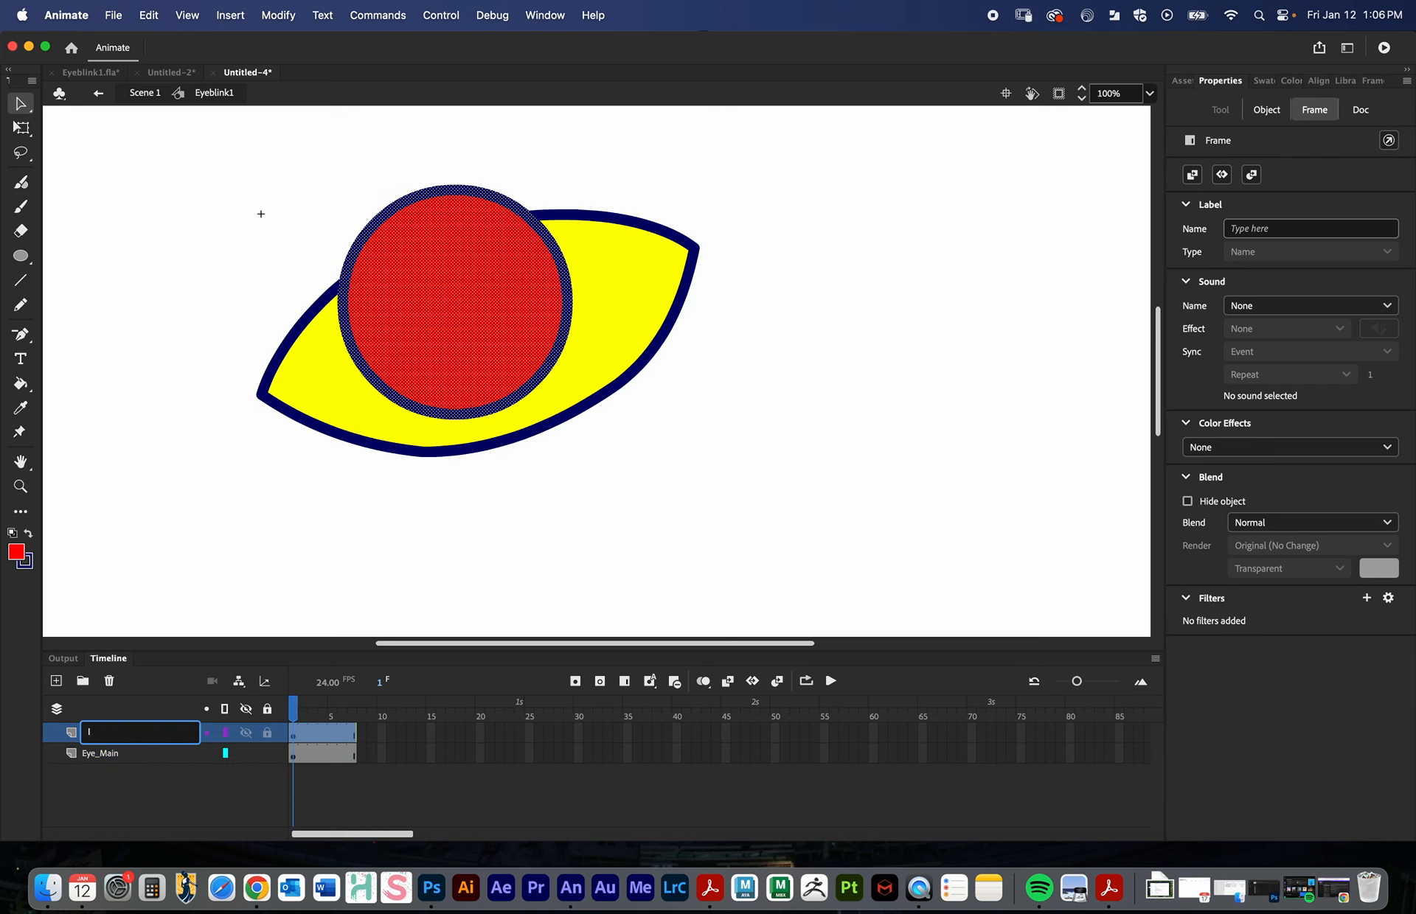
pyautogui.write('ris')
pyautogui.press('Return')
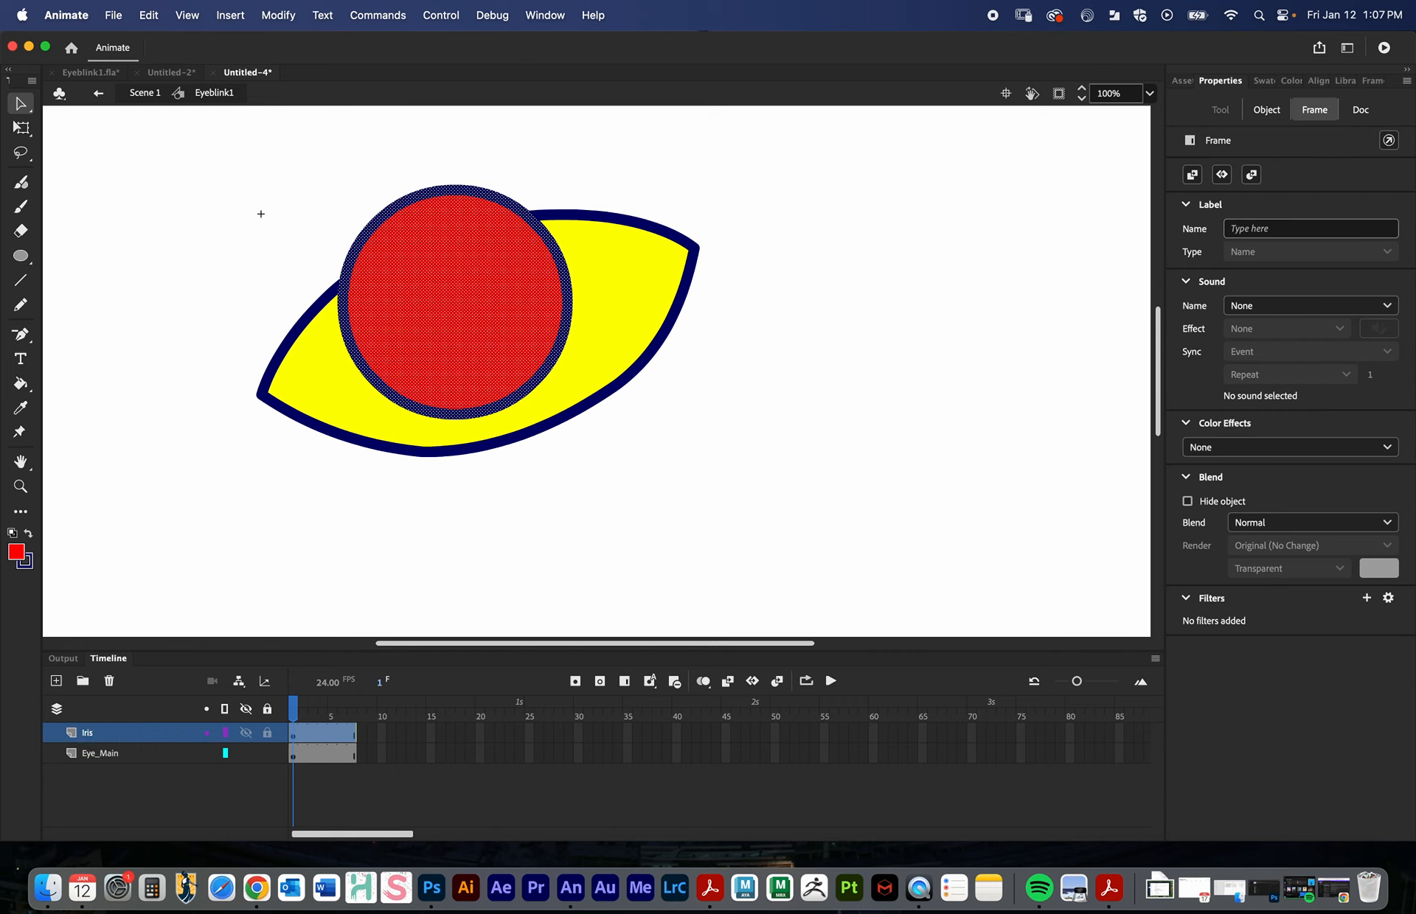
# - Move the Eye_Main layer above the Iris layer in the layer stack
pyautogui.click(472, 265)
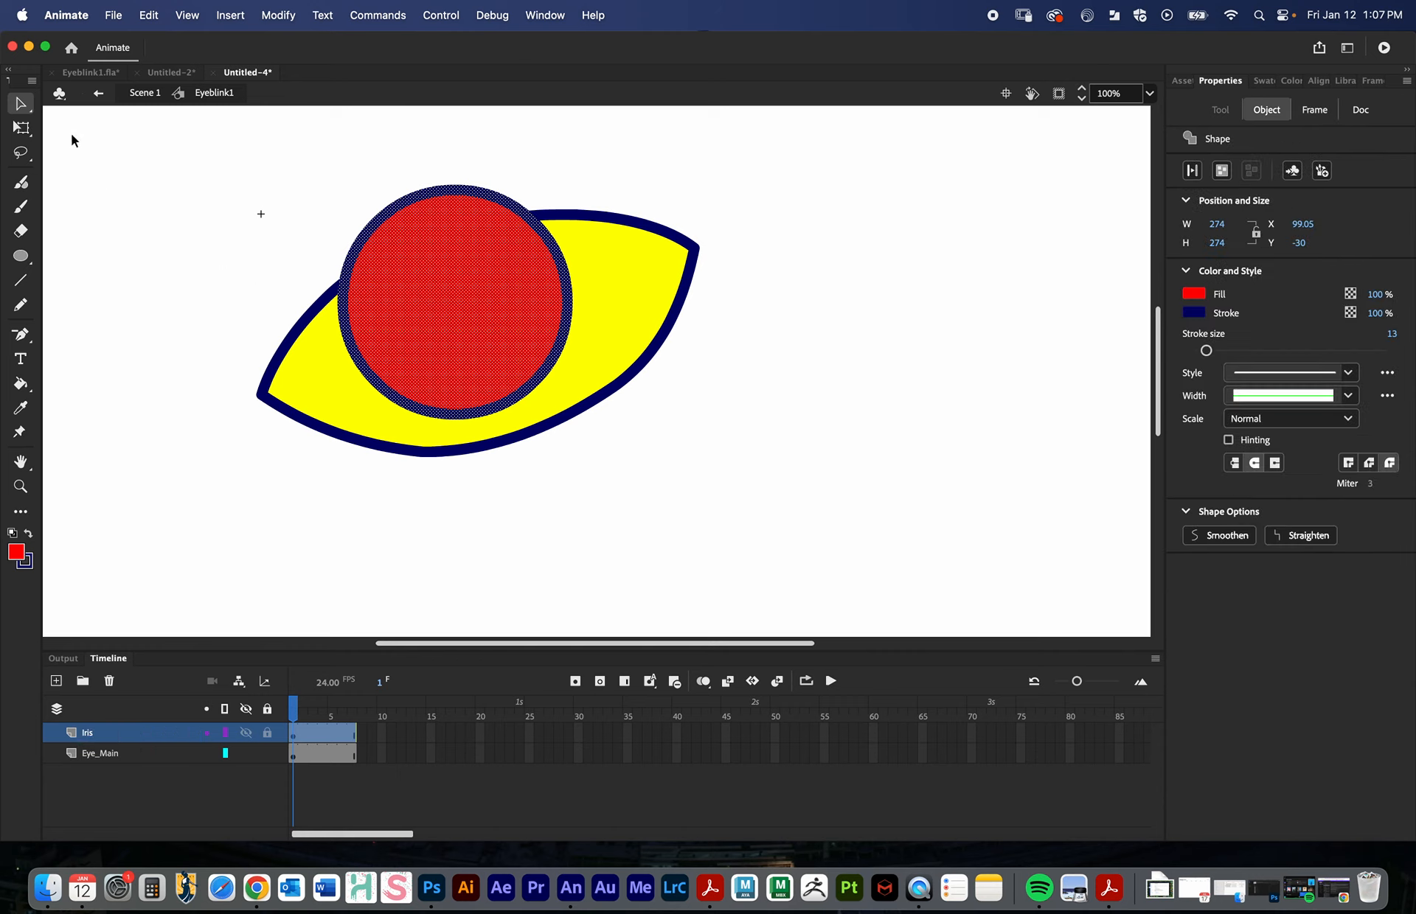
pyautogui.click(299, 177)
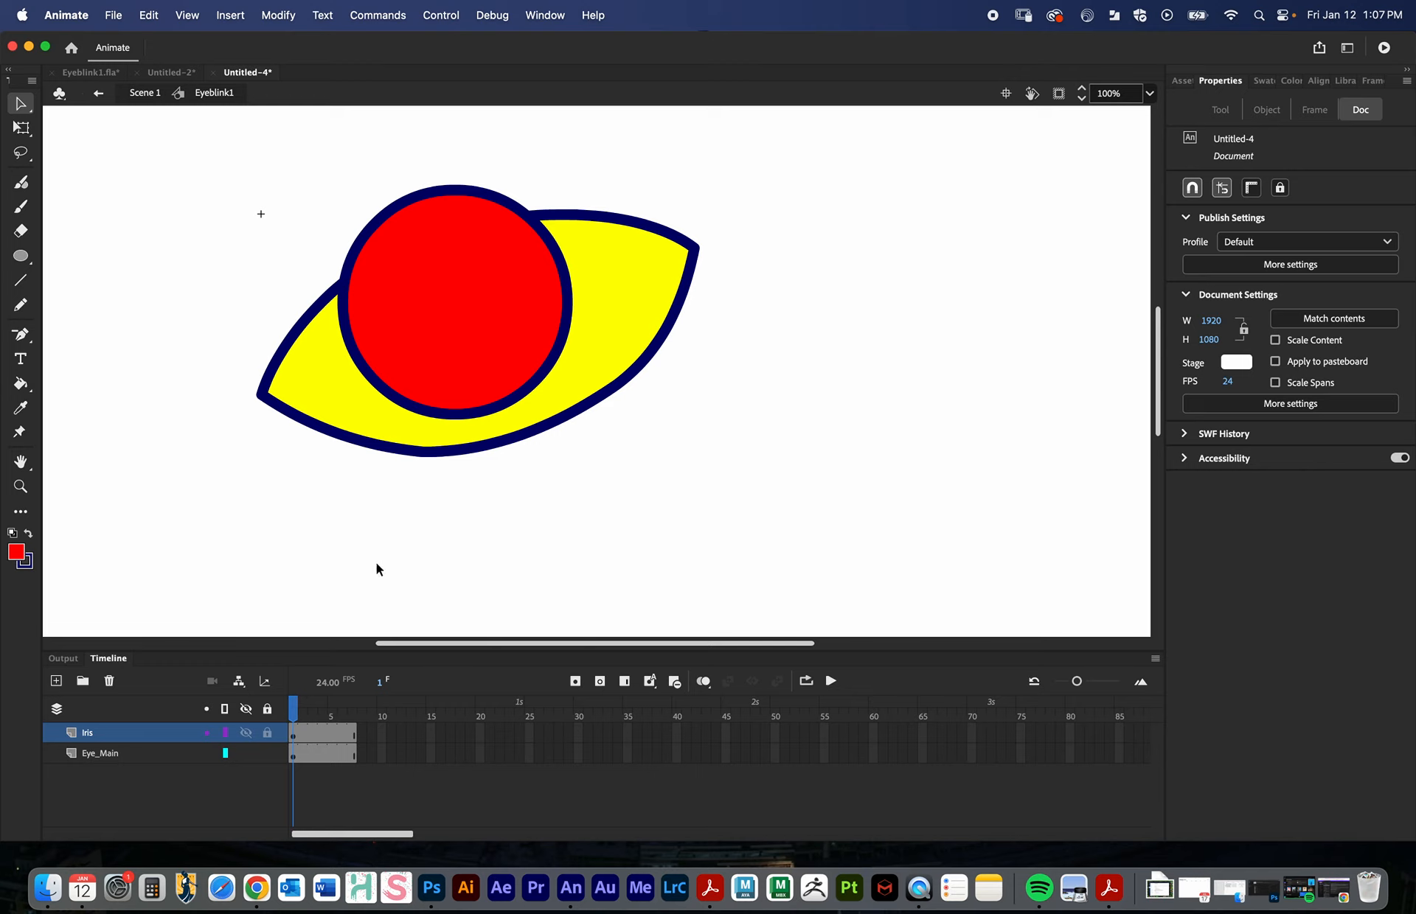
pyautogui.click(289, 741)
pyautogui.click(115, 753)
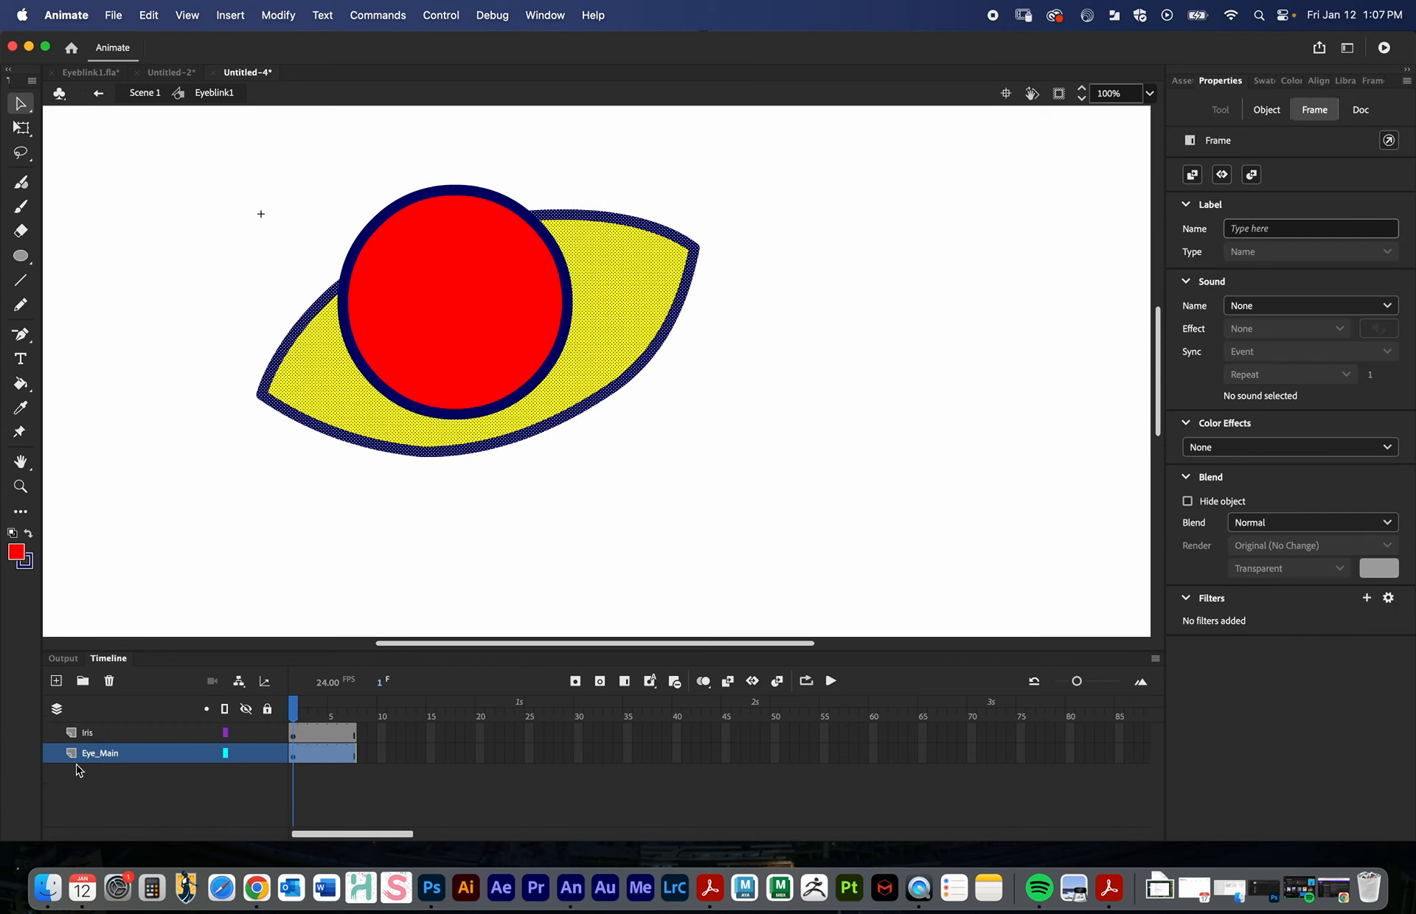
pyautogui.moveTo(101, 757); pyautogui.dragTo(104, 733)
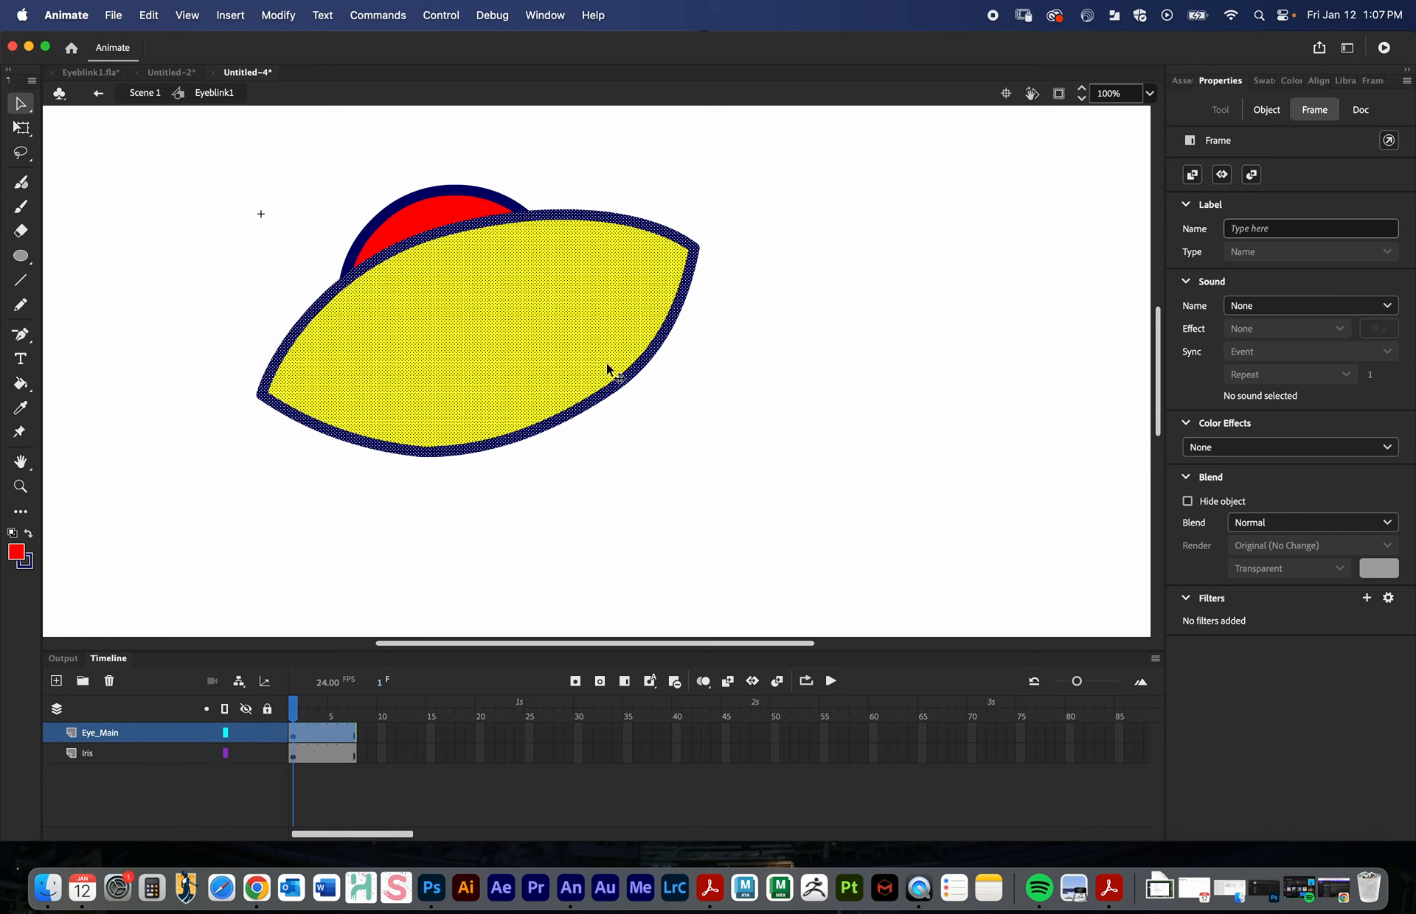
# - Try masking the Iris layer with the Eye_Main layer, and undo the mask
pyautogui.rightClick(107, 739)
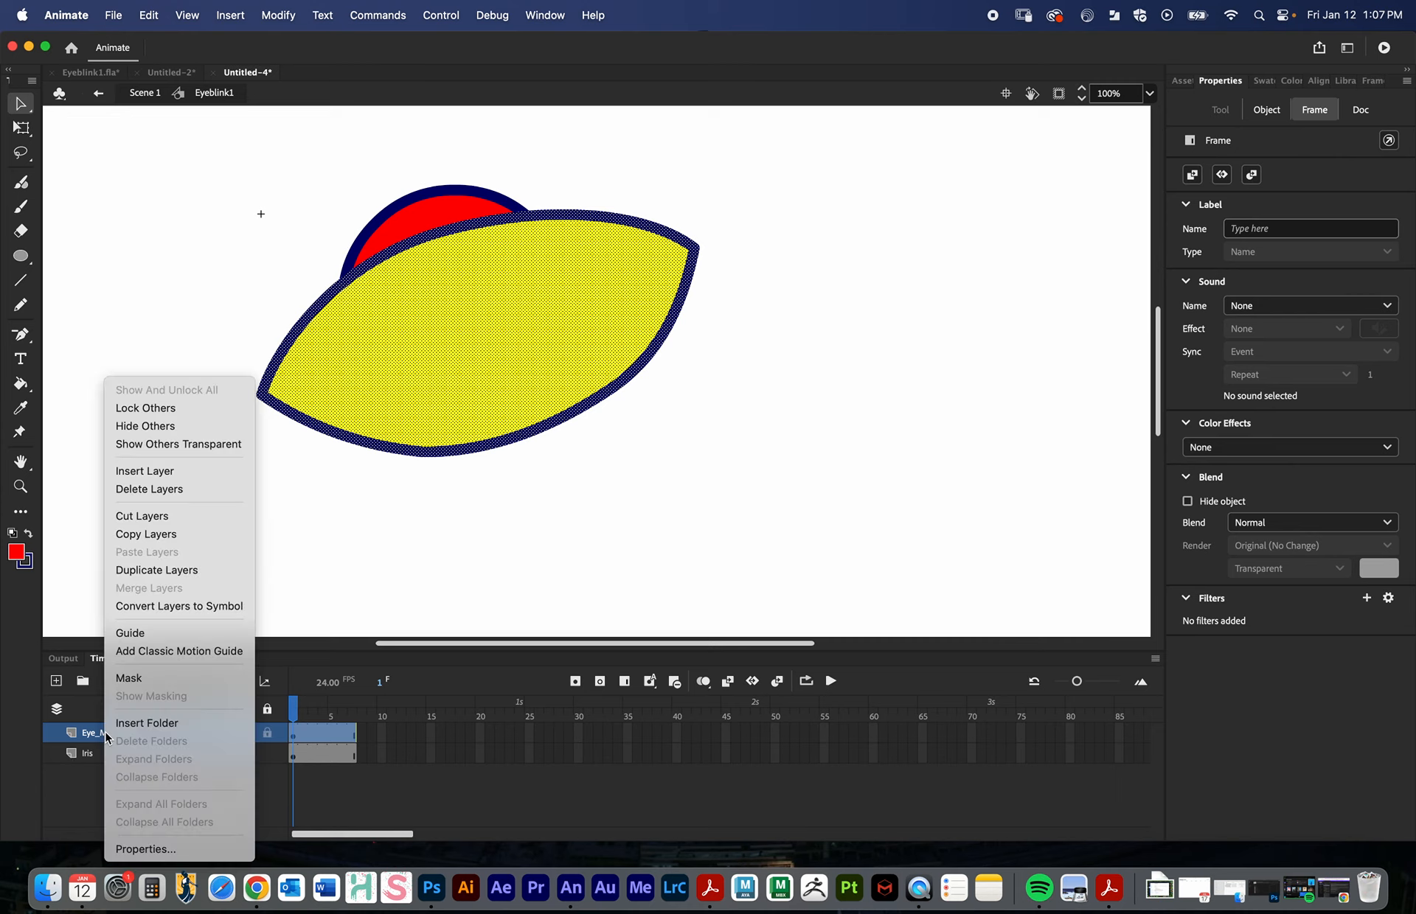
pyautogui.click(144, 678)
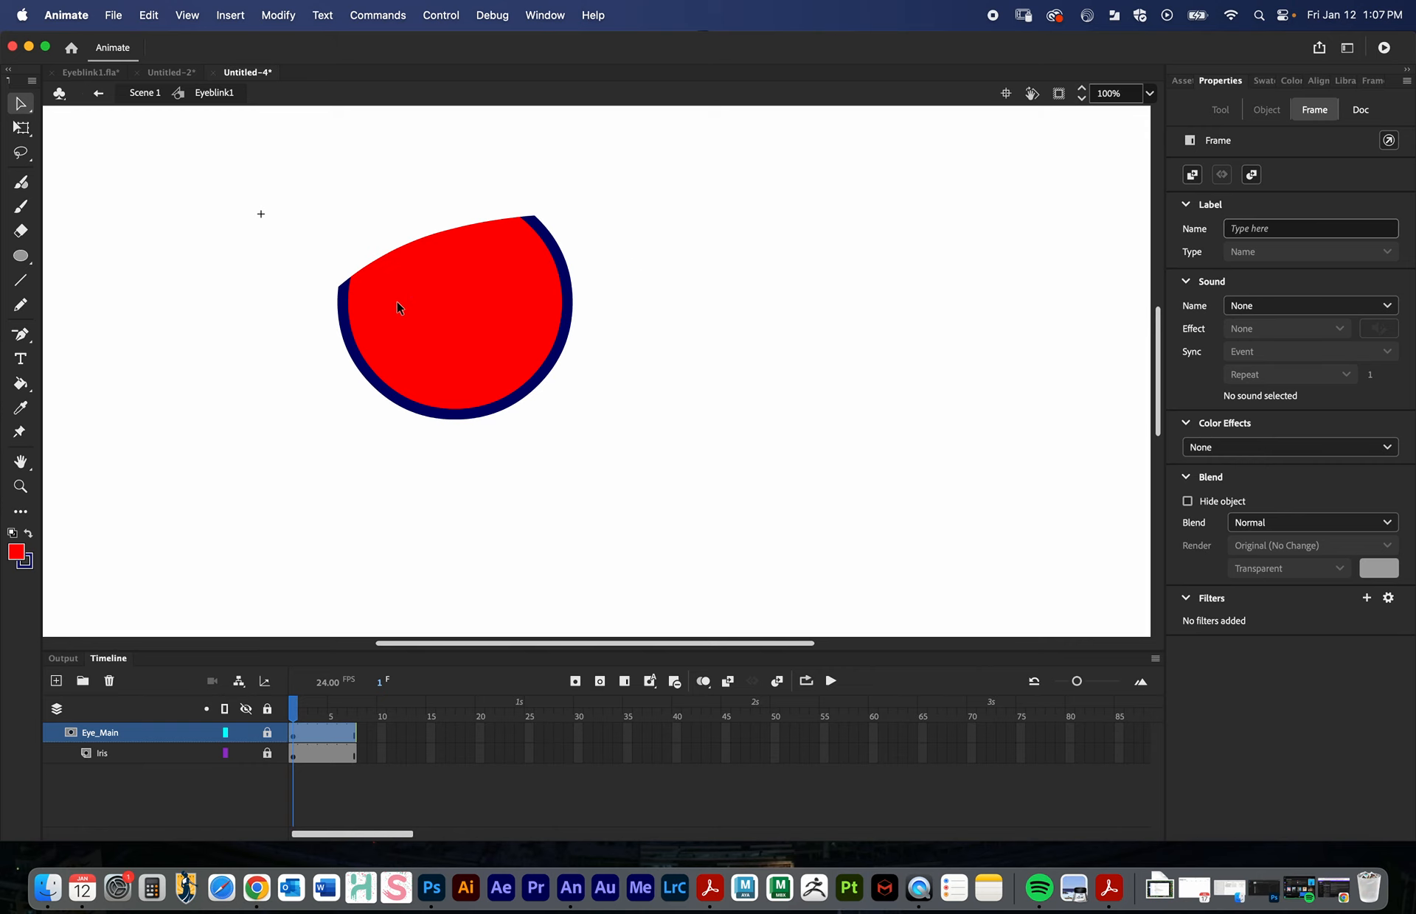
pyautogui.press('super+z')
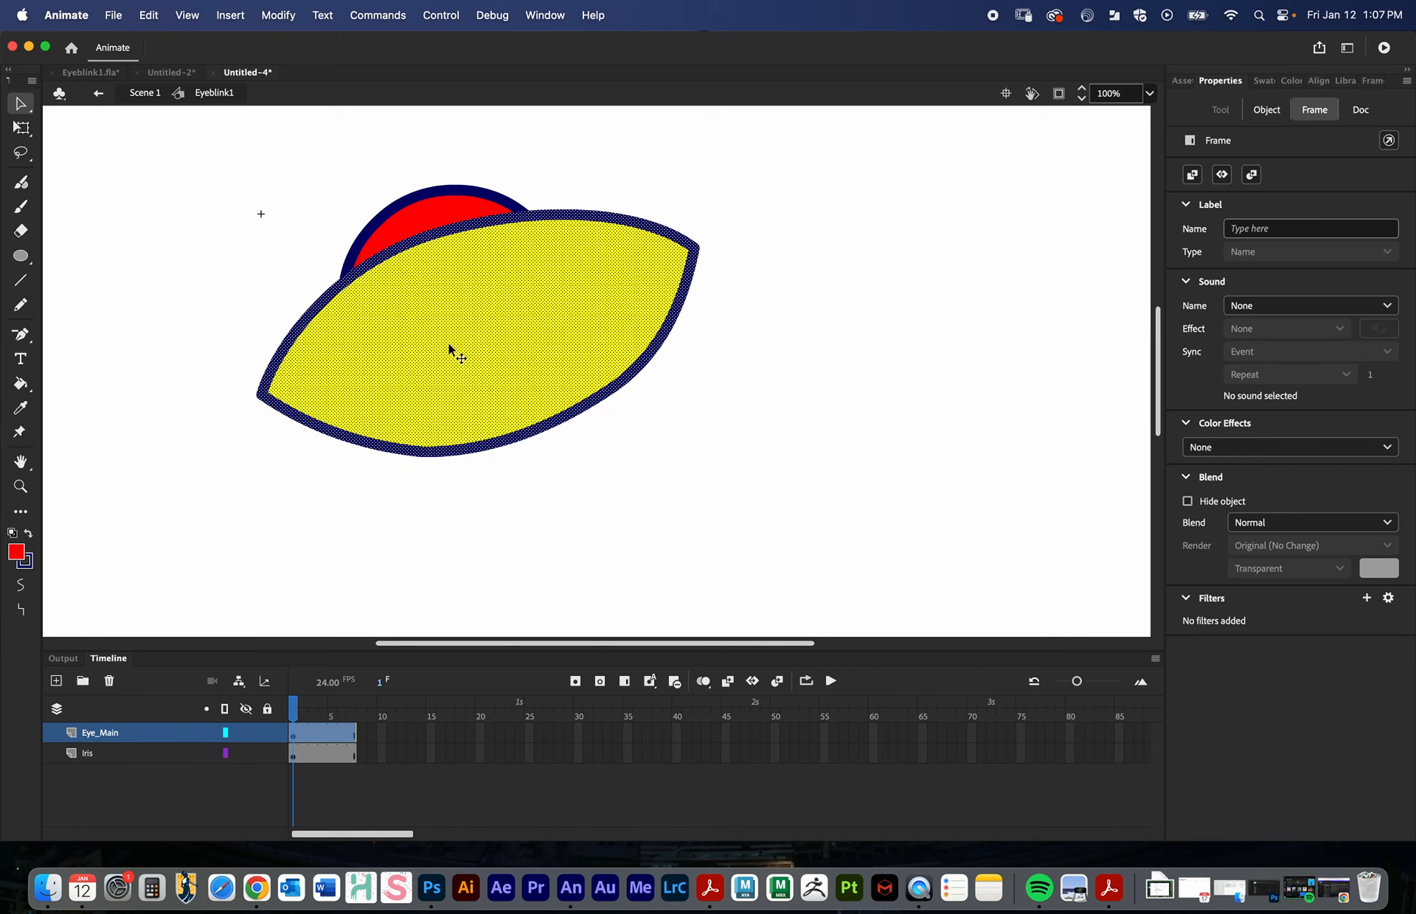
pyautogui.click(132, 810)
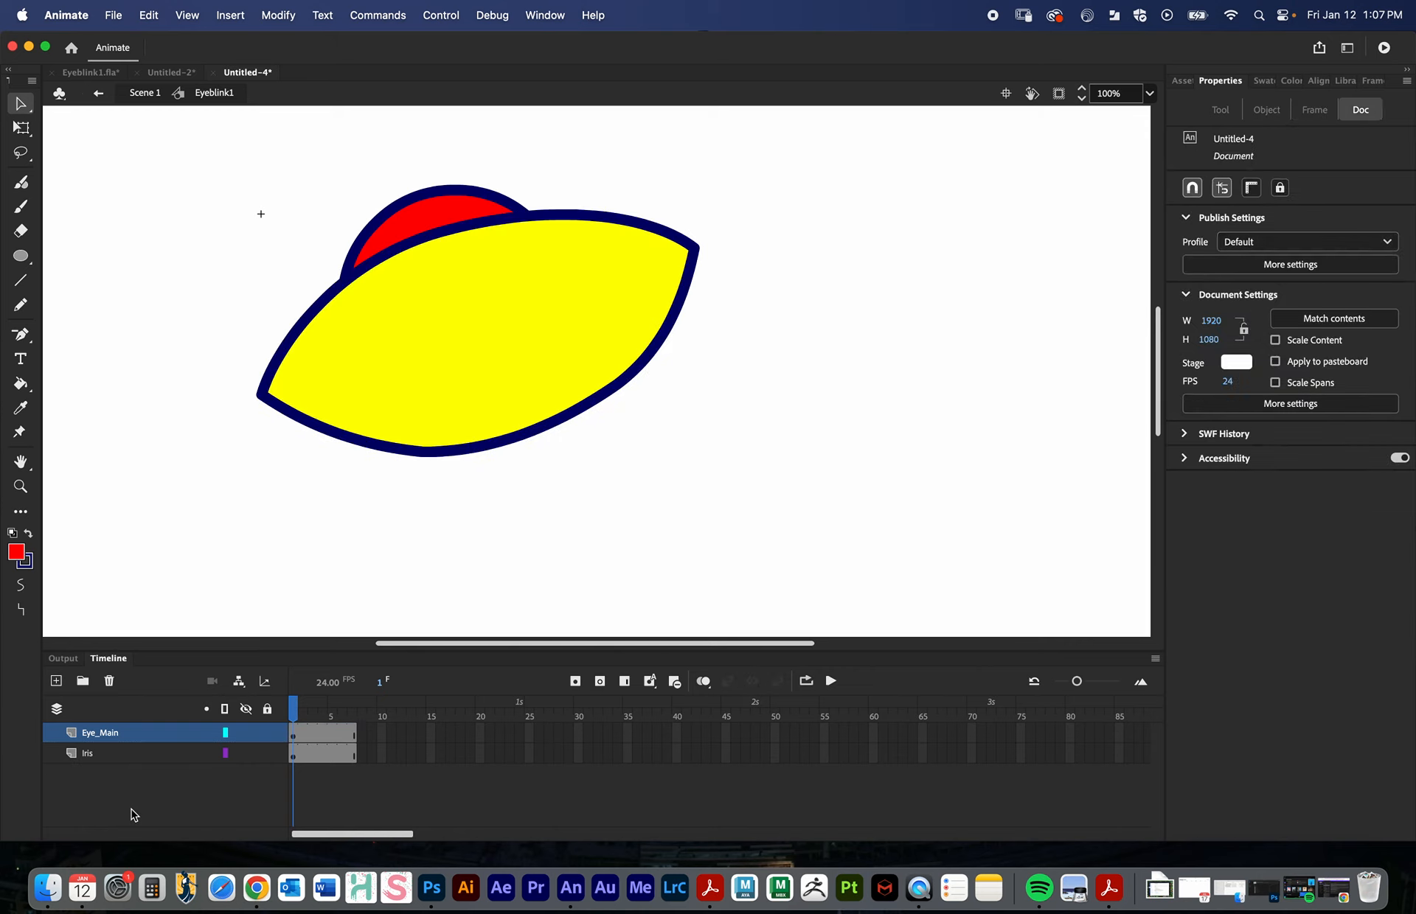
pyautogui.click(93, 758)
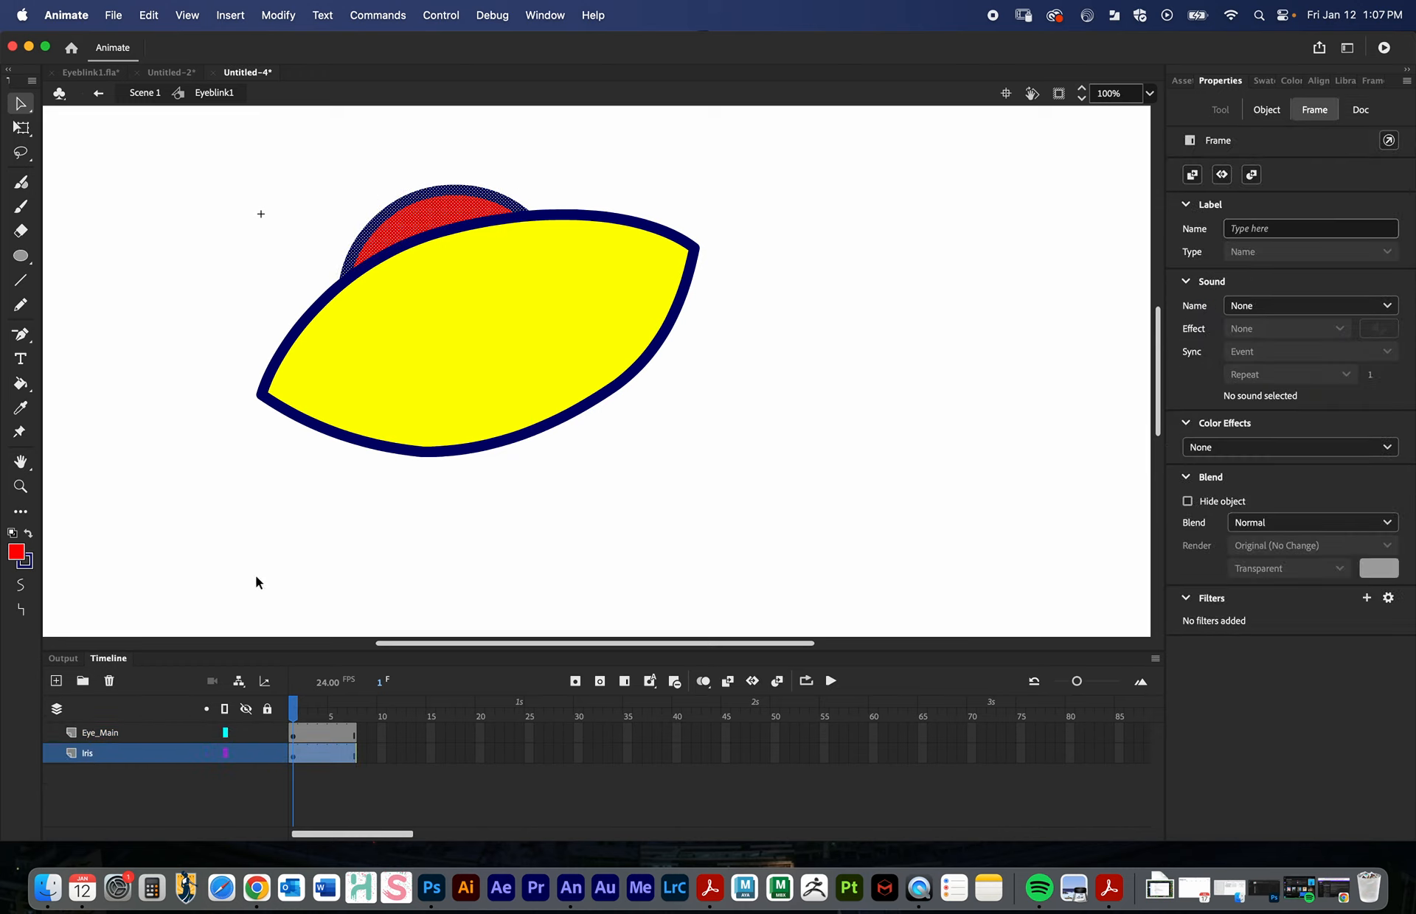
pyautogui.click(107, 735)
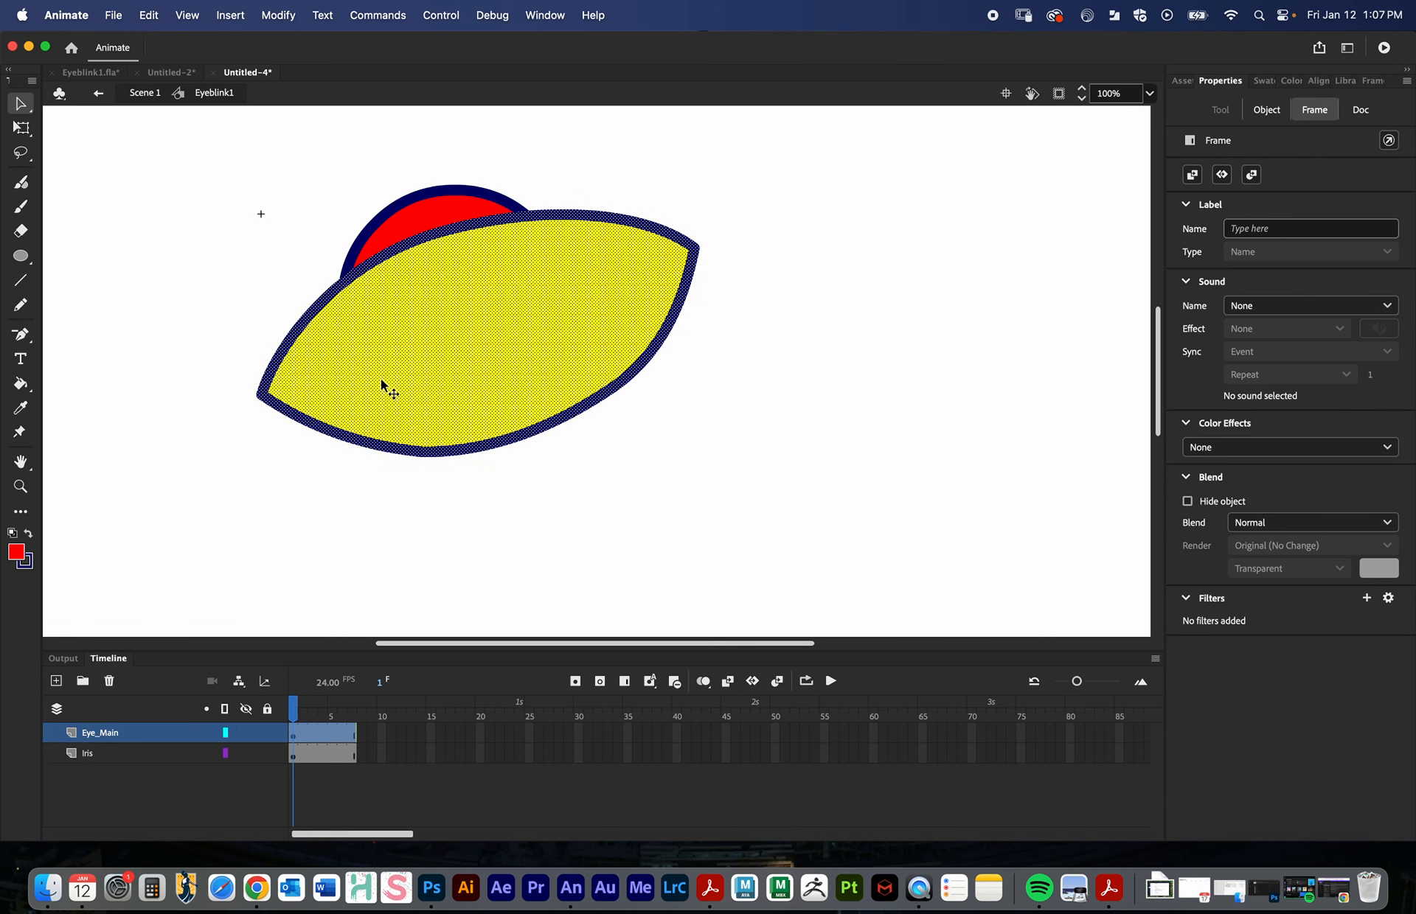
pyautogui.moveTo(117, 734)
pyautogui.mouseDown()
pyautogui.moveTo(99, 761)
pyautogui.moveTo(103, 731)
pyautogui.mouseUp()
pyautogui.click(649, 374)
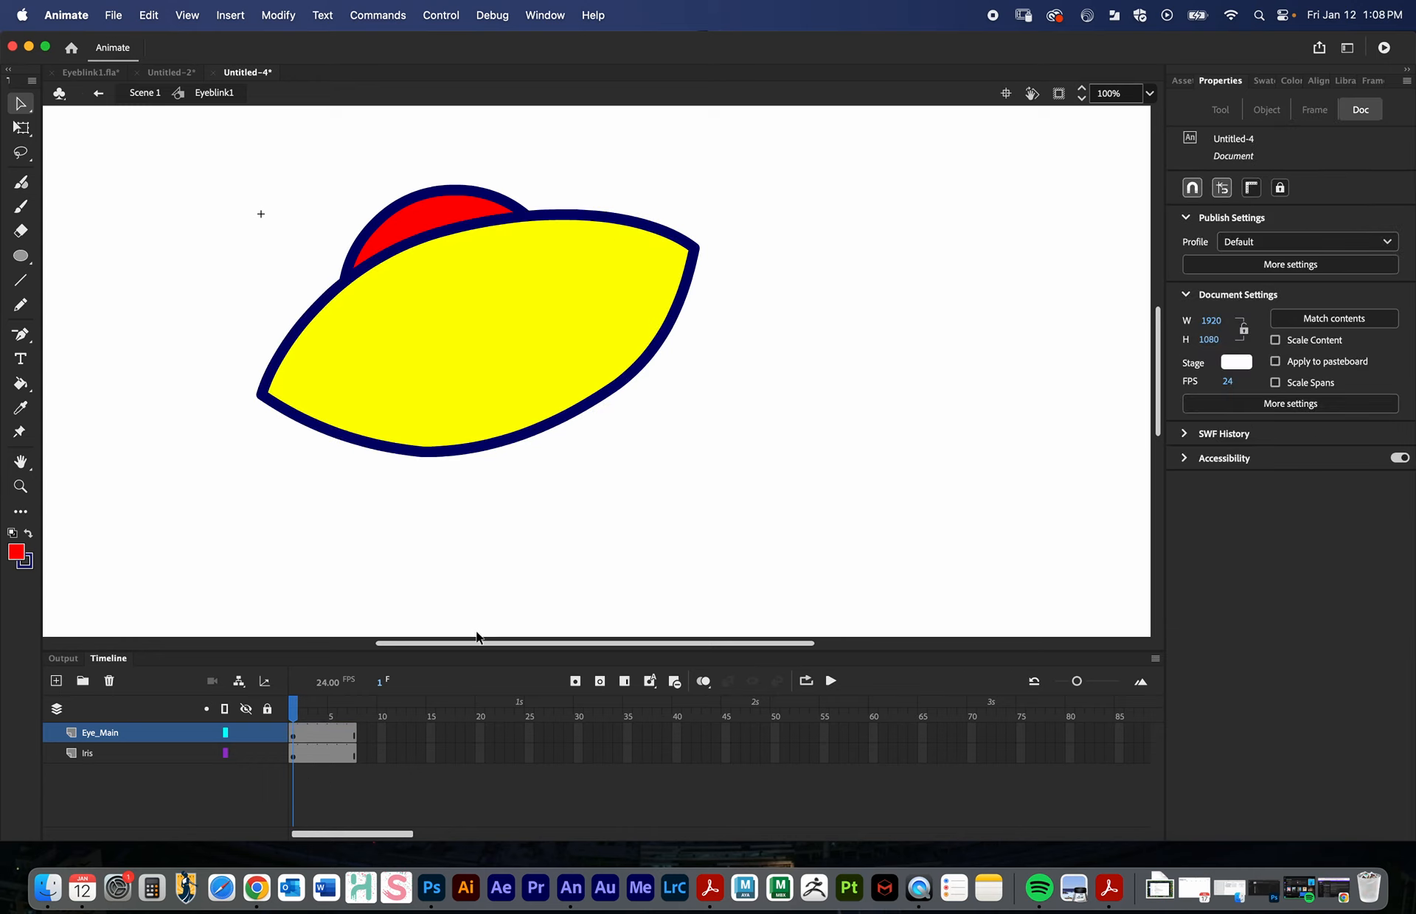
# - Add a keyframe at frame 2 of Eye_Main and lower the upper lid slightly with the Subselection tool, smoothing its curve at both corners
pyautogui.click(301, 712)
pyautogui.click(575, 683)
pyautogui.click(21, 110)
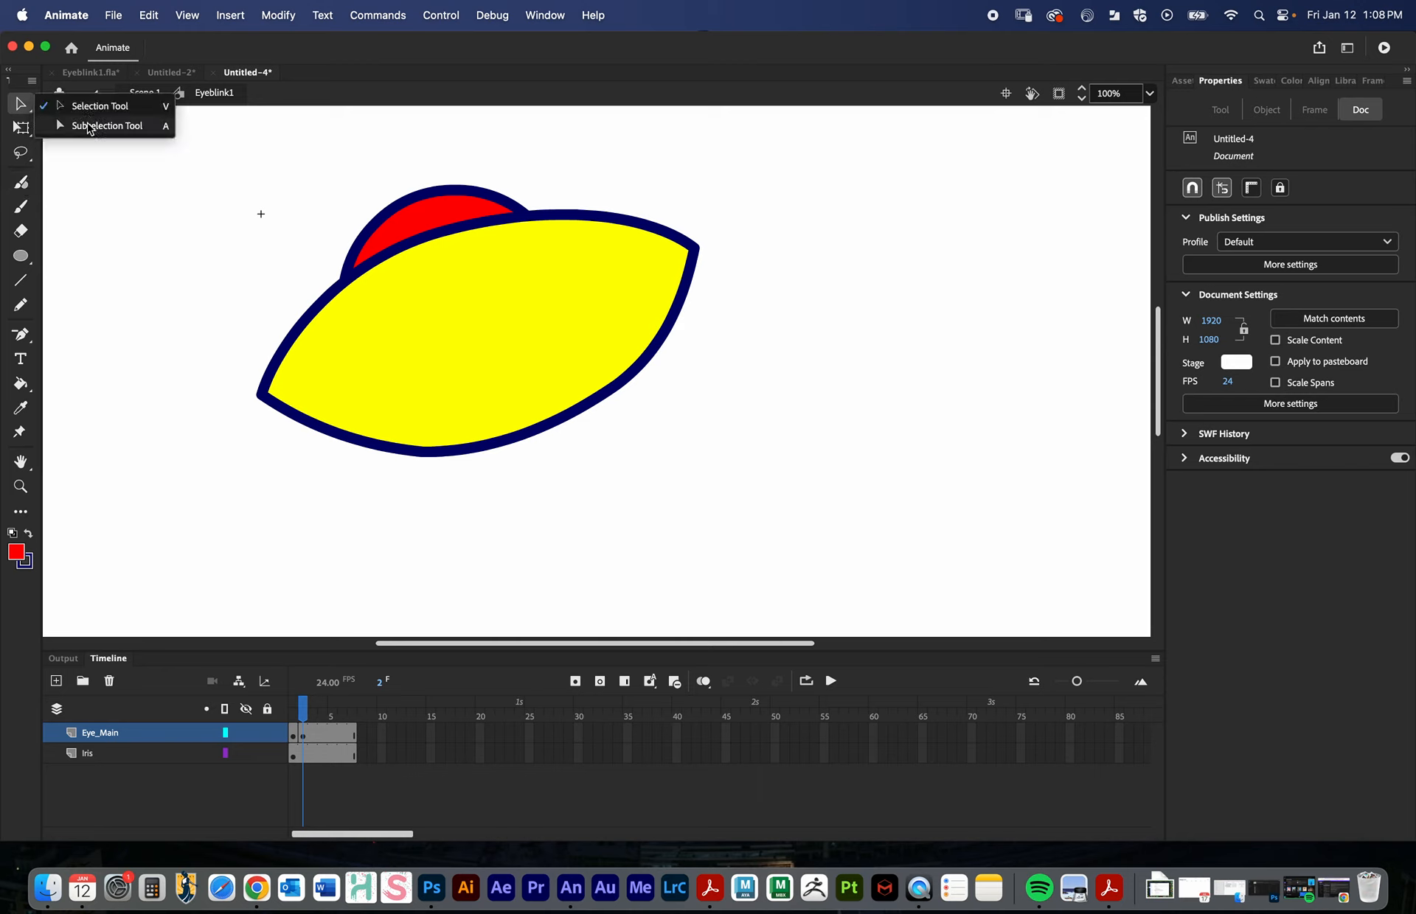
pyautogui.click(87, 126)
pyautogui.click(422, 245)
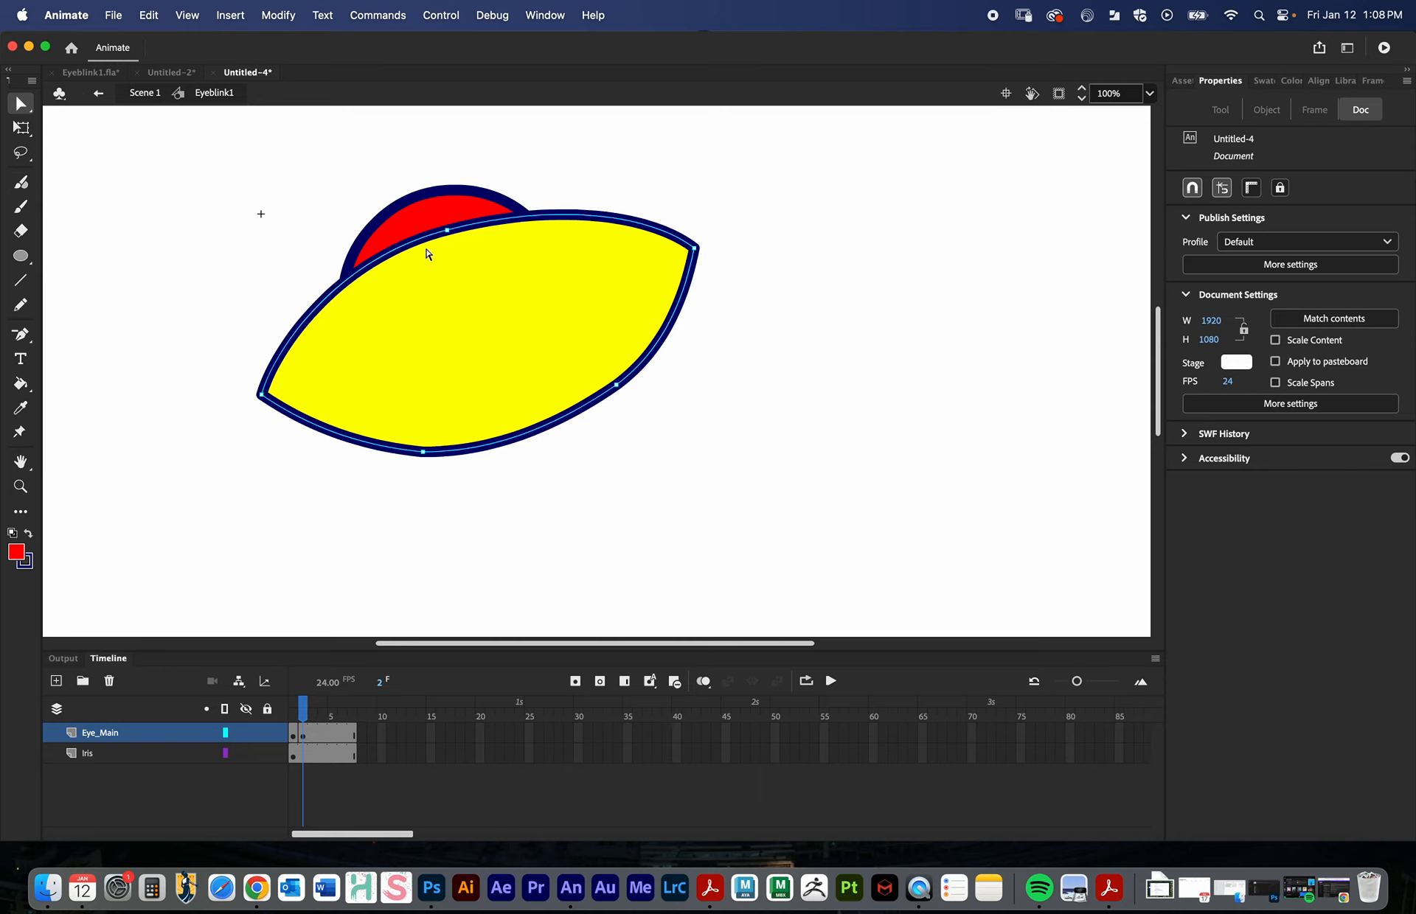
pyautogui.click(448, 232)
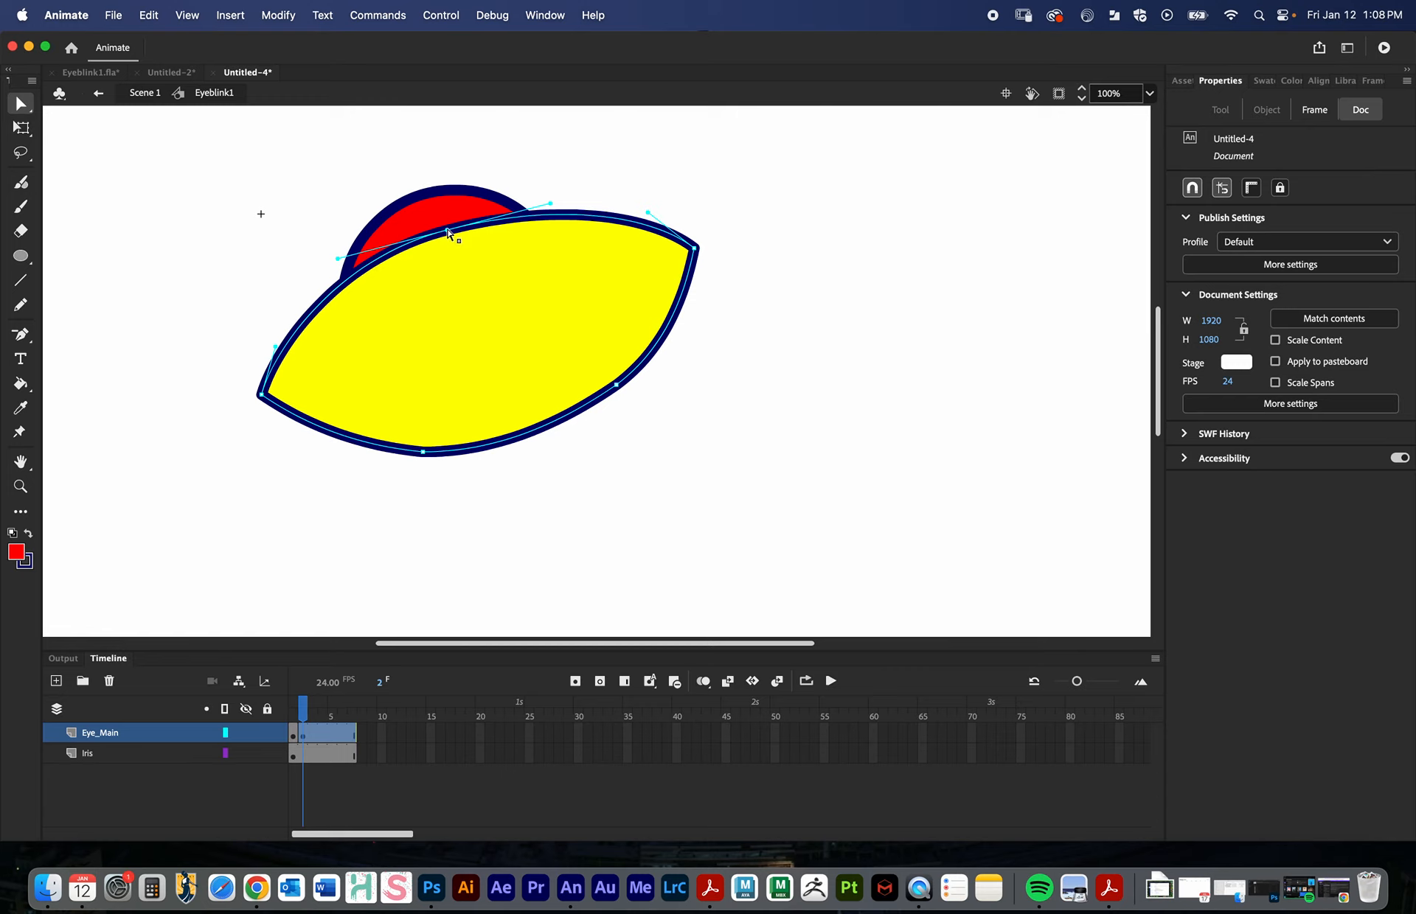
pyautogui.moveTo(447, 233); pyautogui.dragTo(454, 257)
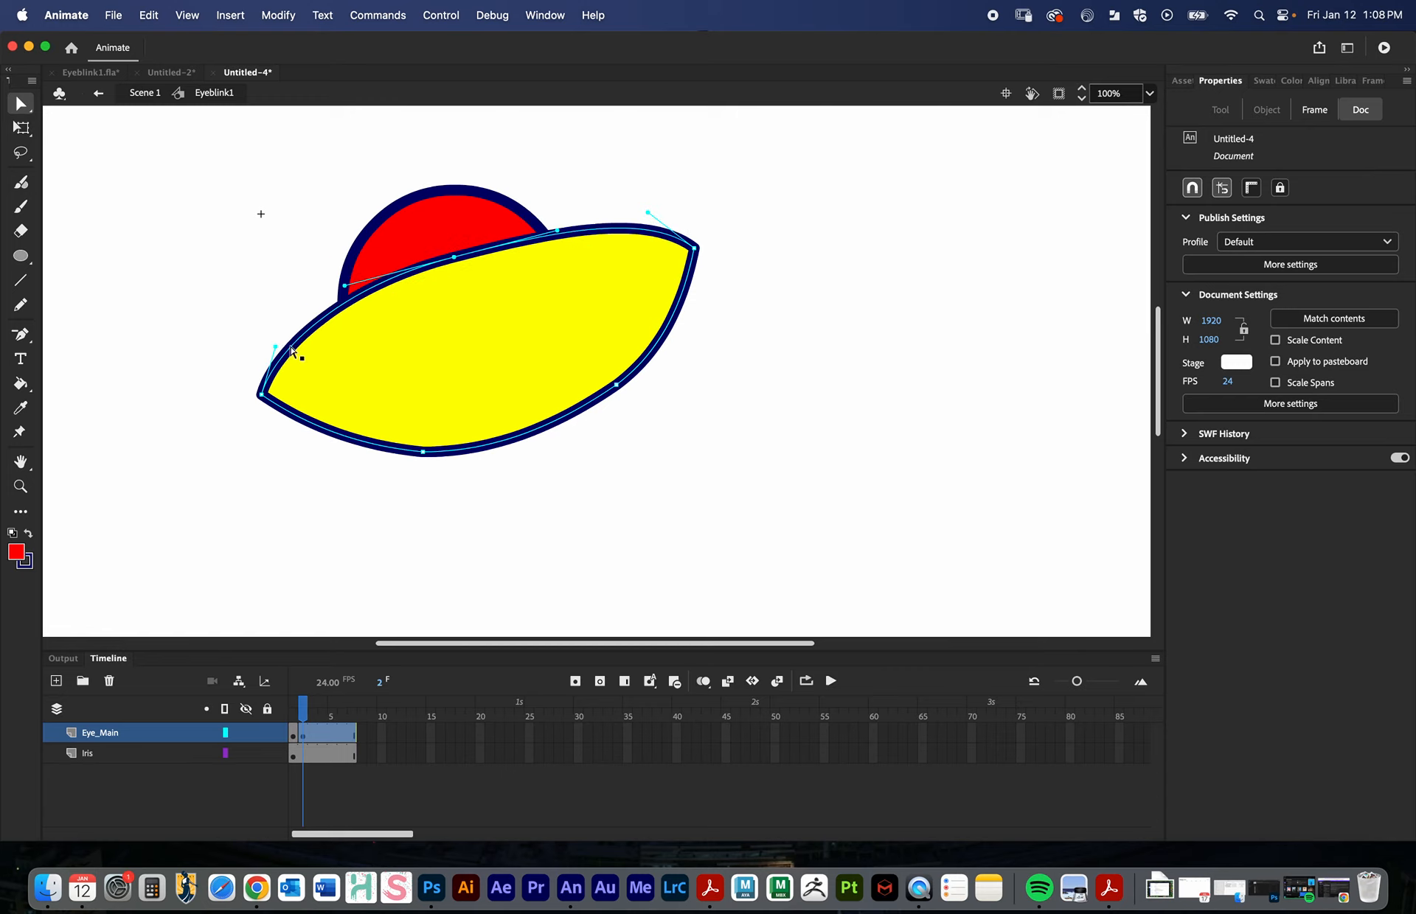
pyautogui.moveTo(275, 347); pyautogui.dragTo(290, 345)
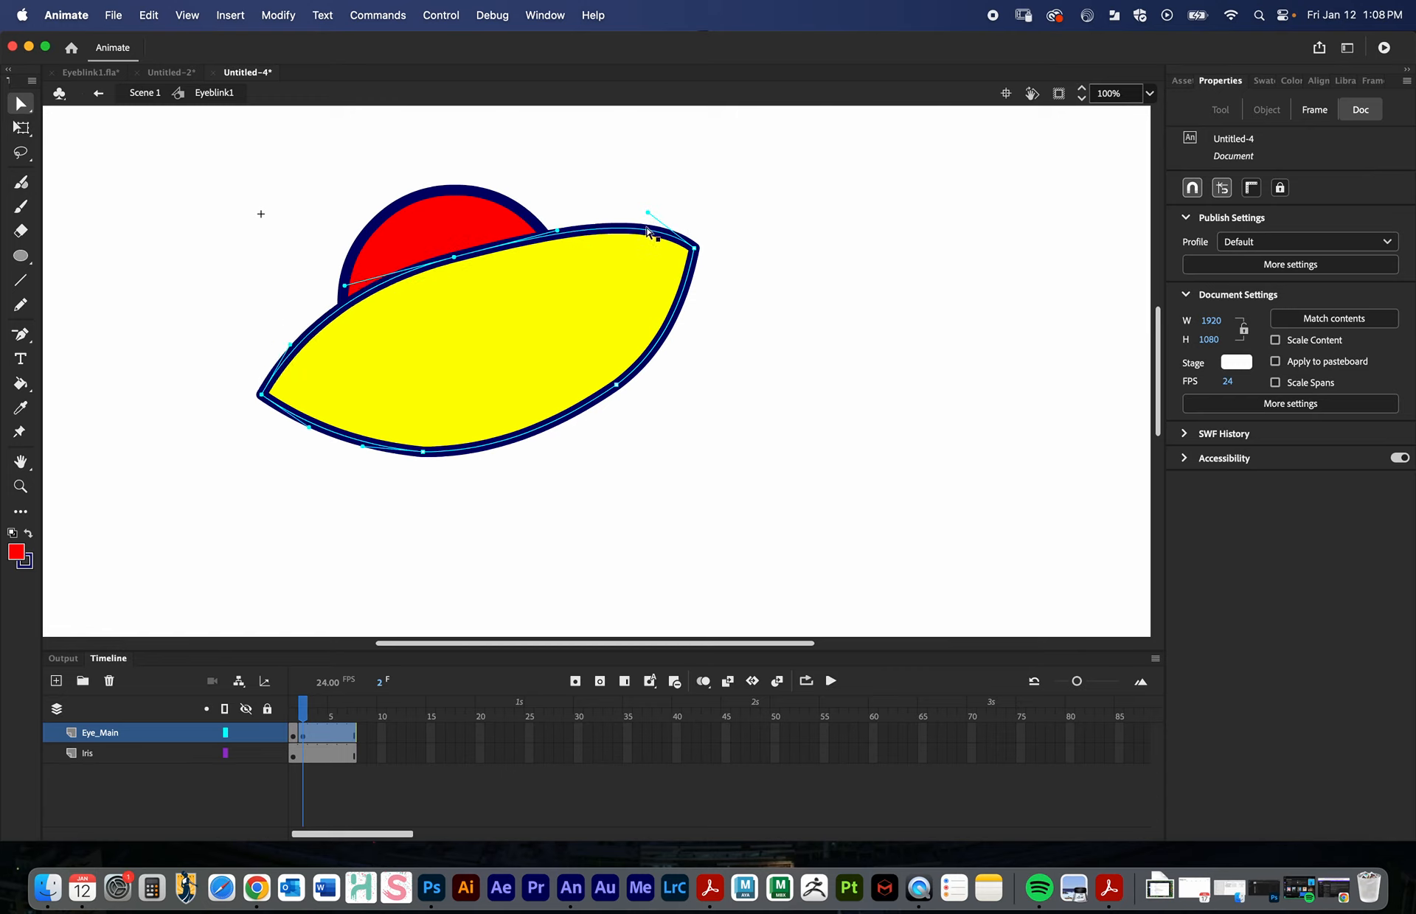
pyautogui.moveTo(647, 213); pyautogui.dragTo(637, 226)
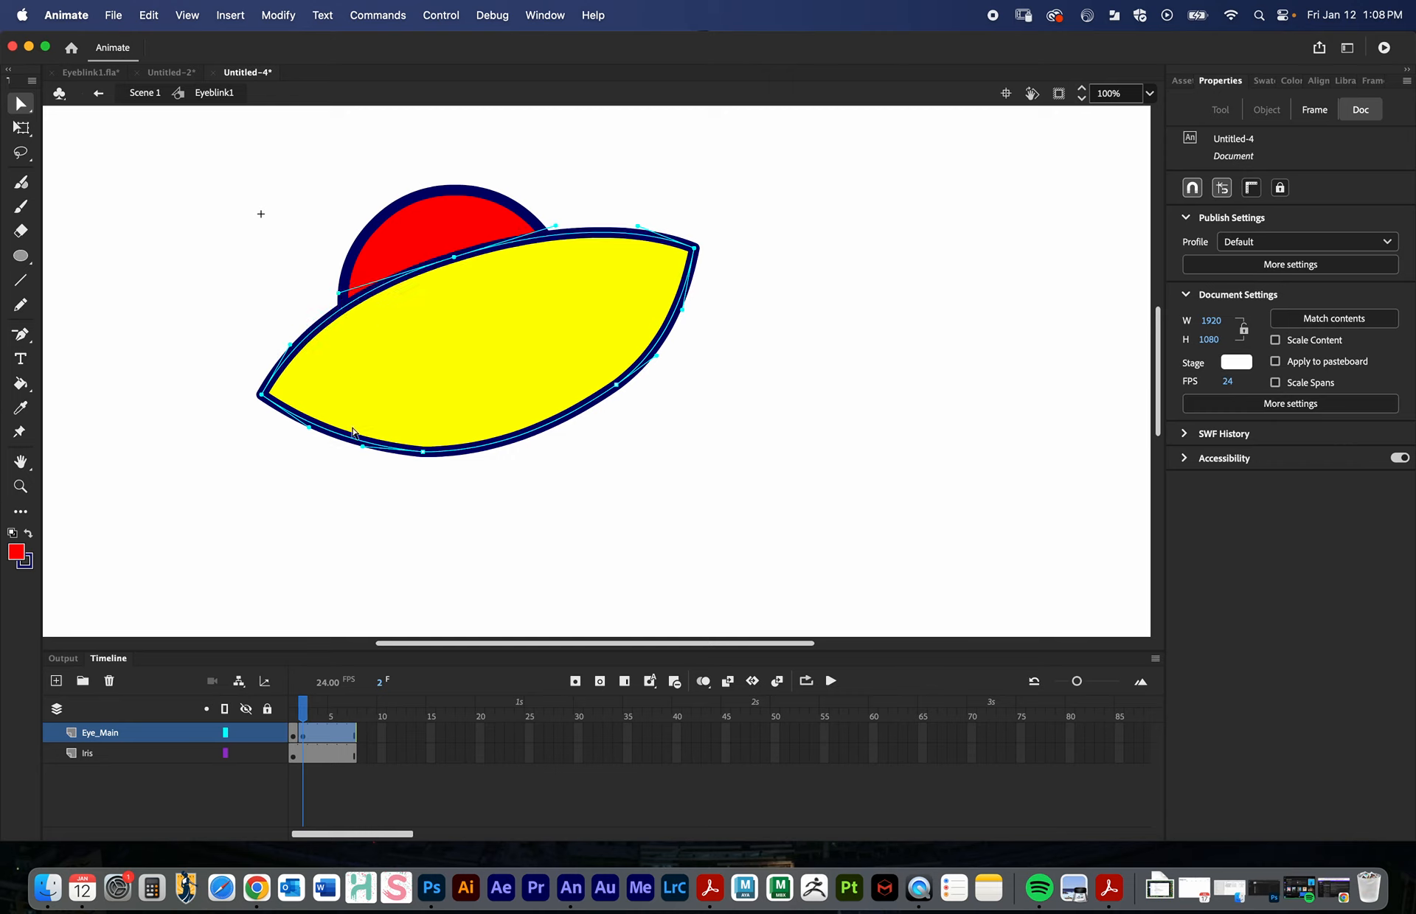
# - Add a keyframe at frame 3 of Eye_Main and lower the upper lid further, flattening its curve toward both eye corners
pyautogui.click(312, 714)
pyautogui.click(349, 781)
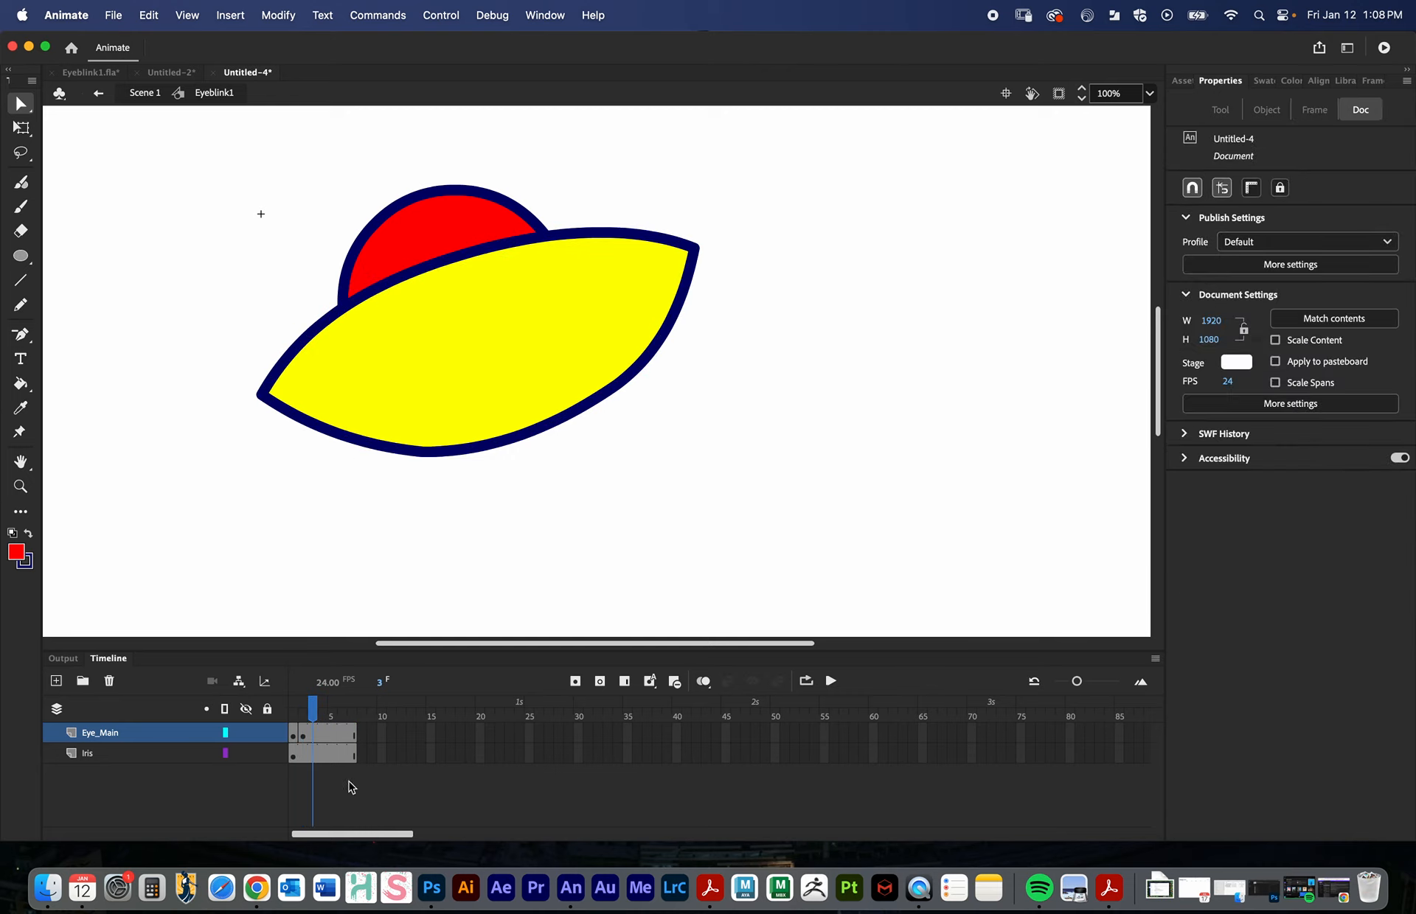
pyautogui.click(312, 737)
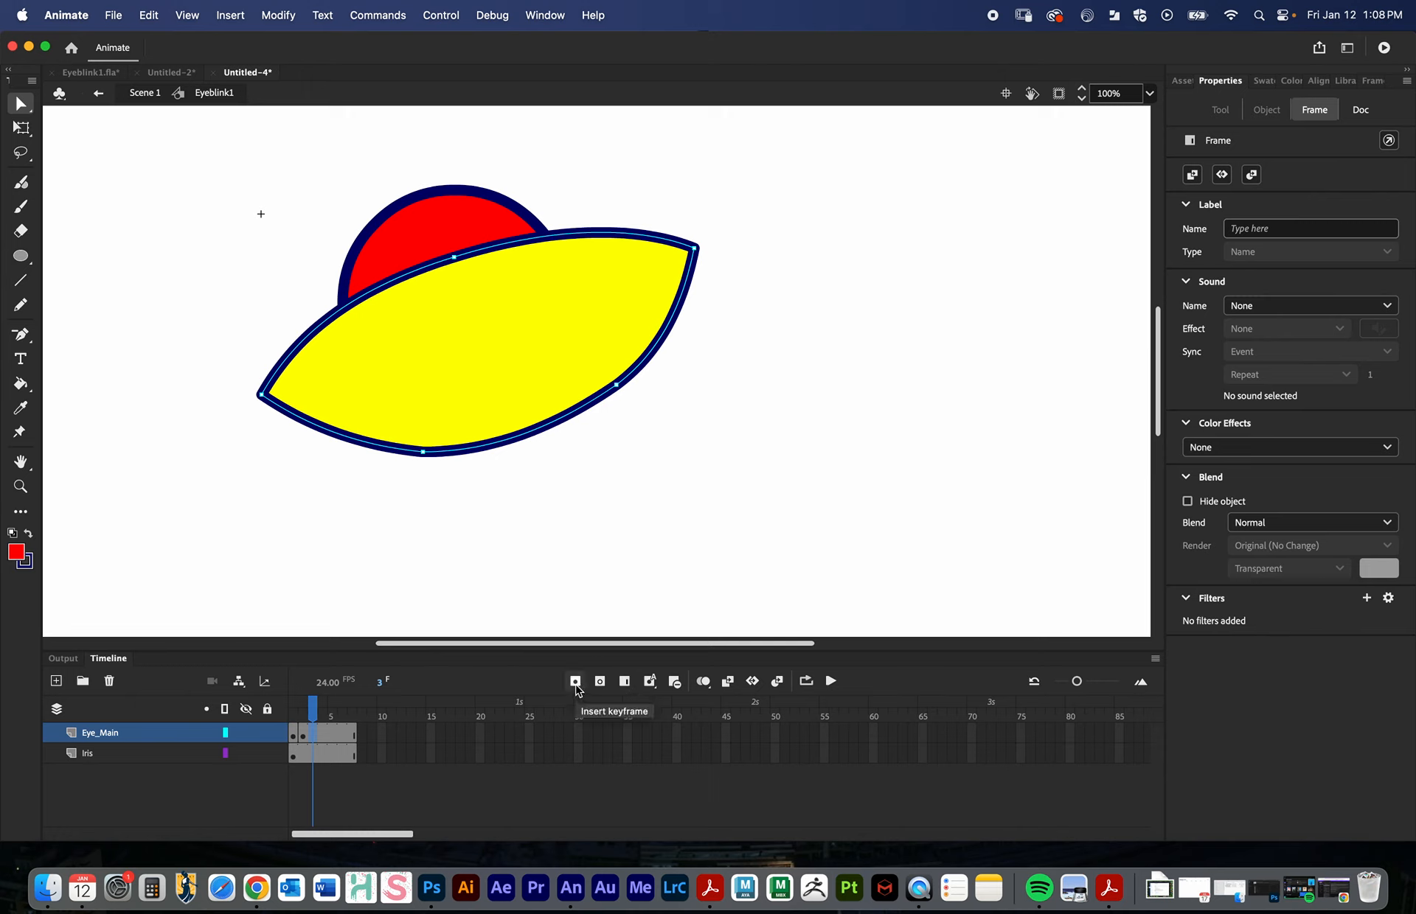
pyautogui.click(575, 683)
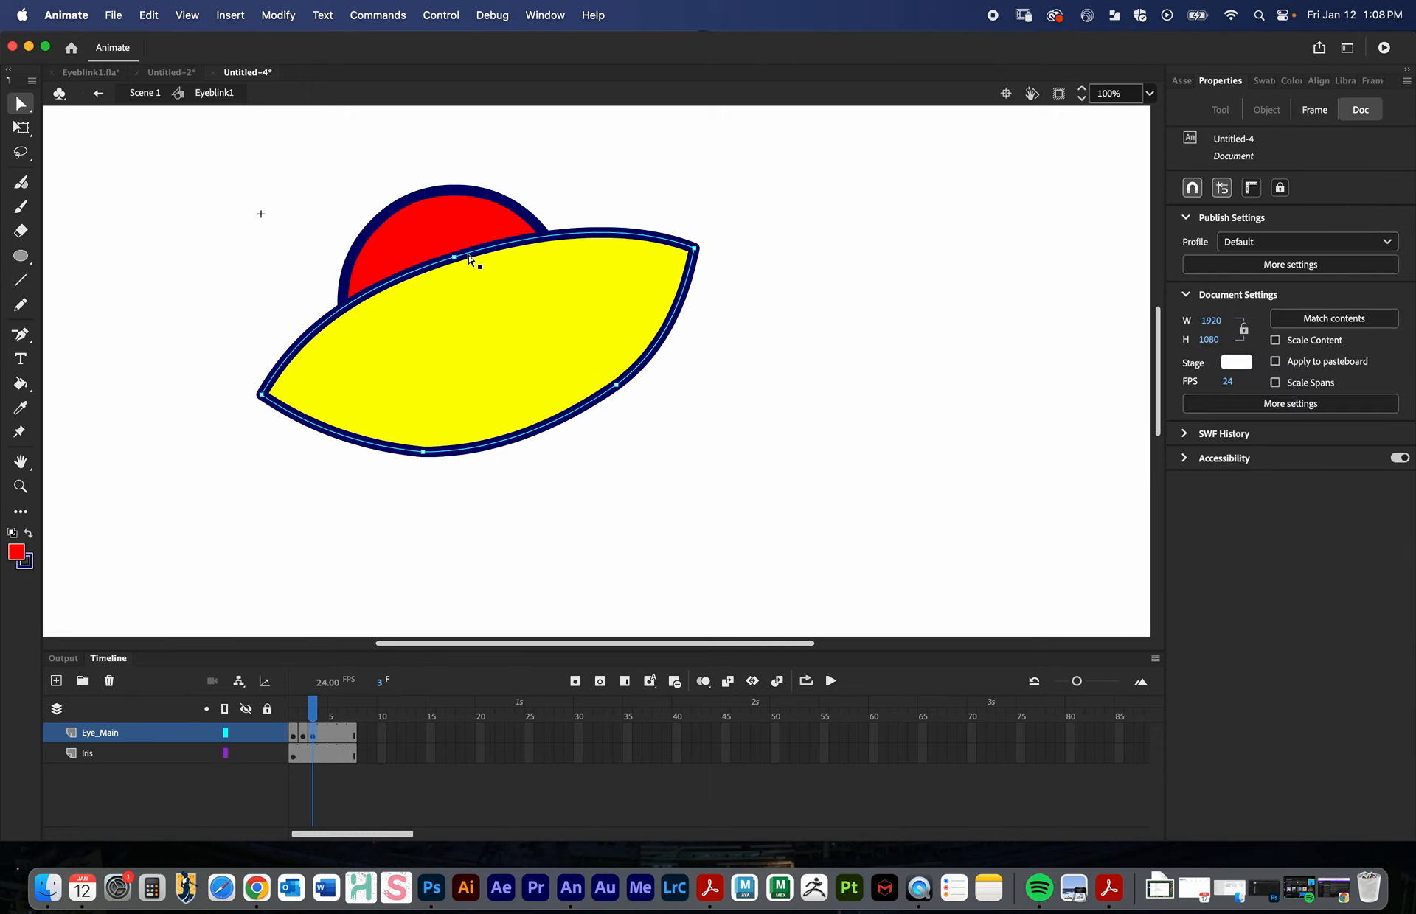
pyautogui.moveTo(459, 262); pyautogui.dragTo(470, 301)
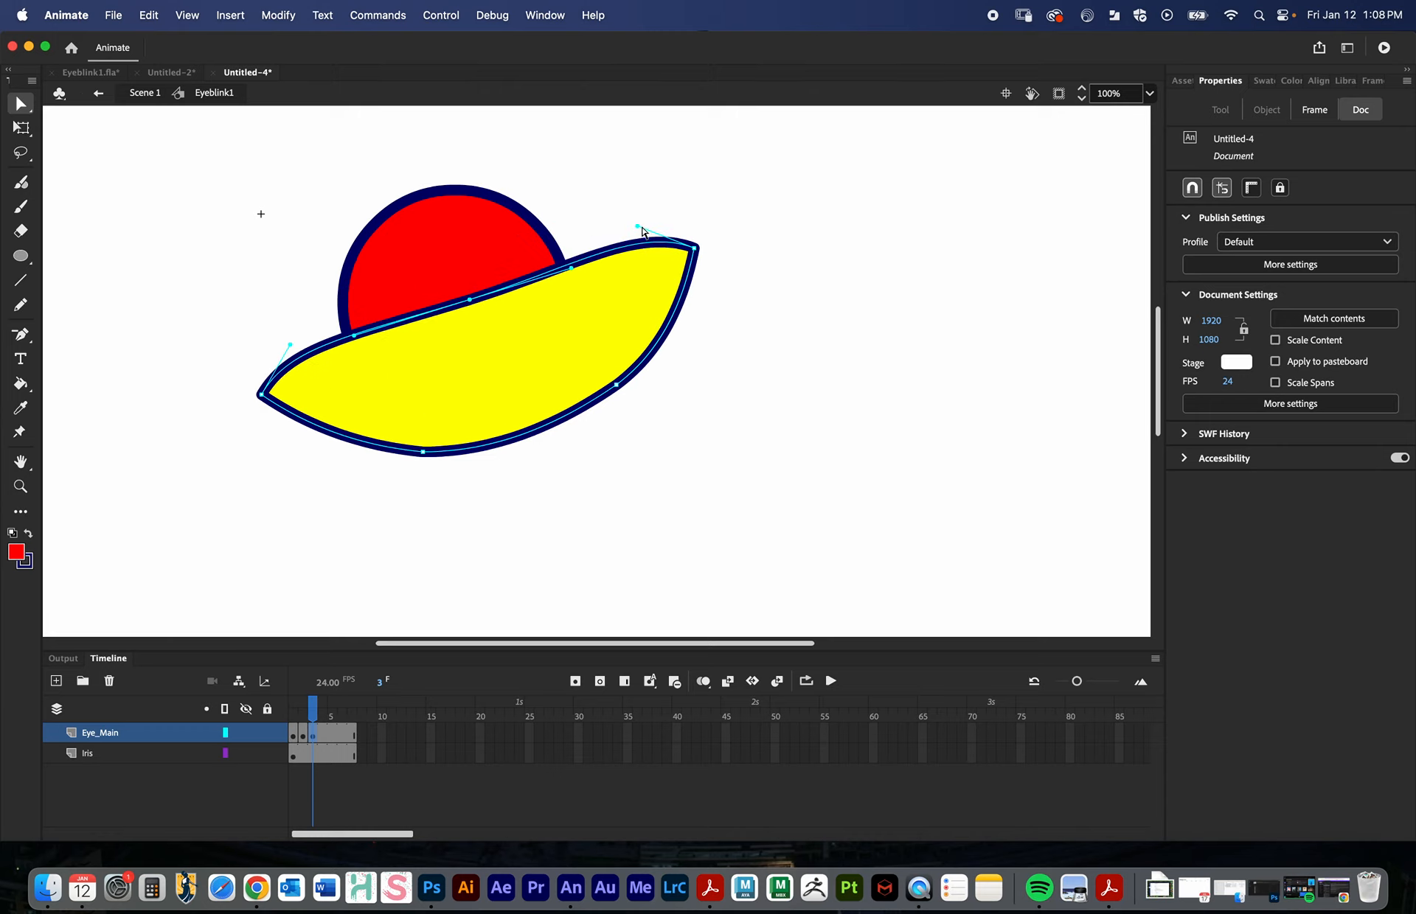
pyautogui.moveTo(639, 232); pyautogui.dragTo(640, 255)
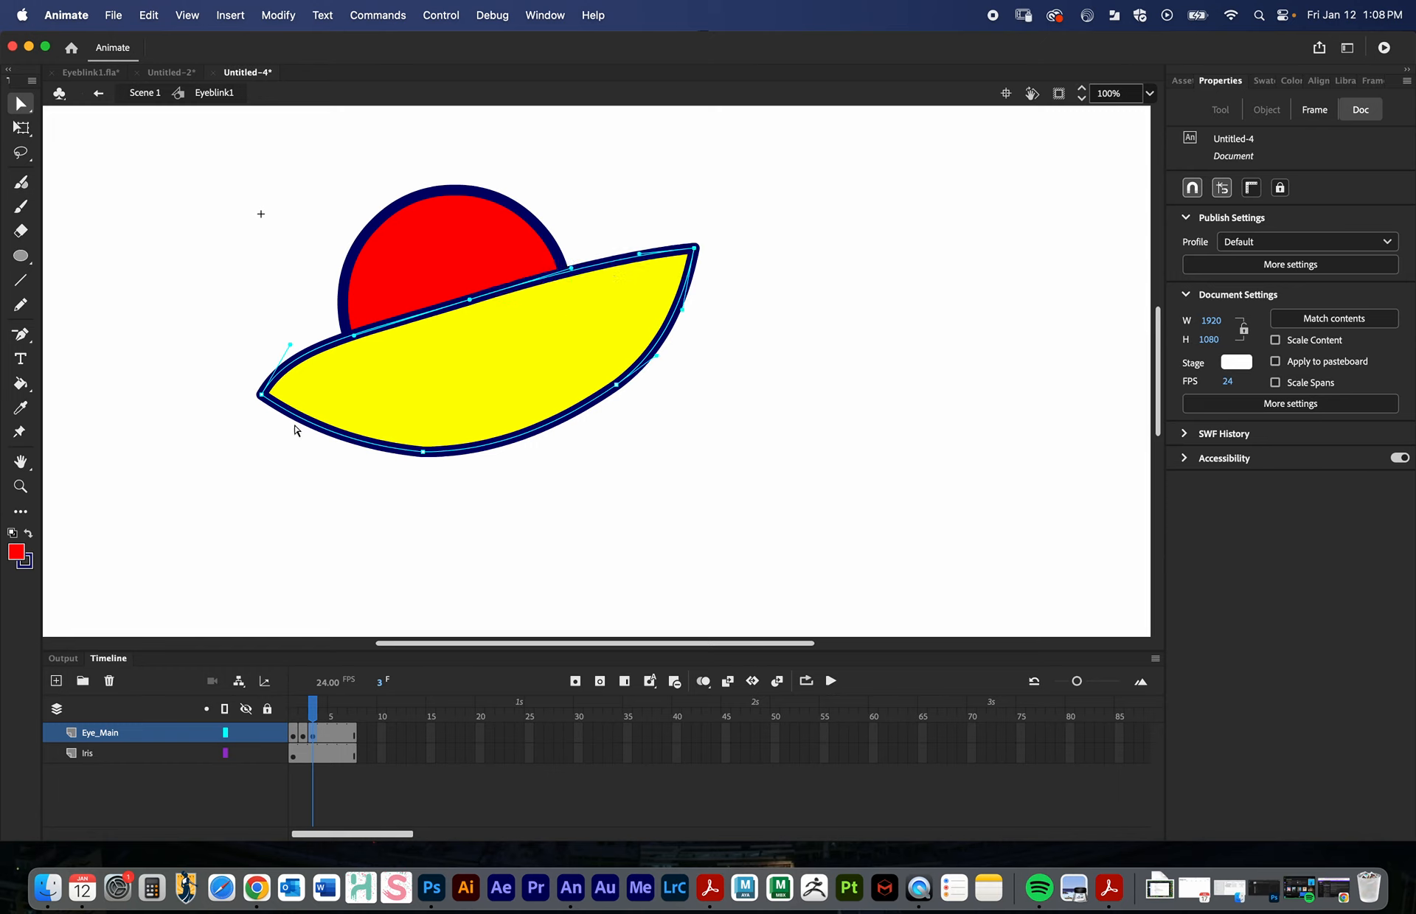
pyautogui.click(290, 347)
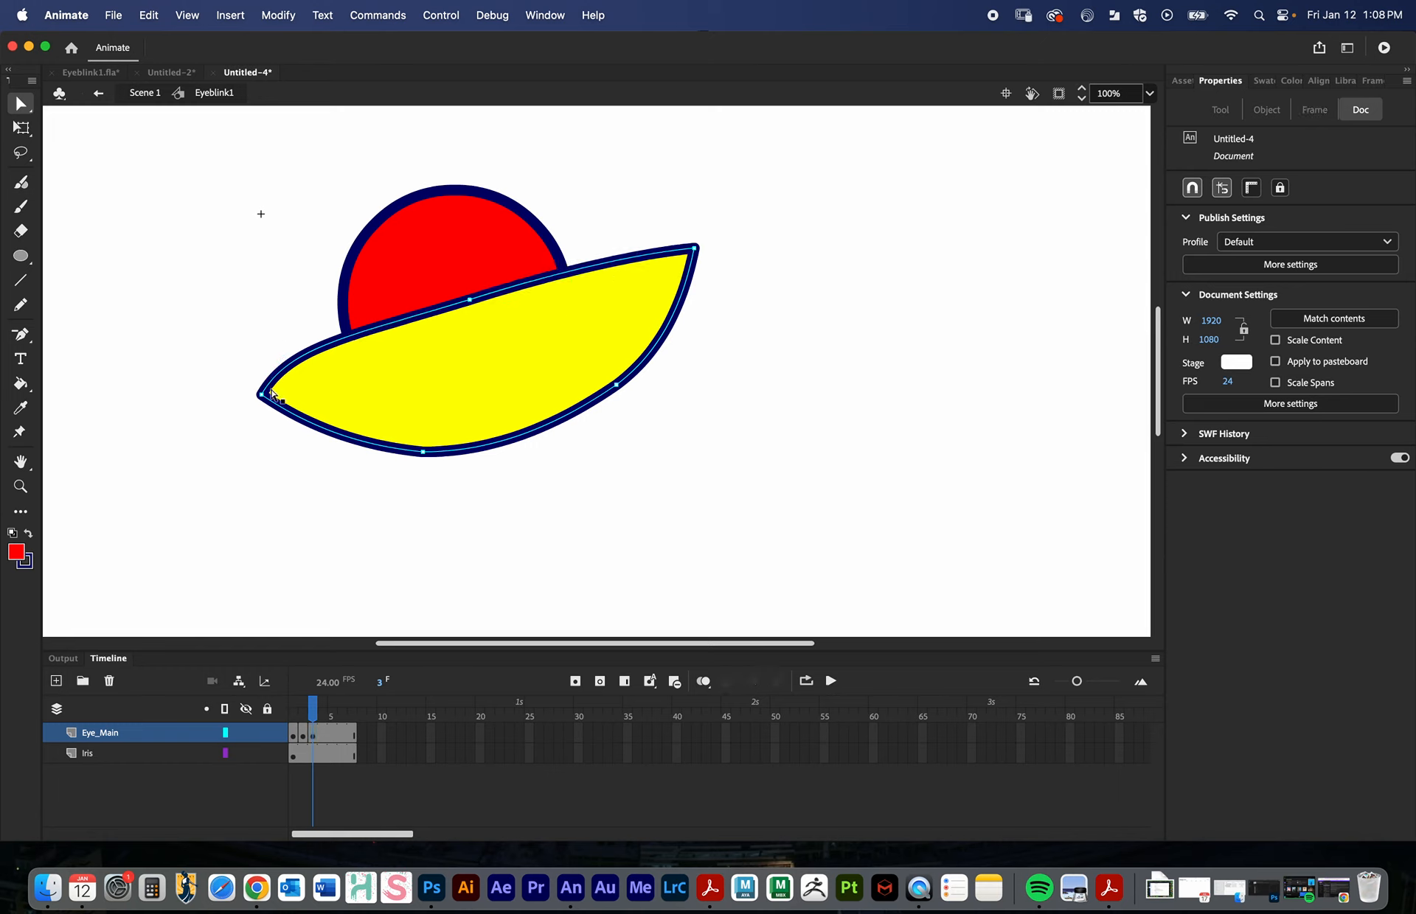
pyautogui.click(262, 395)
pyautogui.moveTo(293, 357); pyautogui.dragTo(303, 364)
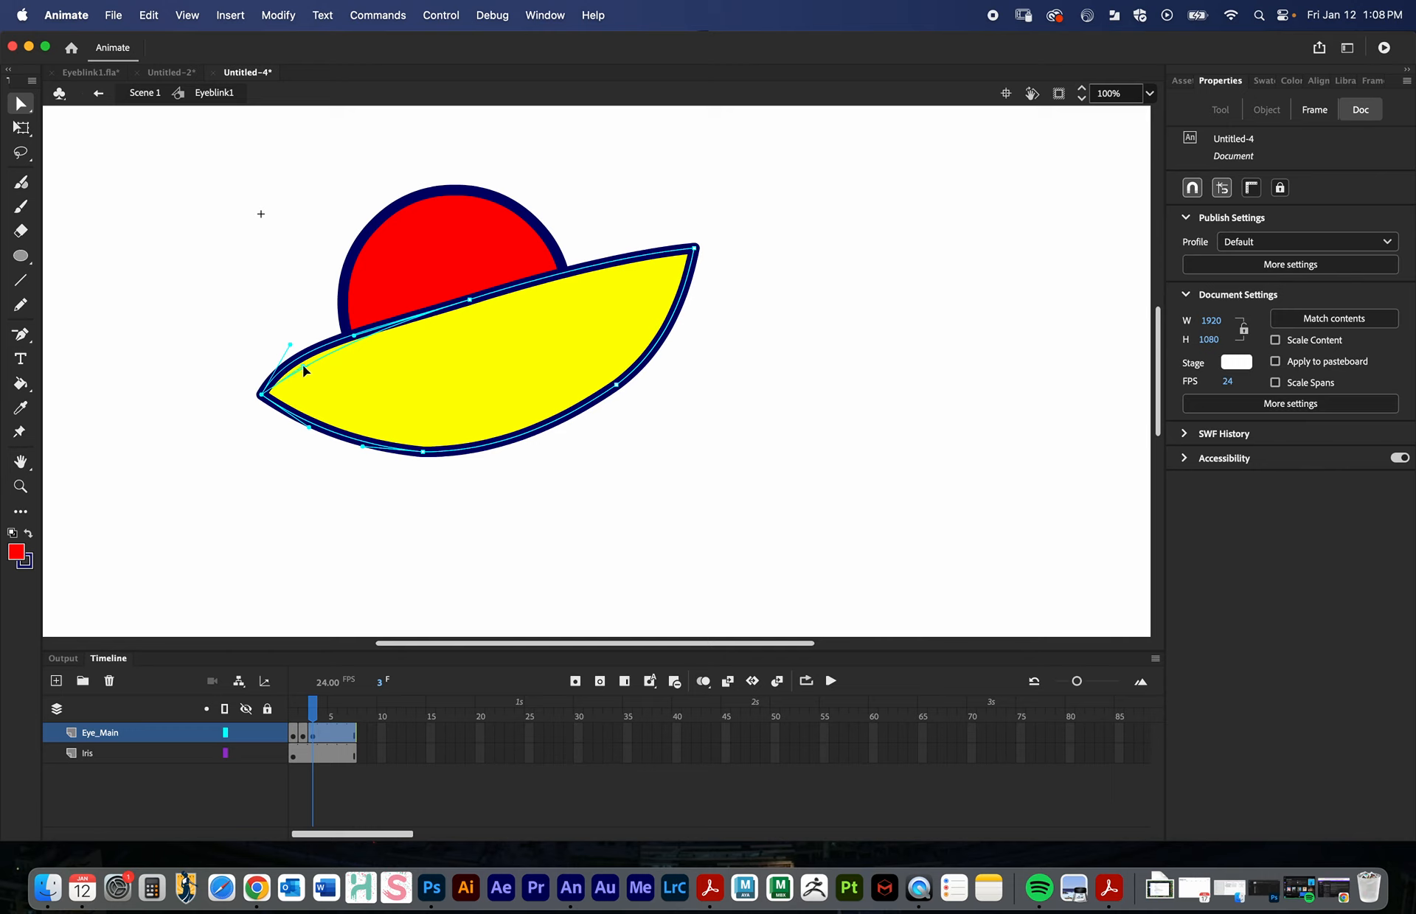
# - Add a keyframe at frame 4 of Eye_Main and pull the upper lid's middle point and right-corner curve down past halfway closed
pyautogui.moveTo(309, 712); pyautogui.dragTo(323, 714)
pyautogui.click(321, 736)
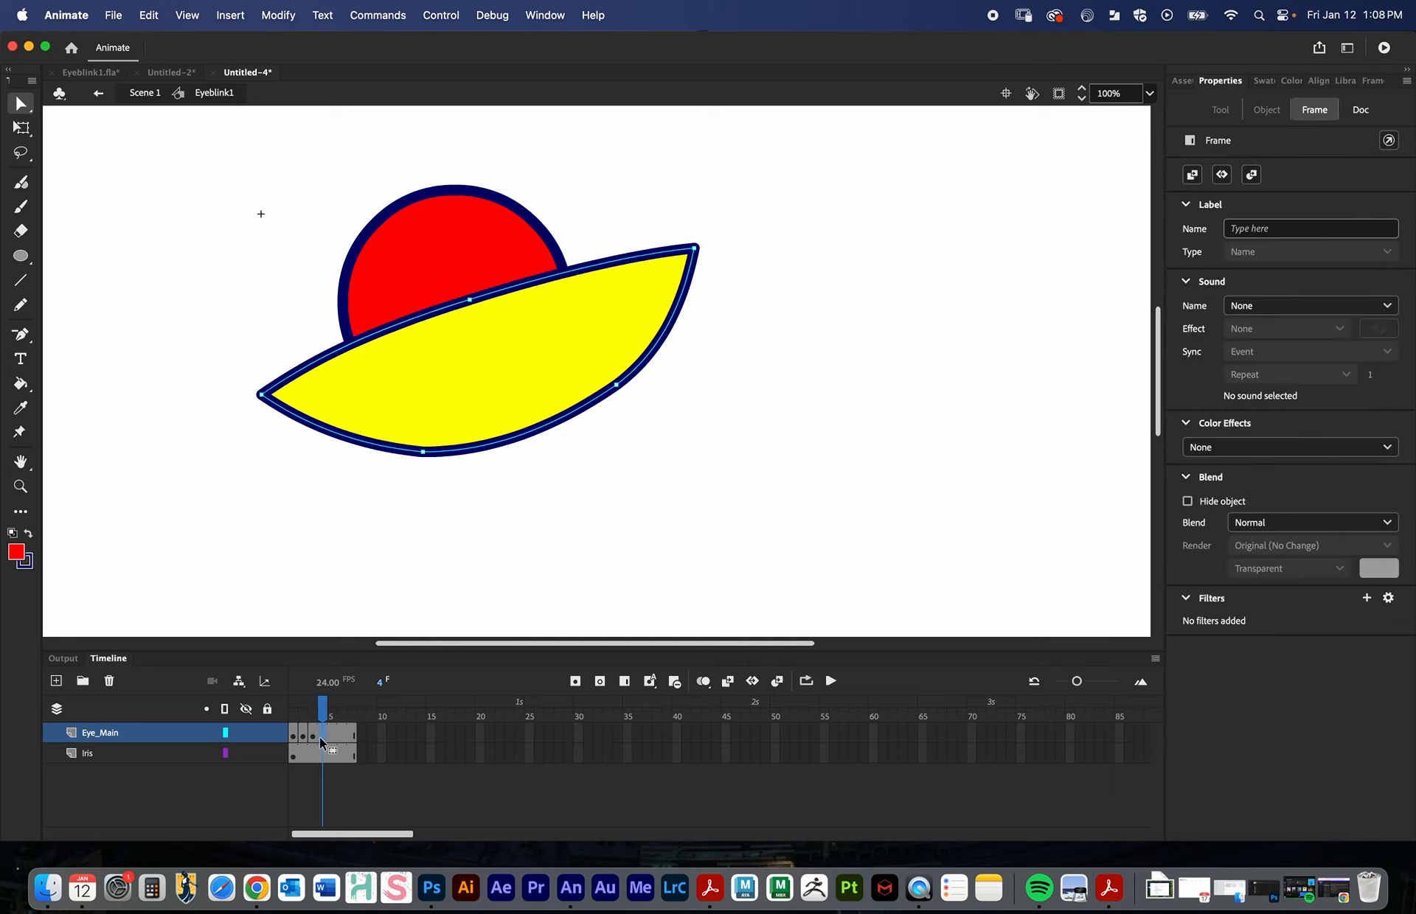
pyautogui.click(476, 318)
pyautogui.moveTo(472, 305); pyautogui.dragTo(489, 363)
pyautogui.moveTo(639, 254); pyautogui.dragTo(576, 339)
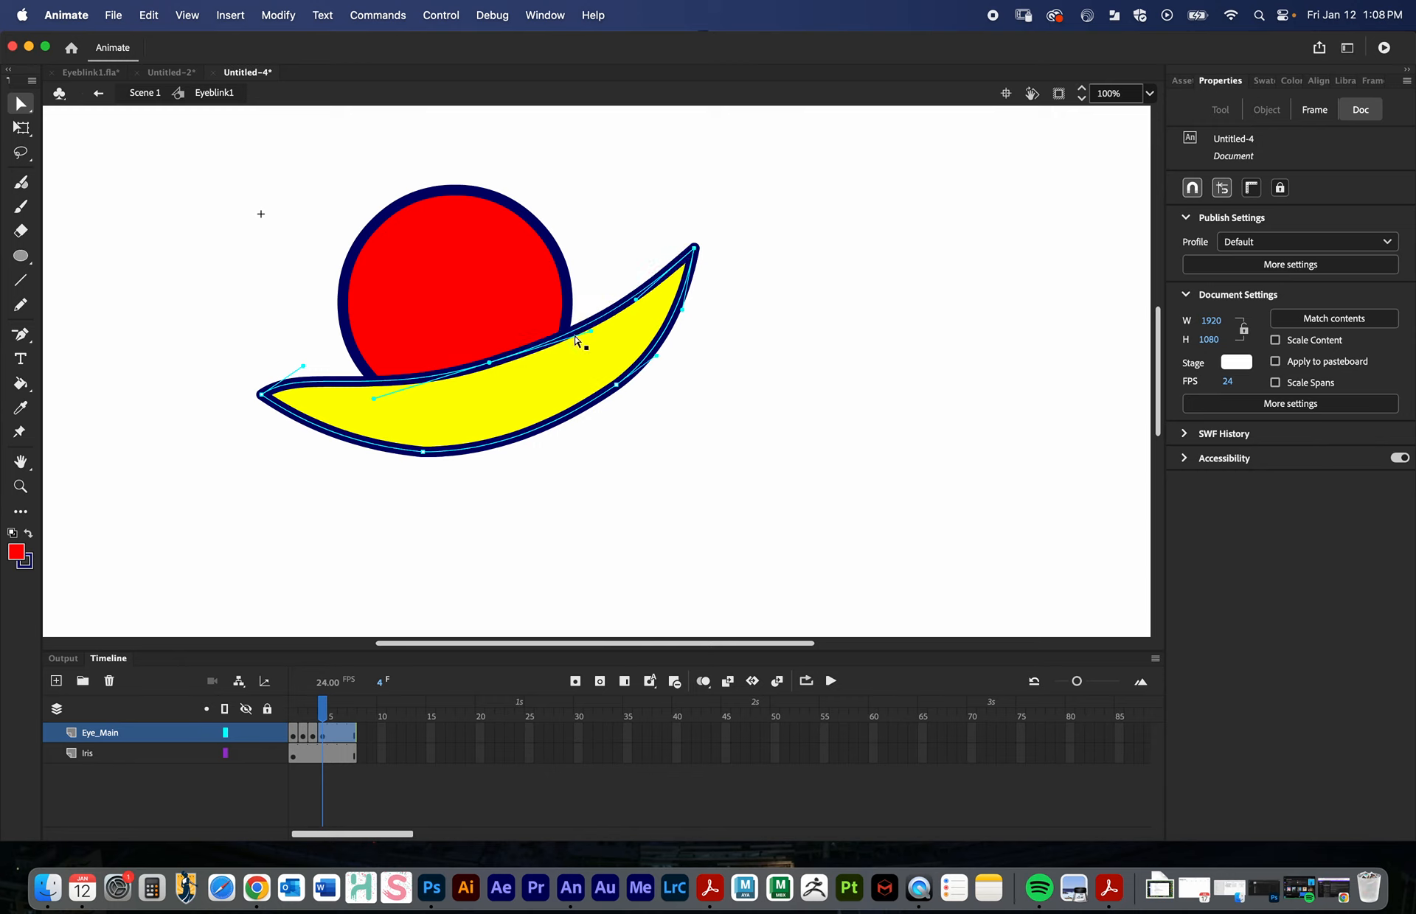
# - Bend the frame 4 upper lid downward at the eye's left corner by adjusting that corner point's curve handle
pyautogui.moveTo(315, 395); pyautogui.dragTo(315, 396)
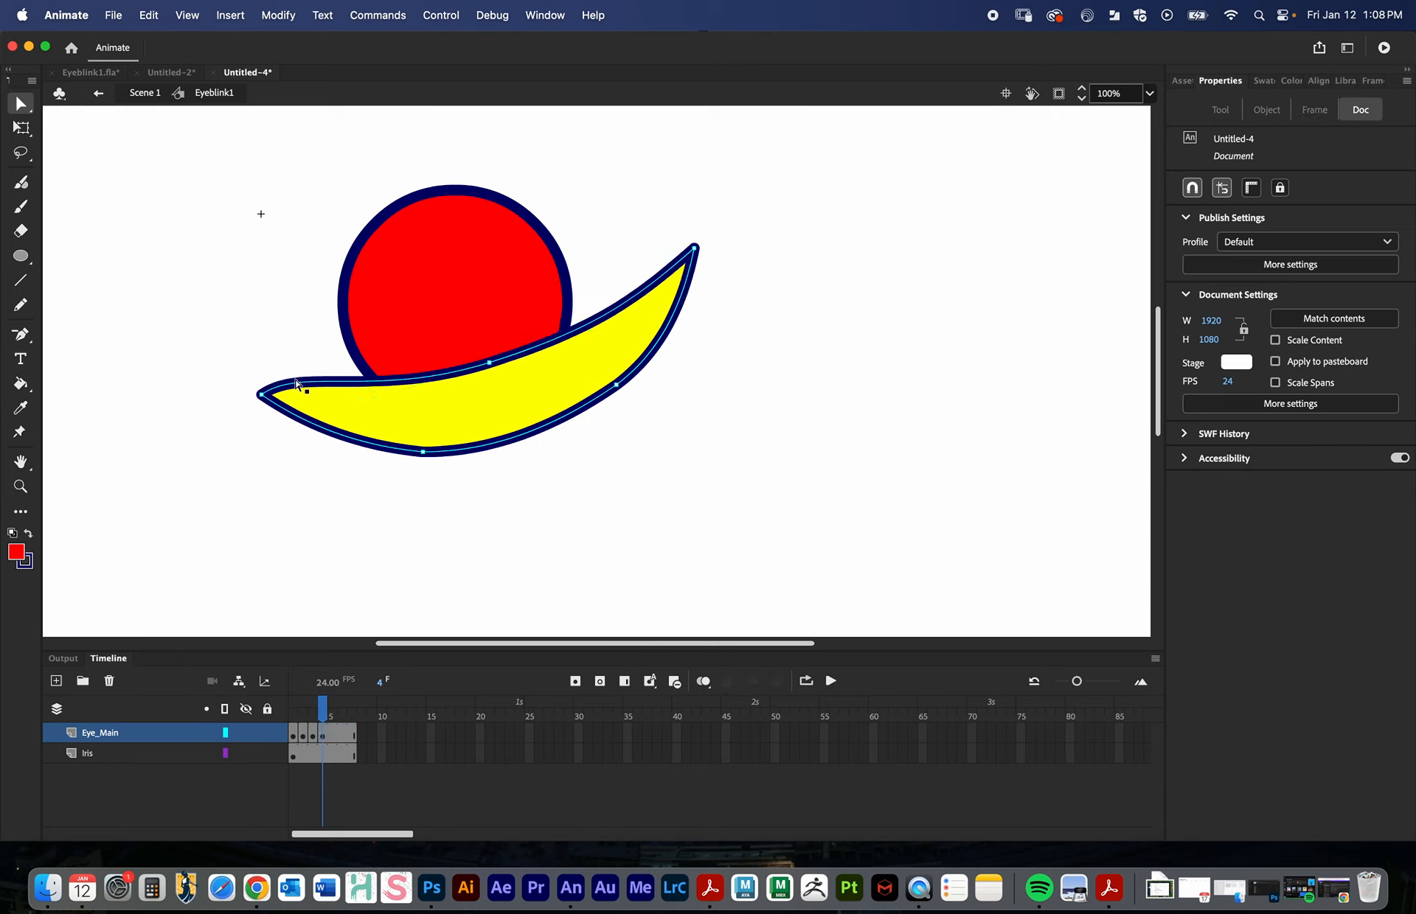
pyautogui.click(262, 395)
pyautogui.click(20, 105)
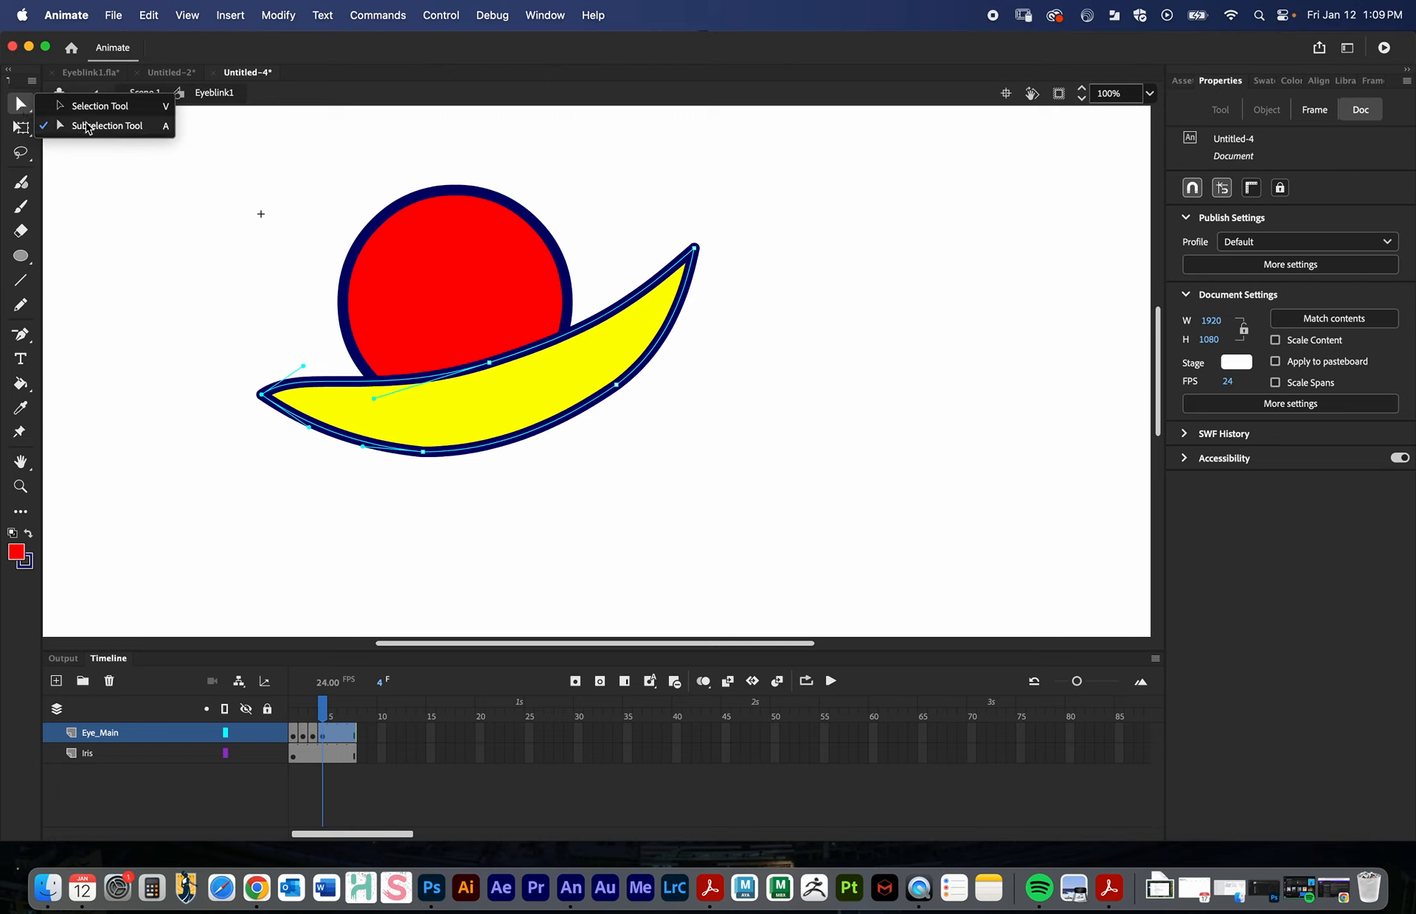
pyautogui.click(87, 126)
pyautogui.click(490, 364)
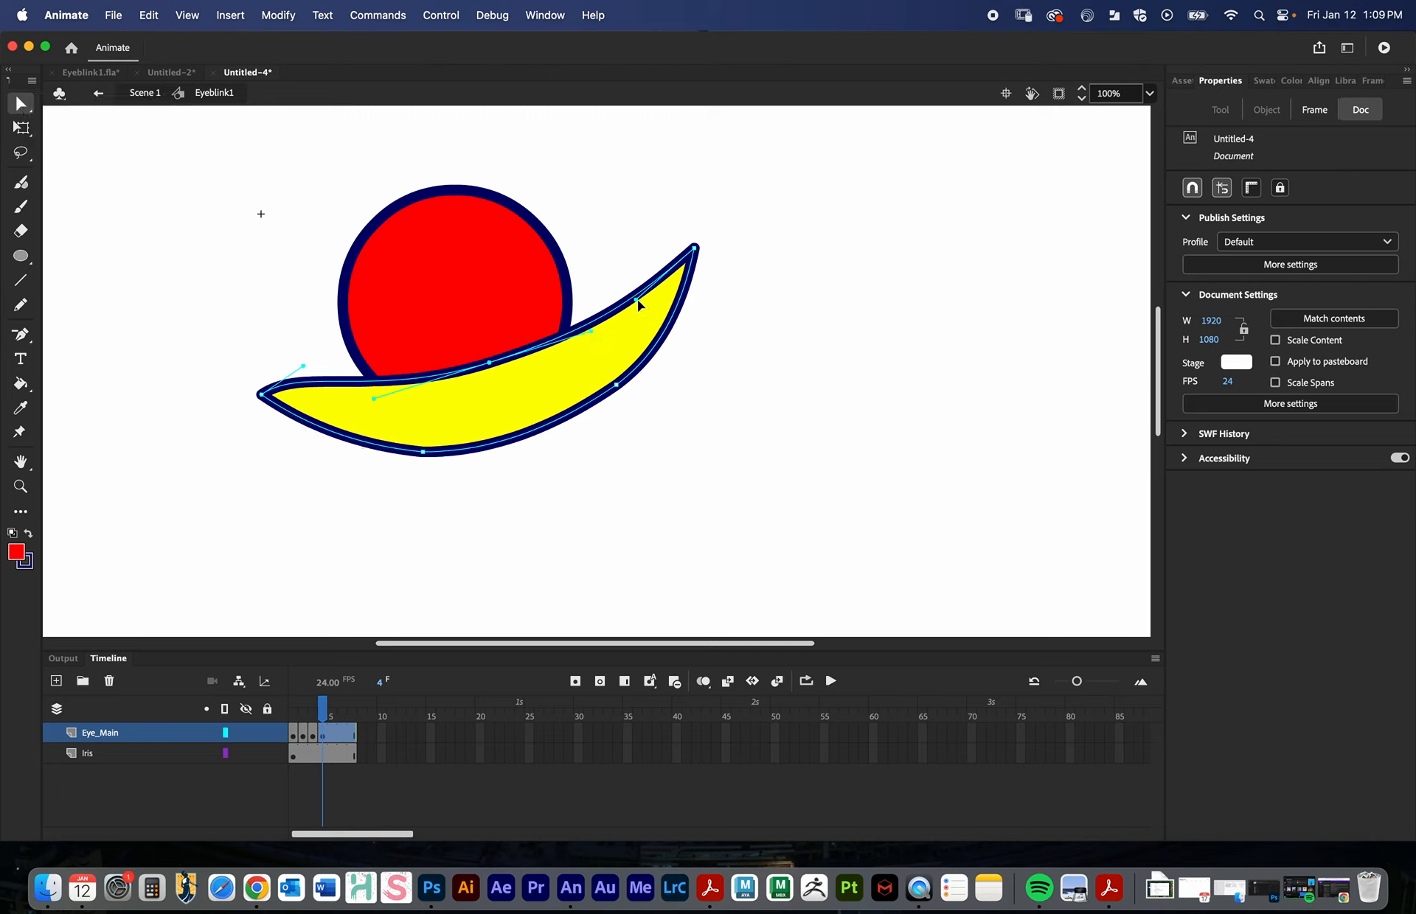
pyautogui.moveTo(304, 367); pyautogui.dragTo(320, 400)
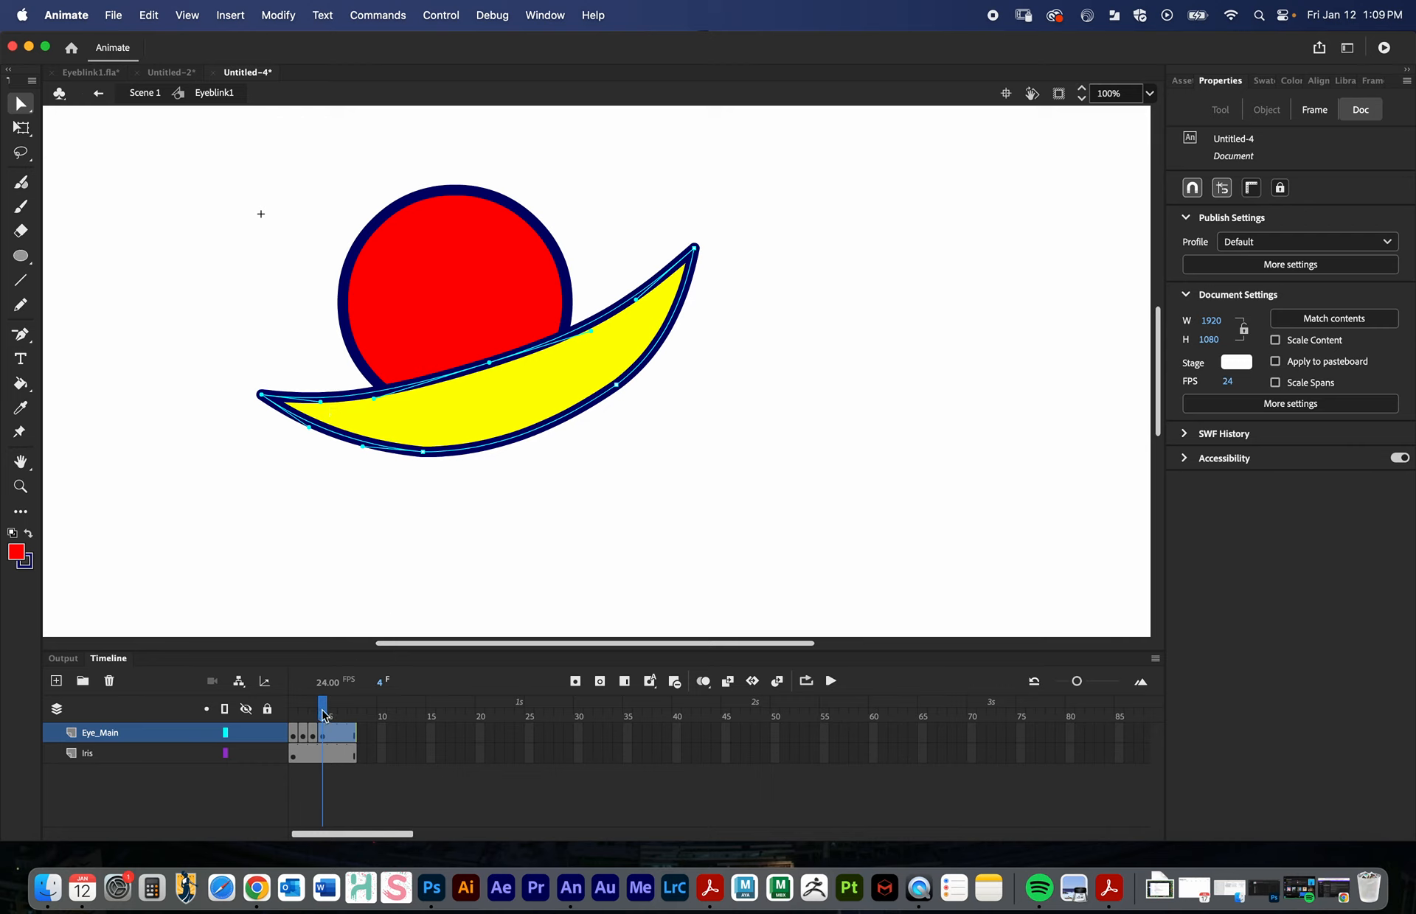
# - Add a keyframe at frame 5 of Eye_Main and reshape the upper lid to leave only a thin sliver of yellow above the lower lid
pyautogui.moveTo(324, 710); pyautogui.dragTo(332, 714)
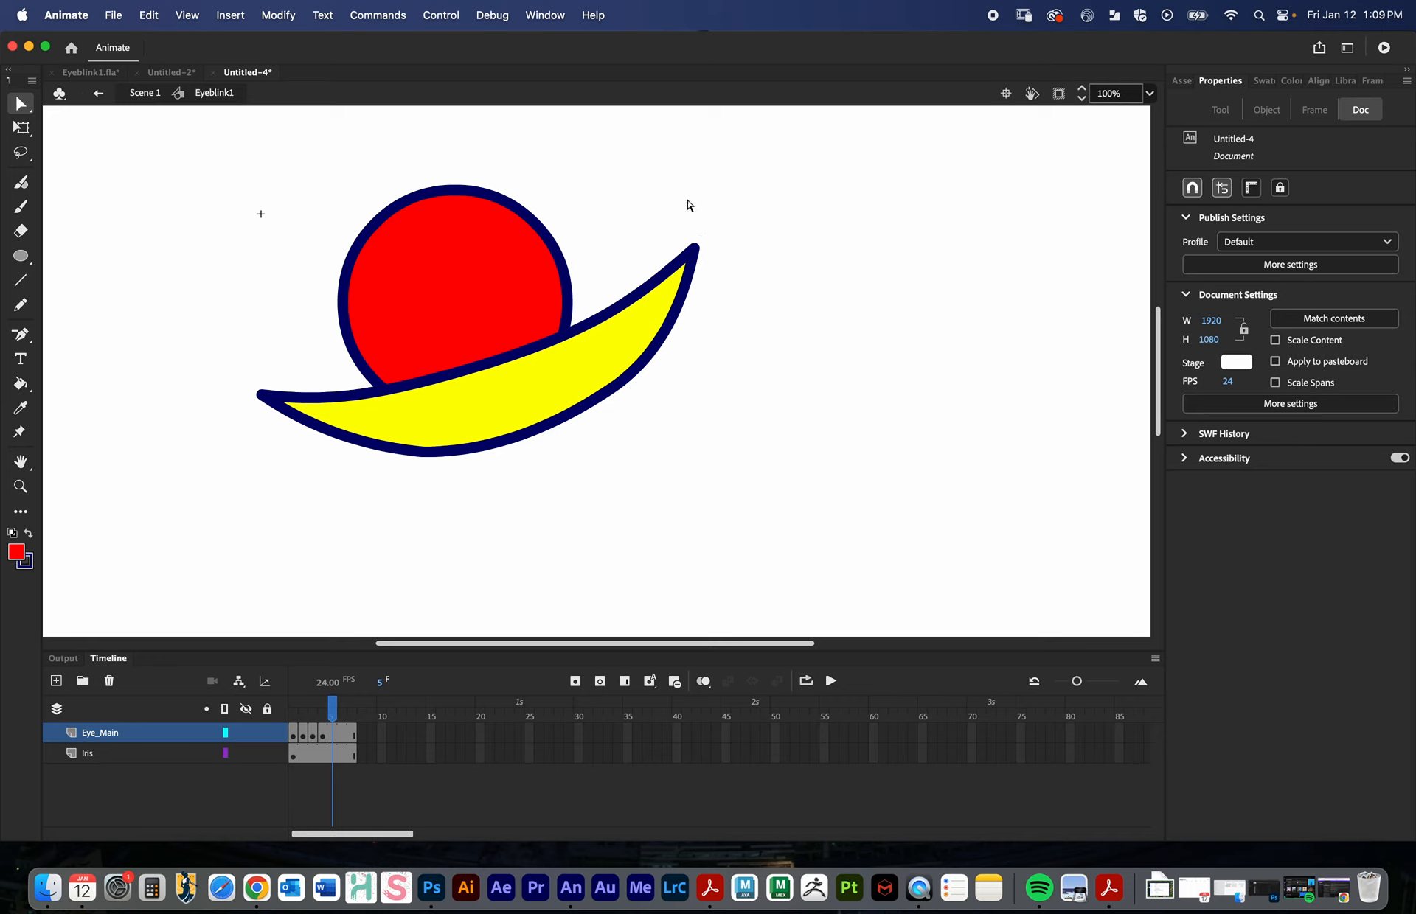
pyautogui.click(334, 732)
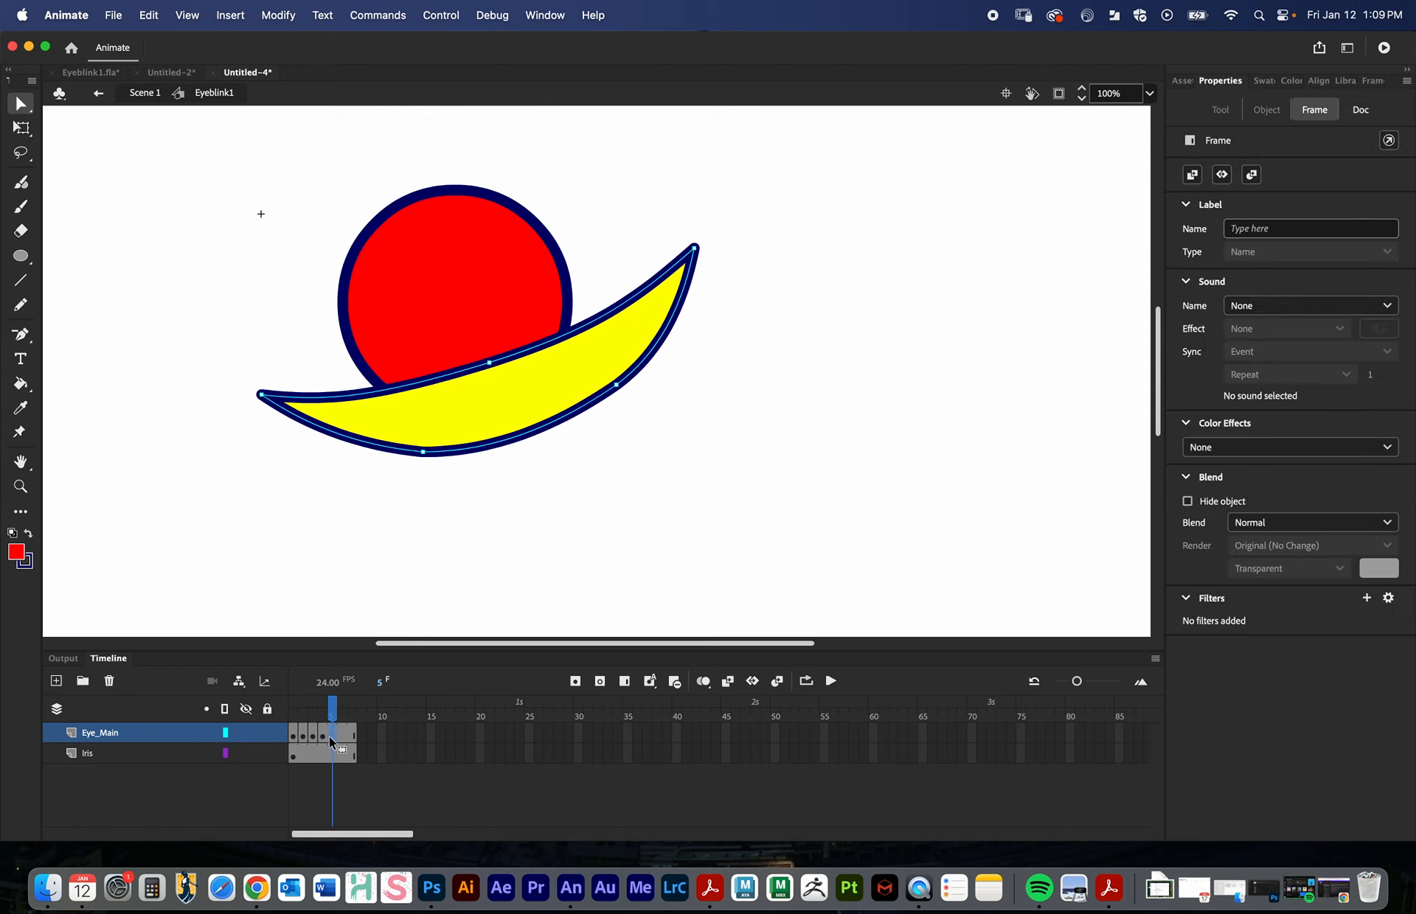
pyautogui.click(576, 682)
pyautogui.click(491, 363)
pyautogui.click(499, 414)
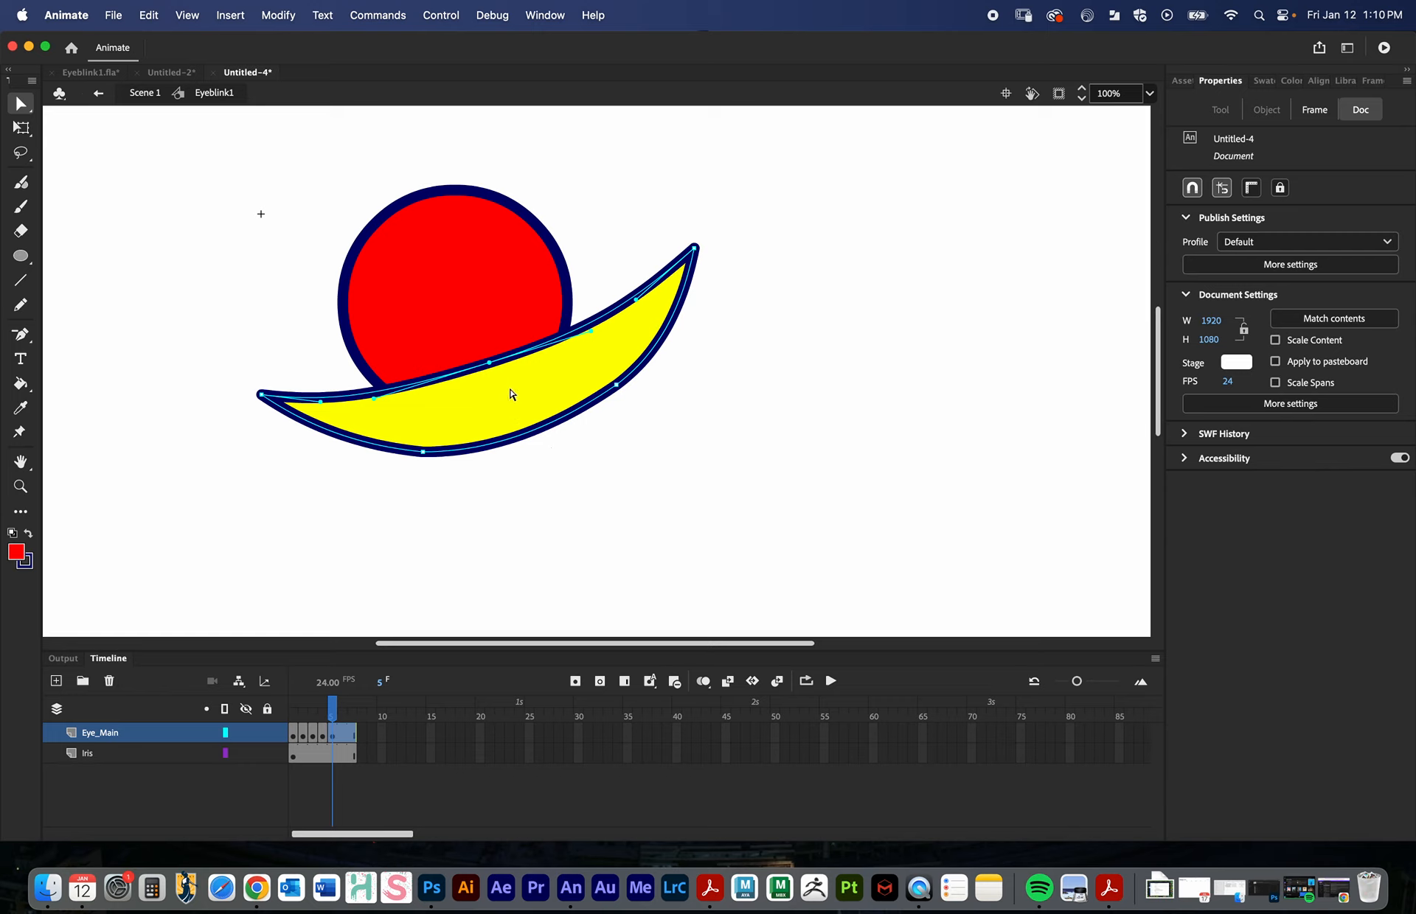
pyautogui.moveTo(490, 367); pyautogui.dragTo(509, 419)
pyautogui.moveTo(636, 300); pyautogui.dragTo(644, 349)
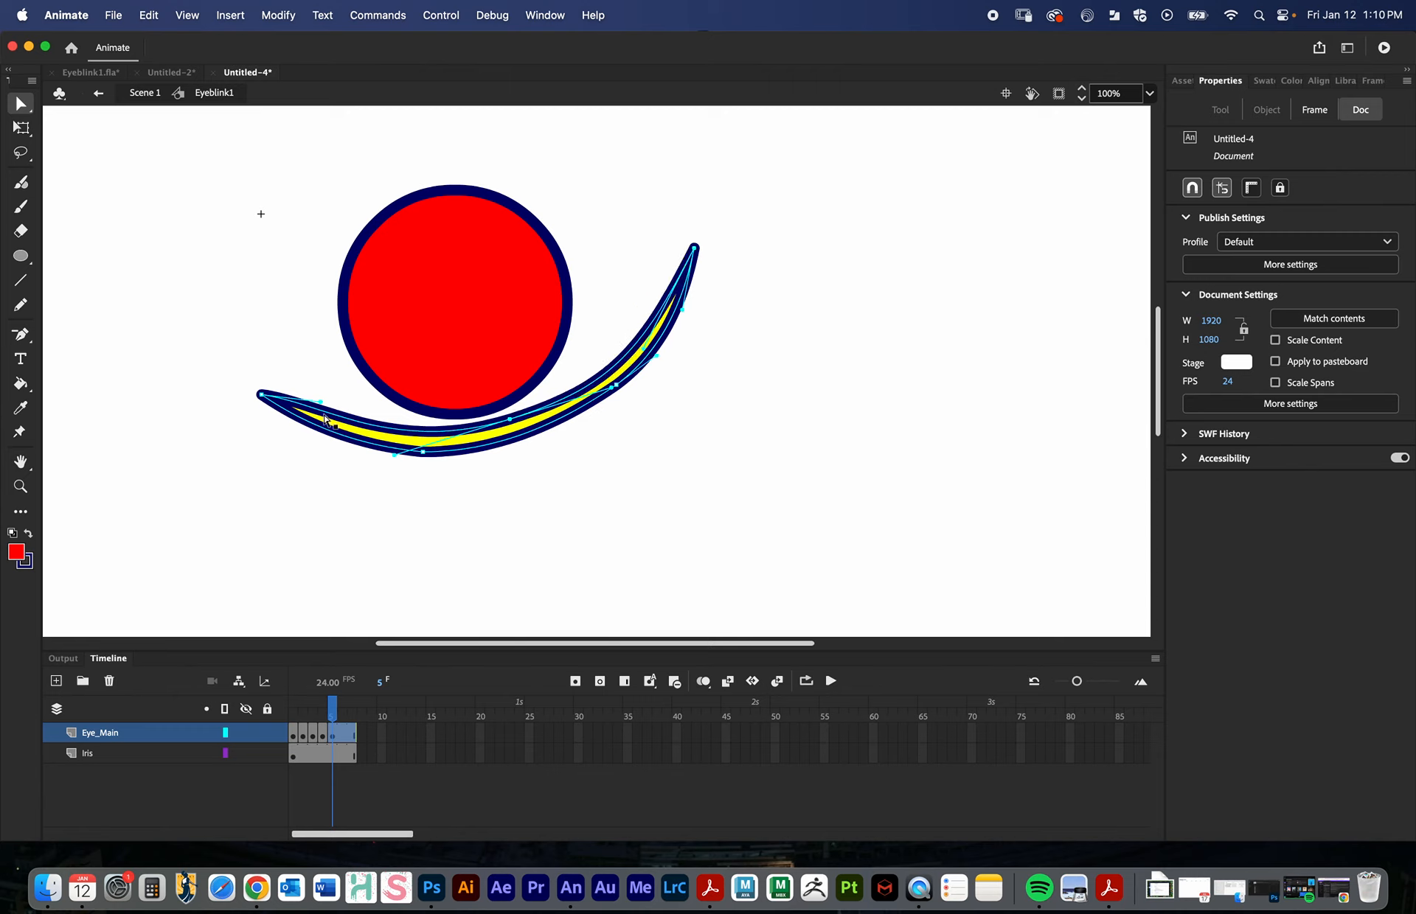
pyautogui.moveTo(321, 404); pyautogui.dragTo(329, 422)
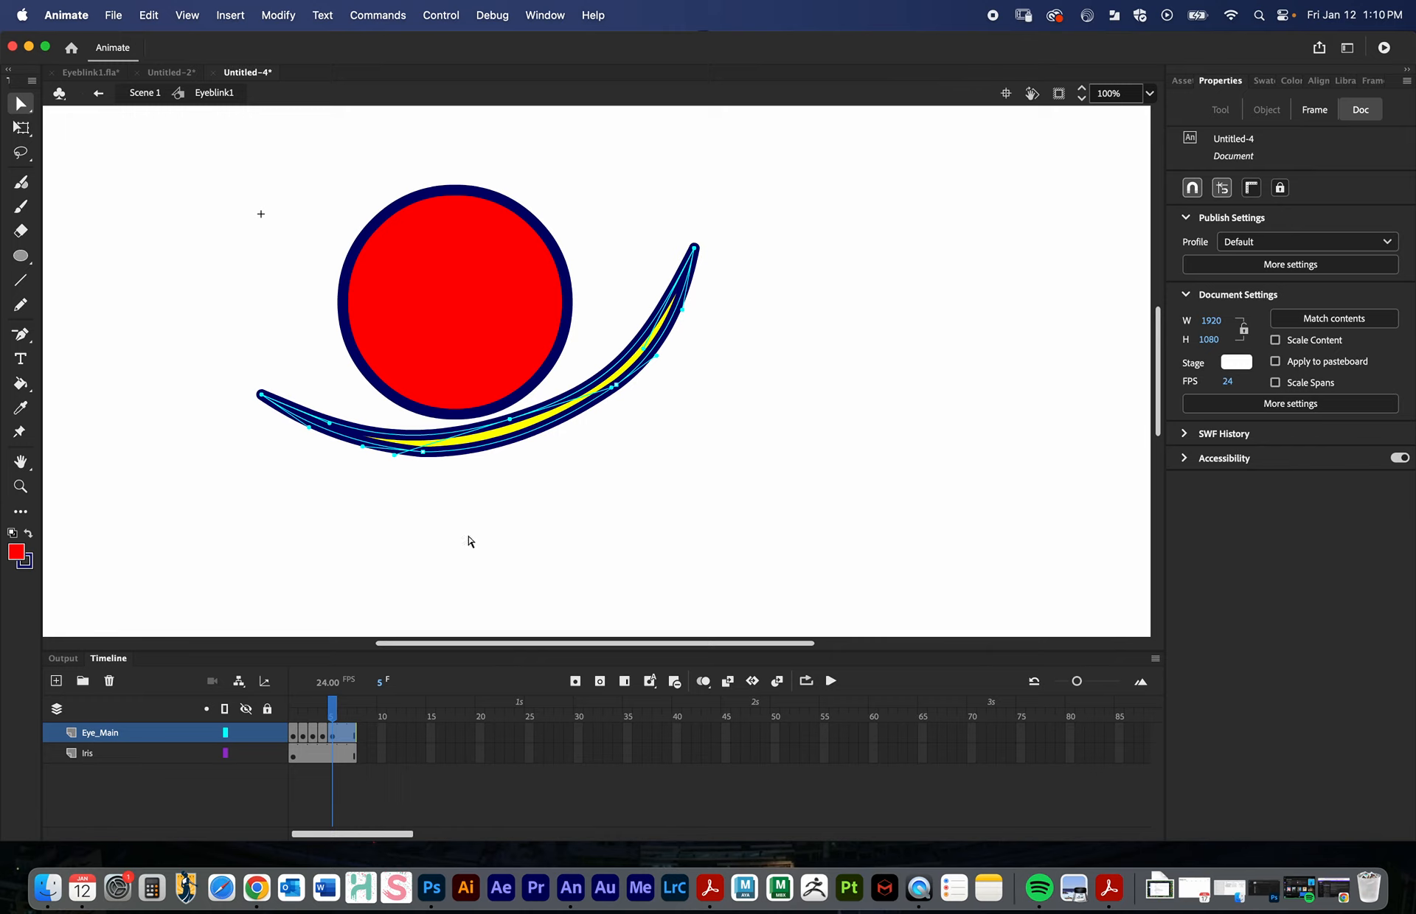
pyautogui.click(522, 543)
# - Add a keyframe at frame 6 of Eye_Main and merge the upper lid with the lower lid into a single closed-eye line
pyautogui.moveTo(334, 714)
pyautogui.mouseDown()
pyautogui.moveTo(280, 717)
pyautogui.moveTo(321, 730)
pyautogui.moveTo(272, 728)
pyautogui.moveTo(339, 730)
pyautogui.moveTo(270, 730)
pyautogui.moveTo(342, 730)
pyautogui.mouseUp()
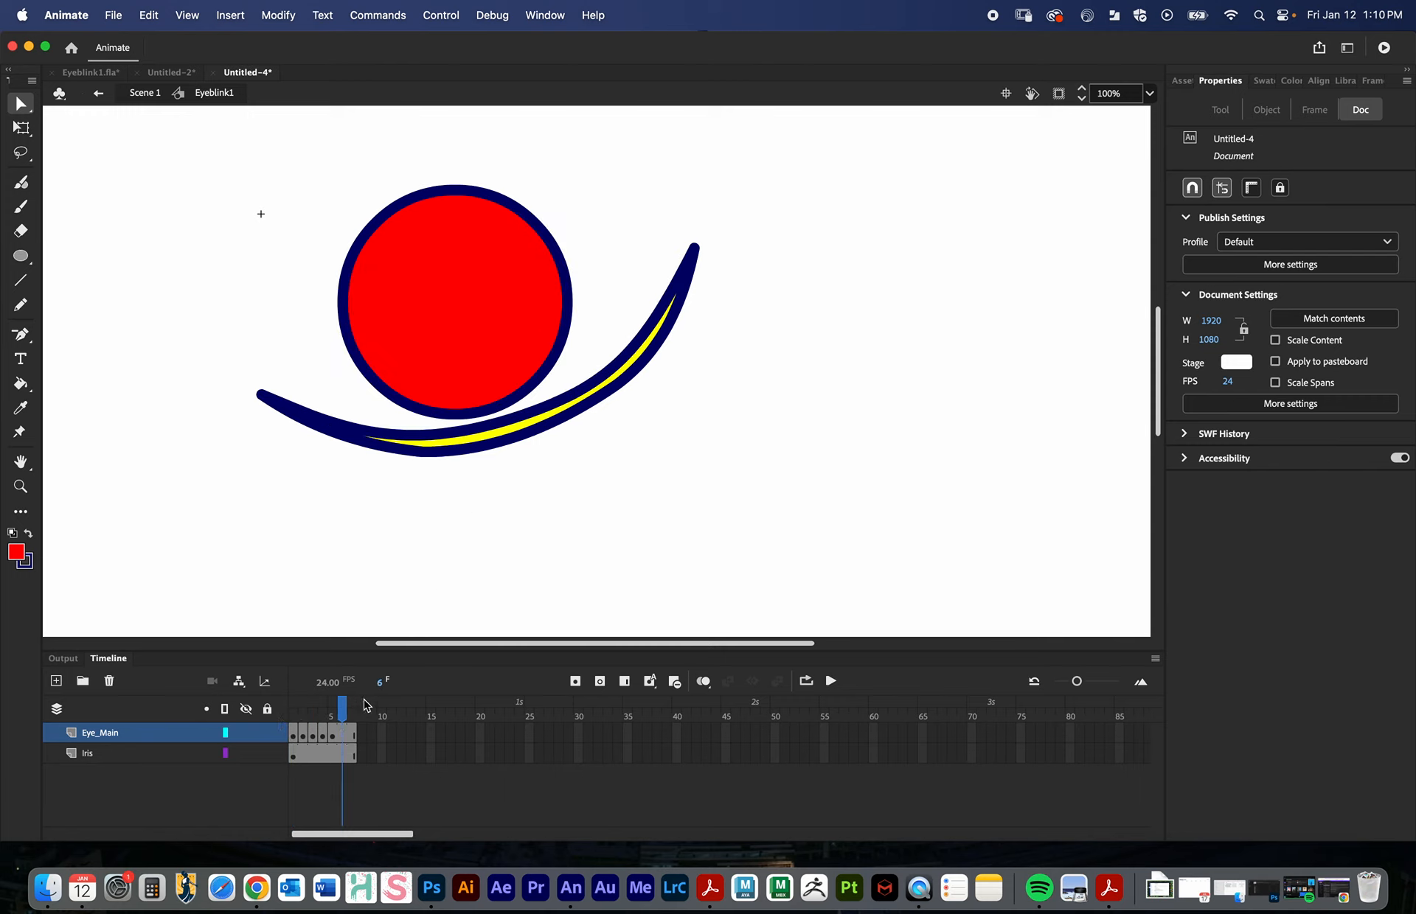
pyautogui.click(524, 424)
pyautogui.moveTo(526, 424); pyautogui.dragTo(514, 439)
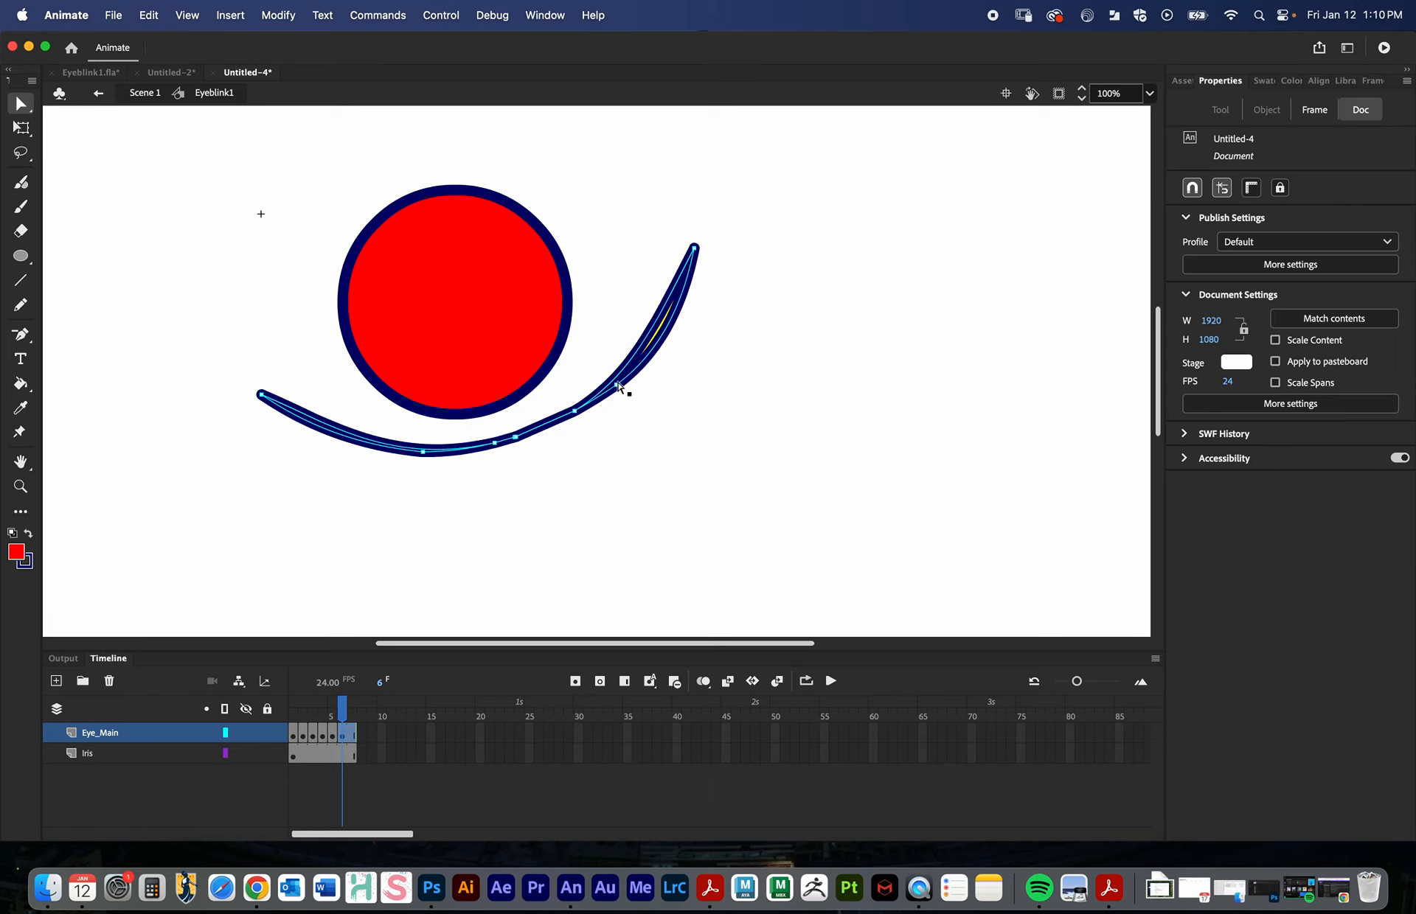
pyautogui.click(694, 249)
pyautogui.moveTo(656, 328); pyautogui.dragTo(662, 367)
pyautogui.click(655, 544)
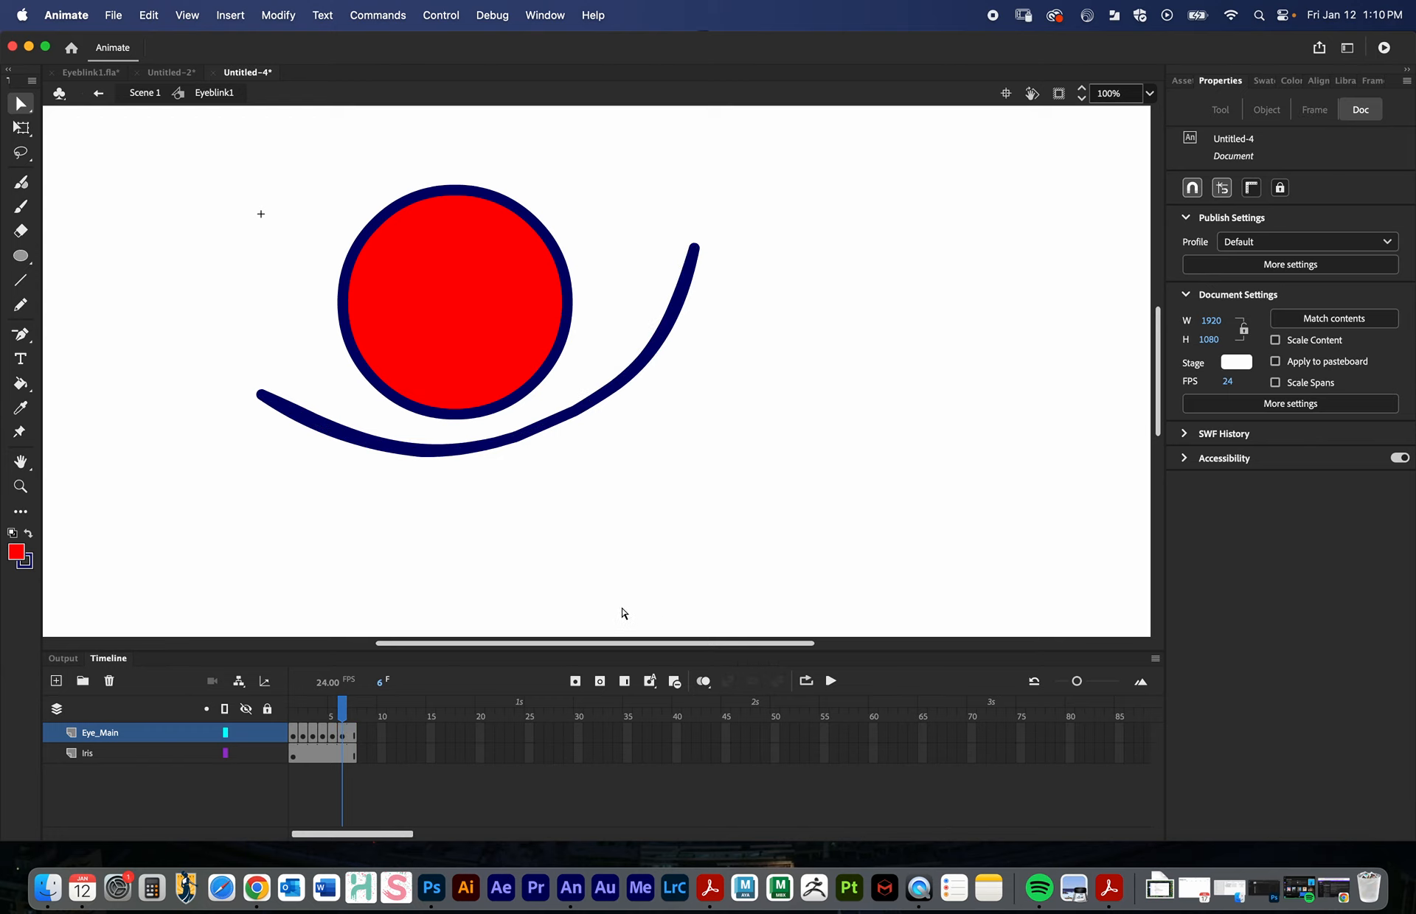
# - Copy the open-eye shape from frame 1 of the Eye_Main layer
pyautogui.click(352, 708)
pyautogui.click(292, 732)
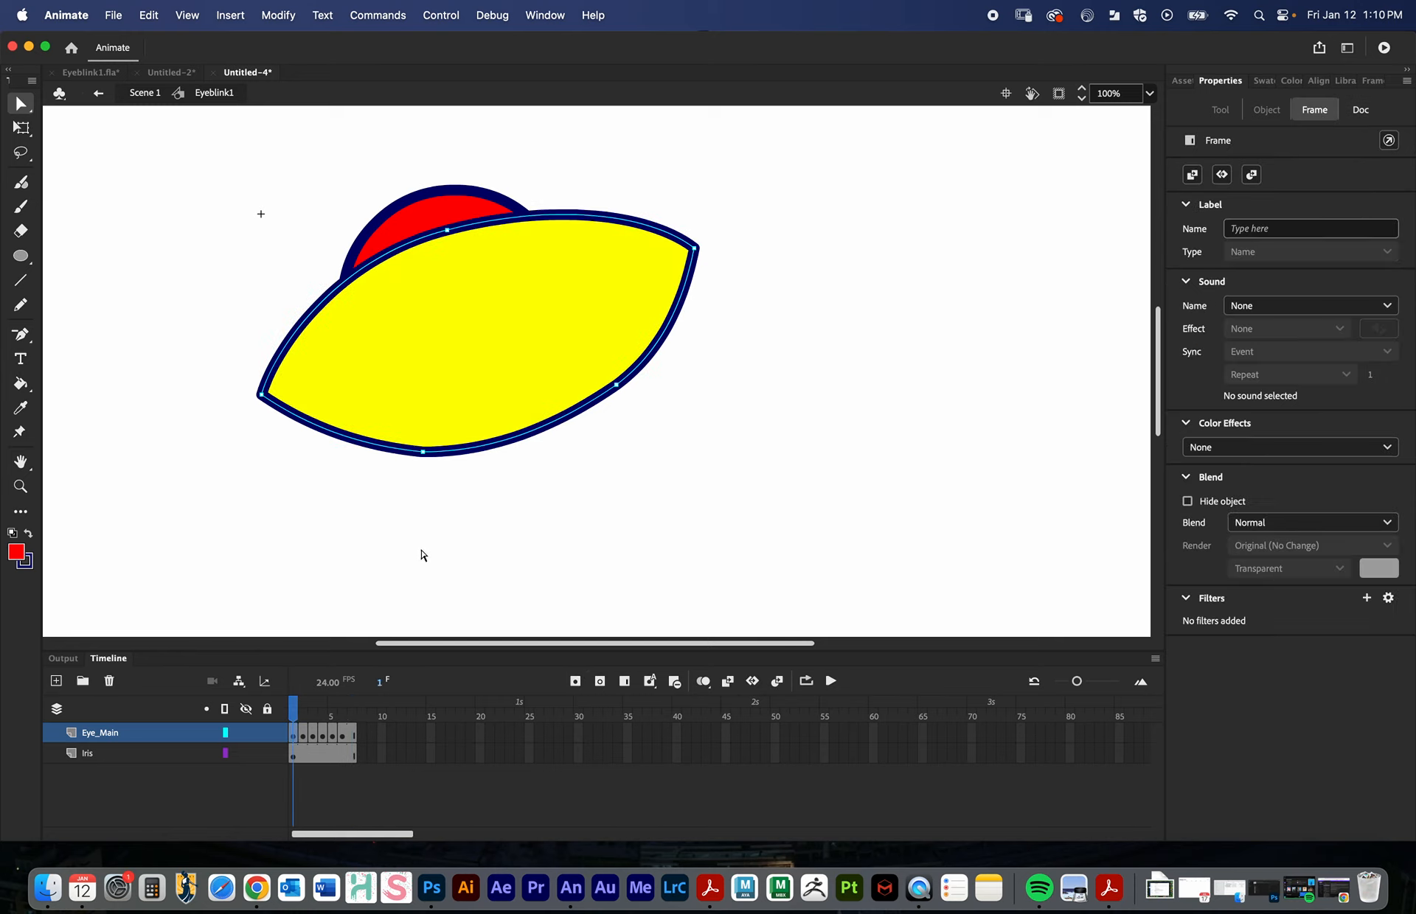
pyautogui.press('super+c')
pyautogui.click(148, 15)
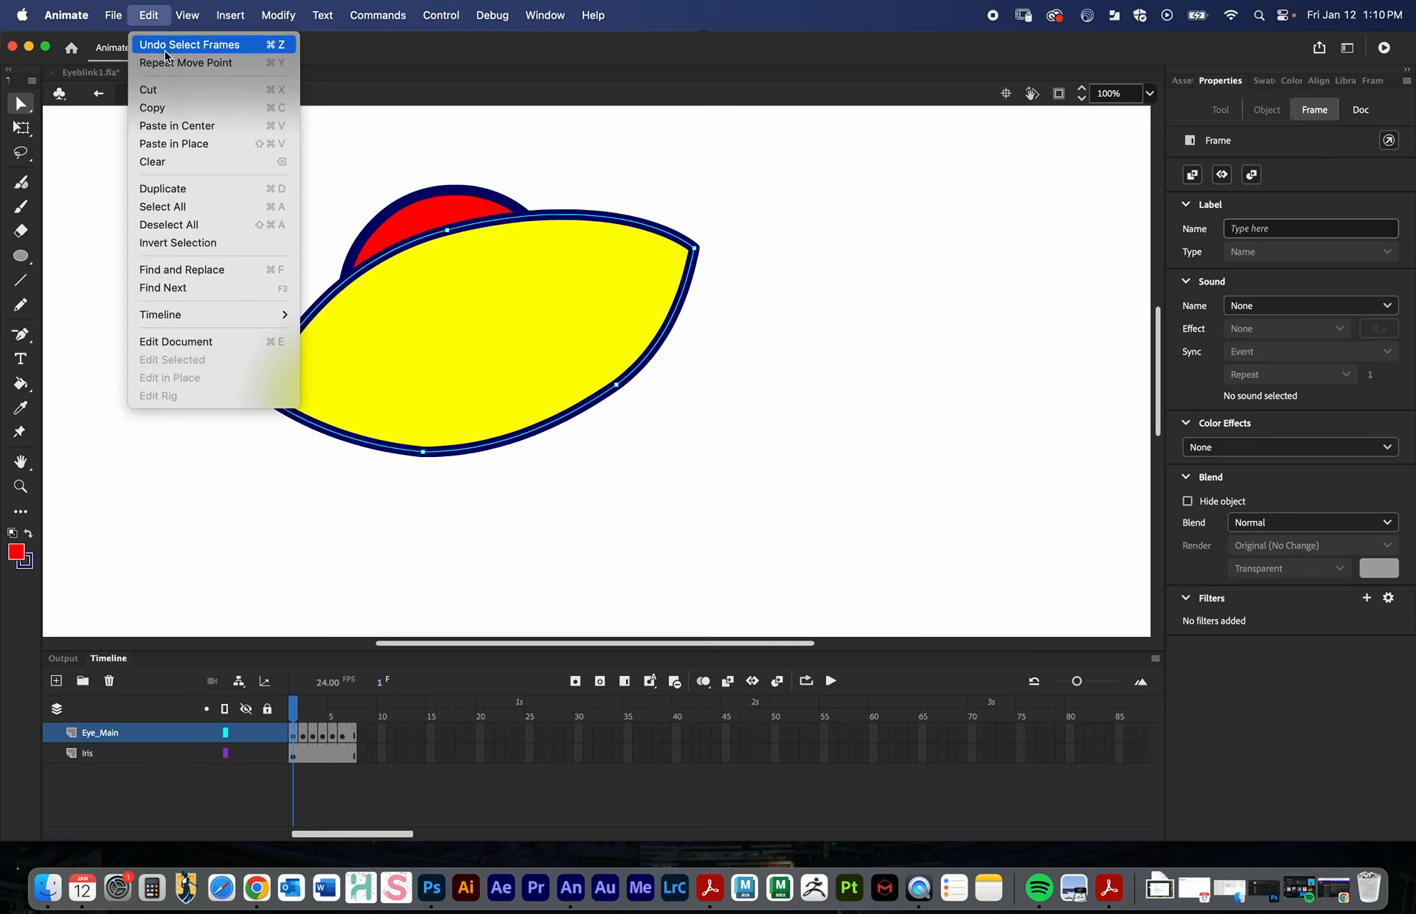
pyautogui.click(168, 109)
# - Try pasting the copied eye in place at frame 7 of Eye_Main and raising its upper lid above the iris
pyautogui.click(353, 714)
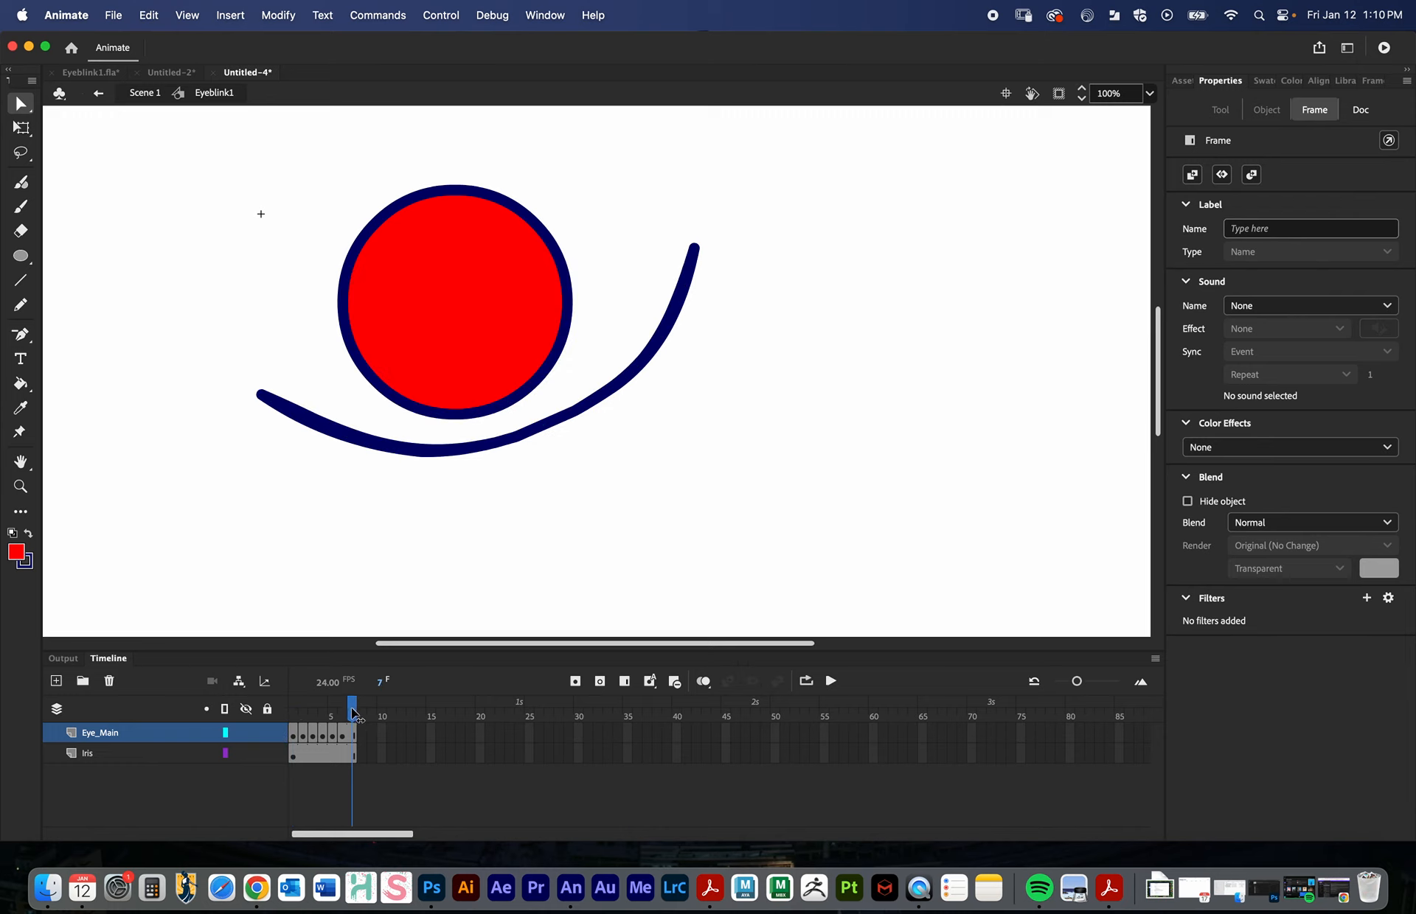
pyautogui.click(350, 734)
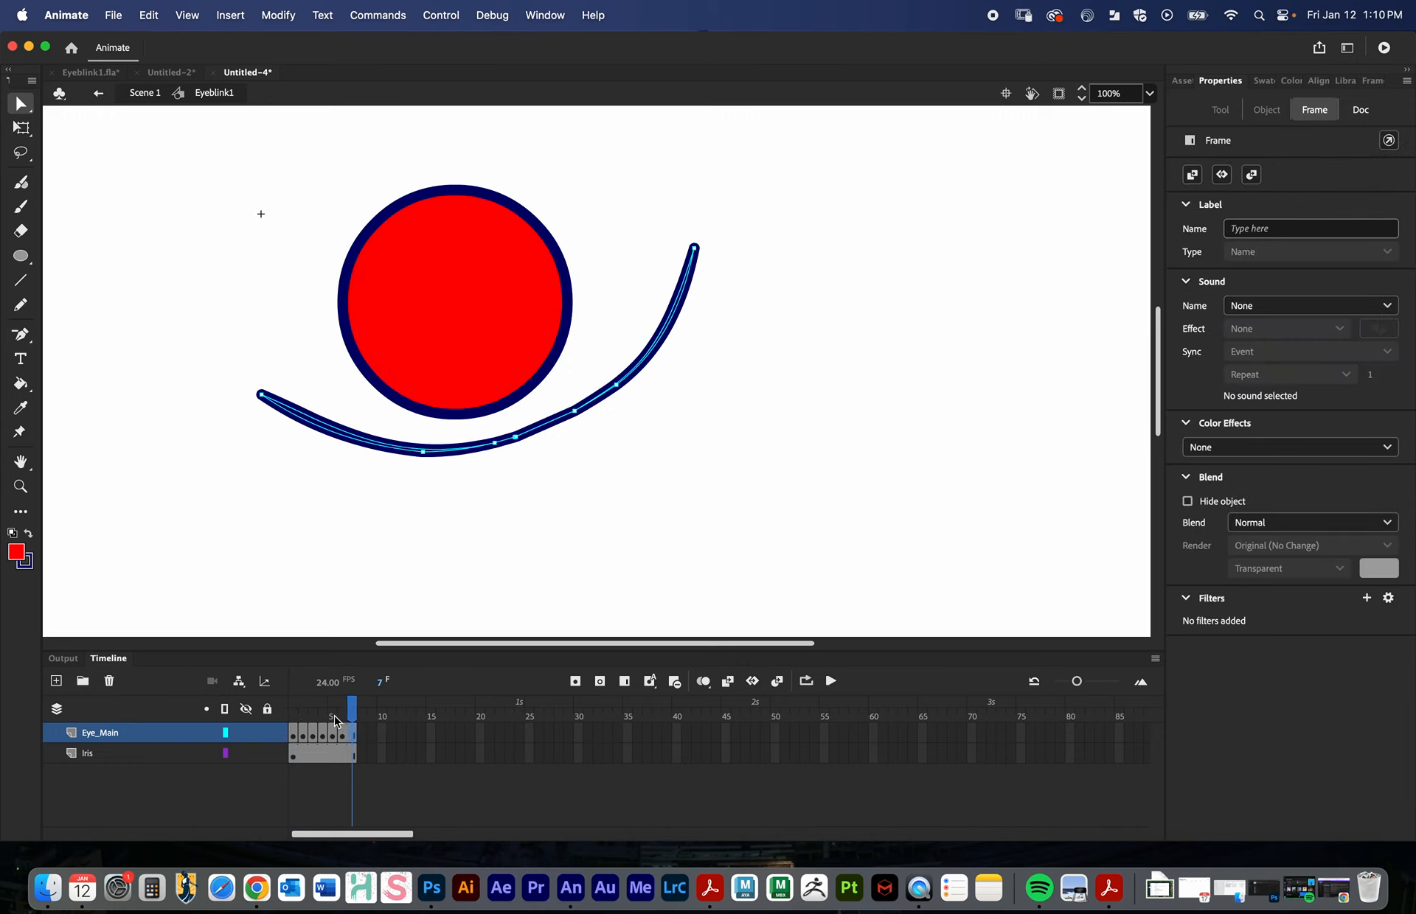
pyautogui.click(151, 16)
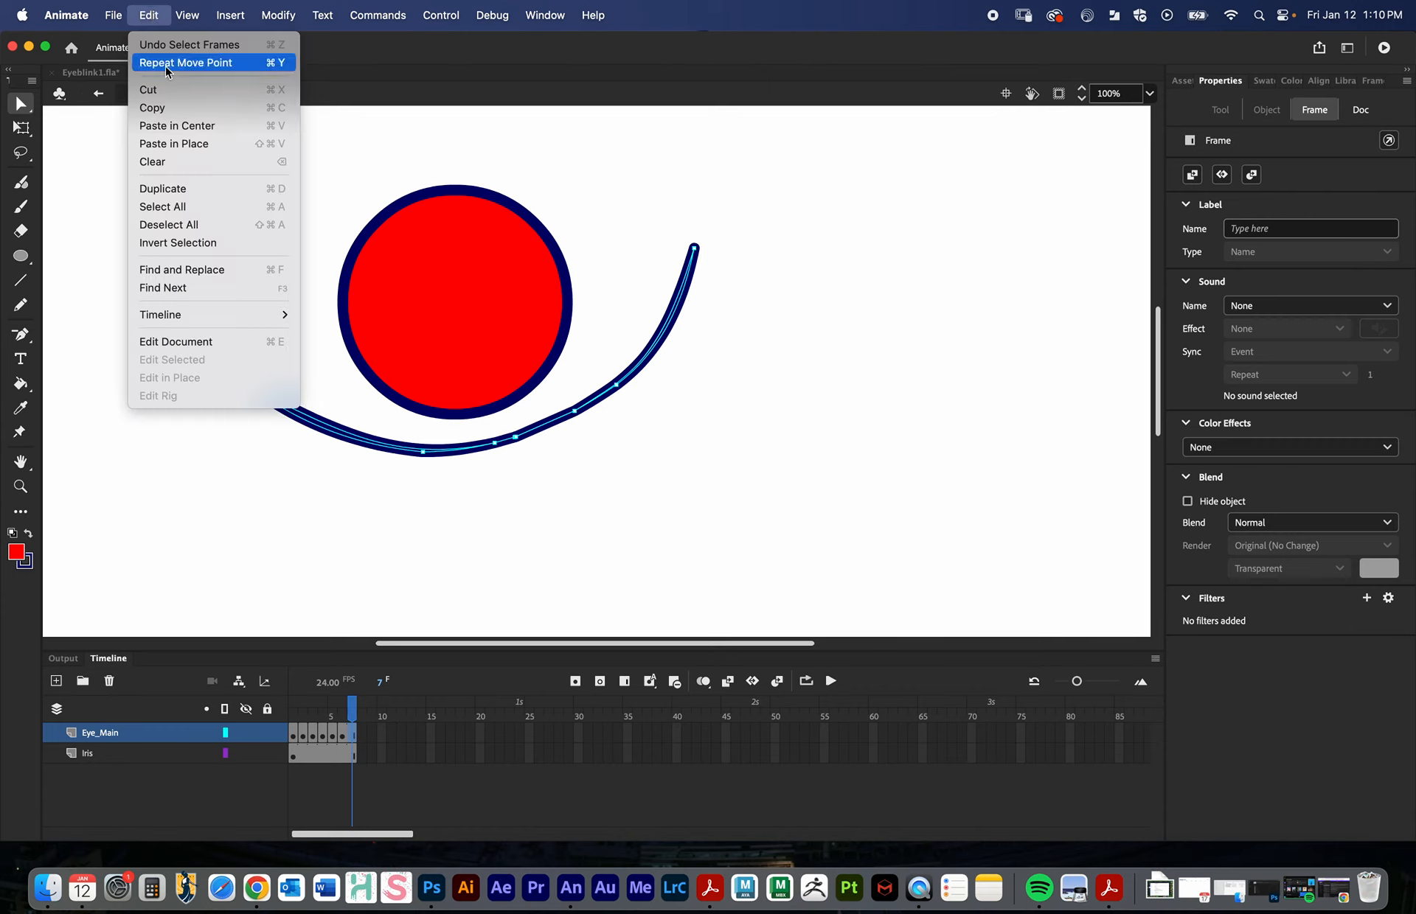
pyautogui.click(181, 146)
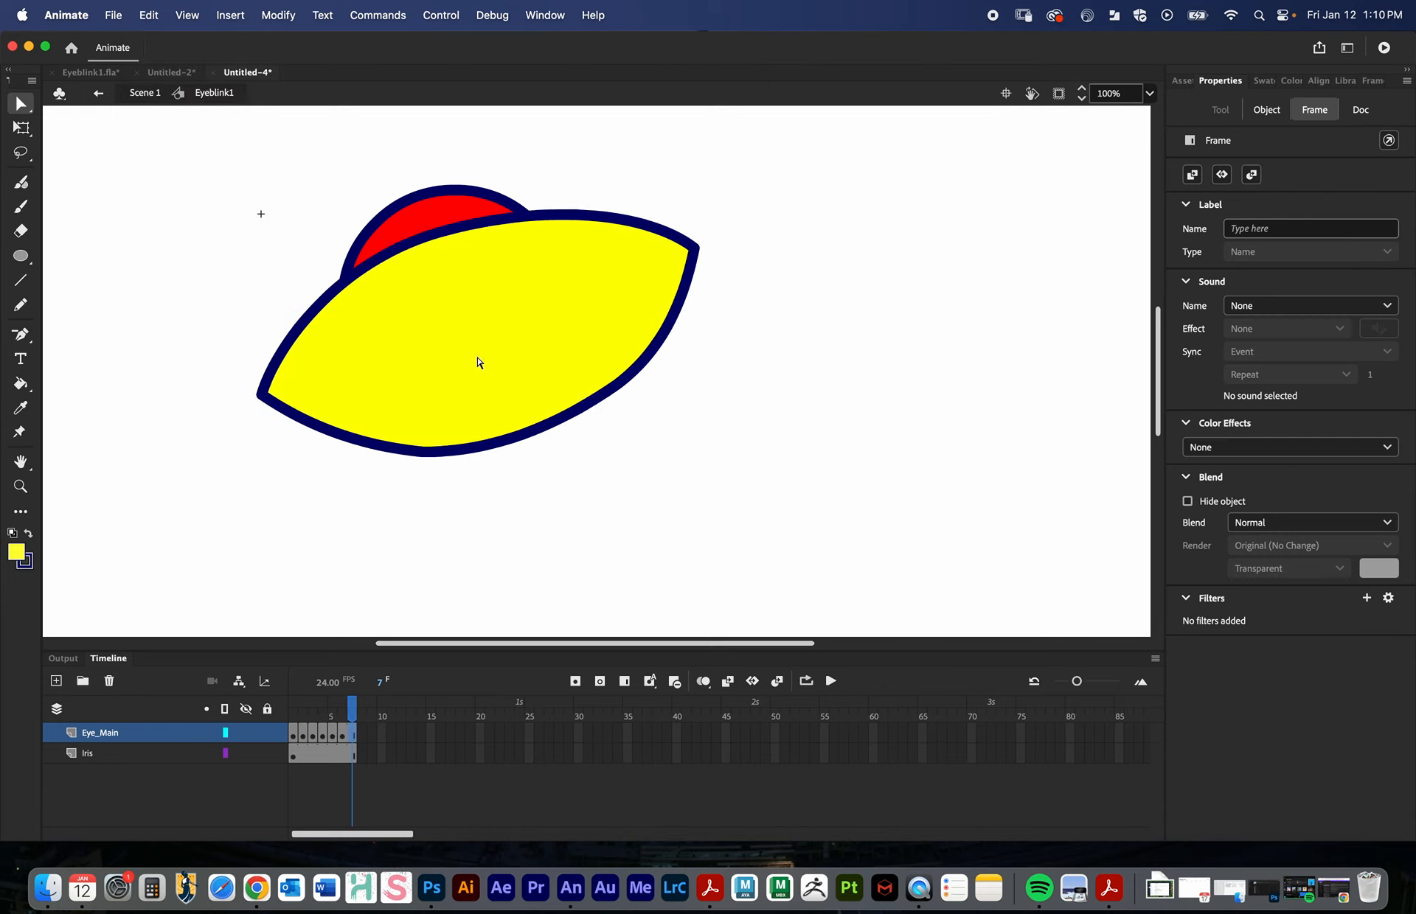
pyautogui.click(437, 264)
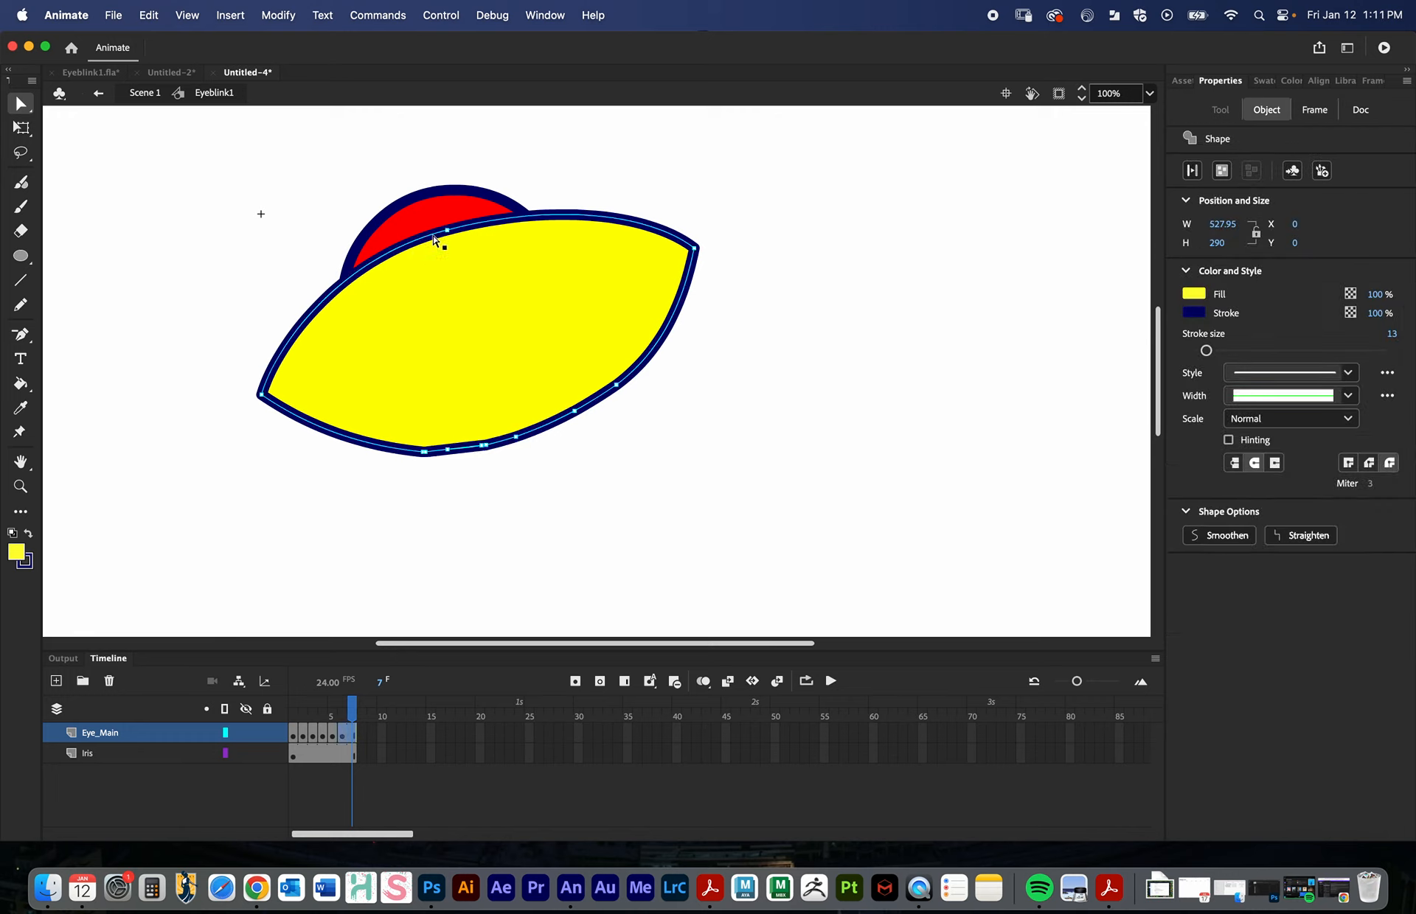
pyautogui.moveTo(449, 230); pyautogui.dragTo(439, 191)
pyautogui.click(275, 350)
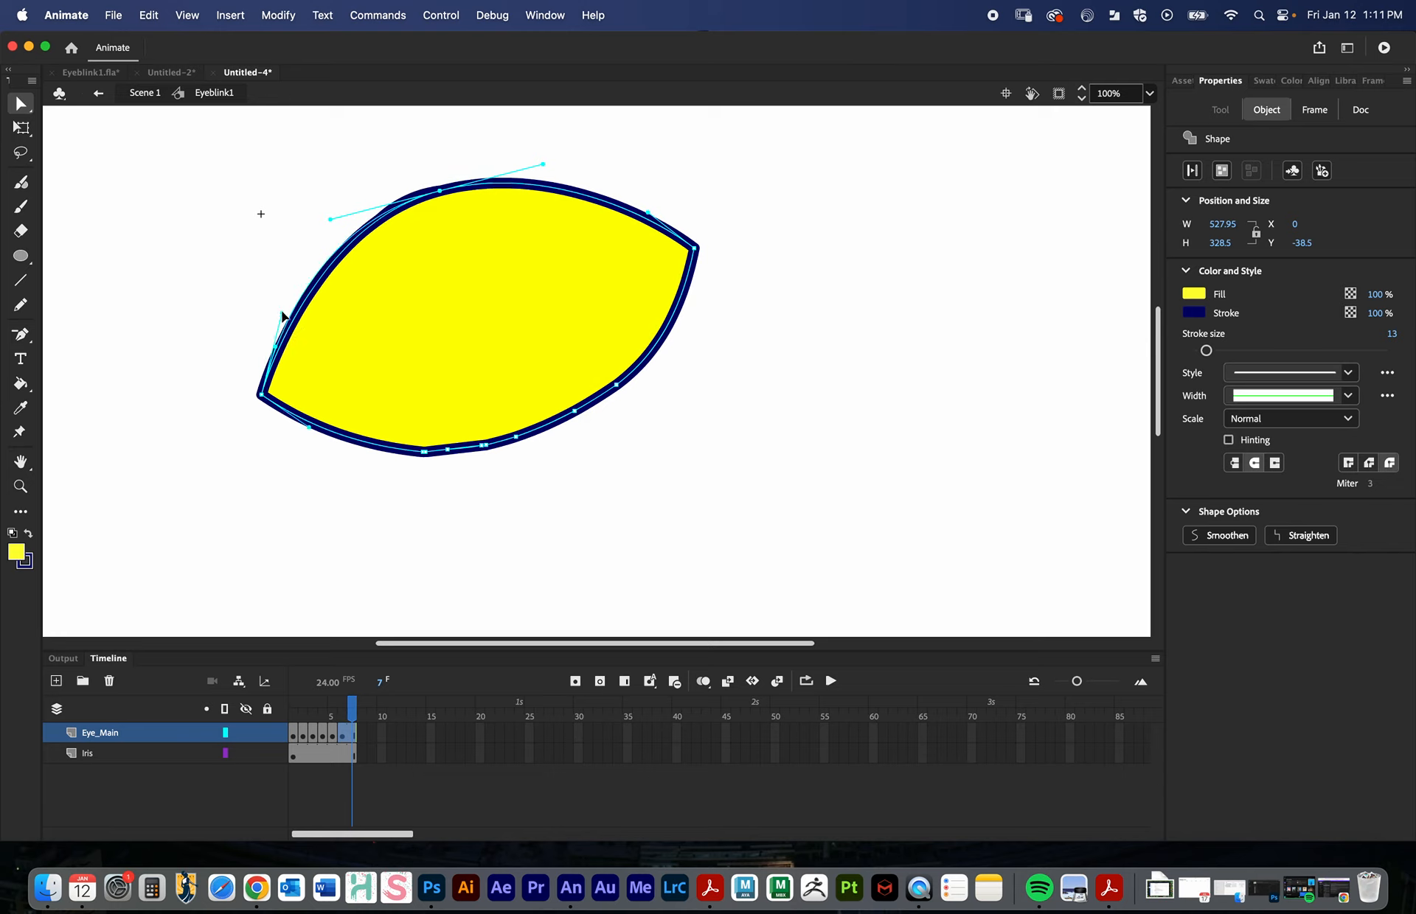
pyautogui.moveTo(648, 214); pyautogui.dragTo(640, 196)
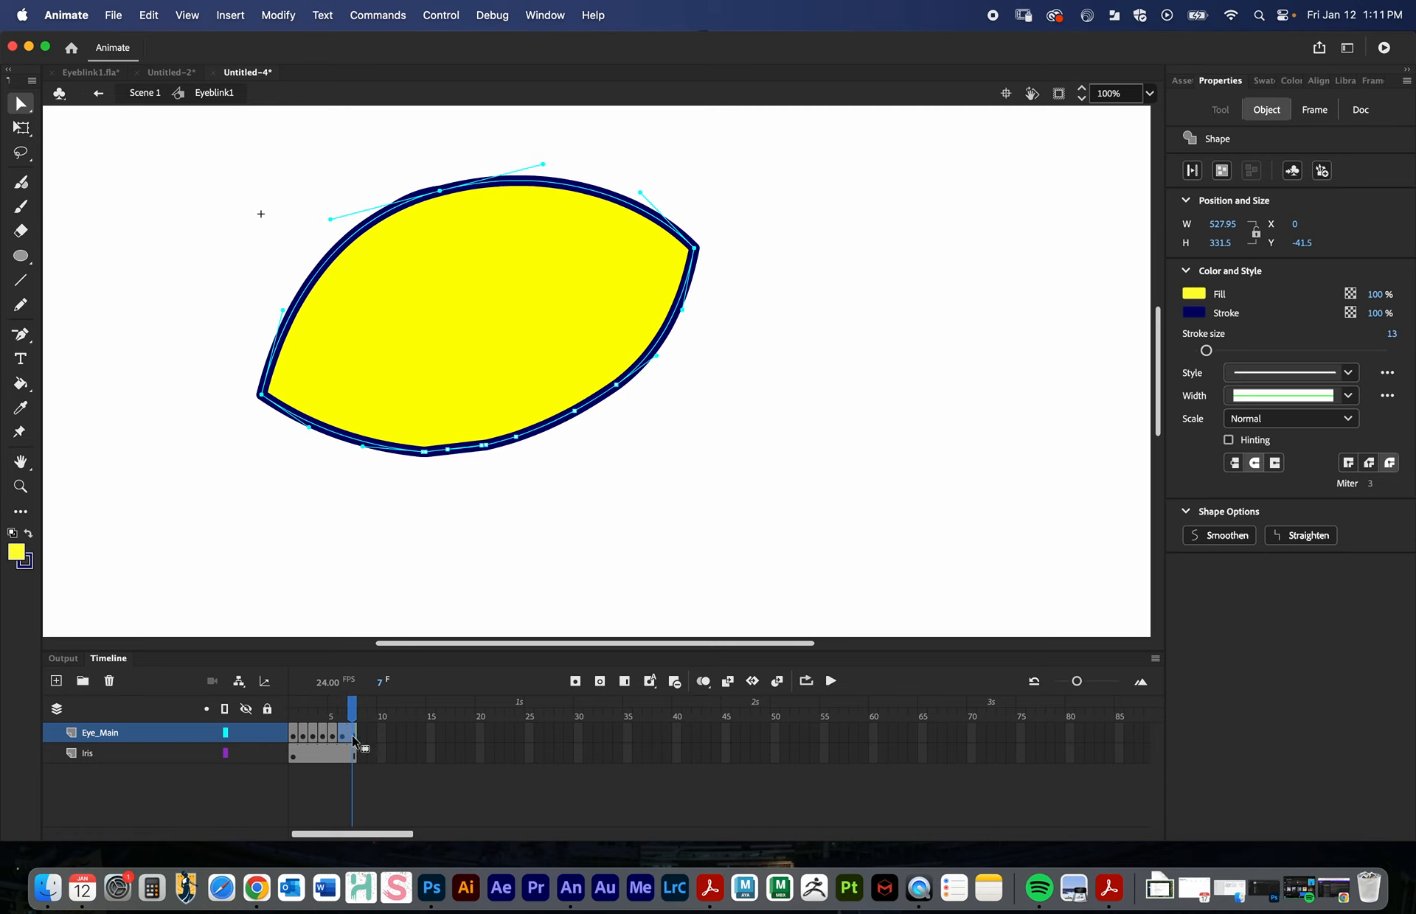
# - Undo the lid reshaping and the pasted eye shape at frame 7
pyautogui.press('super+z')
pyautogui.press('super+z')
pyautogui.press('super+z')
pyautogui.press('super+z')
pyautogui.press('super+z')
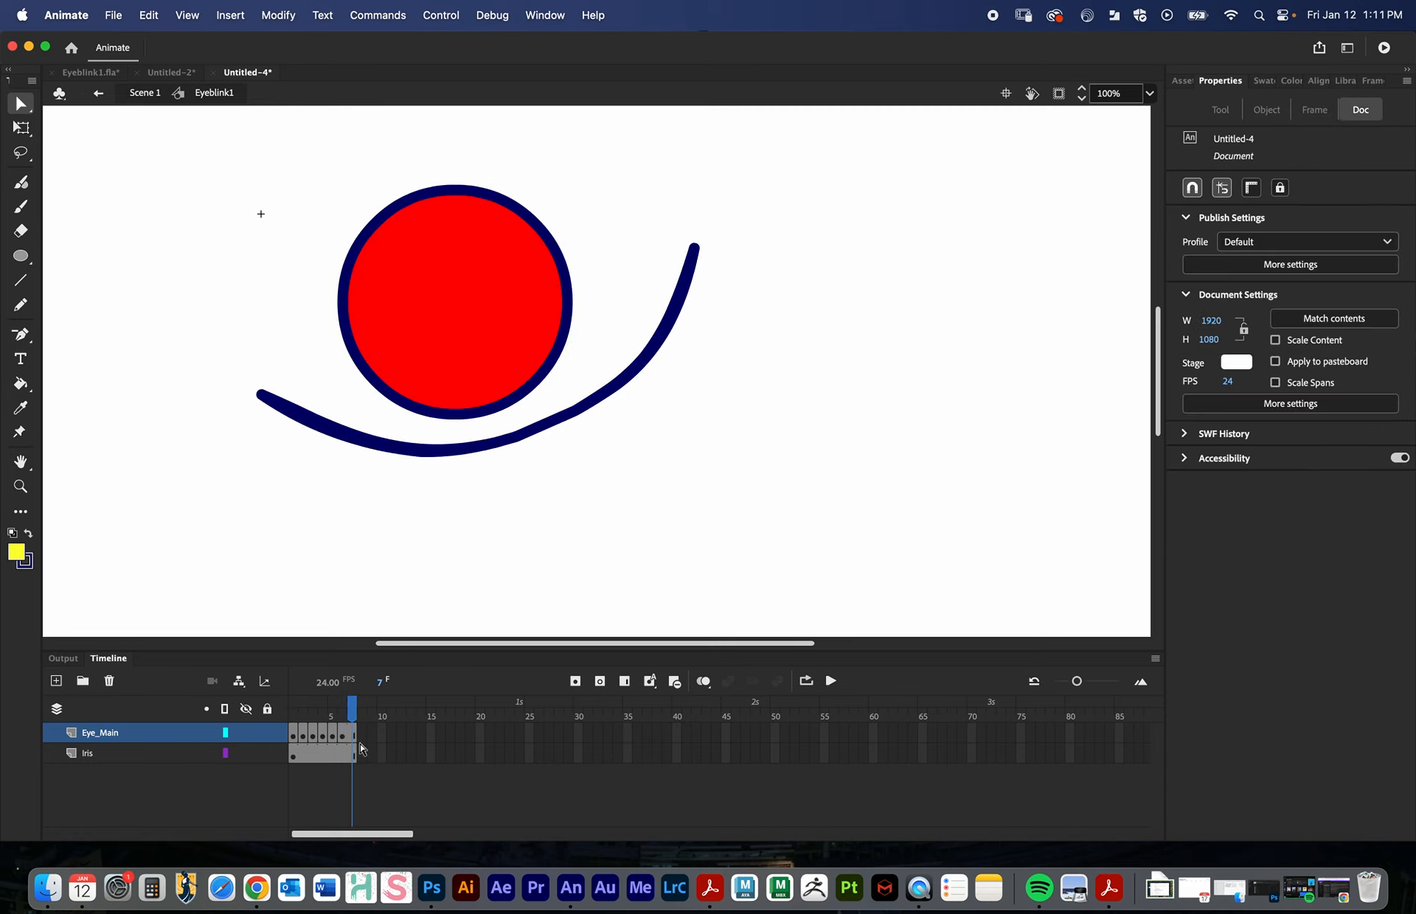
# - Insert a blank keyframe at frame 7 of Eye_Main and paste the frame 1 eye shape into it in place
pyautogui.click(353, 736)
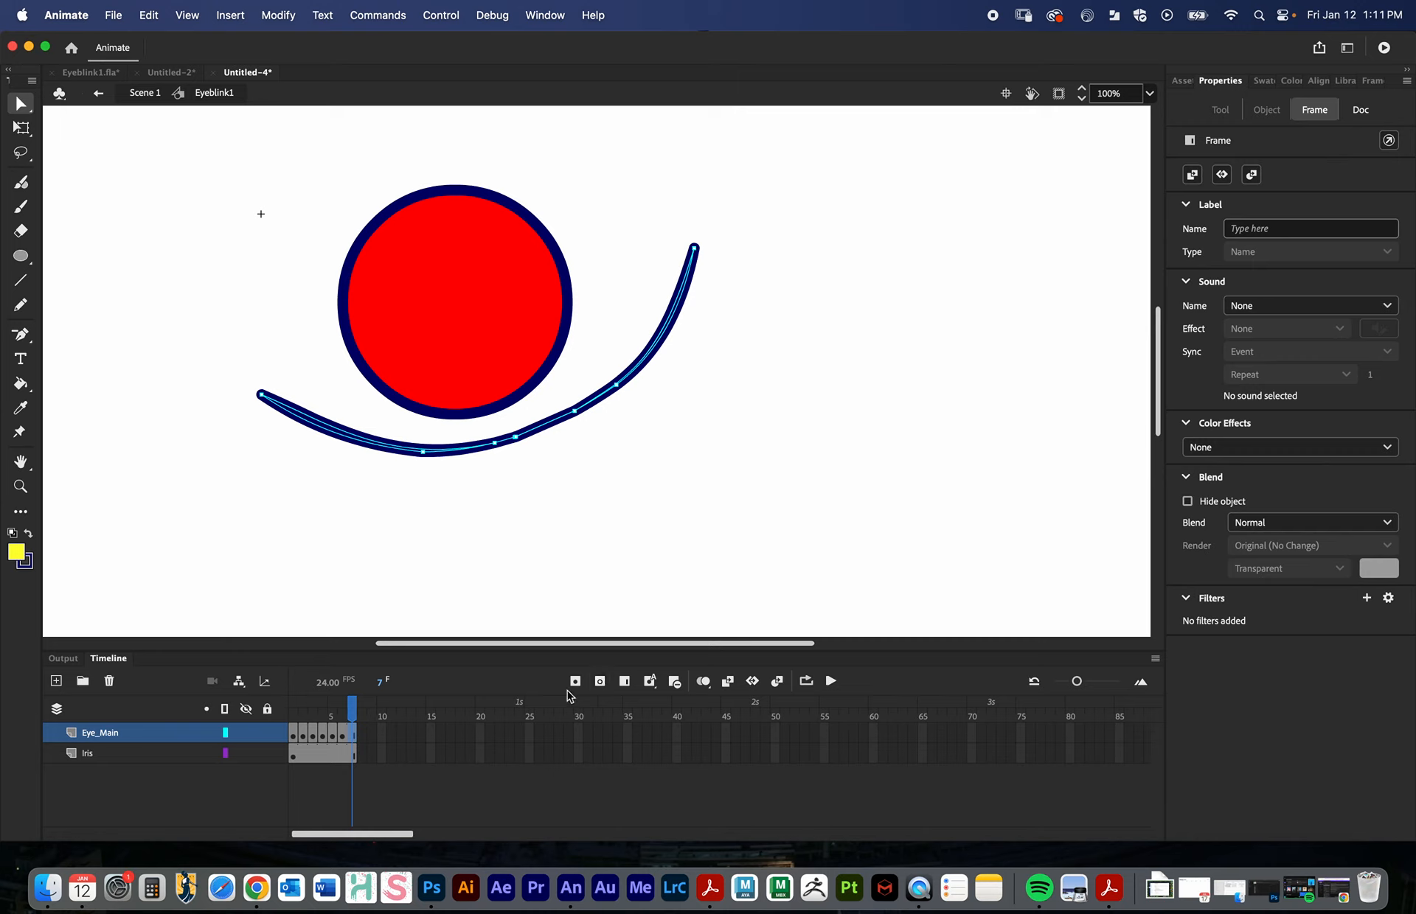
pyautogui.click(598, 684)
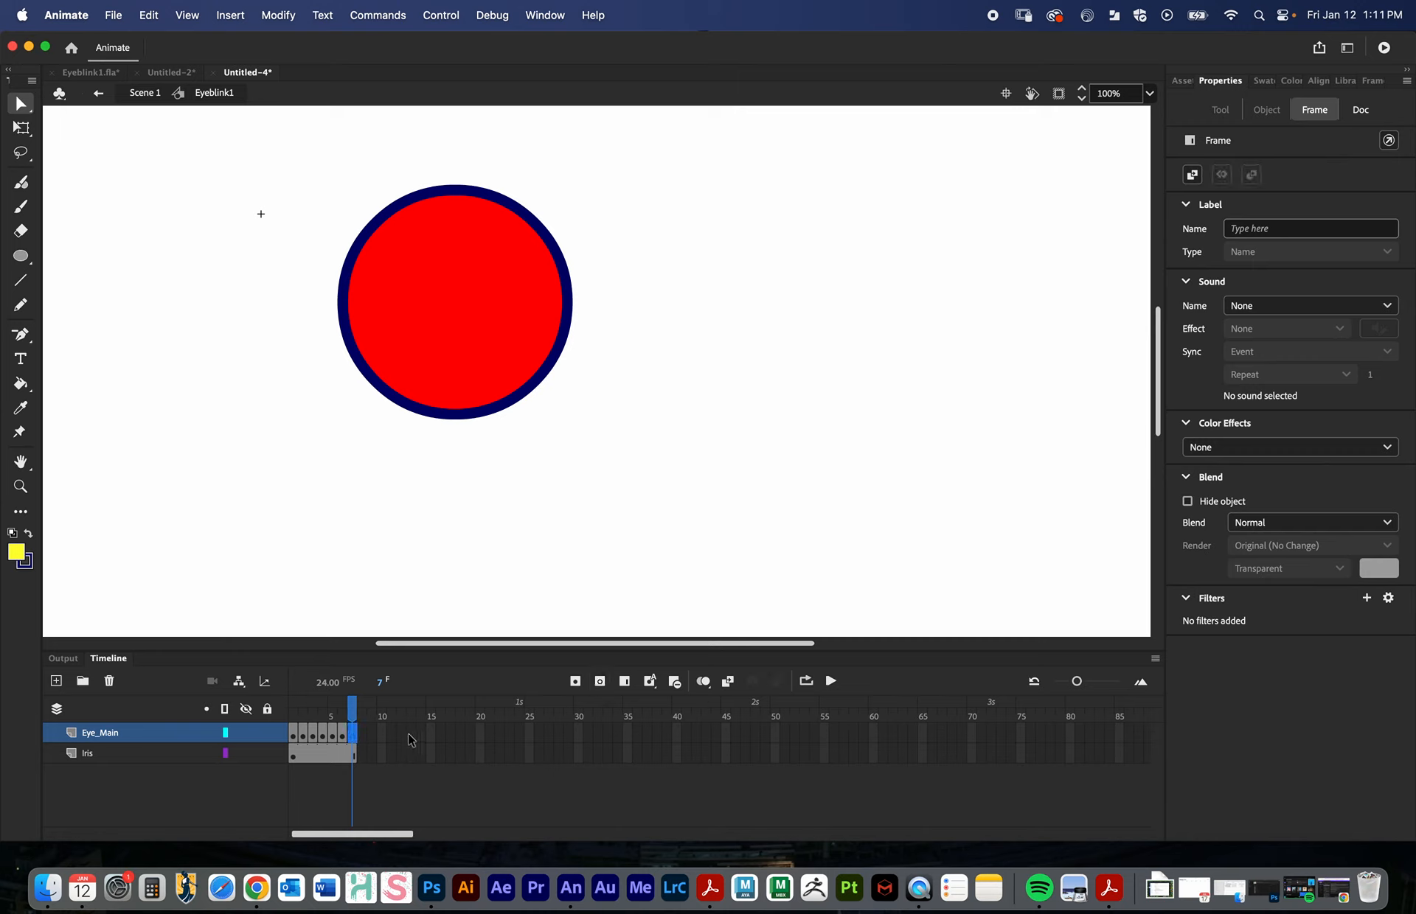
pyautogui.moveTo(353, 714); pyautogui.dragTo(294, 713)
pyautogui.click(292, 734)
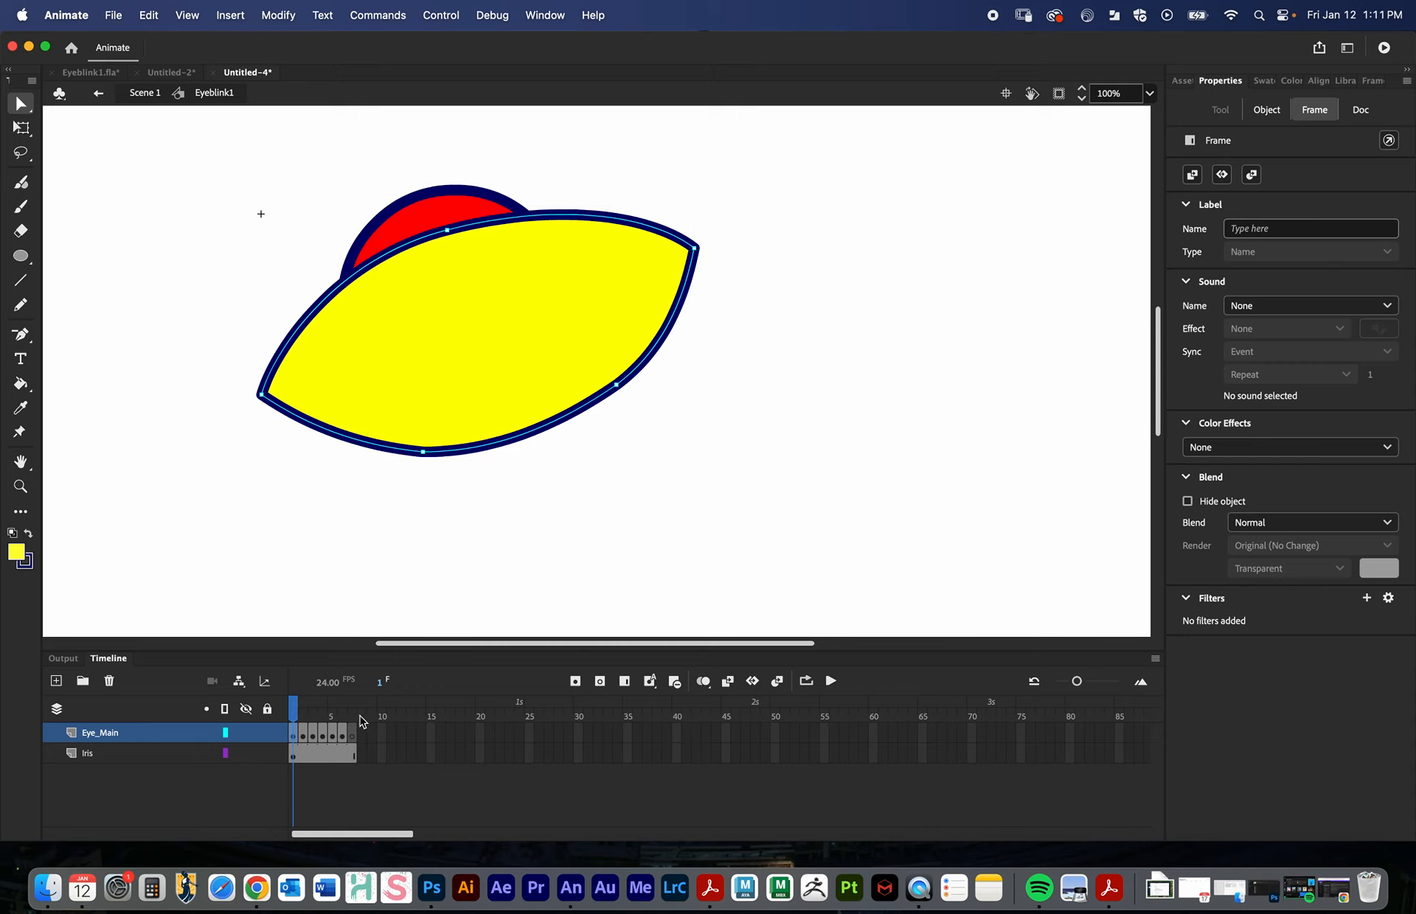
pyautogui.click(354, 735)
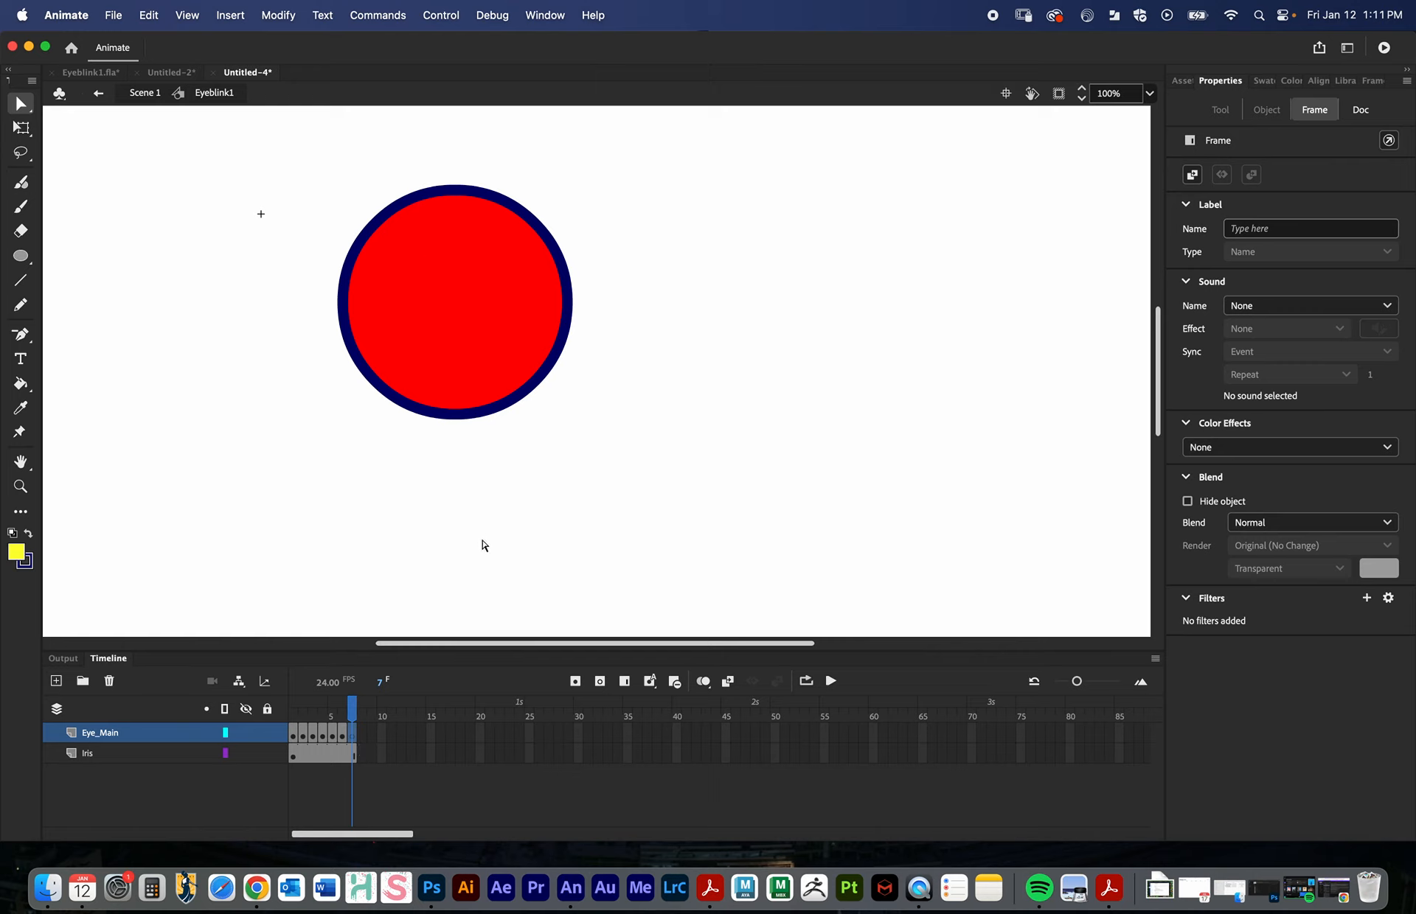
pyautogui.press('super+shift+v')
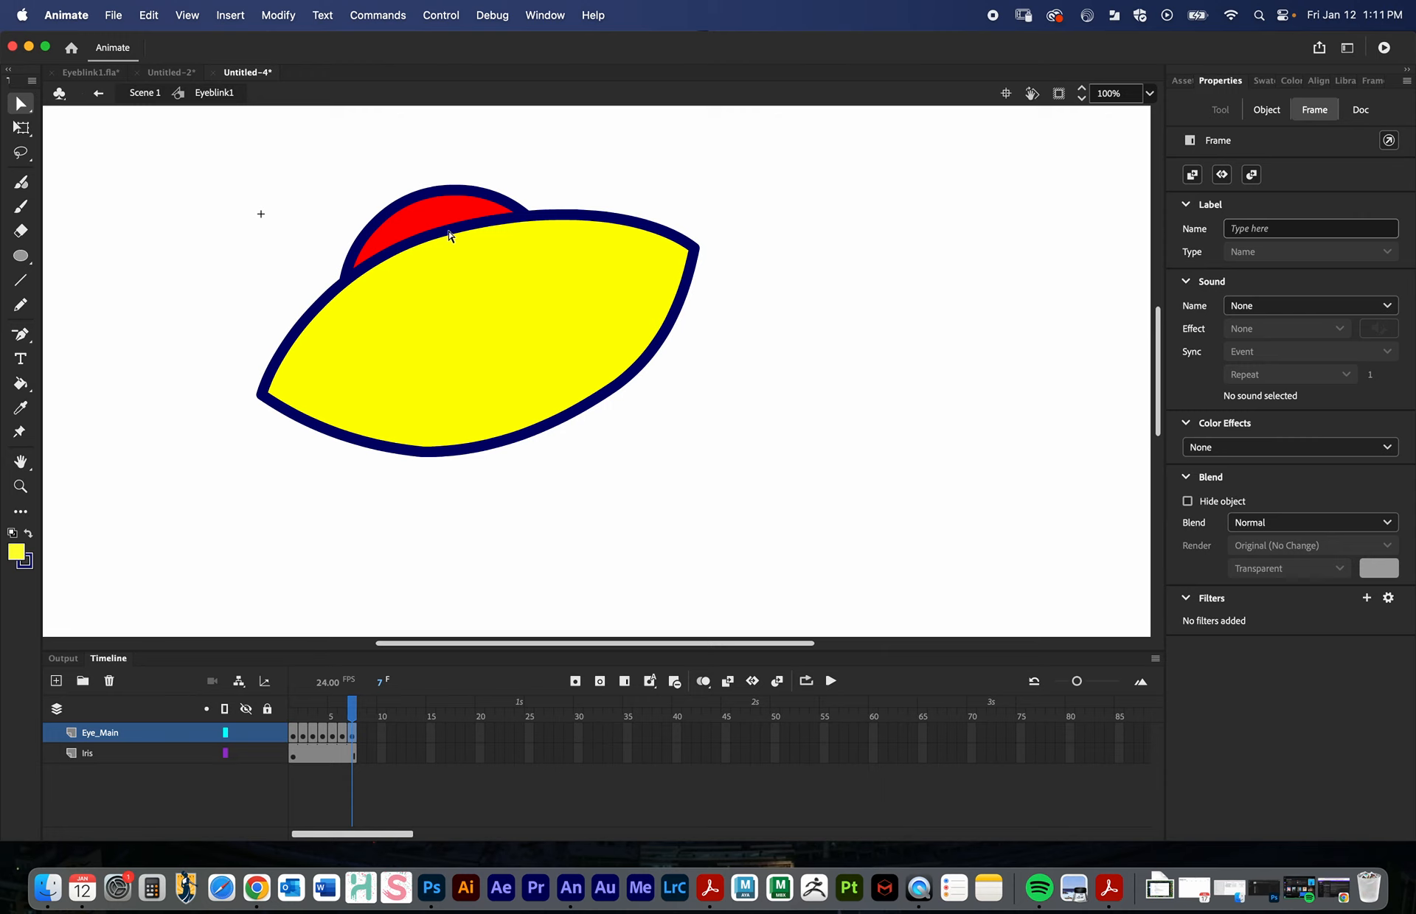
# - Raise the frame 7 upper lid's middle point above the iris and arch the curves at both eye corners into a wide-open eye
pyautogui.click(440, 236)
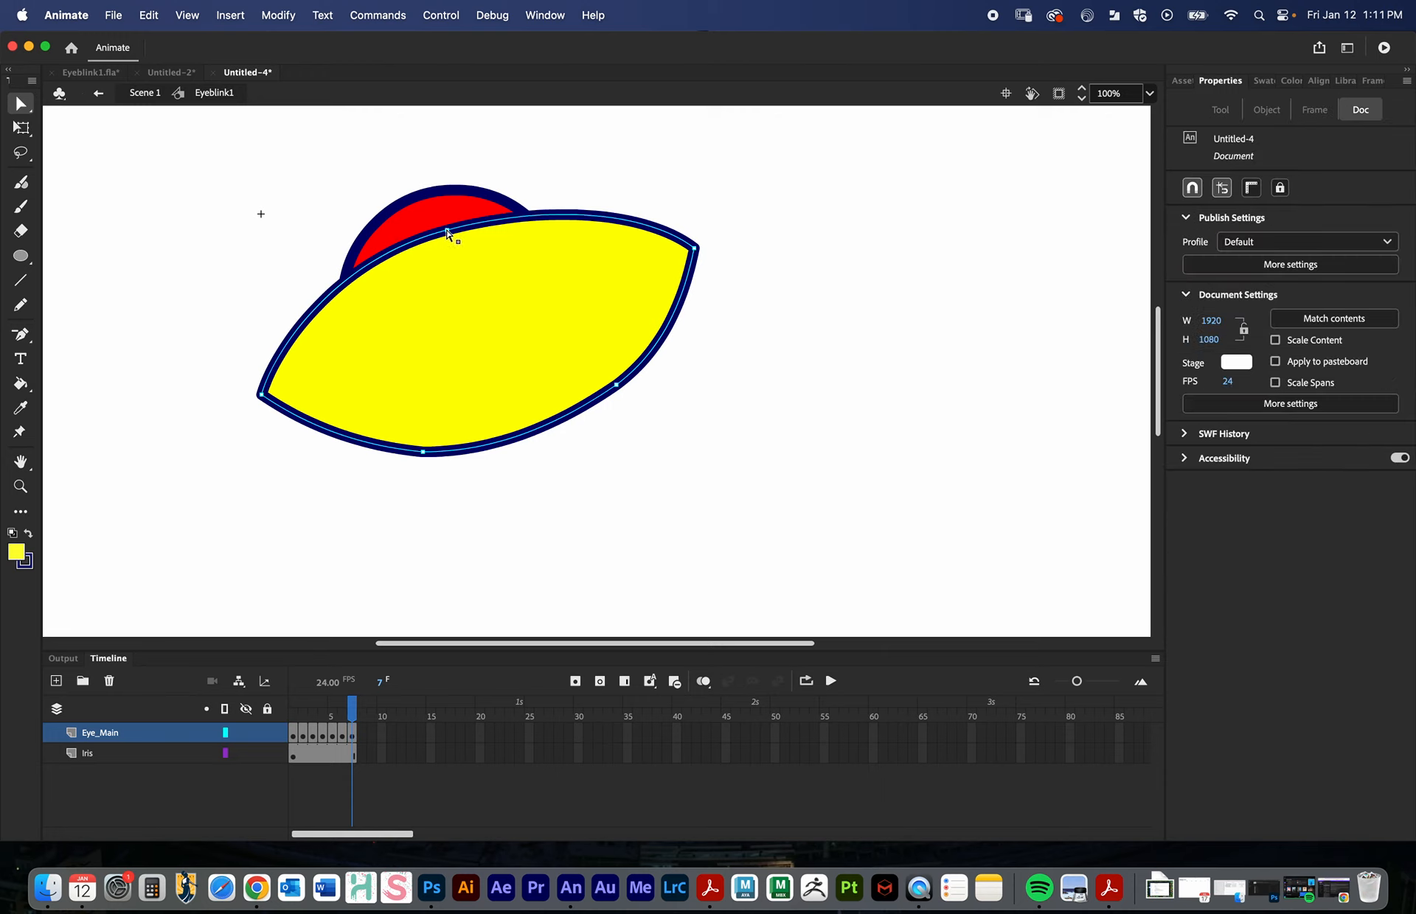
pyautogui.moveTo(446, 233); pyautogui.dragTo(434, 172)
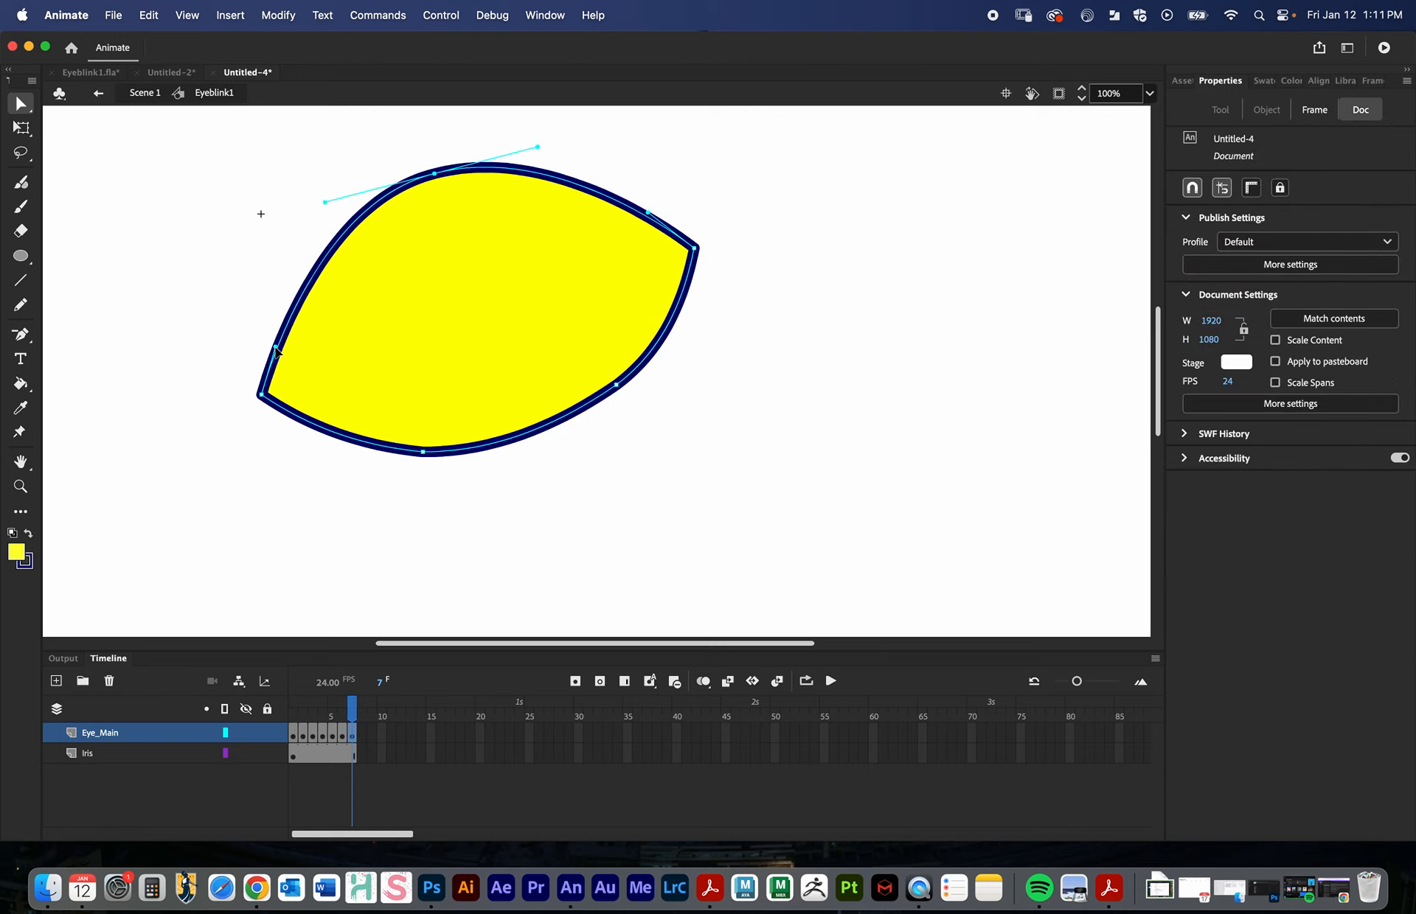
pyautogui.moveTo(276, 349)
pyautogui.mouseDown()
pyautogui.moveTo(277, 317)
pyautogui.moveTo(274, 332)
pyautogui.mouseUp()
pyautogui.press('super+z')
pyautogui.moveTo(648, 214); pyautogui.dragTo(630, 193)
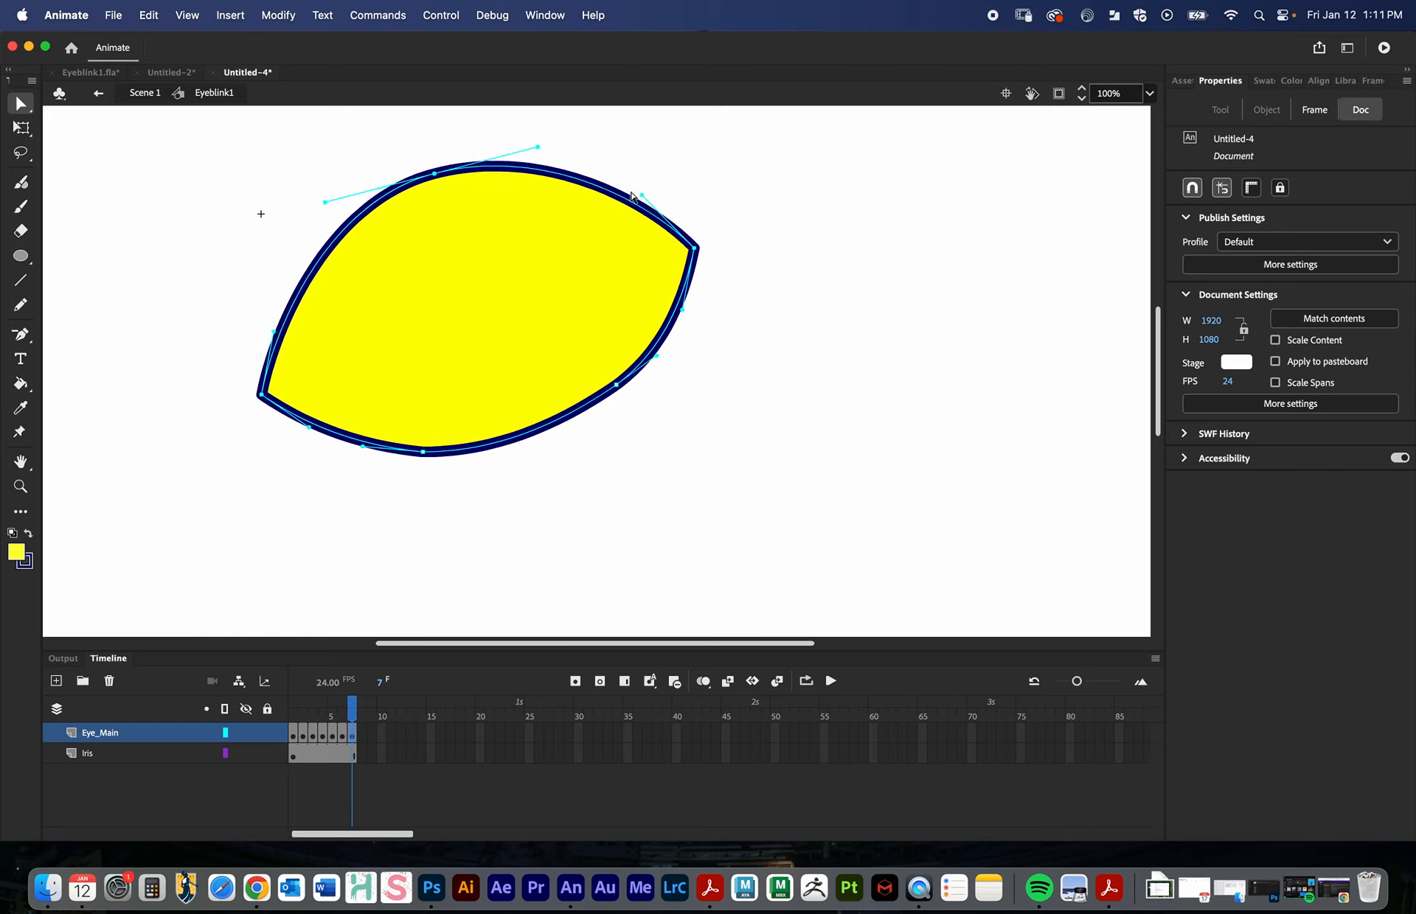
pyautogui.press('v')
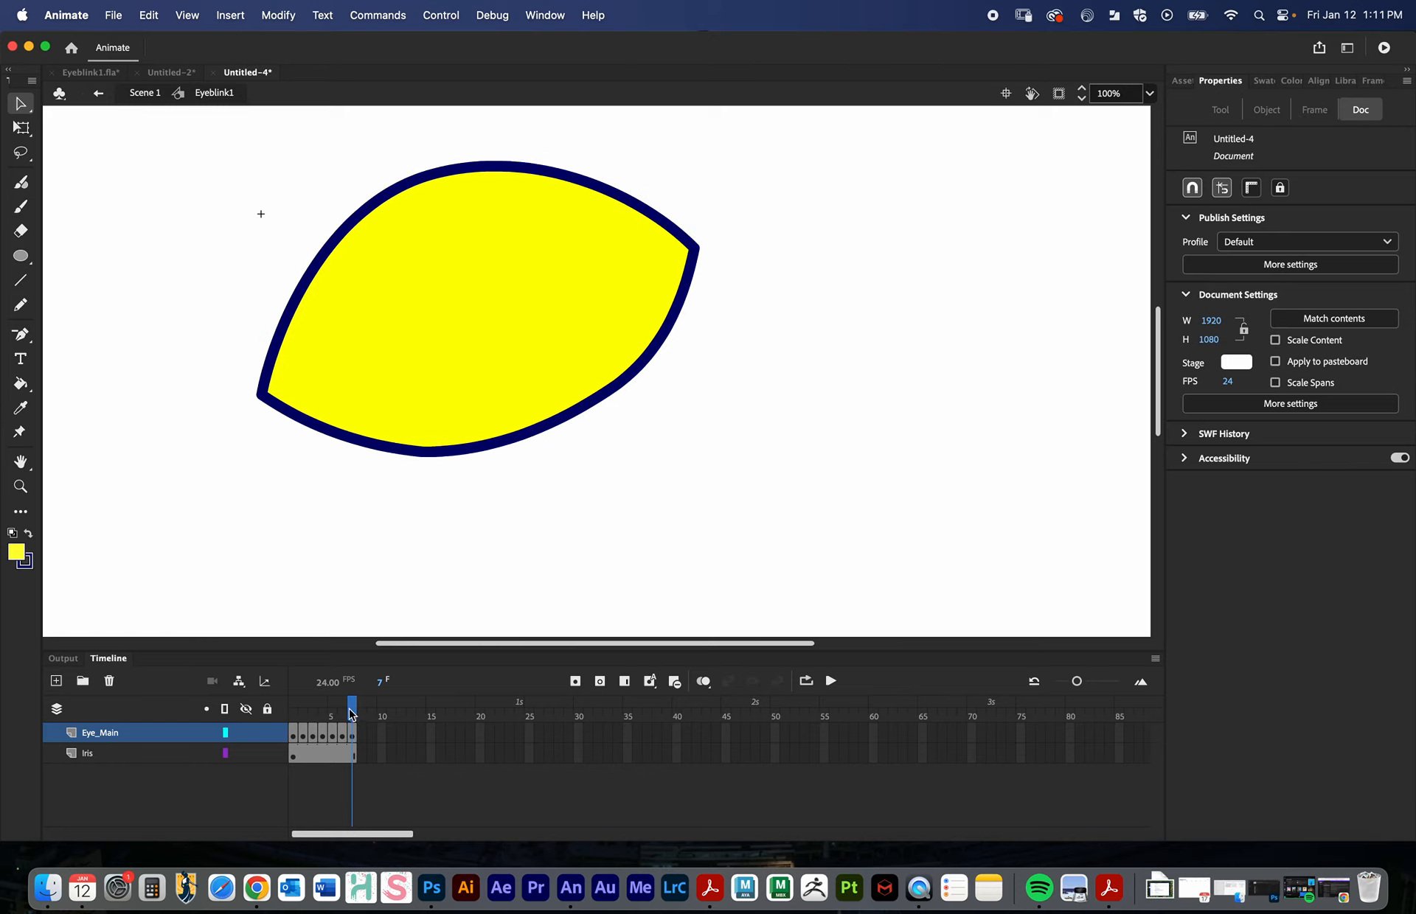
pyautogui.moveTo(352, 710); pyautogui.dragTo(264, 735)
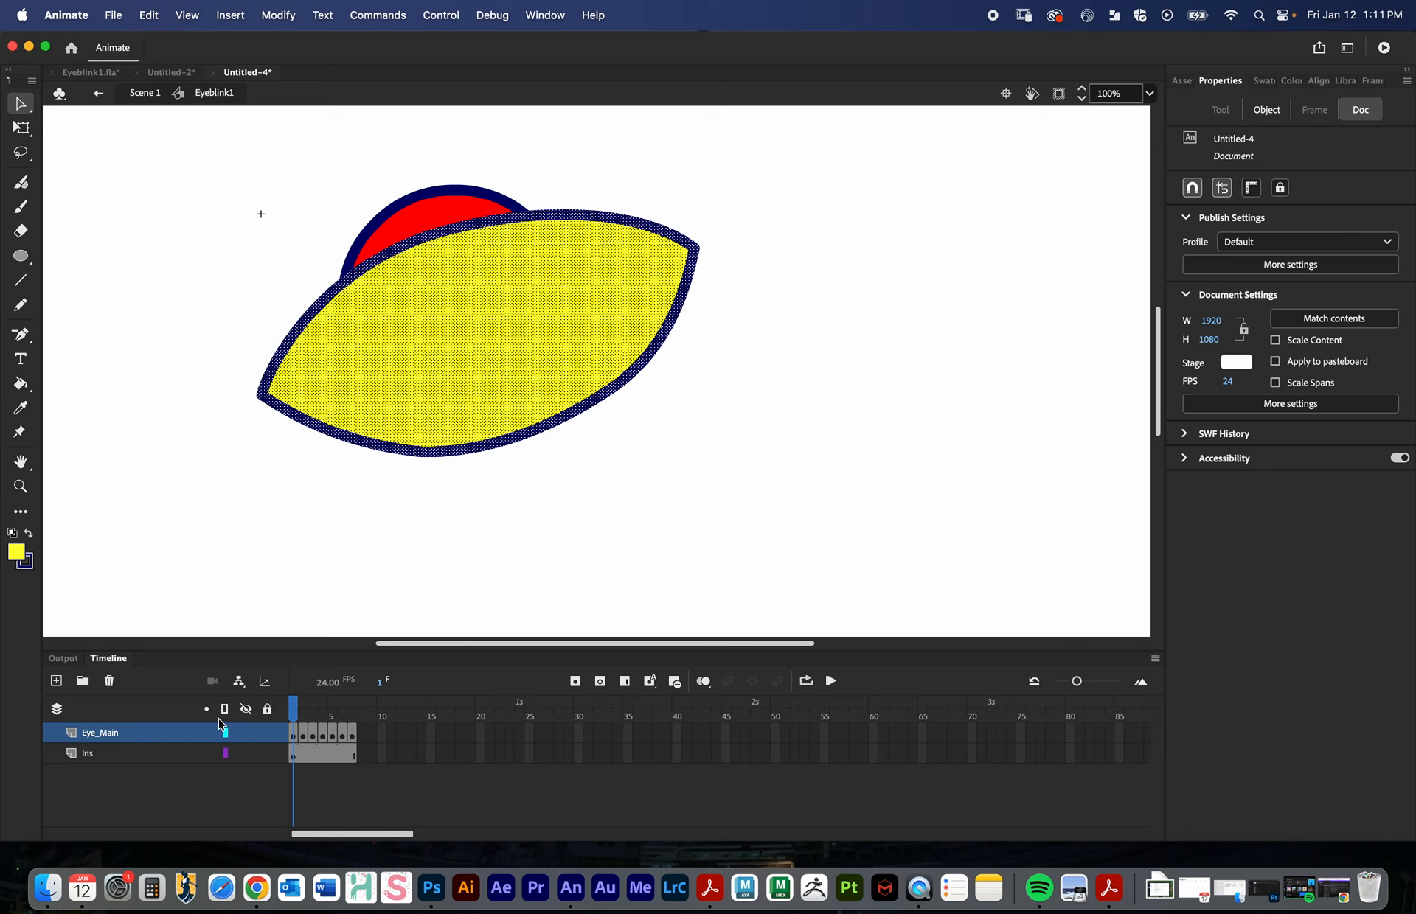
# - Preview Eye_Main as a mask over the Iris layer and undo the mask
pyautogui.rightClick(113, 732)
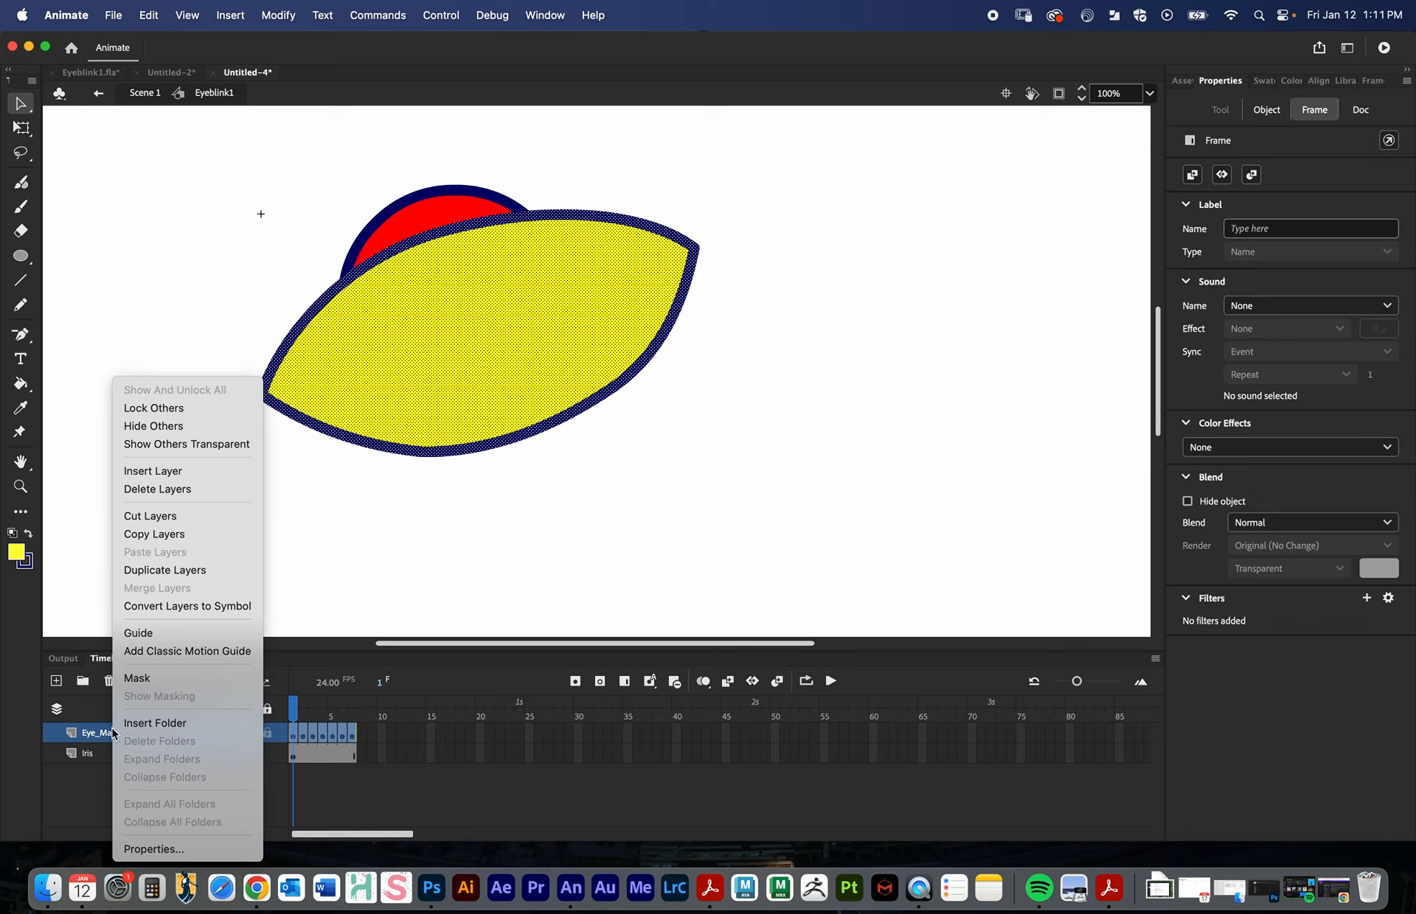
pyautogui.click(144, 675)
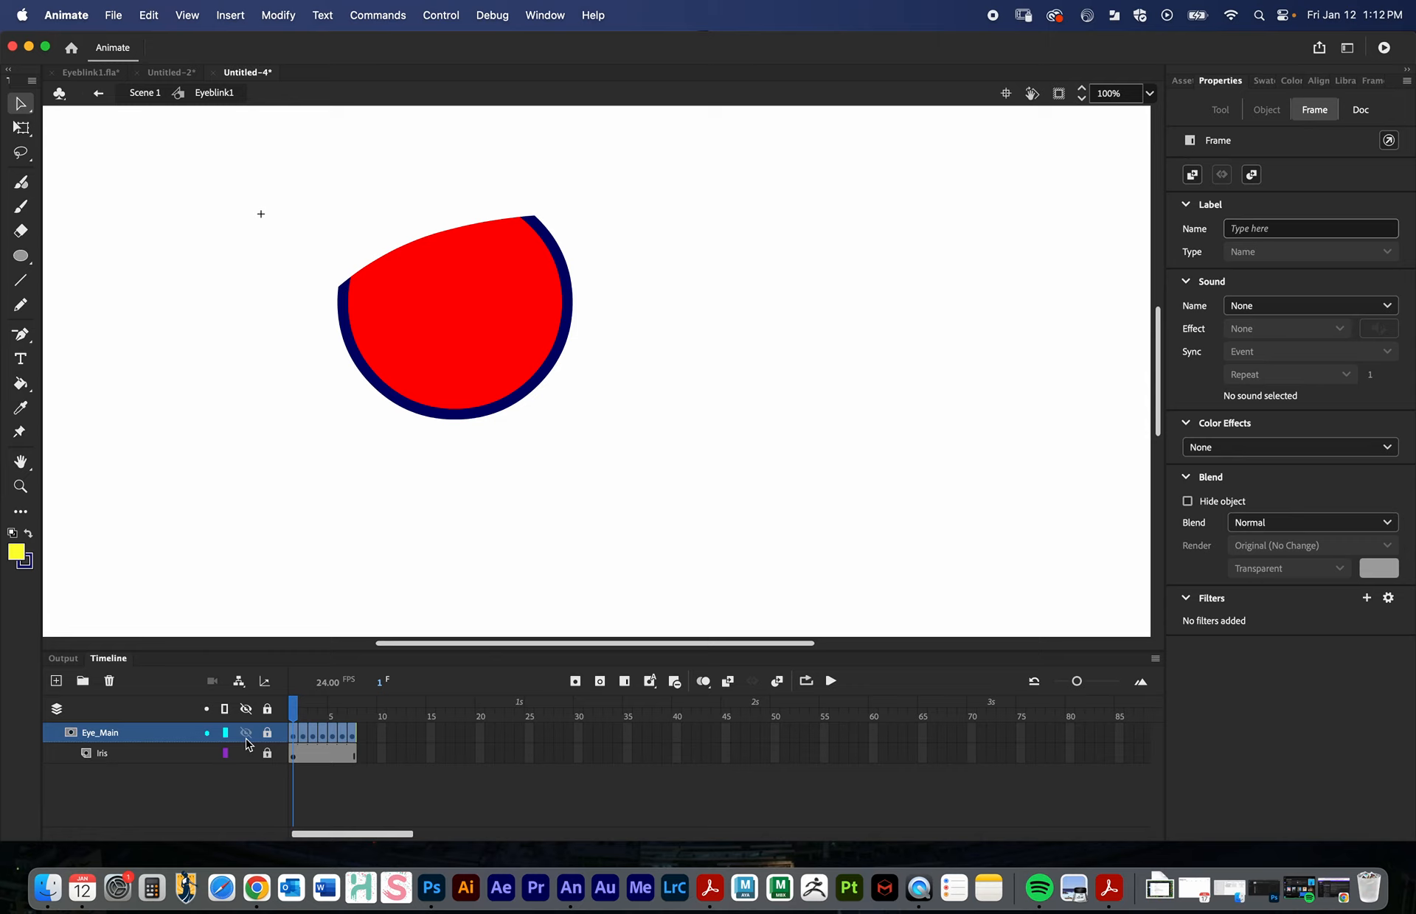
pyautogui.moveTo(317, 708); pyautogui.dragTo(287, 708)
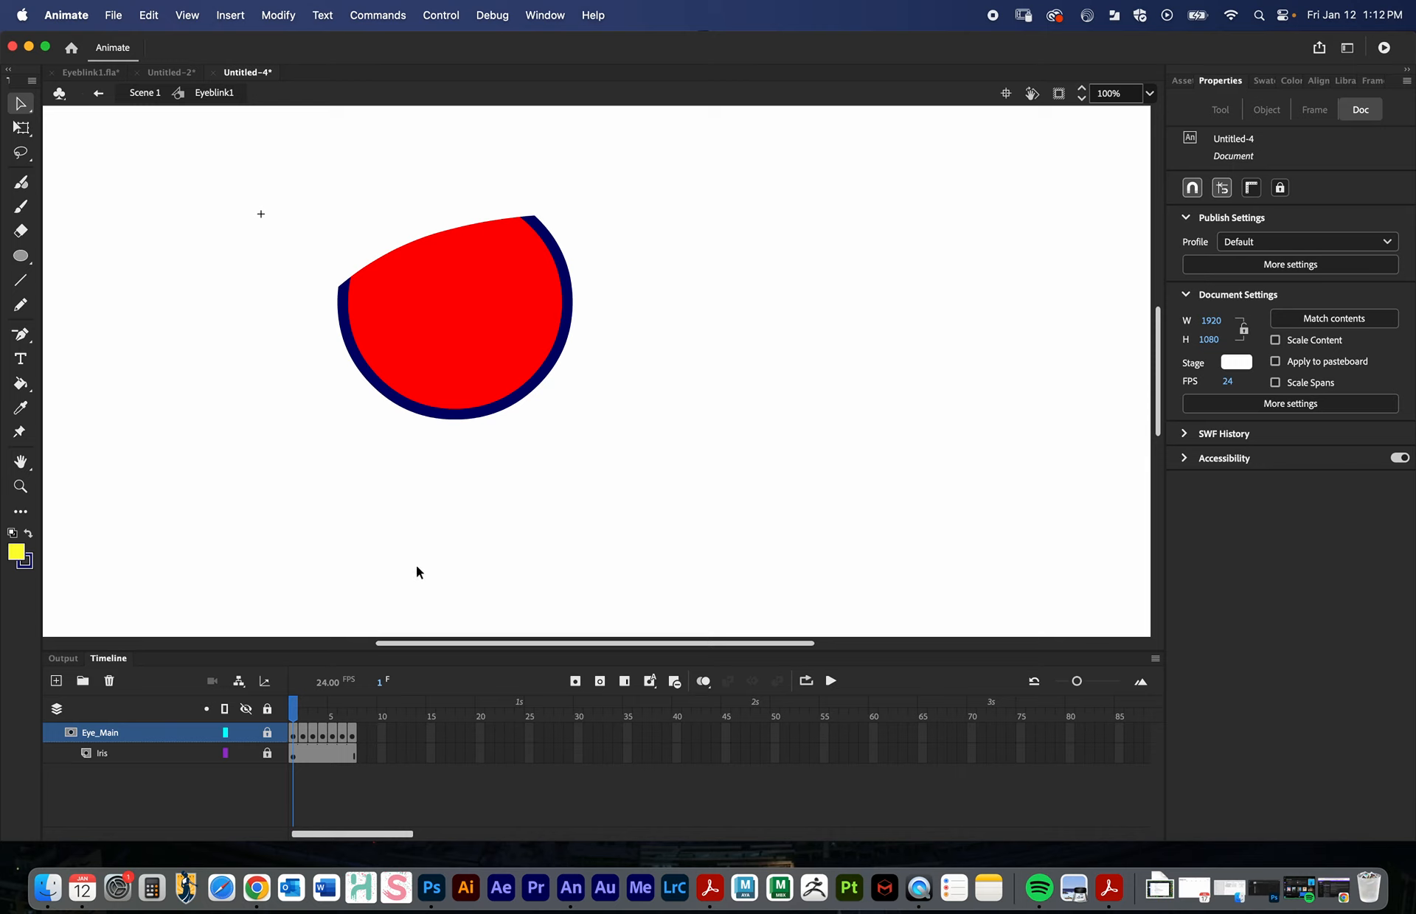
pyautogui.press('super+z')
pyautogui.press('super+z')
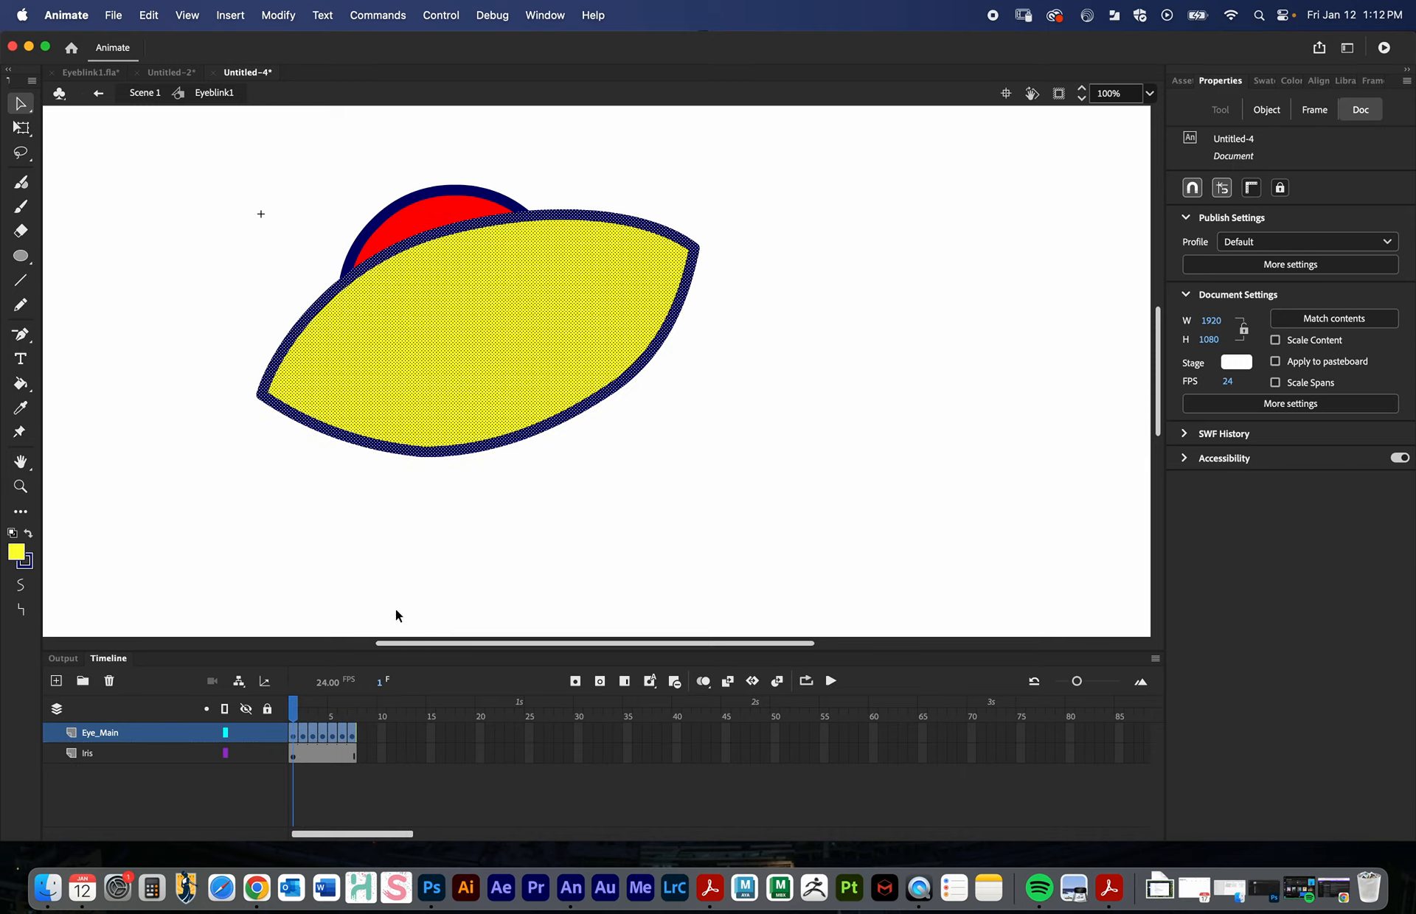
pyautogui.click(413, 794)
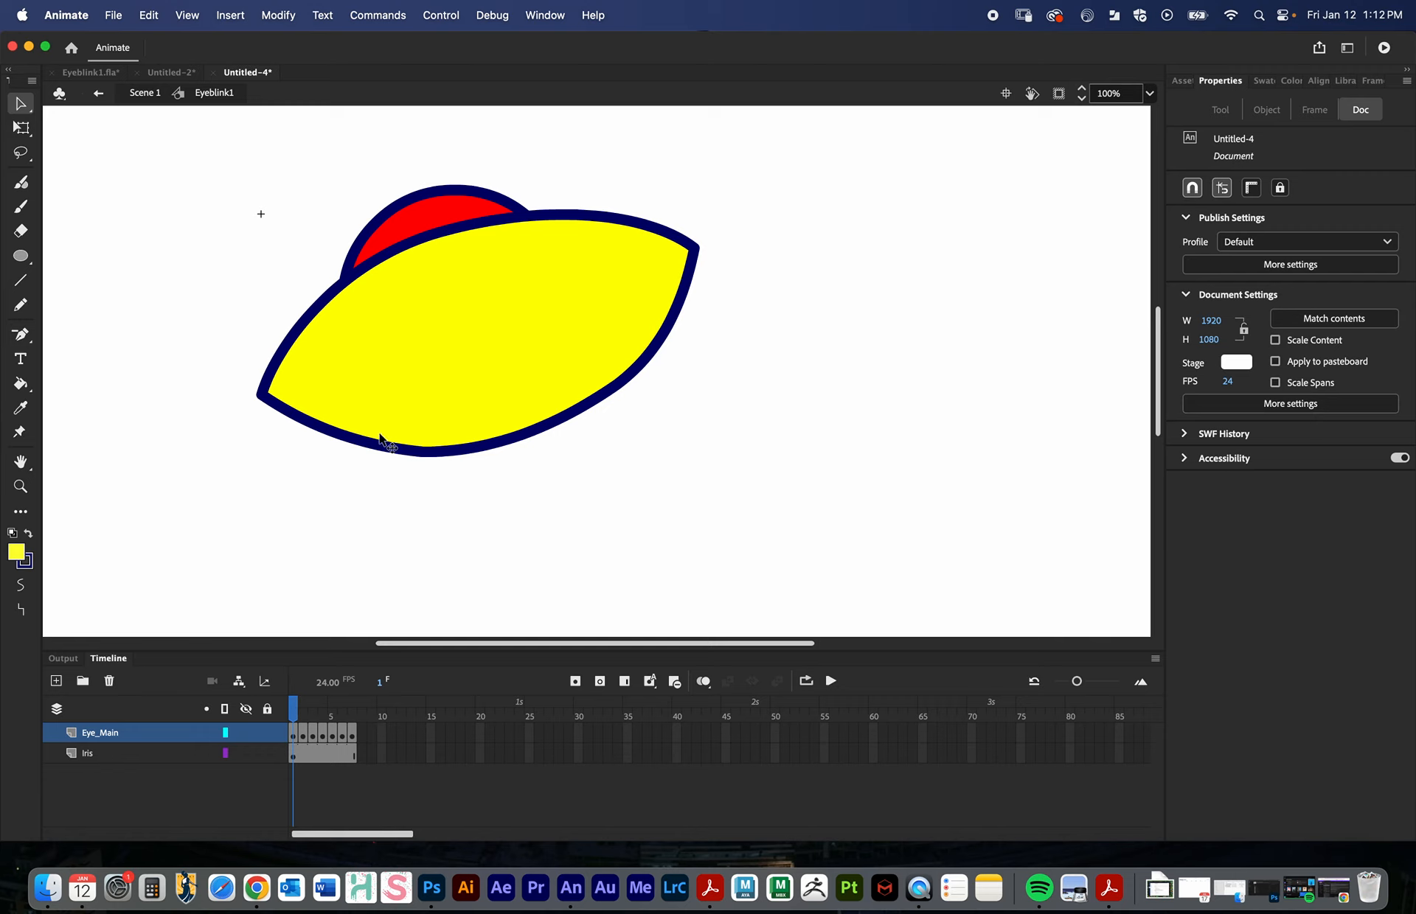
# - Turn the Eye_Main layer into a mask for the Iris layer
pyautogui.rightClick(126, 735)
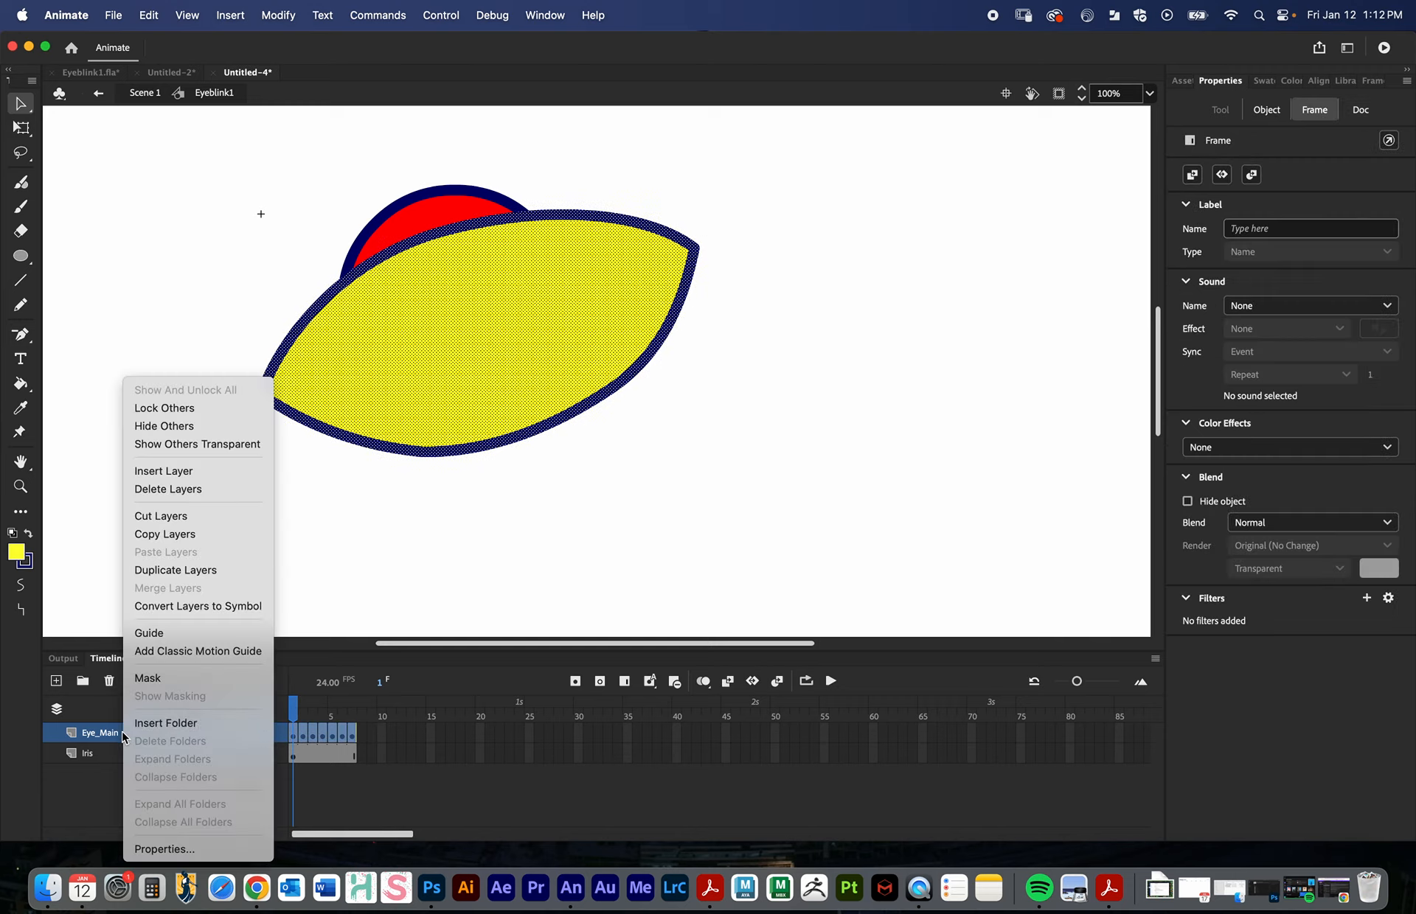
pyautogui.click(151, 677)
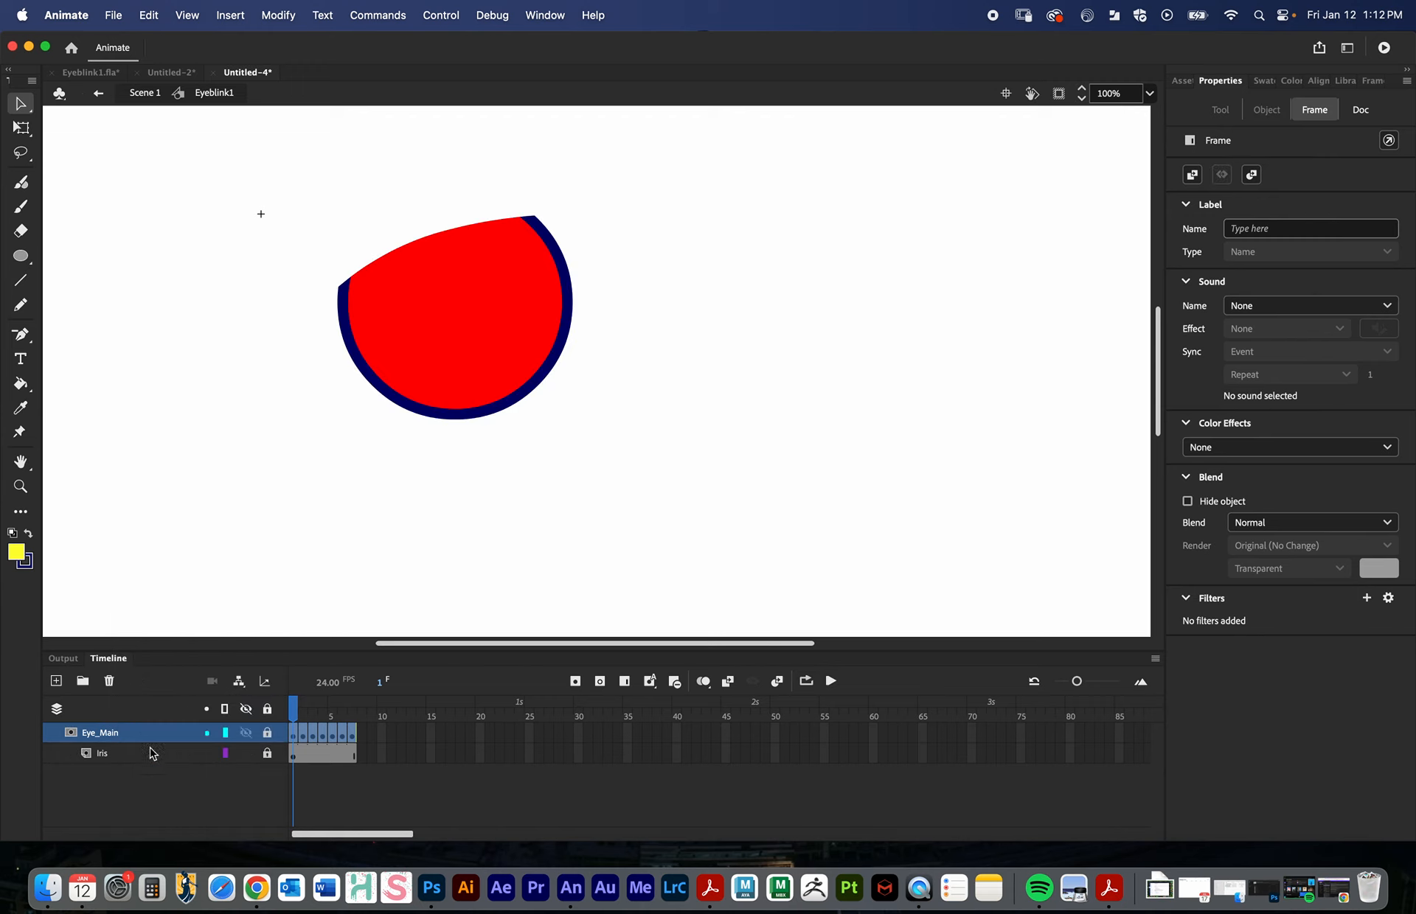
pyautogui.click(145, 796)
# - Duplicate the Eye_Main mask layer and turn the copy back into an ordinary, unlocked layer
pyautogui.click(107, 734)
pyautogui.rightClick(110, 735)
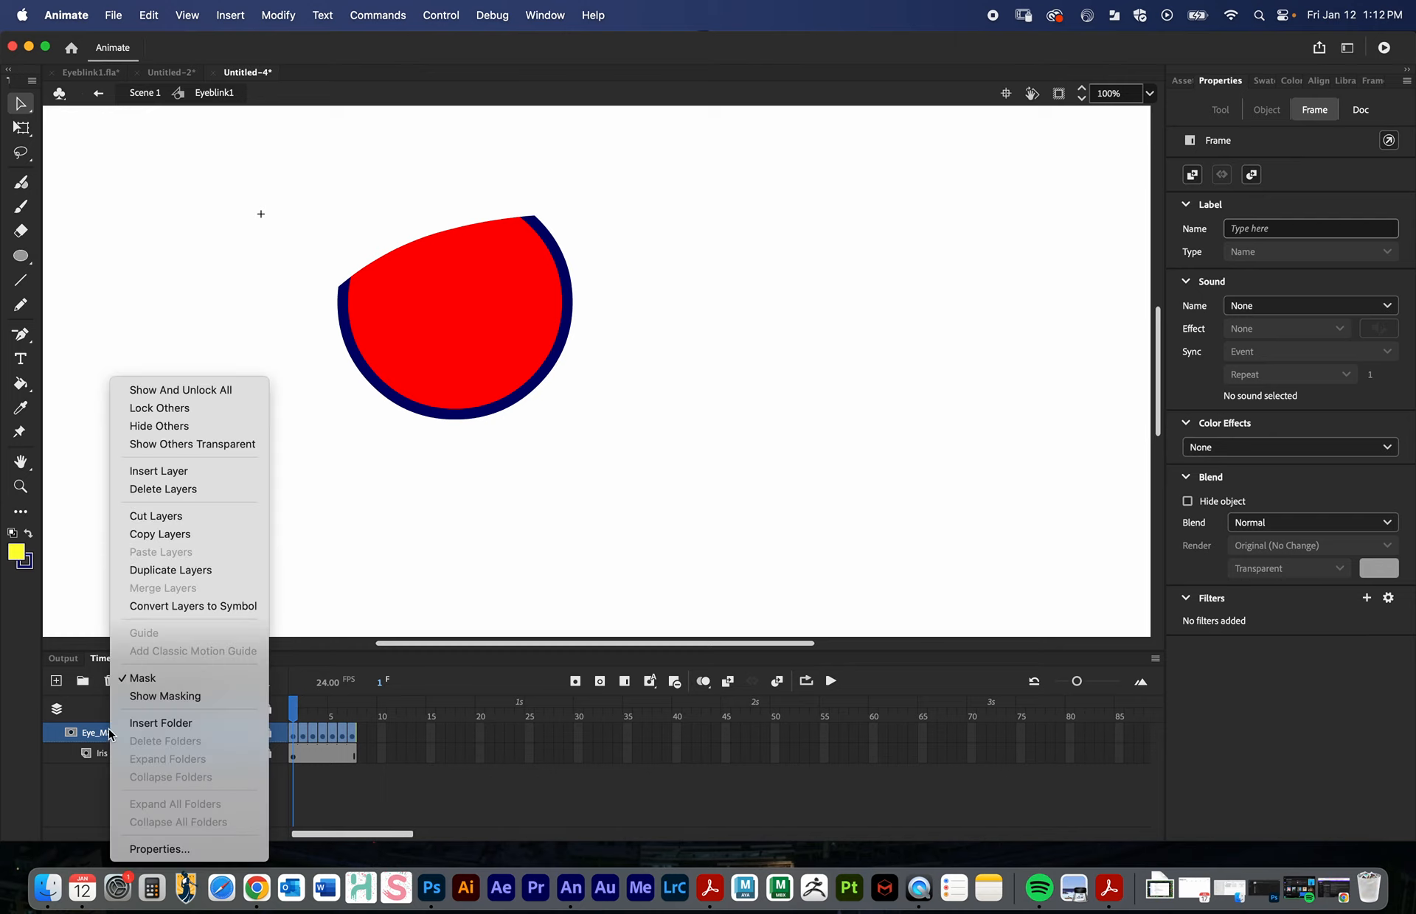
pyautogui.click(177, 569)
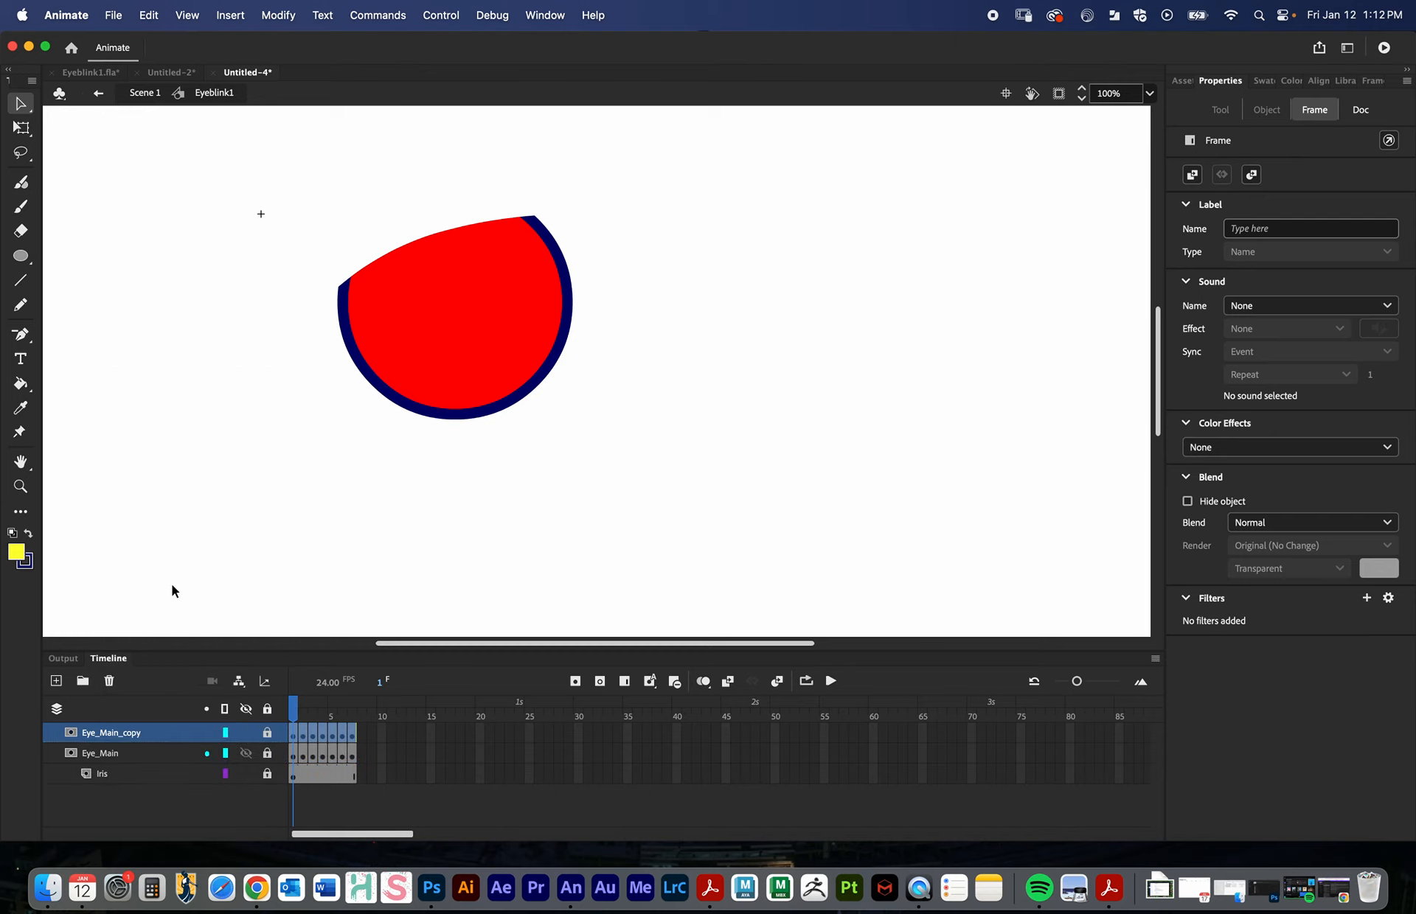
pyautogui.rightClick(106, 734)
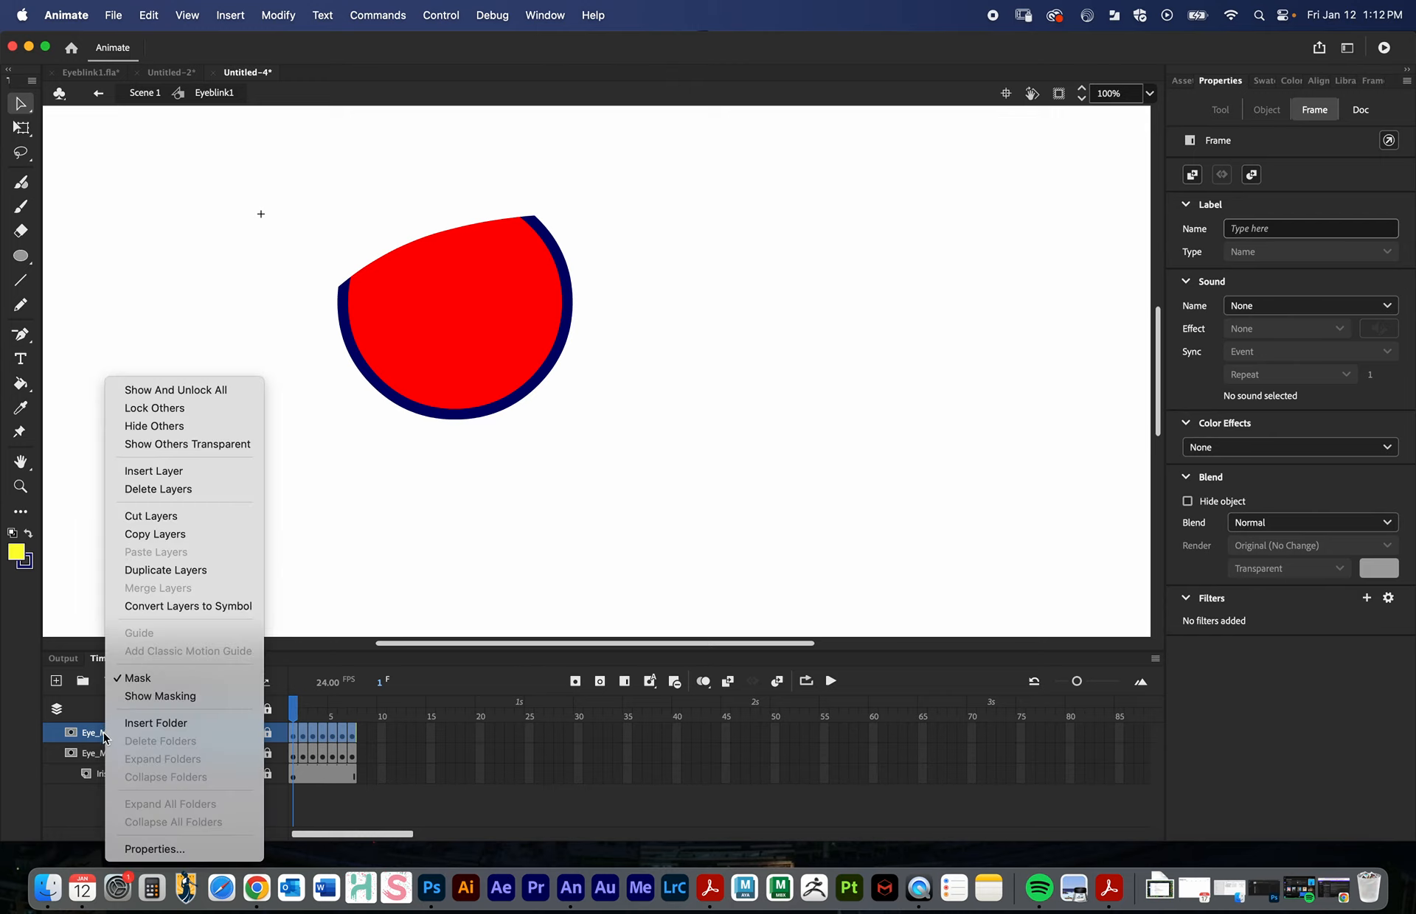
pyautogui.click(140, 686)
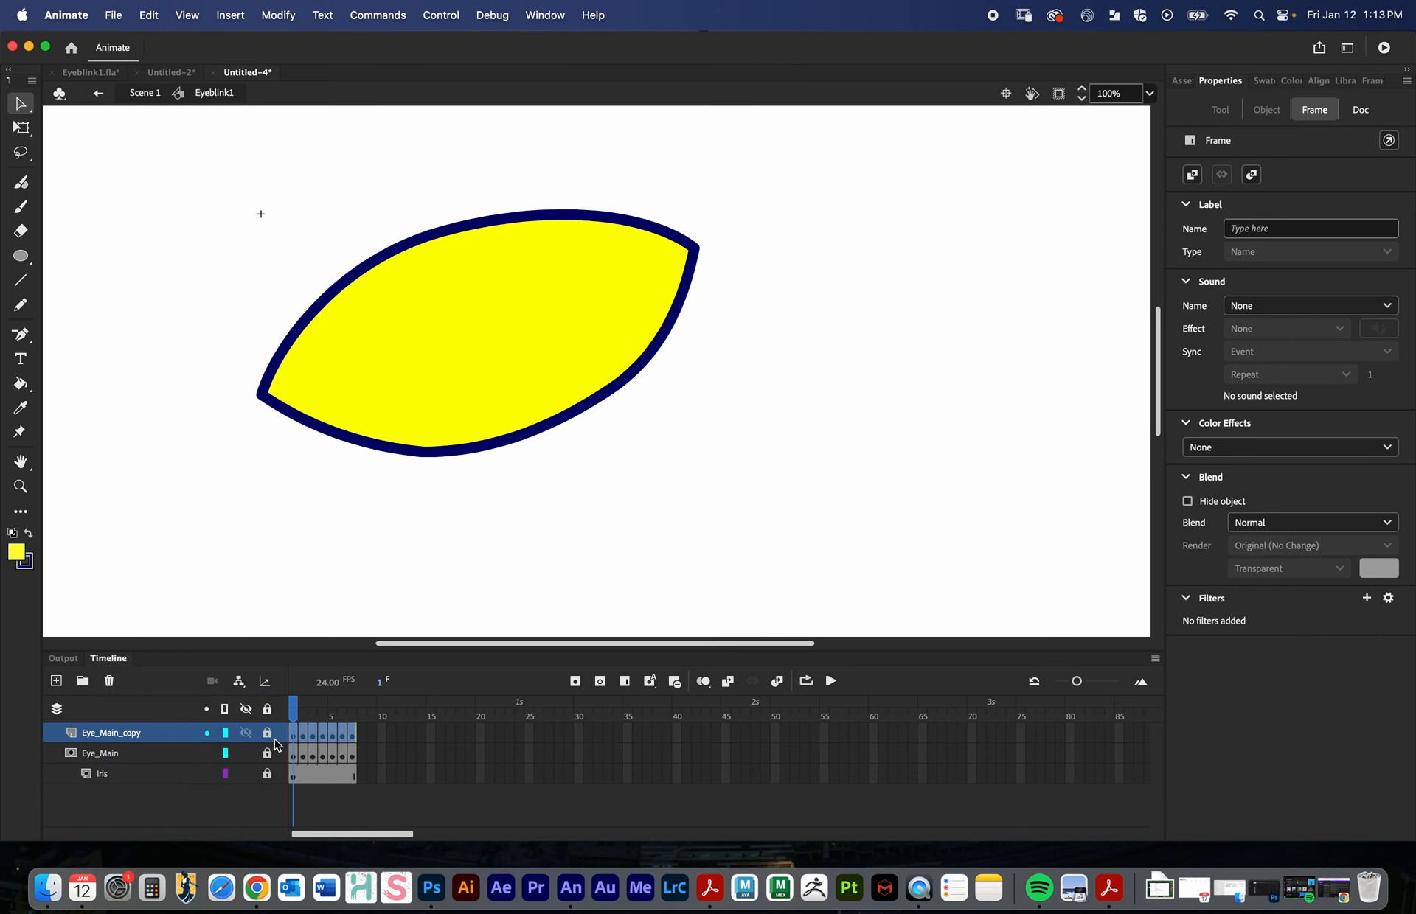
# - Move the Eye_Main mask and its masked Iris layer together above Eye_Main_copy, and scrub through the blink to check it
pyautogui.moveTo(114, 735); pyautogui.dragTo(107, 820)
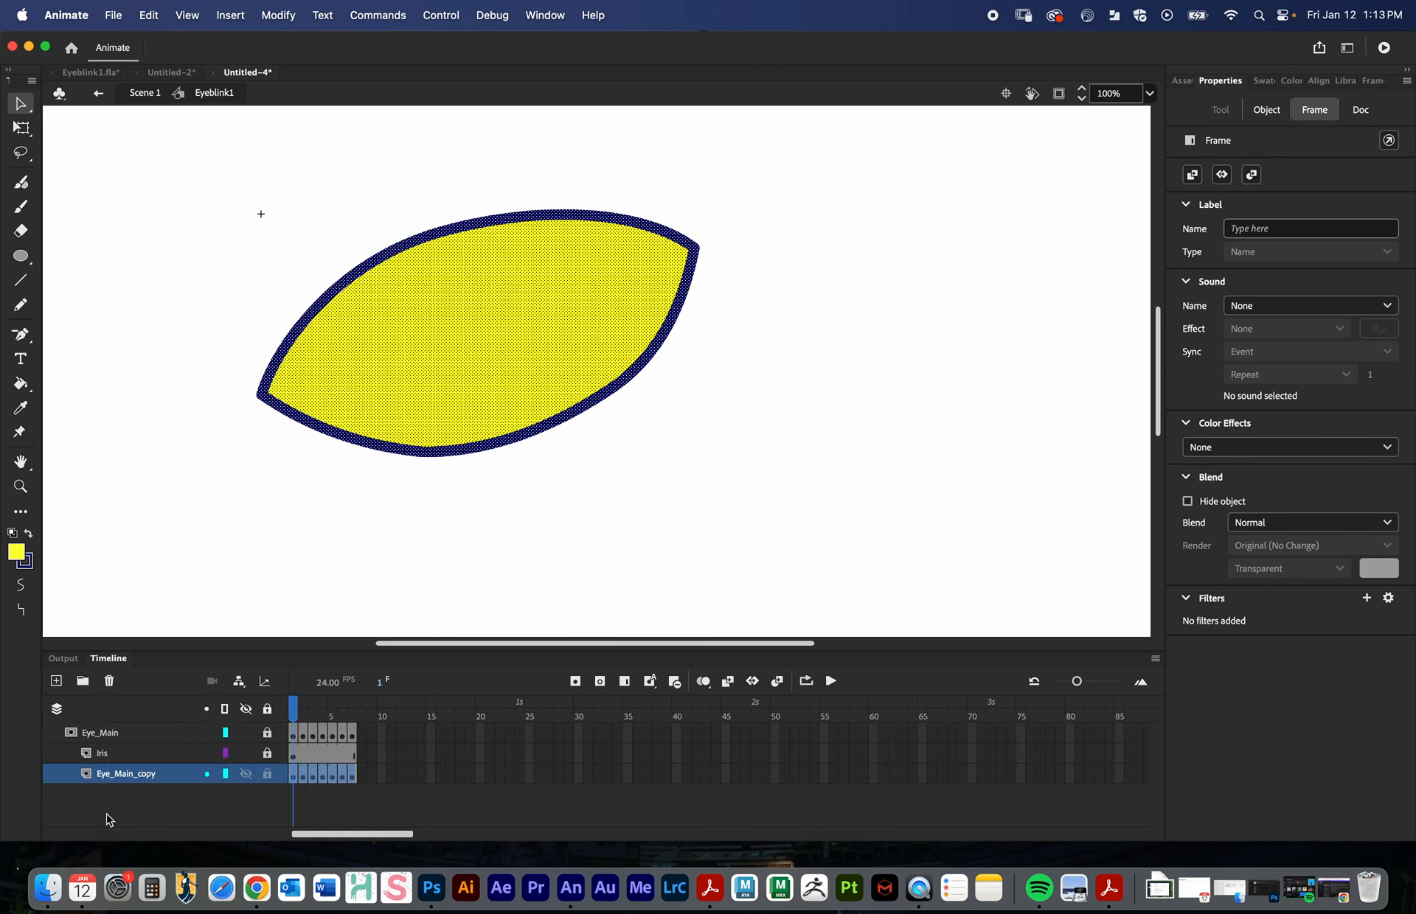
pyautogui.press('super+z')
pyautogui.click(104, 757)
pyautogui.keyDown('shift'); pyautogui.click(102, 774); pyautogui.keyUp('shift')
pyautogui.moveTo(102, 755); pyautogui.dragTo(111, 730)
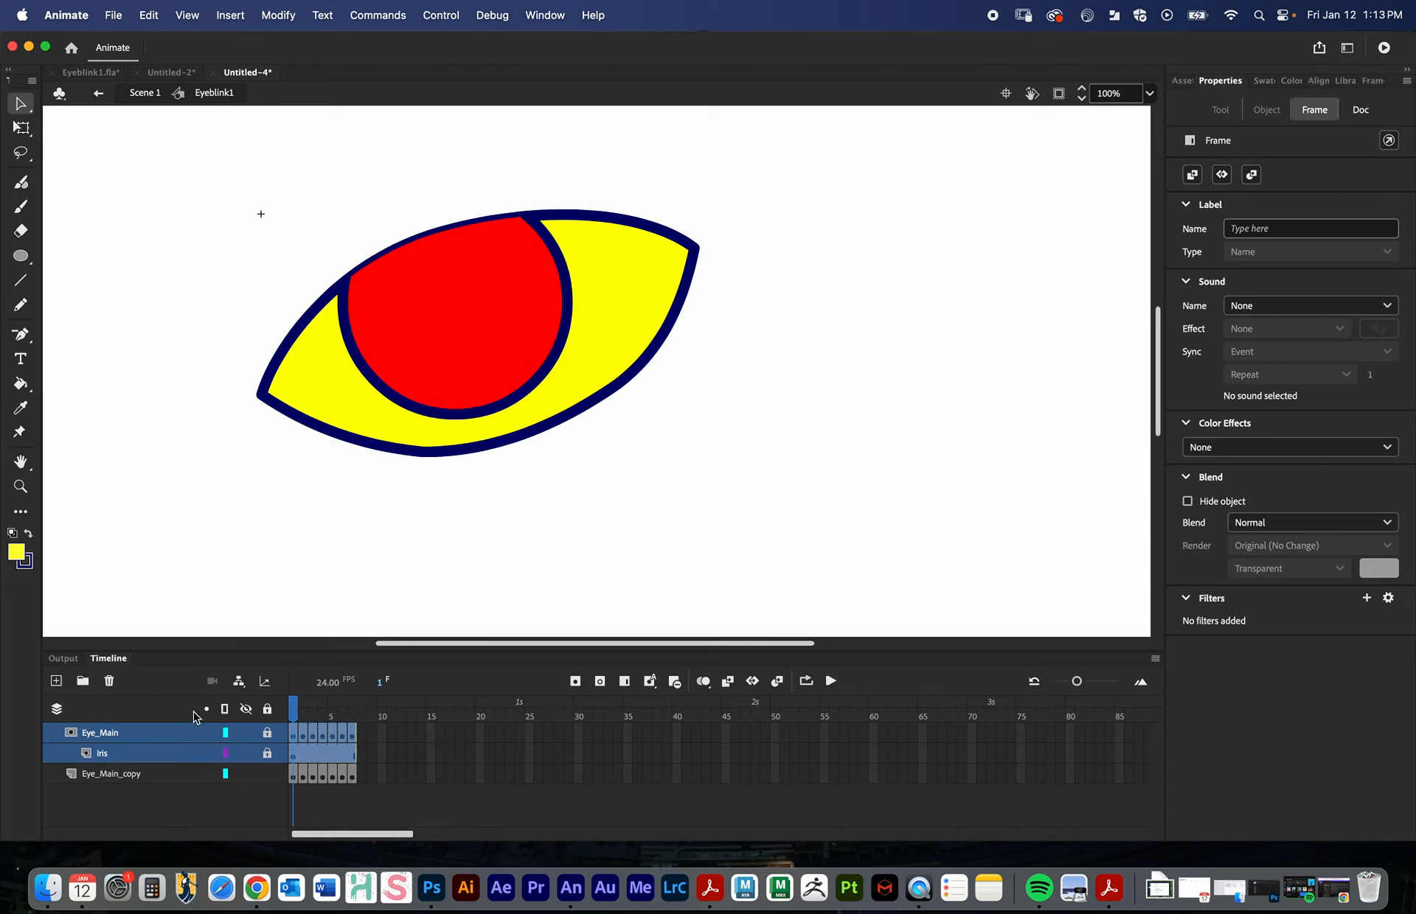
pyautogui.click(153, 806)
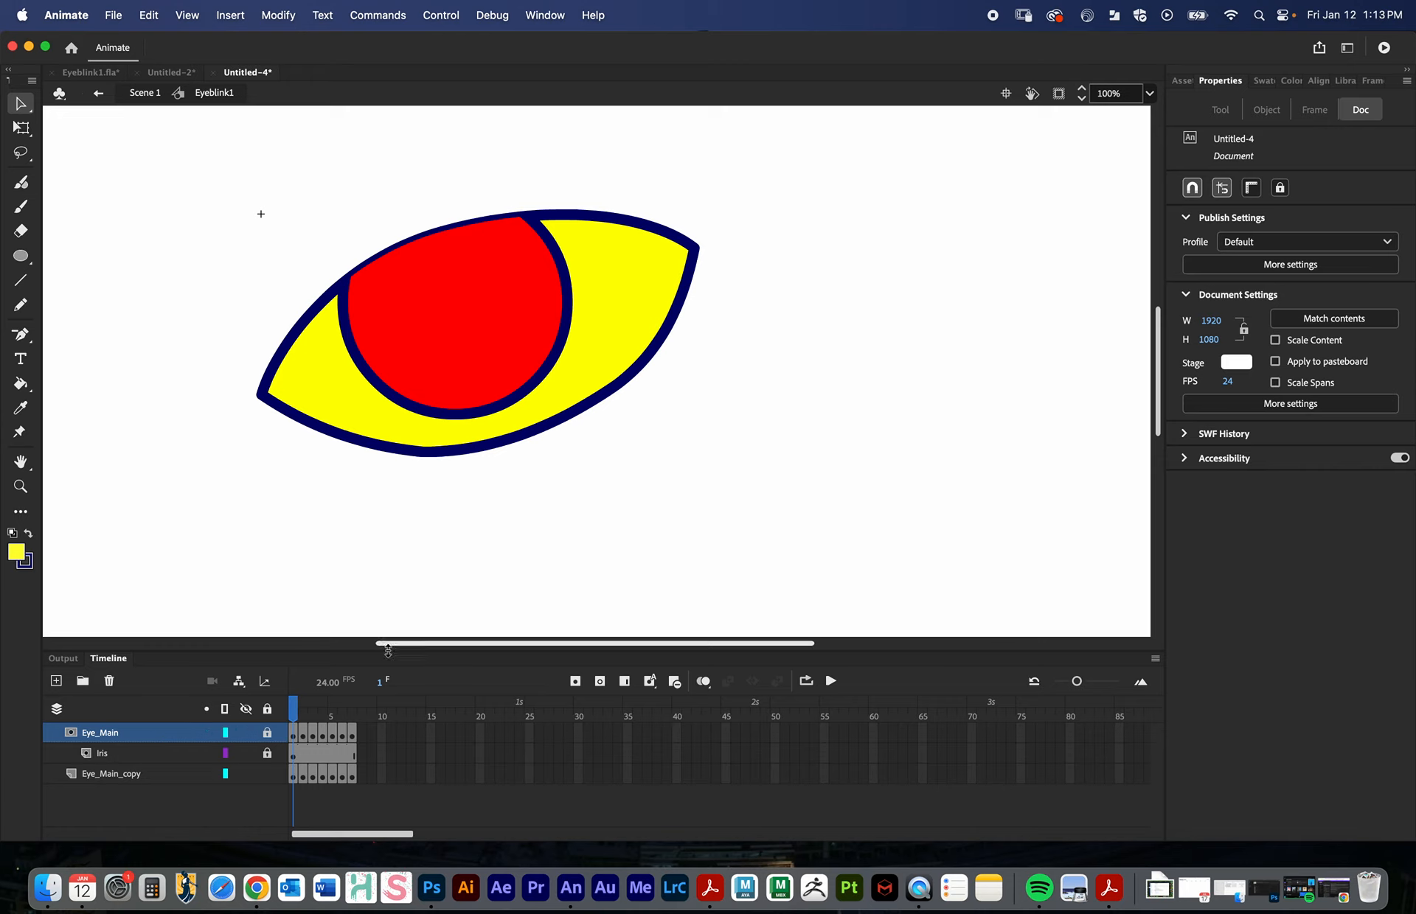
pyautogui.click(307, 702)
pyautogui.moveTo(307, 704)
pyautogui.mouseDown()
pyautogui.moveTo(341, 704)
pyautogui.moveTo(284, 704)
pyautogui.mouseUp()
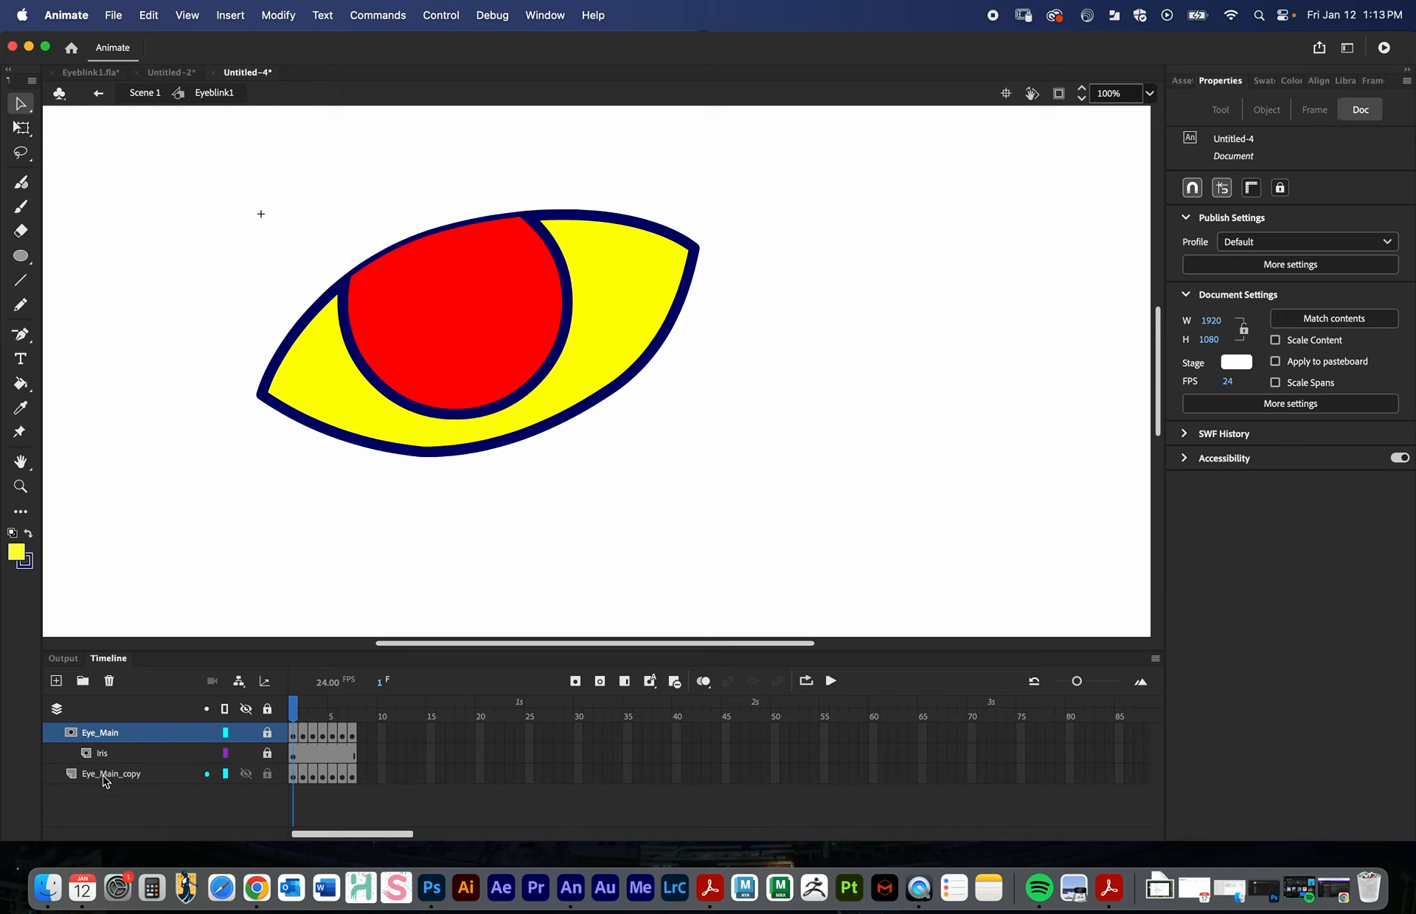
# - Duplicate the Eye_Main mask layer again and turn the new topmost copy into an ordinary, unlocked layer
pyautogui.click(111, 734)
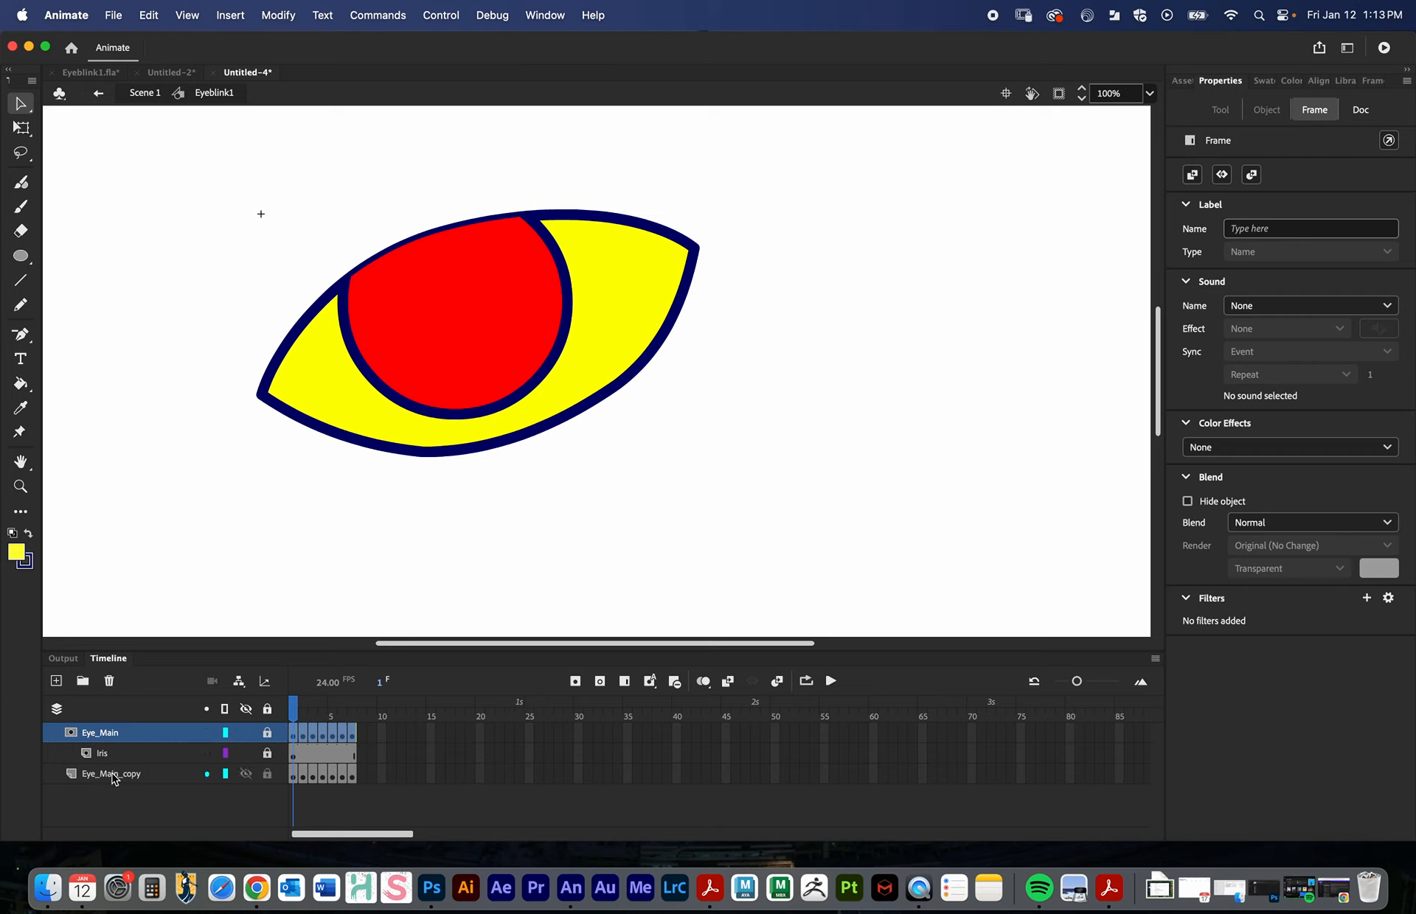
pyautogui.rightClick(109, 735)
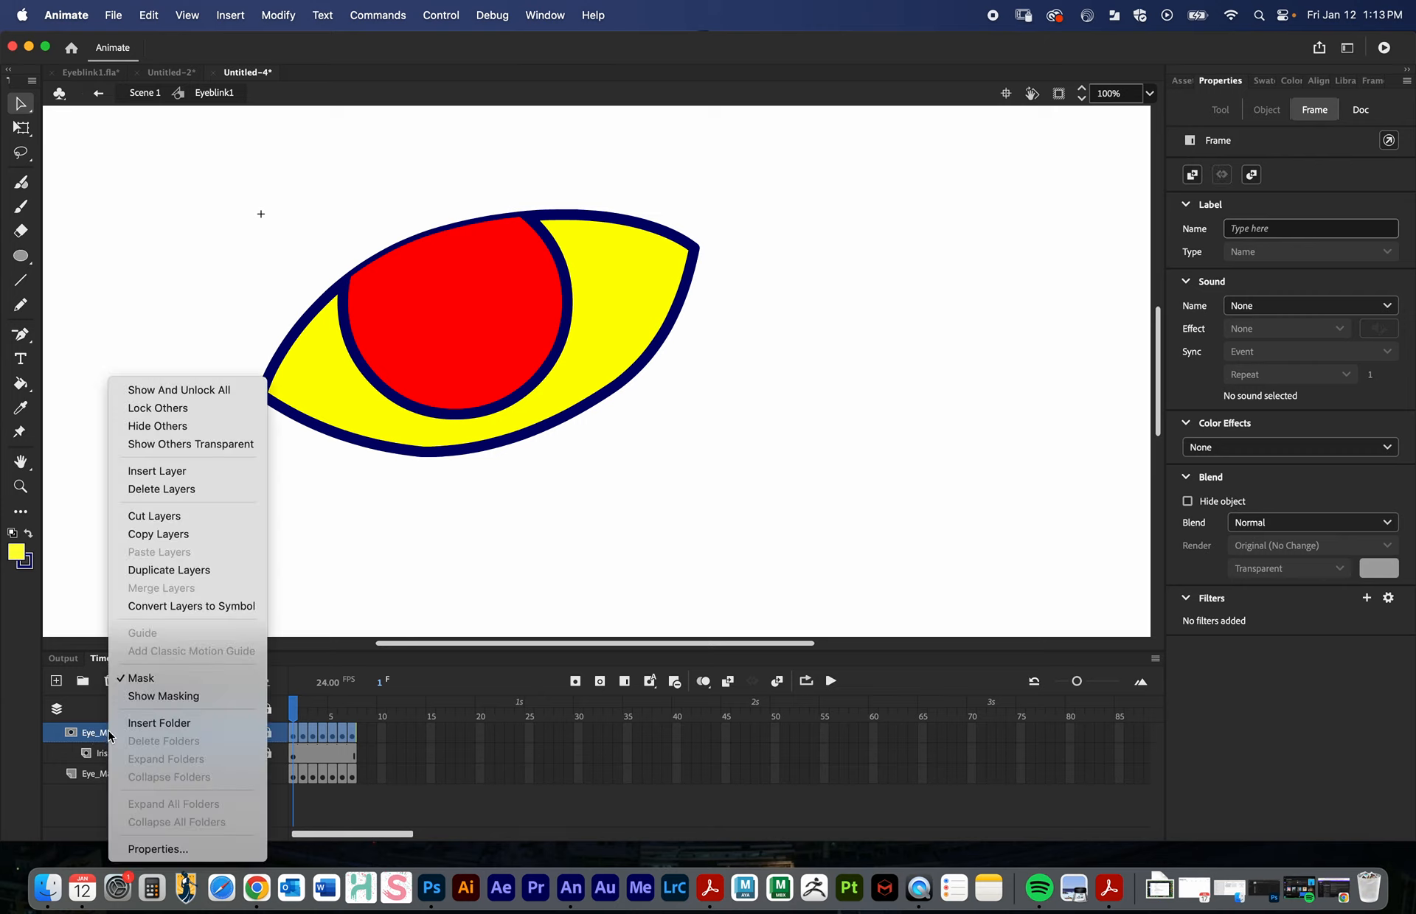
pyautogui.click(167, 571)
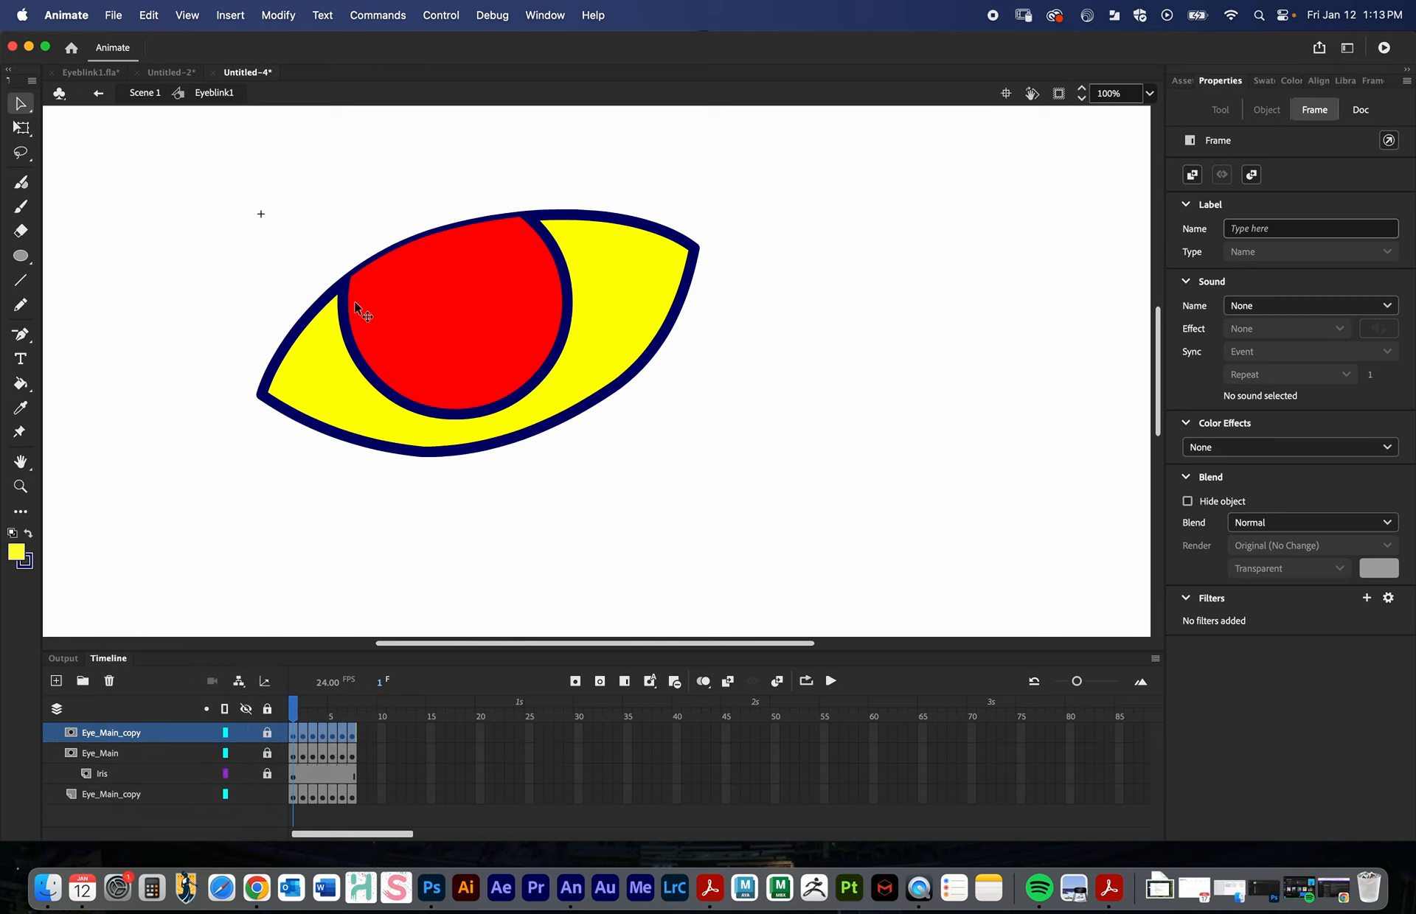
pyautogui.rightClick(107, 739)
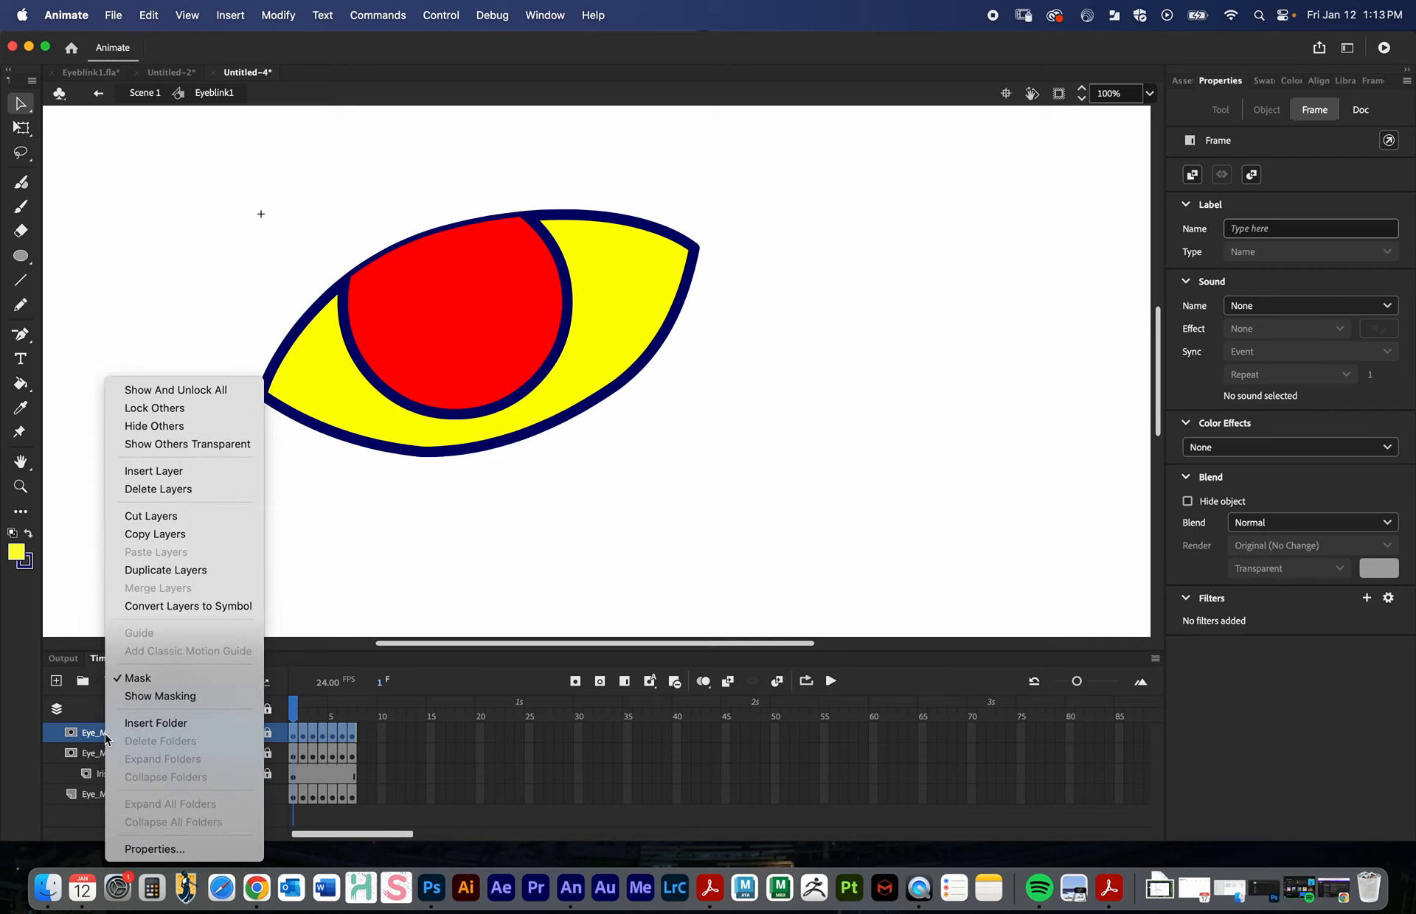
pyautogui.click(129, 680)
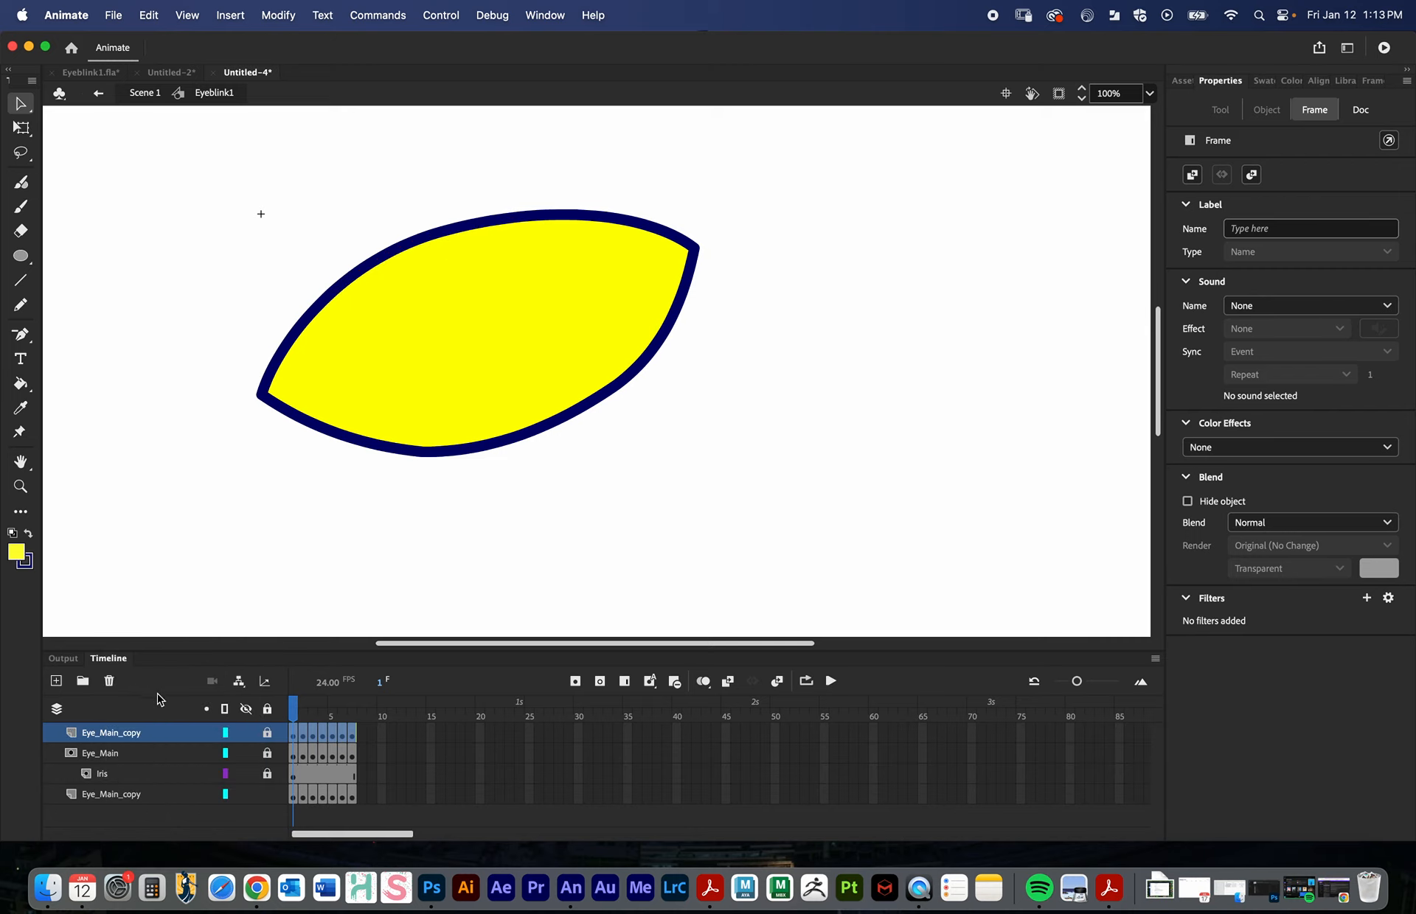
pyautogui.click(267, 733)
pyautogui.click(366, 532)
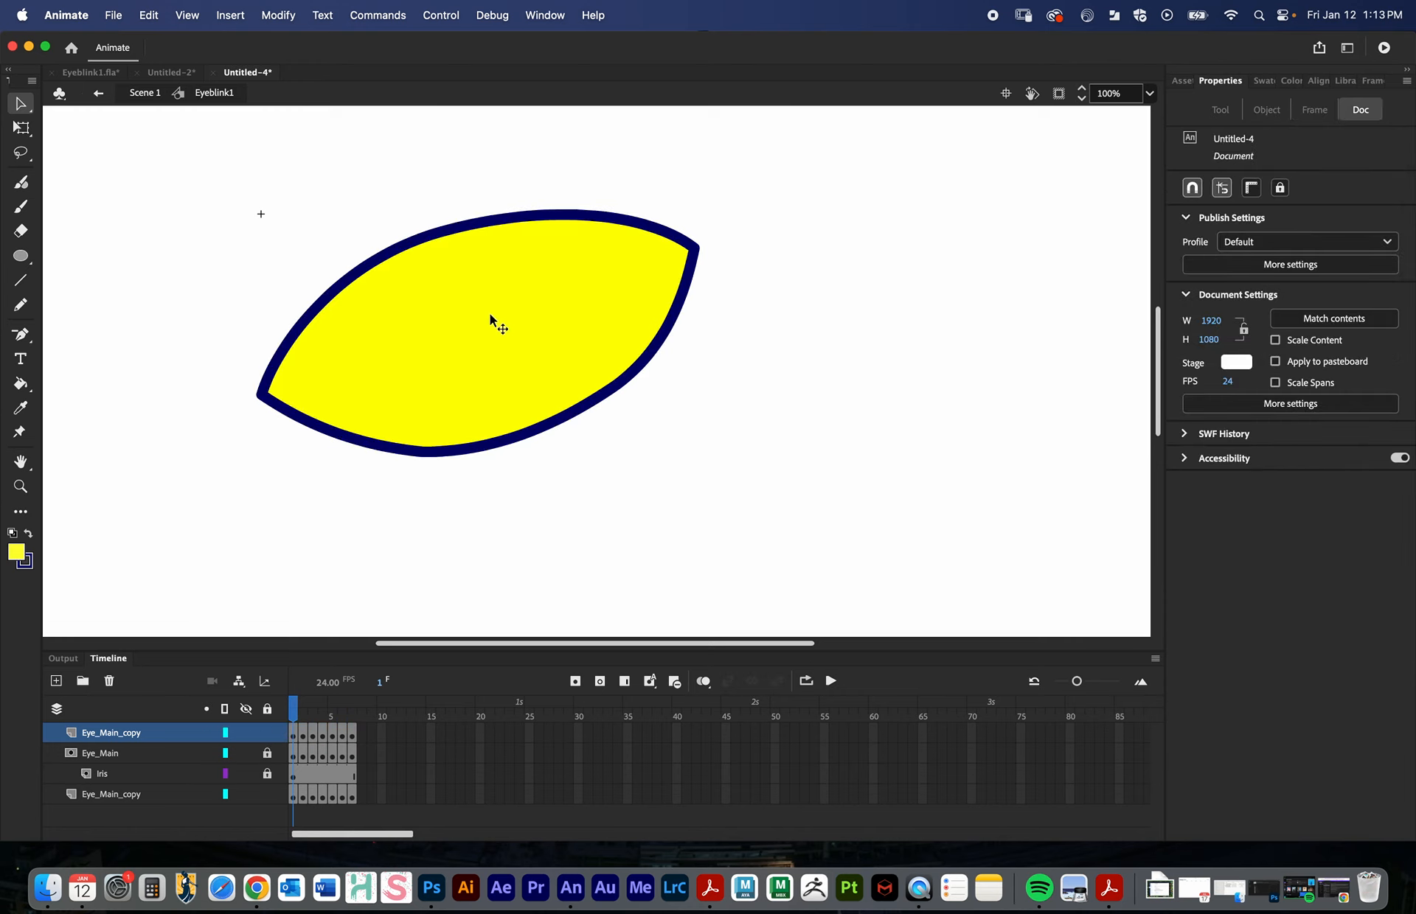
# - Delete the yellow fill from frames 1 to 5 and 7 of the topmost Eye_Main_copy layer, keeping only the eye outline
pyautogui.click(418, 329)
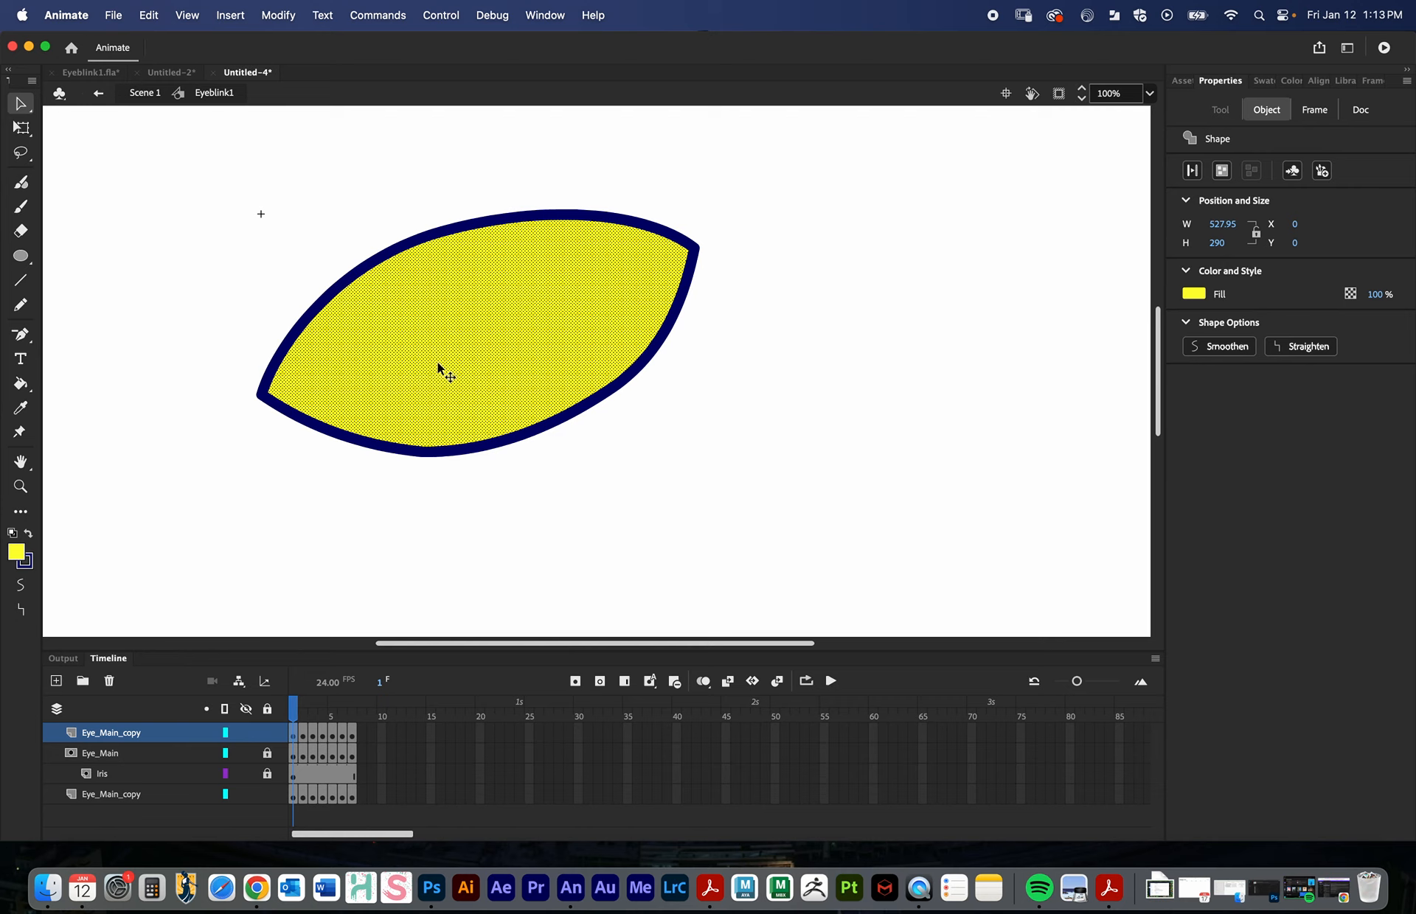
pyautogui.press('Delete')
pyautogui.click(304, 705)
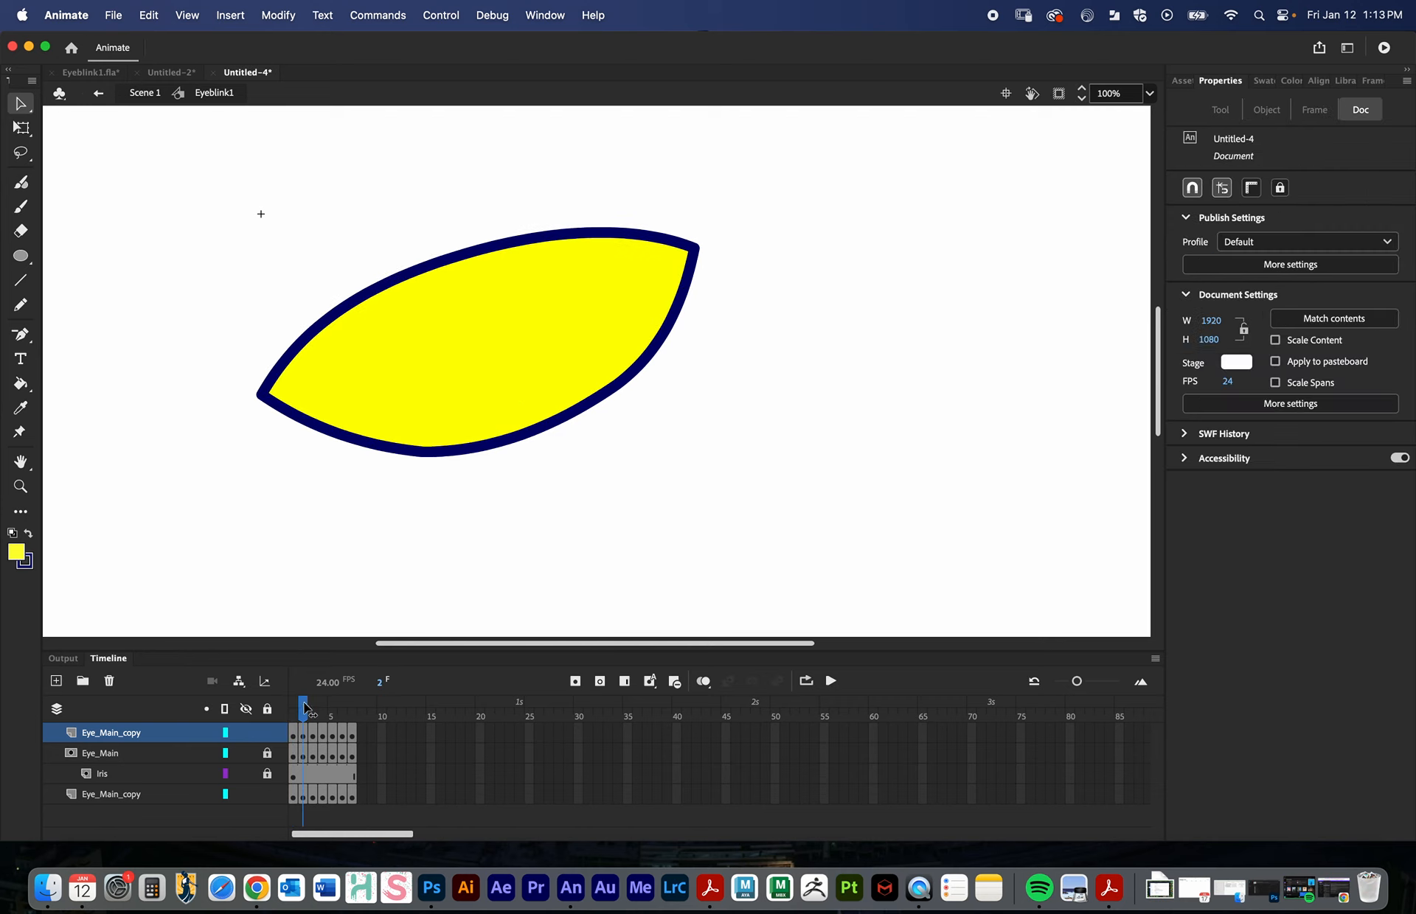
pyautogui.click(449, 323)
pyautogui.press('Delete')
pyautogui.click(313, 705)
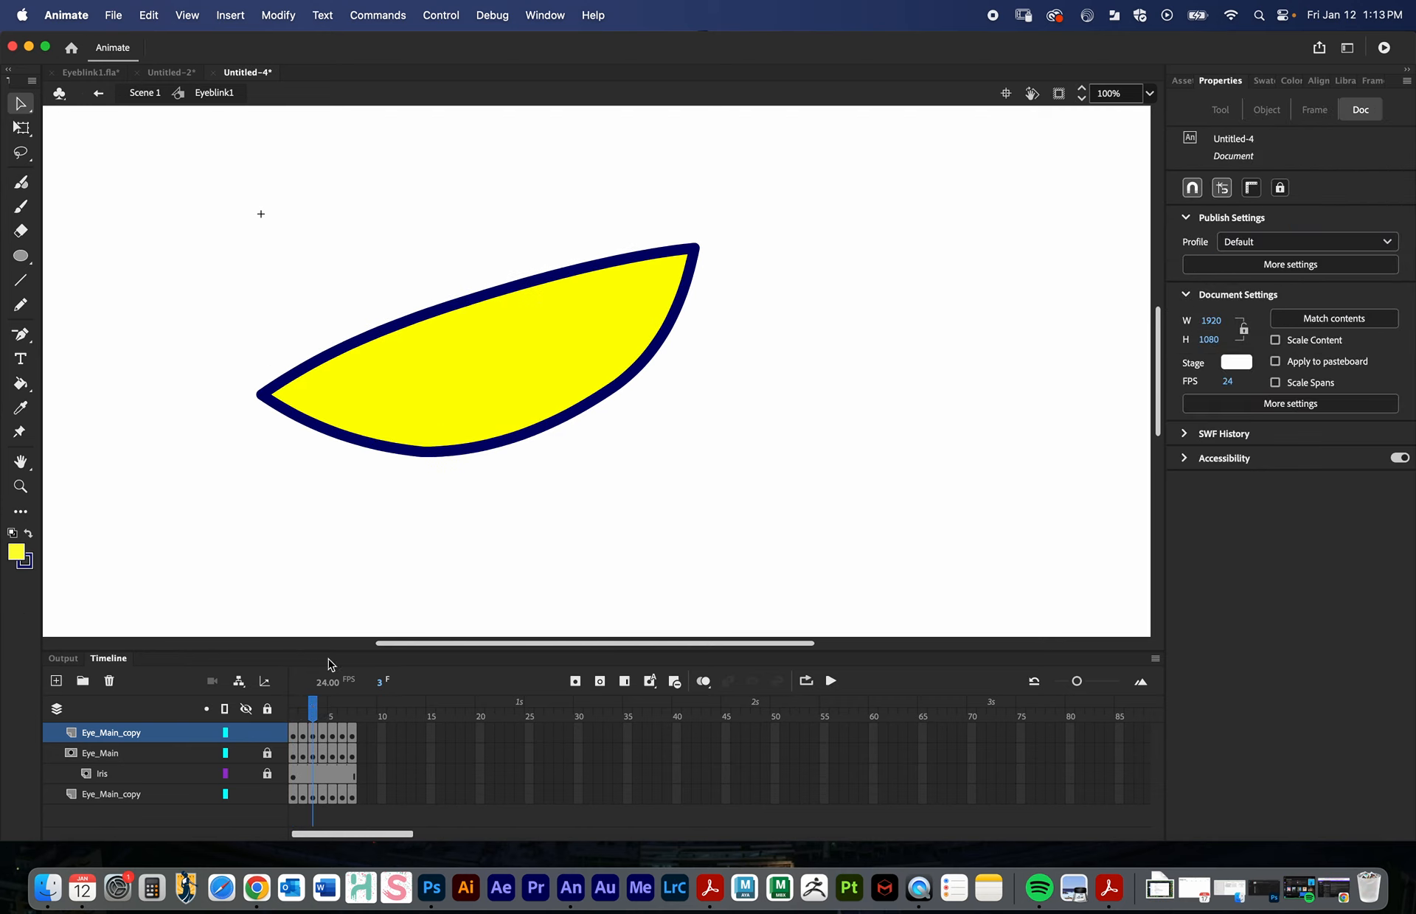
pyautogui.click(479, 329)
pyautogui.press('Delete')
pyautogui.click(322, 705)
pyautogui.click(453, 418)
pyautogui.press('Delete')
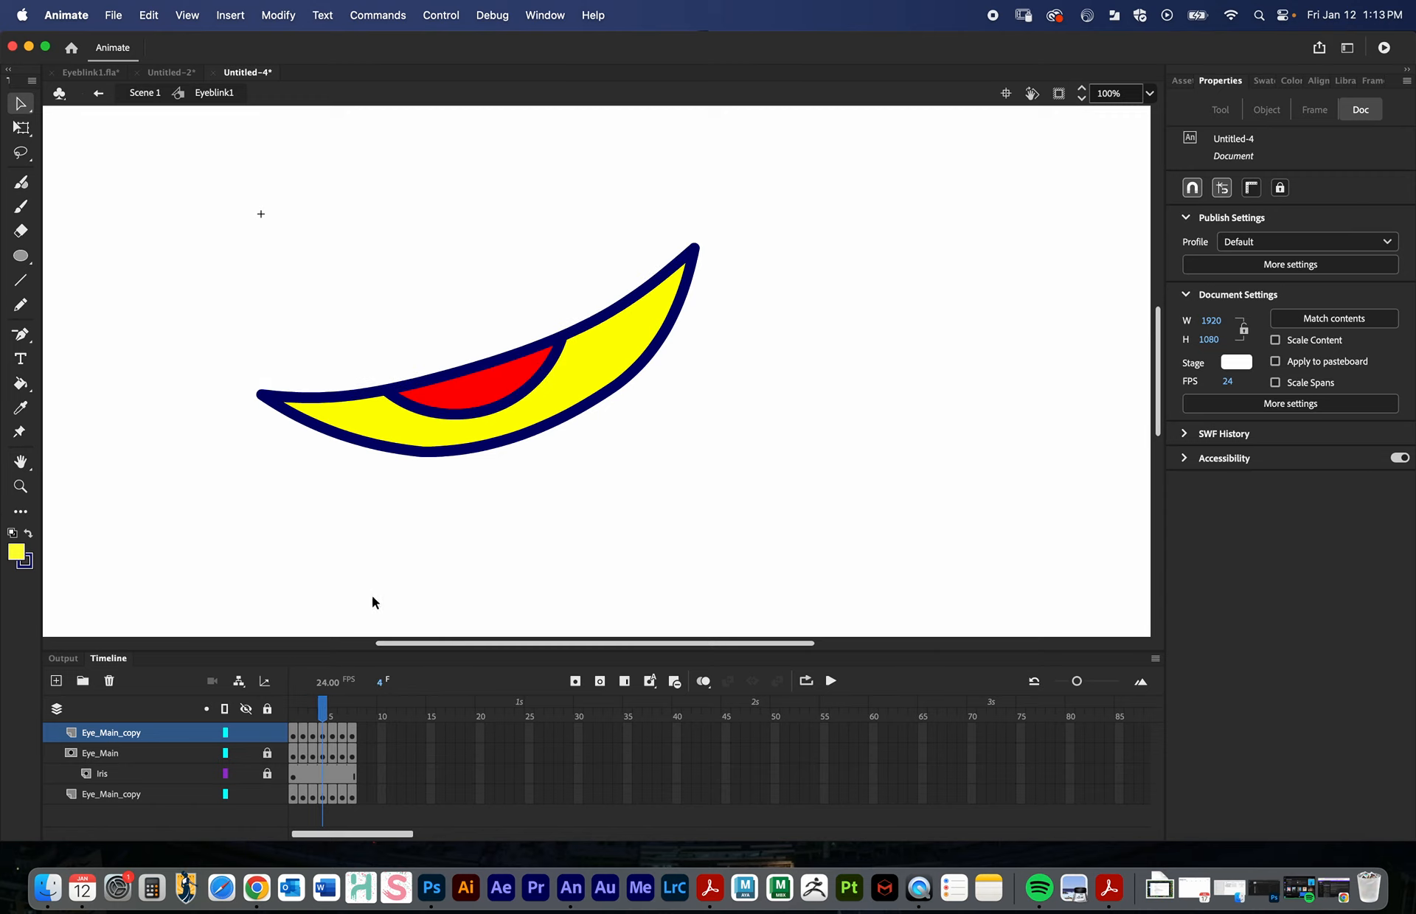
pyautogui.click(333, 709)
pyautogui.click(476, 438)
pyautogui.press('Delete')
pyautogui.click(341, 708)
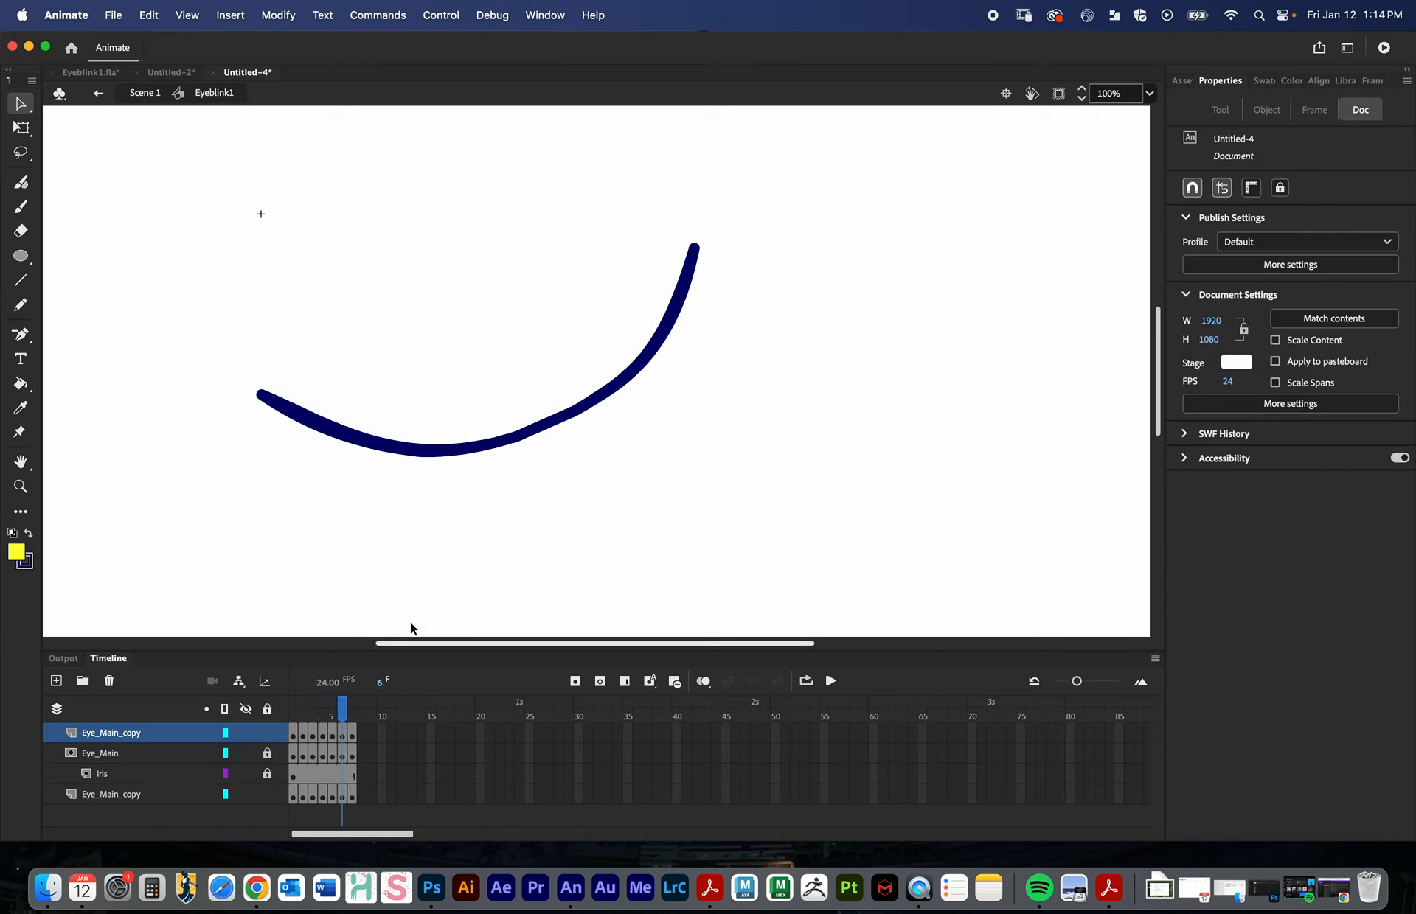
pyautogui.click(352, 708)
pyautogui.click(503, 324)
pyautogui.press('Delete')
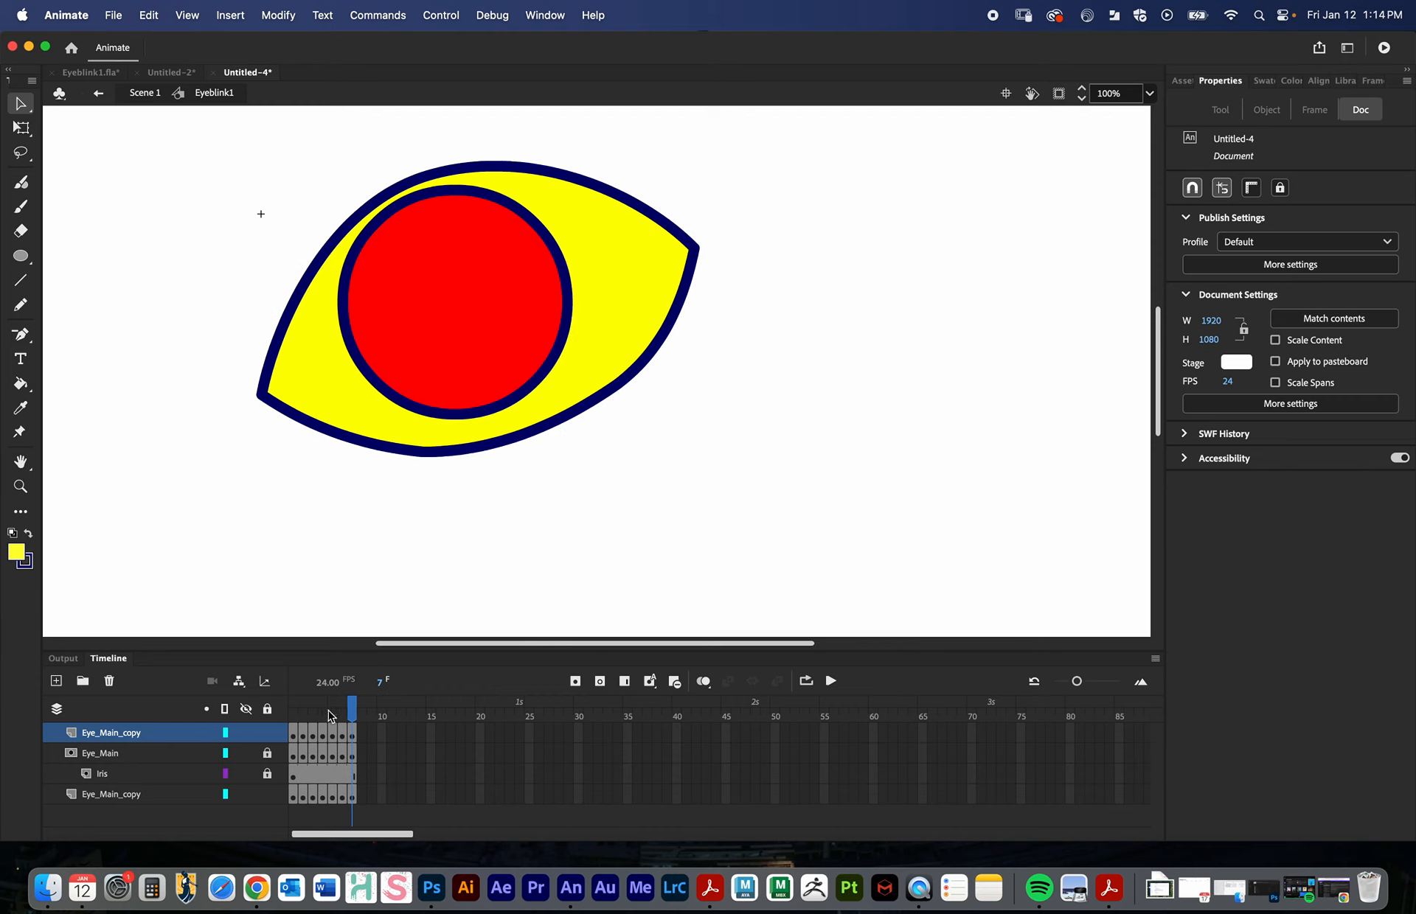
# - Scrub through the blink and toggle the topmost outline layer's visibility to compare the upper lid line over the iris
pyautogui.moveTo(346, 714); pyautogui.dragTo(293, 712)
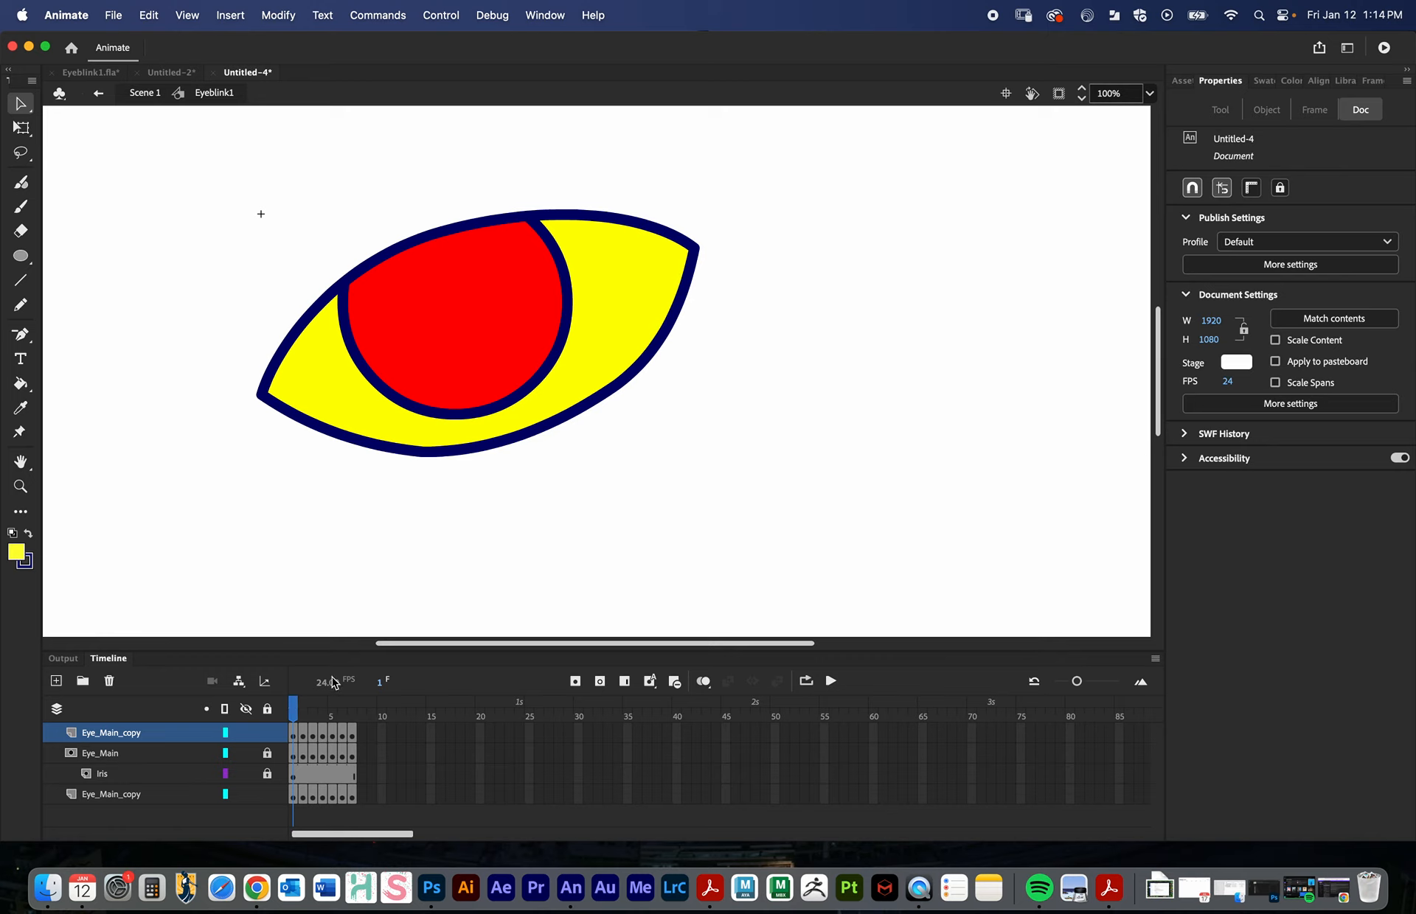
pyautogui.moveTo(303, 707); pyautogui.dragTo(311, 710)
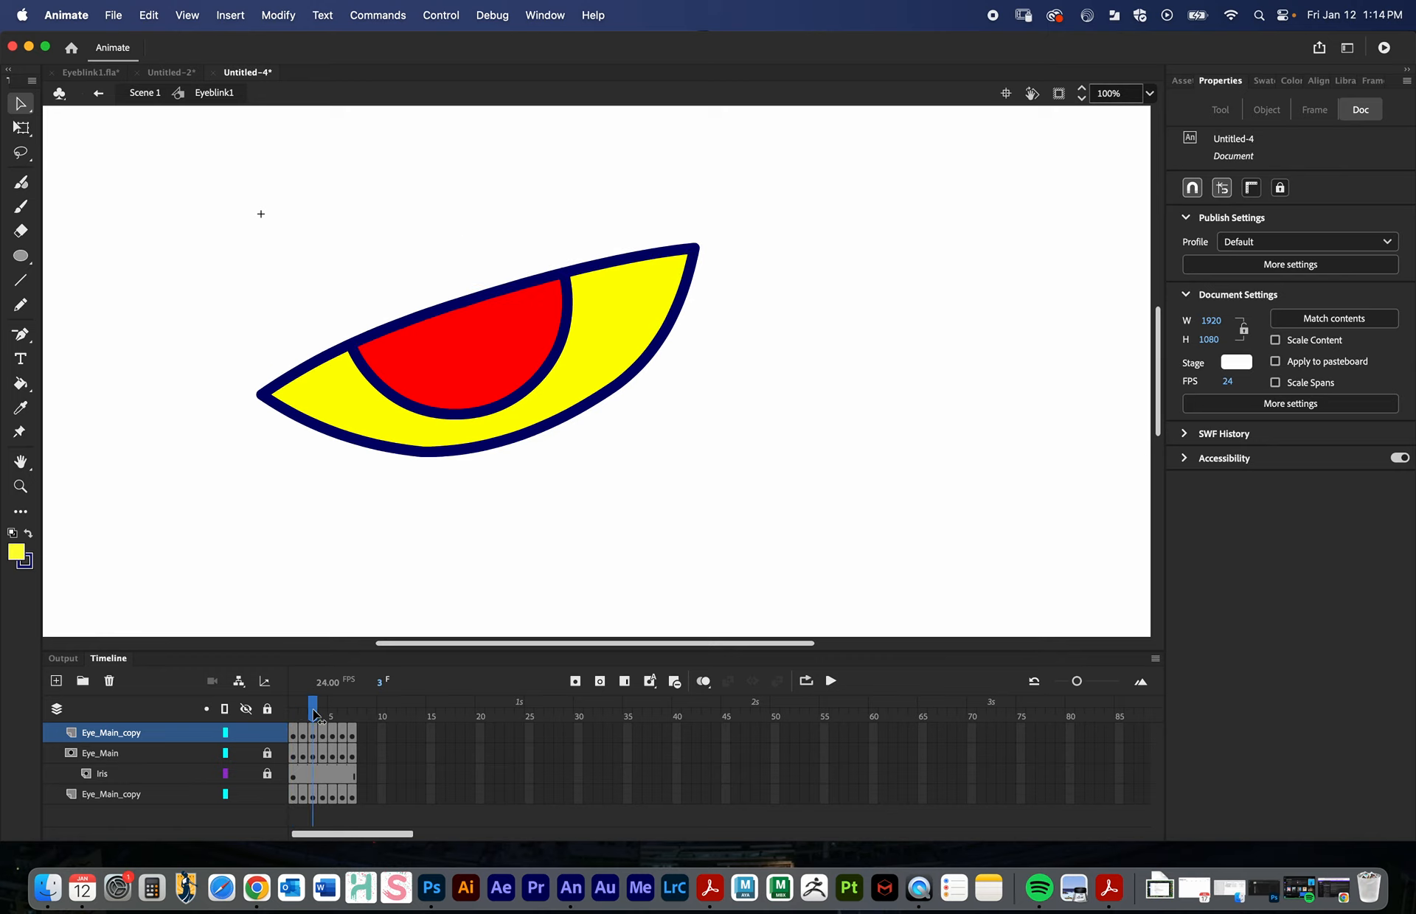
pyautogui.click(245, 732)
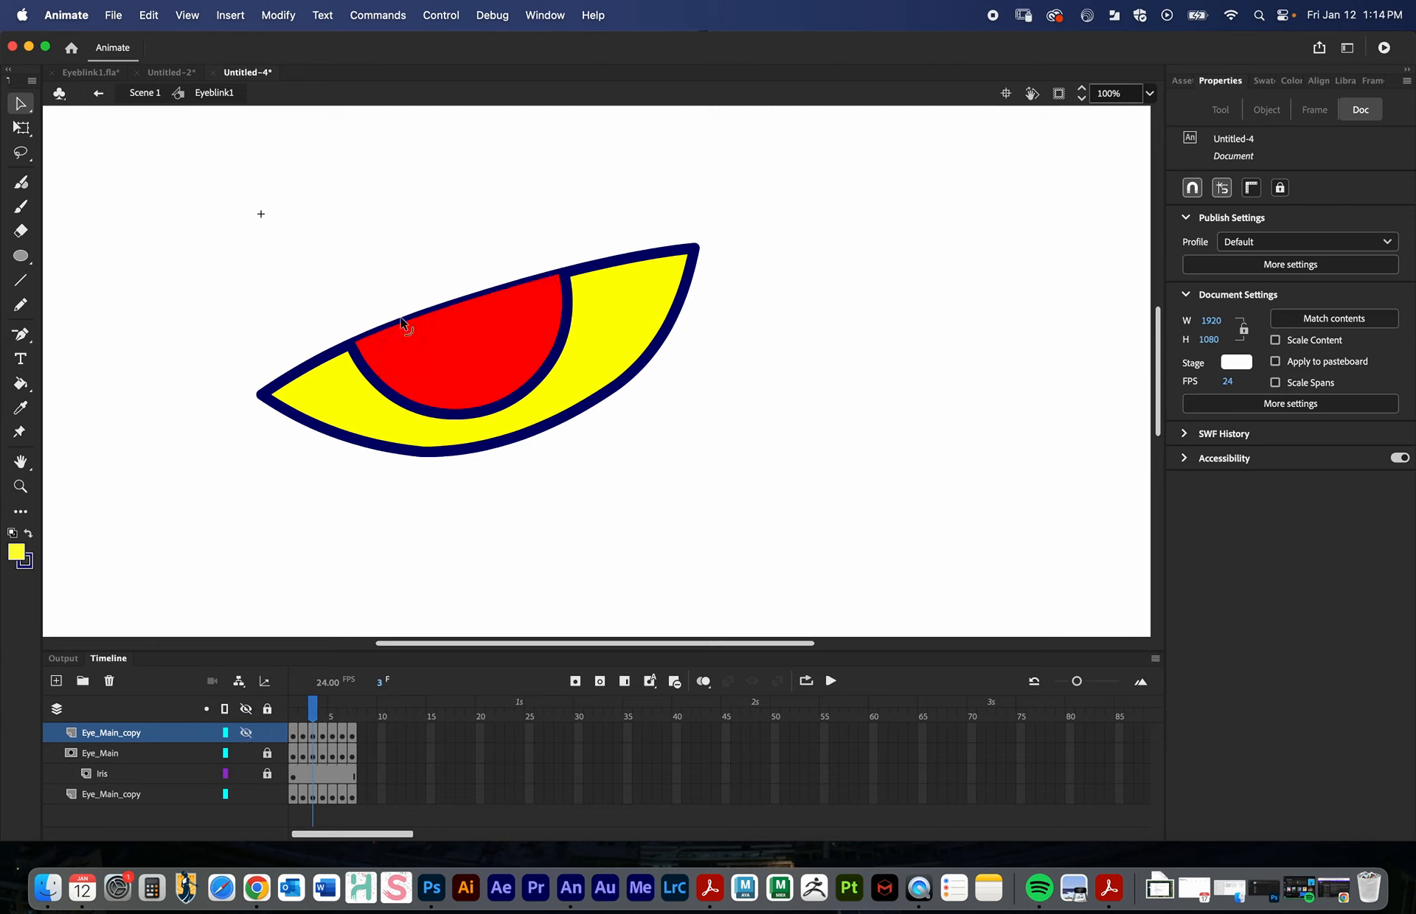
pyautogui.click(246, 733)
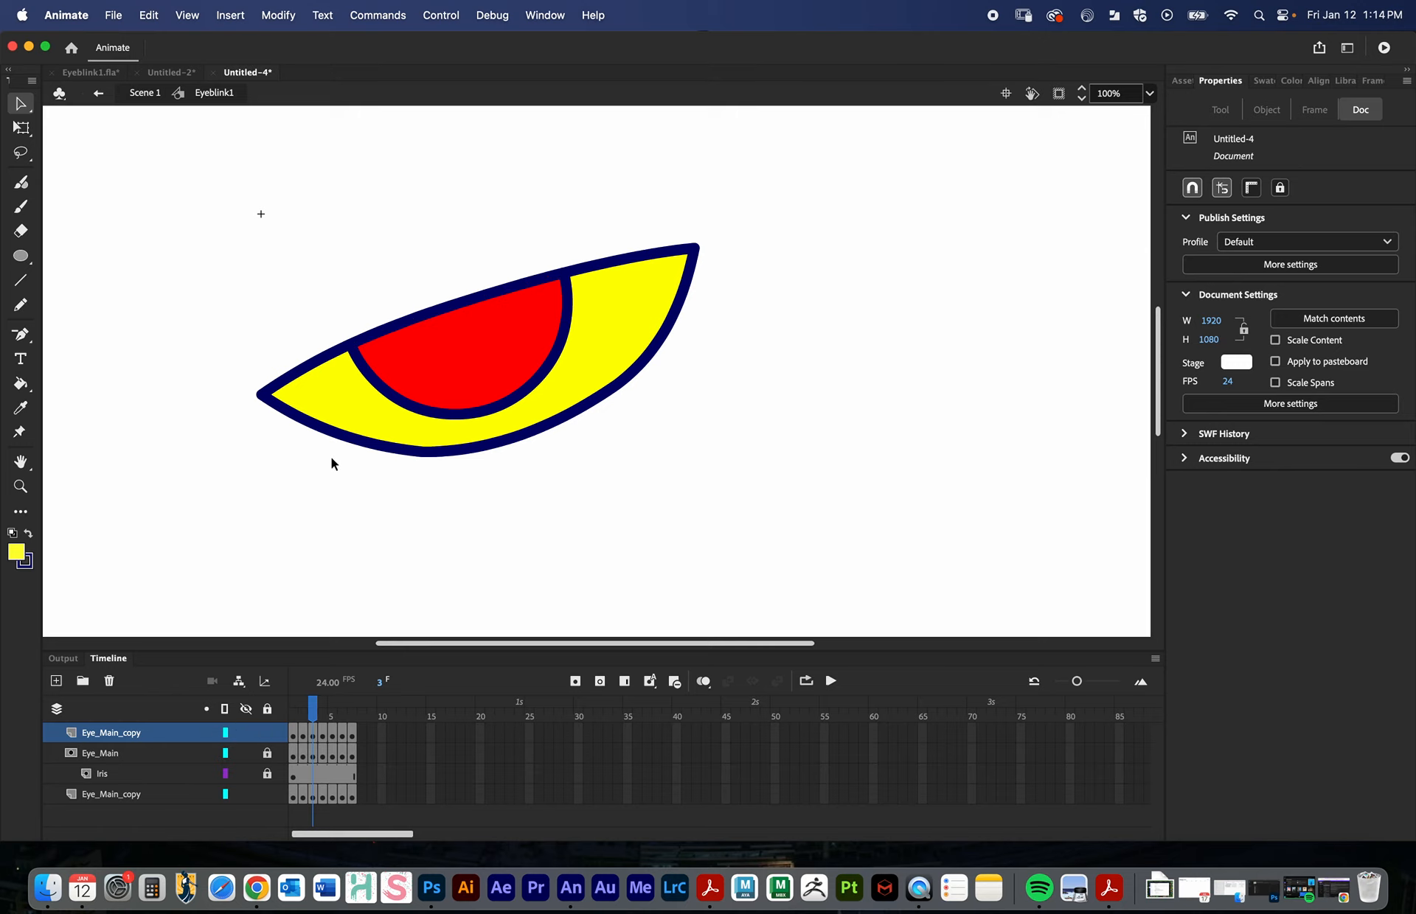
pyautogui.moveTo(311, 715); pyautogui.dragTo(352, 731)
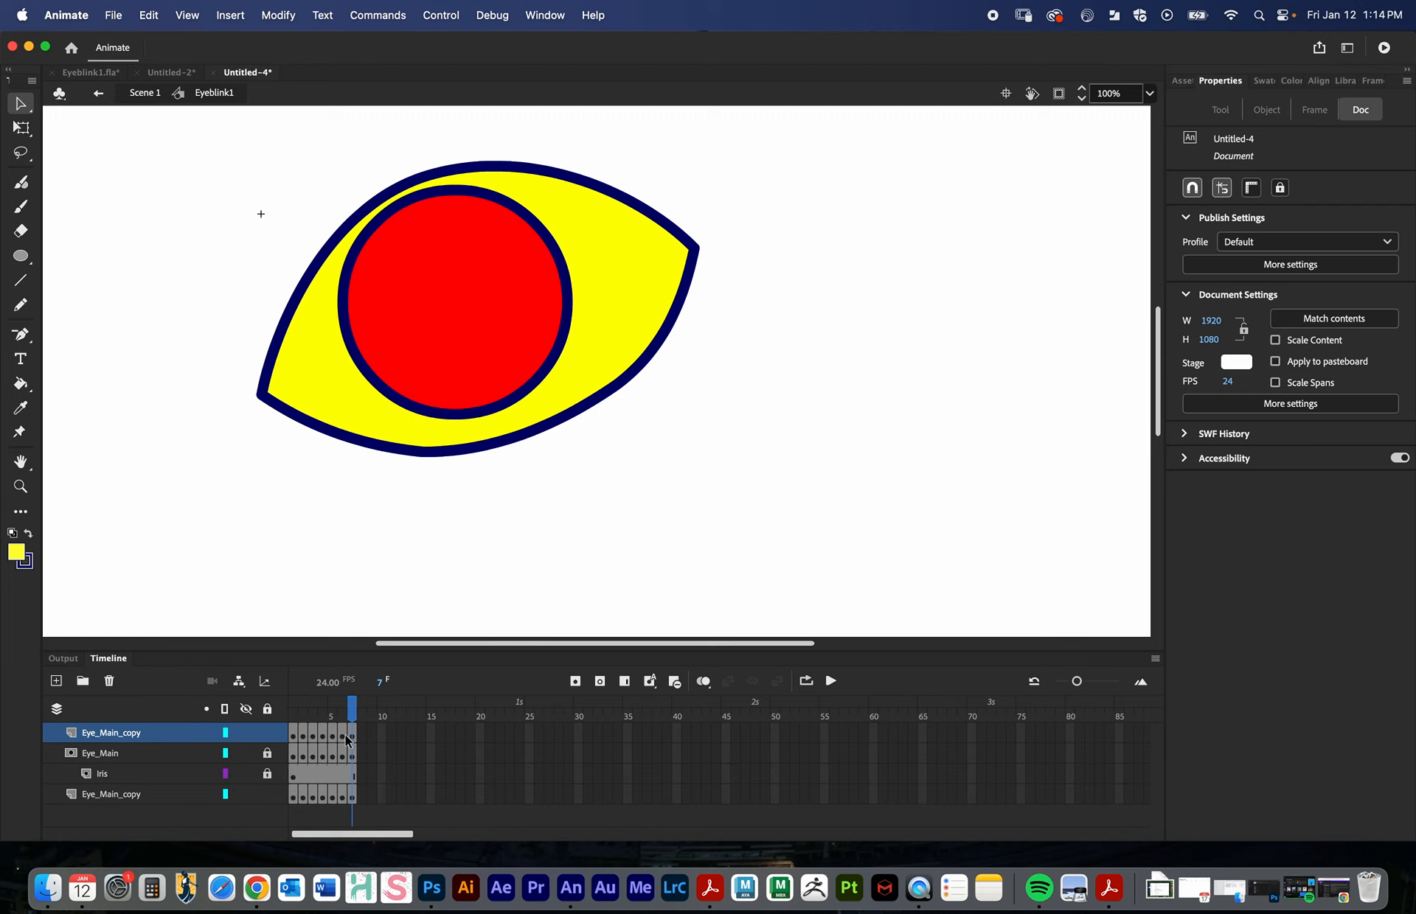
# - Move the yellow fill on frame 7 of the lowest Eye_Main_copy layer away from its outline and undo the move
pyautogui.click(454, 325)
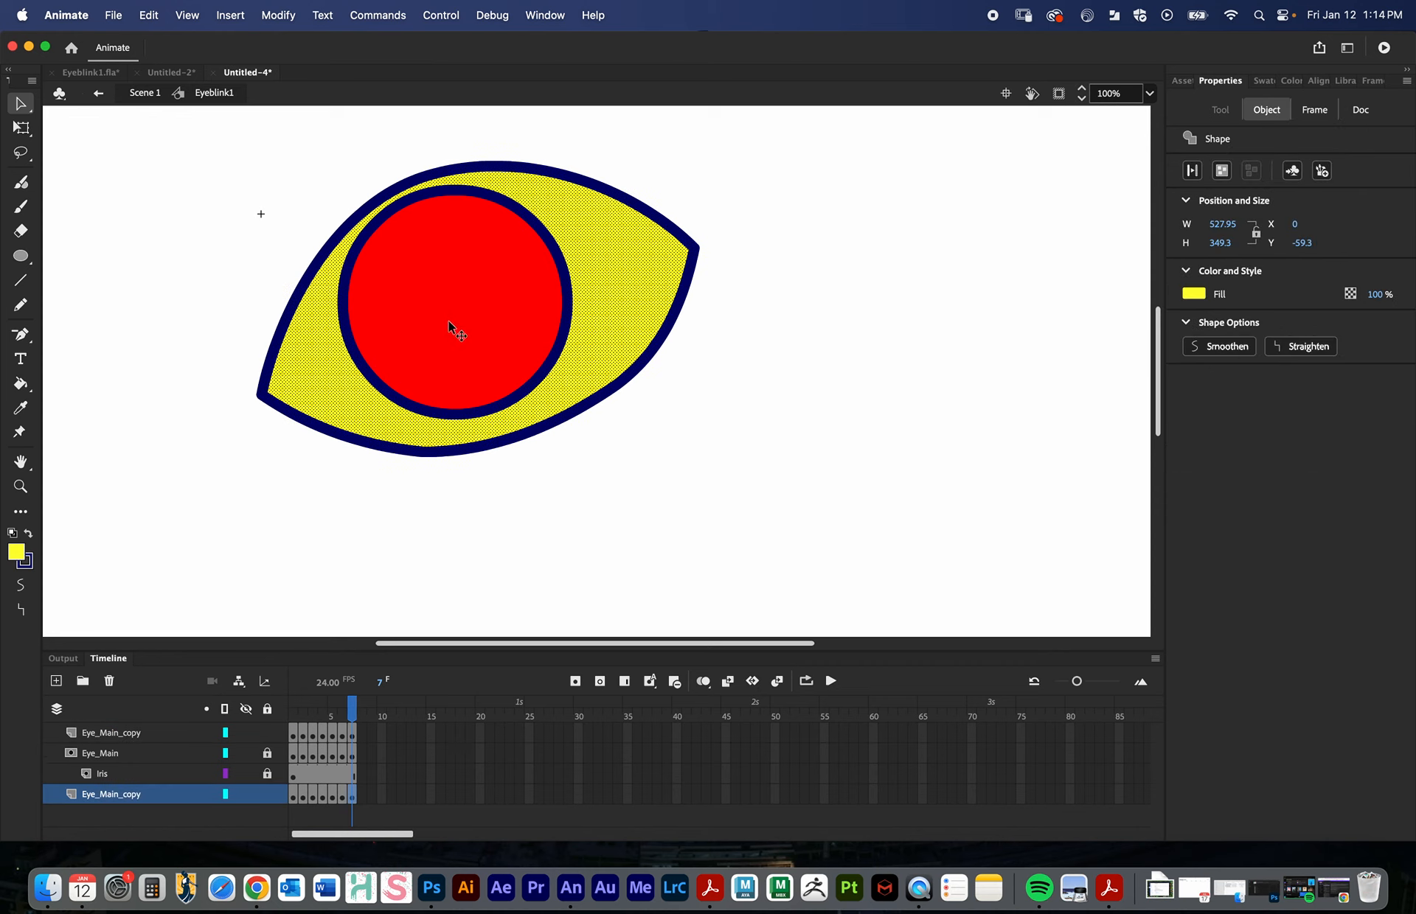
pyautogui.moveTo(454, 317); pyautogui.dragTo(404, 338)
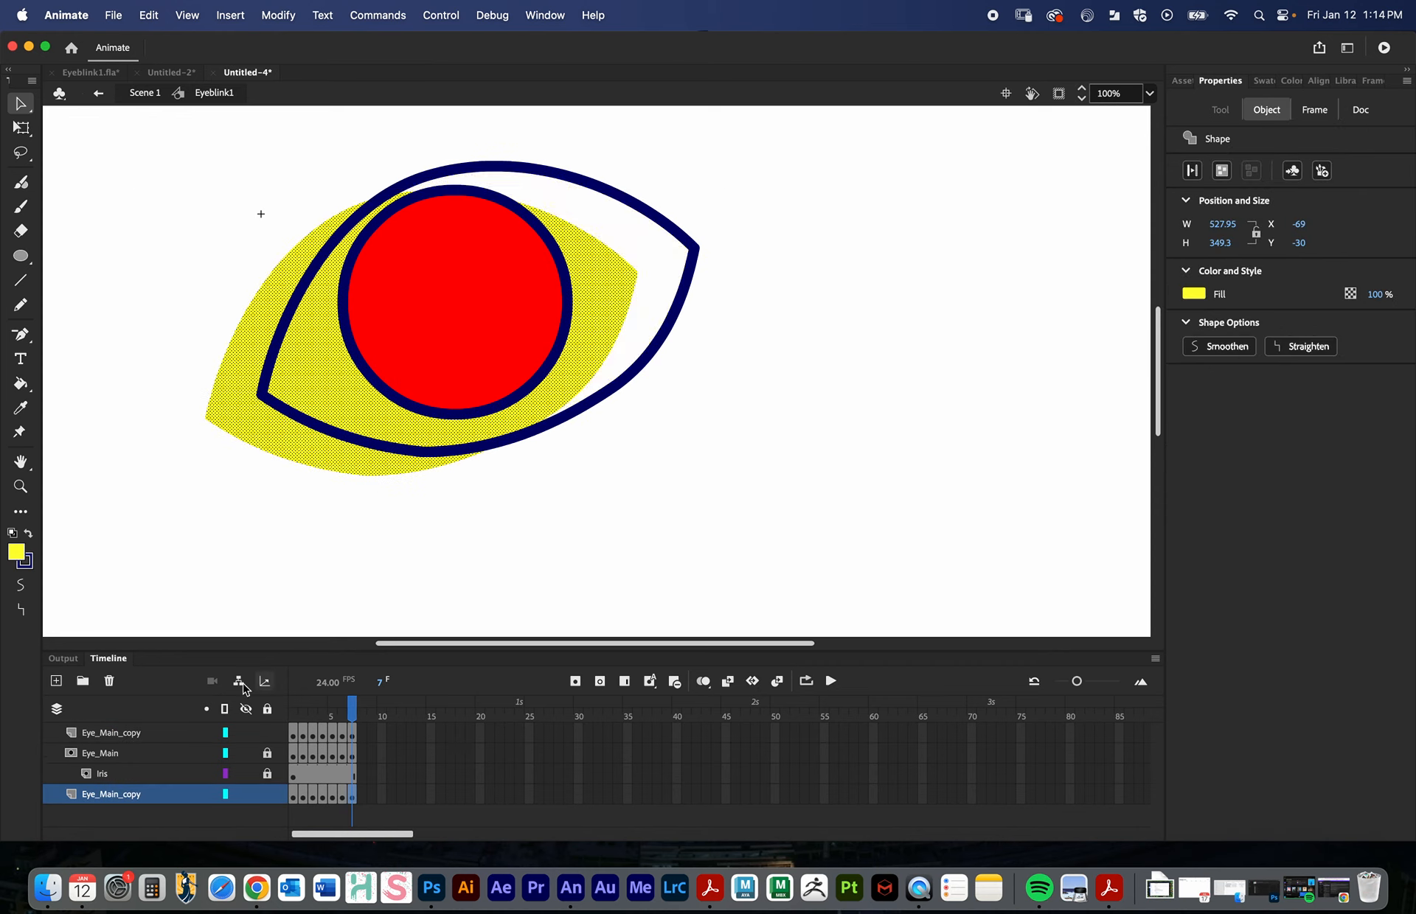
pyautogui.press('super+z')
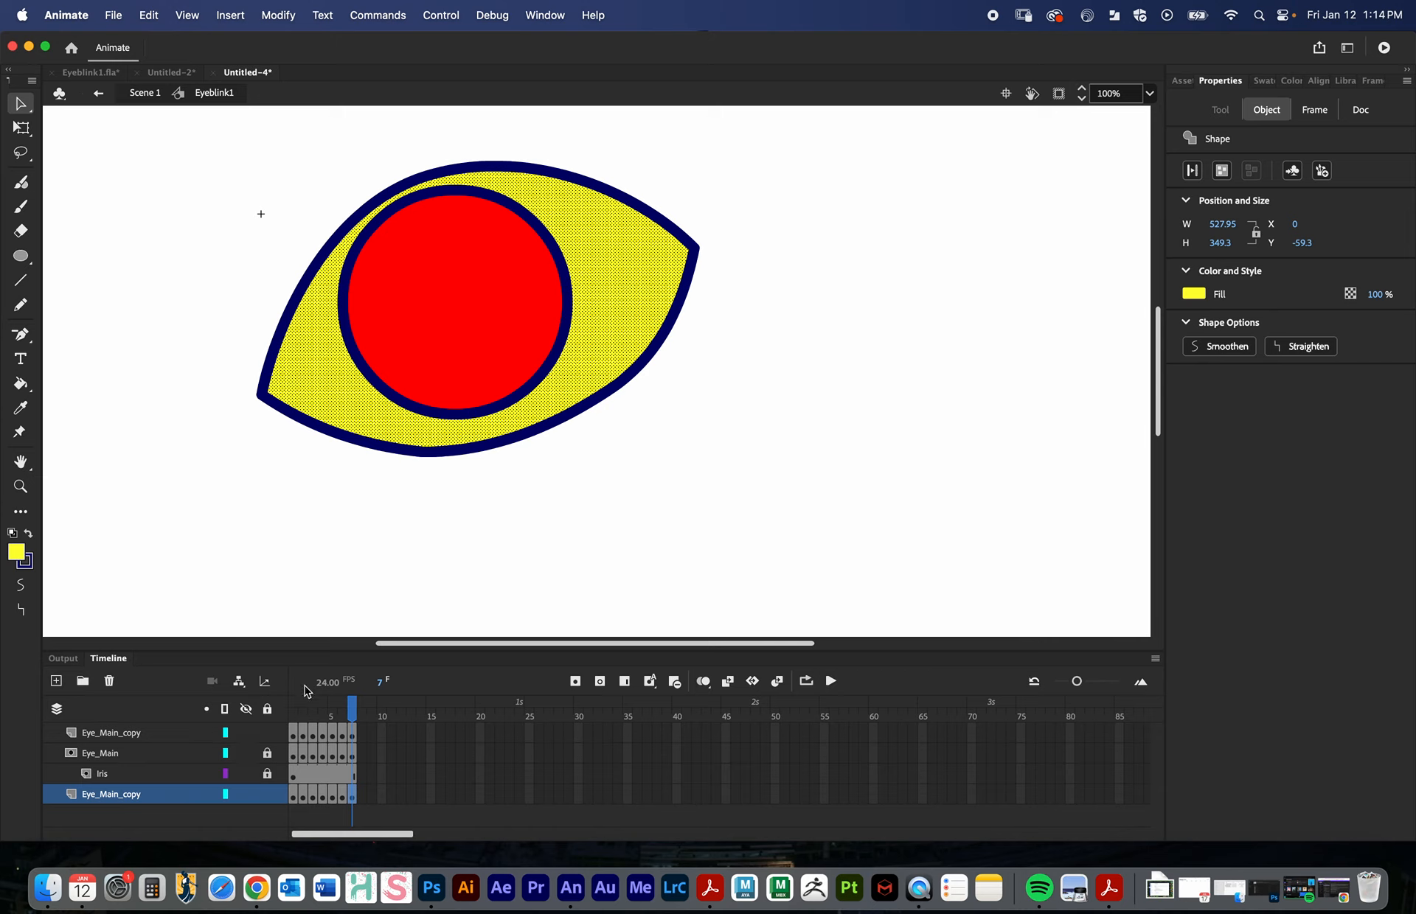
pyautogui.click(105, 774)
pyautogui.click(452, 338)
pyautogui.moveTo(351, 709)
pyautogui.mouseDown()
pyautogui.moveTo(274, 719)
pyautogui.moveTo(364, 717)
pyautogui.mouseUp()
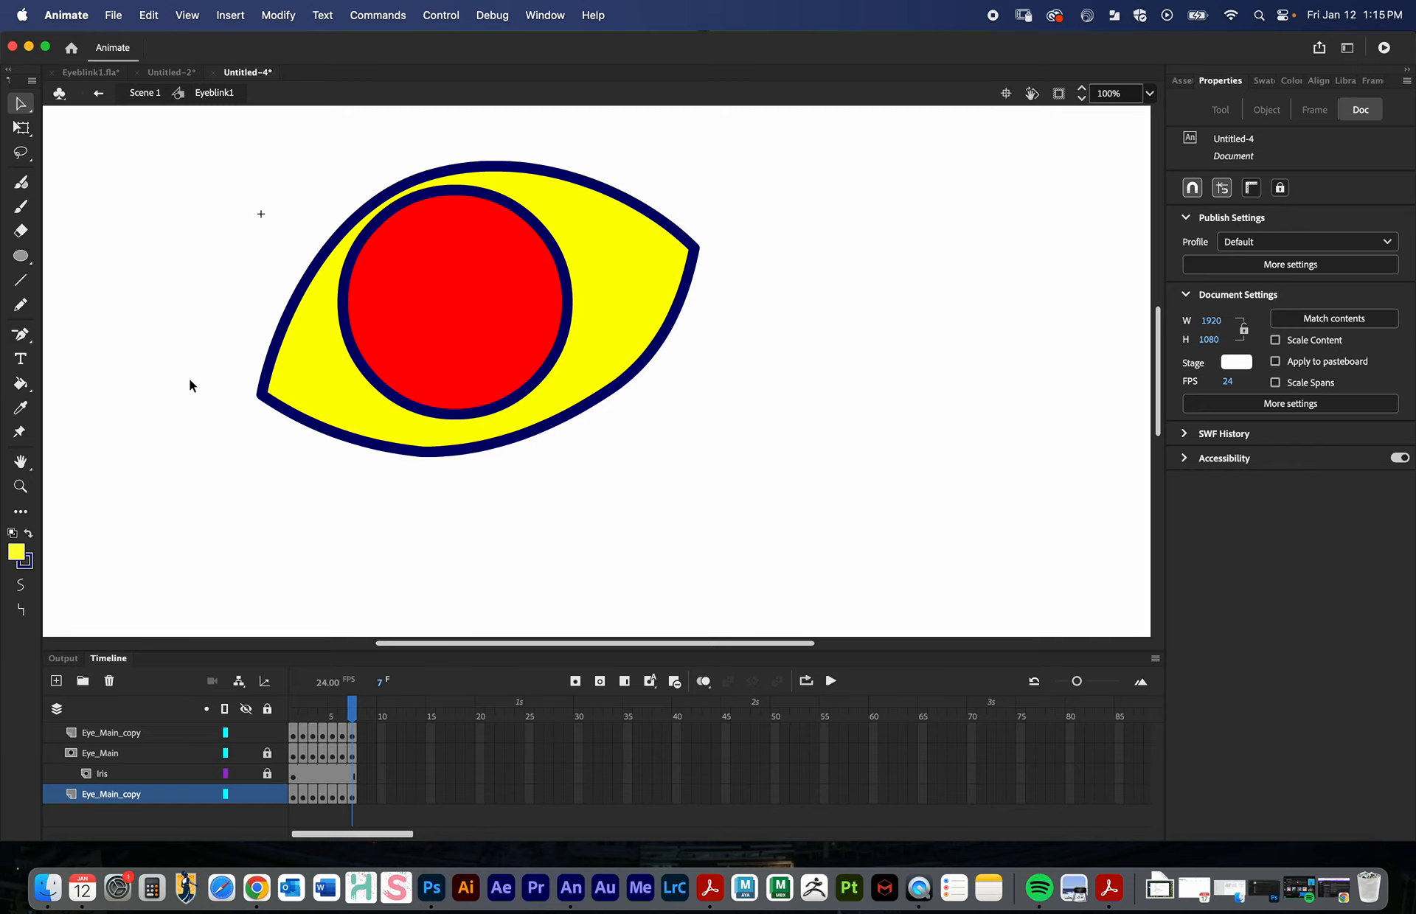
# - Return to Scene 1, enable looped playback over frames 1 to 10, and play and scrub through the blink
pyautogui.click(100, 94)
pyautogui.moveTo(351, 710); pyautogui.dragTo(294, 712)
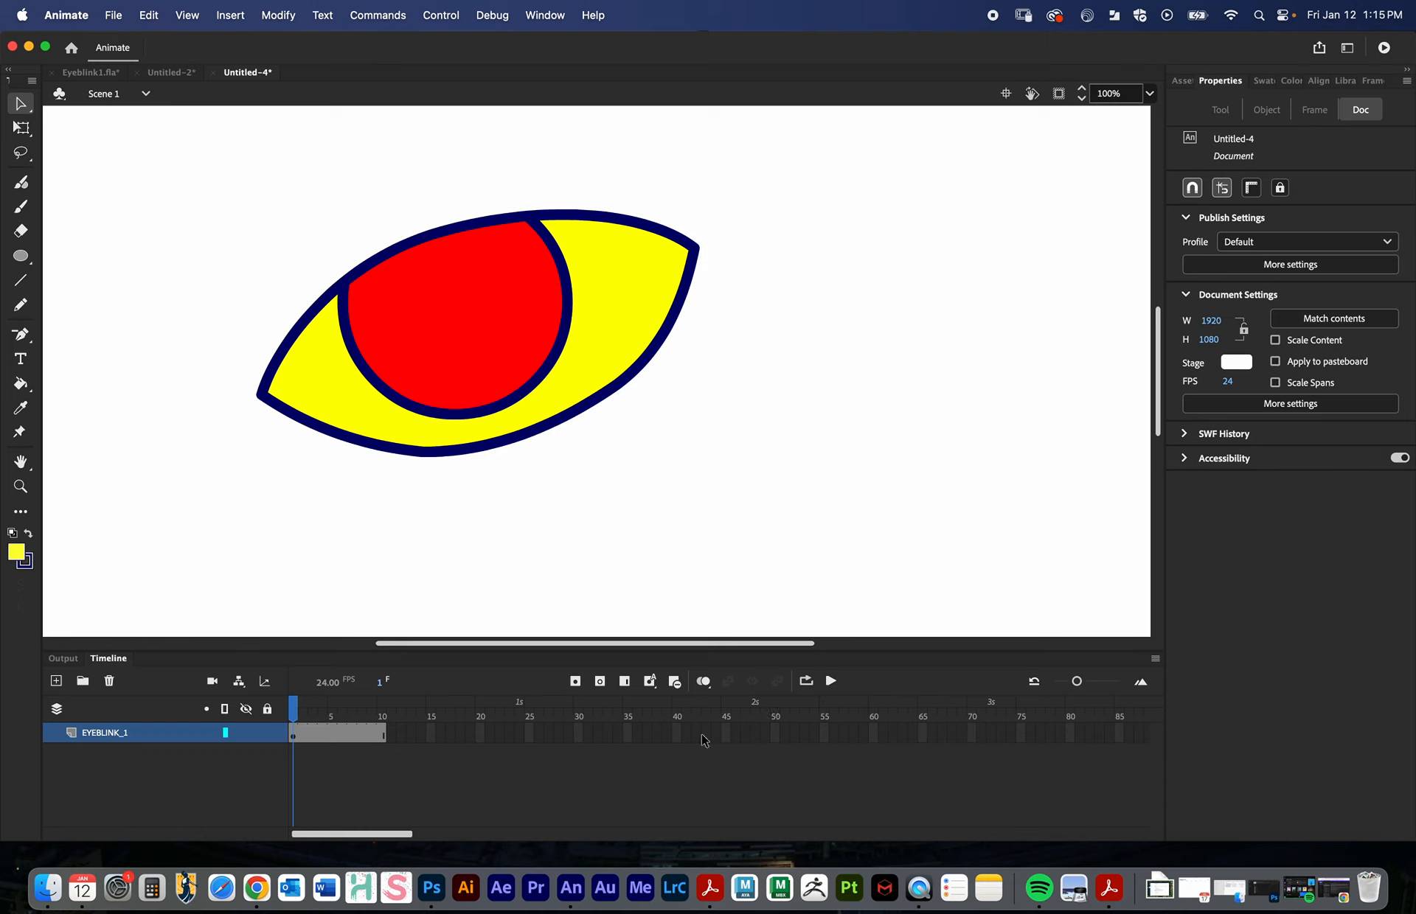
pyautogui.click(807, 682)
pyautogui.moveTo(315, 701); pyautogui.dragTo(384, 706)
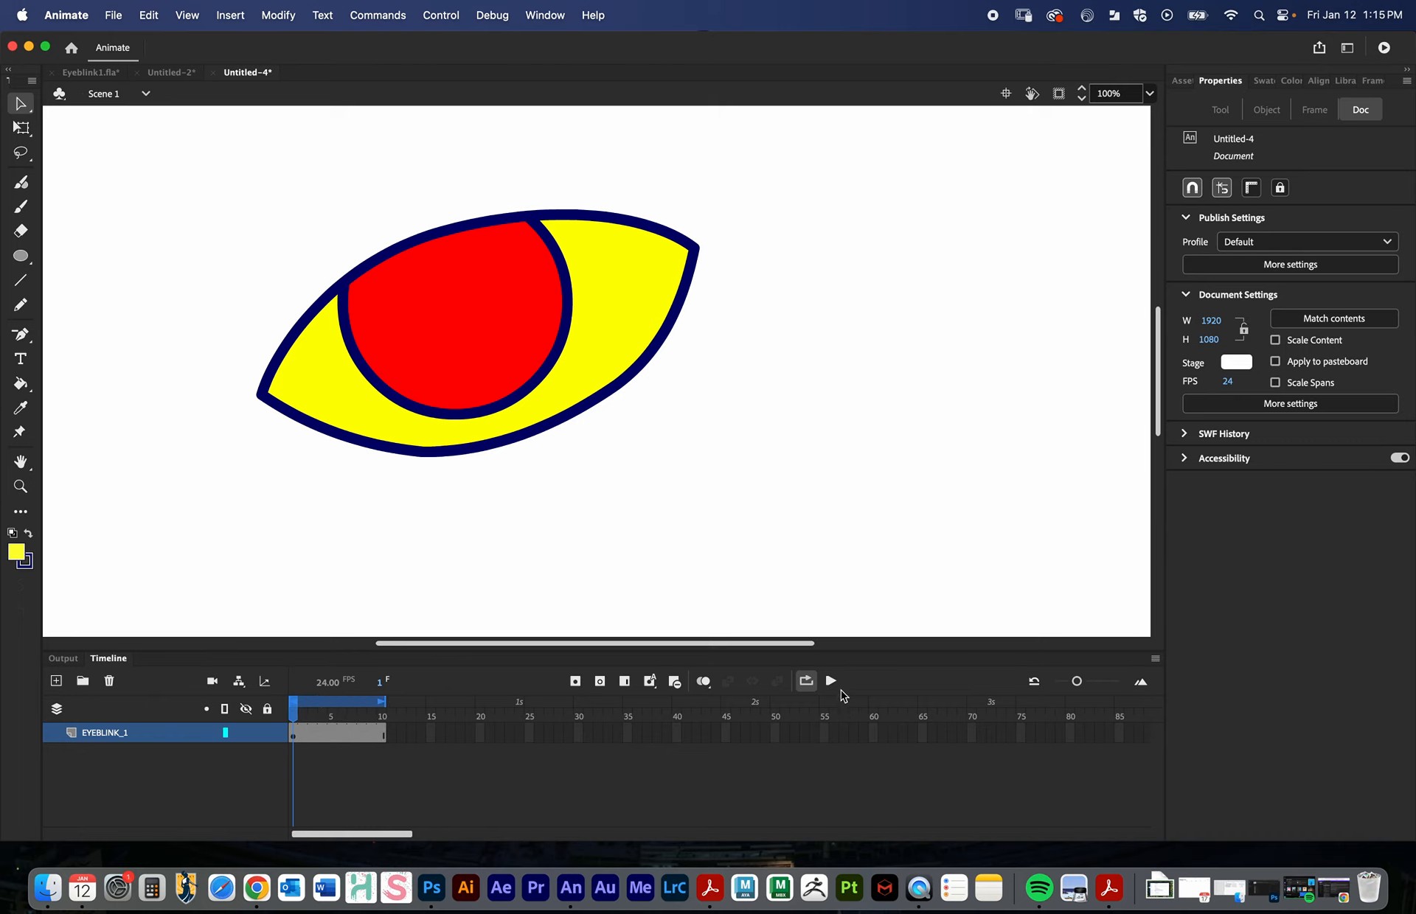
pyautogui.click(832, 681)
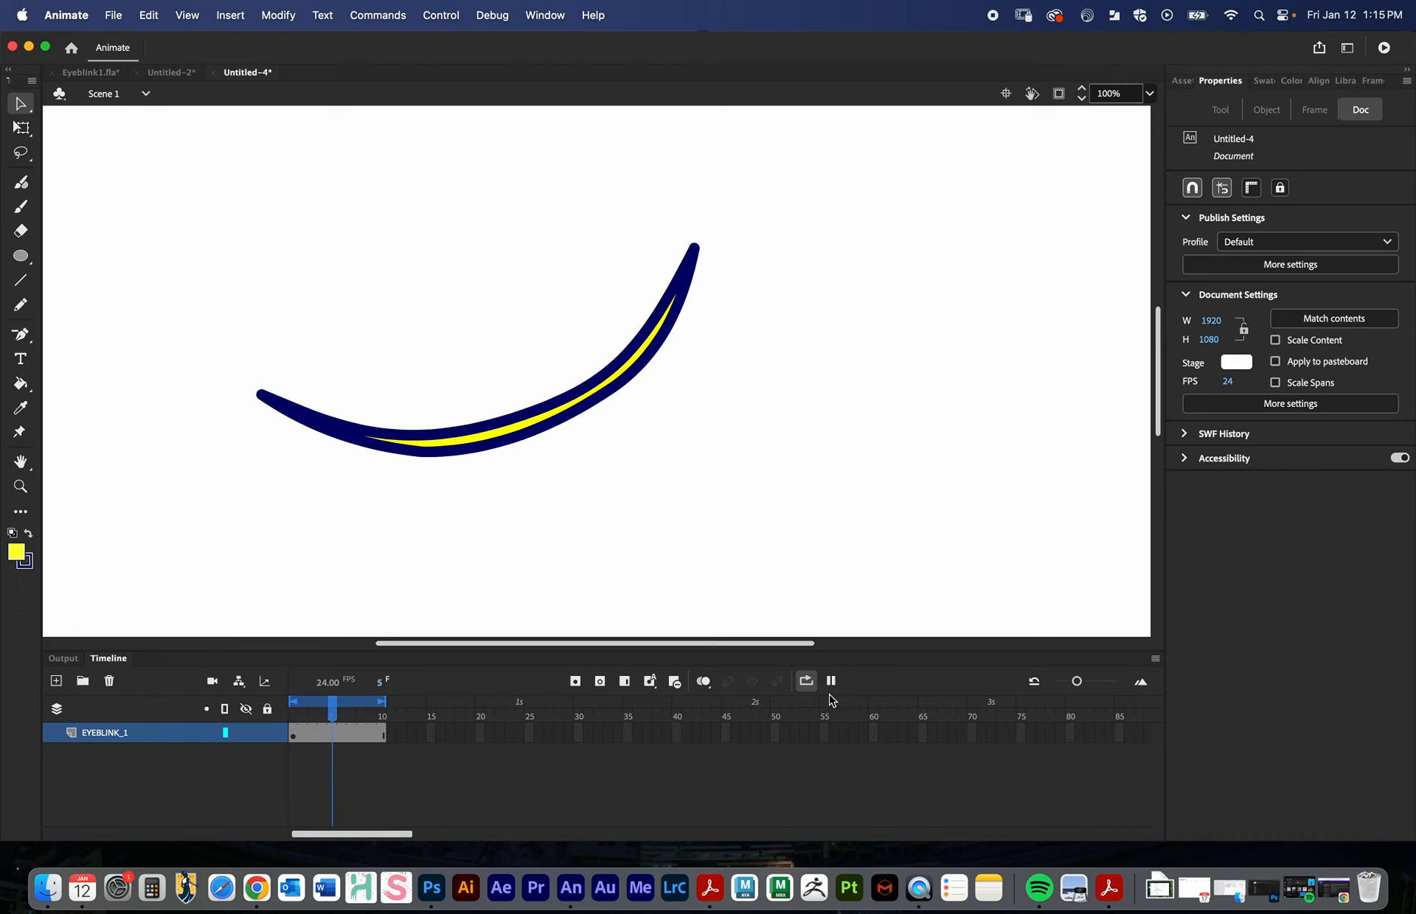
pyautogui.click(830, 682)
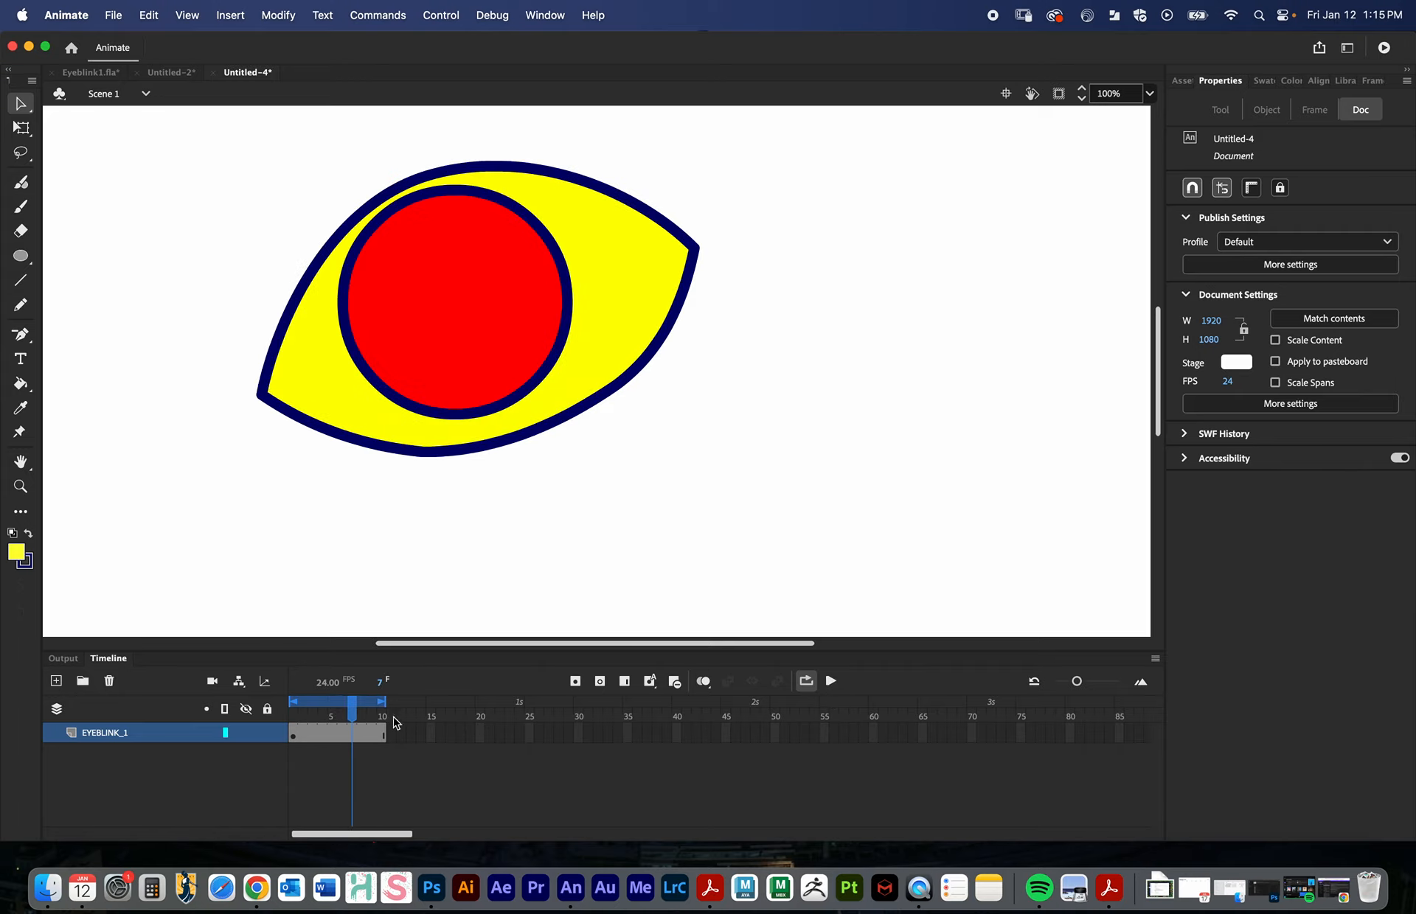
pyautogui.moveTo(352, 714)
pyautogui.mouseDown()
pyautogui.moveTo(287, 718)
pyautogui.moveTo(358, 721)
pyautogui.mouseUp()
pyautogui.moveTo(356, 714); pyautogui.dragTo(241, 722)
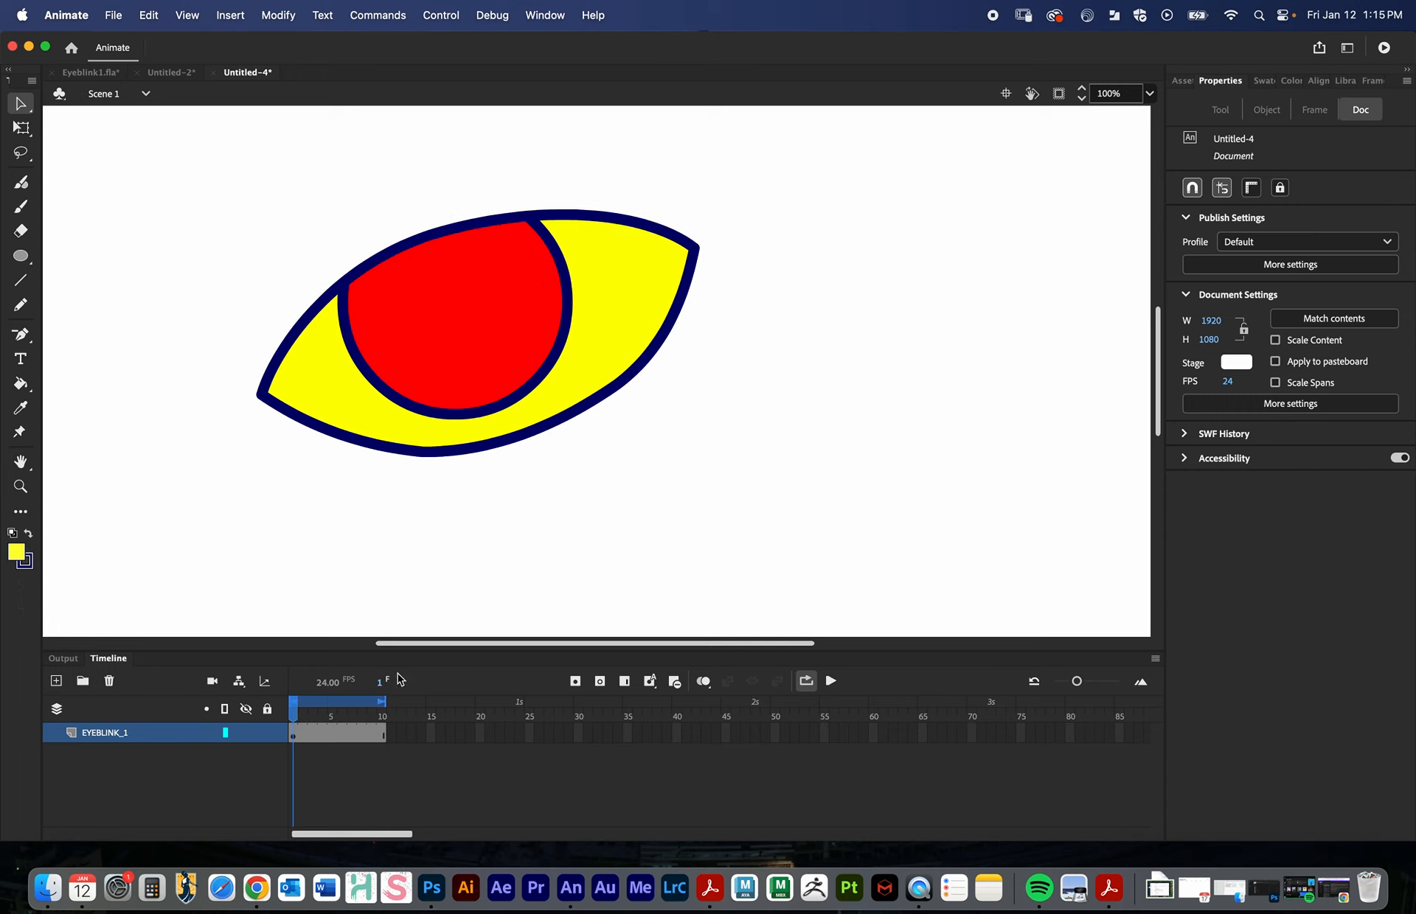
# - Select the Eyeblink1 graphic instance on the stage, examine its looping options, and scrub through its frames
pyautogui.click(343, 738)
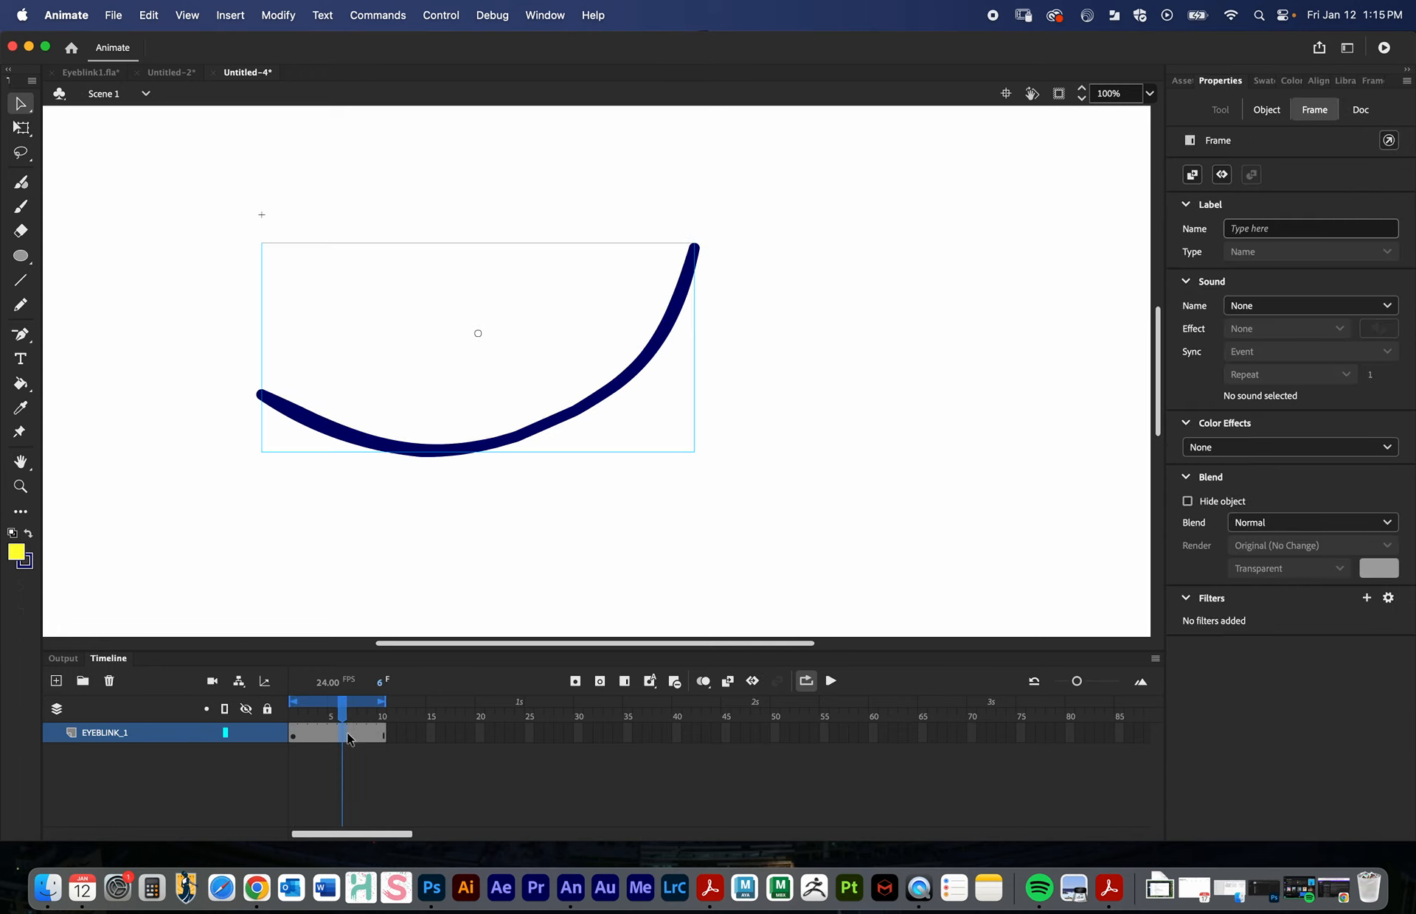
pyautogui.click(446, 453)
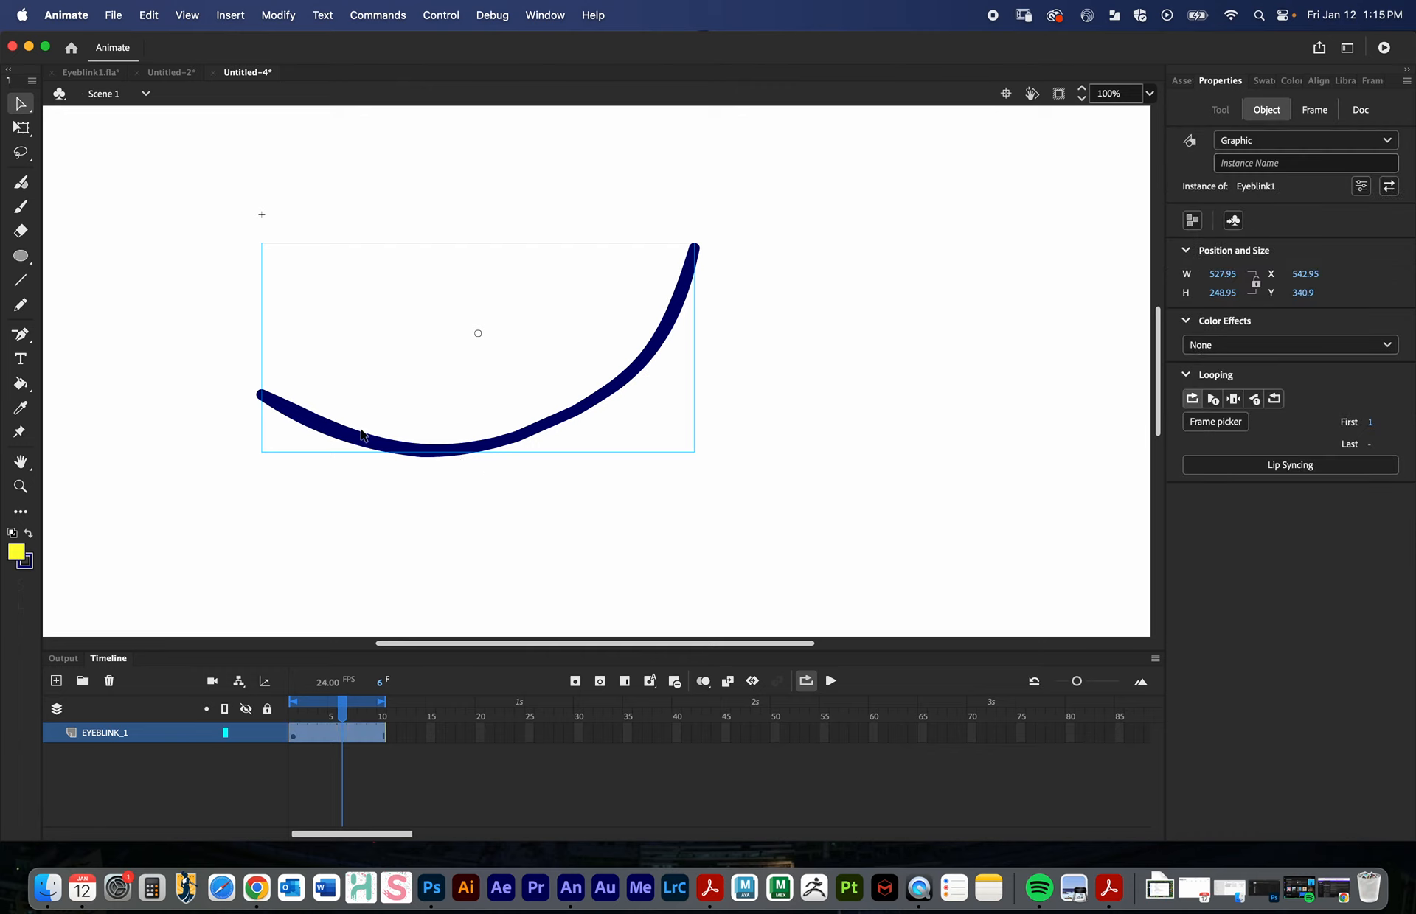
pyautogui.click(361, 542)
pyautogui.click(395, 455)
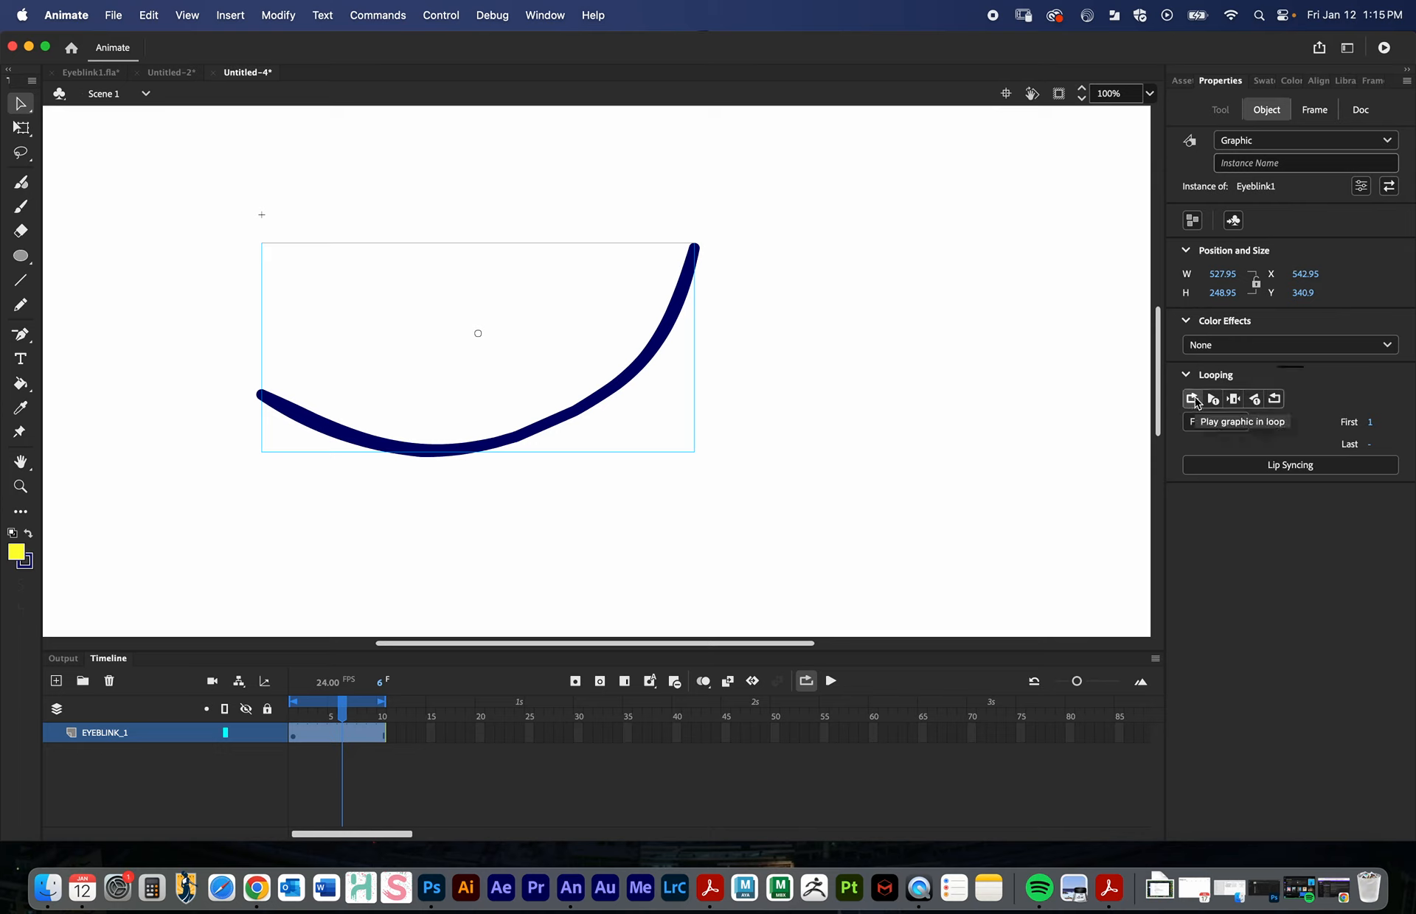
pyautogui.moveTo(343, 710); pyautogui.dragTo(303, 717)
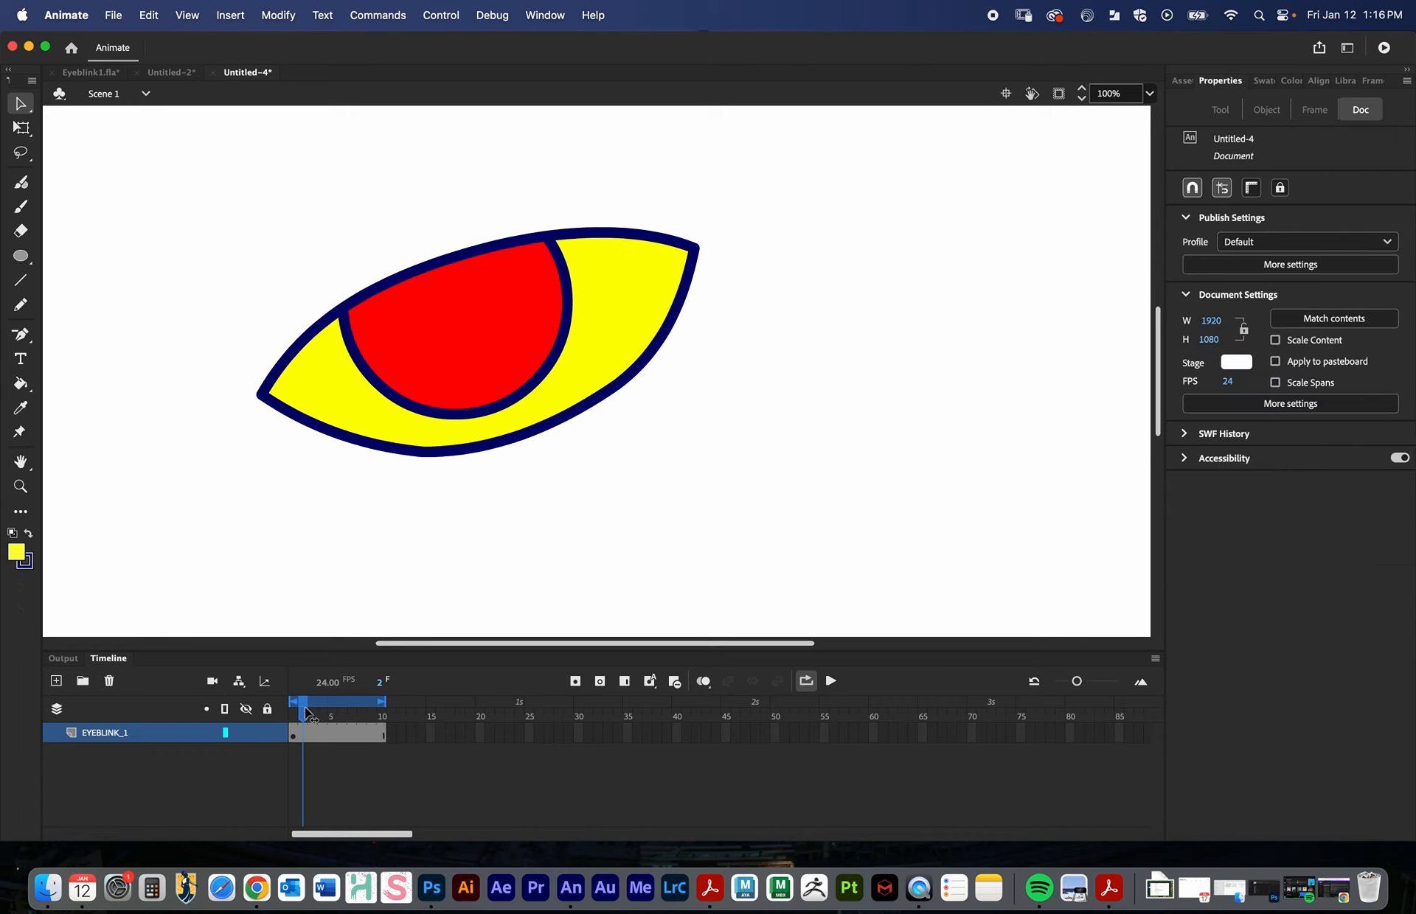
pyautogui.moveTo(307, 713); pyautogui.dragTo(332, 714)
# - Select the Eyeblink1 instance, show its frames in the Frame Picker, and set its looping to Single Frame
pyautogui.click(497, 442)
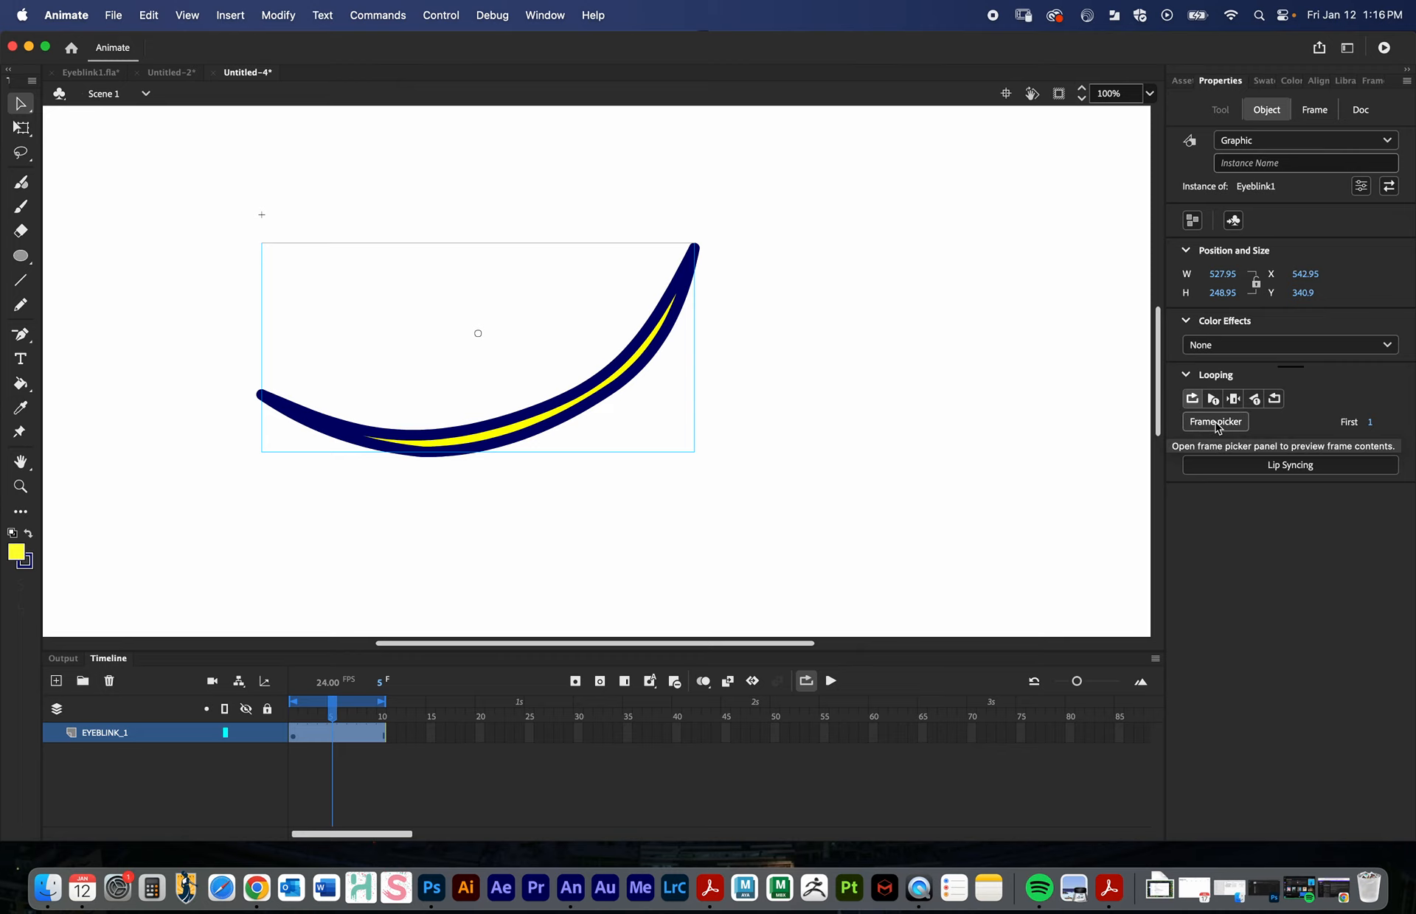
pyautogui.click(1372, 83)
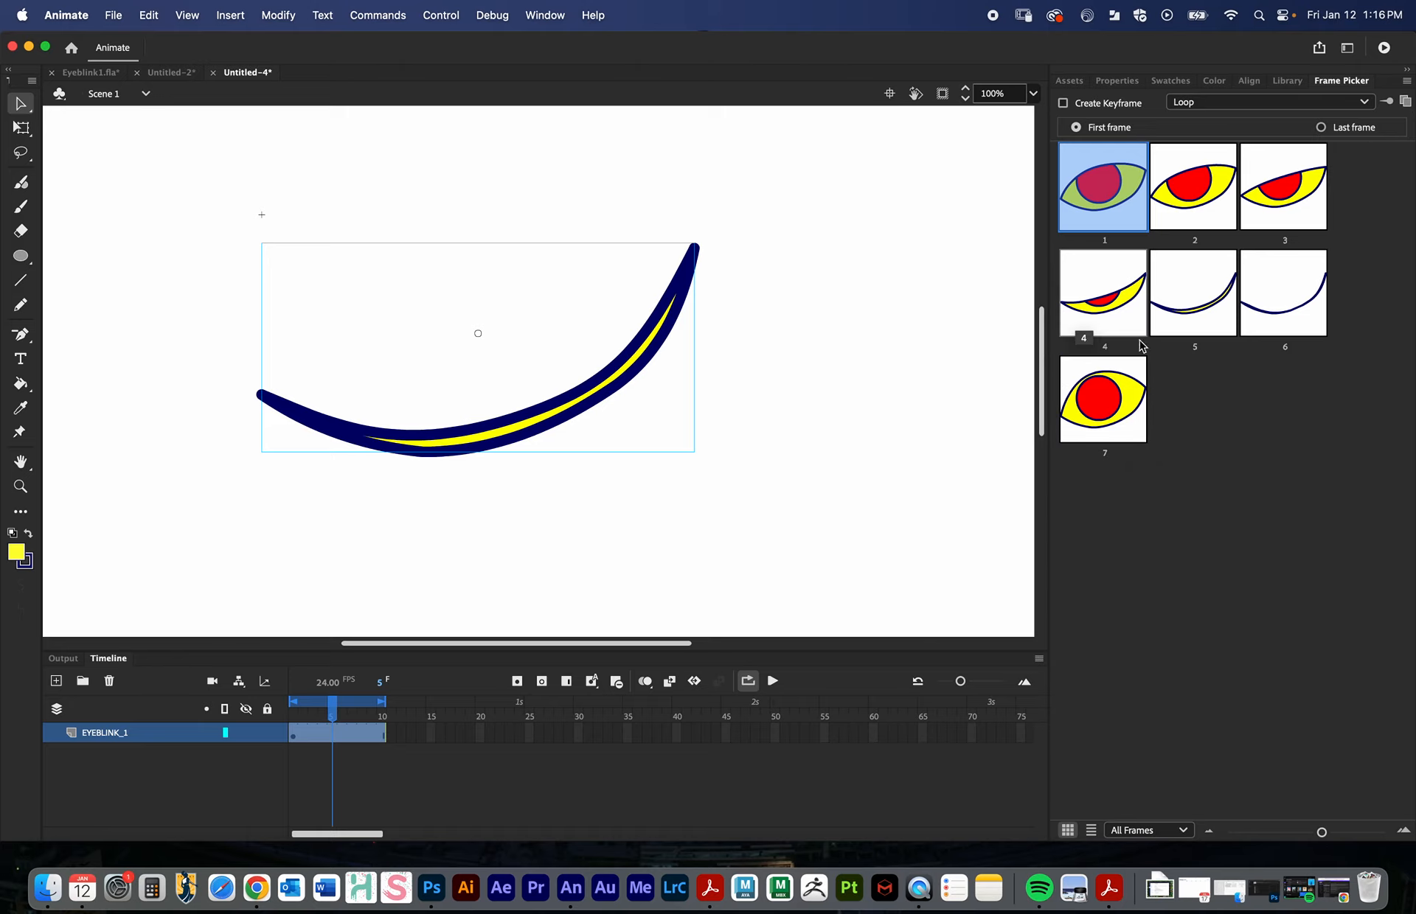
pyautogui.click(546, 15)
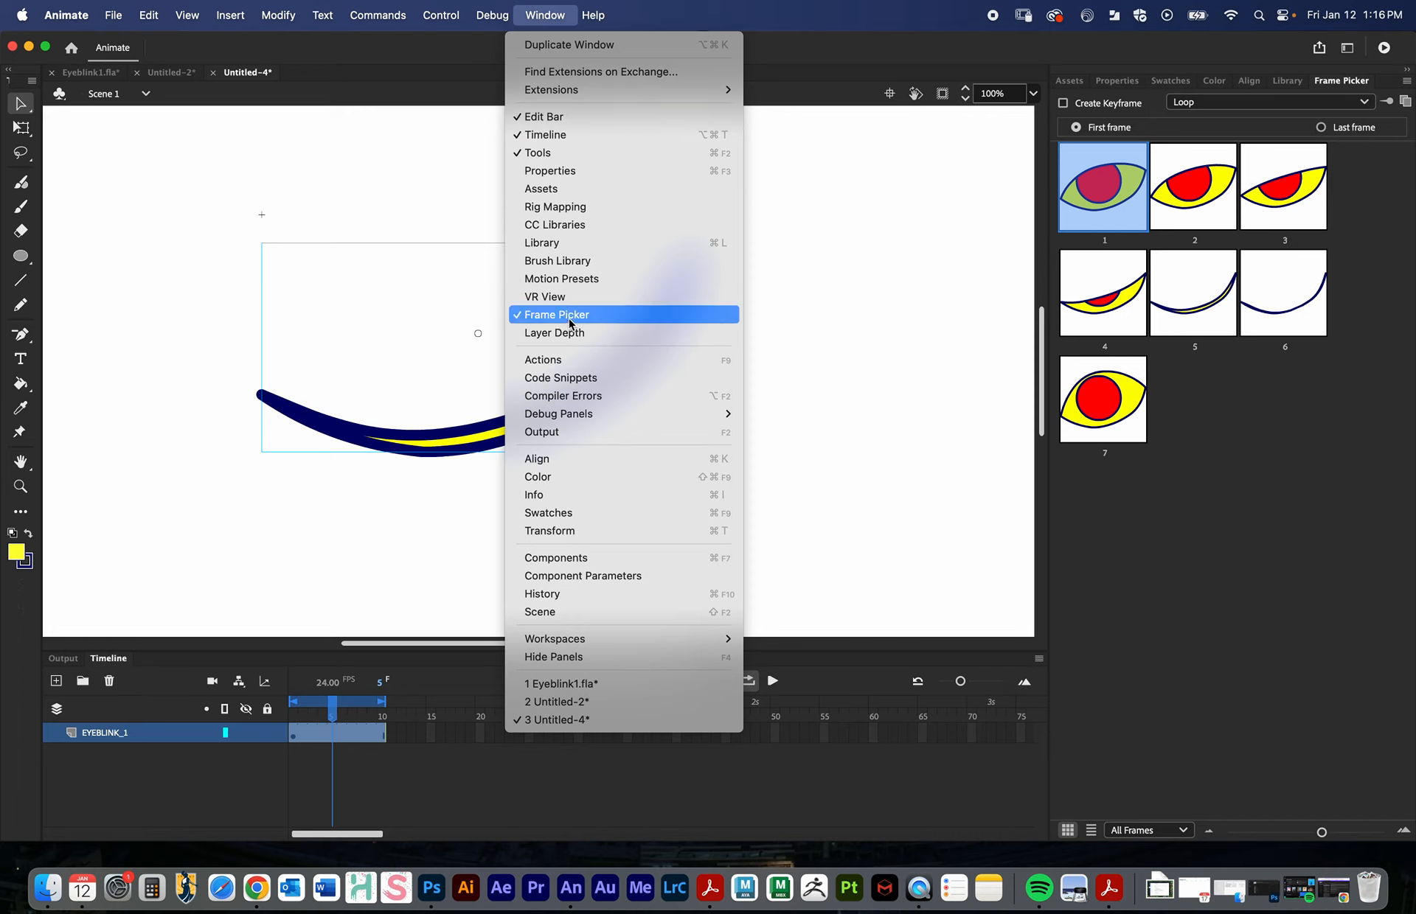
pyautogui.click(548, 3)
pyautogui.click(548, 3)
pyautogui.click(701, 791)
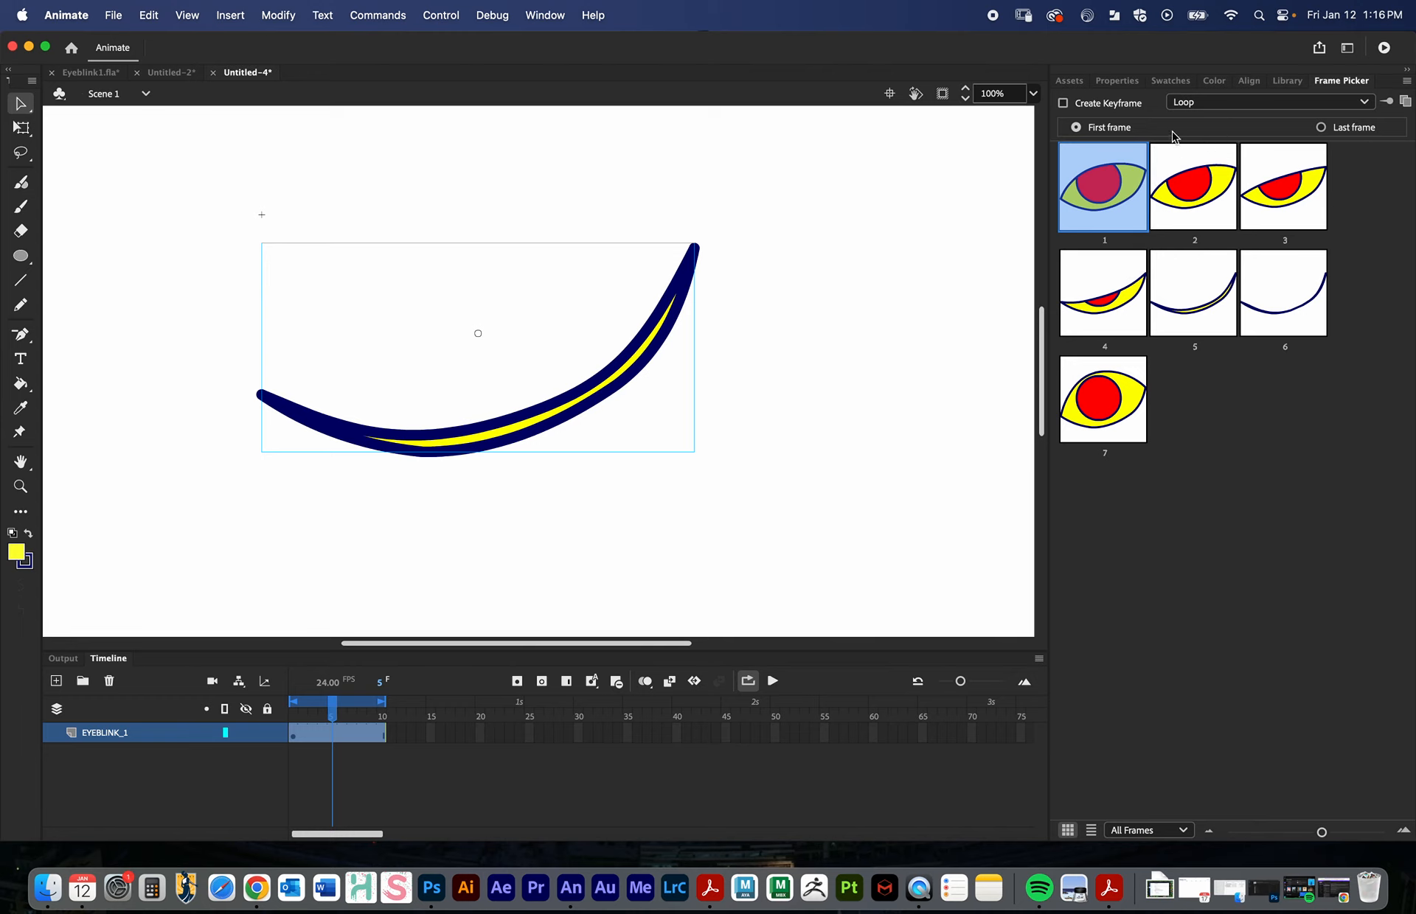
pyautogui.click(1263, 102)
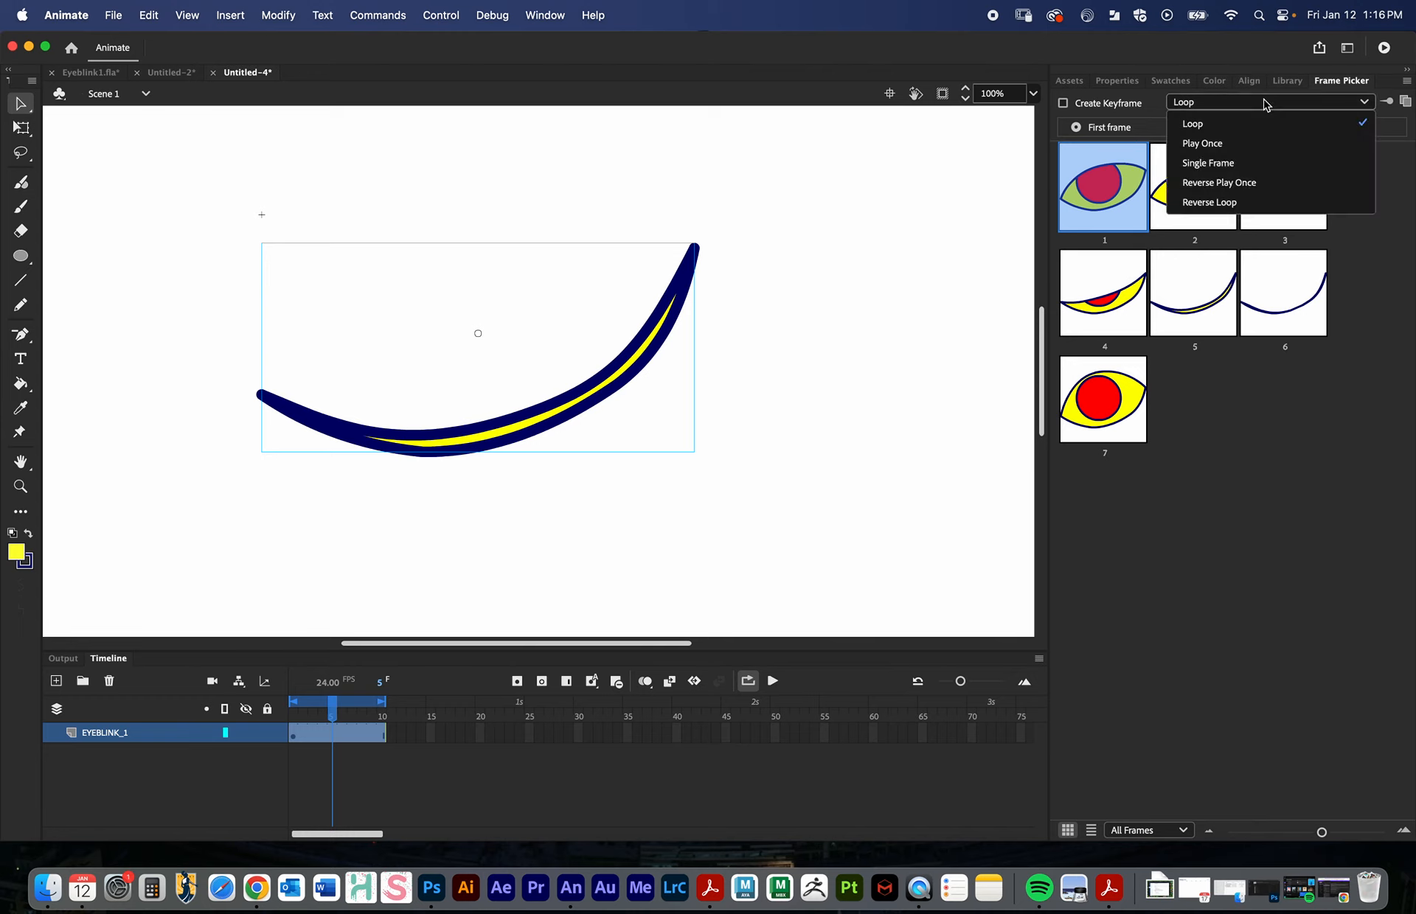
pyautogui.click(1236, 163)
# - Play and scrub the Scene 1 timeline to check the single-frame eye, then return to frame 1
pyautogui.moveTo(330, 719); pyautogui.dragTo(287, 722)
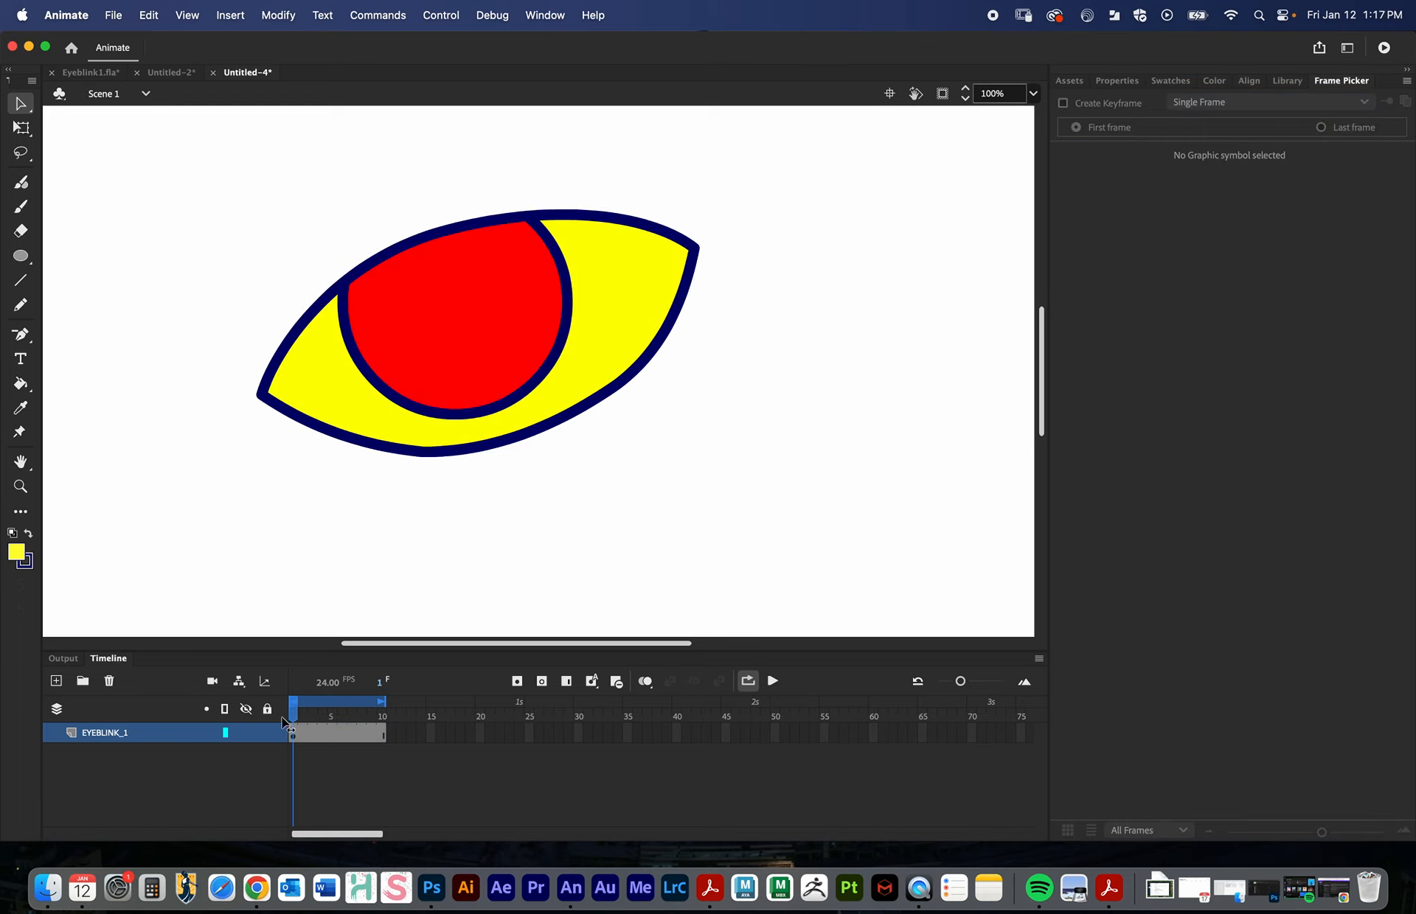
pyautogui.click(773, 681)
pyautogui.click(772, 680)
pyautogui.moveTo(330, 720); pyautogui.dragTo(289, 719)
# - Add a keyframe at frame 11 of EYEBLINK_1, extend it through frame 12, and assign symbol frame 2
pyautogui.click(388, 735)
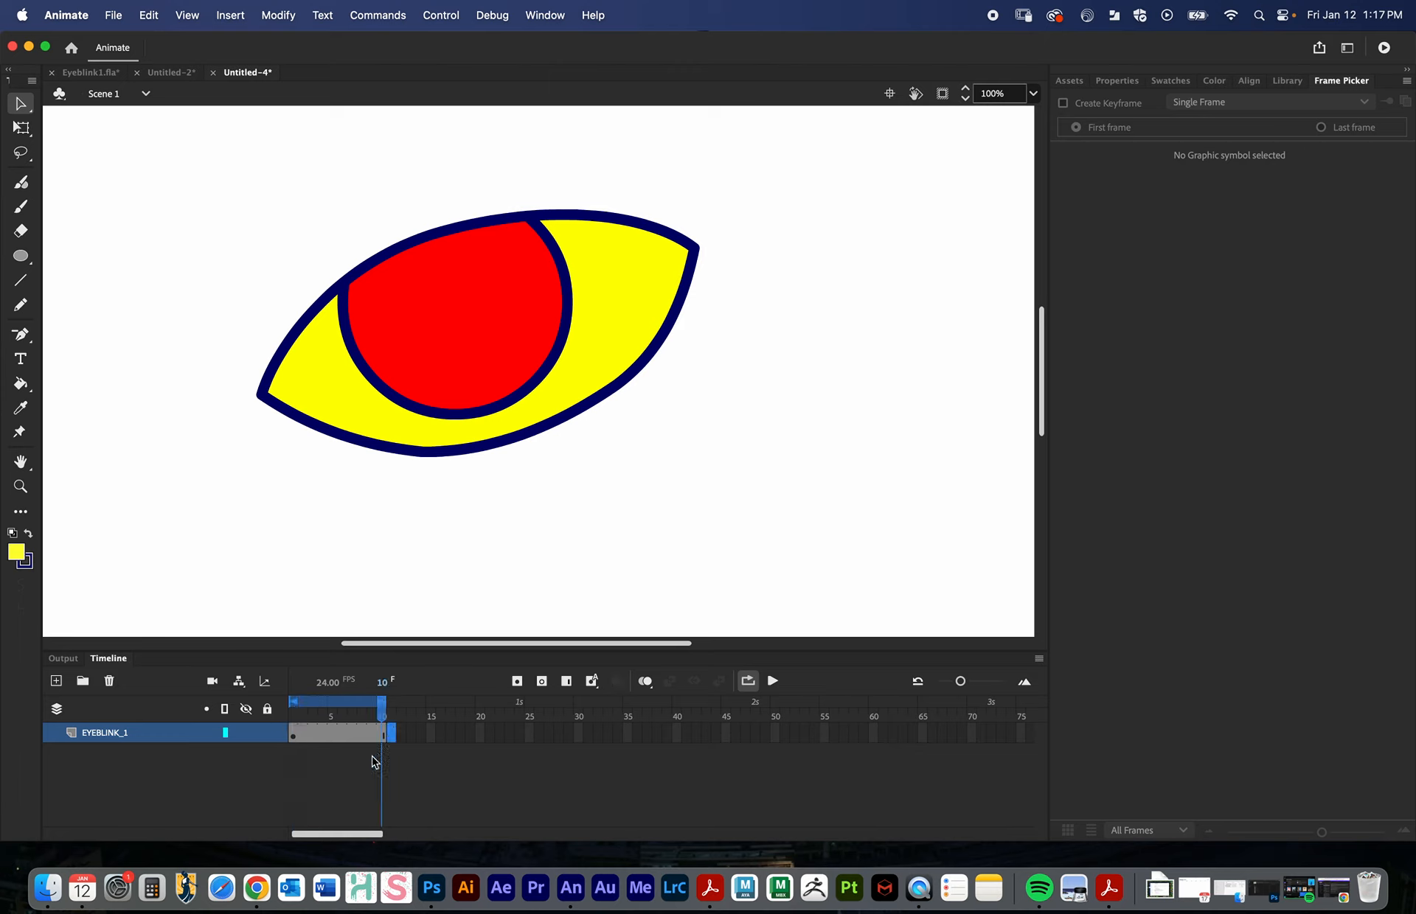
pyautogui.click(518, 682)
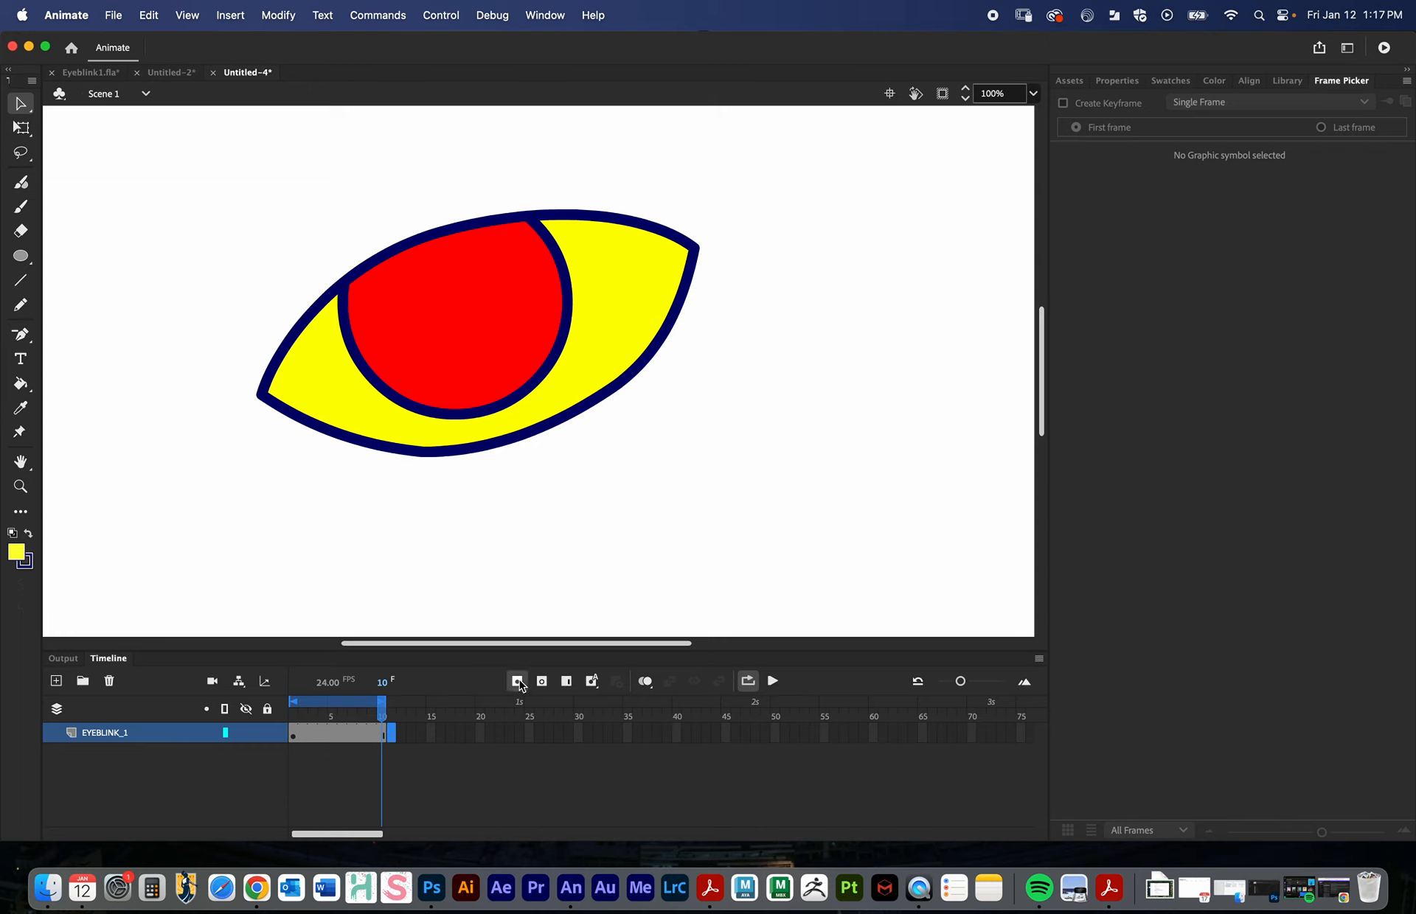
pyautogui.click(568, 682)
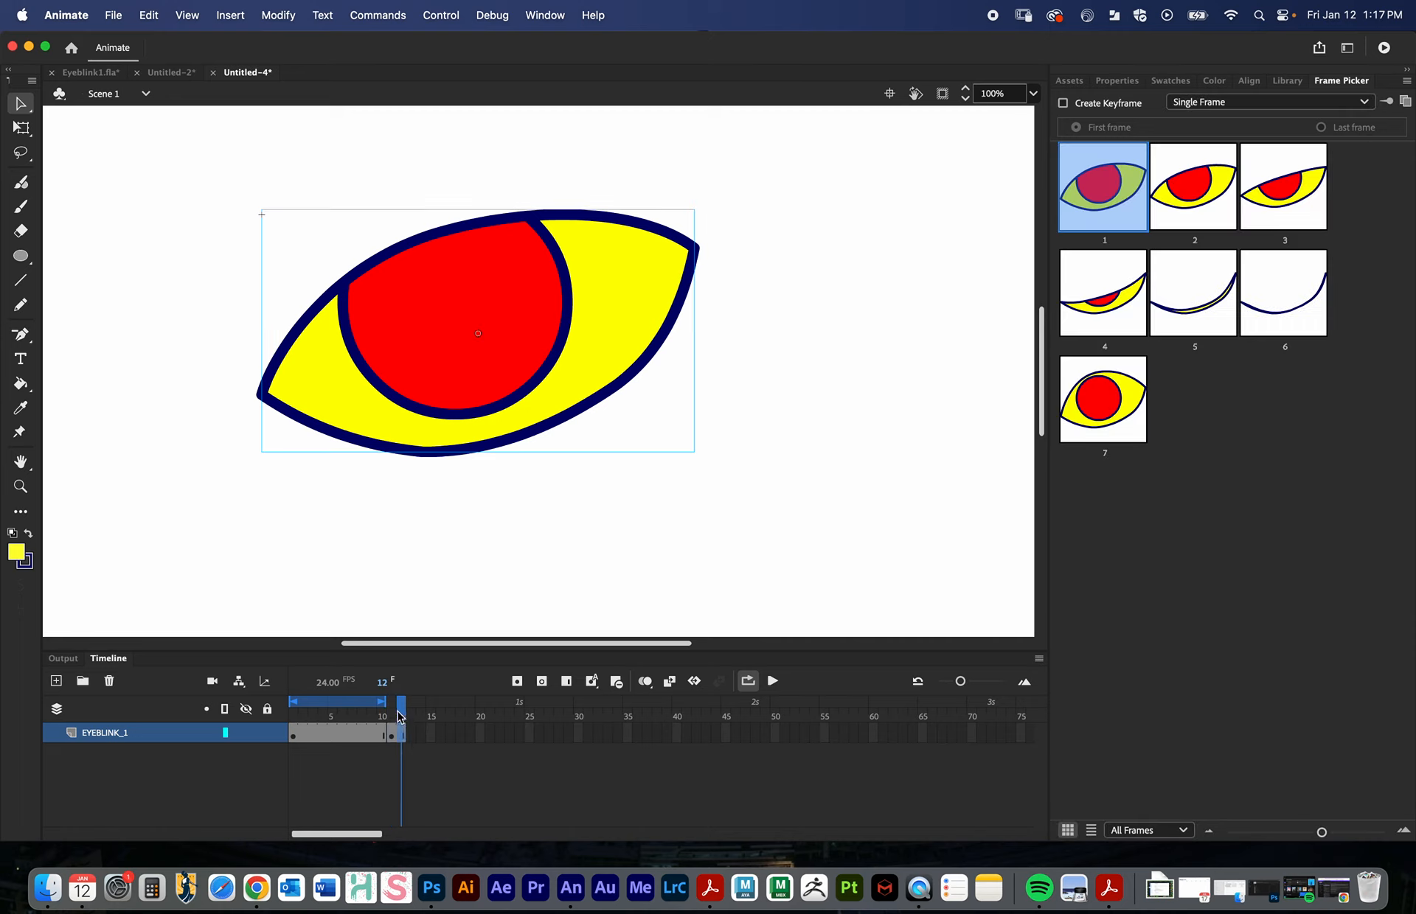
pyautogui.moveTo(398, 716); pyautogui.dragTo(393, 721)
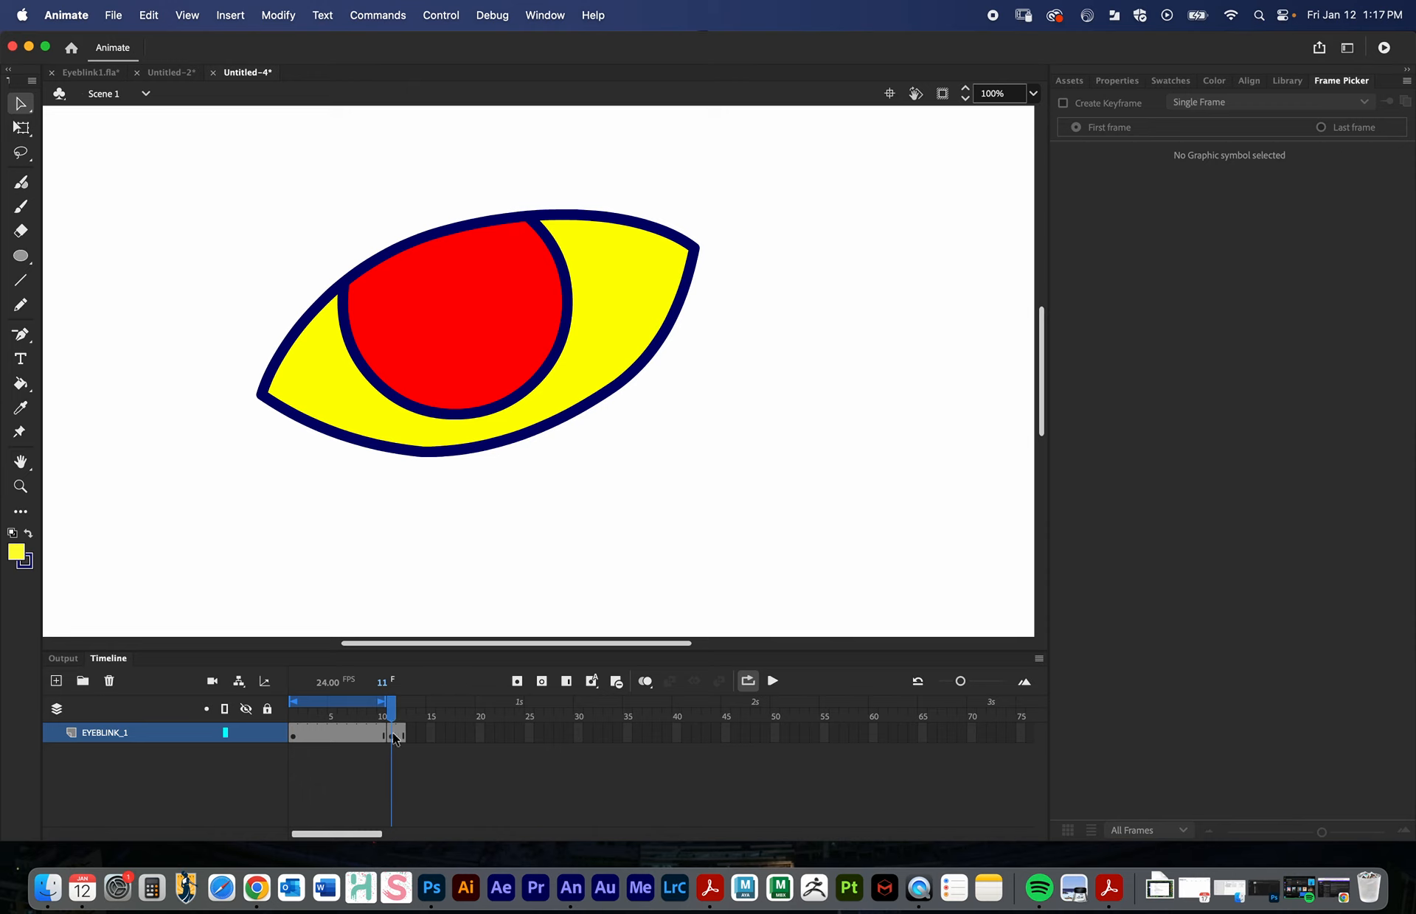
pyautogui.click(394, 737)
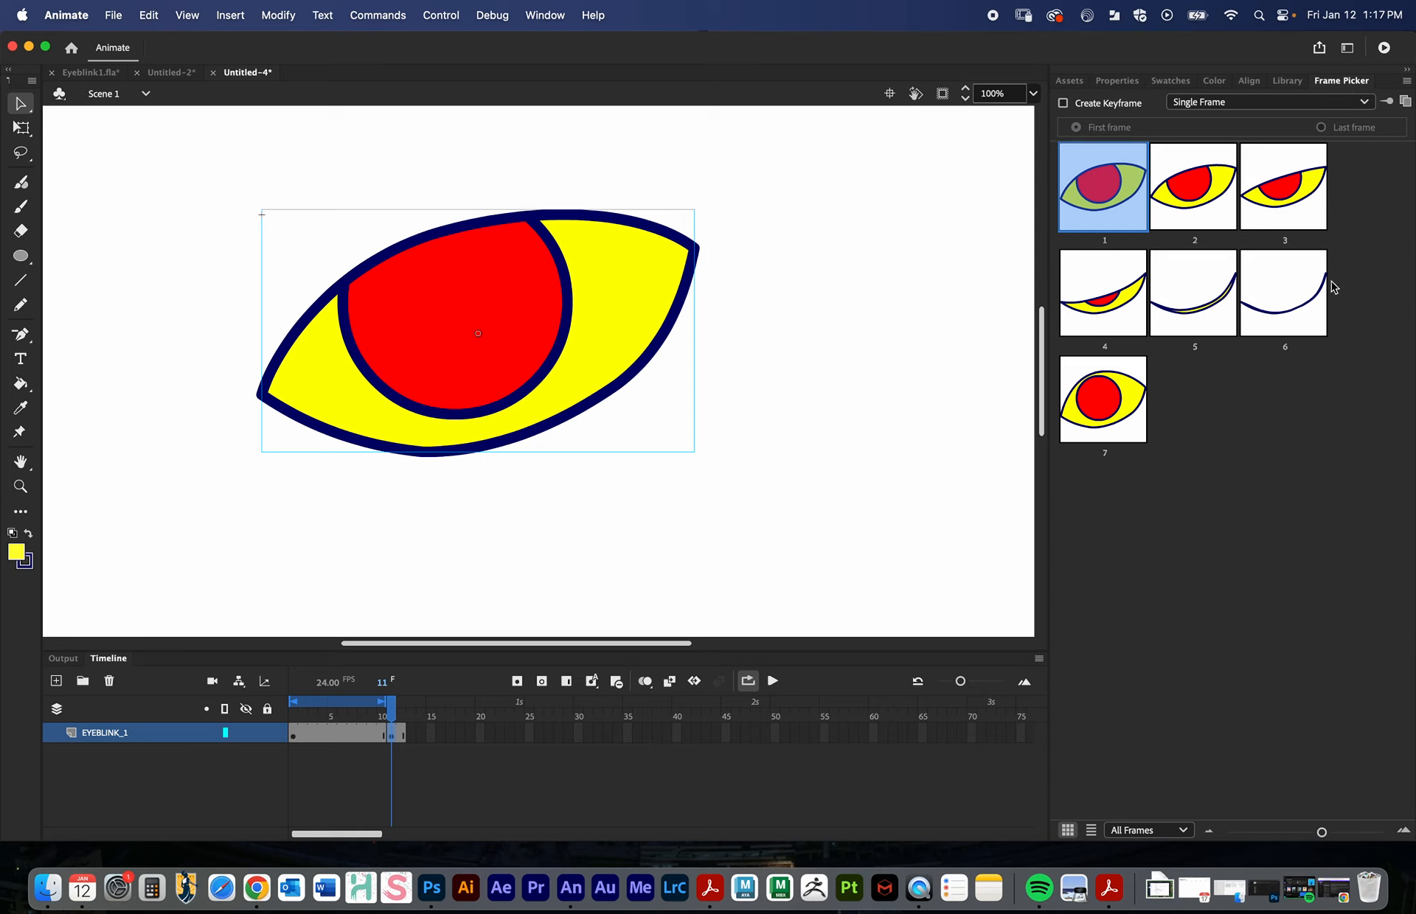
pyautogui.click(1194, 195)
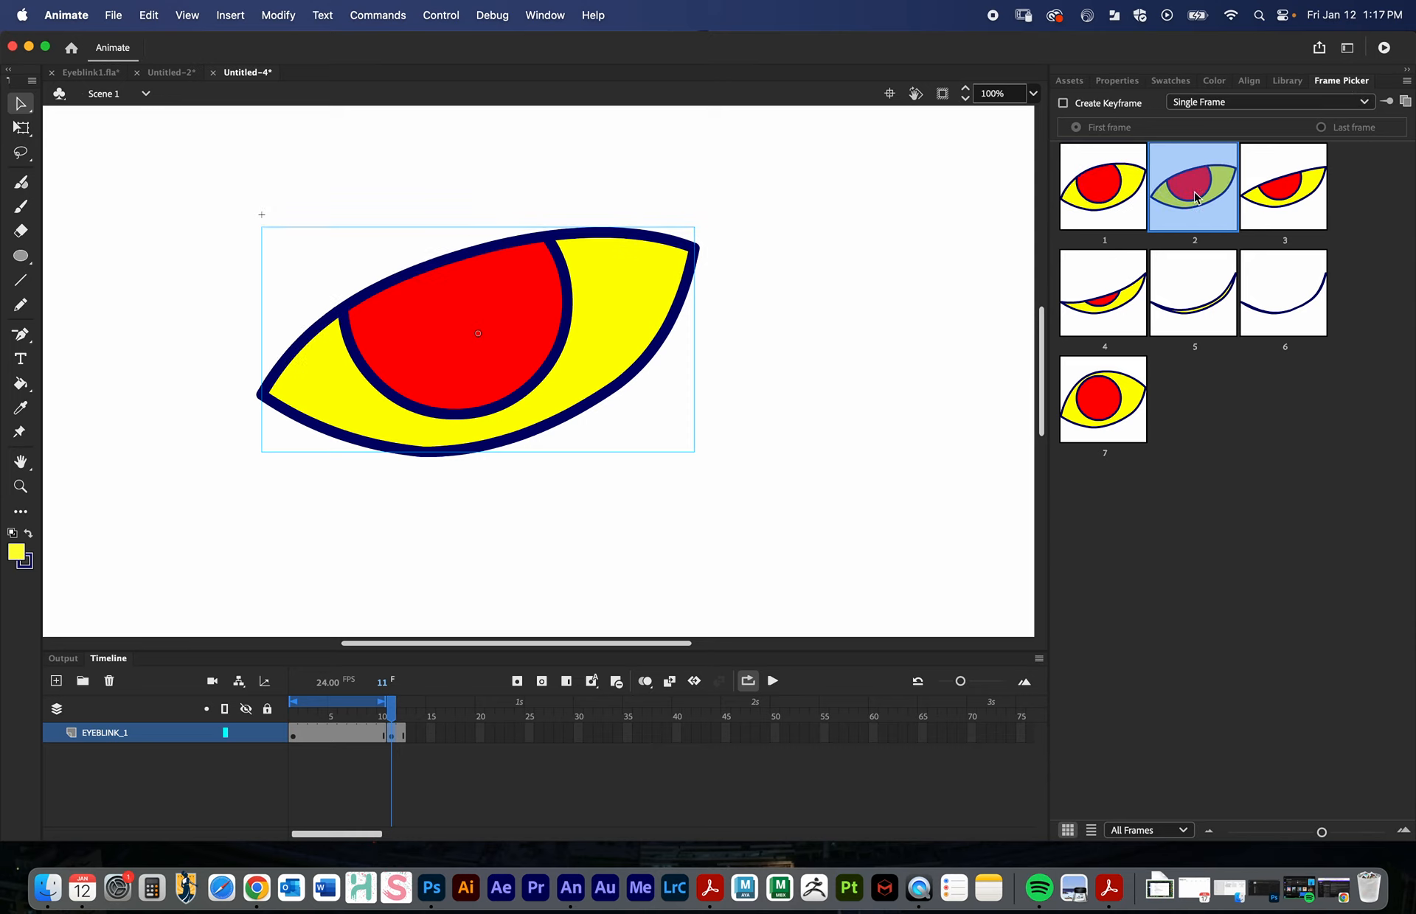
# - Add a keyframe at frame 13 of EYEBLINK_1, extend it through frame 14, and assign symbol frame 3
pyautogui.click(411, 738)
pyautogui.click(517, 681)
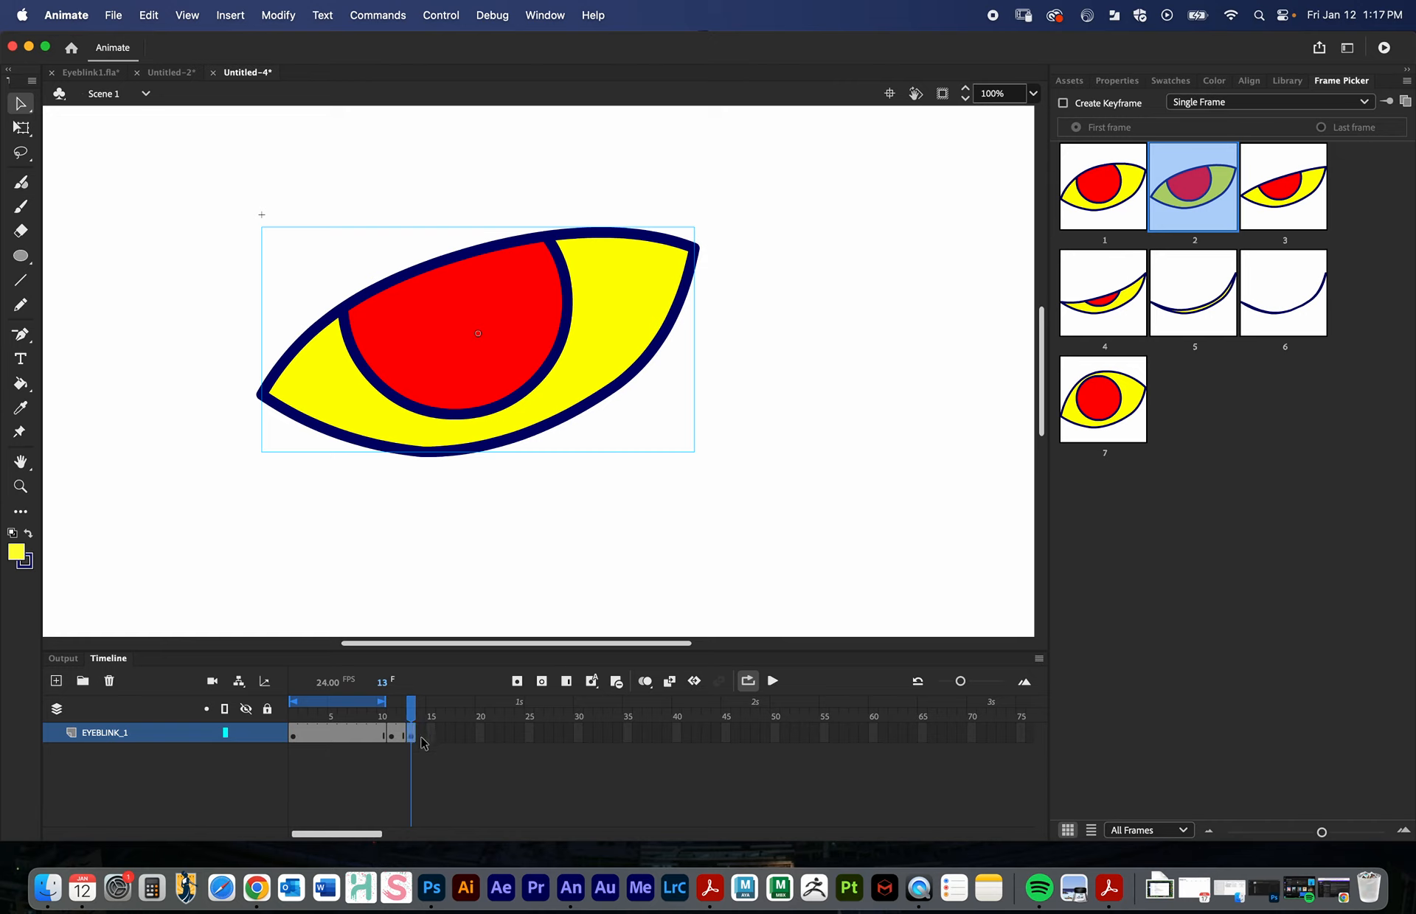
pyautogui.click(421, 735)
pyautogui.click(542, 682)
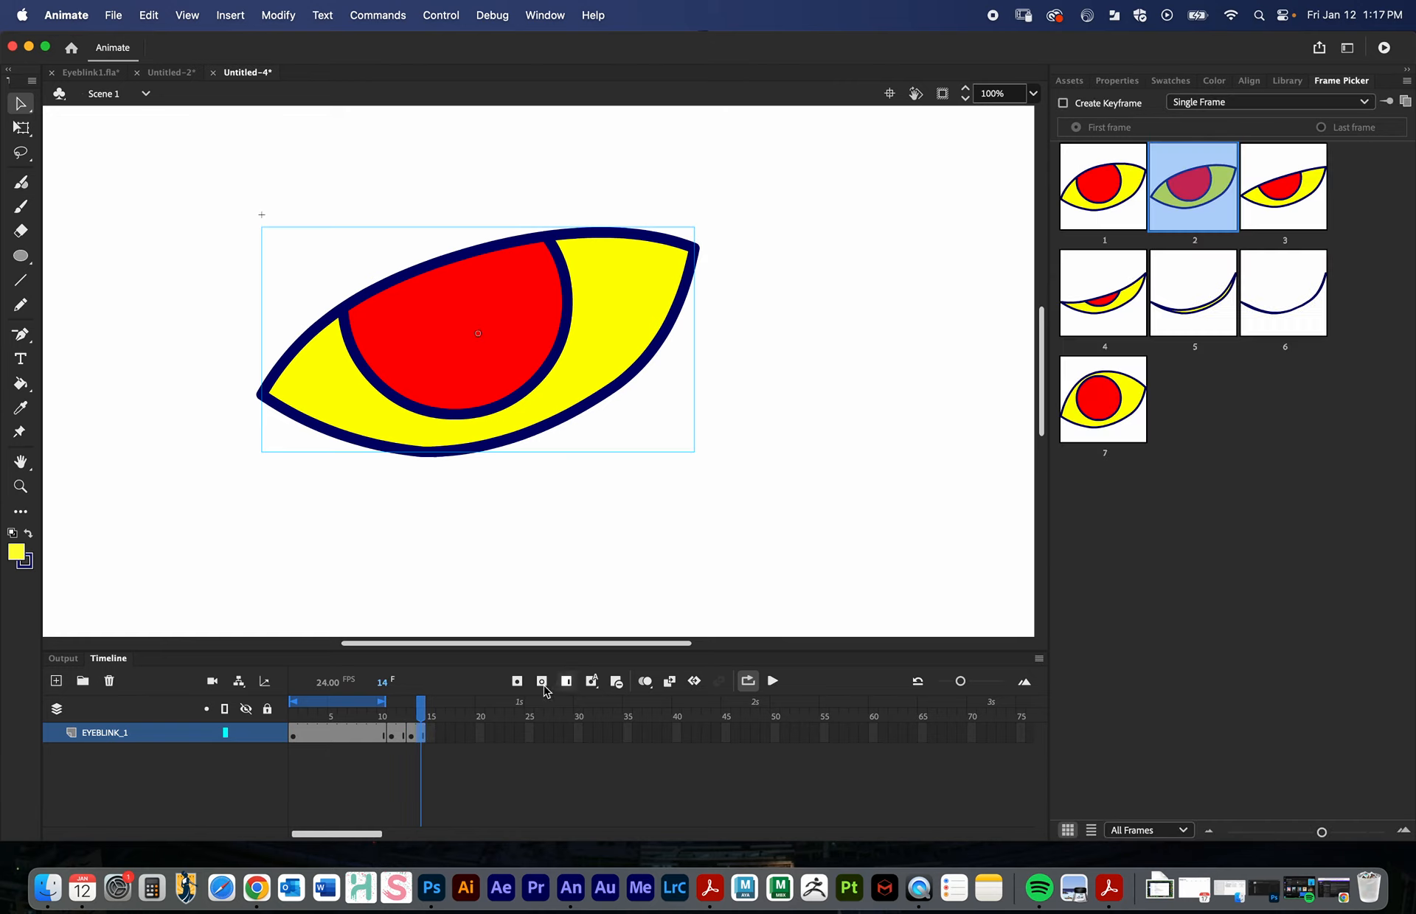
pyautogui.click(405, 732)
pyautogui.click(414, 736)
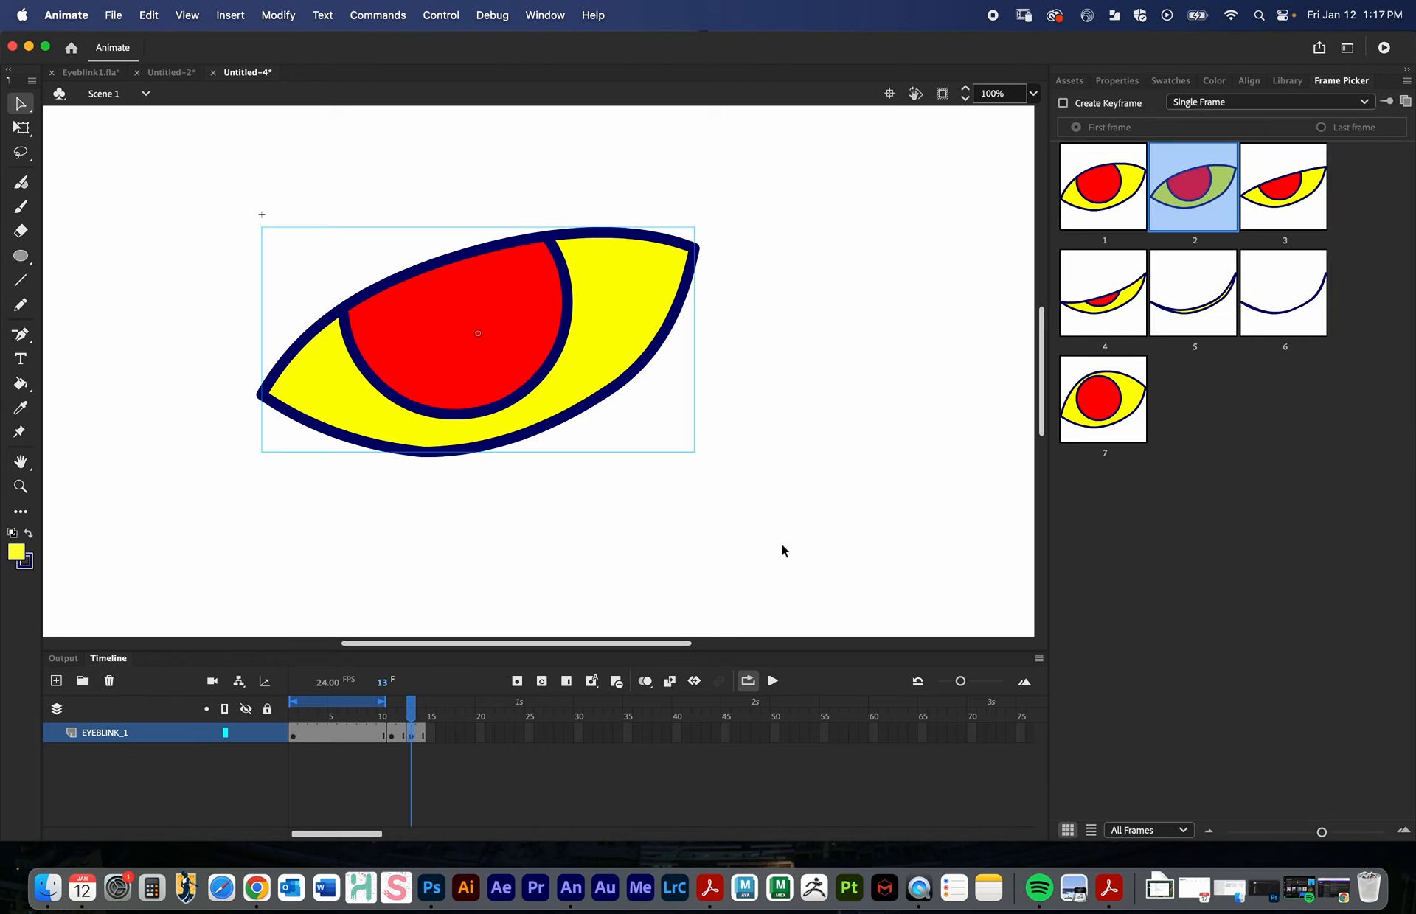
pyautogui.click(435, 770)
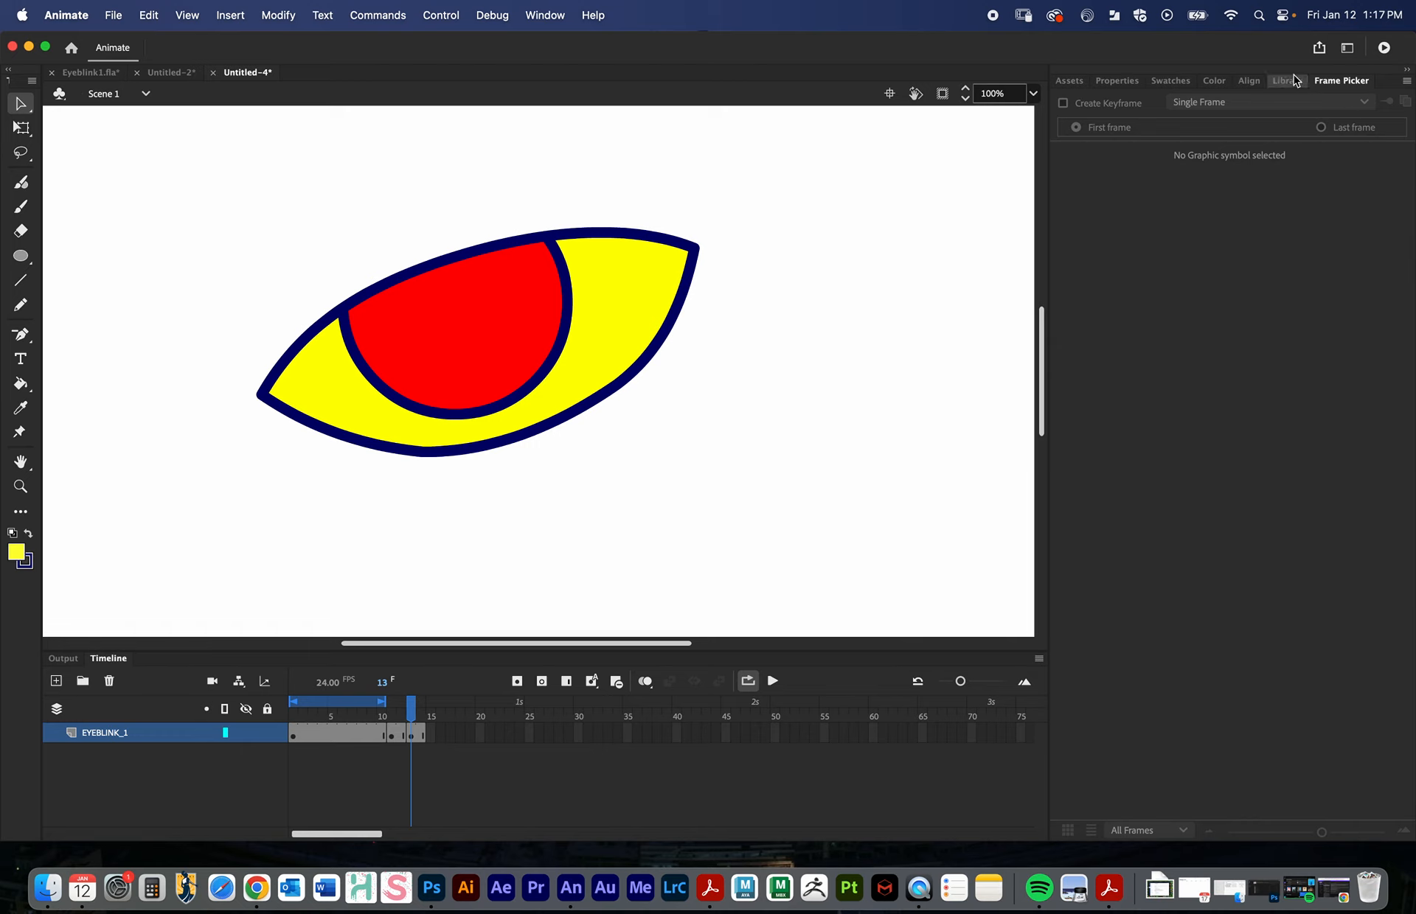
pyautogui.click(413, 735)
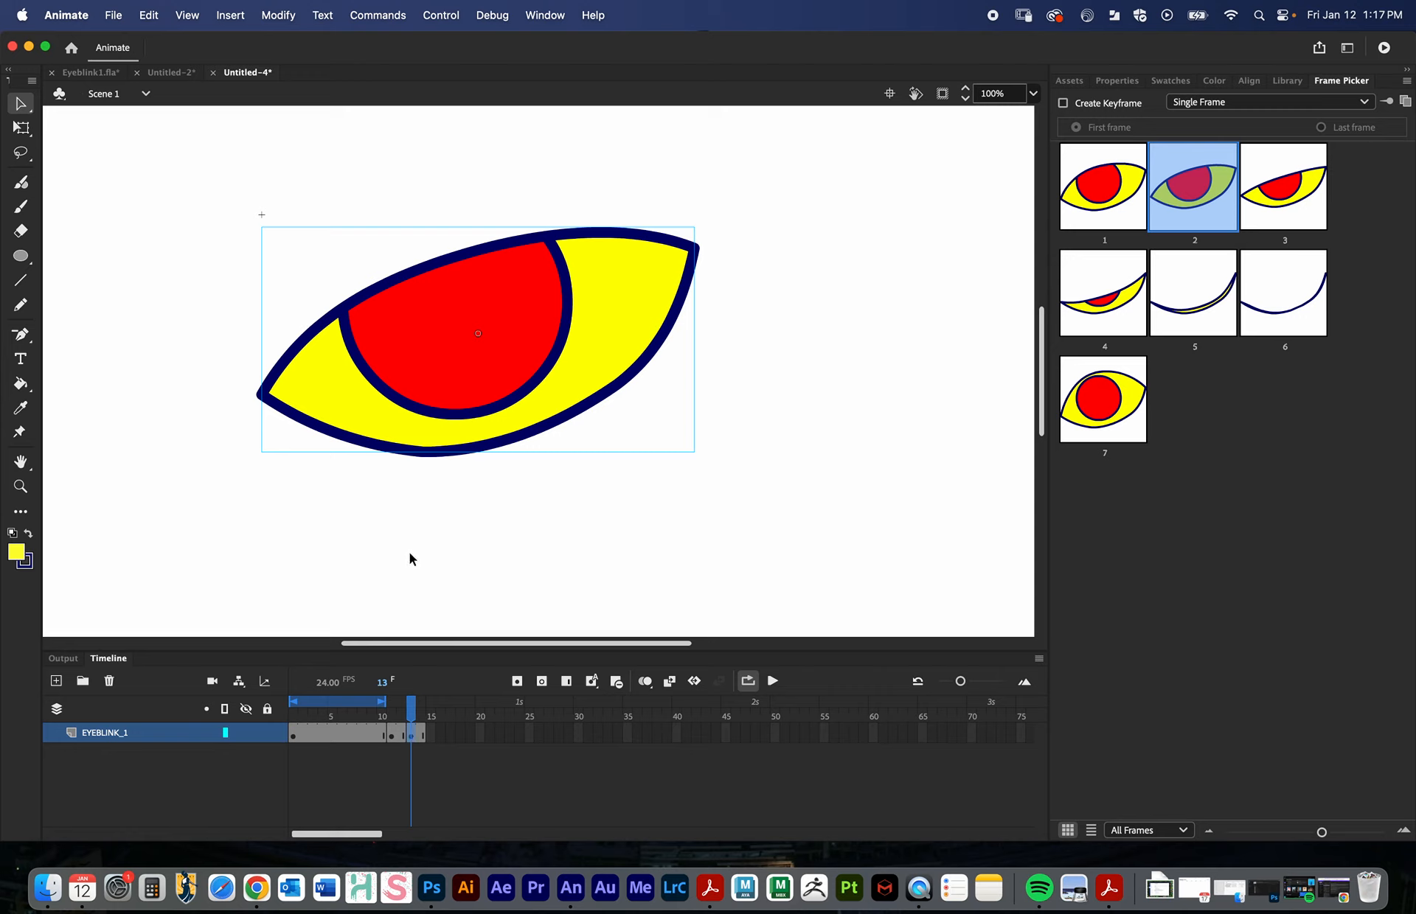
pyautogui.click(1290, 190)
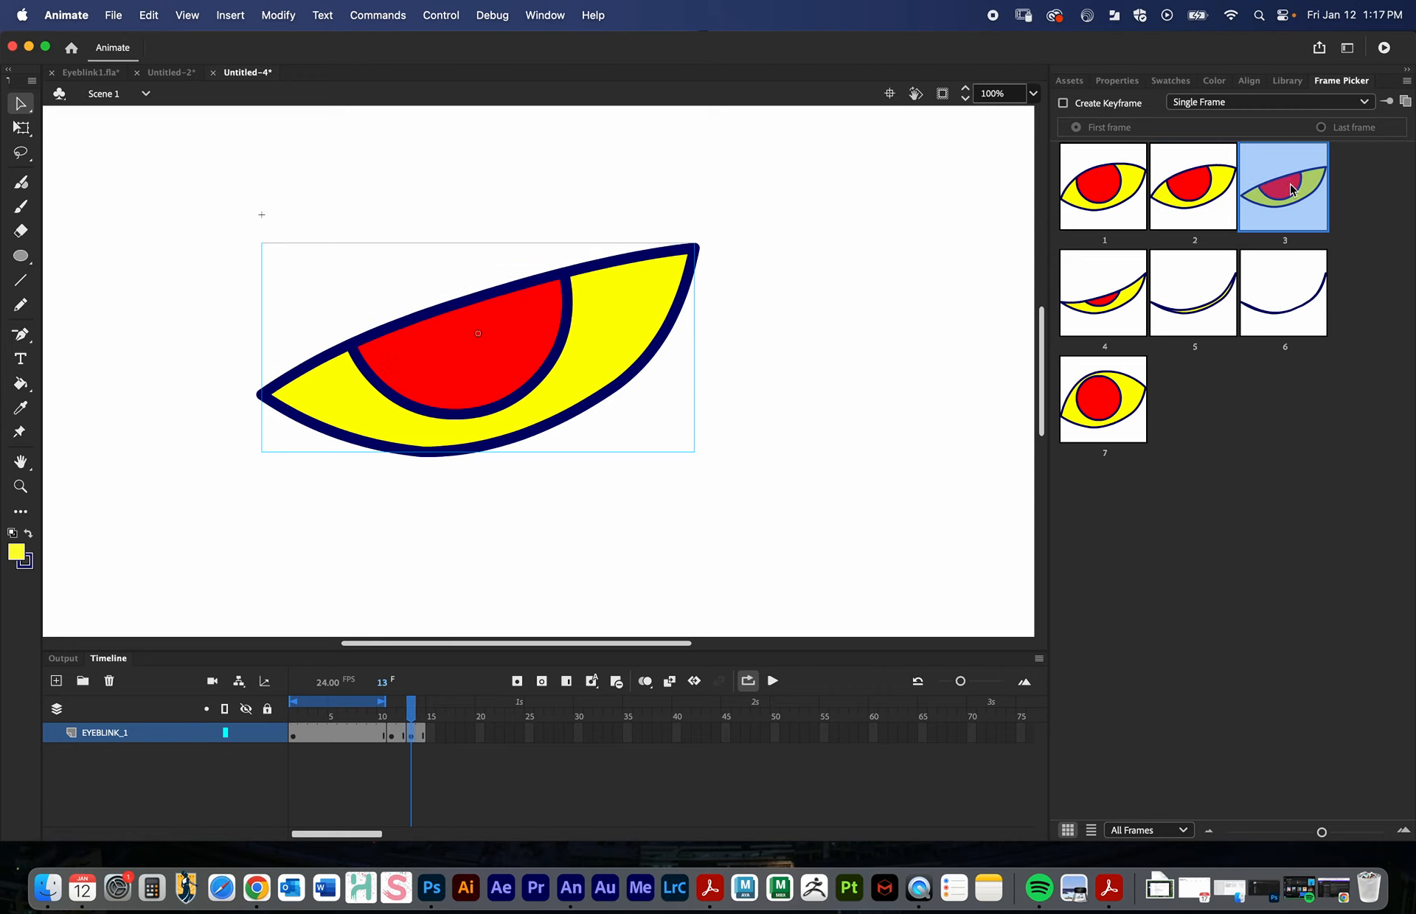
# - Add a keyframe at frame 15 of EYEBLINK_1, extend it through frame 16, and assign symbol frame 4
pyautogui.click(431, 736)
pyautogui.click(517, 681)
pyautogui.click(441, 738)
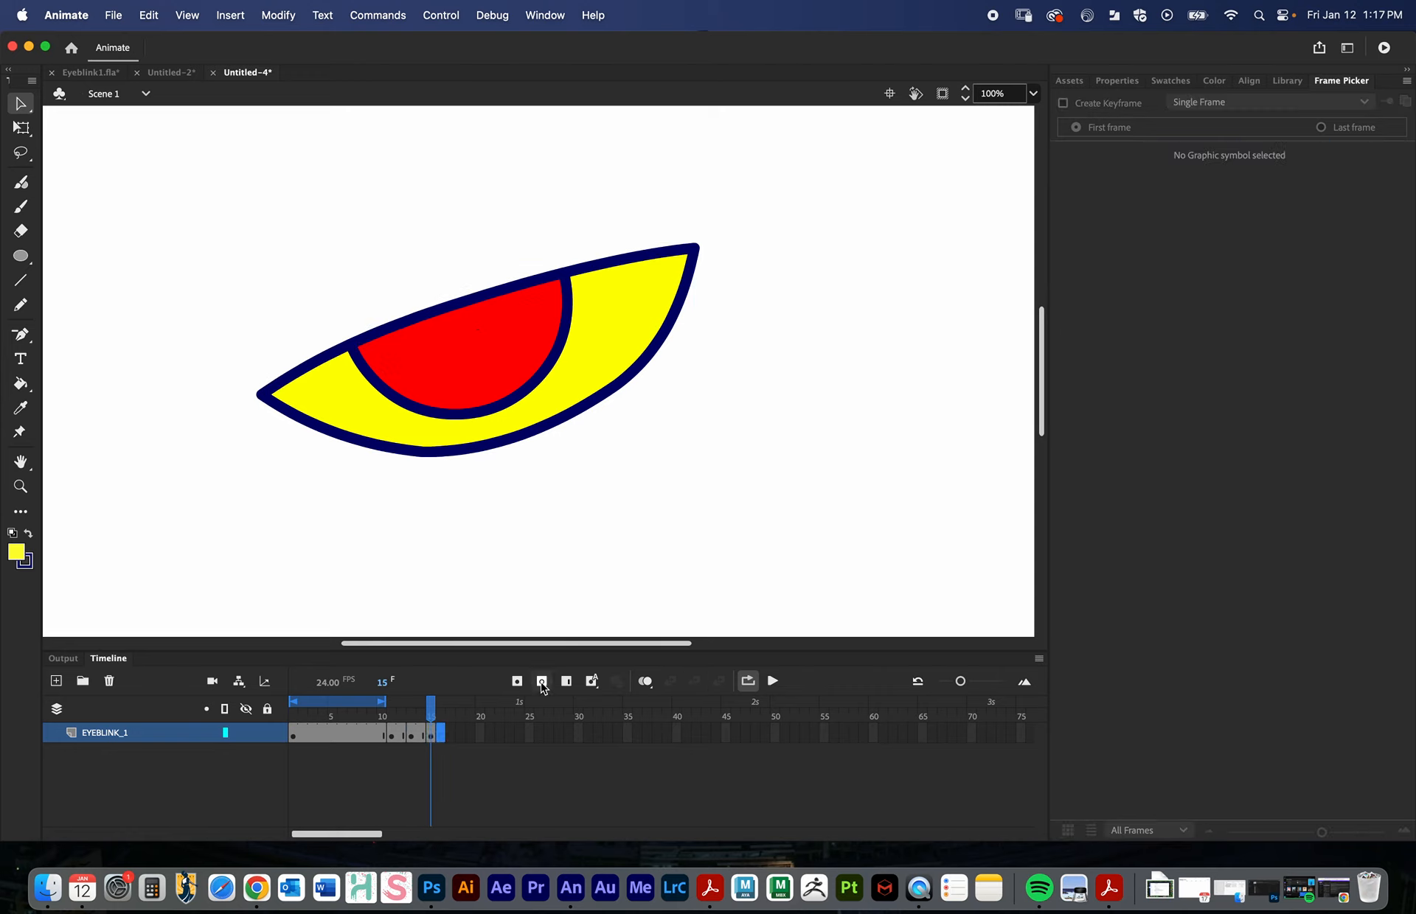
pyautogui.click(542, 681)
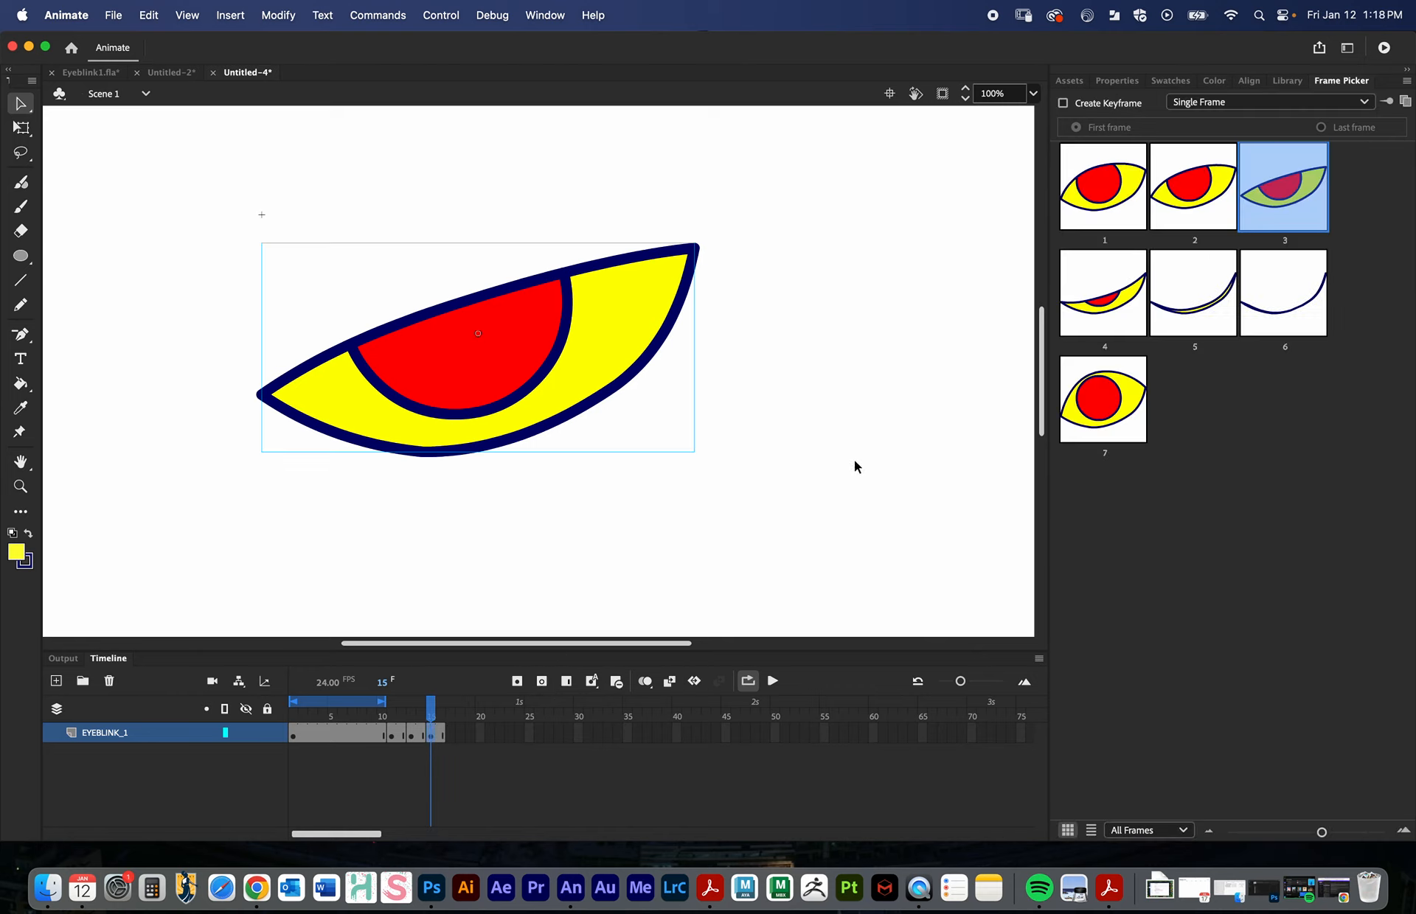
pyautogui.click(1092, 295)
# - Add a keyframe at frame 17 of EYEBLINK_1, extend it through frame 18, and assign symbol frame 5
pyautogui.click(443, 734)
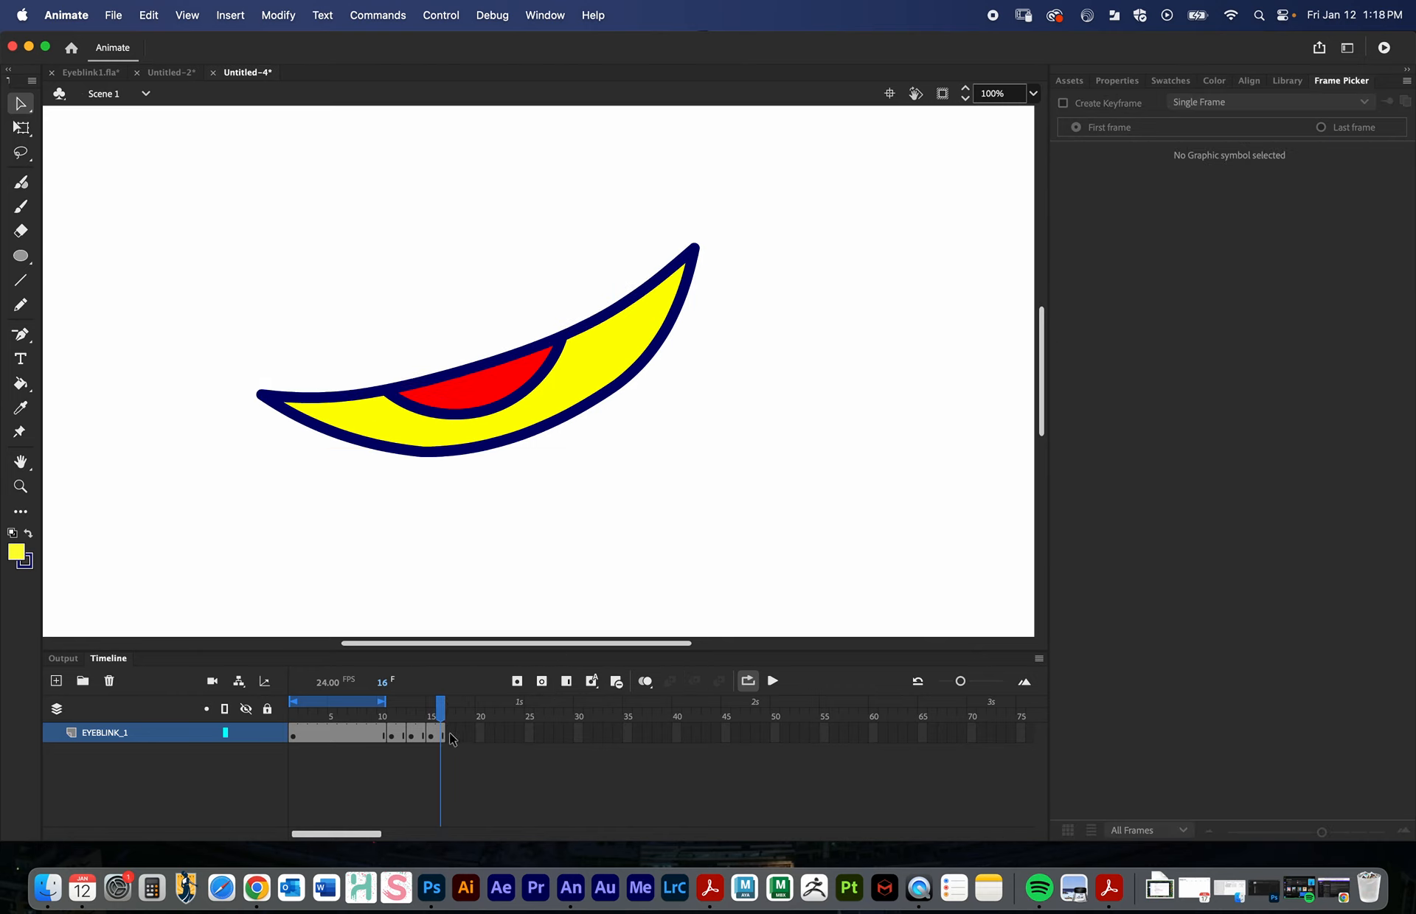
pyautogui.click(542, 681)
pyautogui.click(459, 736)
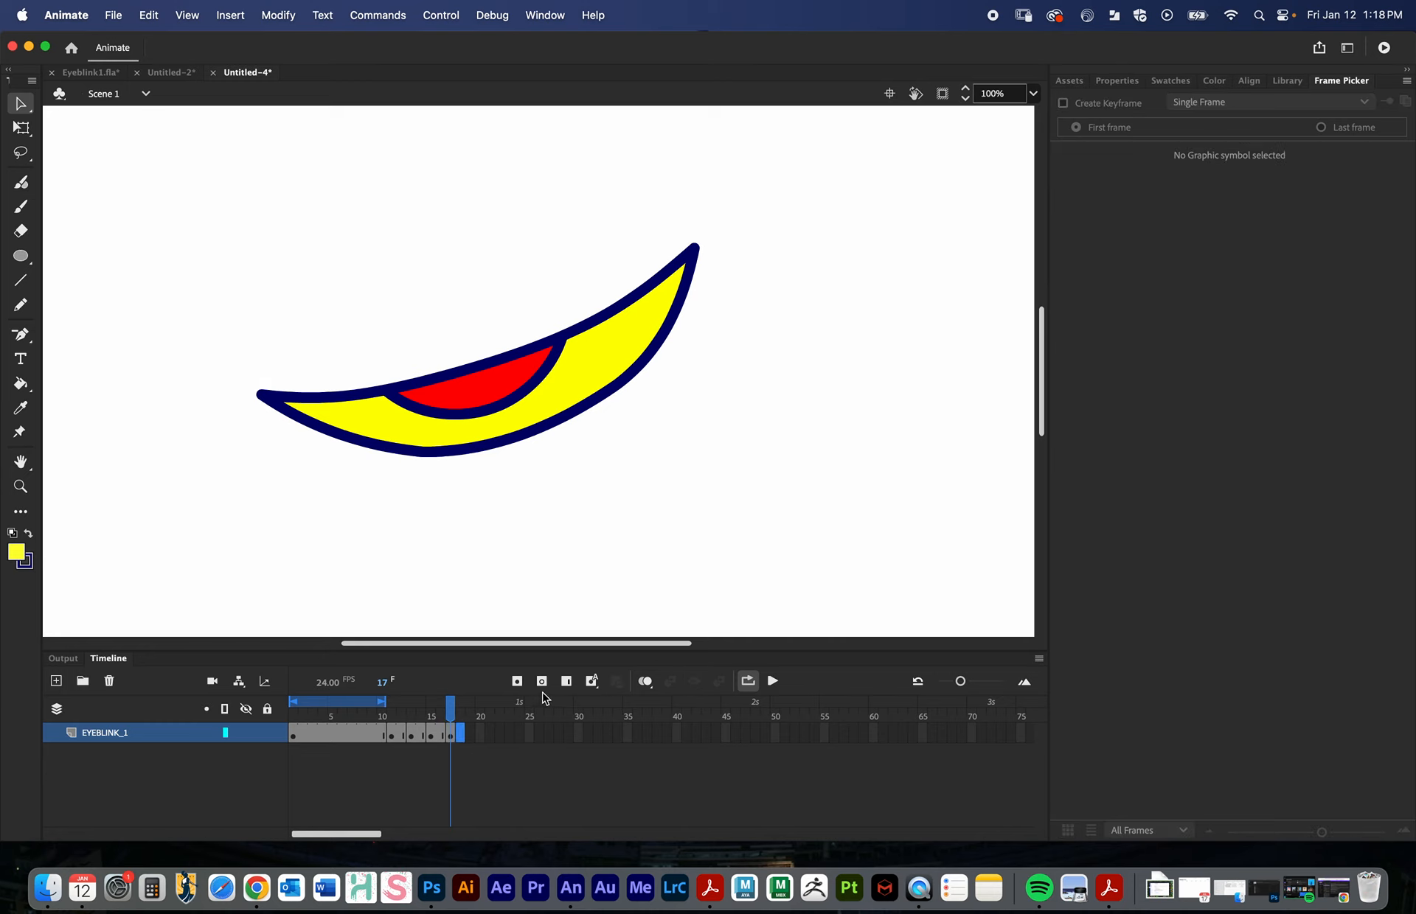
pyautogui.click(566, 681)
pyautogui.moveTo(463, 720); pyautogui.dragTo(451, 719)
pyautogui.click(452, 736)
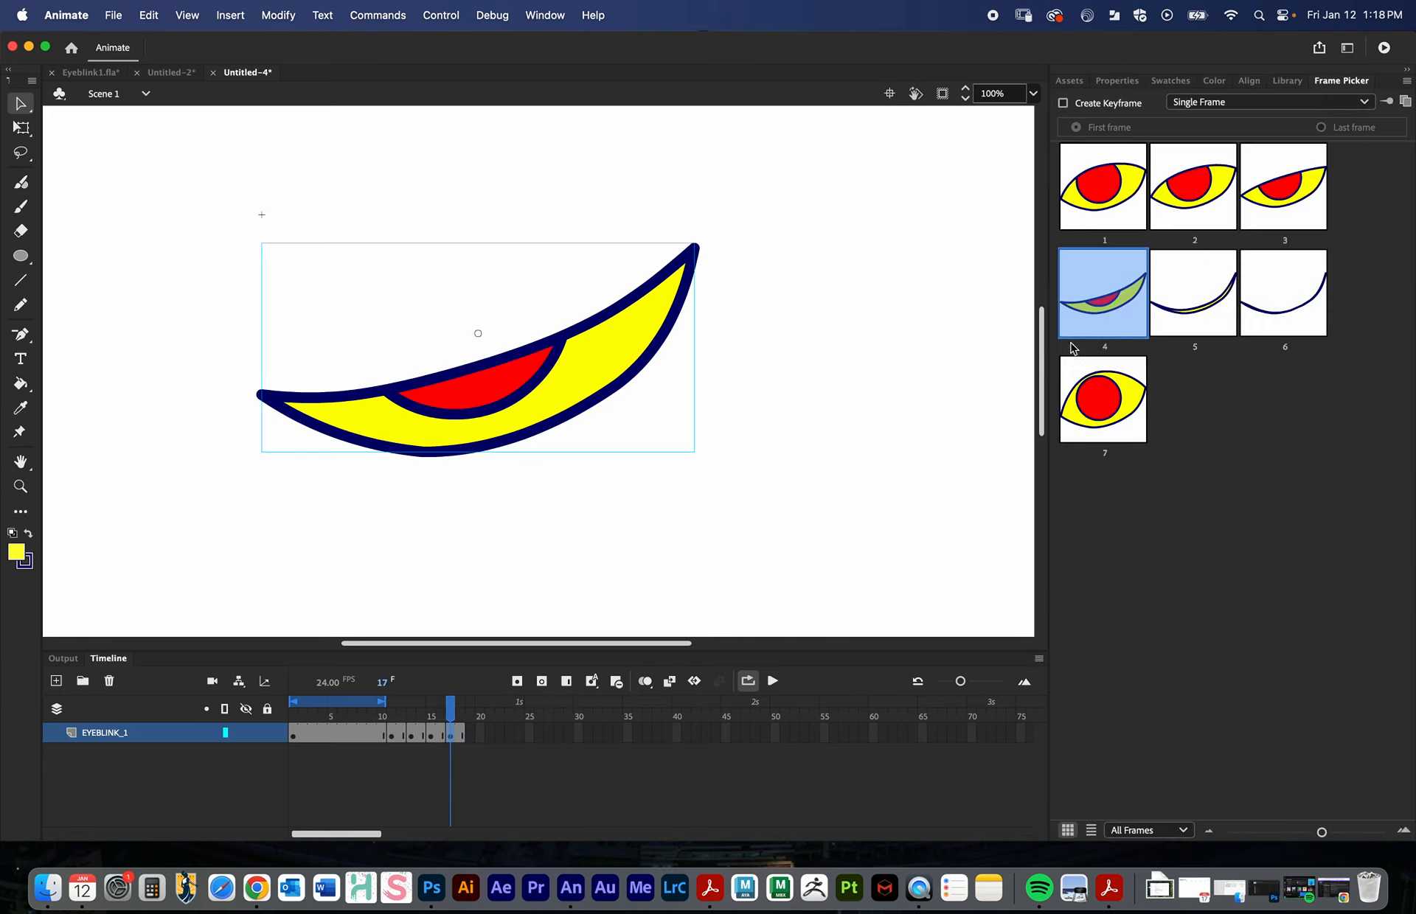
pyautogui.click(1193, 293)
# - Add a keyframe at frame 19 of EYEBLINK_1, extend it through frame 20, and assign the fully closed symbol frame 6
pyautogui.click(462, 736)
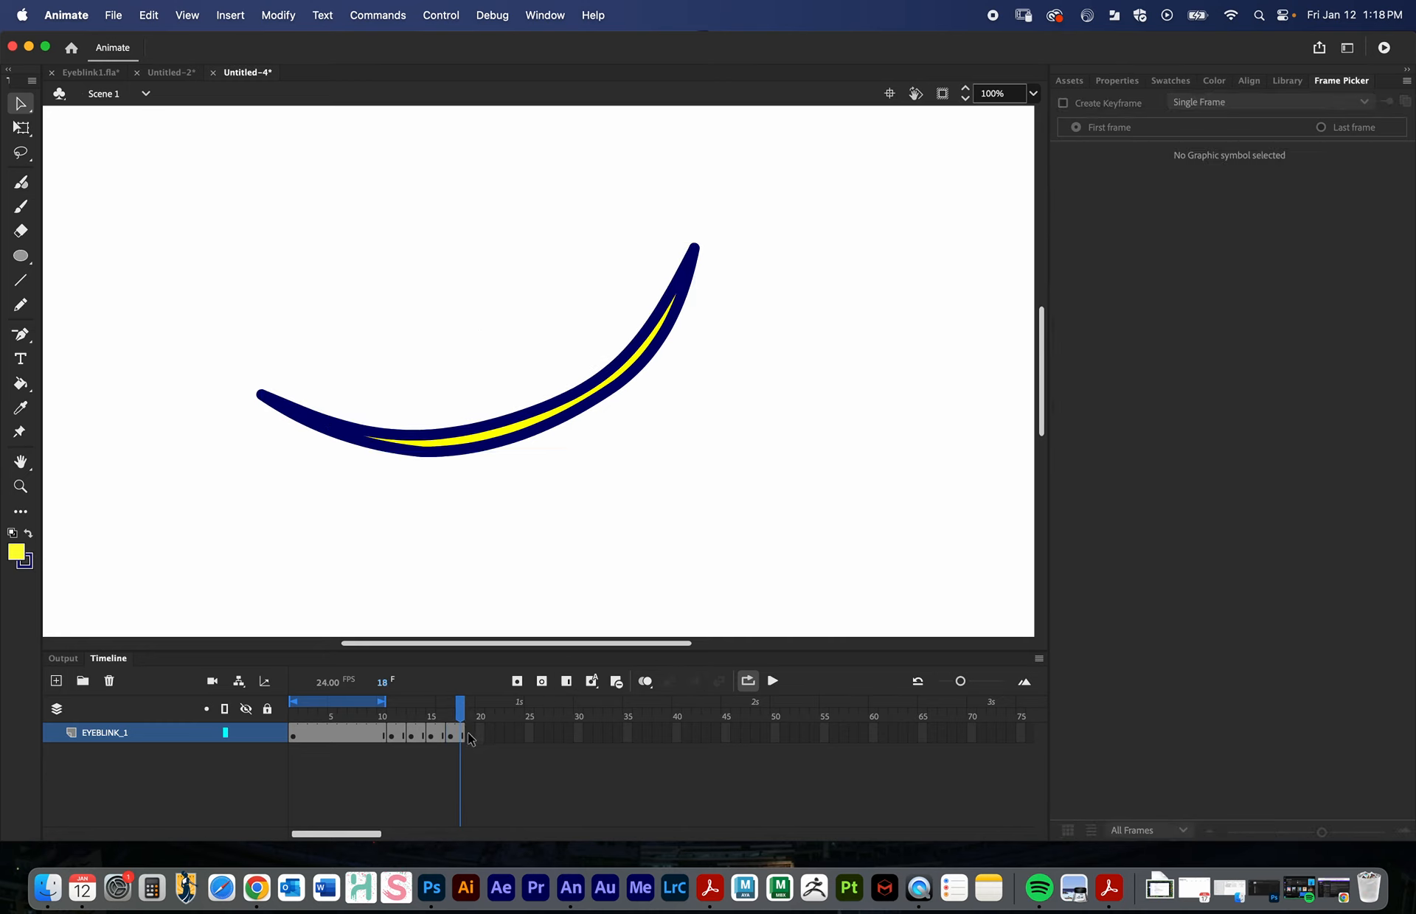
pyautogui.click(469, 736)
pyautogui.click(517, 682)
pyautogui.click(479, 735)
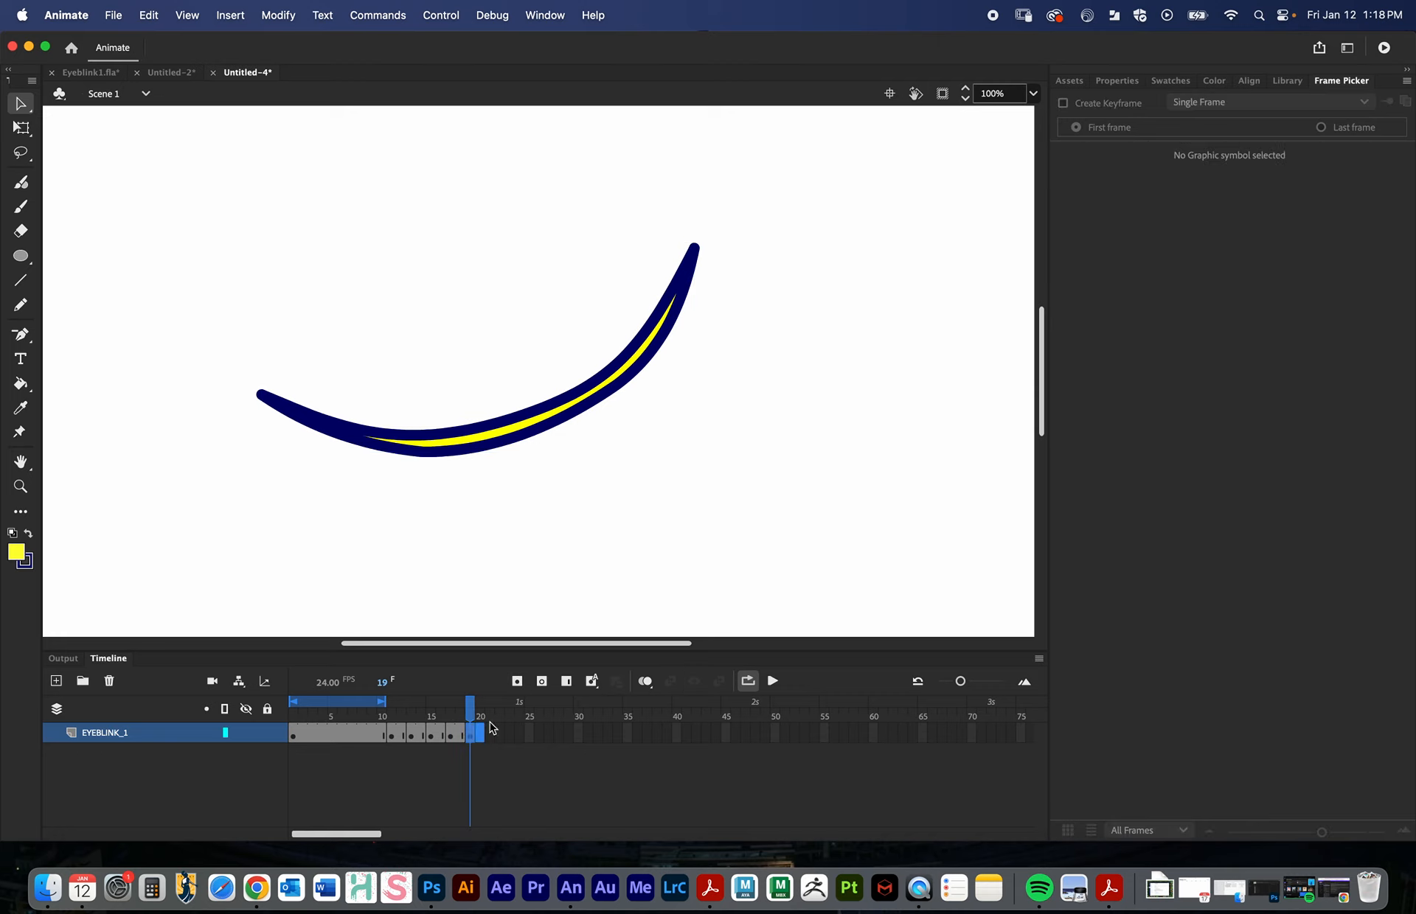
pyautogui.click(562, 680)
pyautogui.moveTo(481, 721); pyautogui.dragTo(471, 722)
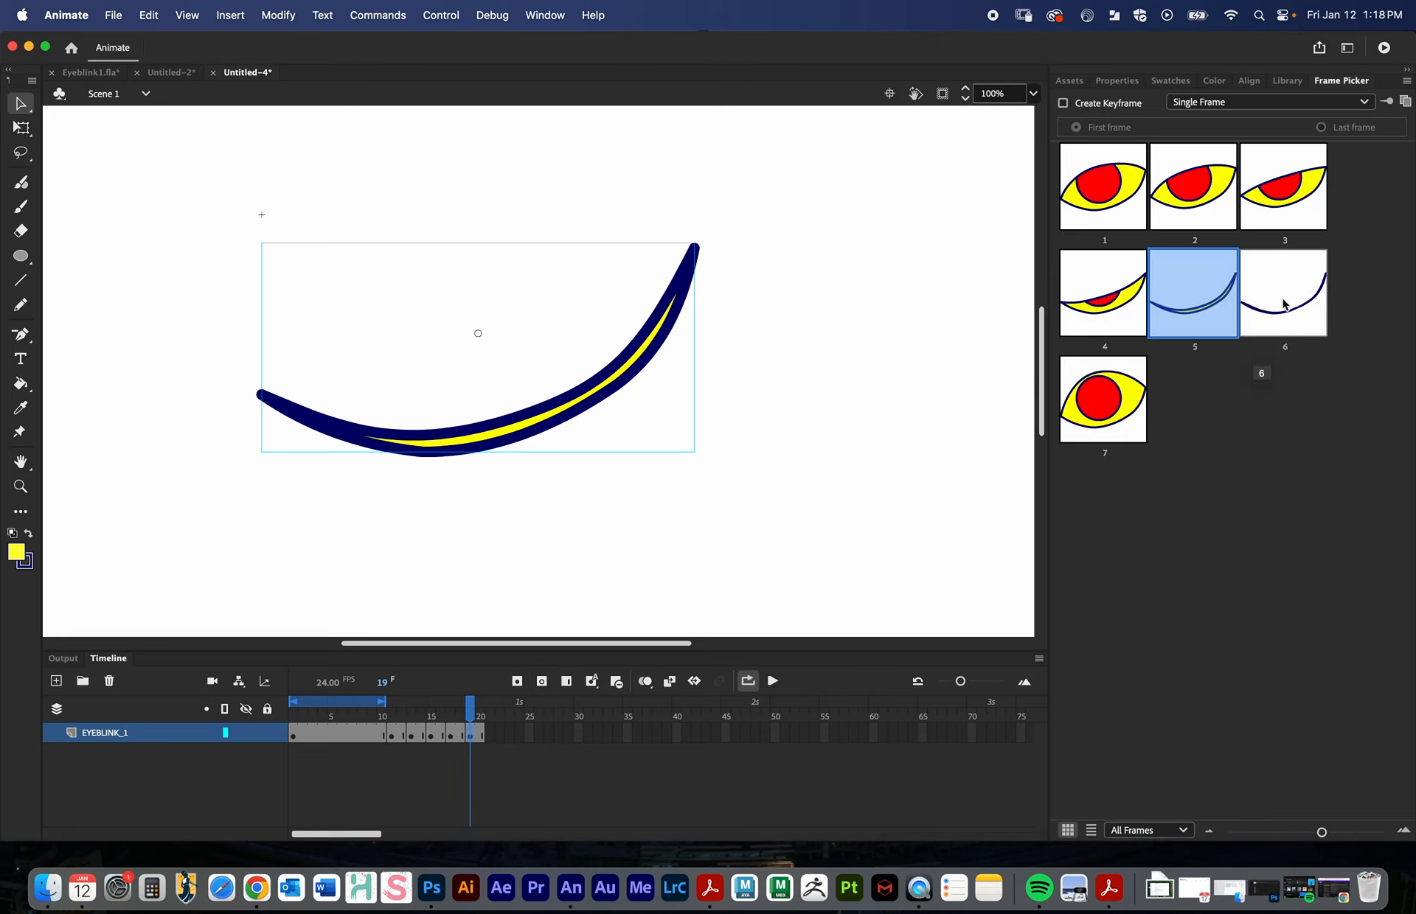
pyautogui.click(1283, 304)
# - Copy the nearly closed eye from frames 17–18, paste it in place on a new keyframe at frame 21, and extend it through frame 22
pyautogui.click(450, 736)
pyautogui.moveTo(451, 743); pyautogui.dragTo(458, 746)
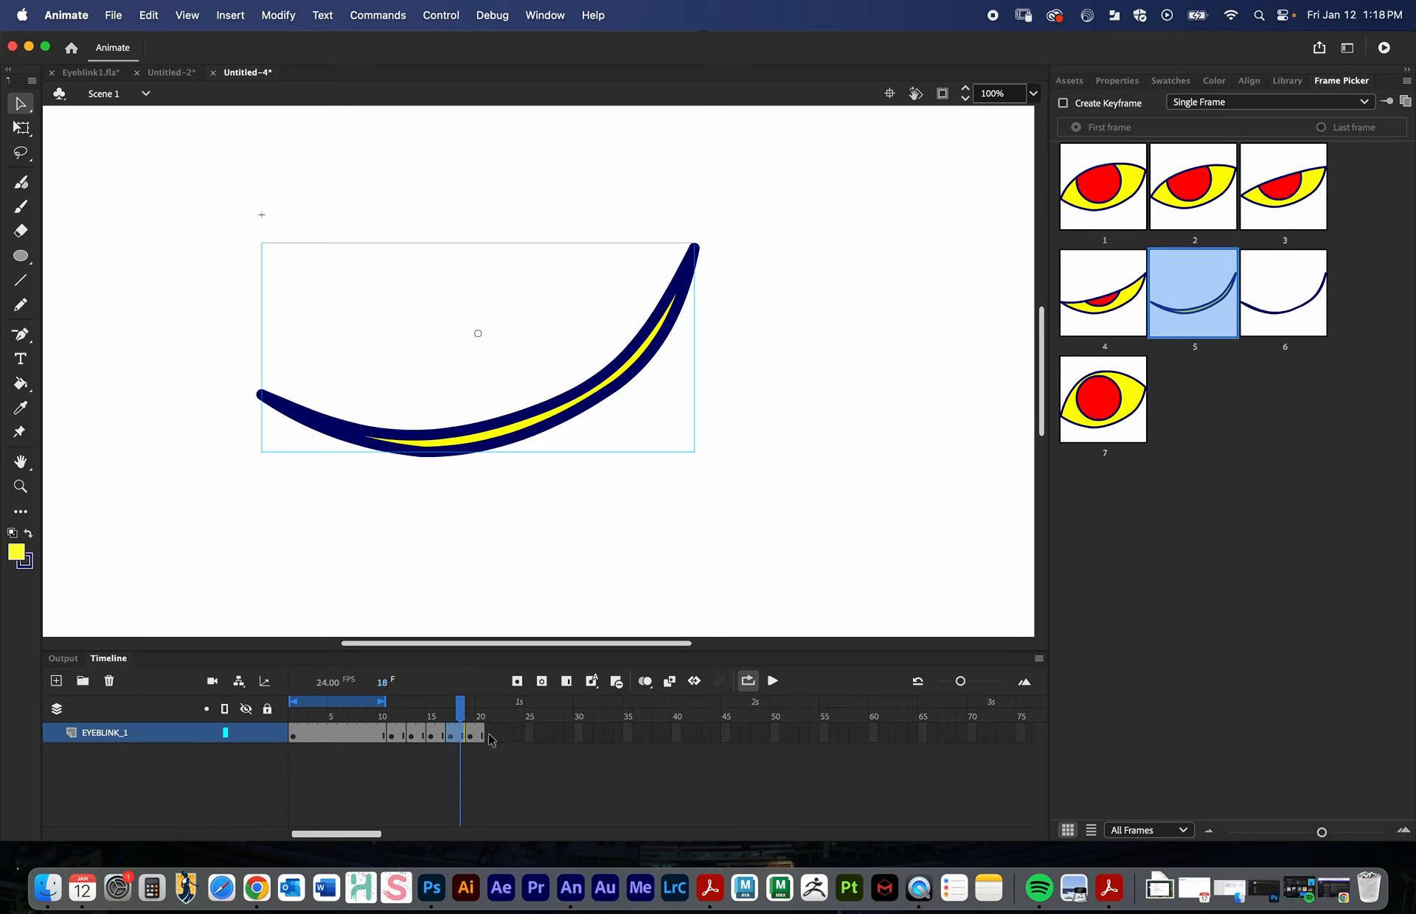
pyautogui.click(489, 734)
pyautogui.press('super+v')
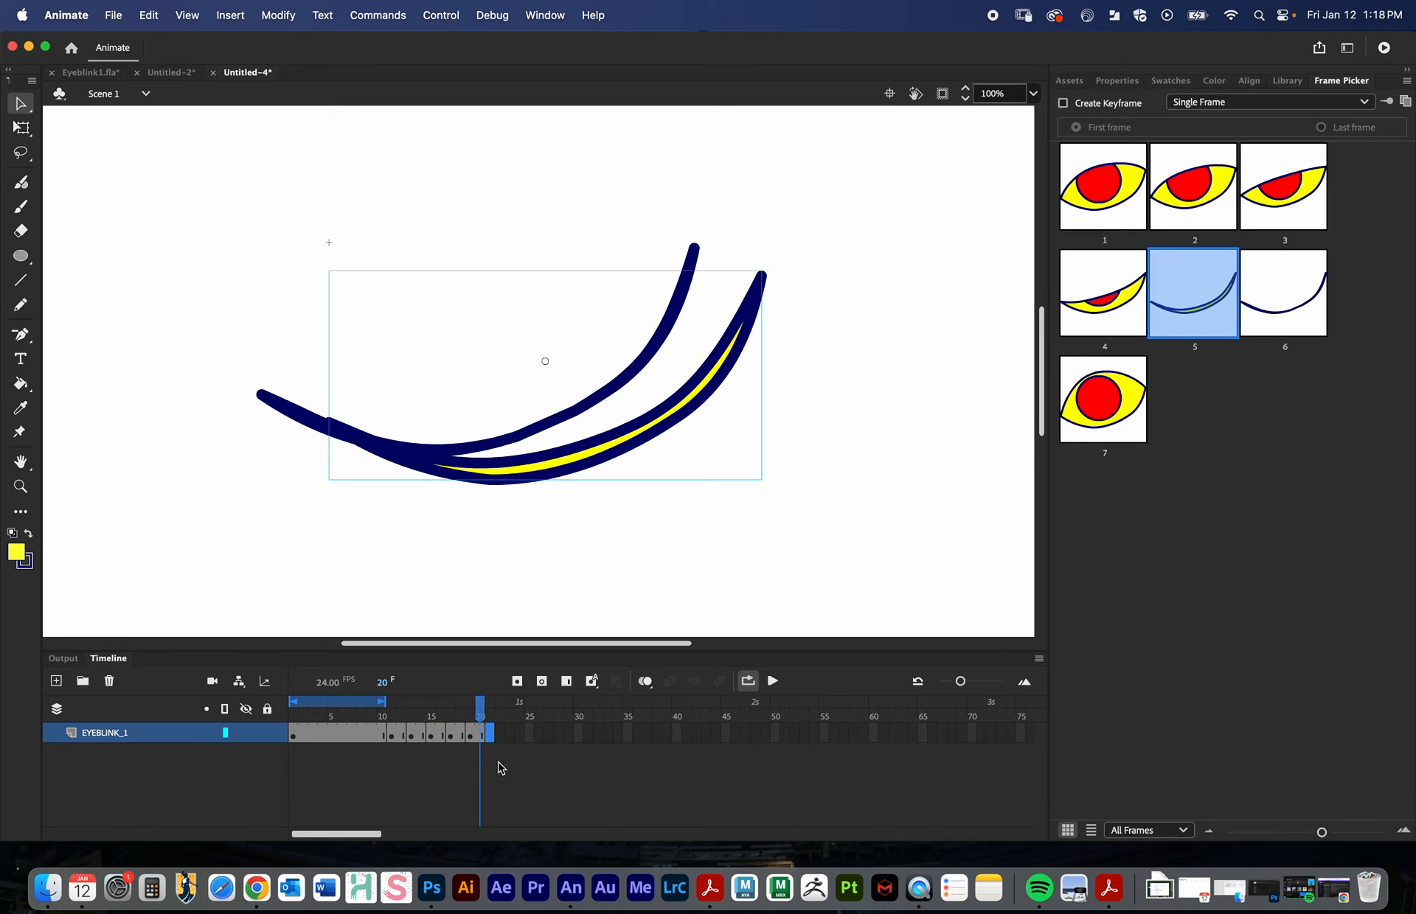
pyautogui.press('super+z')
pyautogui.click(517, 681)
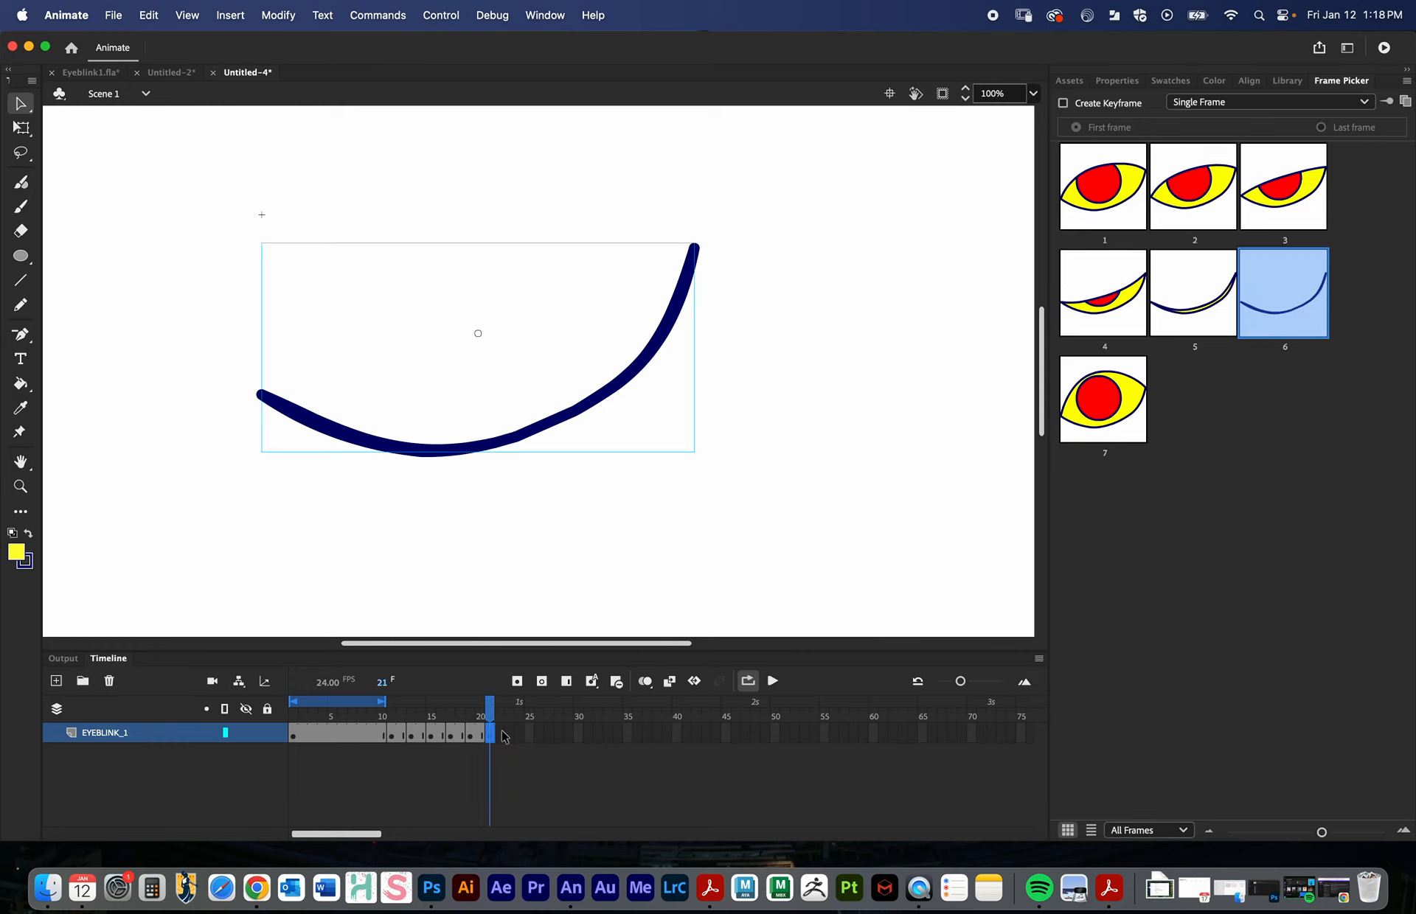
pyautogui.press('super+shift+v')
pyautogui.click(500, 738)
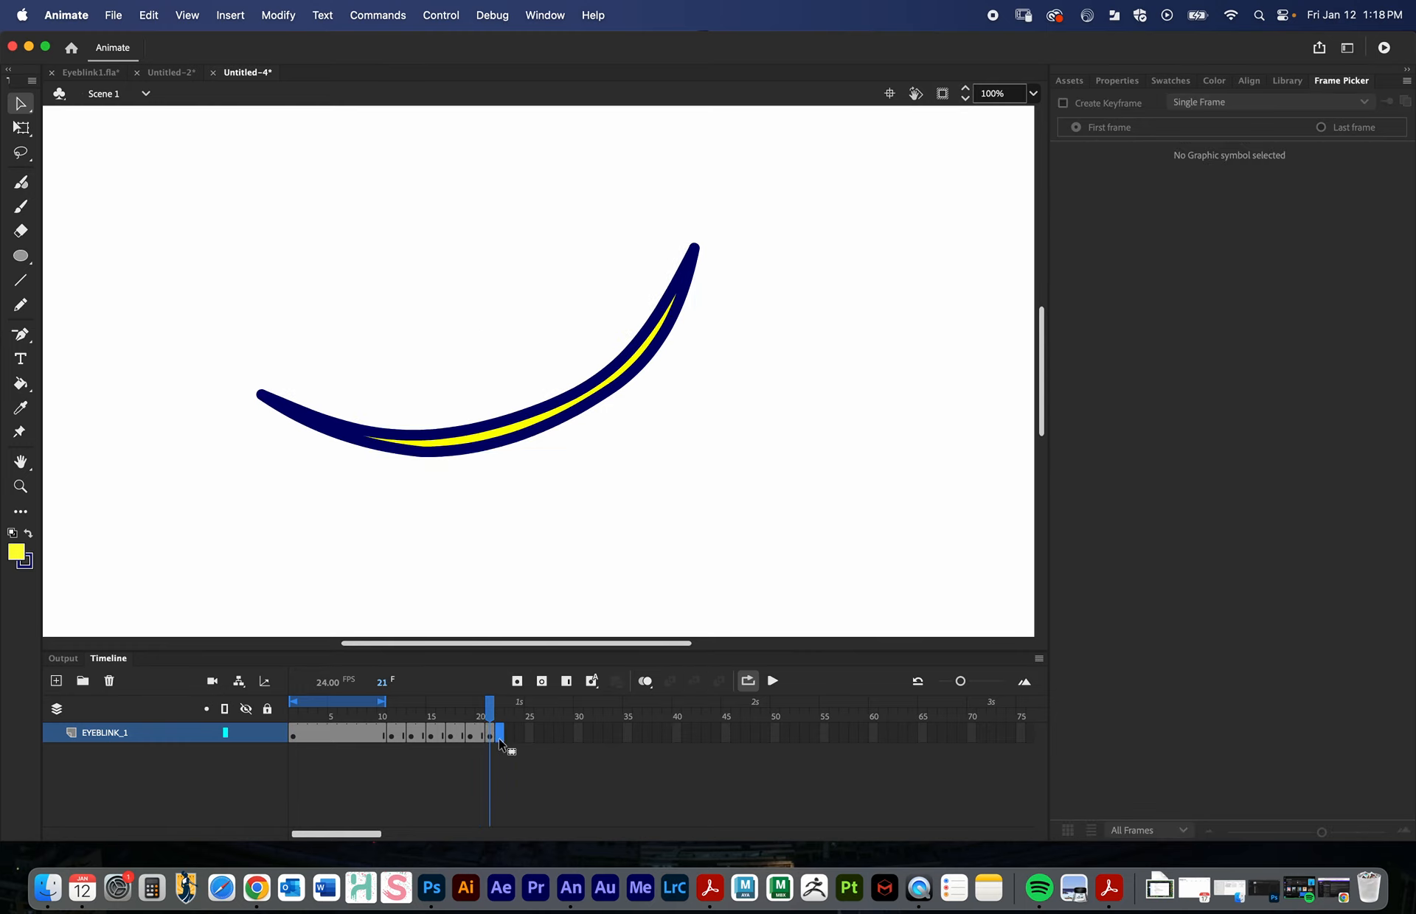
pyautogui.click(566, 682)
# - Copy the half-closed eye from frames 15–16 and paste it in place on a new keyframe at frame 23, extended through frame 24
pyautogui.moveTo(496, 719); pyautogui.dragTo(441, 736)
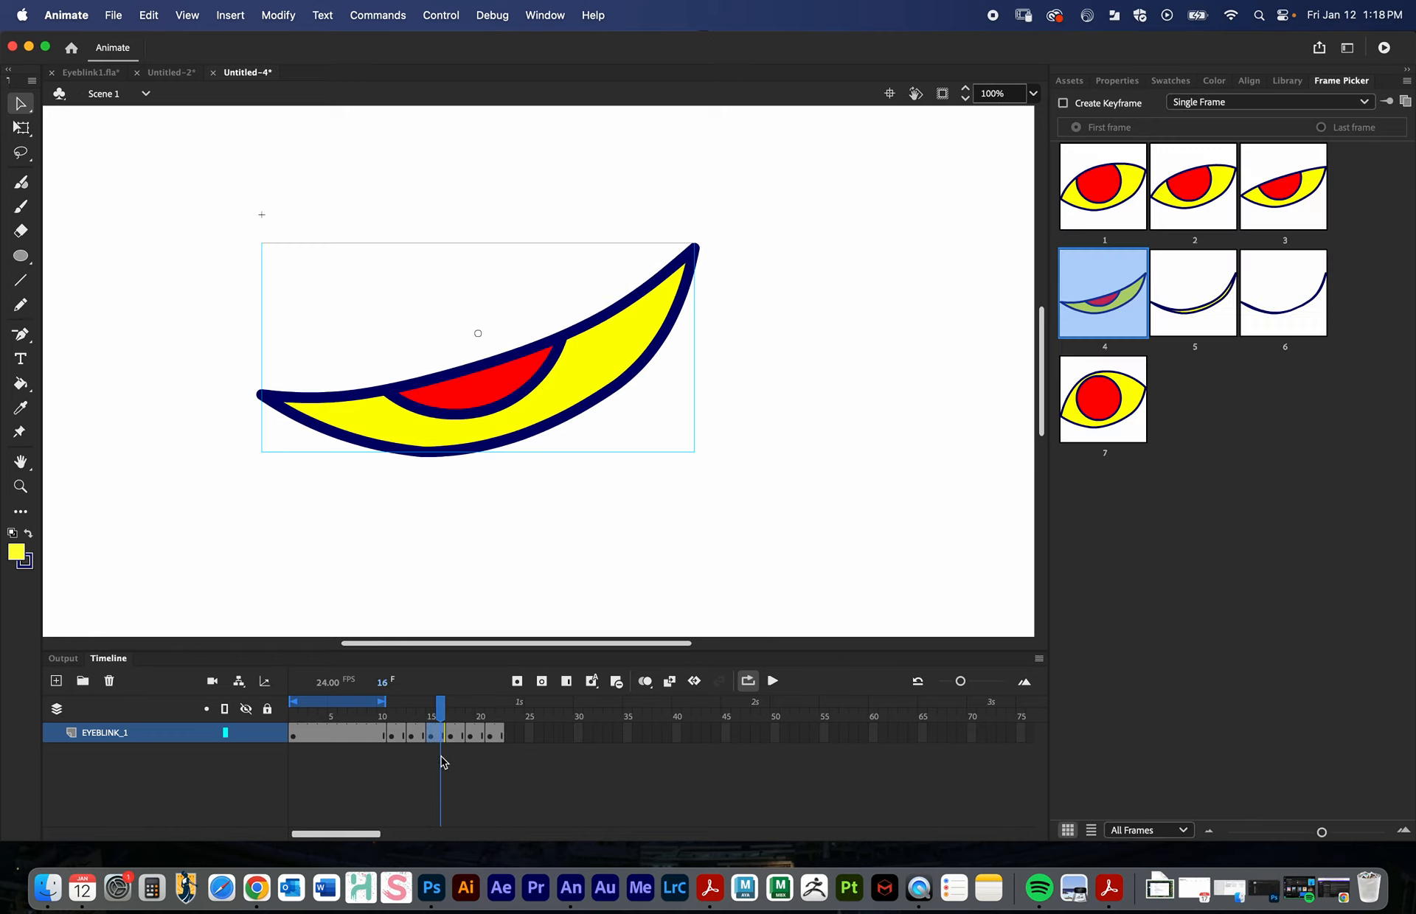
pyautogui.click(510, 733)
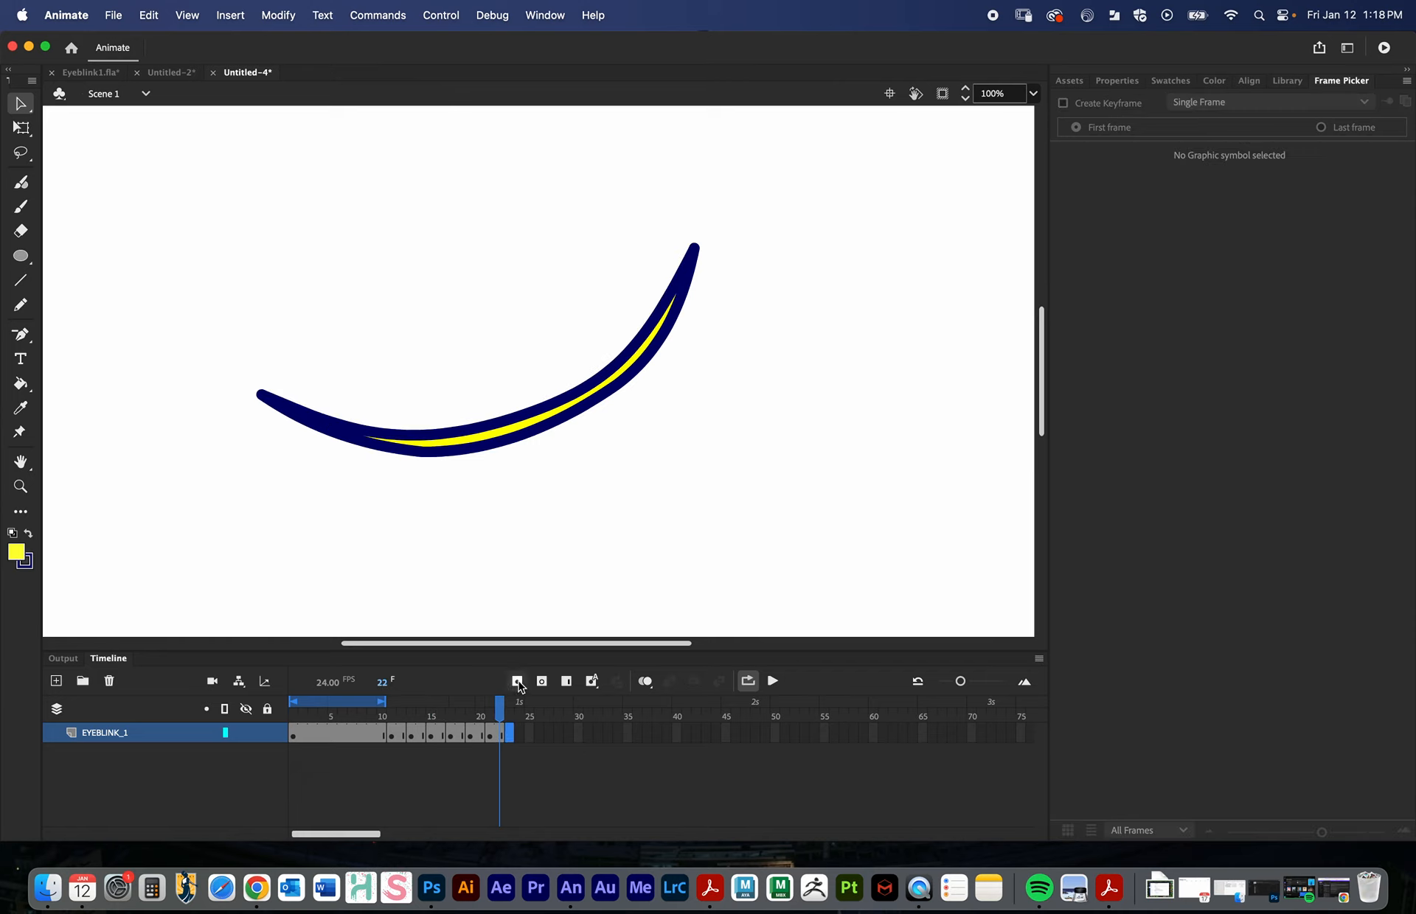
pyautogui.click(565, 683)
pyautogui.moveTo(518, 712); pyautogui.dragTo(509, 713)
pyautogui.click(509, 736)
pyautogui.press('super+v')
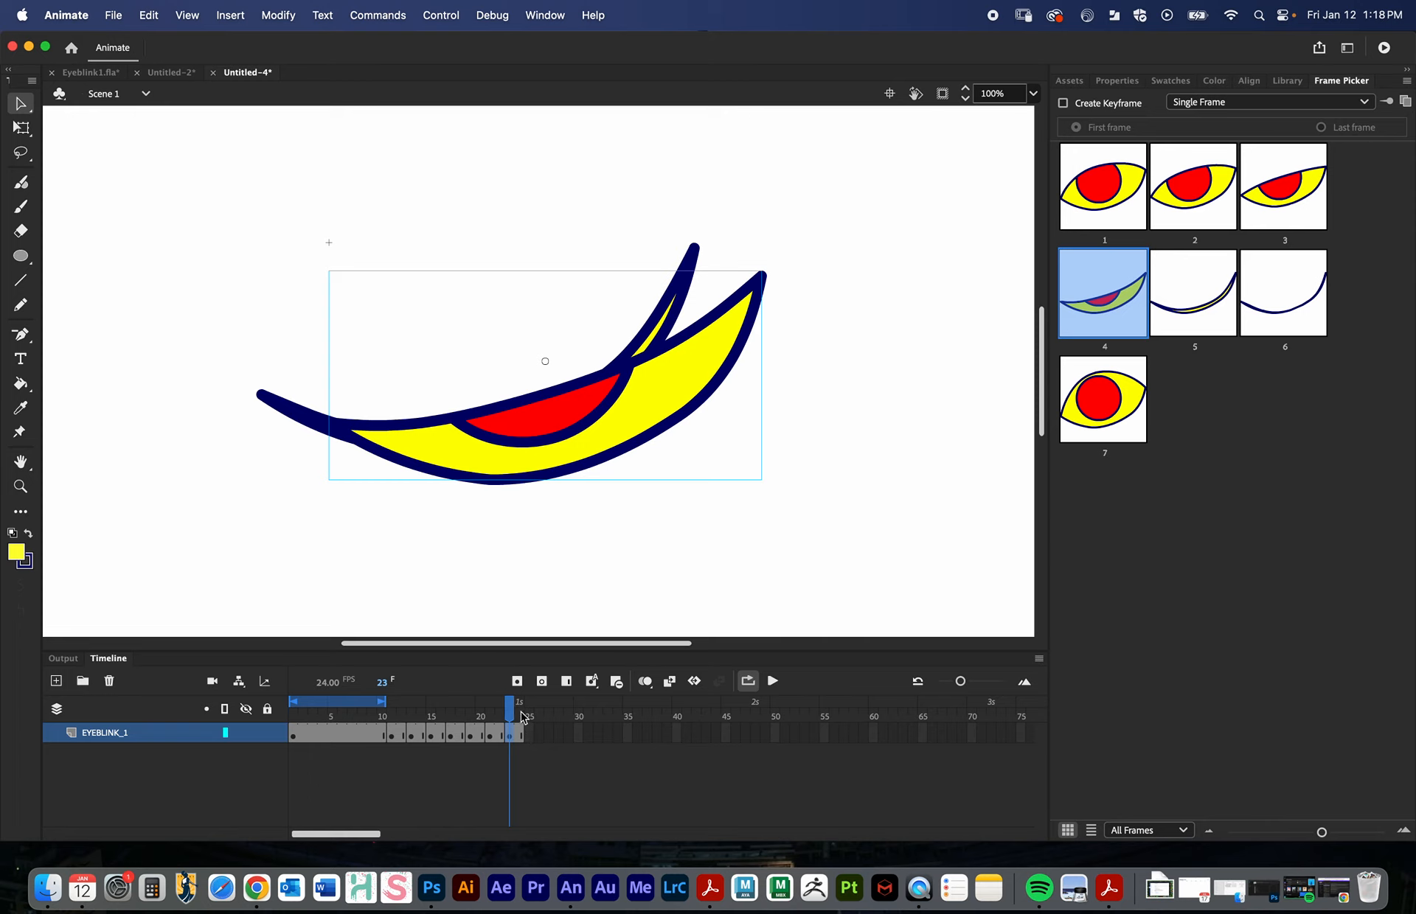
pyautogui.press('super+z')
pyautogui.press('super+shift+v')
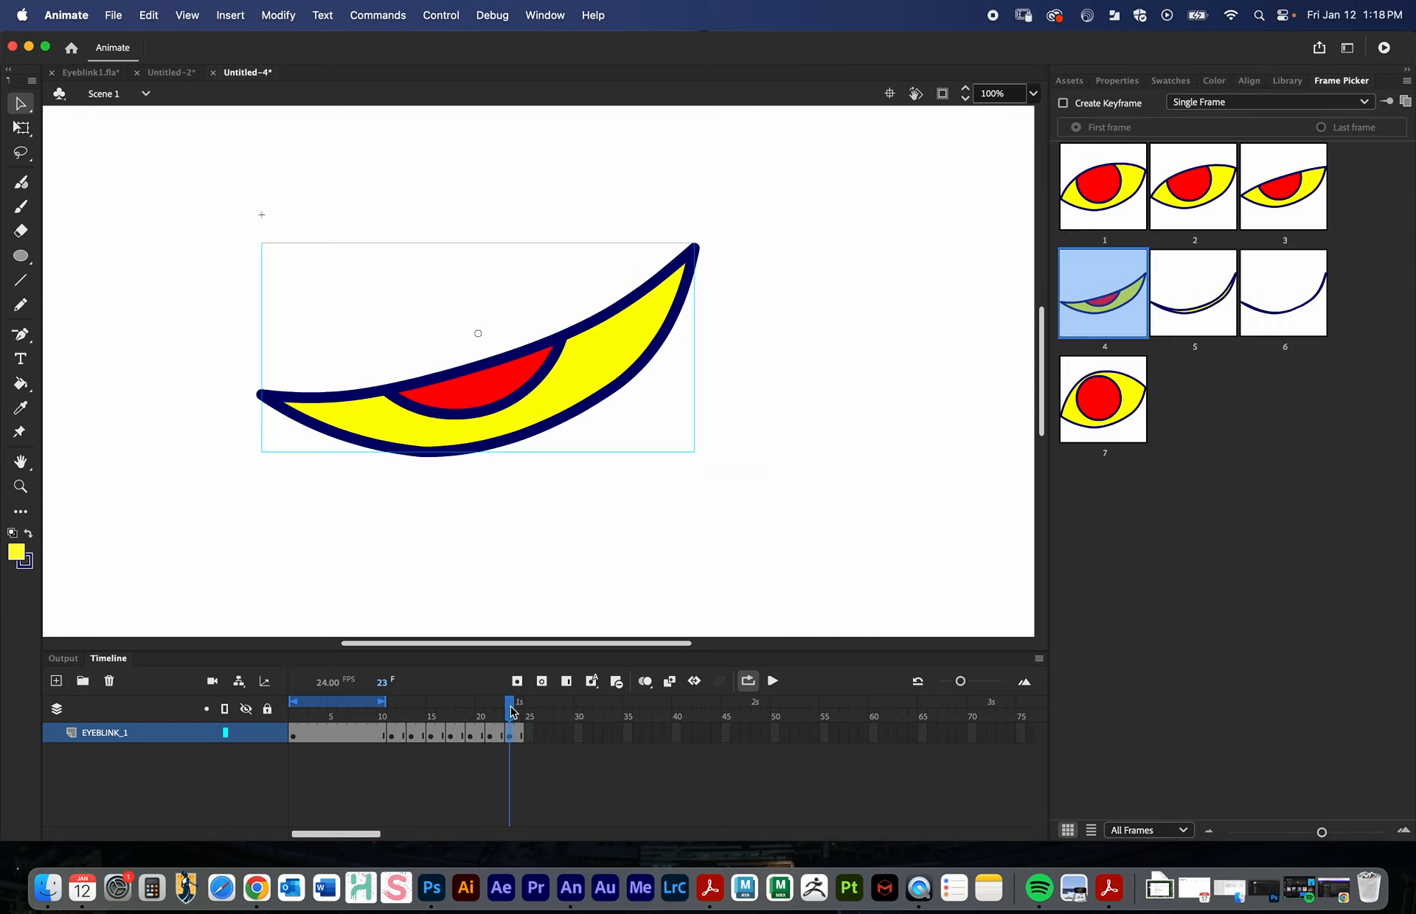
pyautogui.moveTo(511, 712); pyautogui.dragTo(336, 737)
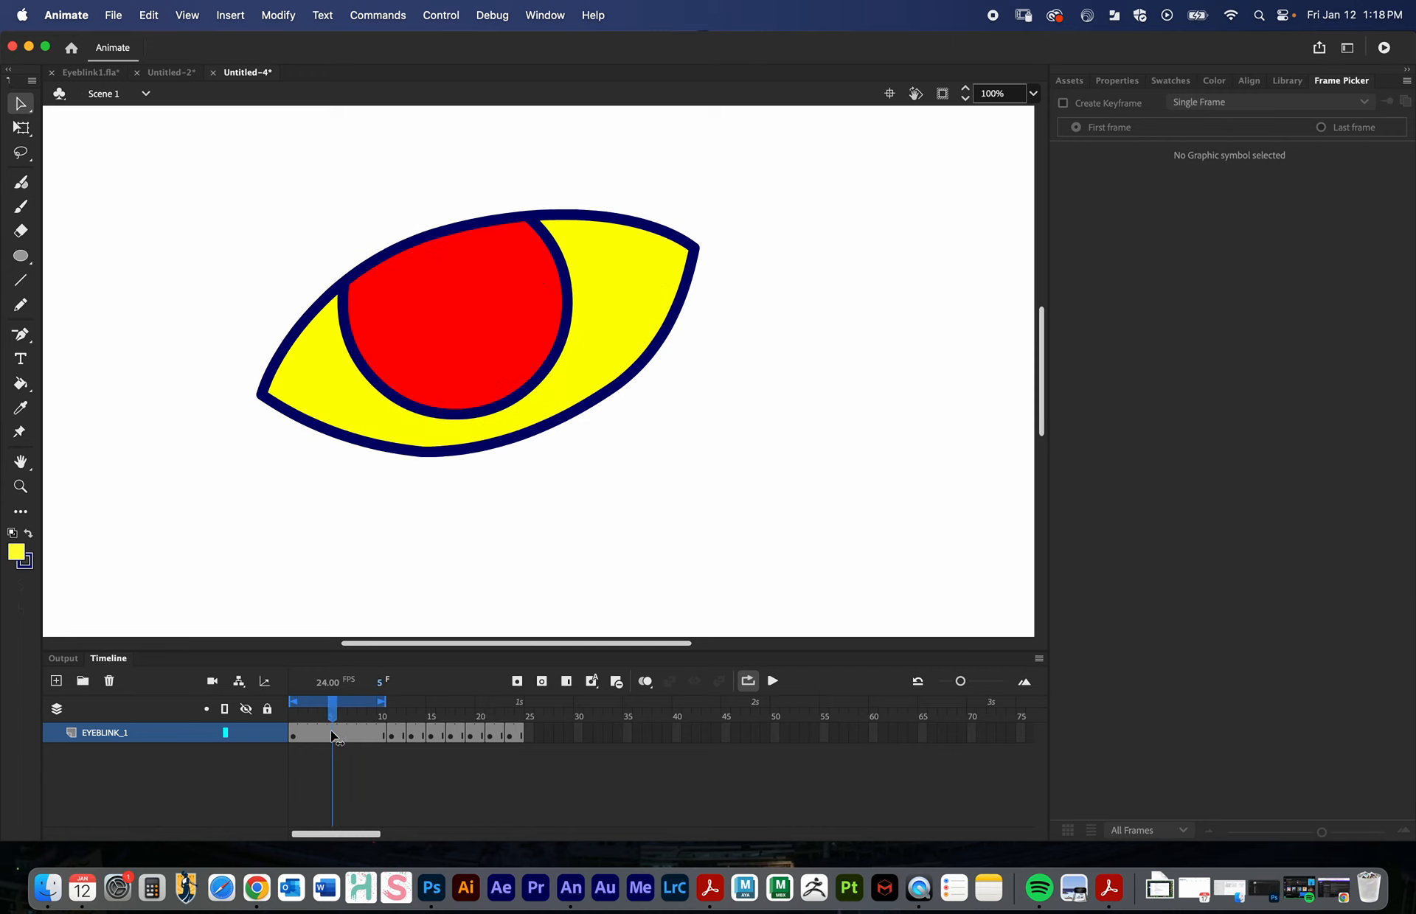
# - Add keyframes at frames 7 and 9 of EYEBLINK_1, assigning symbol frame 7 to the first and symbol frame 1 to the second
pyautogui.click(297, 736)
pyautogui.moveTo(296, 744)
pyautogui.mouseDown()
pyautogui.moveTo(359, 730)
pyautogui.moveTo(350, 722)
pyautogui.moveTo(502, 724)
pyautogui.moveTo(357, 724)
pyautogui.mouseUp()
pyautogui.click(516, 680)
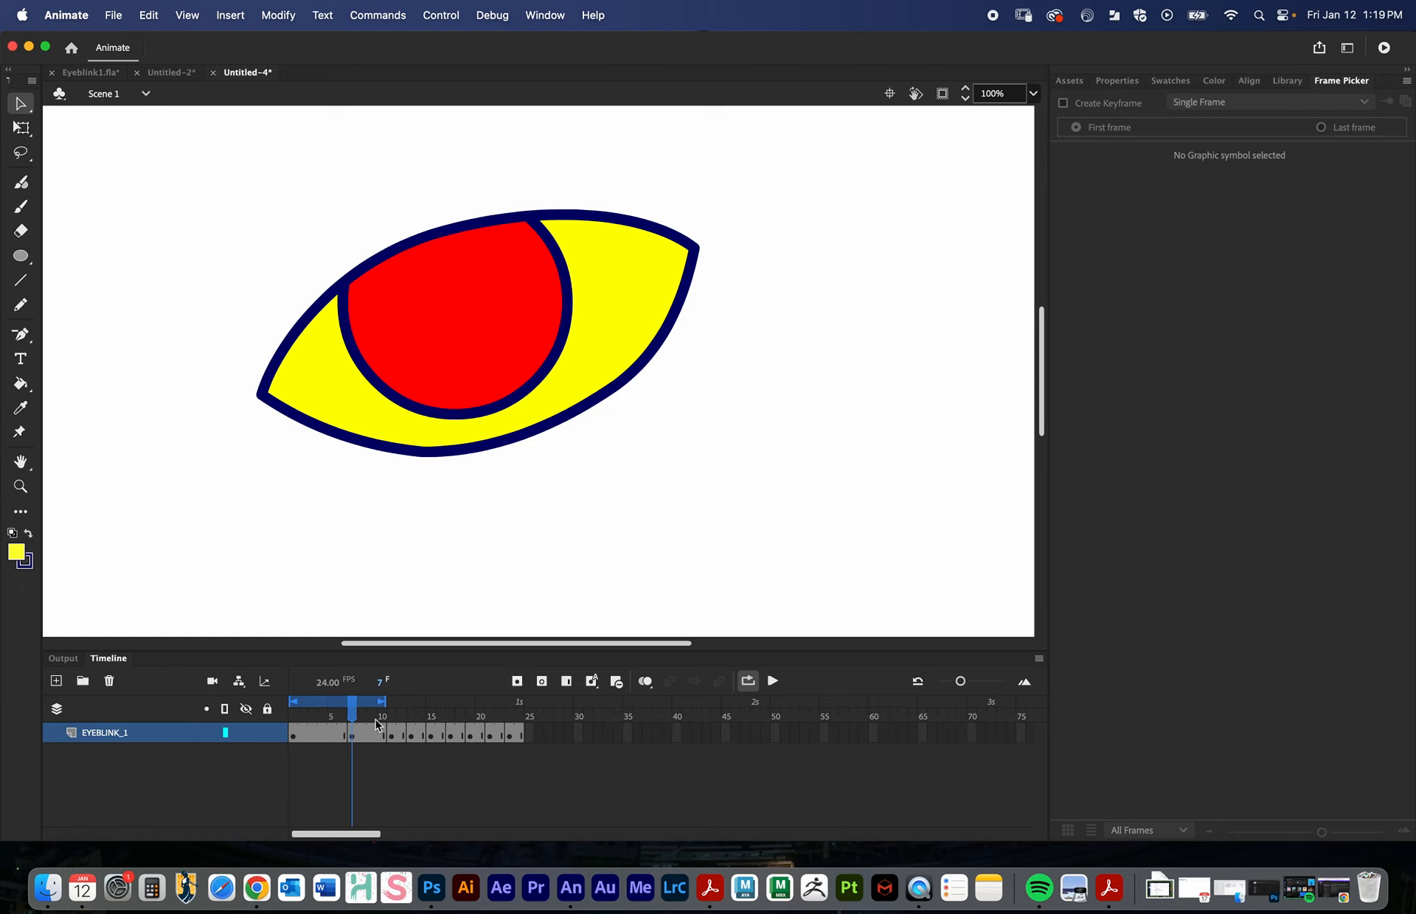
pyautogui.click(355, 736)
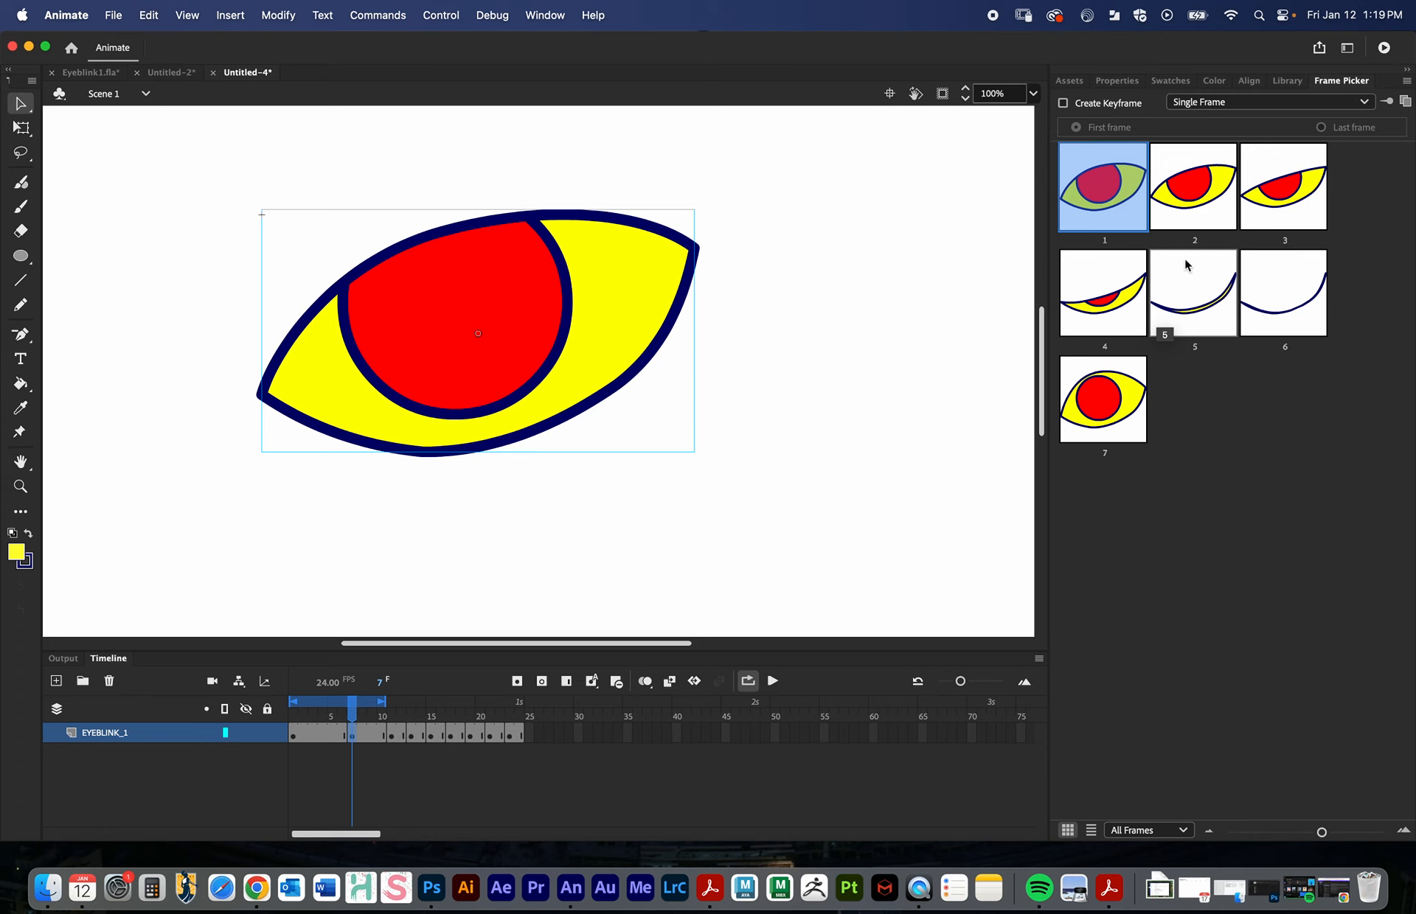
pyautogui.click(1103, 399)
pyautogui.click(371, 735)
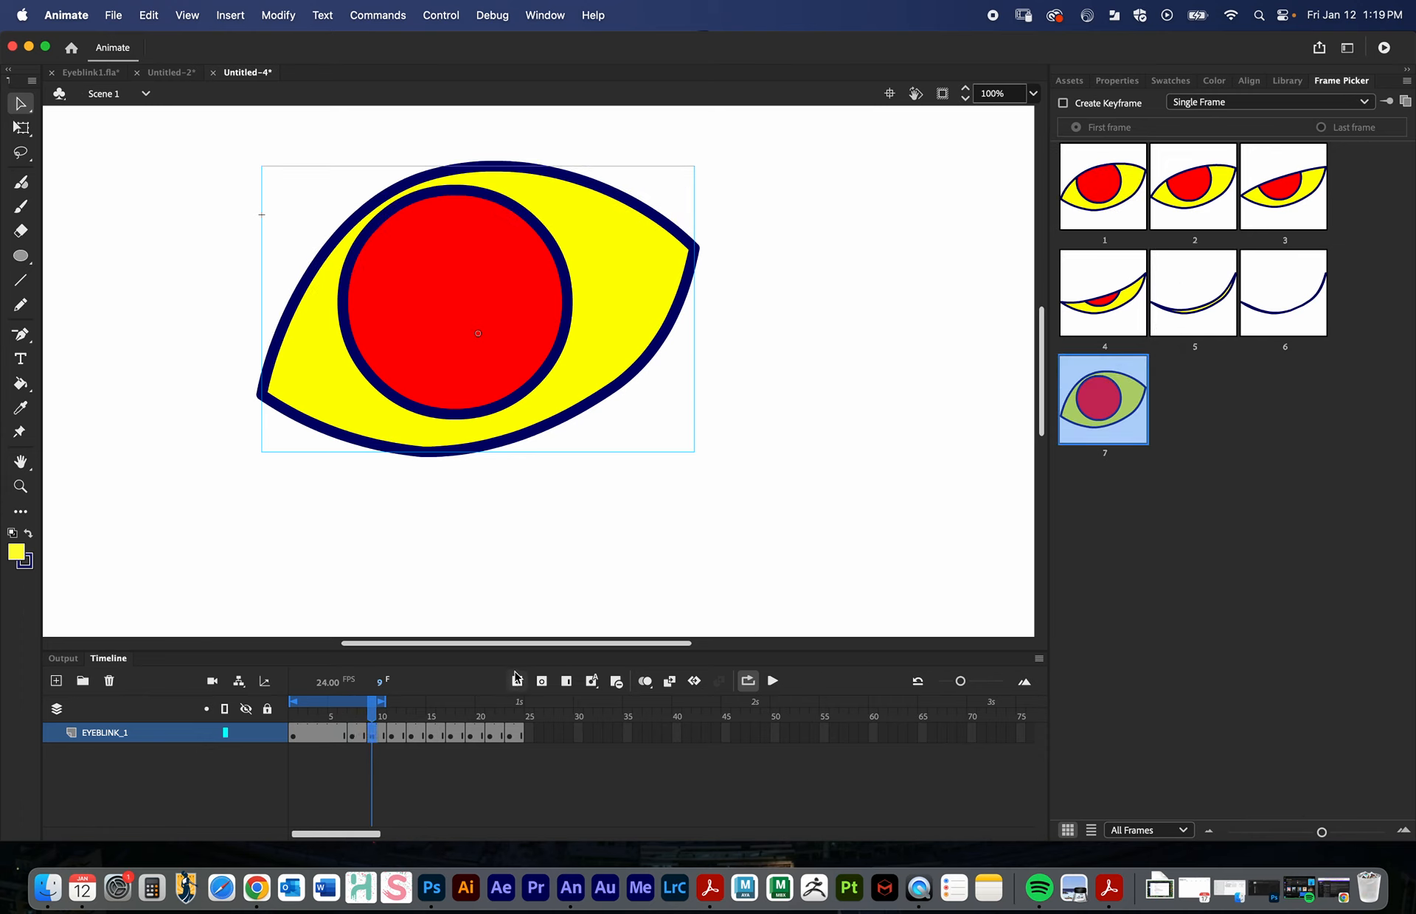
pyautogui.click(1078, 220)
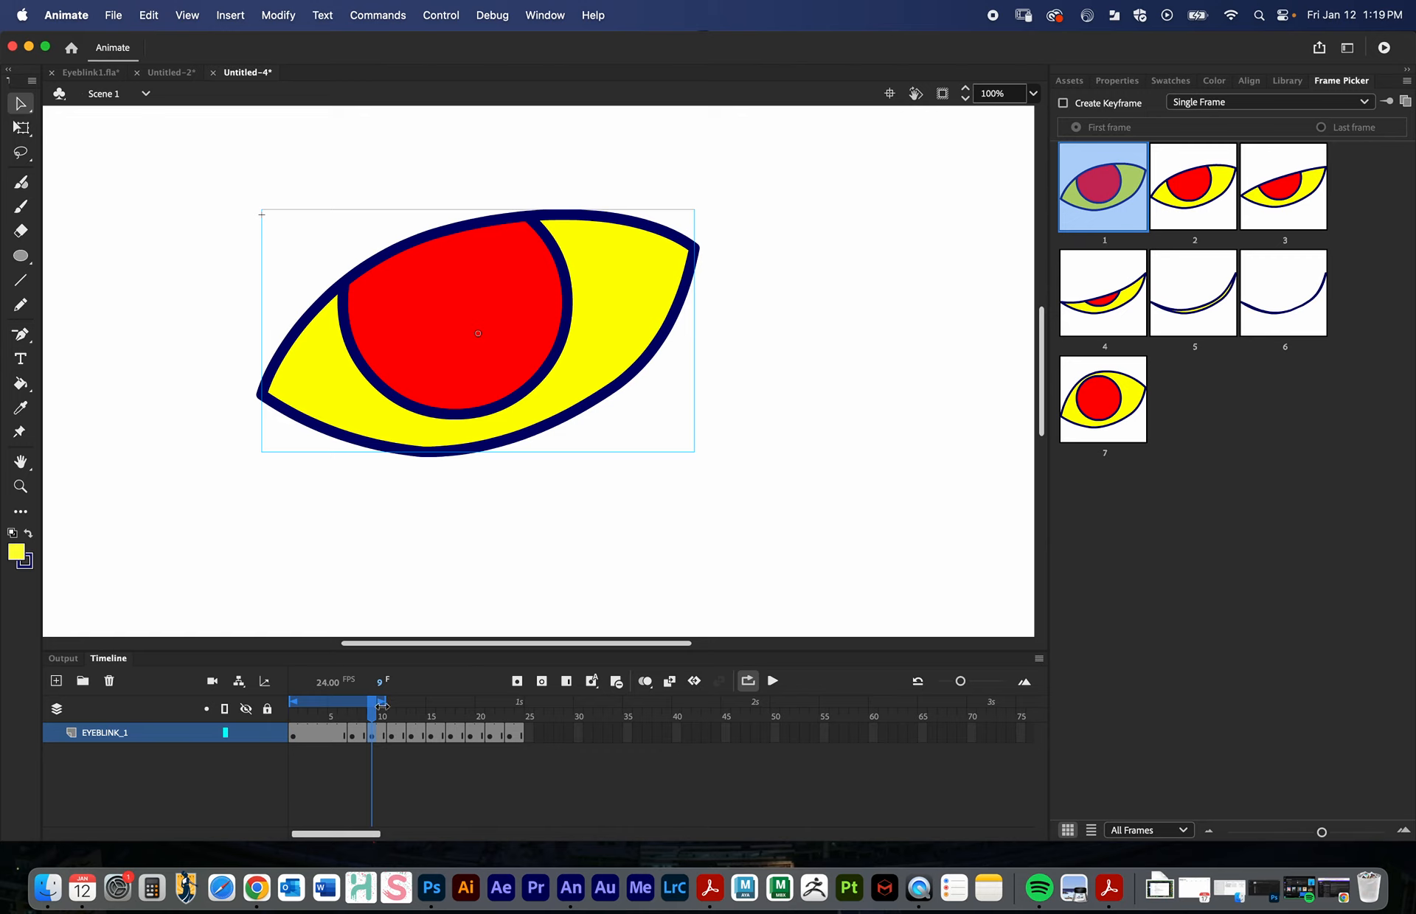
# - Extend EYEBLINK_1 and the playback loop range through frame 33, and play back the blink
pyautogui.moveTo(390, 701); pyautogui.dragTo(520, 701)
pyautogui.click(606, 735)
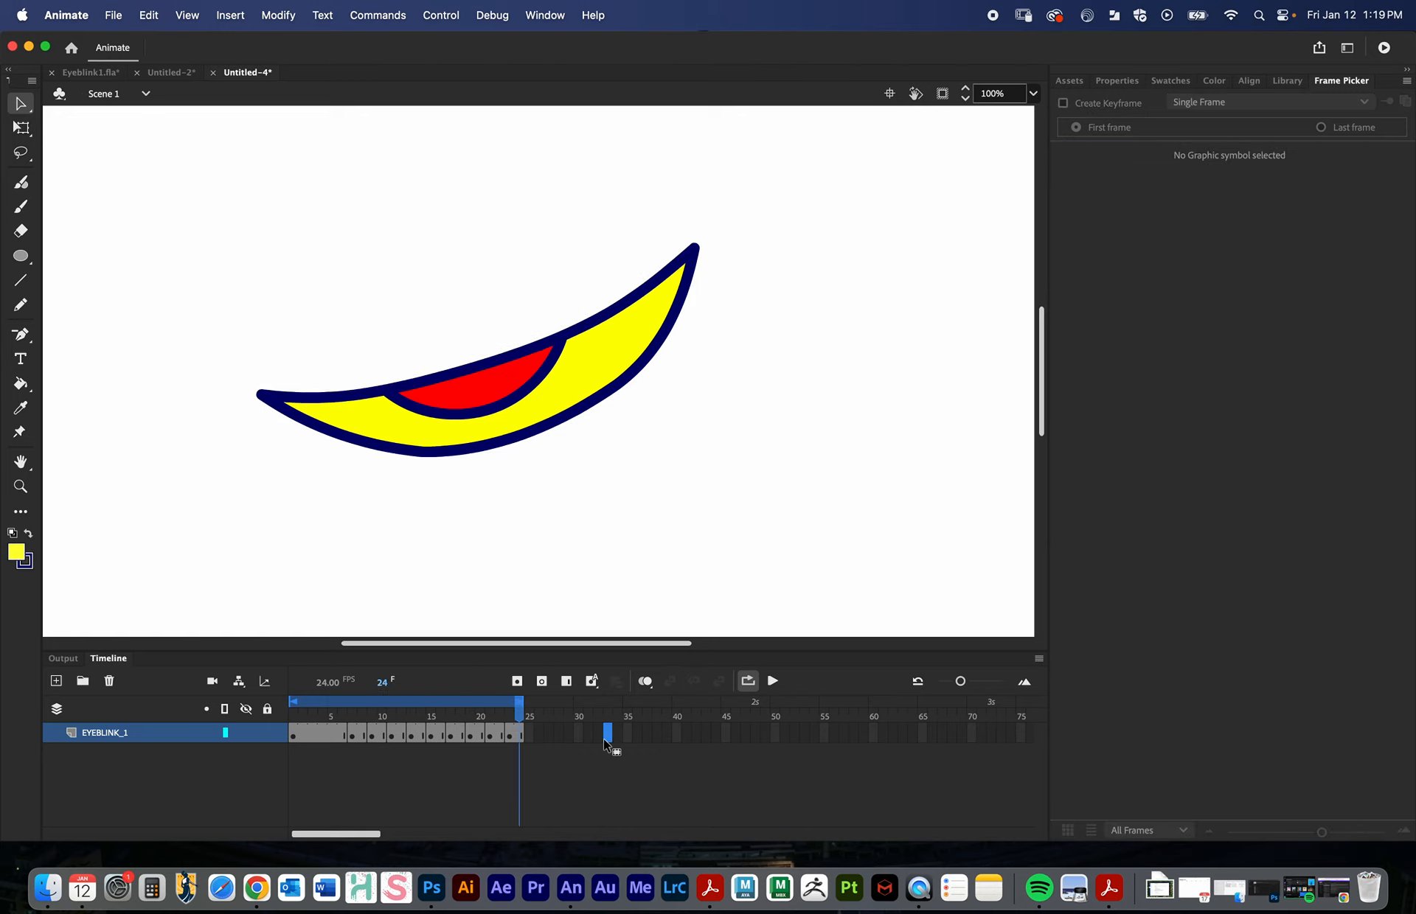
pyautogui.press('F5')
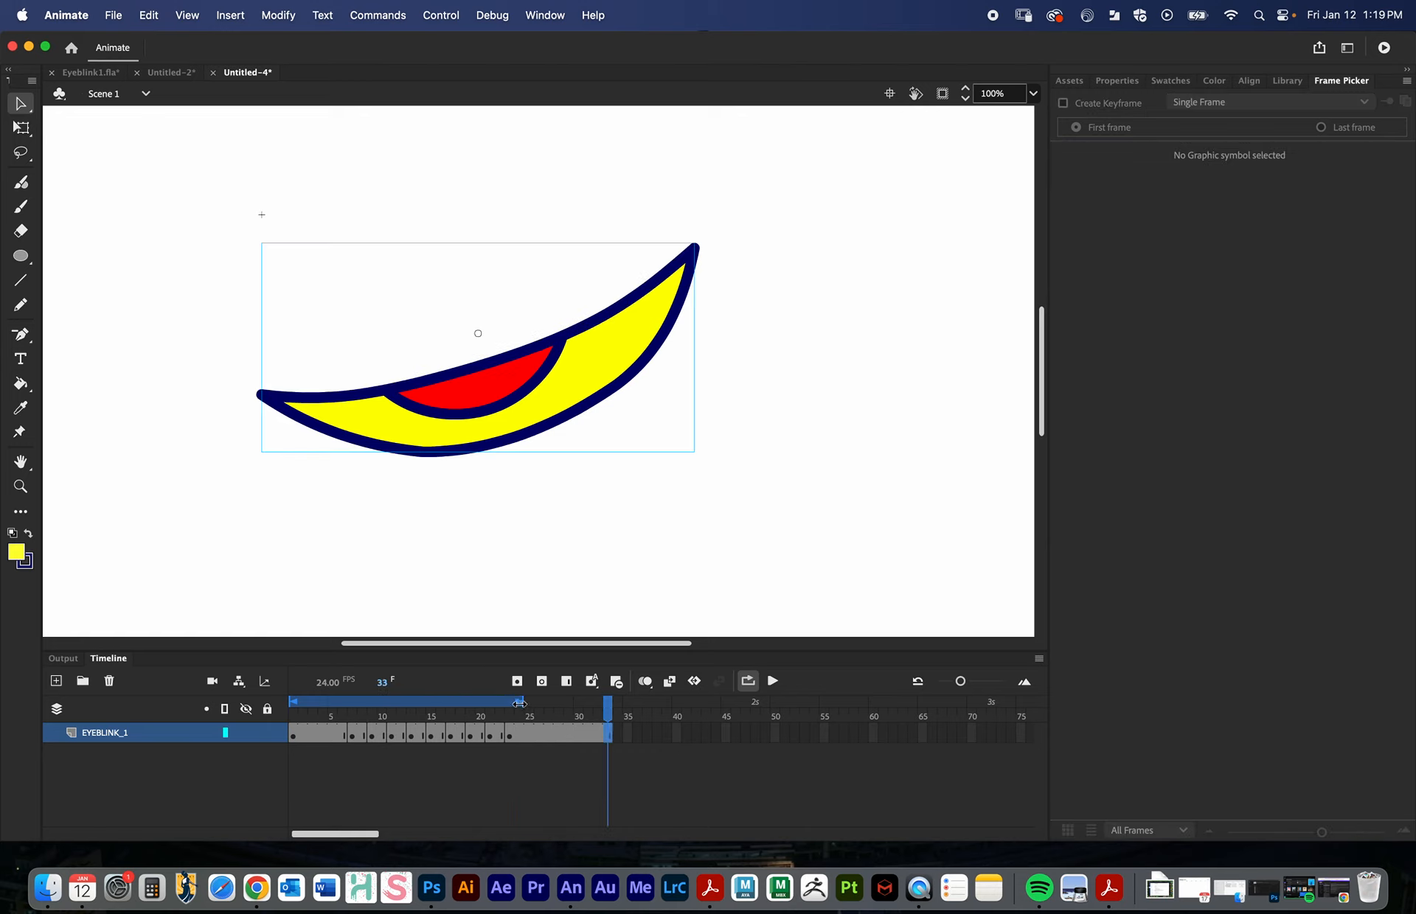
pyautogui.moveTo(520, 701); pyautogui.dragTo(607, 701)
pyautogui.press('Return')
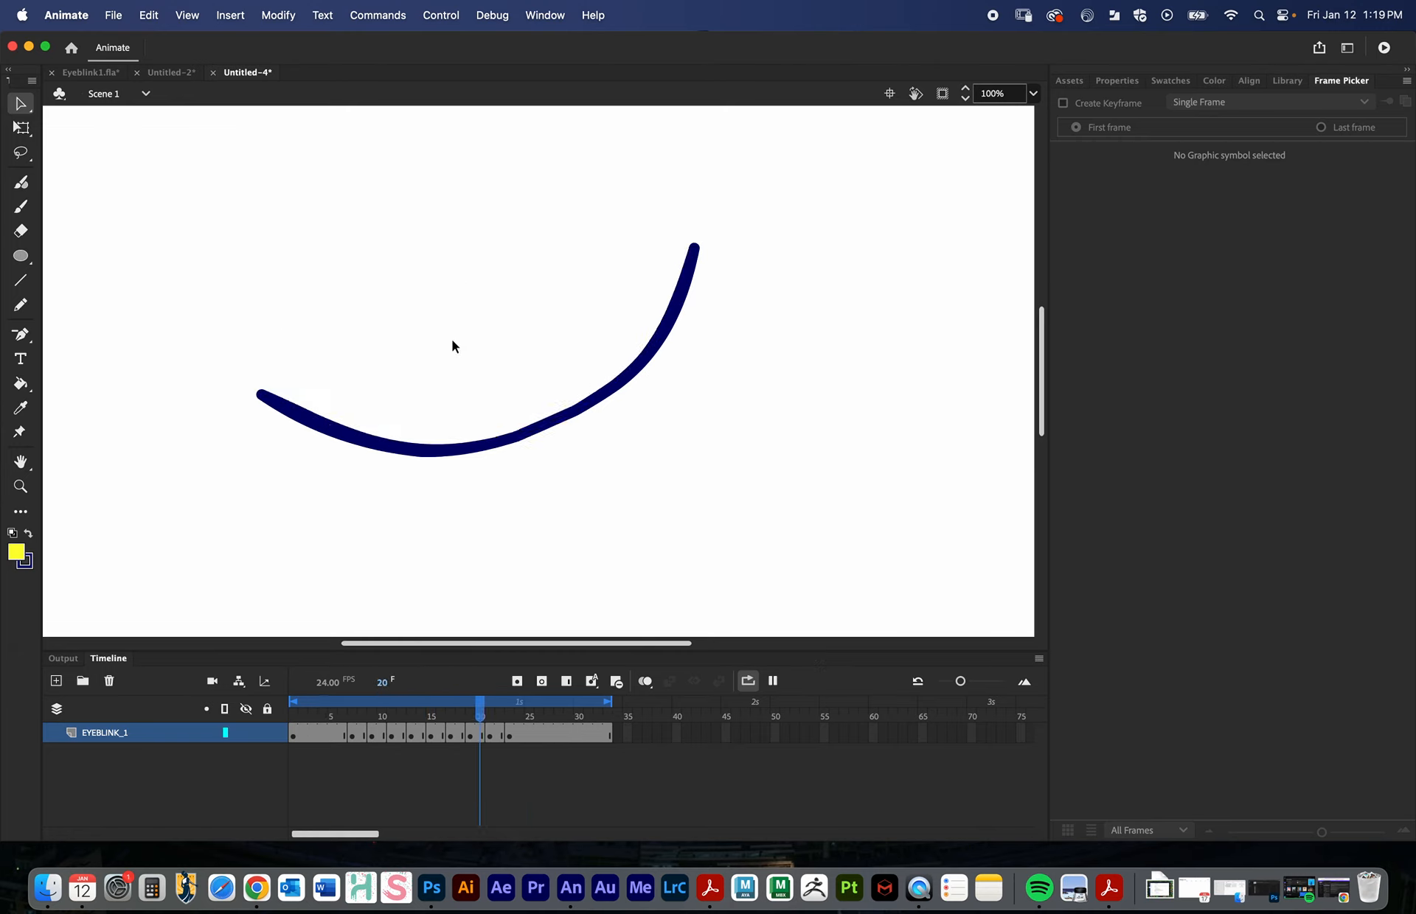
pyautogui.press('Return')
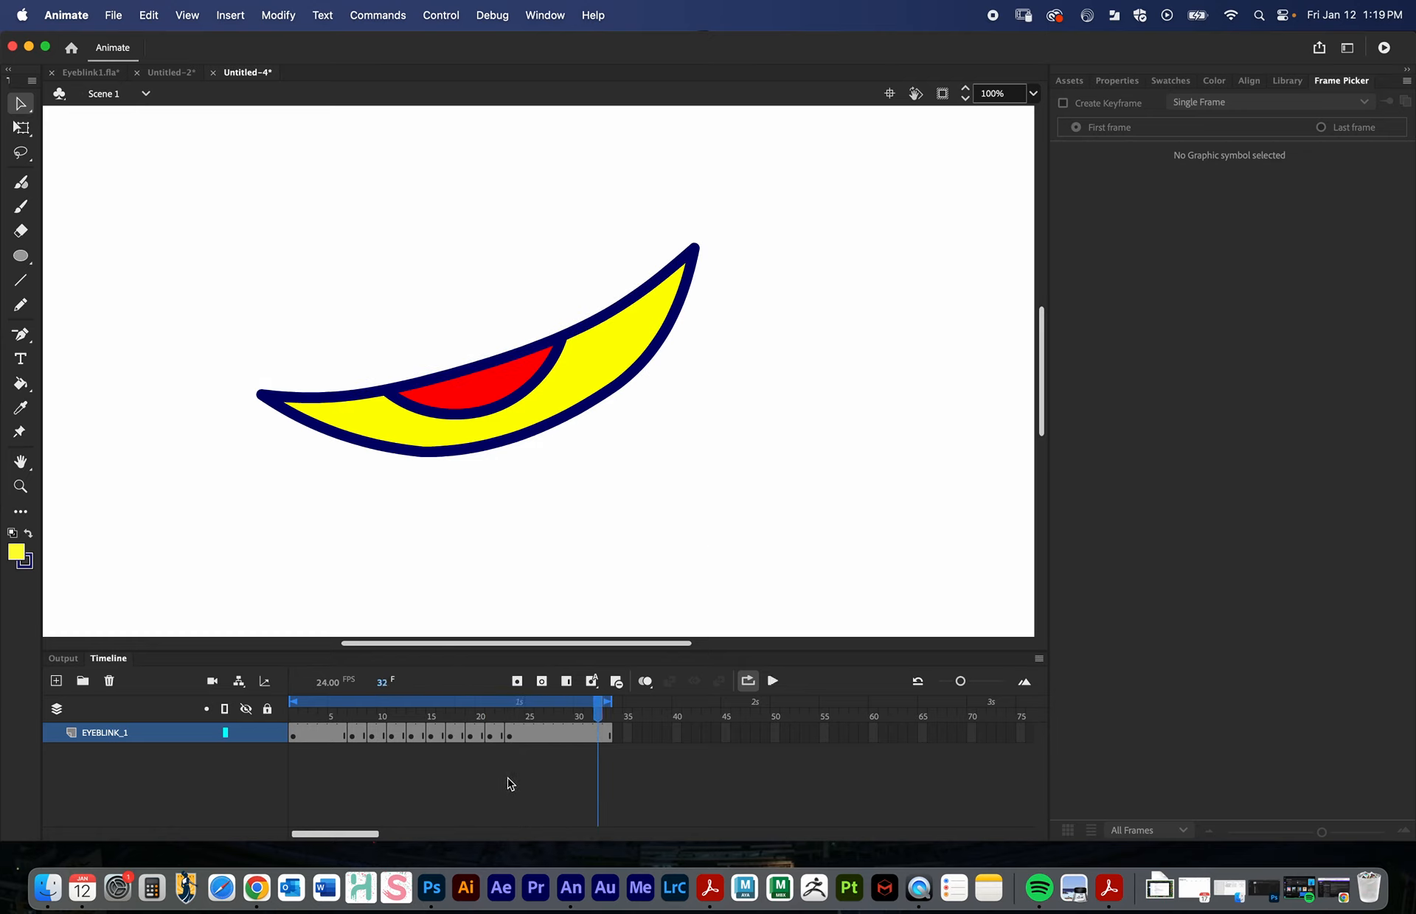
# - Select the nearly closed eye at frame 17, enable the Create Keyframe option for it, and return to frame 1
pyautogui.click(440, 727)
pyautogui.click(452, 736)
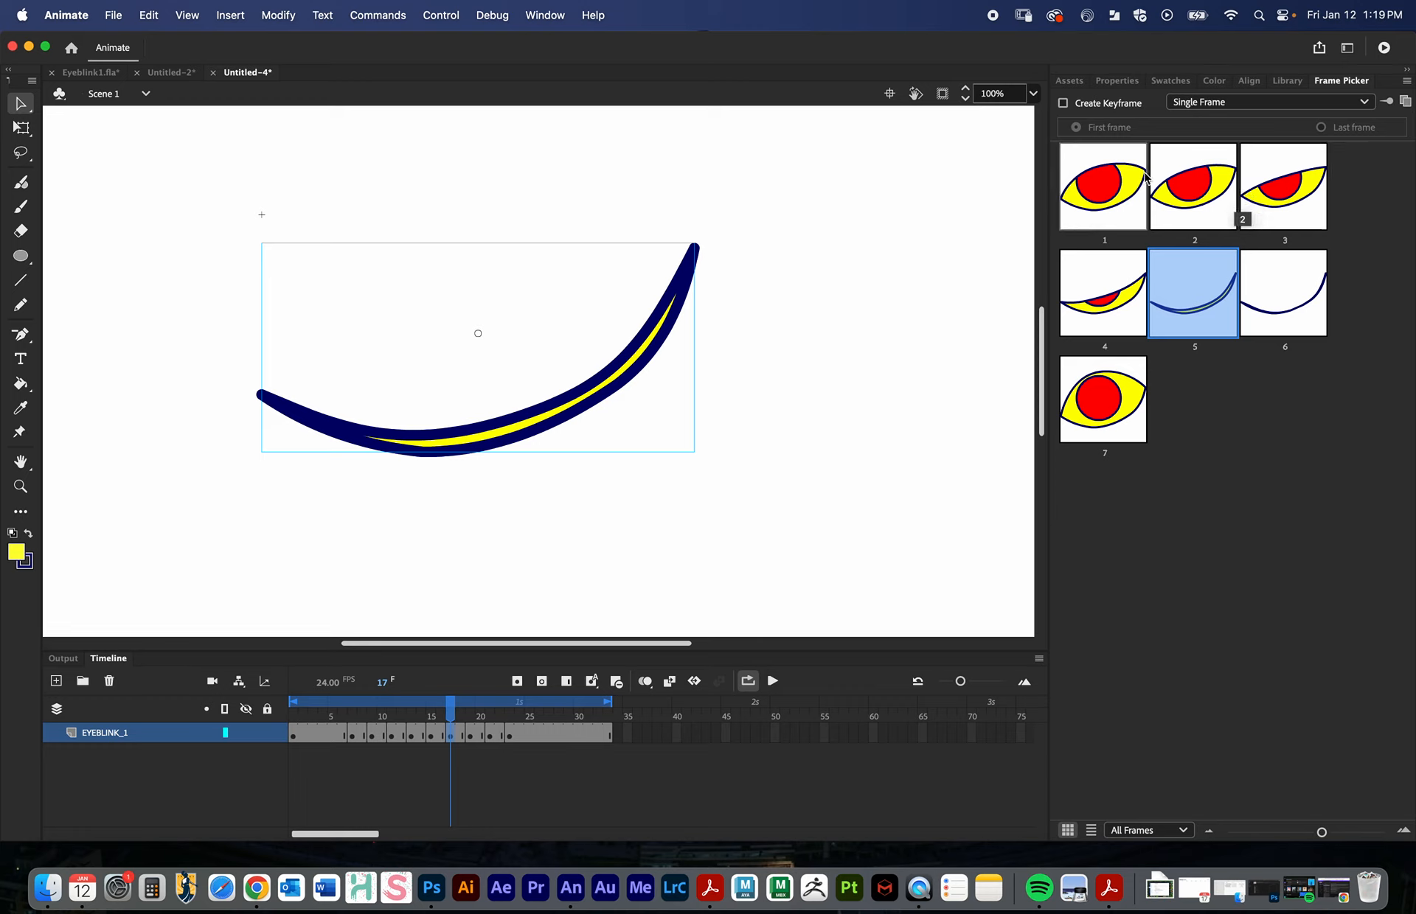
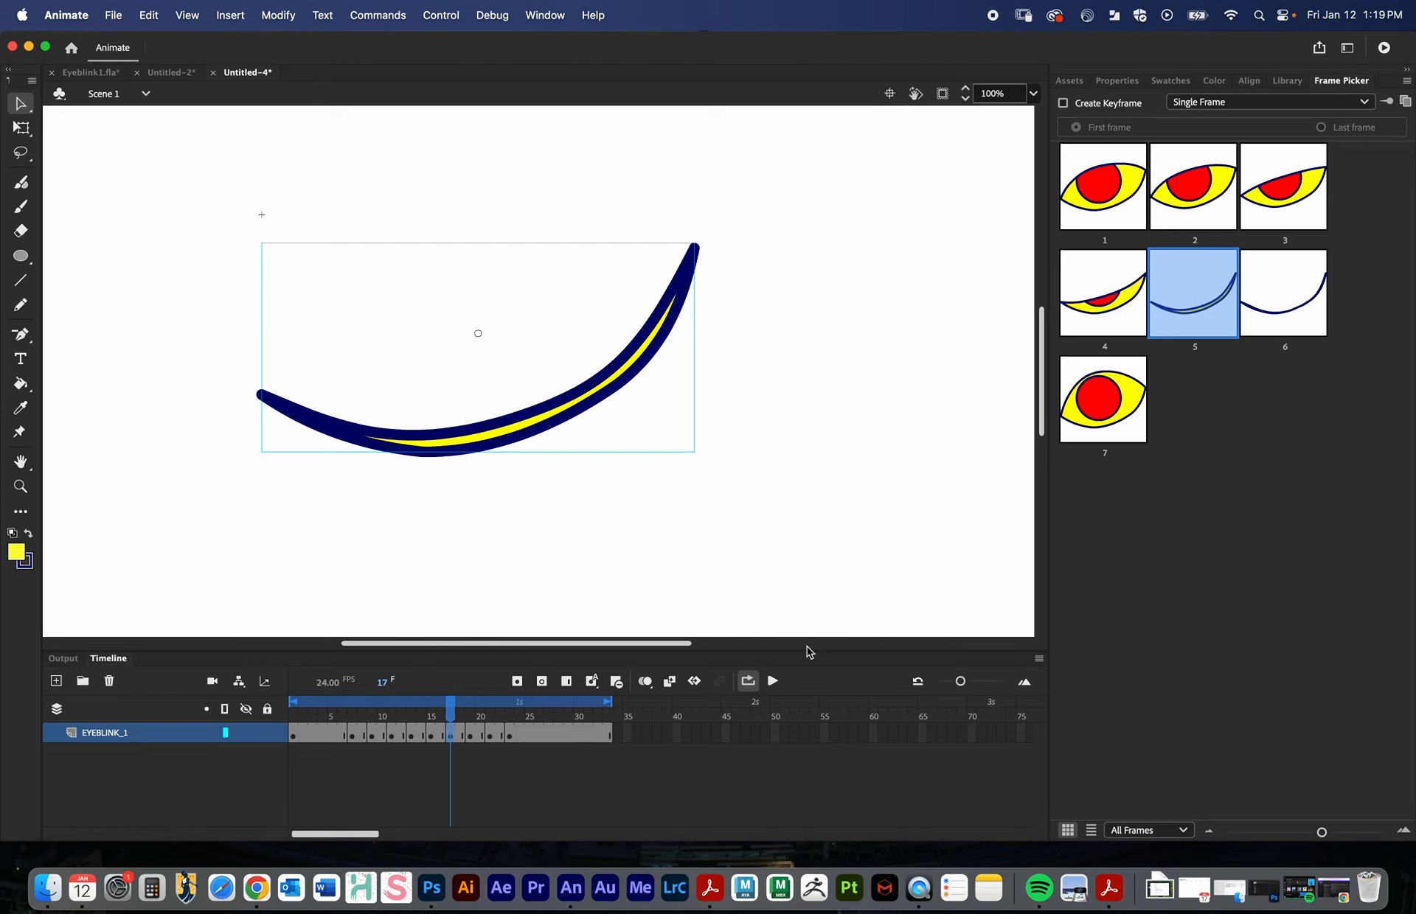
pyautogui.click(1219, 104)
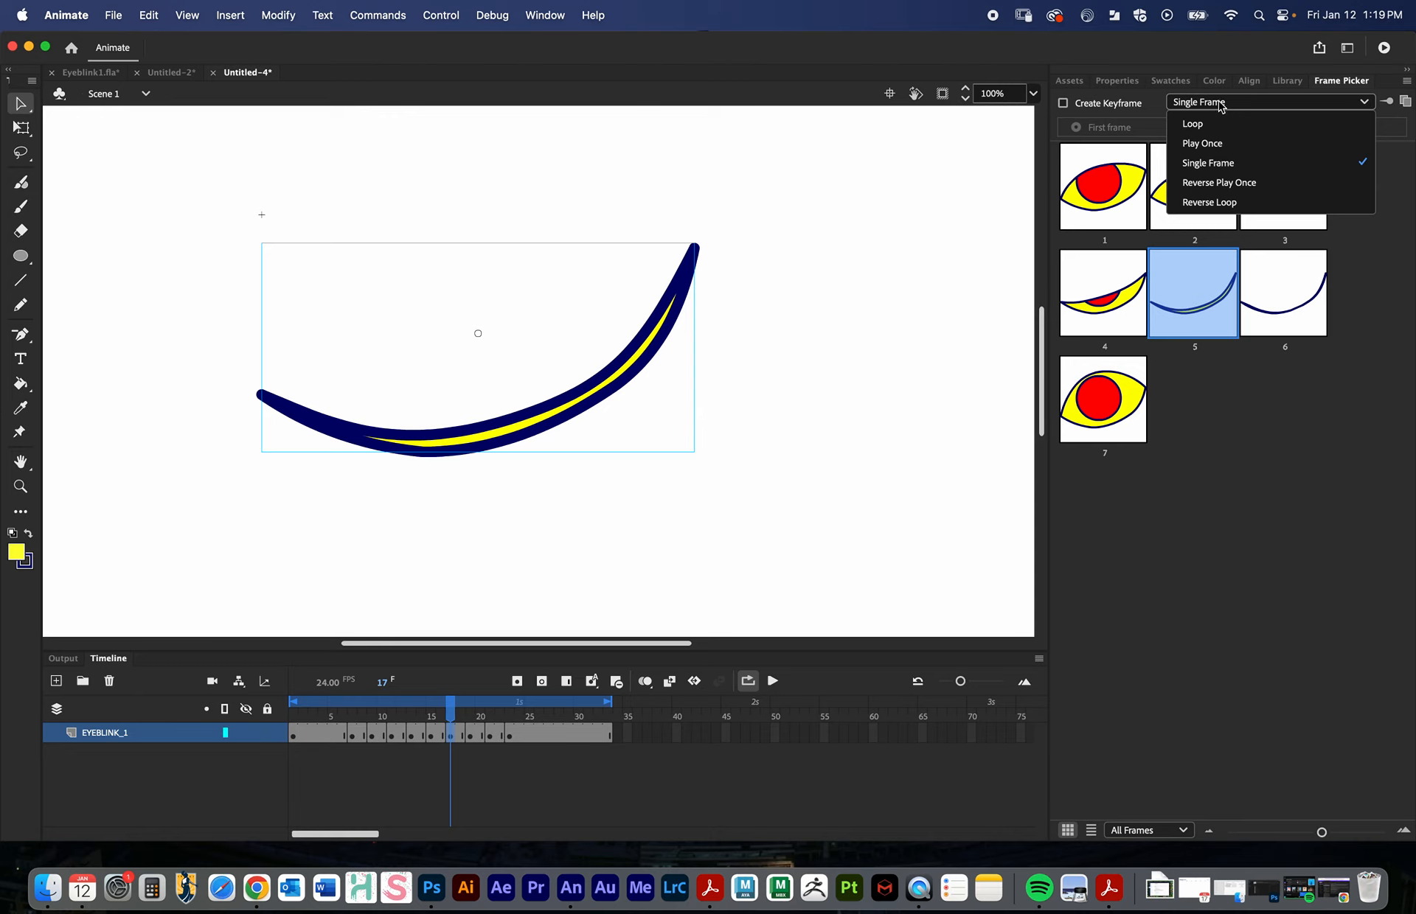
pyautogui.click(1139, 103)
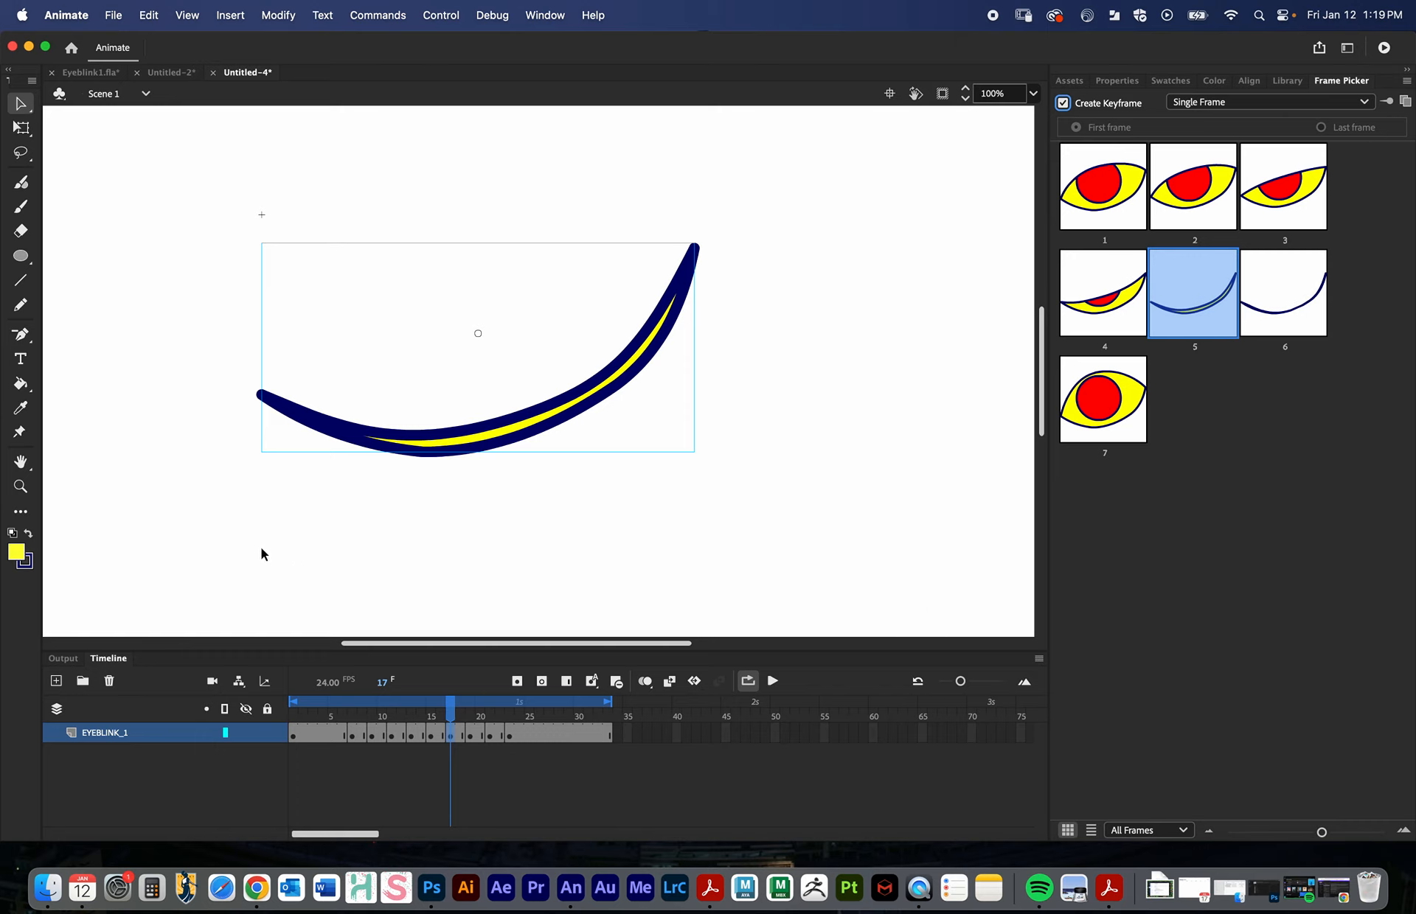
pyautogui.moveTo(439, 710); pyautogui.dragTo(180, 732)
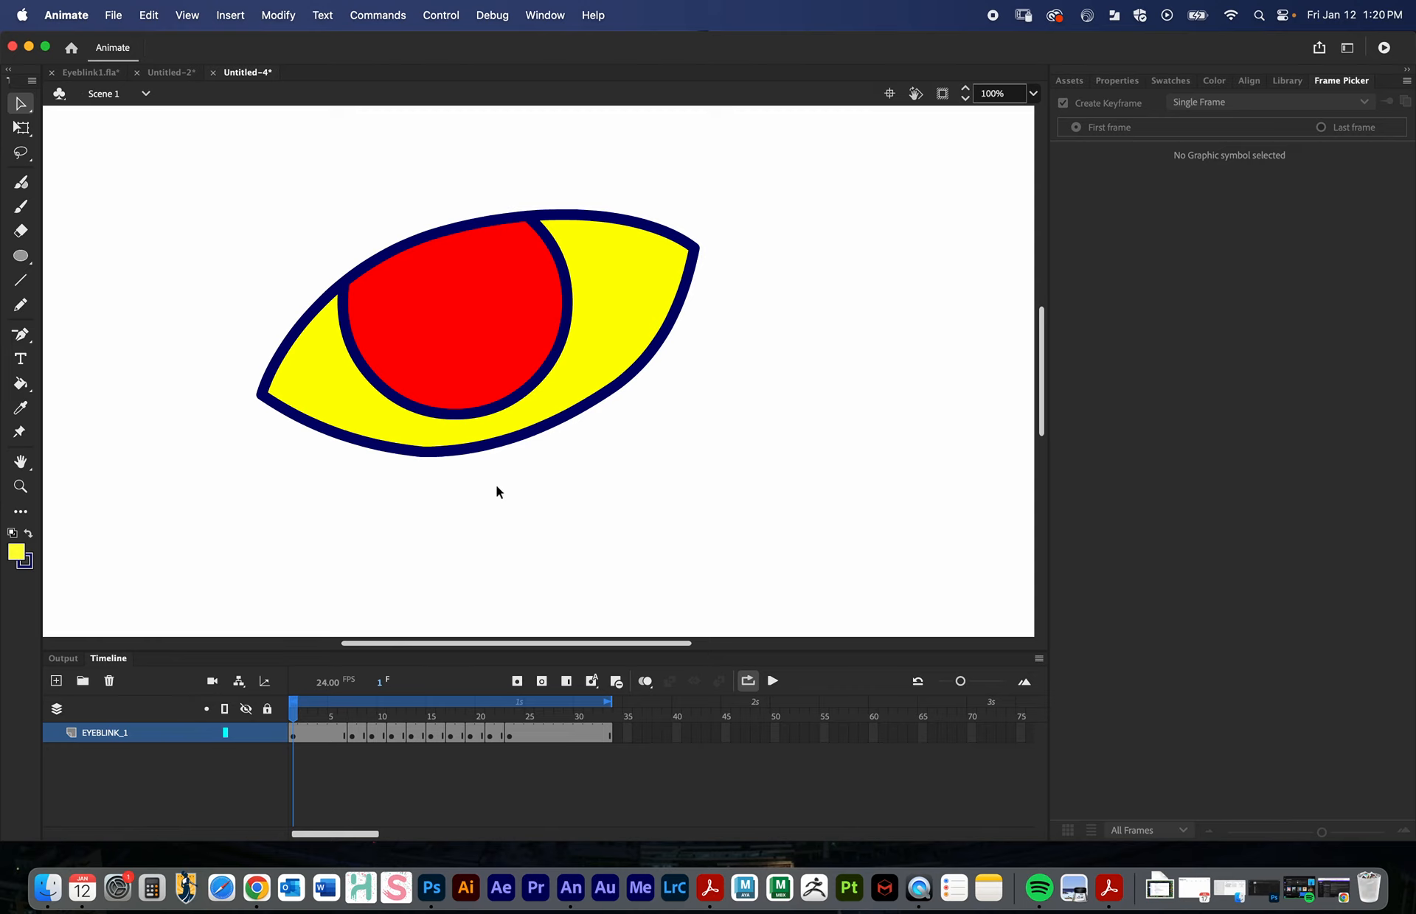
# - Review the oval eye in the Eyeblink1.fla document and compare it with the slanted eye in Untitled-4
pyautogui.click(83, 72)
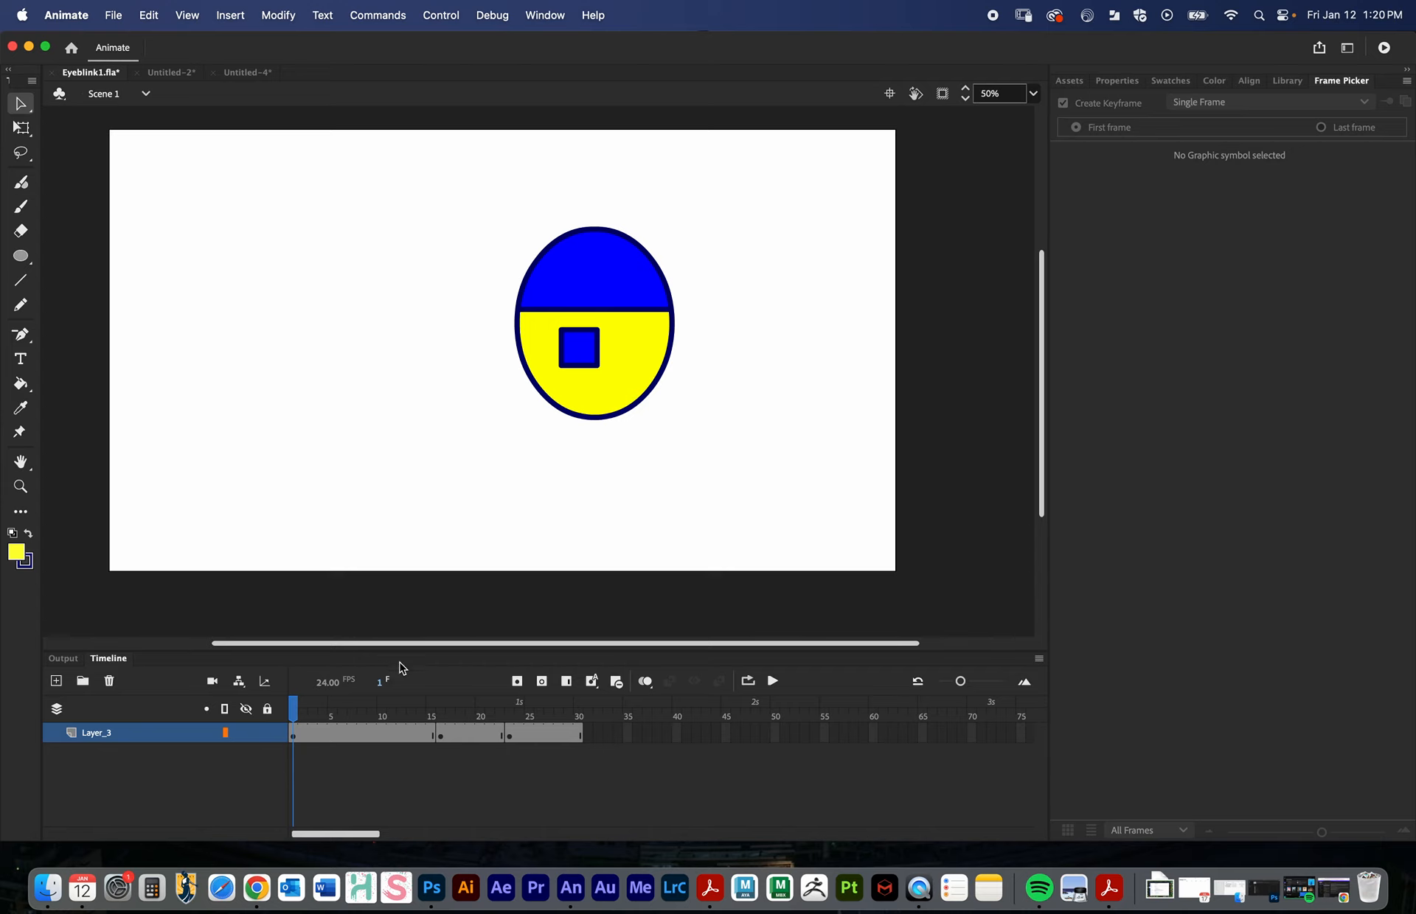
pyautogui.click(247, 72)
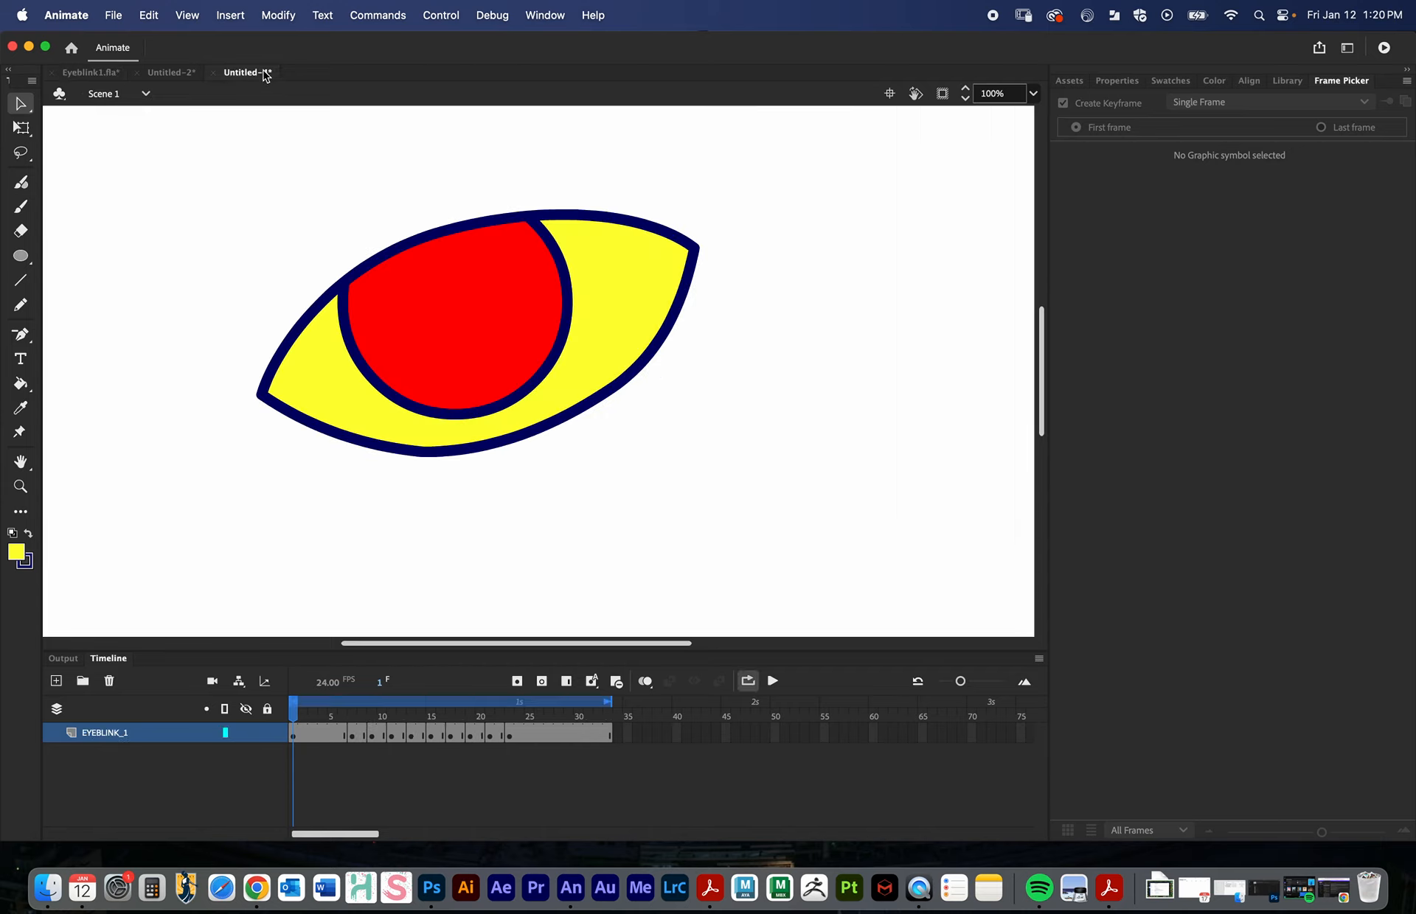
pyautogui.click(93, 72)
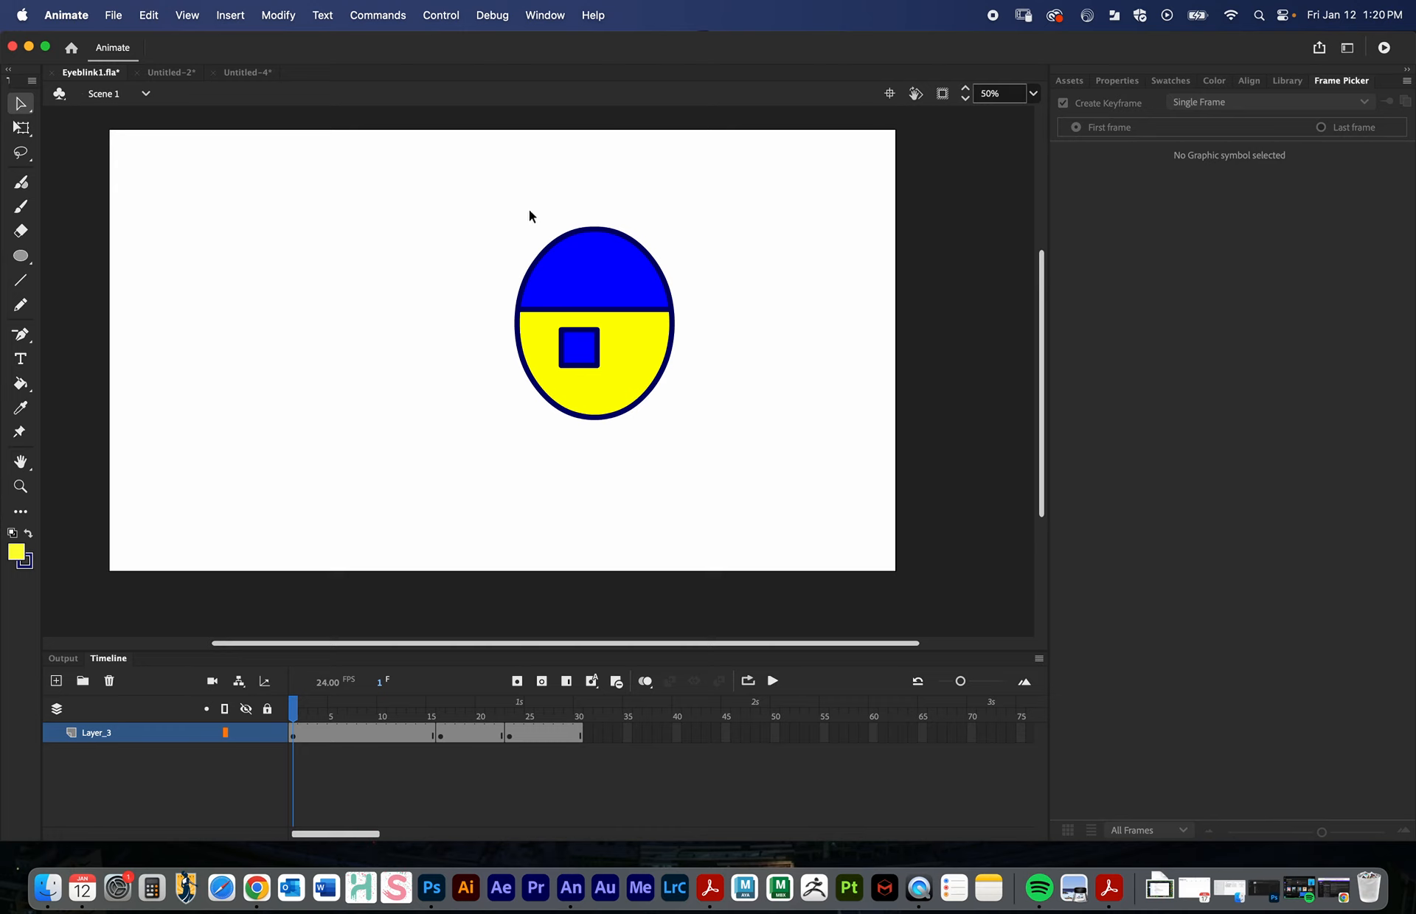
pyautogui.click(248, 72)
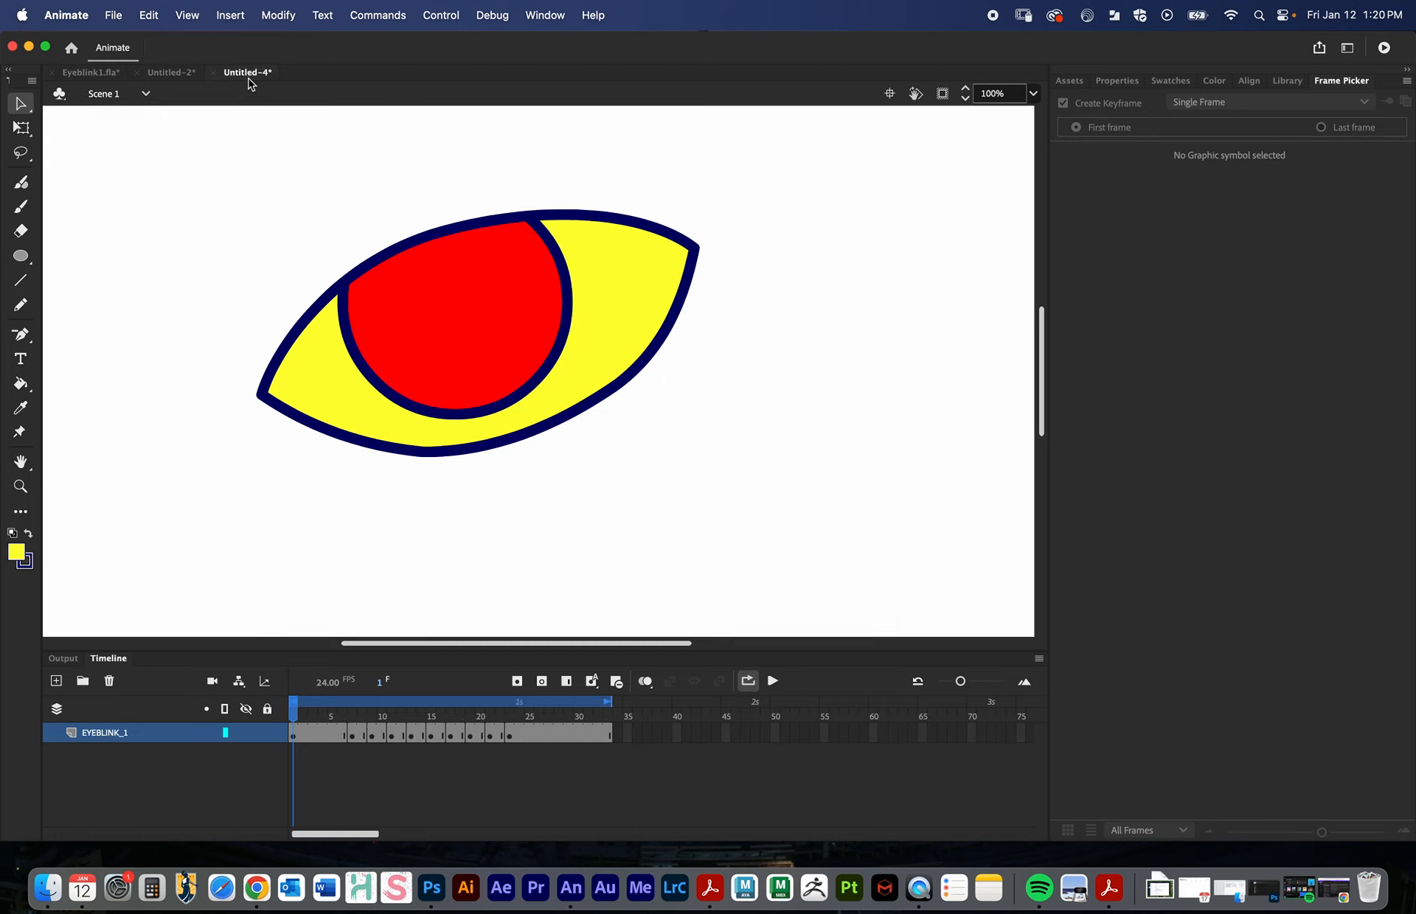
# - Create a new Full HD document of 1920 × 1080 pixels at 24 fps for ActionScript 3.0
pyautogui.click(117, 15)
pyautogui.click(121, 43)
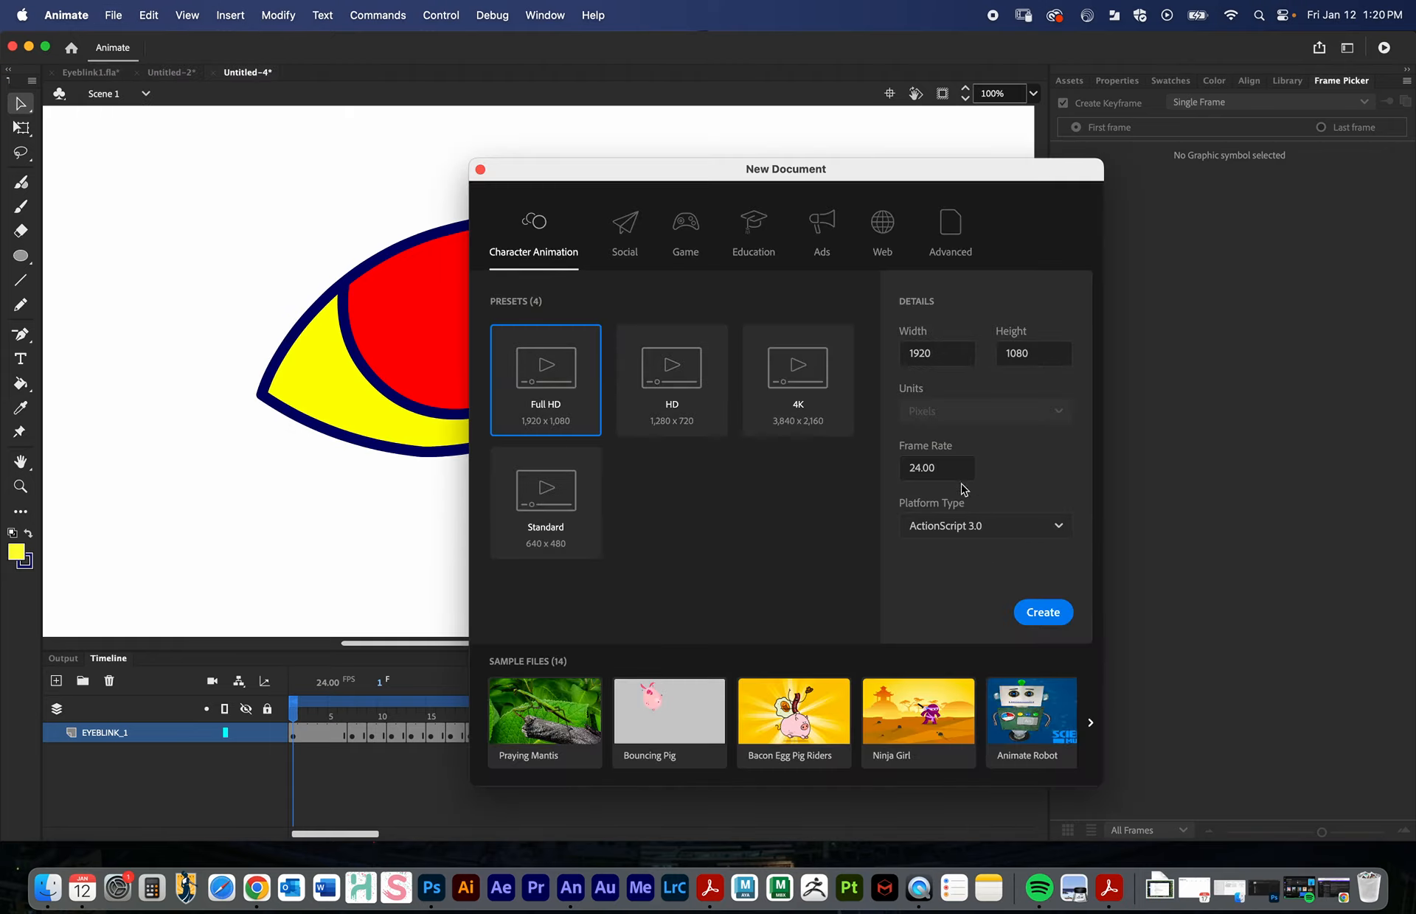
pyautogui.click(1042, 612)
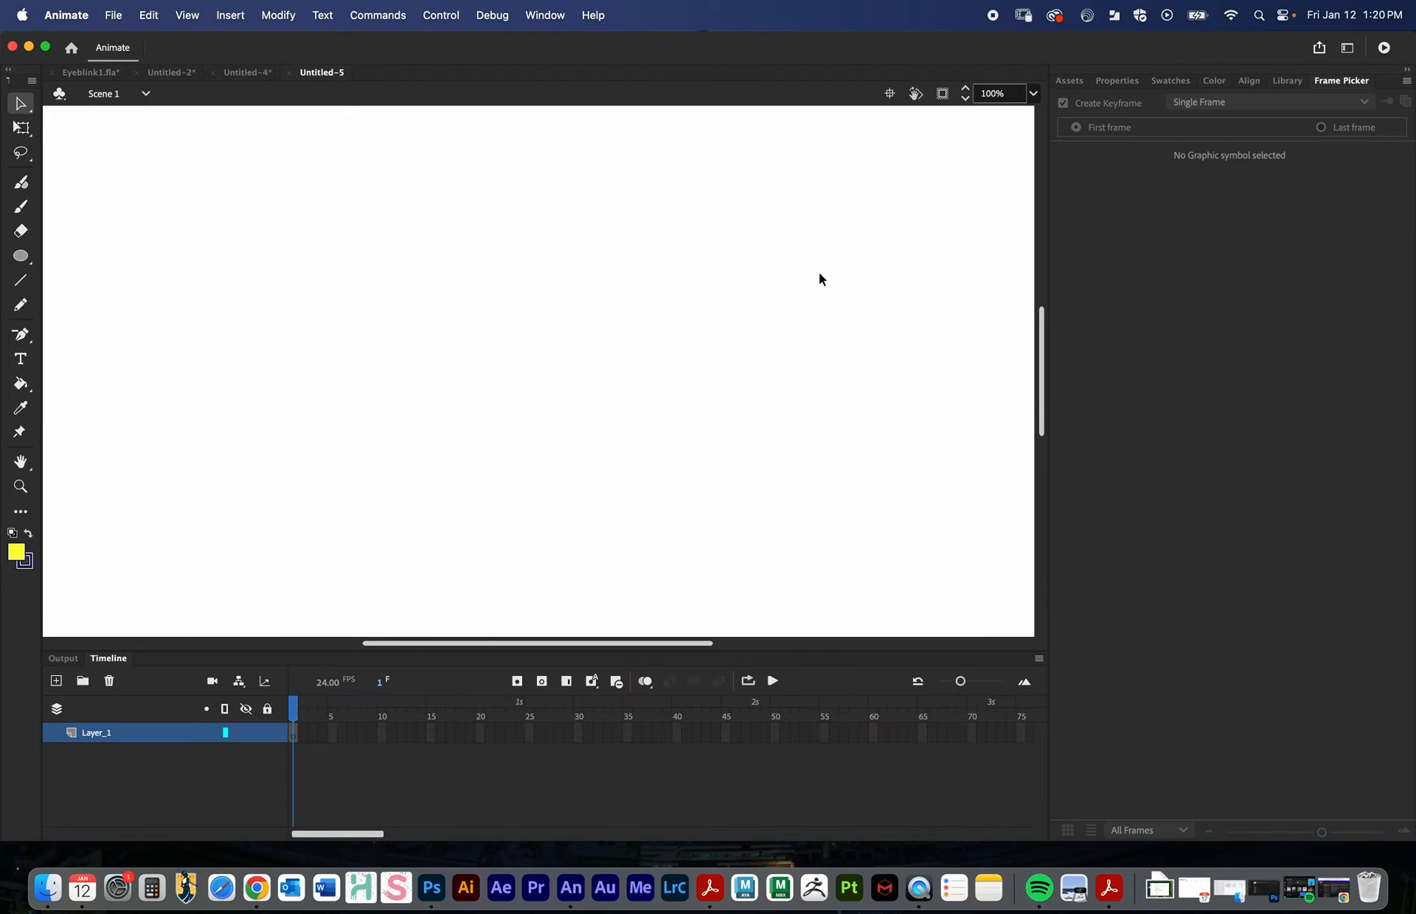
# - Draw a yellow oval with a dark blue outline, about 583 × 678 pixels, on Layer_1 and extend it through frame 5
pyautogui.click(1033, 93)
pyautogui.click(1055, 115)
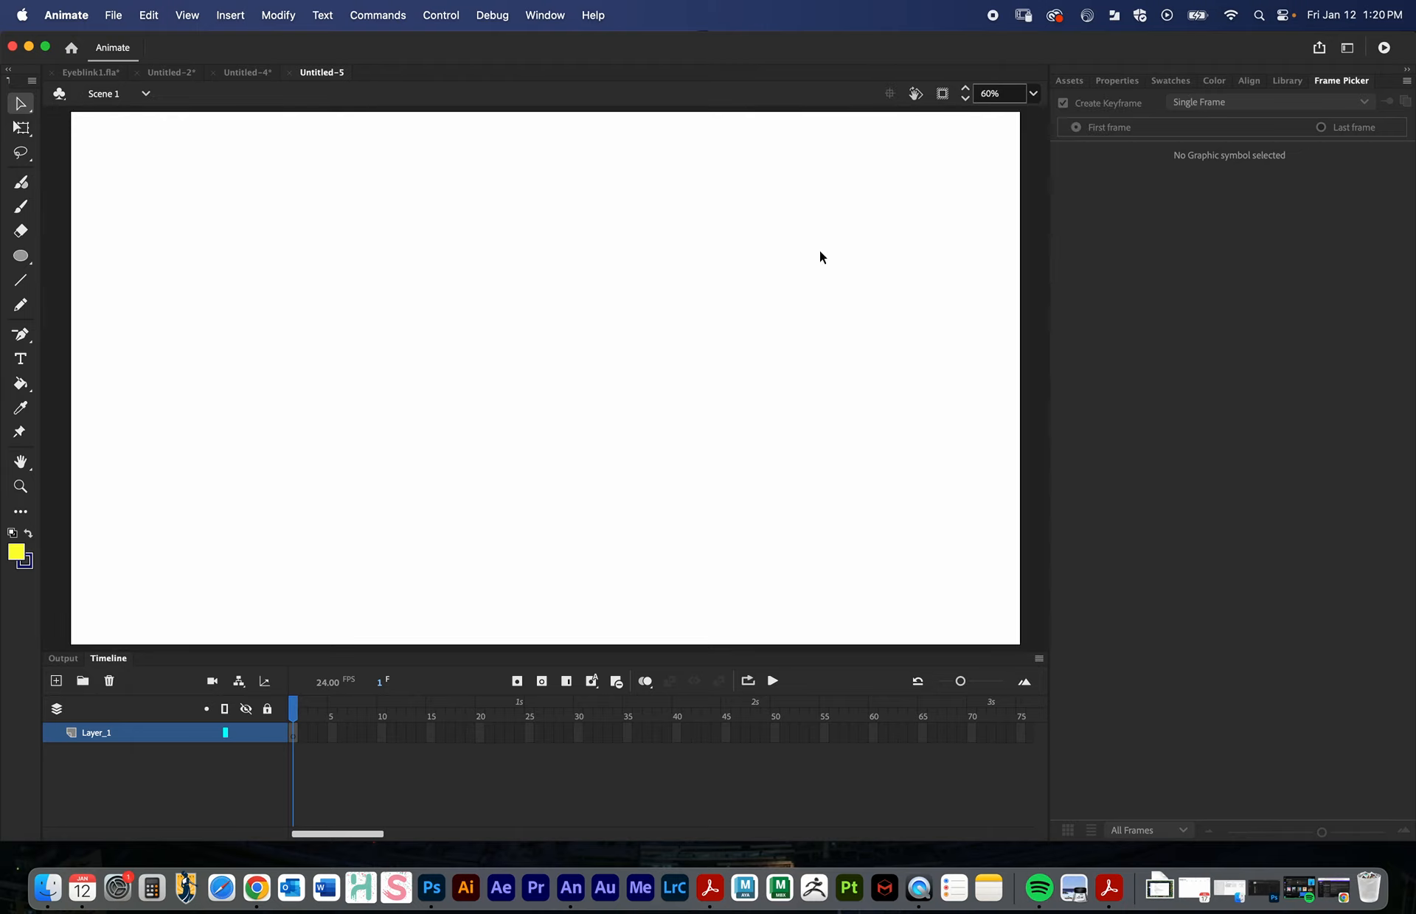
pyautogui.click(20, 258)
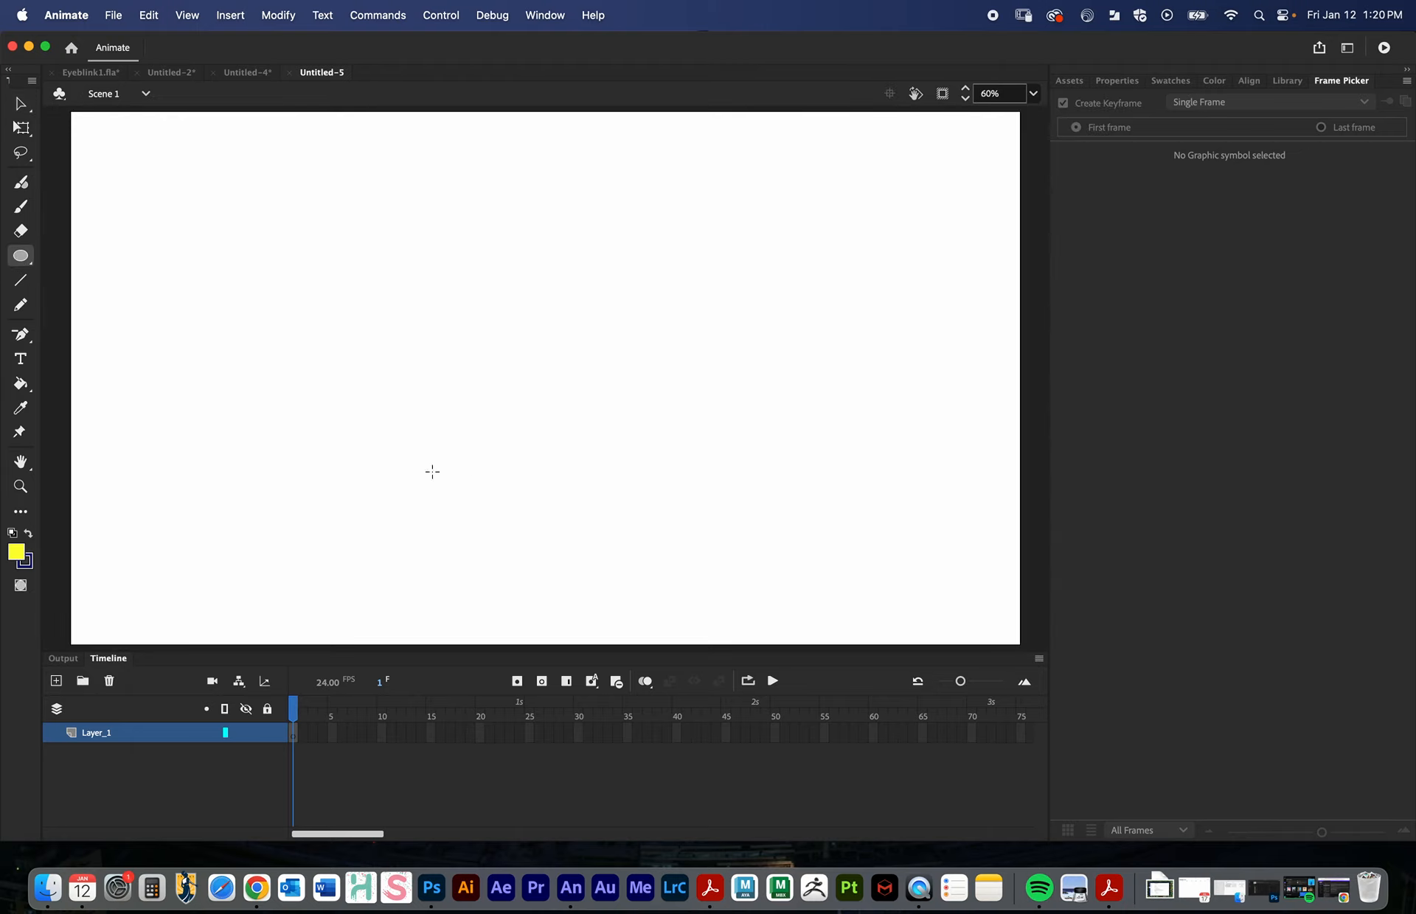
pyautogui.moveTo(334, 202)
pyautogui.mouseDown()
pyautogui.moveTo(642, 510)
pyautogui.moveTo(480, 525)
pyautogui.moveTo(597, 552)
pyautogui.moveTo(626, 540)
pyautogui.mouseUp()
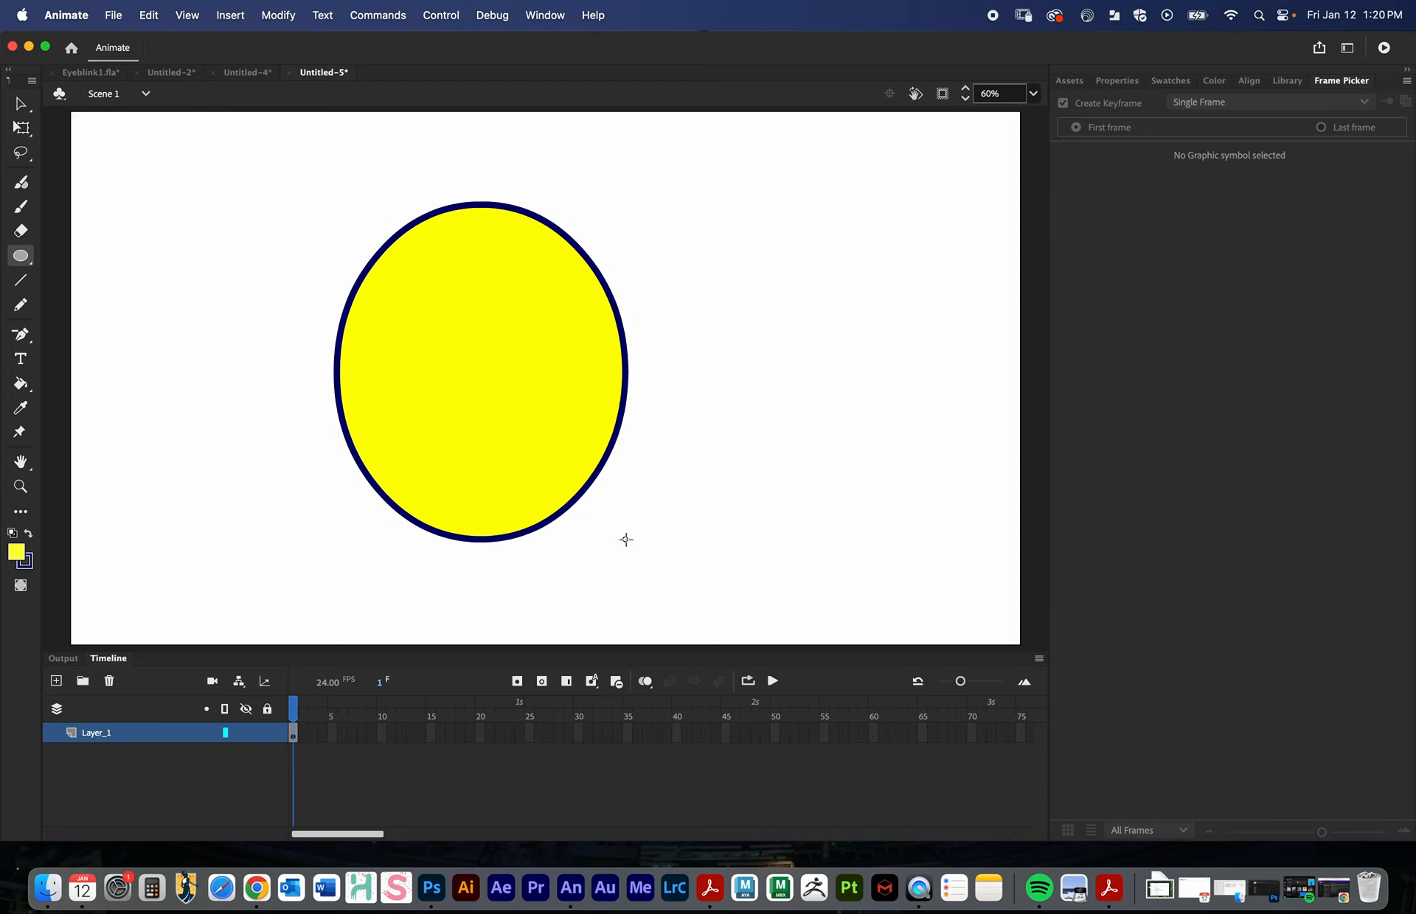
pyautogui.click(332, 732)
pyautogui.click(566, 682)
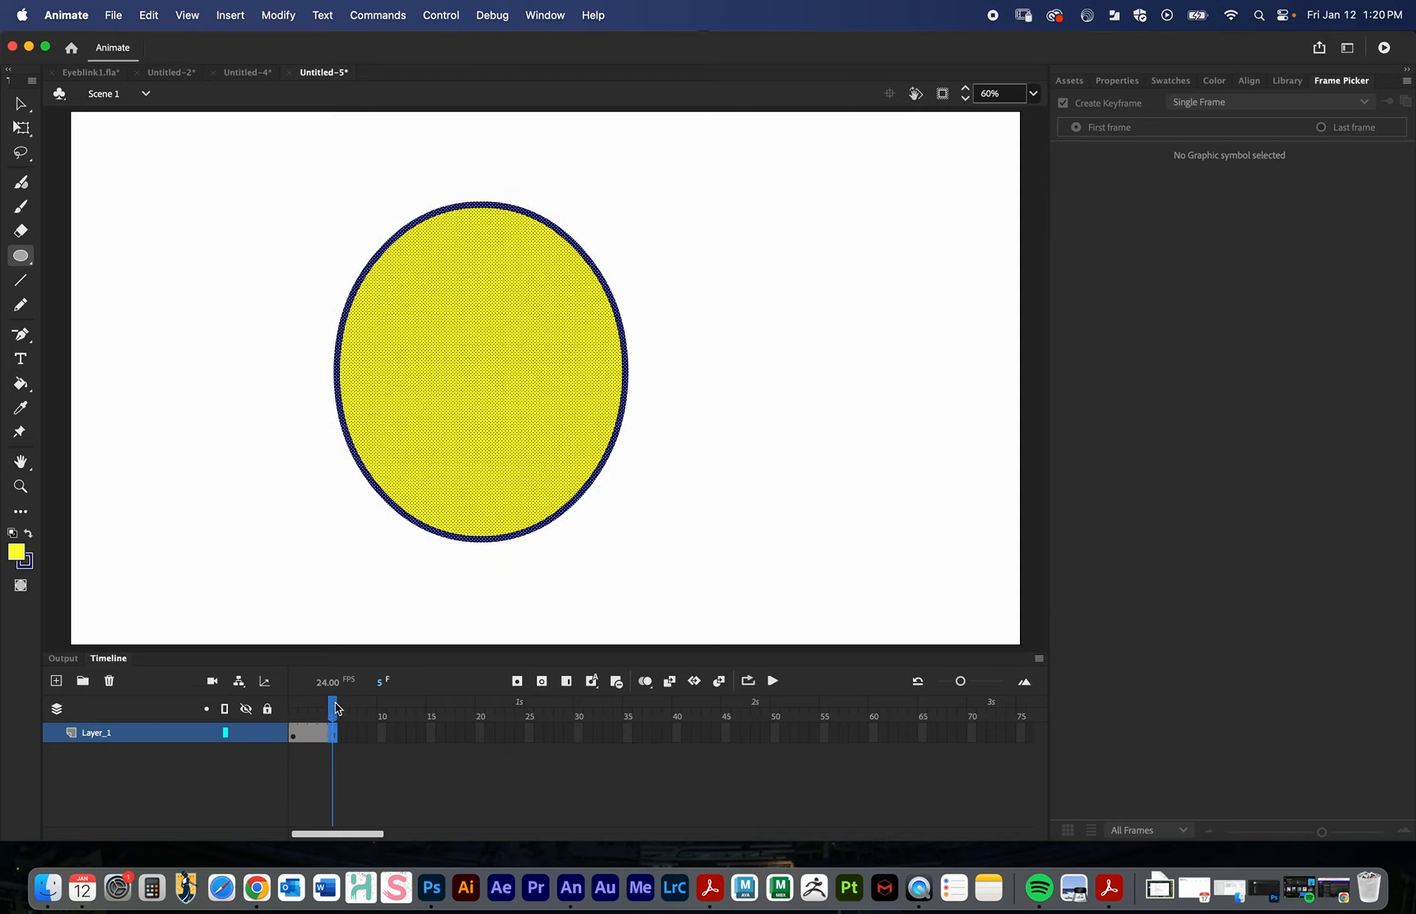
# - Convert the yellow oval at frame 1 into a Graphic symbol named Eyeblink_2
pyautogui.moveTo(336, 709); pyautogui.dragTo(293, 710)
pyautogui.click(290, 732)
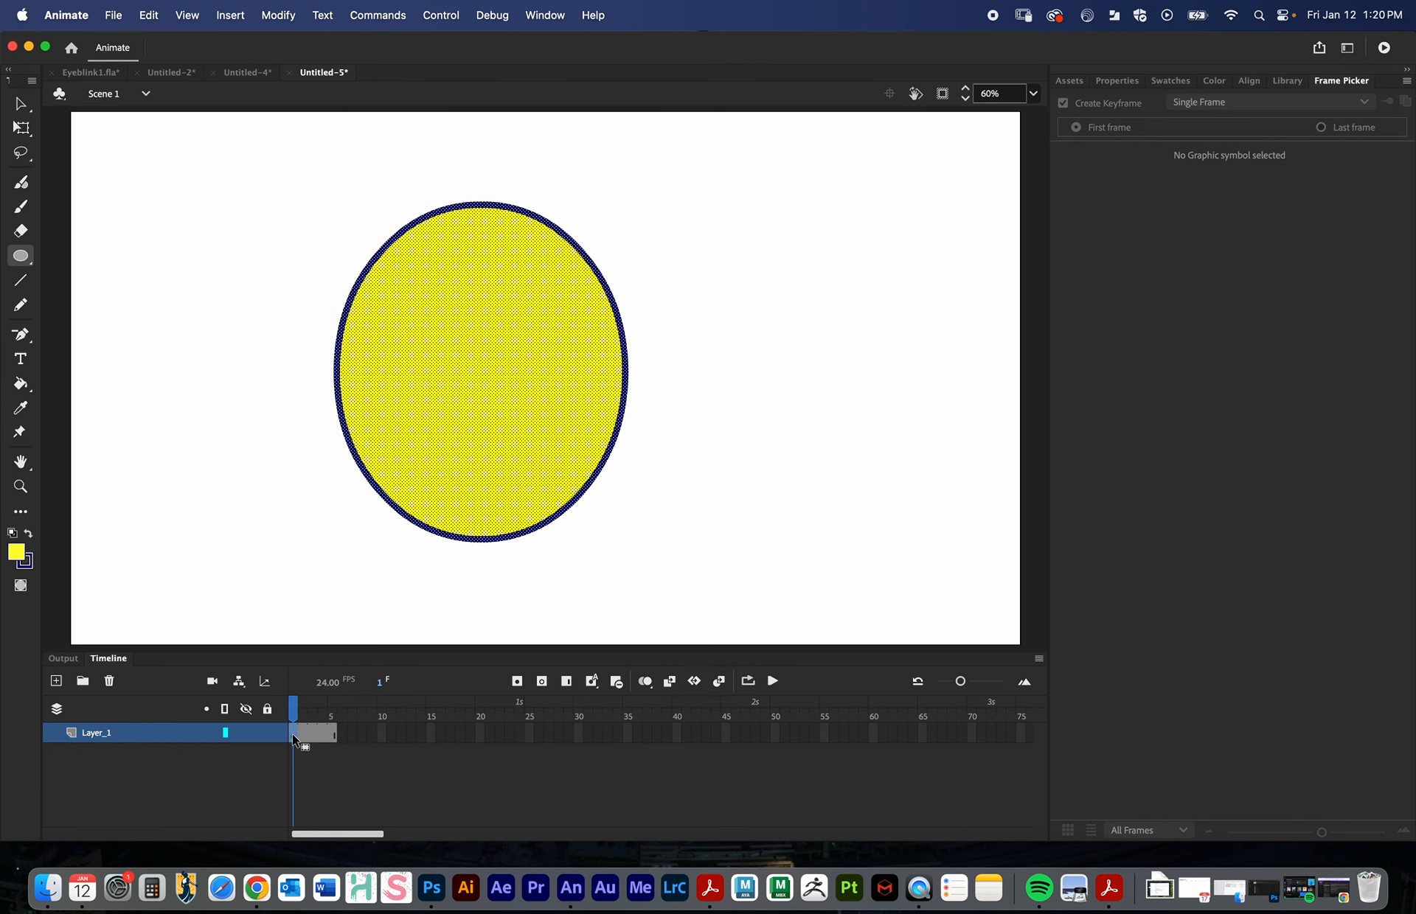
pyautogui.rightClick(478, 301)
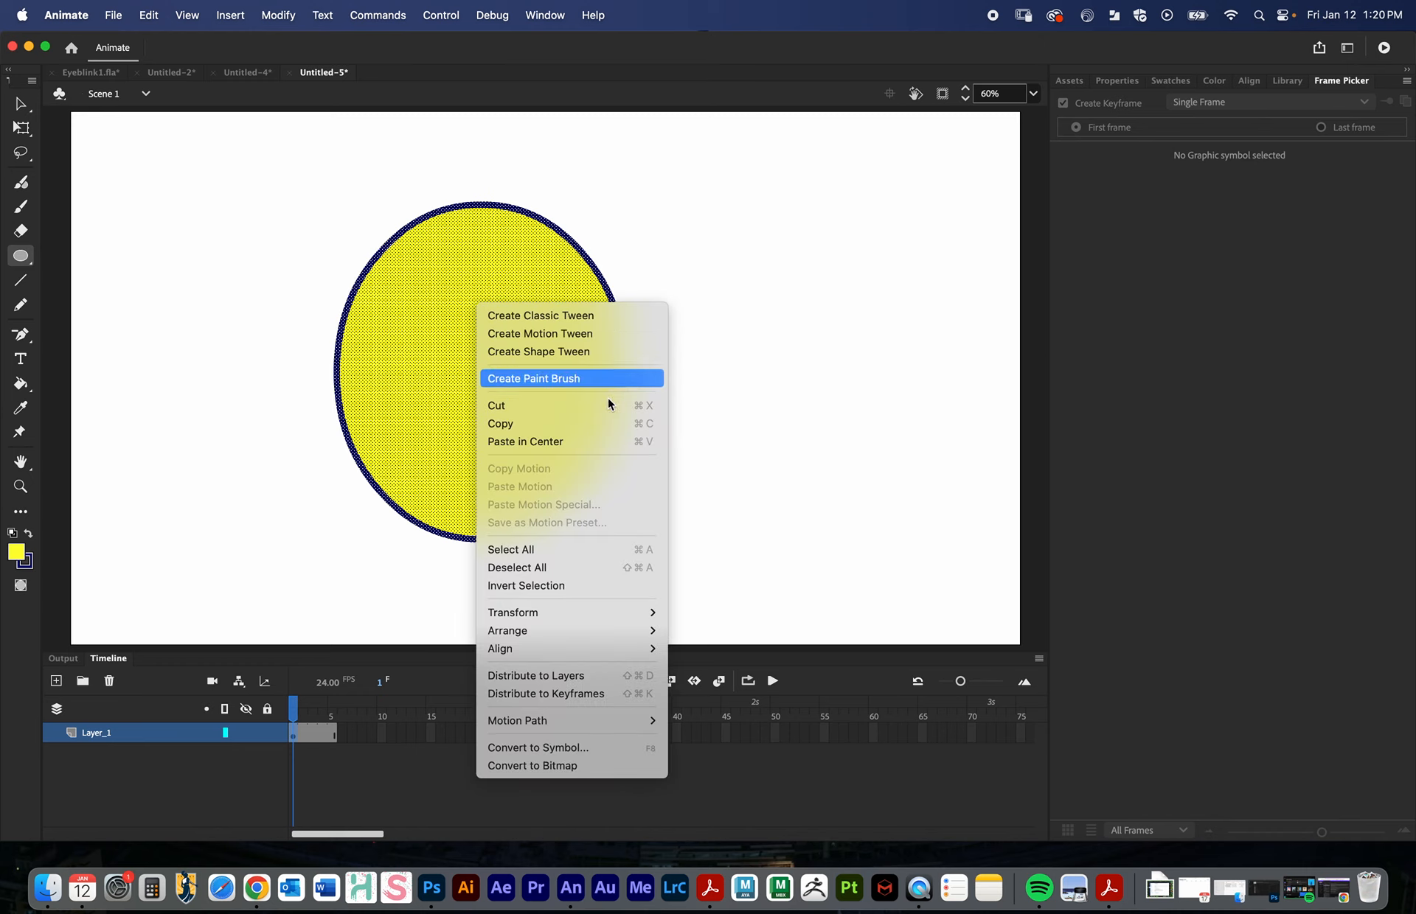
pyautogui.click(565, 747)
pyautogui.write('Eyeblink_2')
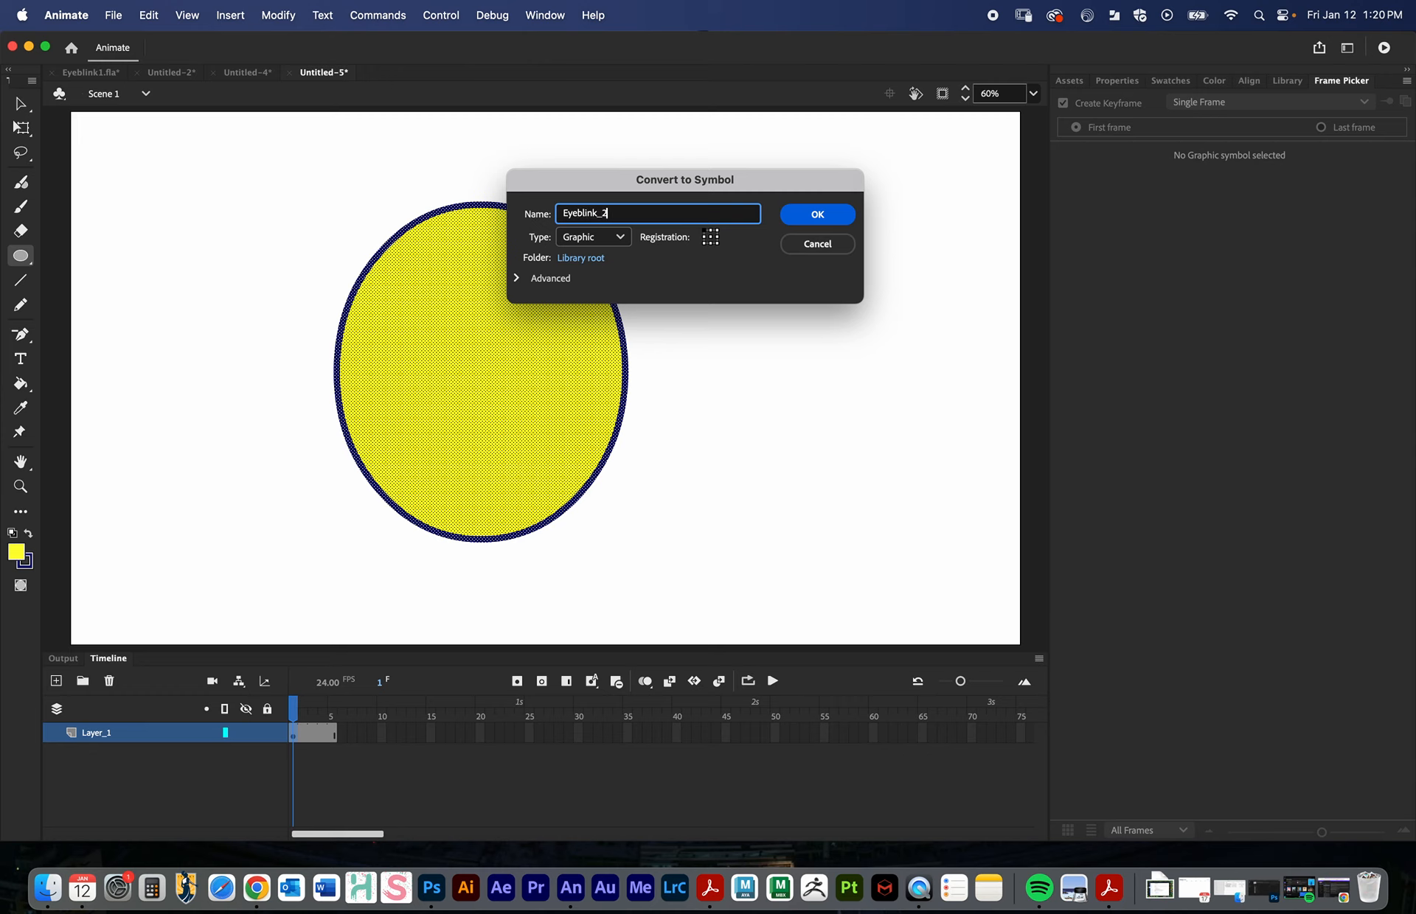
pyautogui.press('Return')
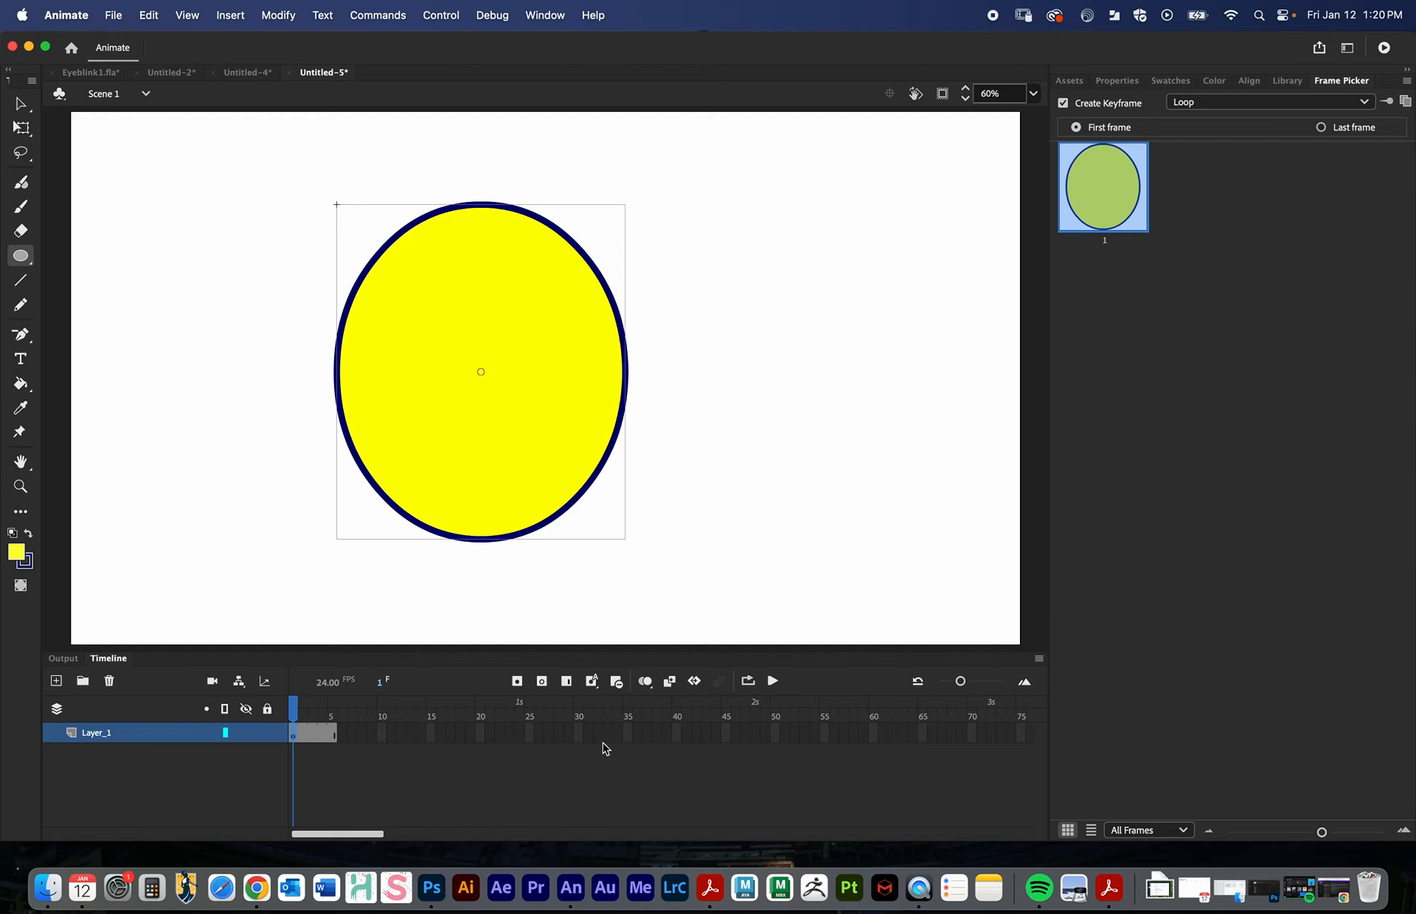
# - Open the Eyeblink_2 symbol for editing and extend its oval layer through frame 7
pyautogui.click(1116, 81)
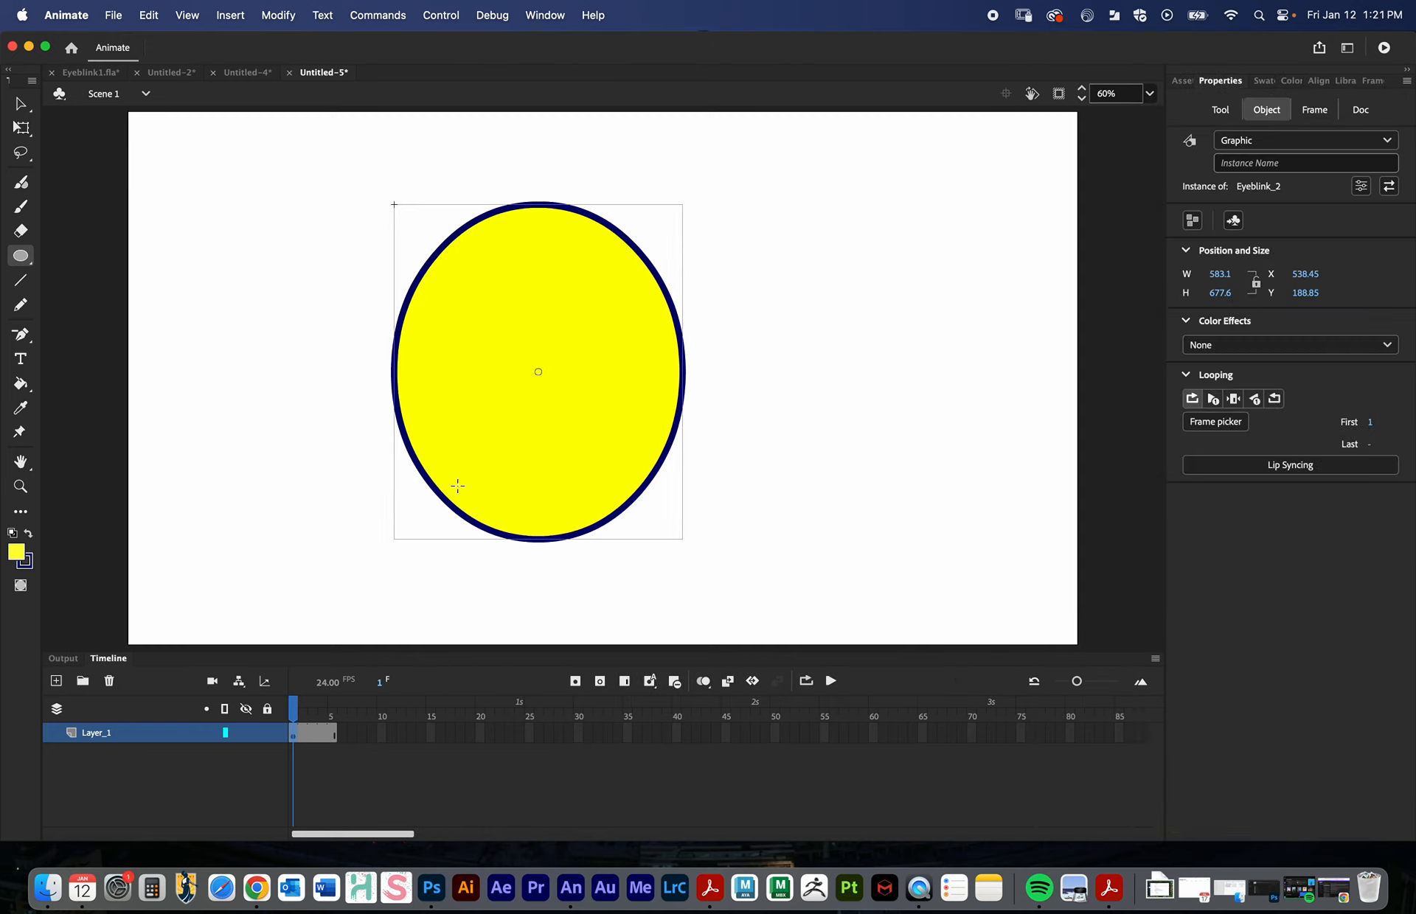
pyautogui.press('v')
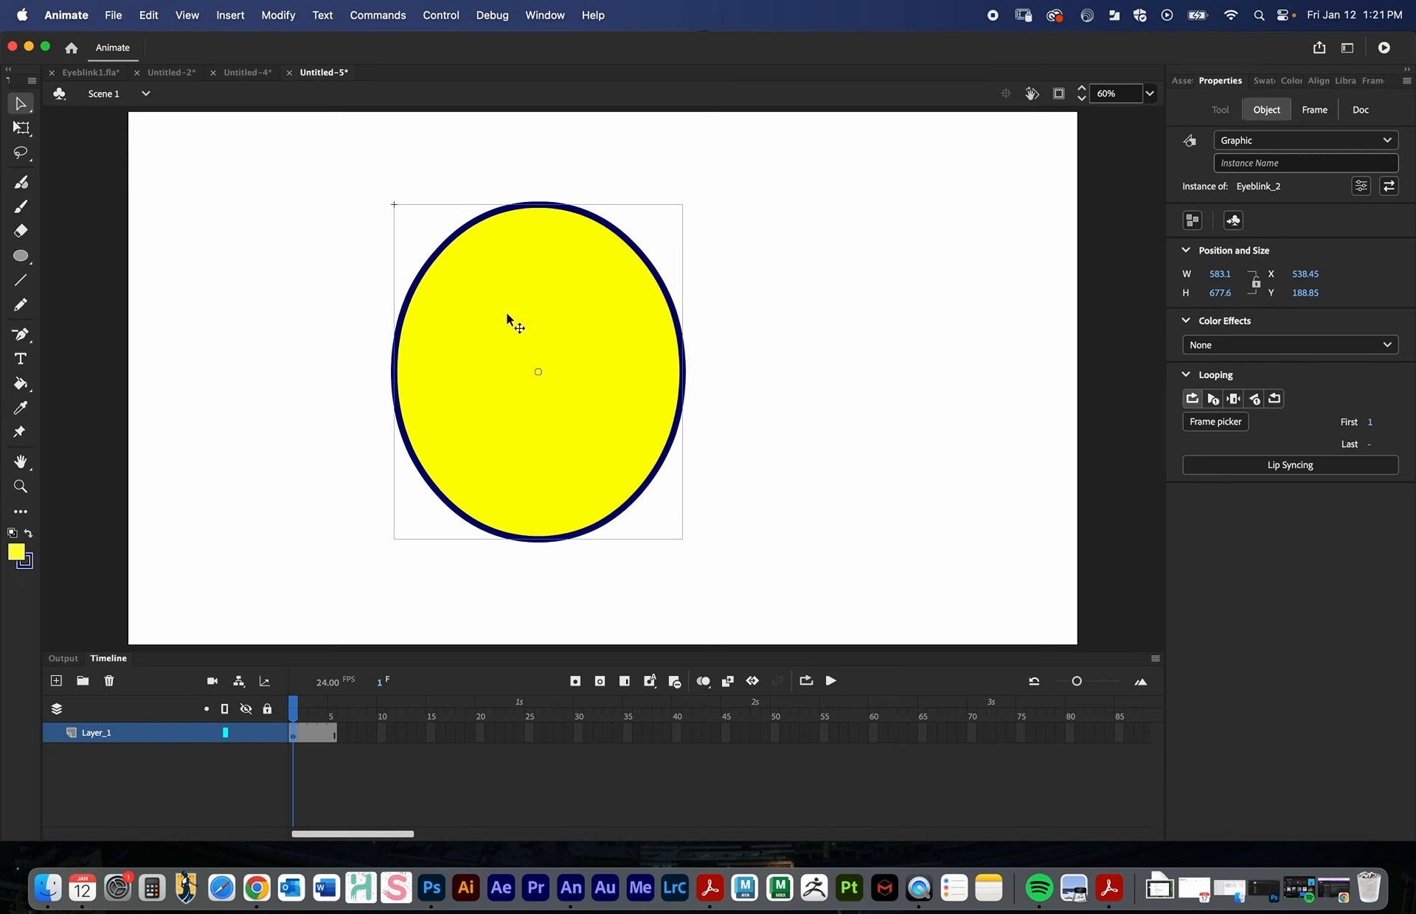
pyautogui.doubleClick(507, 309)
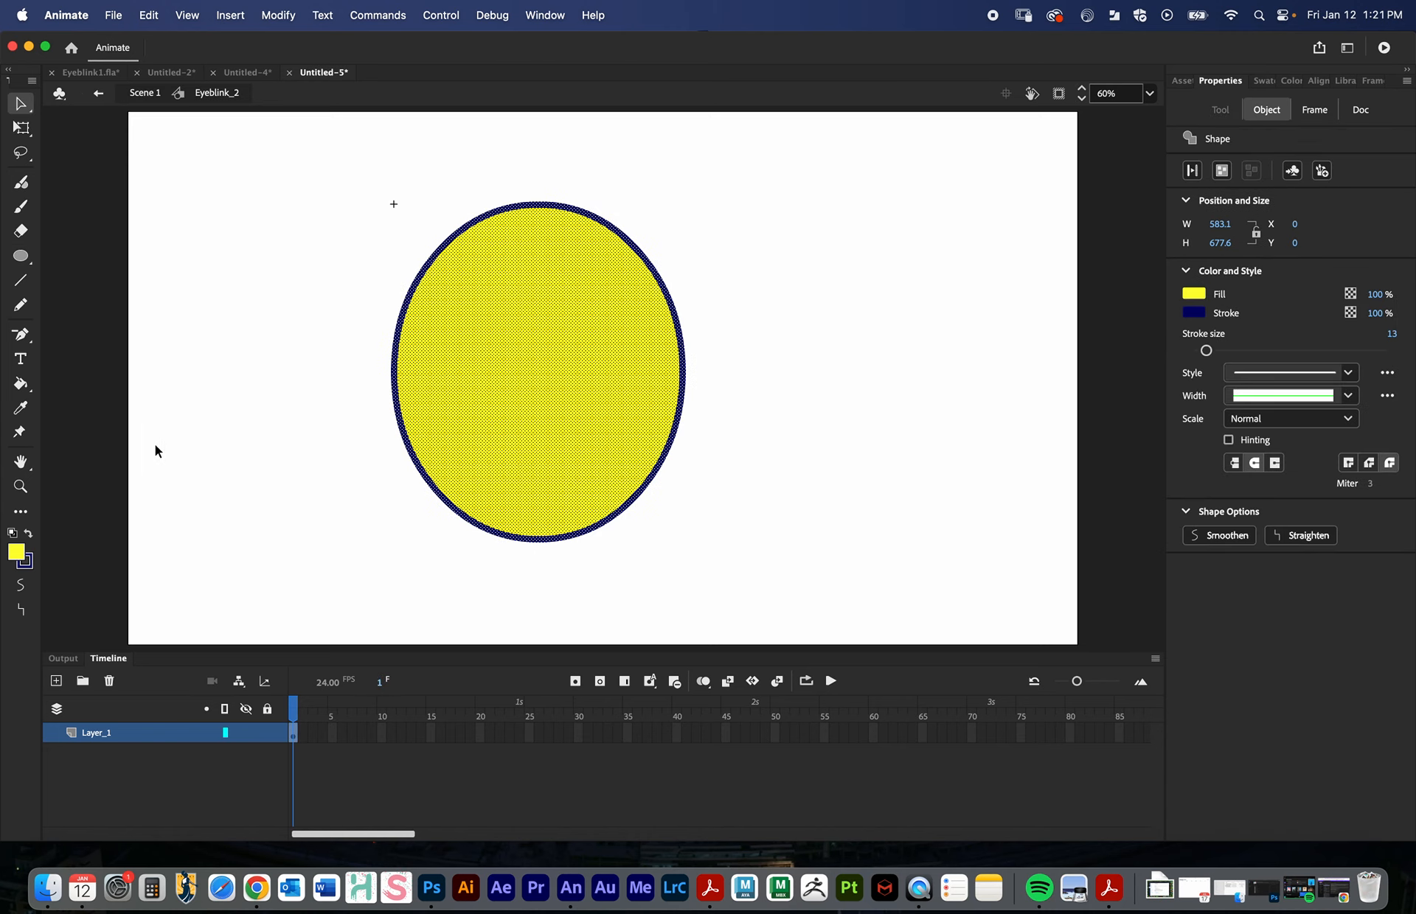
pyautogui.click(355, 741)
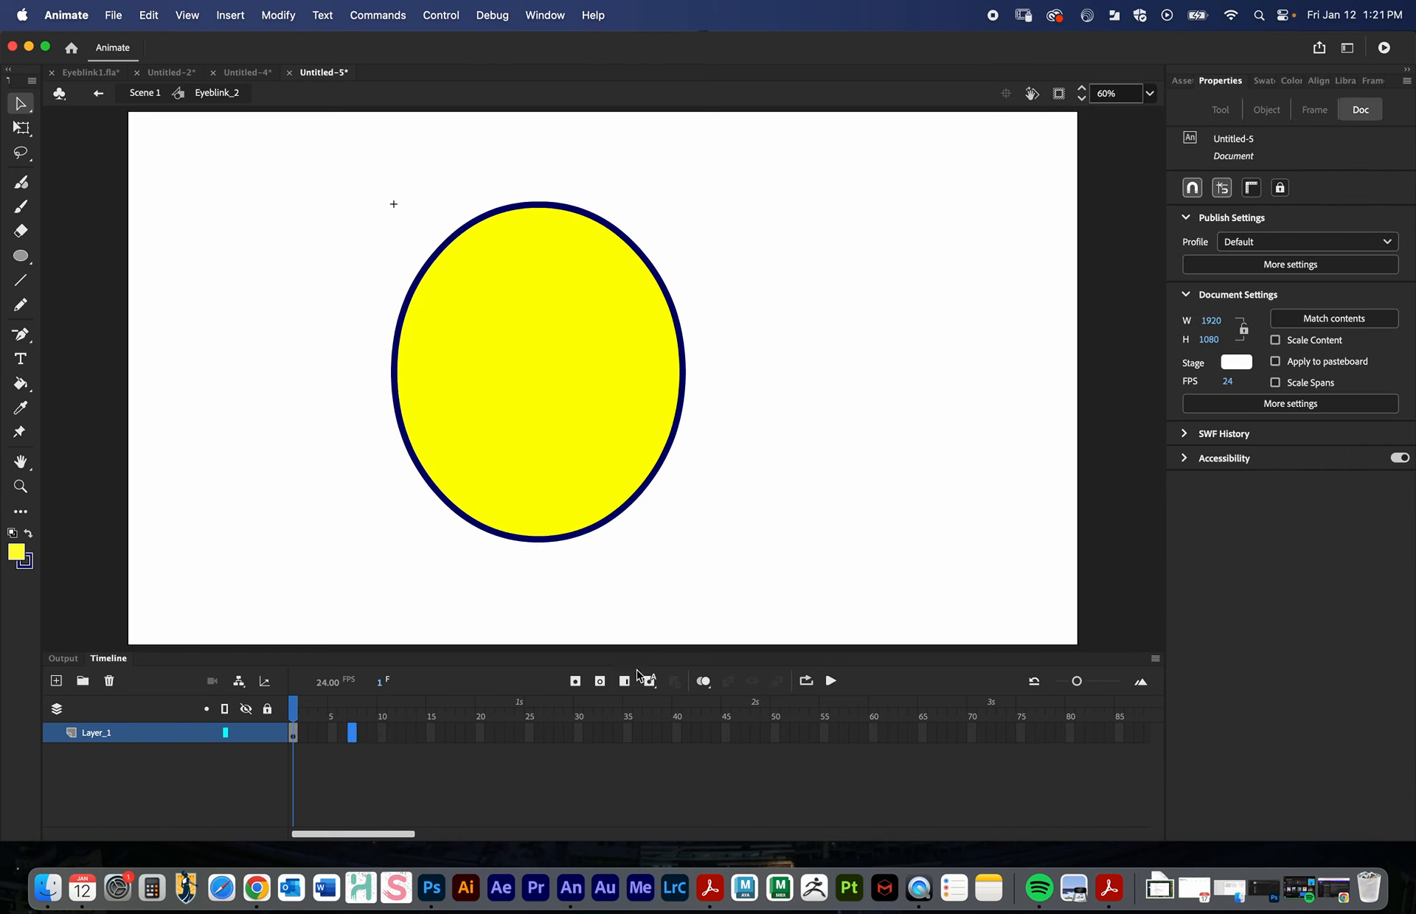
pyautogui.press('F5')
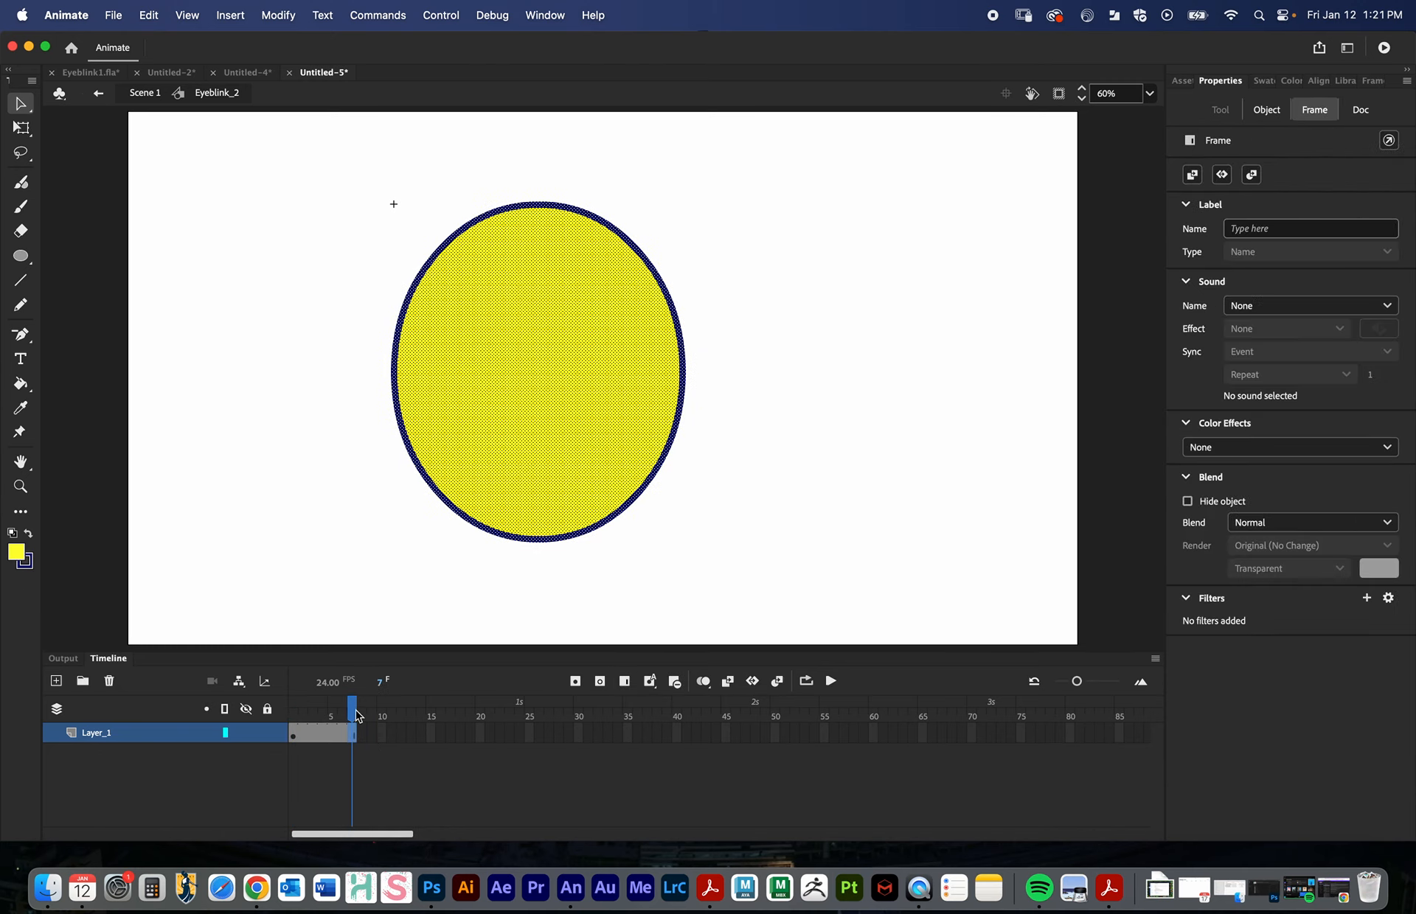
# - Return to frame 1 and rename the yellow oval's layer to Eye Main, accepting the correction to Eye_Main
pyautogui.moveTo(355, 712); pyautogui.dragTo(274, 696)
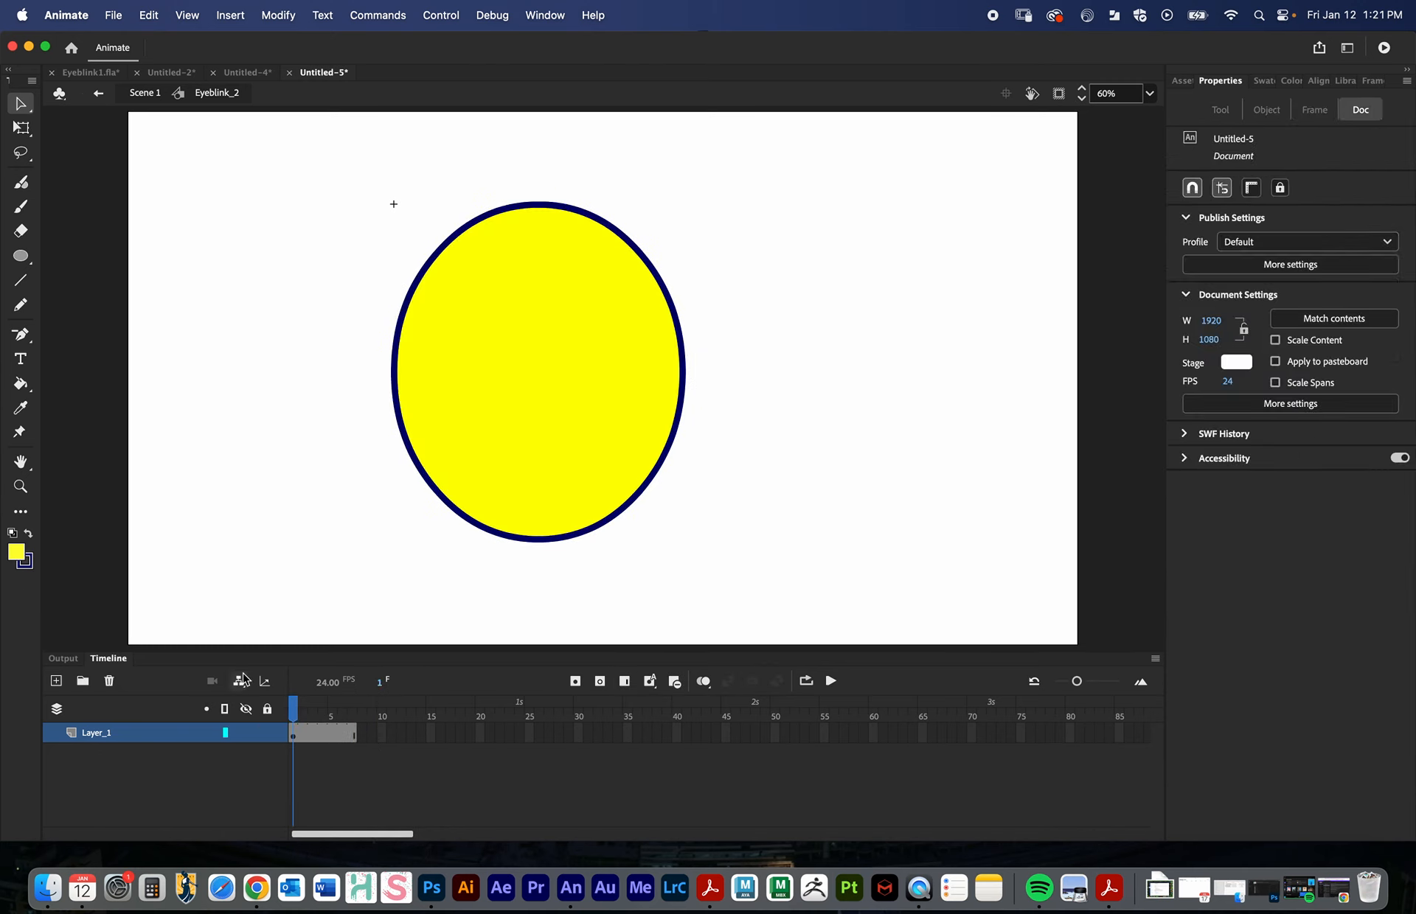
pyautogui.doubleClick(99, 732)
pyautogui.write('Eye')
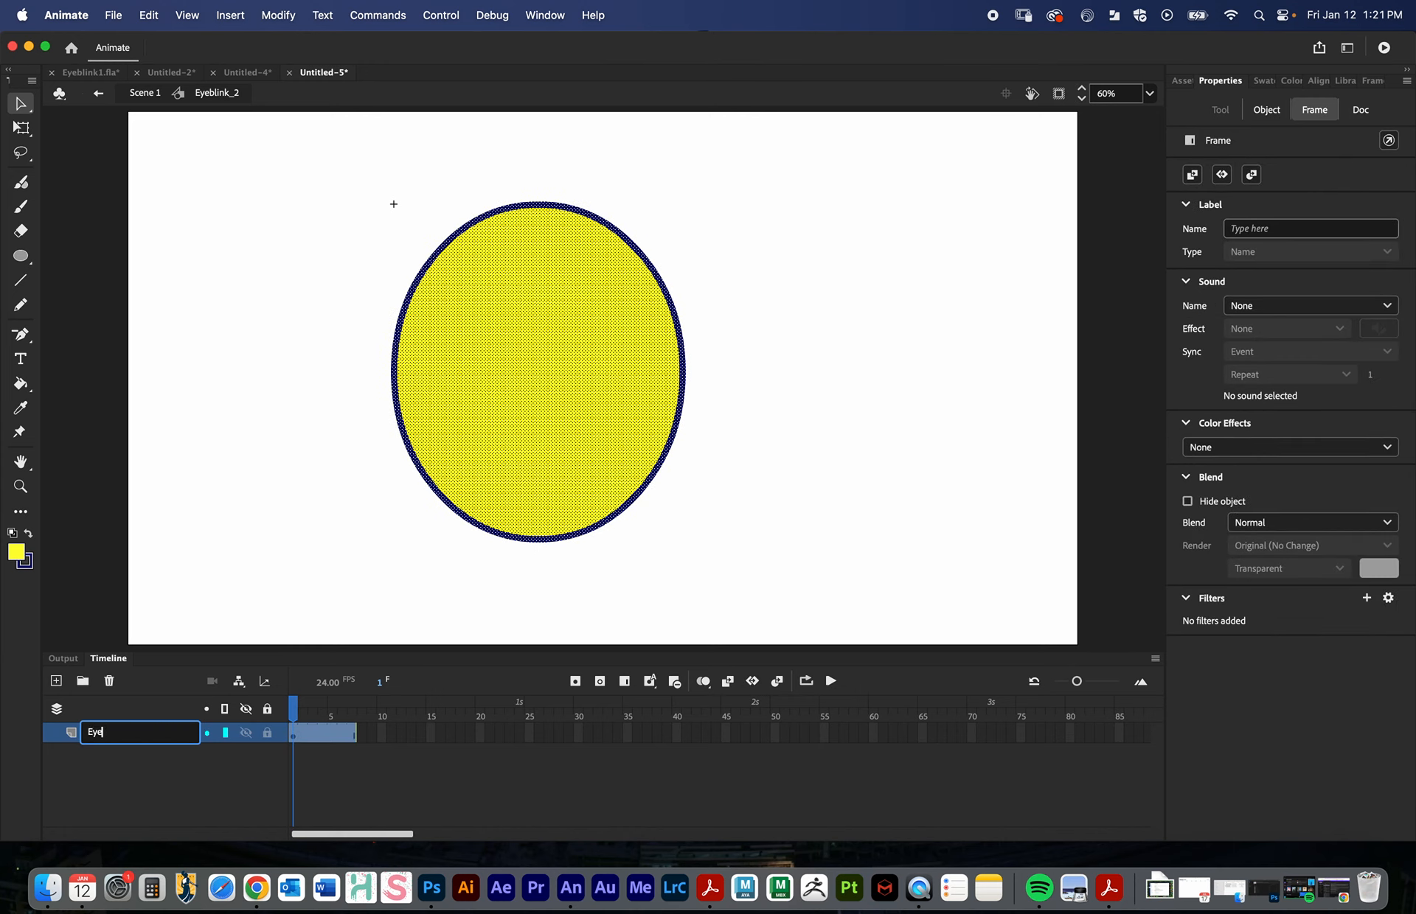
pyautogui.write(' Main')
pyautogui.press('Return')
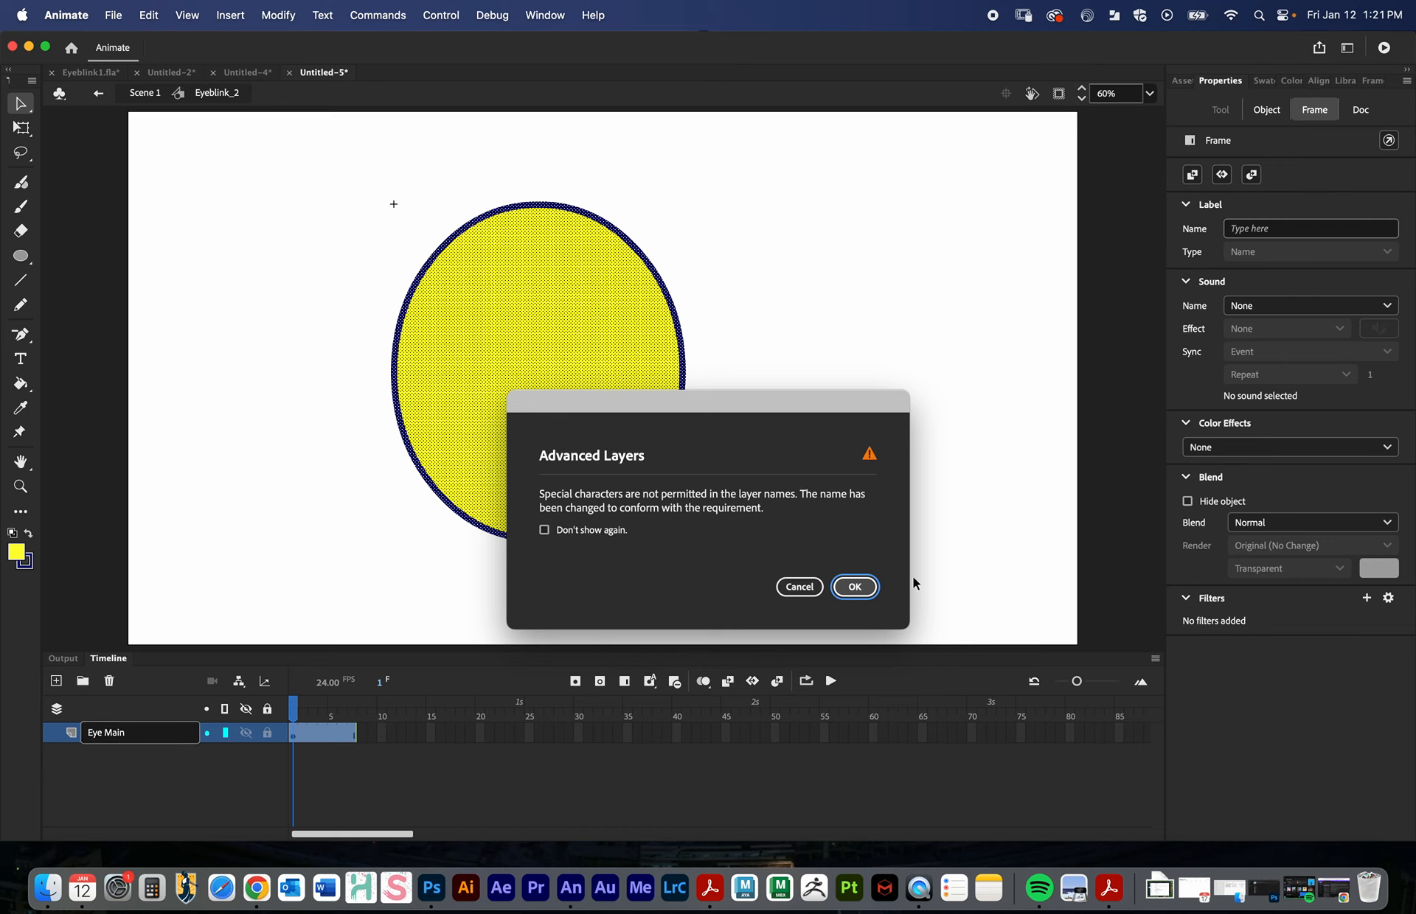
pyautogui.click(851, 588)
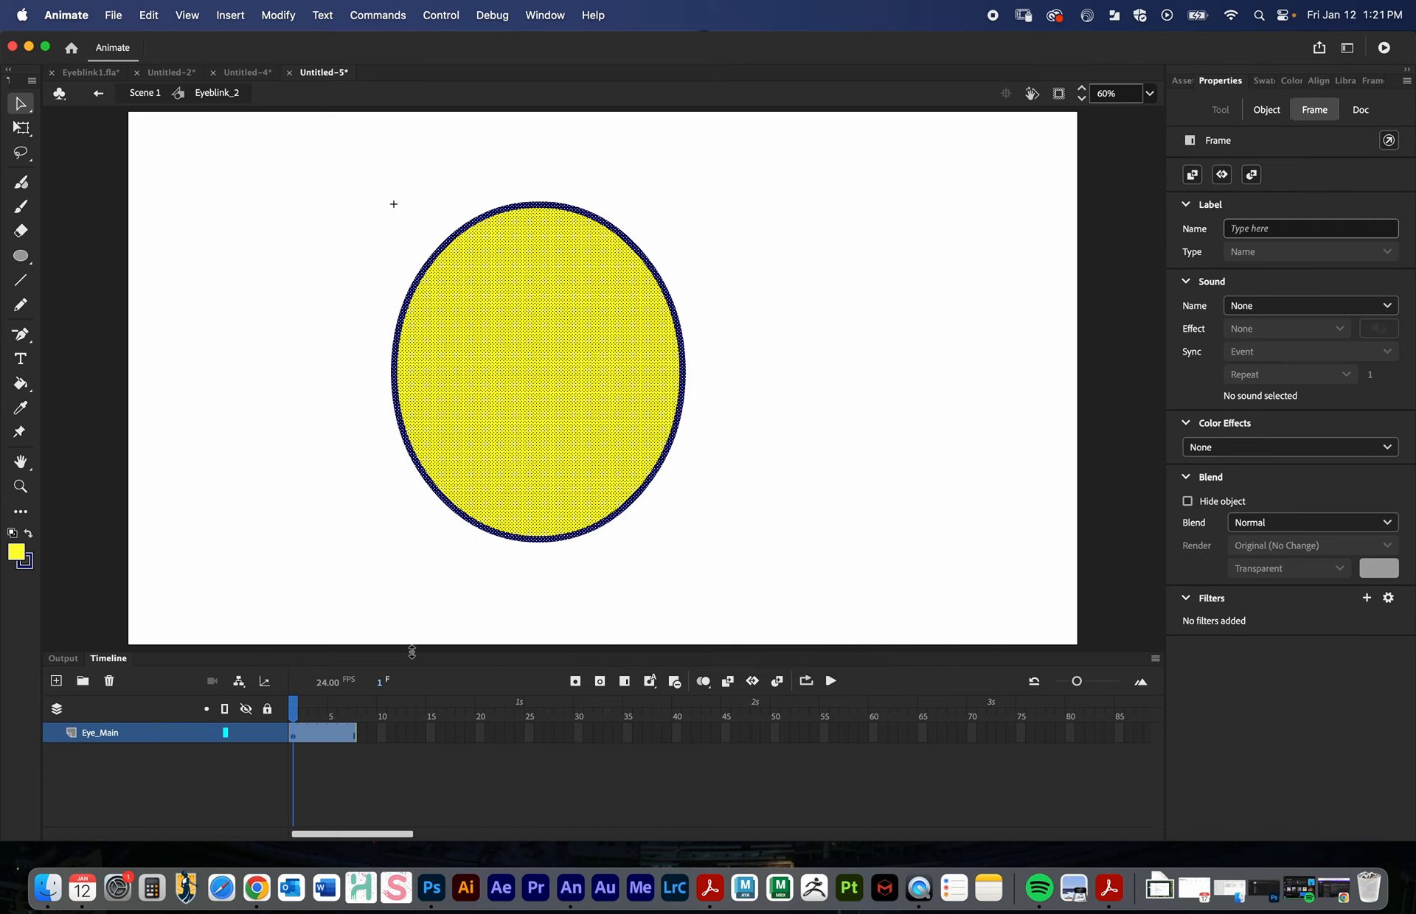
# - Add a new layer above Eye_Main and name it Eyelind
pyautogui.click(56, 682)
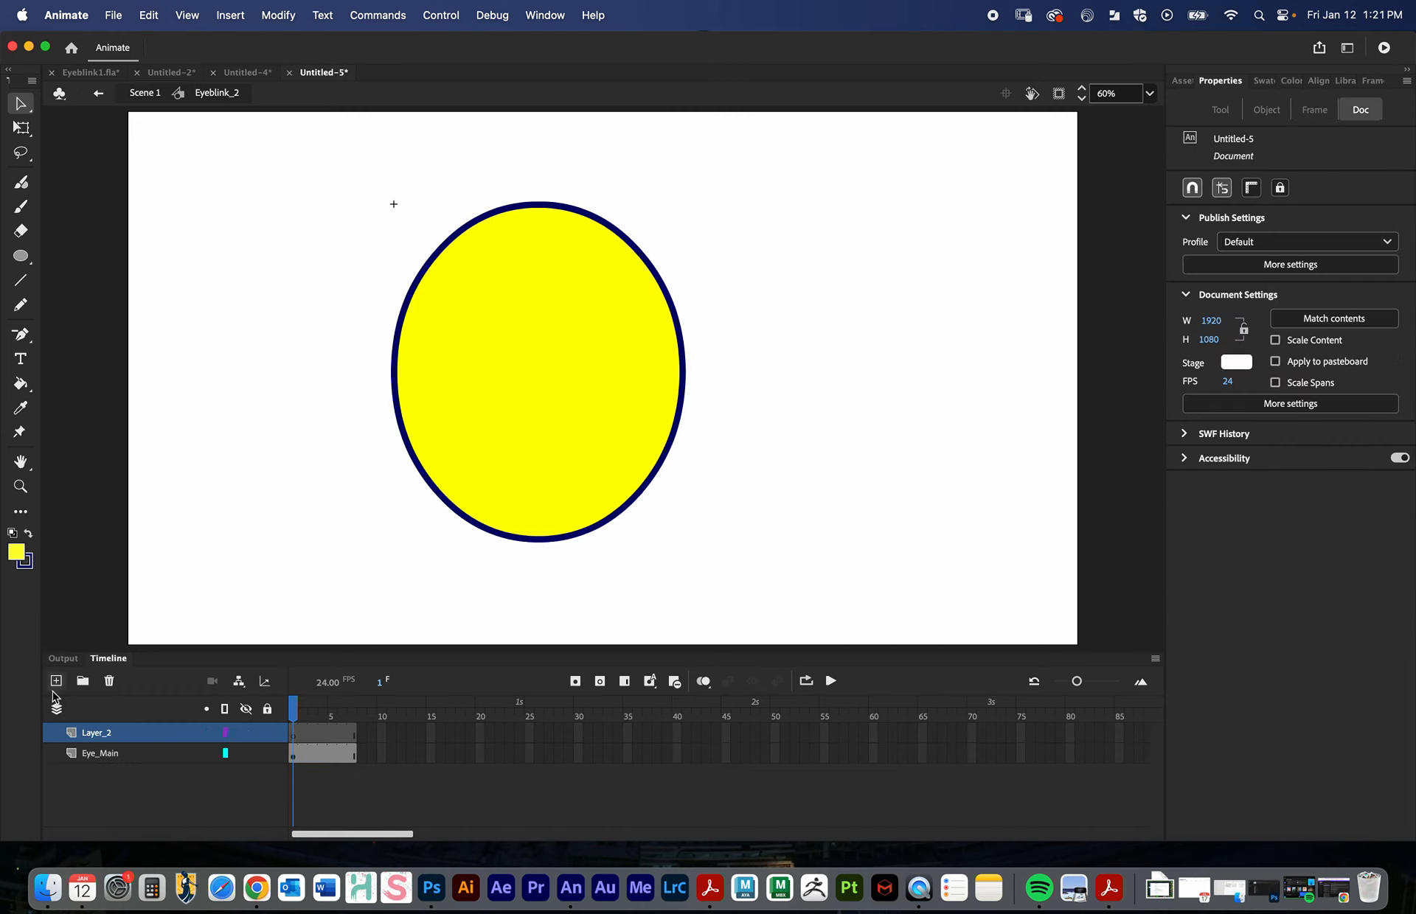
pyautogui.doubleClick(101, 722)
pyautogui.write('Eye')
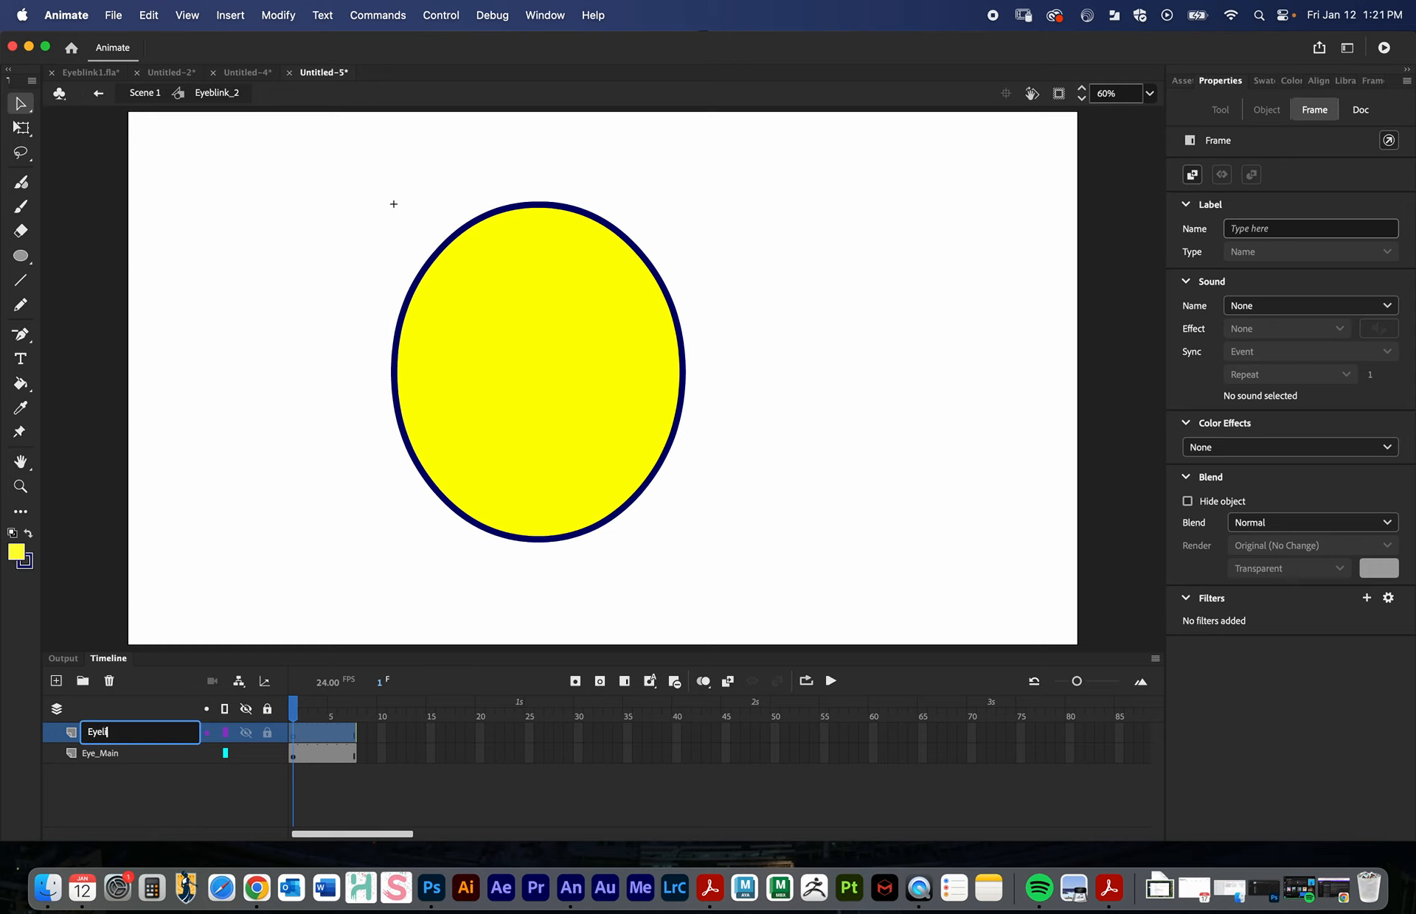
pyautogui.write('lind')
pyautogui.press('Return')
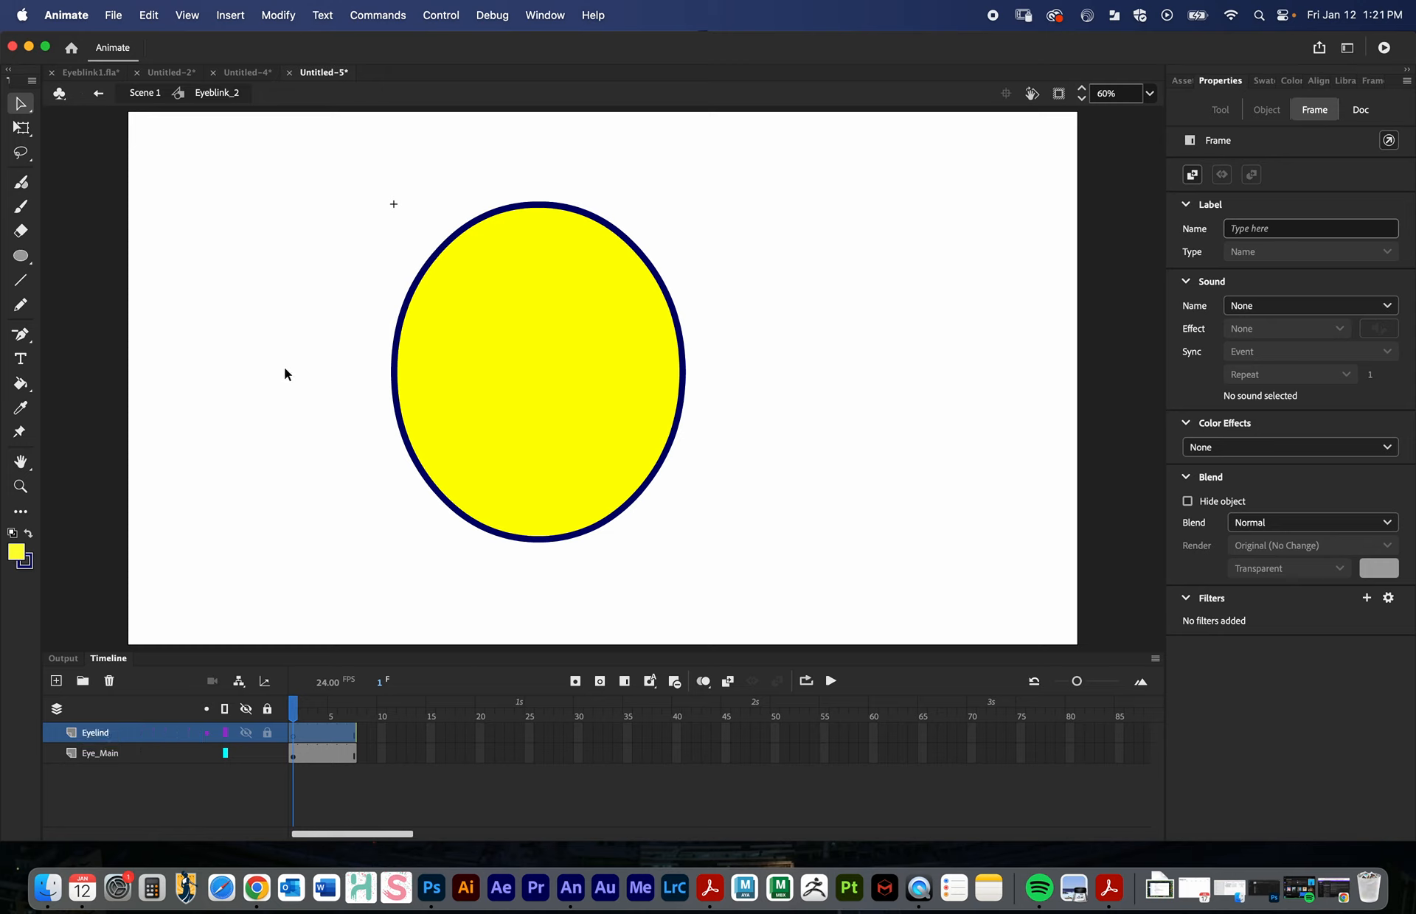
# - Draw a rectangle about 1019 × 422 pixels on the Eyelind layer, covering the upper part of the oval
pyautogui.click(21, 258)
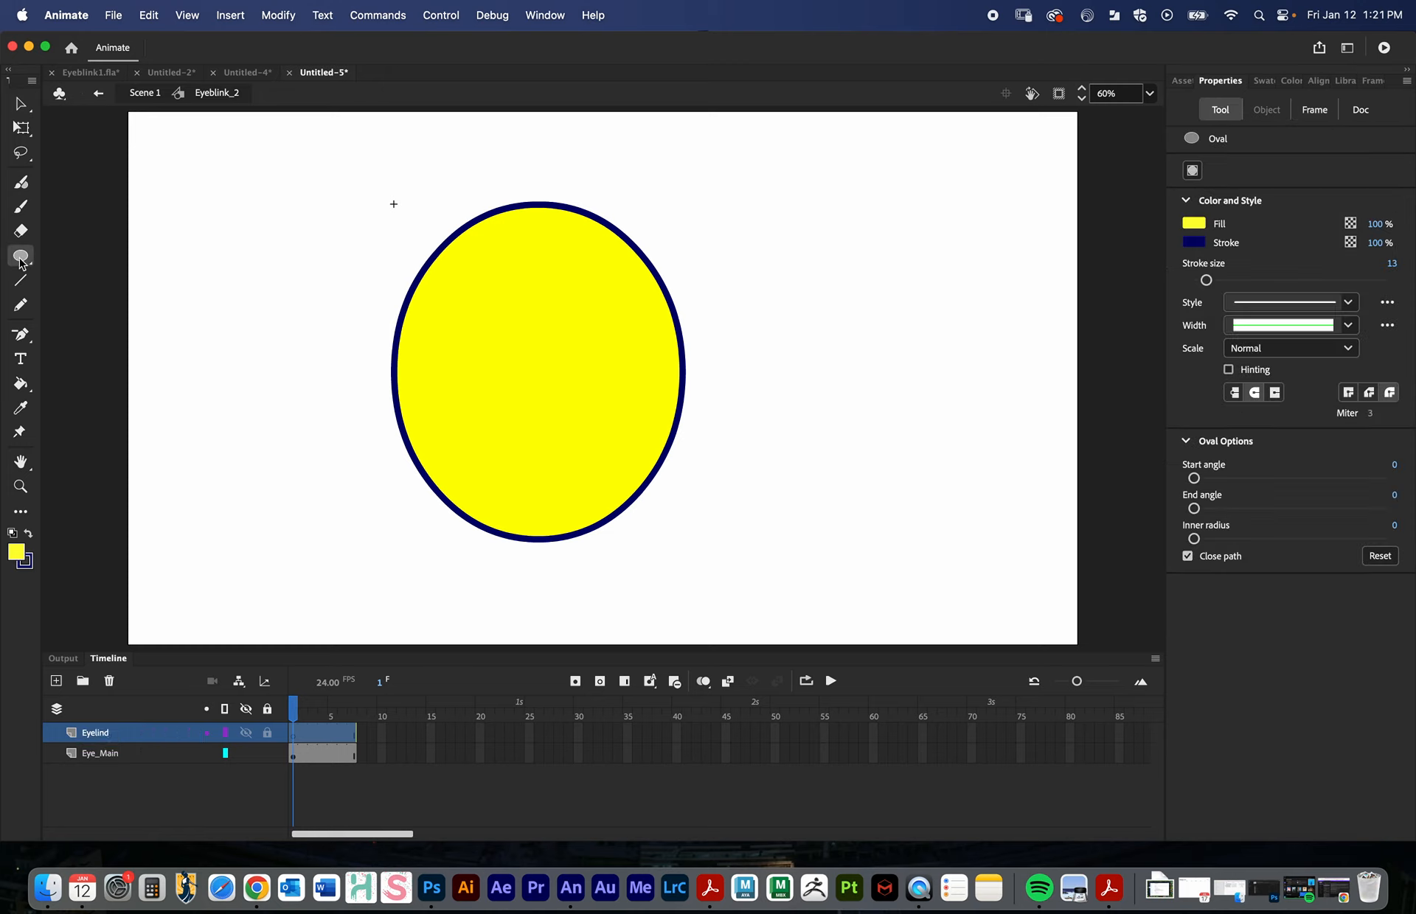
pyautogui.click(20, 258)
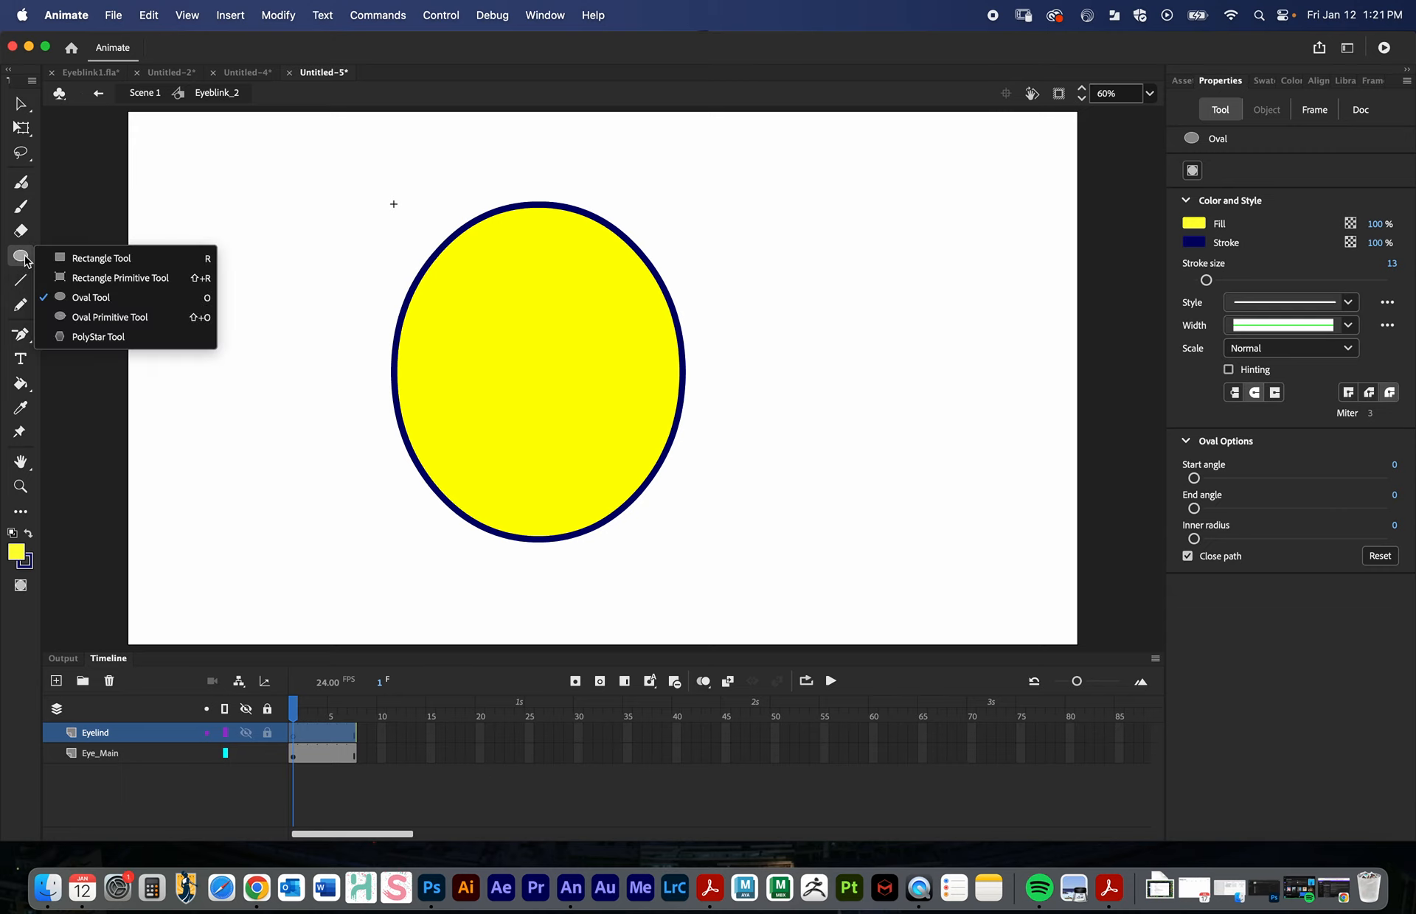
pyautogui.click(101, 259)
pyautogui.moveTo(644, 324); pyautogui.dragTo(657, 365)
pyautogui.press('cmd+z')
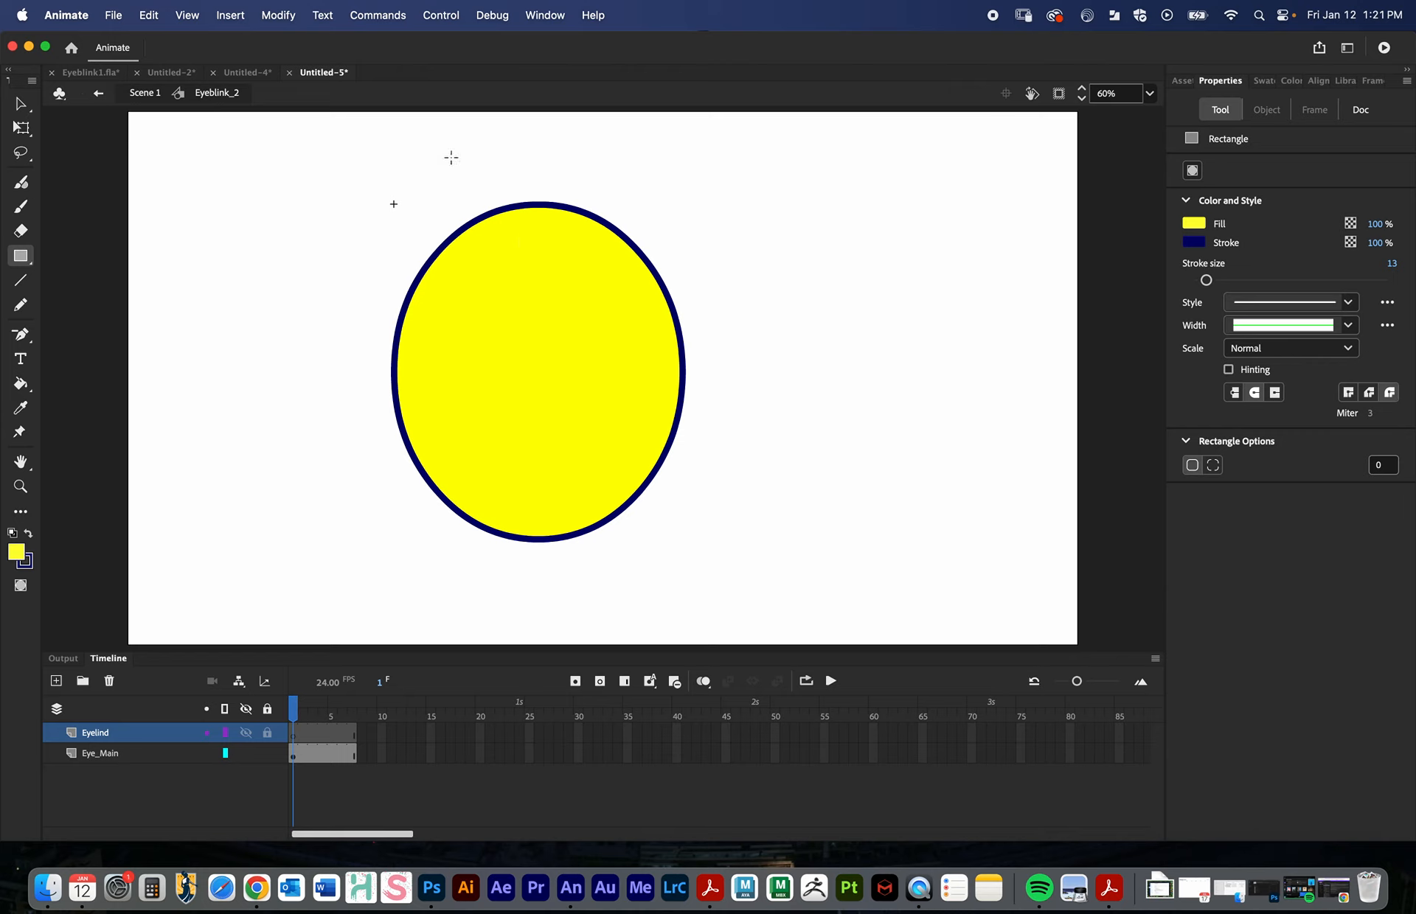
pyautogui.moveTo(313, 118)
pyautogui.mouseDown()
pyautogui.moveTo(663, 162)
pyautogui.moveTo(842, 230)
pyautogui.moveTo(814, 329)
pyautogui.mouseUp()
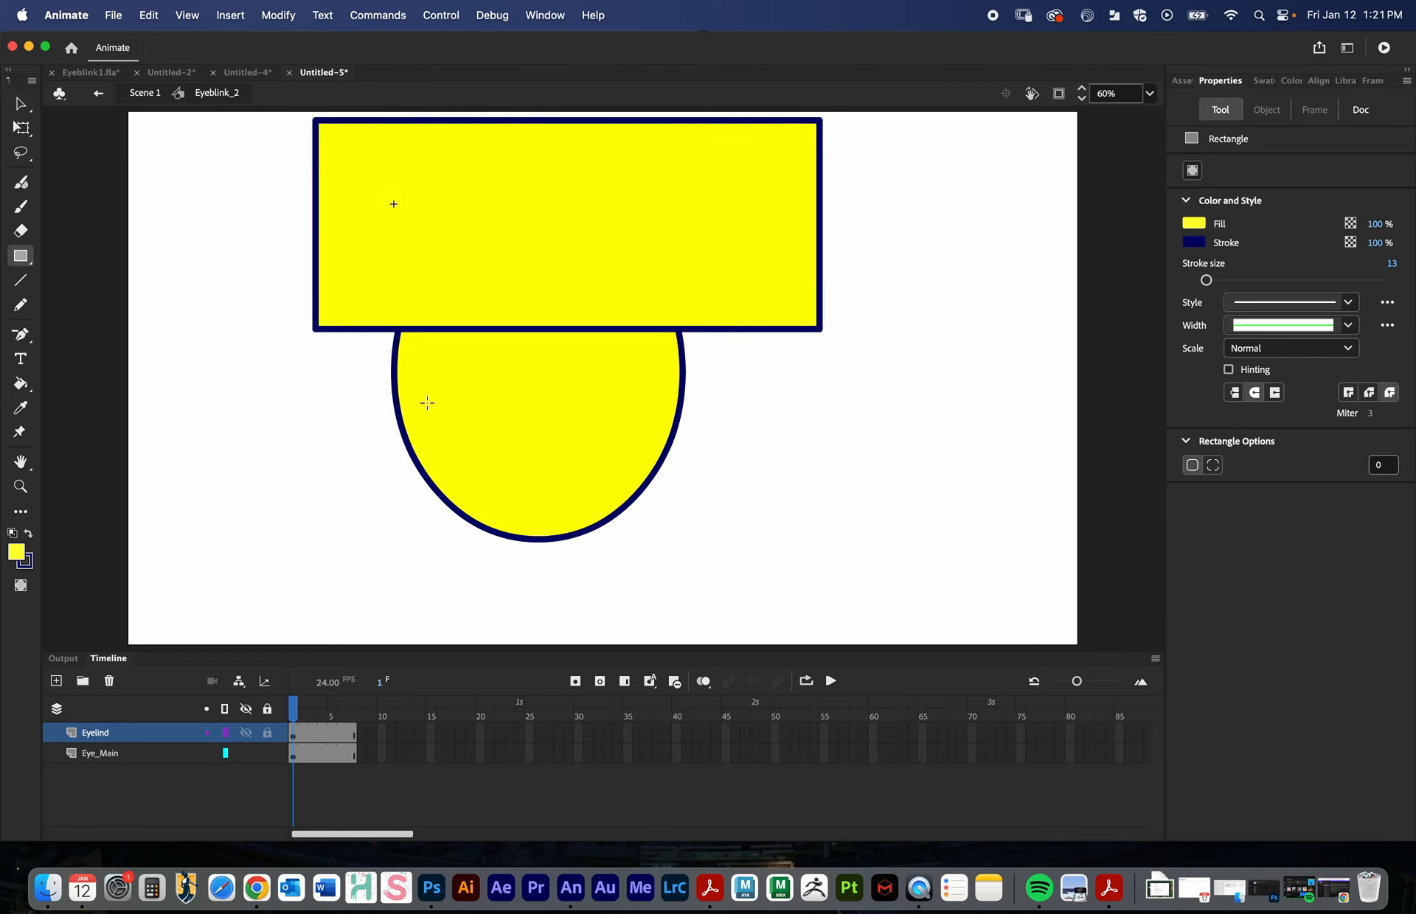
# - Change the rectangle's fill to blue #0000FF and deselect it
pyautogui.click(20, 104)
pyautogui.click(504, 290)
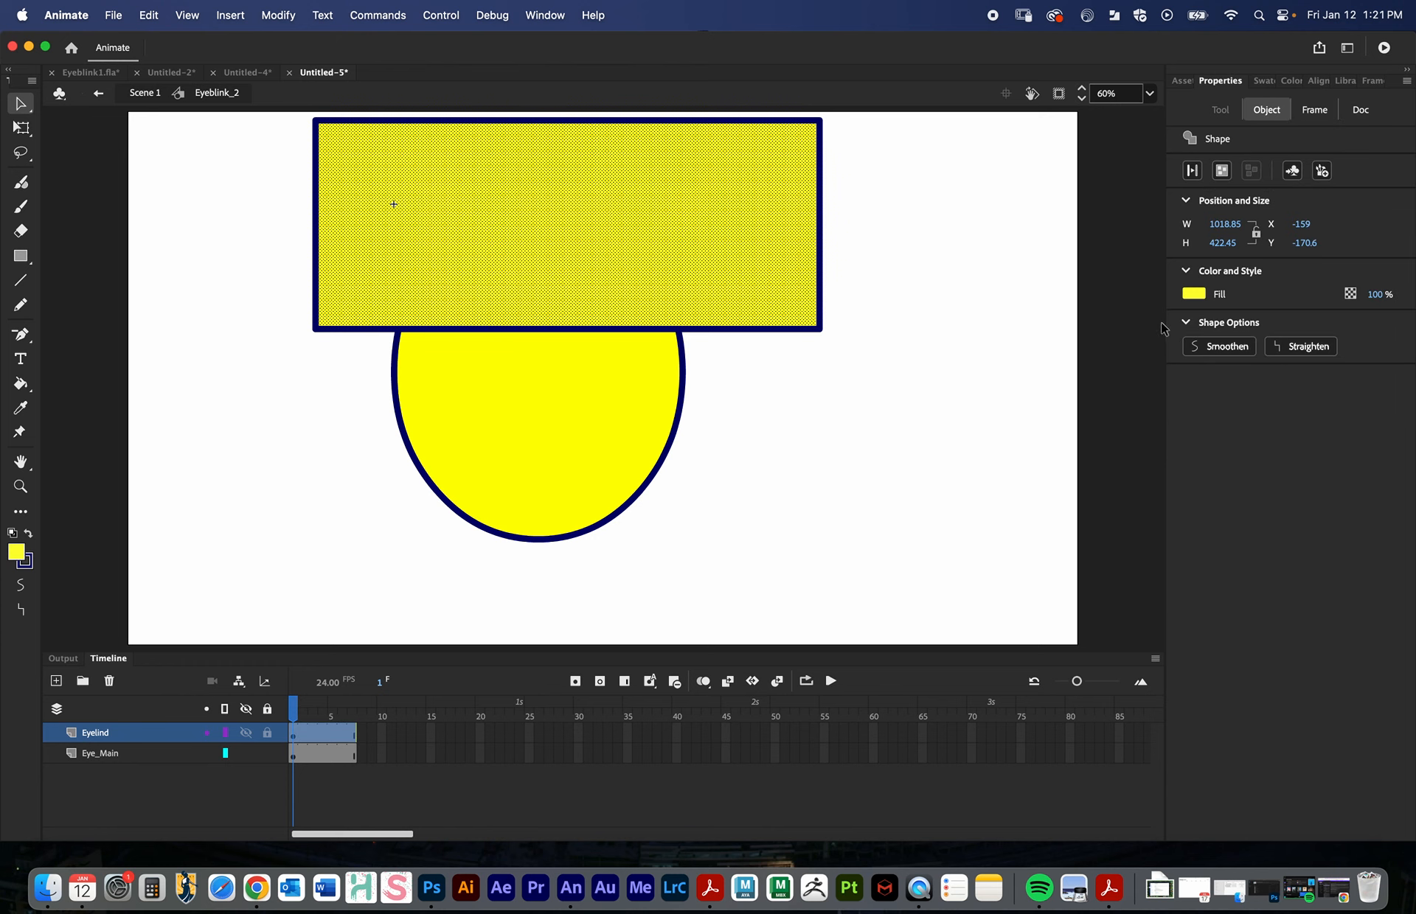
pyautogui.click(1194, 294)
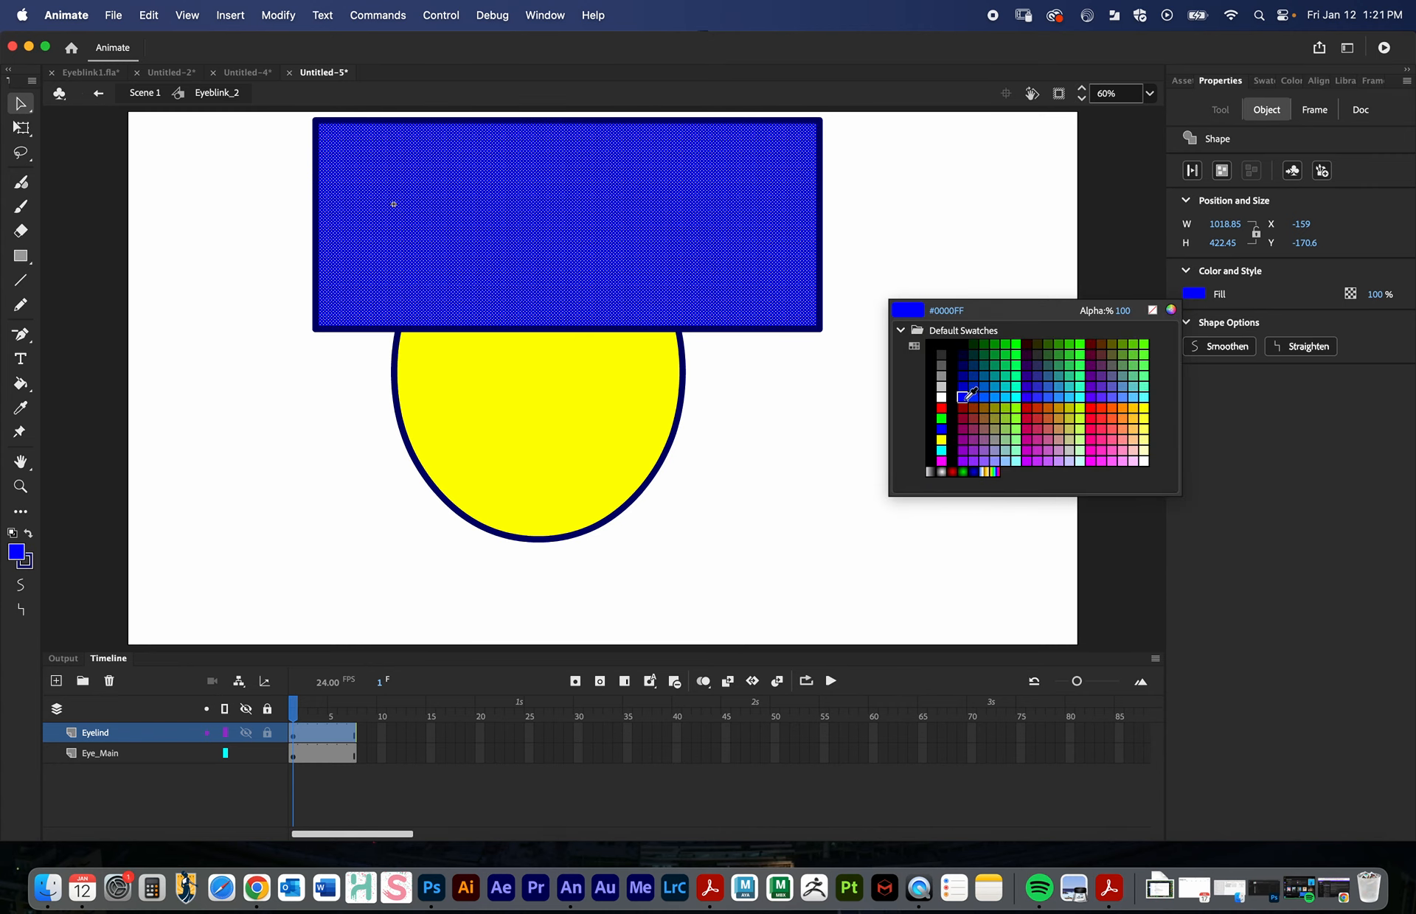
pyautogui.click(966, 396)
pyautogui.click(859, 469)
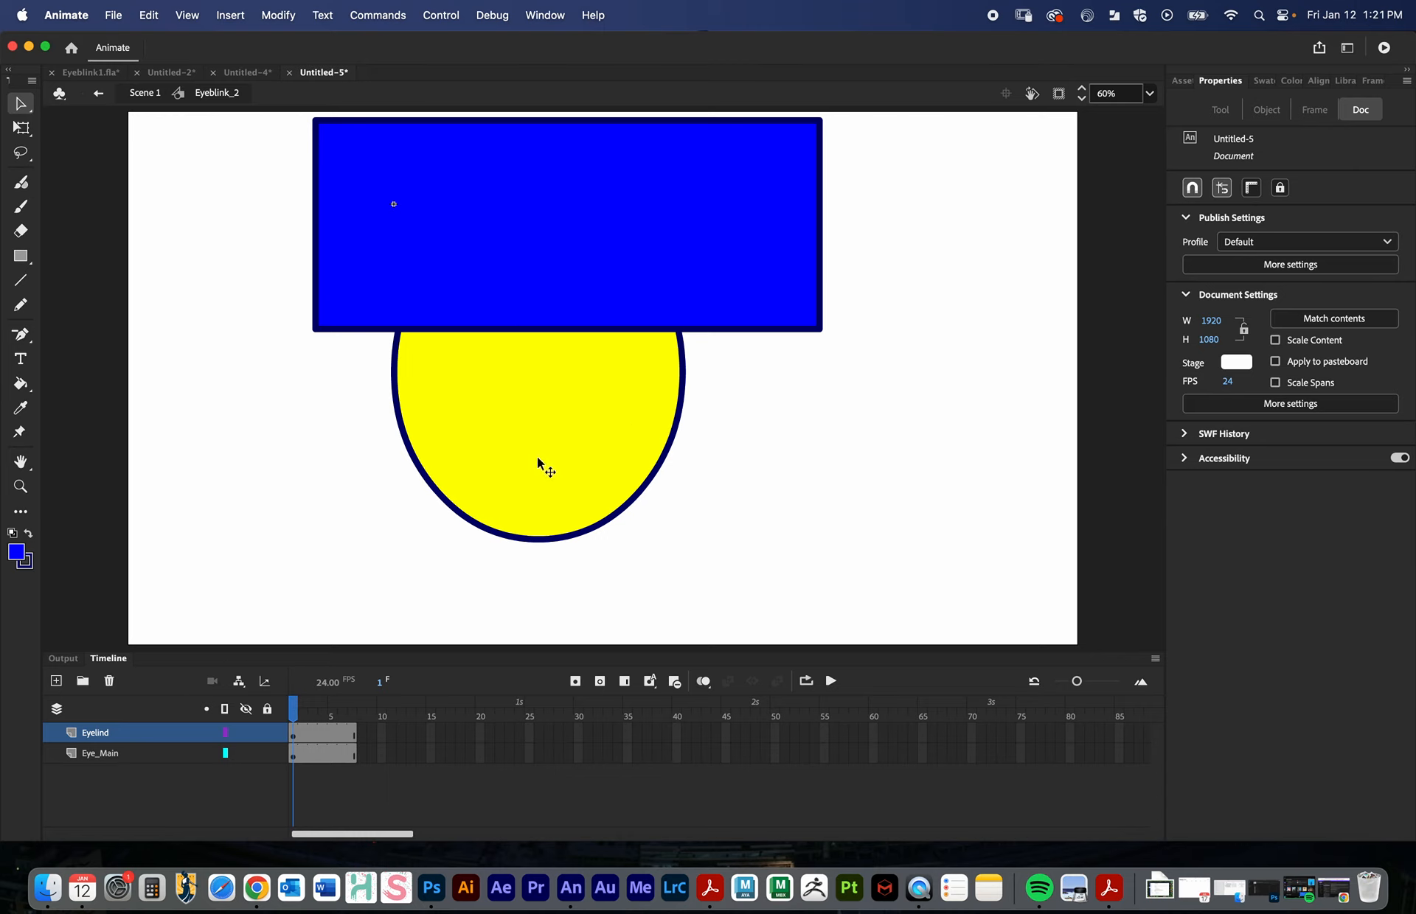
# - Try to use the Eyelind layer as a mask for the Eye_Main layer
pyautogui.rightClick(104, 739)
pyautogui.click(131, 679)
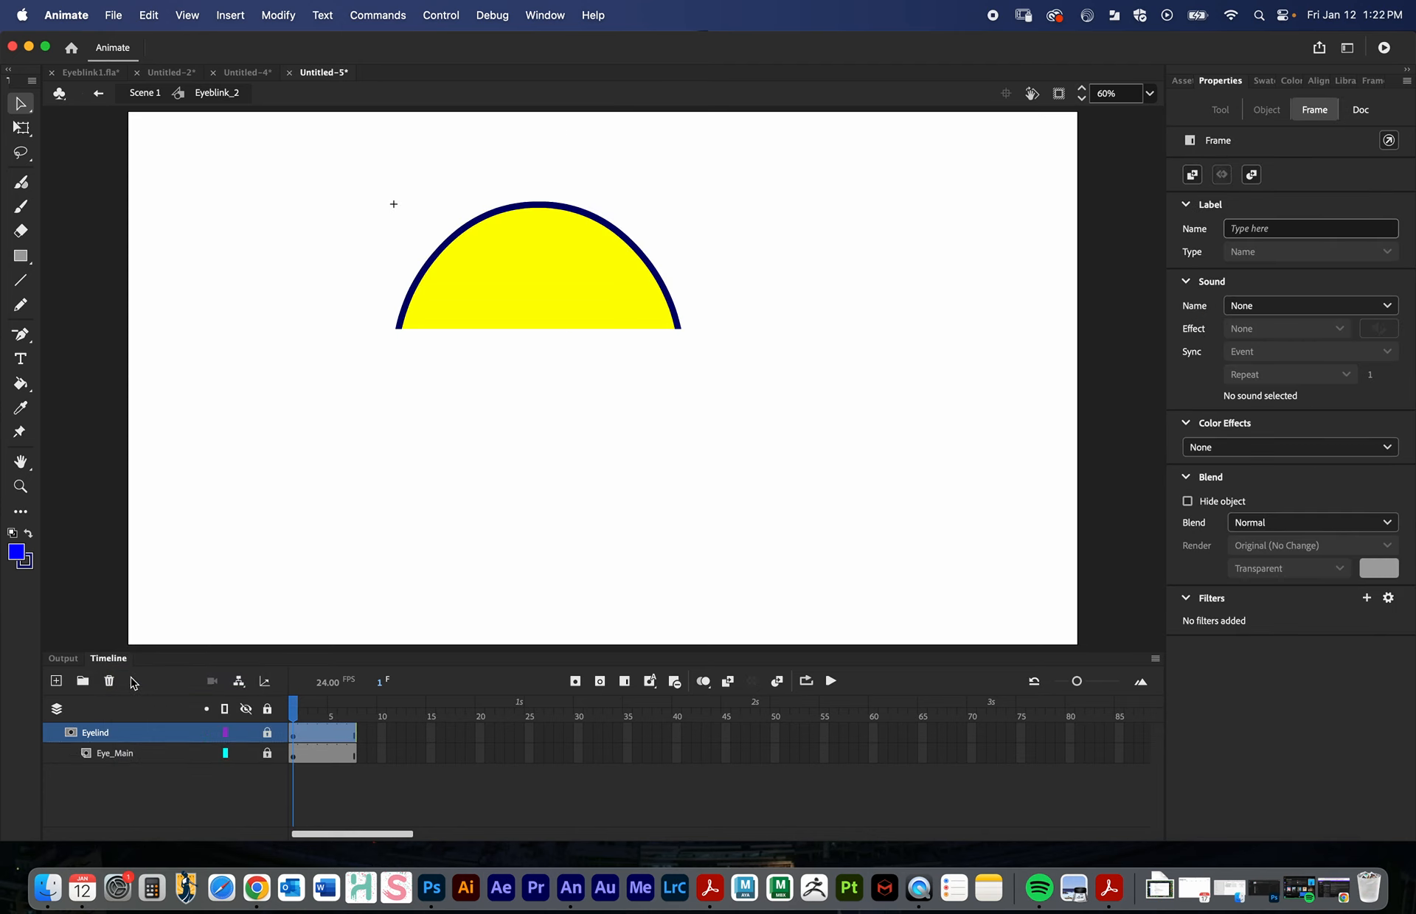
pyautogui.press('super+z')
# - Move the Eye_Main layer above the Eyelind layer
pyautogui.click(96, 758)
pyautogui.moveTo(96, 754); pyautogui.dragTo(101, 732)
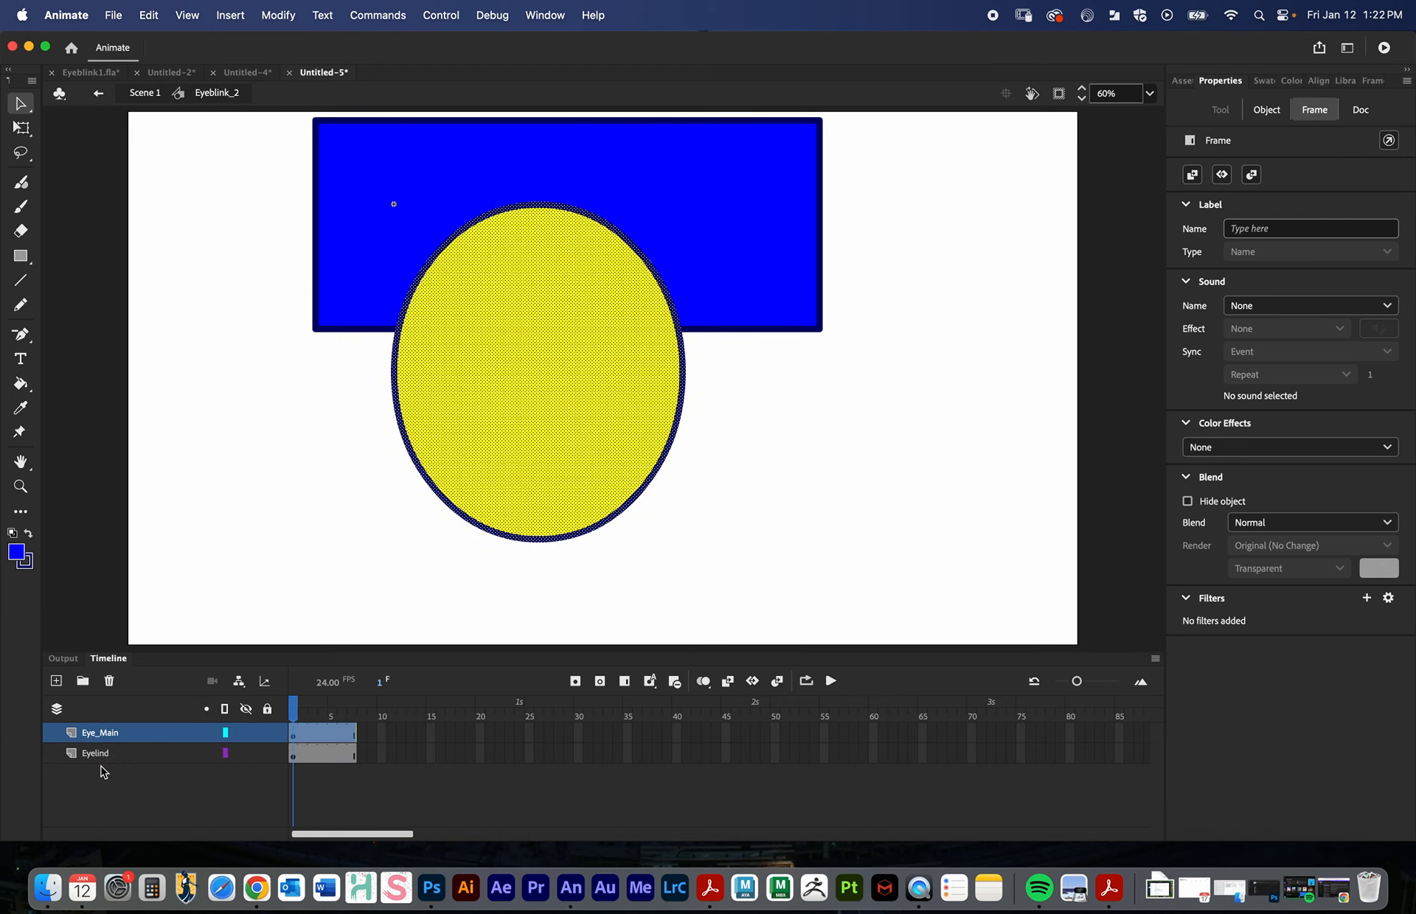
# - Turn Eye_Main into a mask for the Eyelind layer and insert a keyframe on Eye_Main at frame 2
pyautogui.rightClick(110, 736)
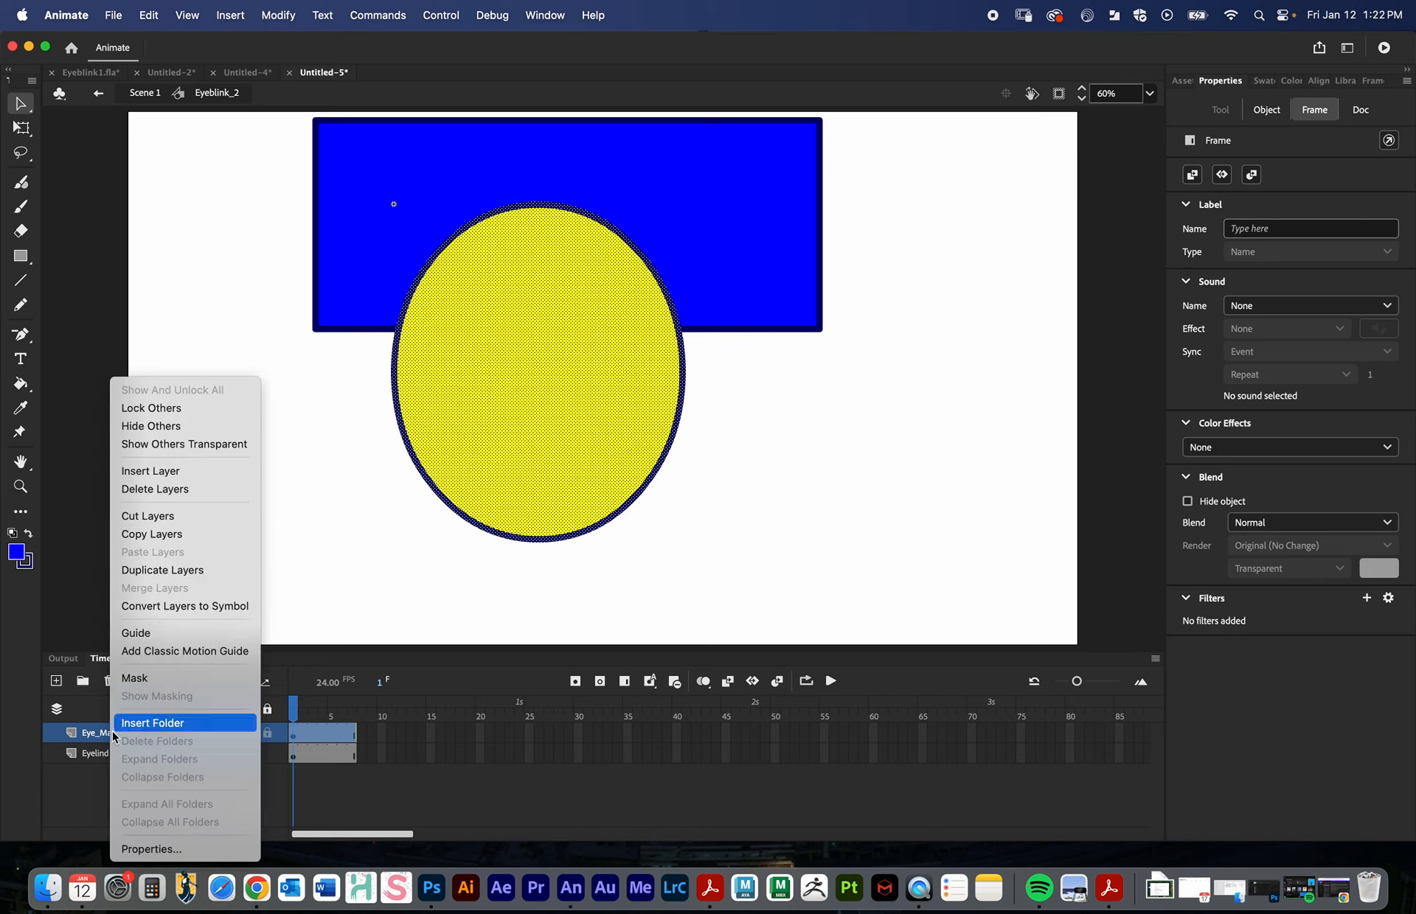
pyautogui.click(147, 679)
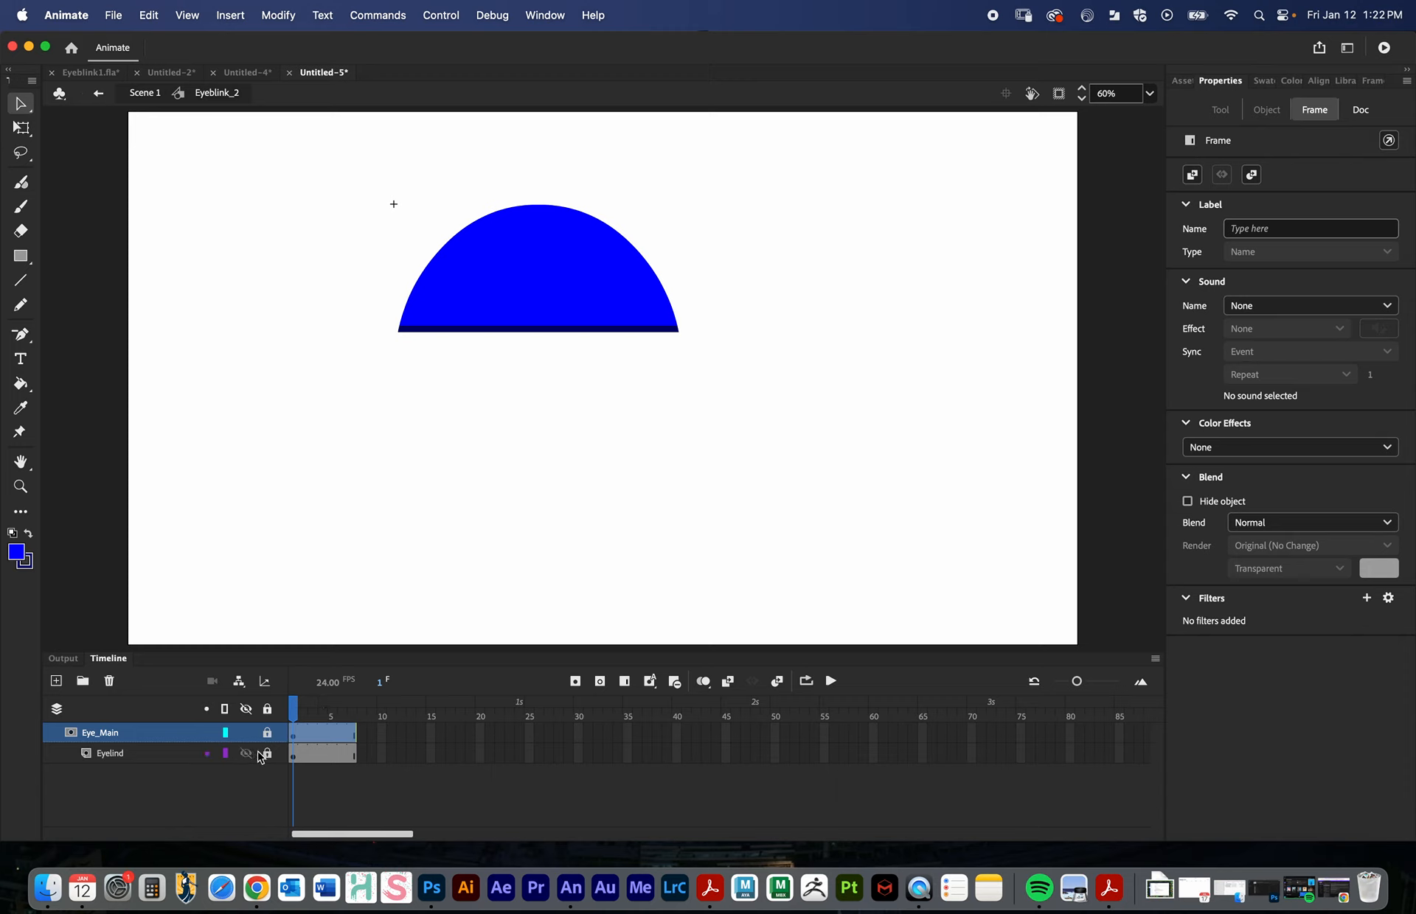
pyautogui.click(328, 711)
pyautogui.moveTo(330, 714); pyautogui.dragTo(294, 715)
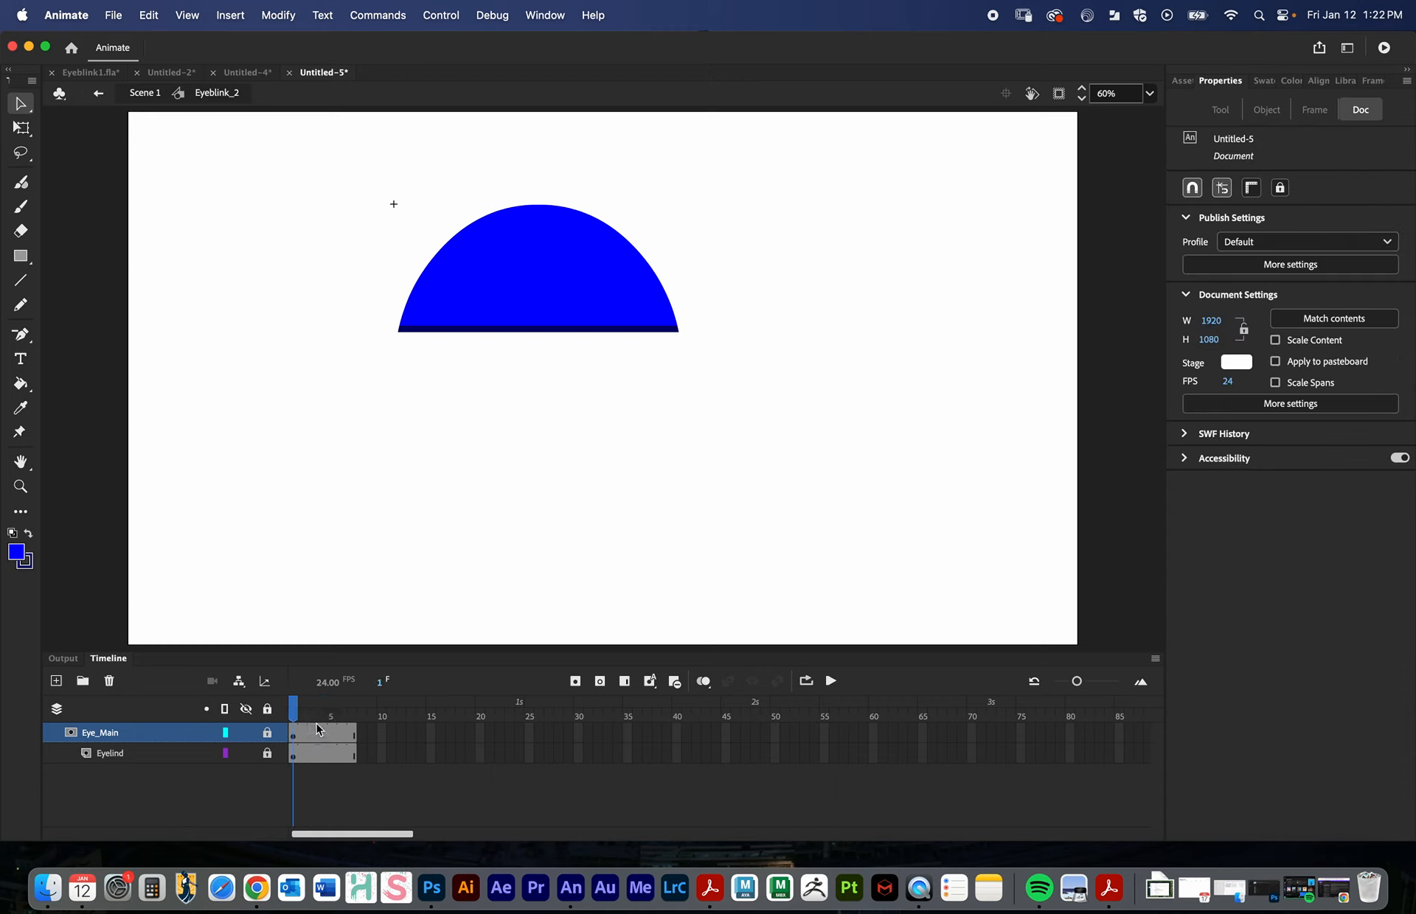
pyautogui.click(313, 735)
pyautogui.click(302, 738)
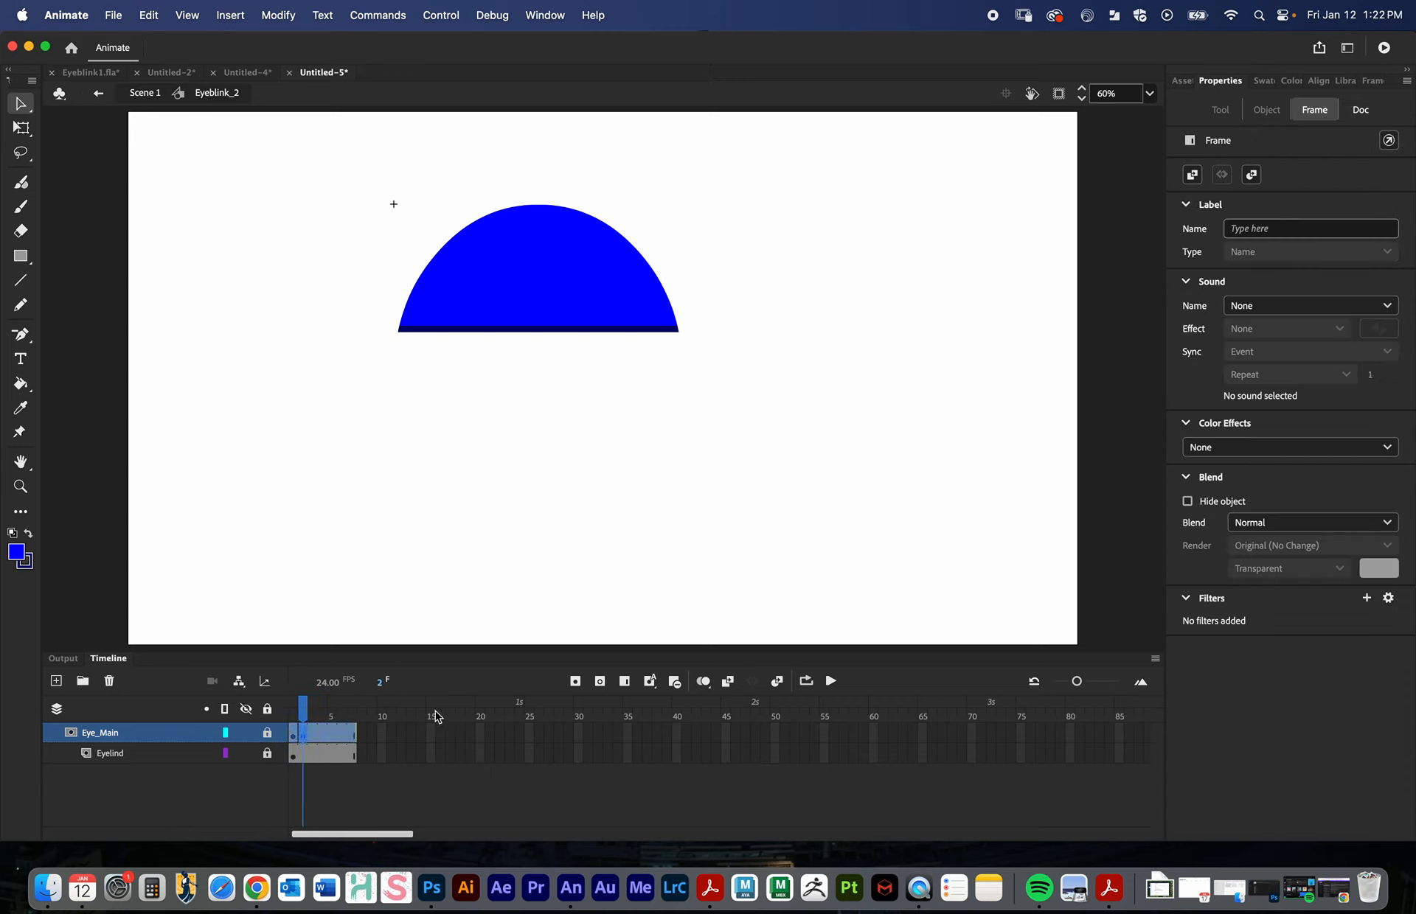
pyautogui.moveTo(305, 715); pyautogui.dragTo(307, 714)
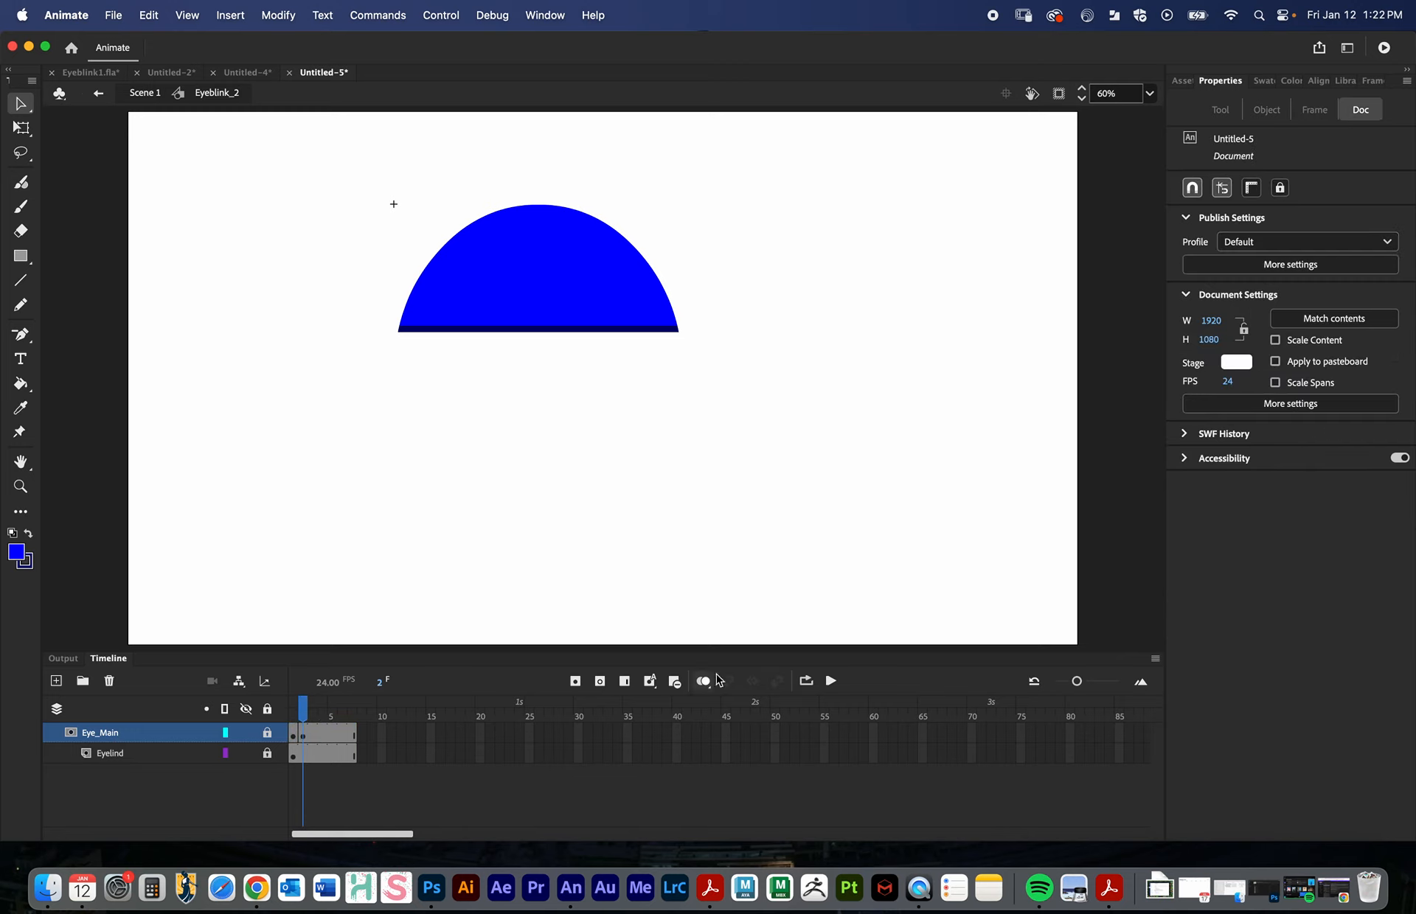
# - Try to move the masked half-oval instance down the stage to about Y 598, and undo the move
pyautogui.doubleClick(451, 333)
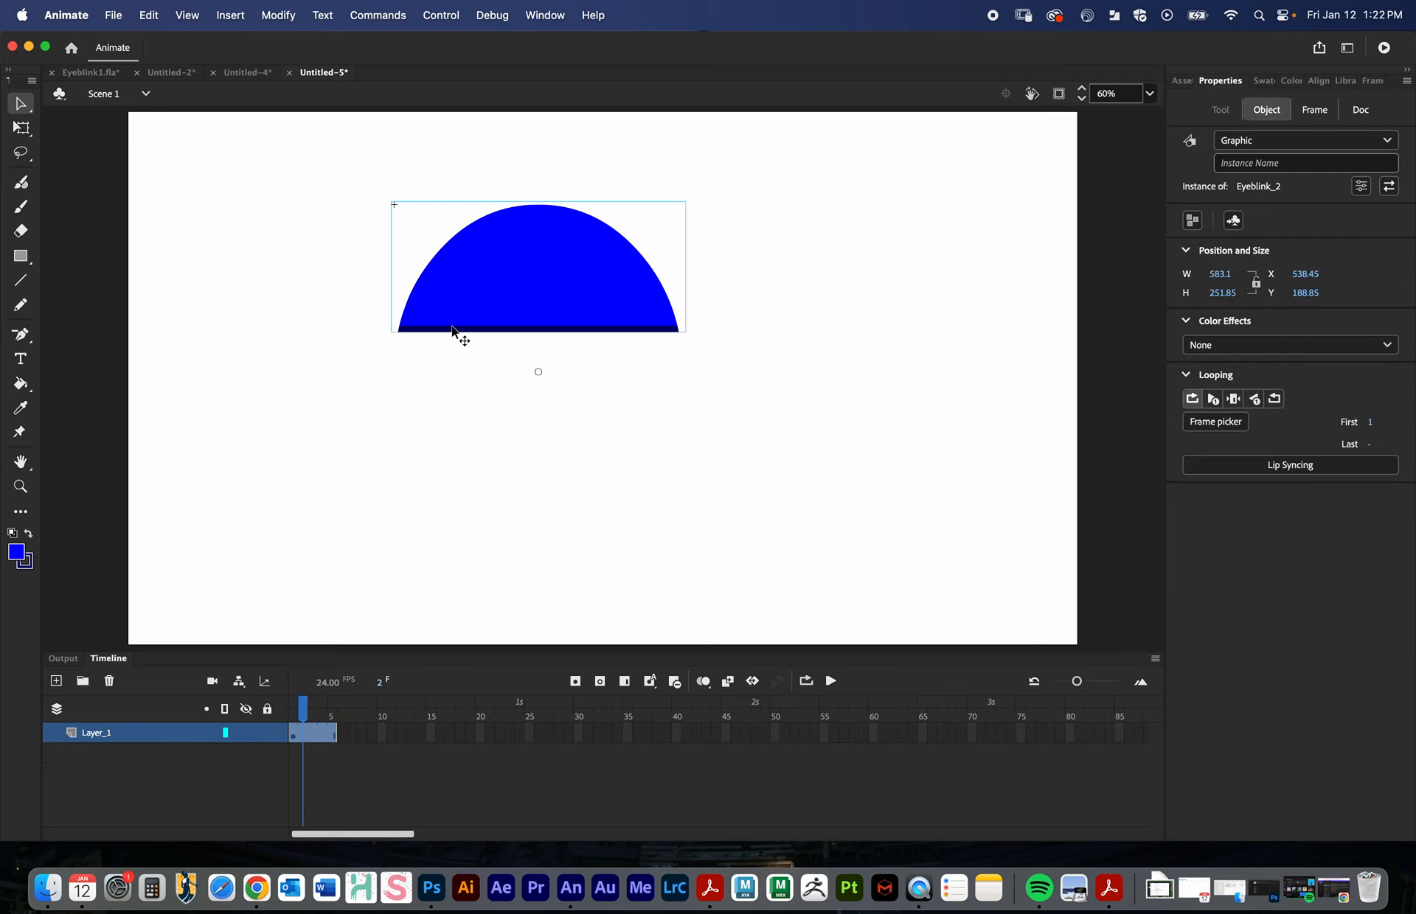
pyautogui.moveTo(457, 331); pyautogui.dragTo(539, 479)
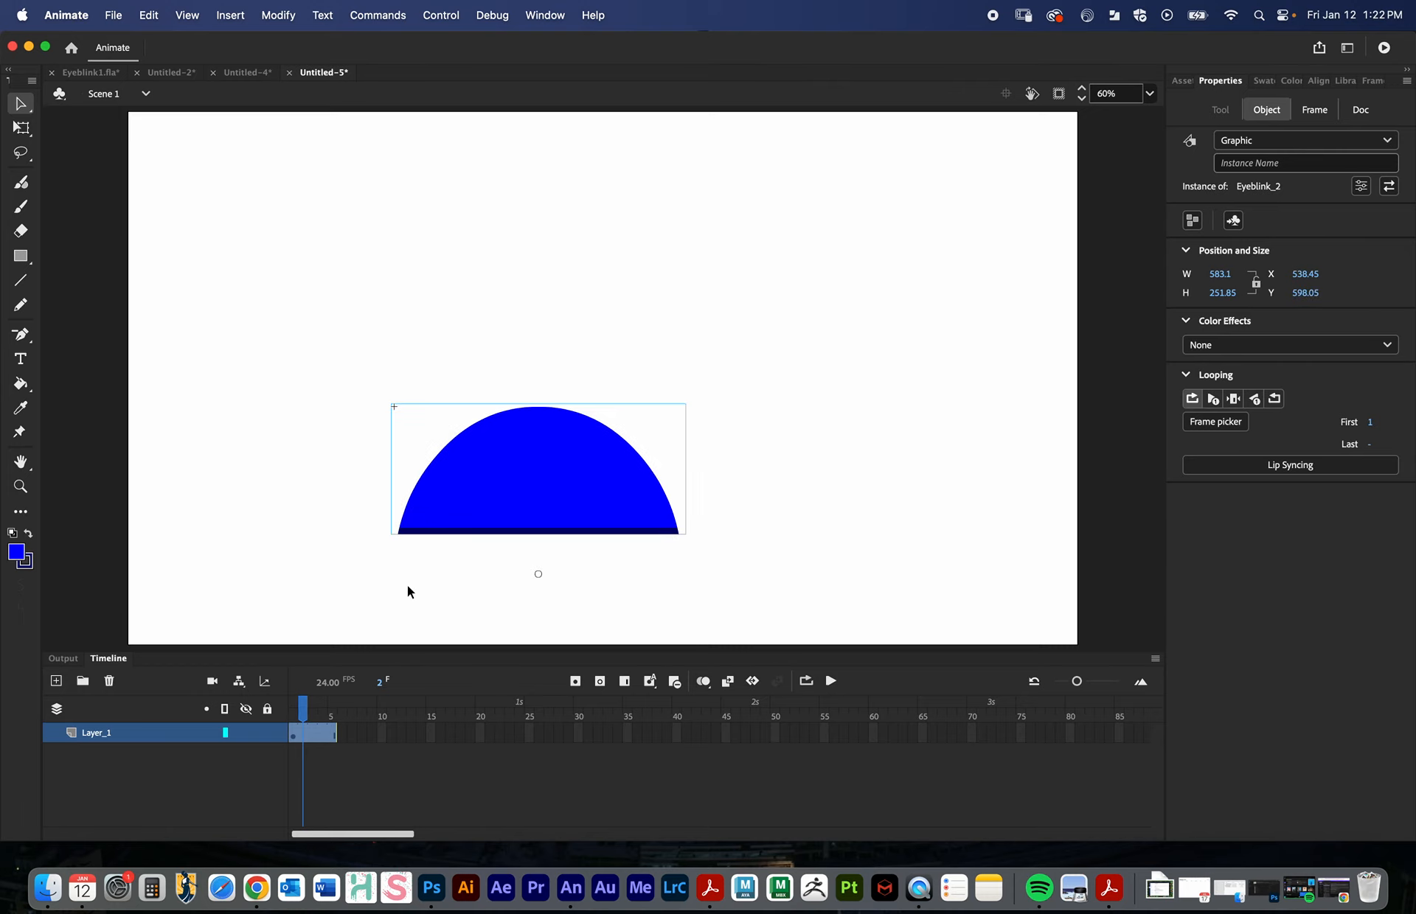
pyautogui.press('super+z')
pyautogui.press('super+z')
pyautogui.press('super+z')
pyautogui.press('super+z')
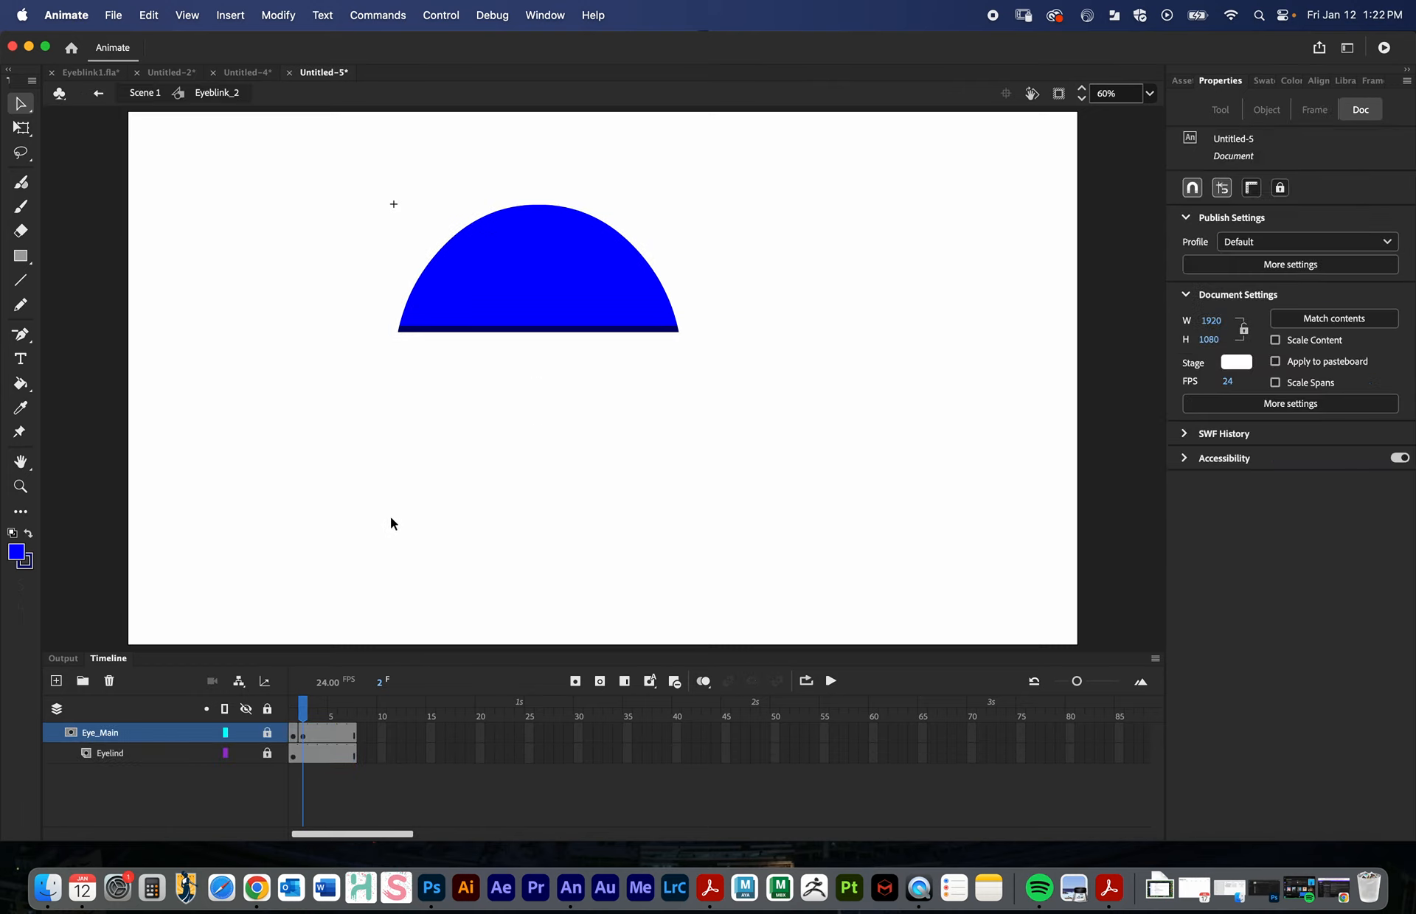
# - Undo the frame 2 keyframe and the mask on the Eye_Main layer
pyautogui.click(267, 734)
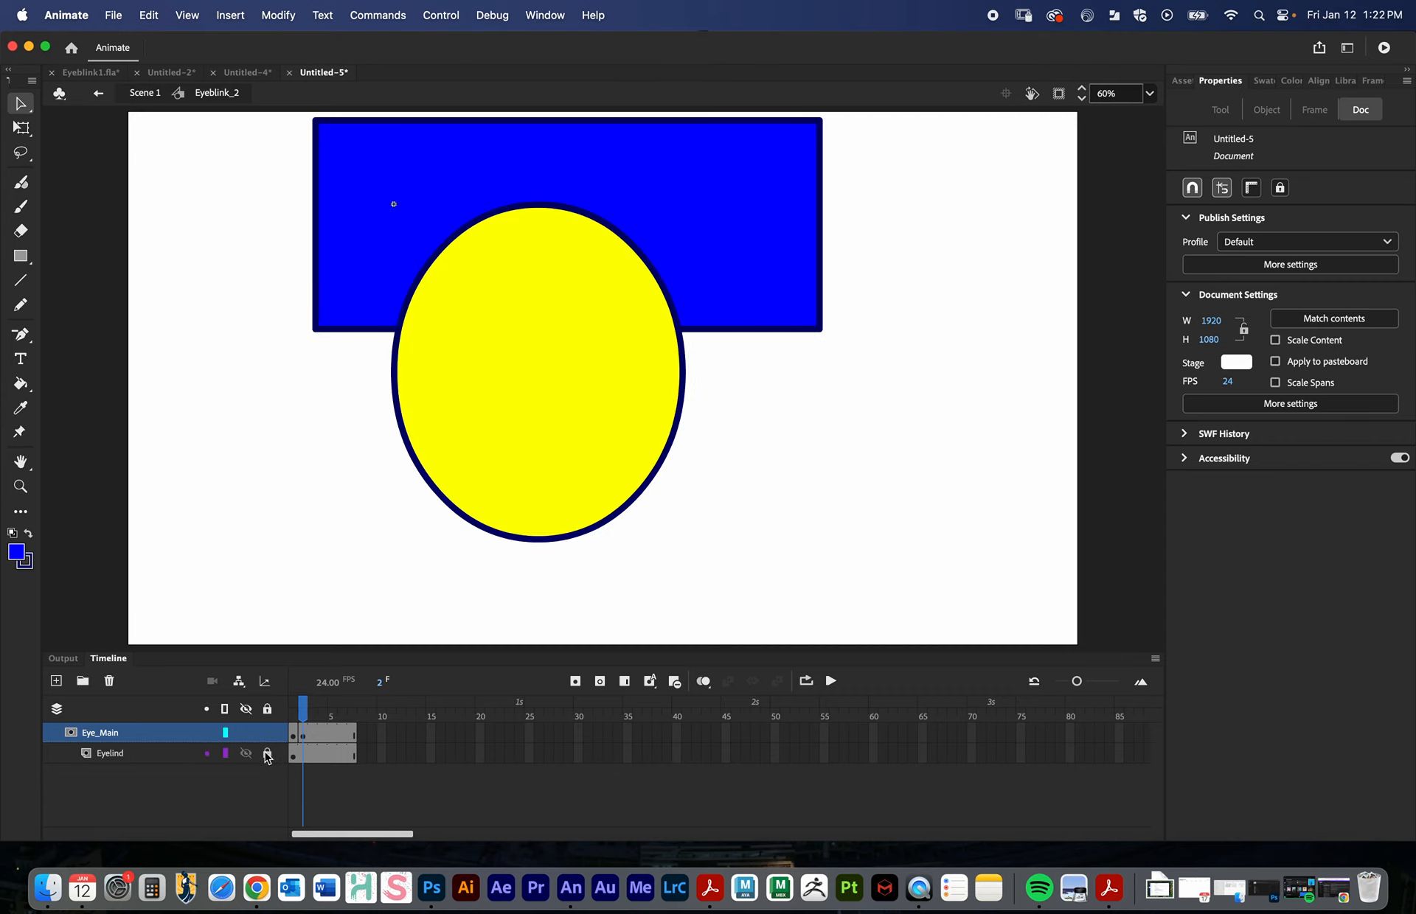
pyautogui.press('super+z')
pyautogui.press('super+z')
pyautogui.press('super+z')
pyautogui.press('Return')
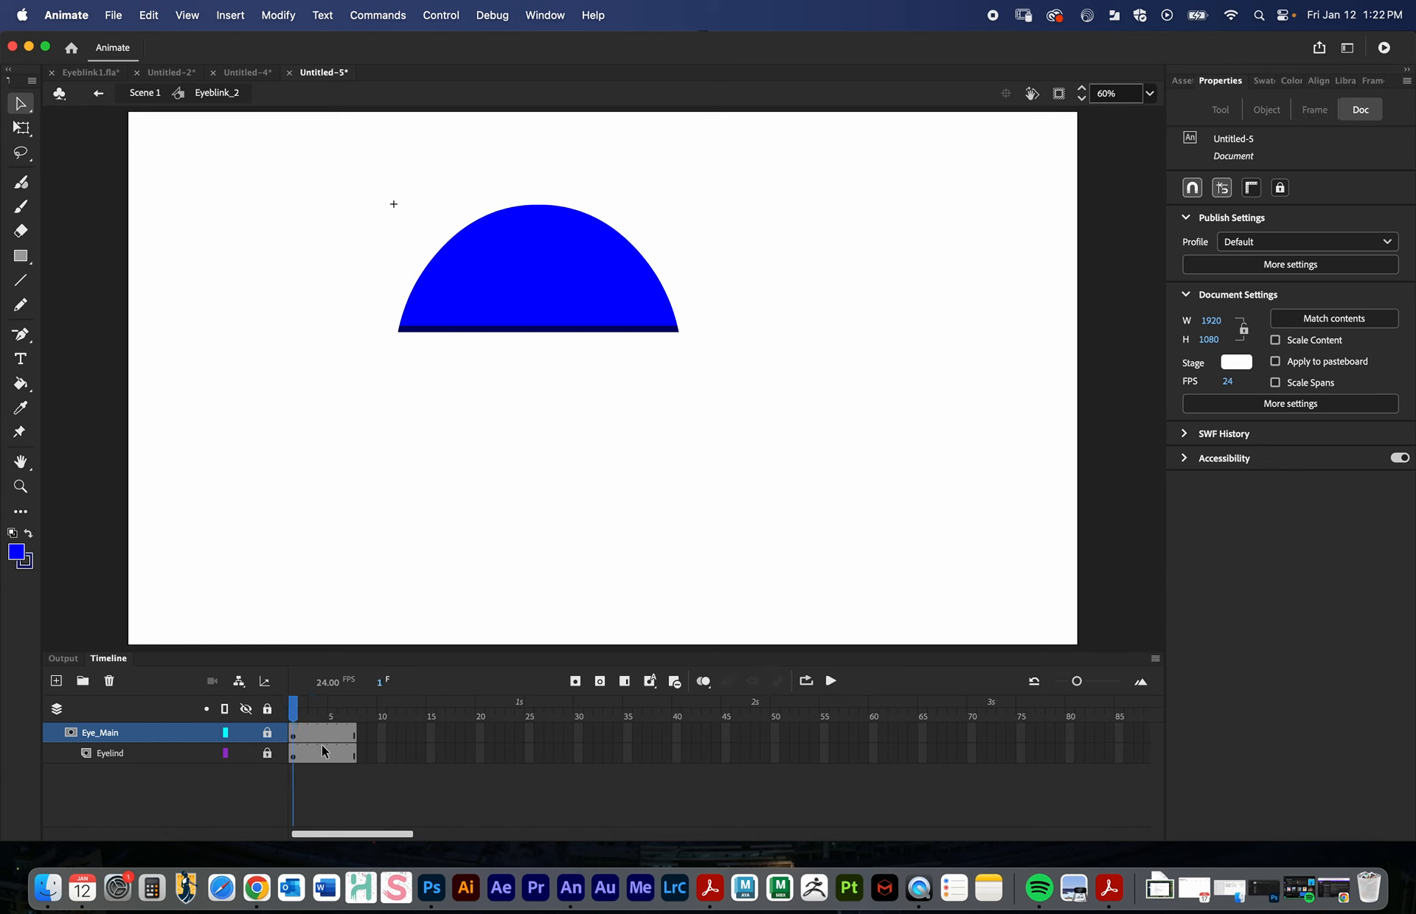
pyautogui.press('super+z')
pyautogui.press('super+z')
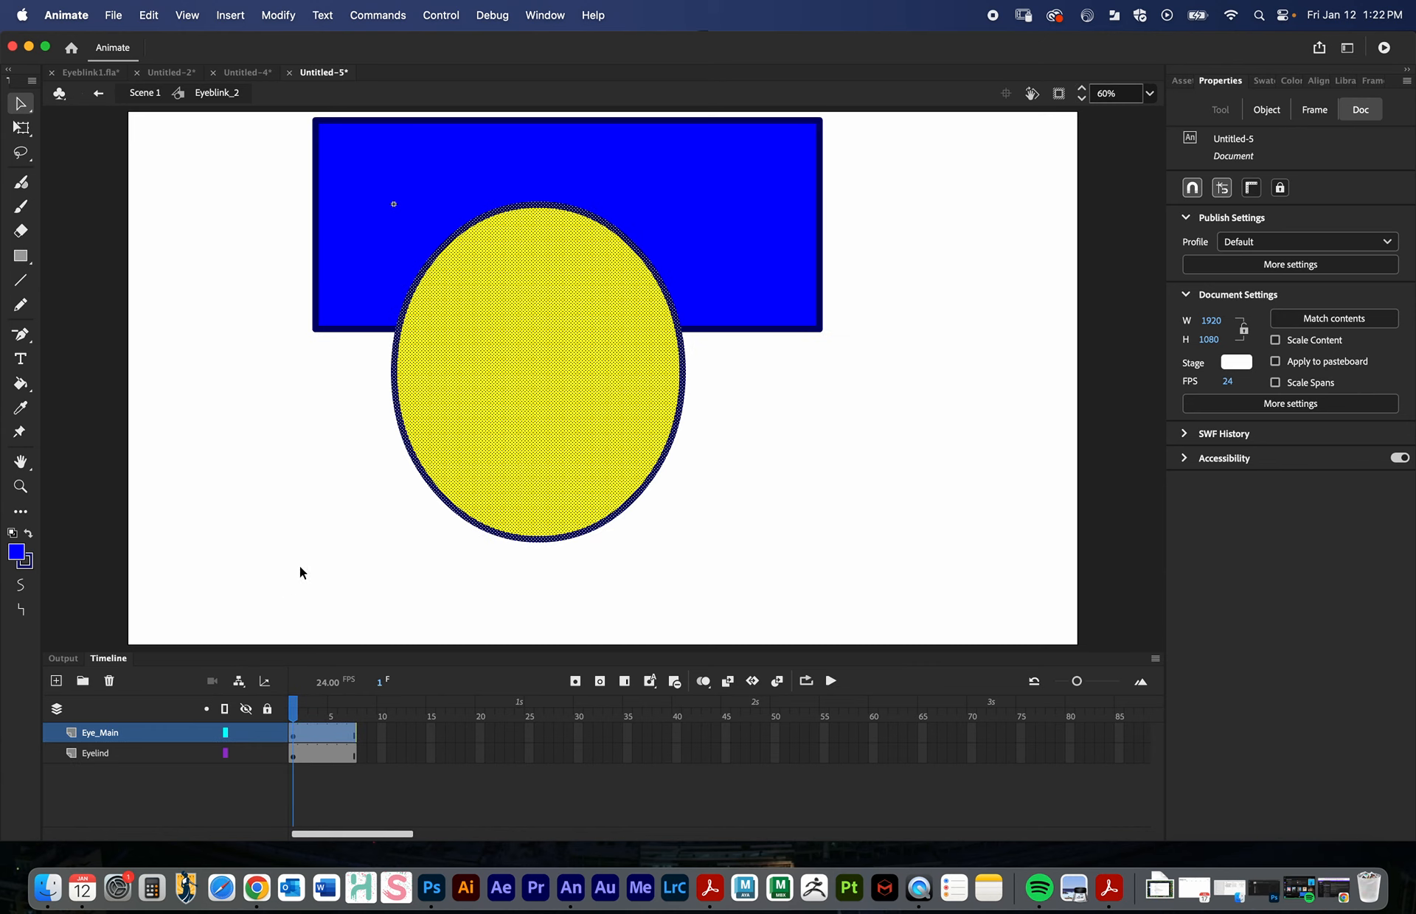
# - Convert the blue rectangle with its outline on the Eyelind layer into a Graphic symbol named eyelid1
pyautogui.click(124, 764)
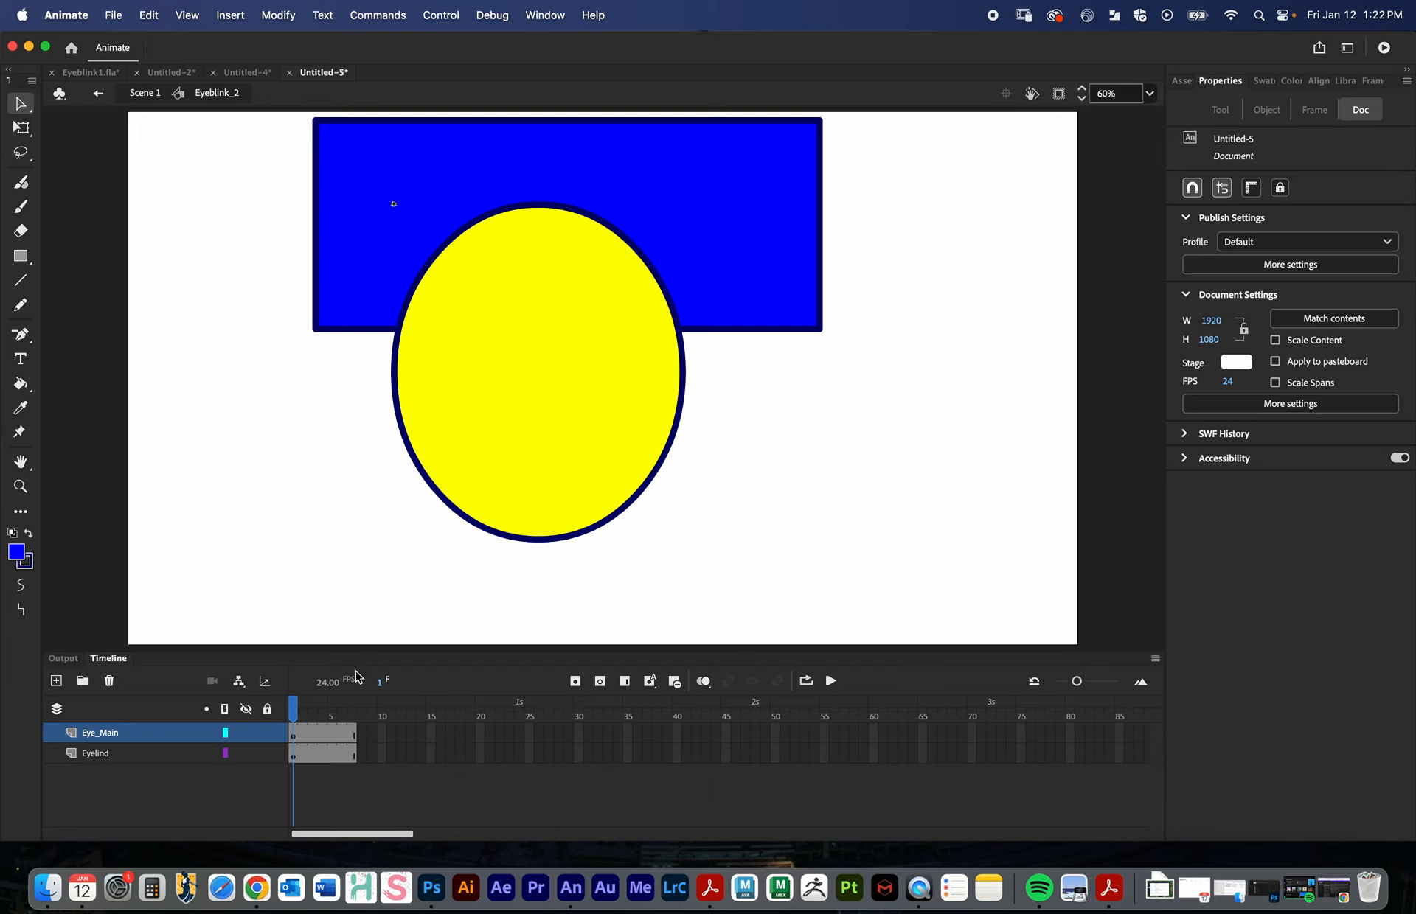
pyautogui.click(681, 327)
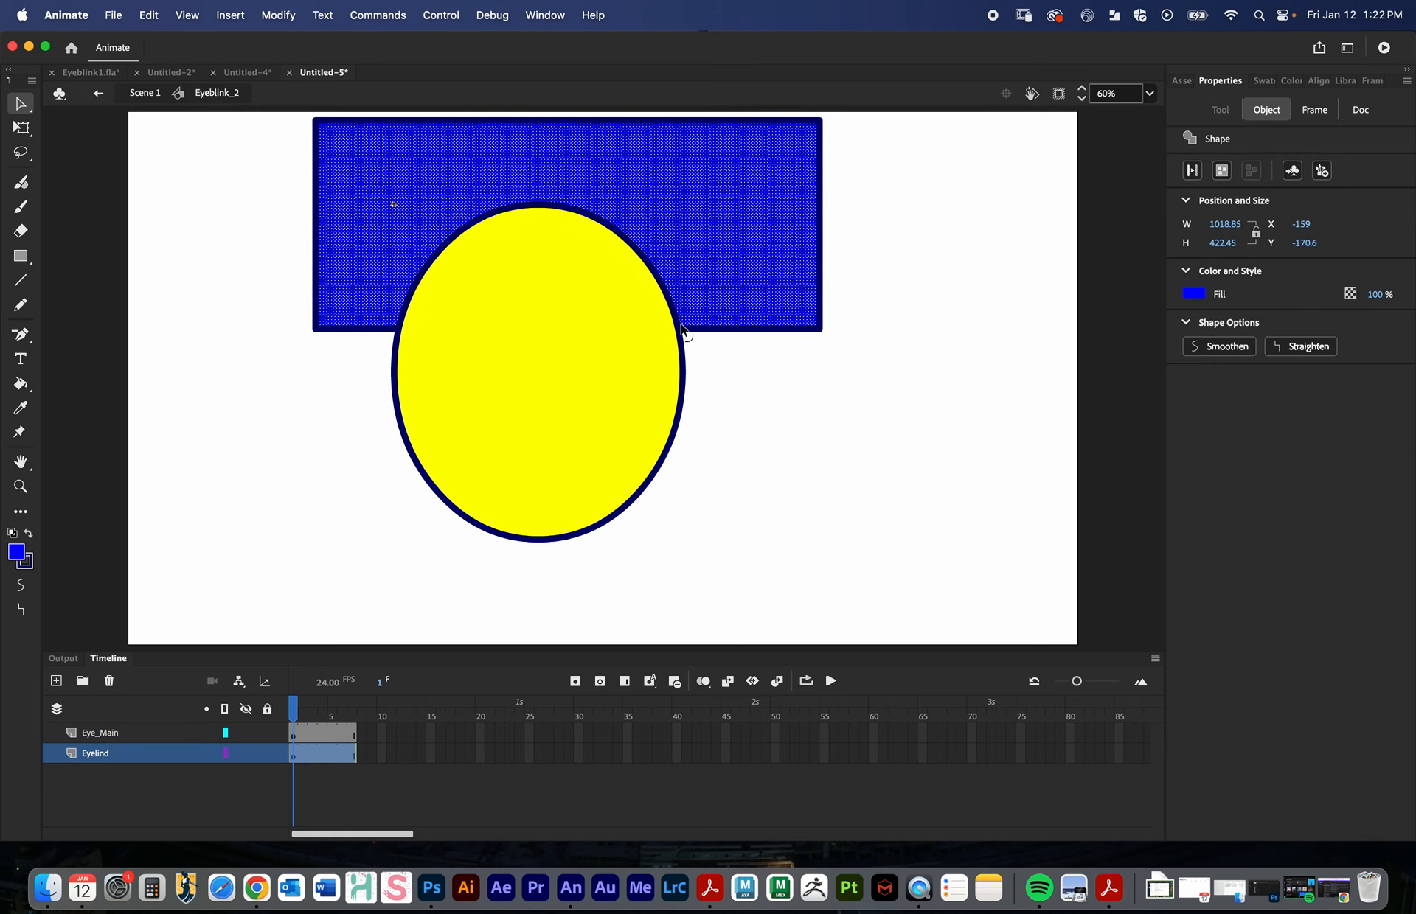
pyautogui.keyDown('shift'); pyautogui.click(729, 332); pyautogui.keyUp('shift')
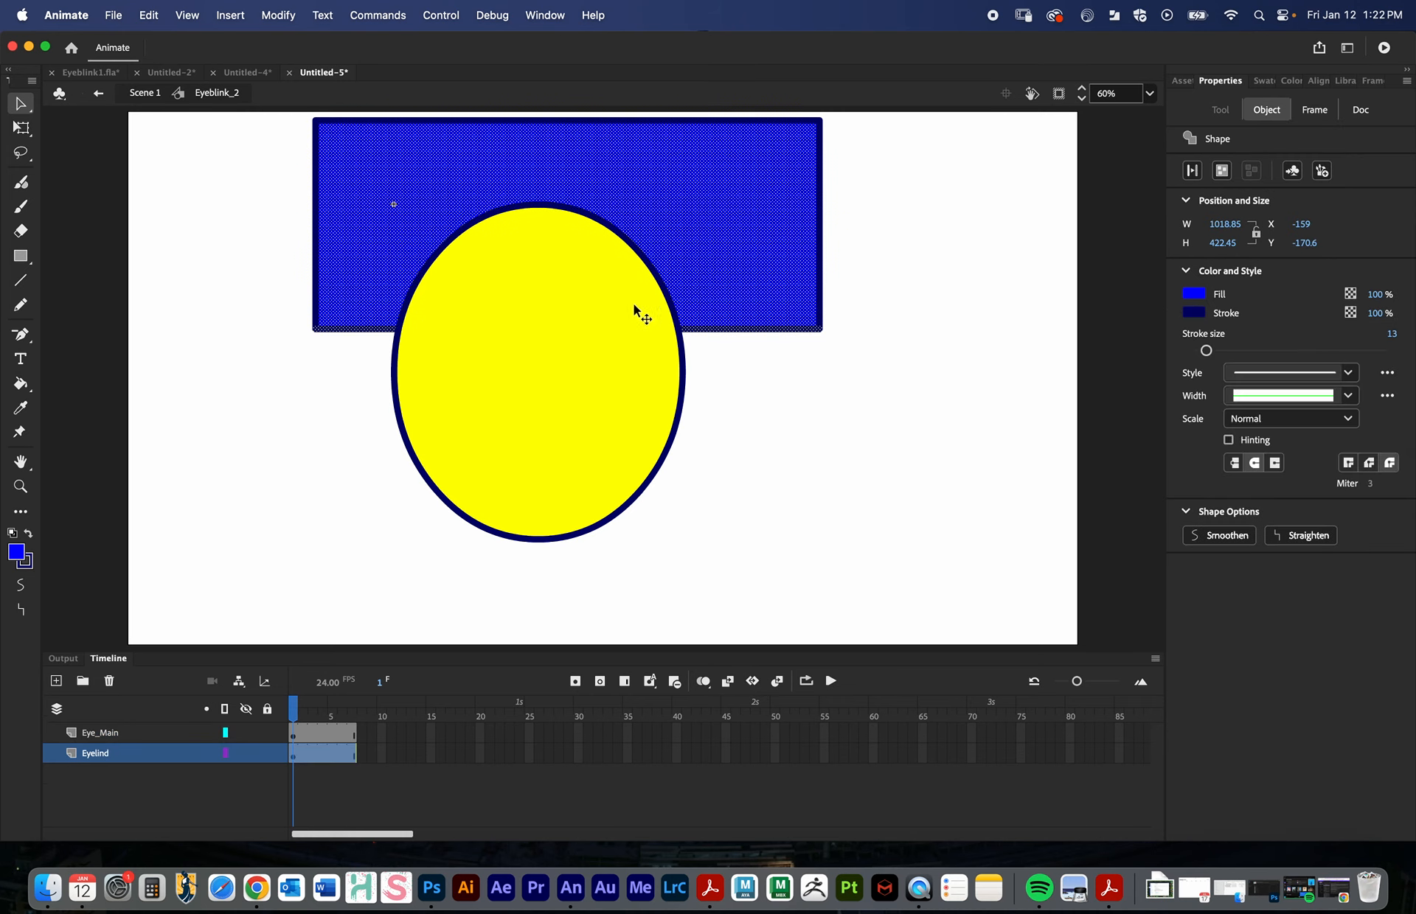
pyautogui.click(168, 798)
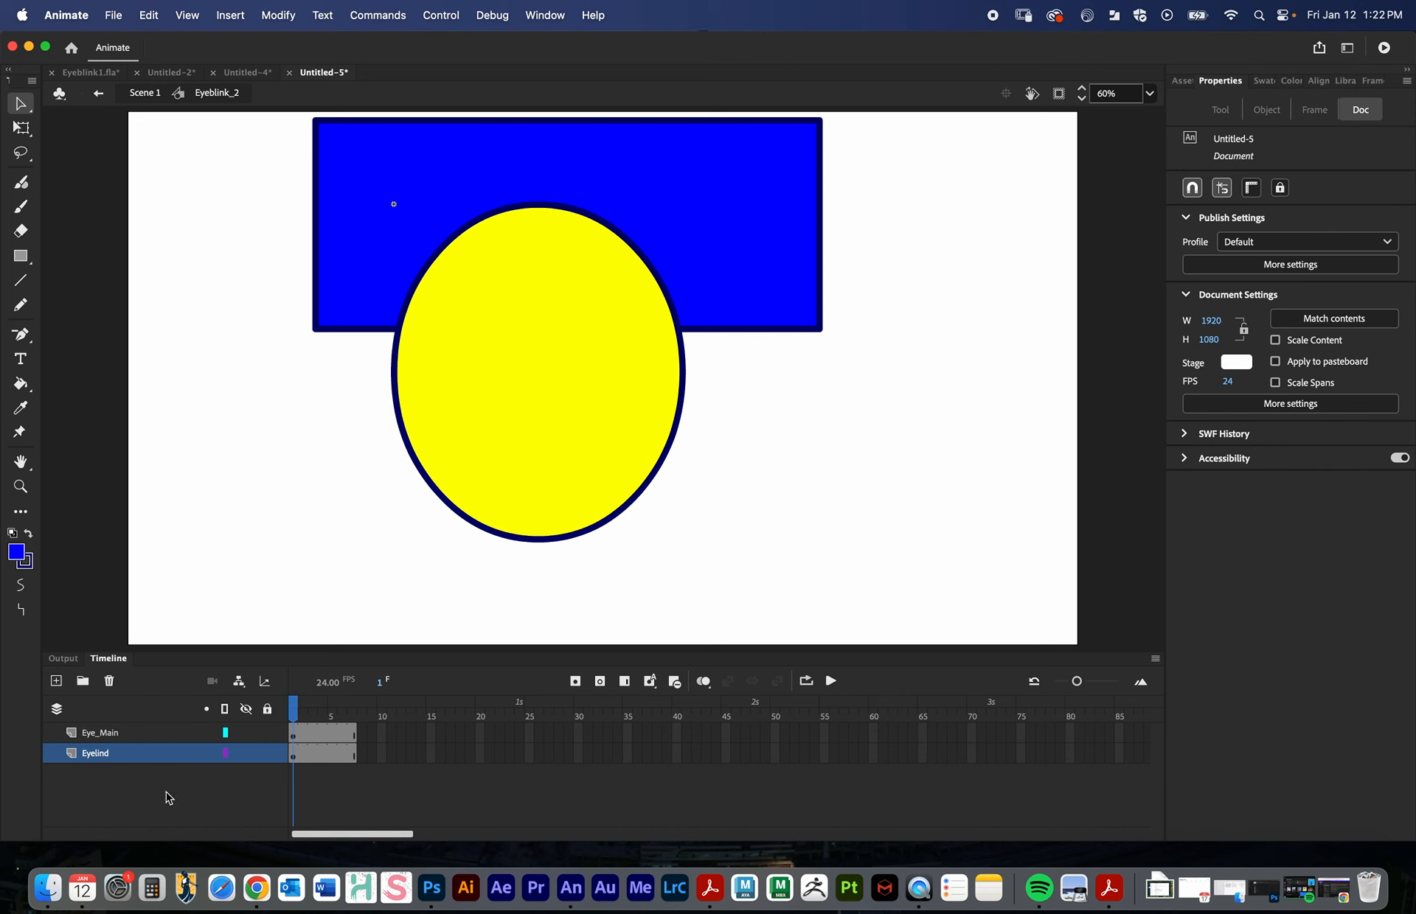
pyautogui.click(294, 755)
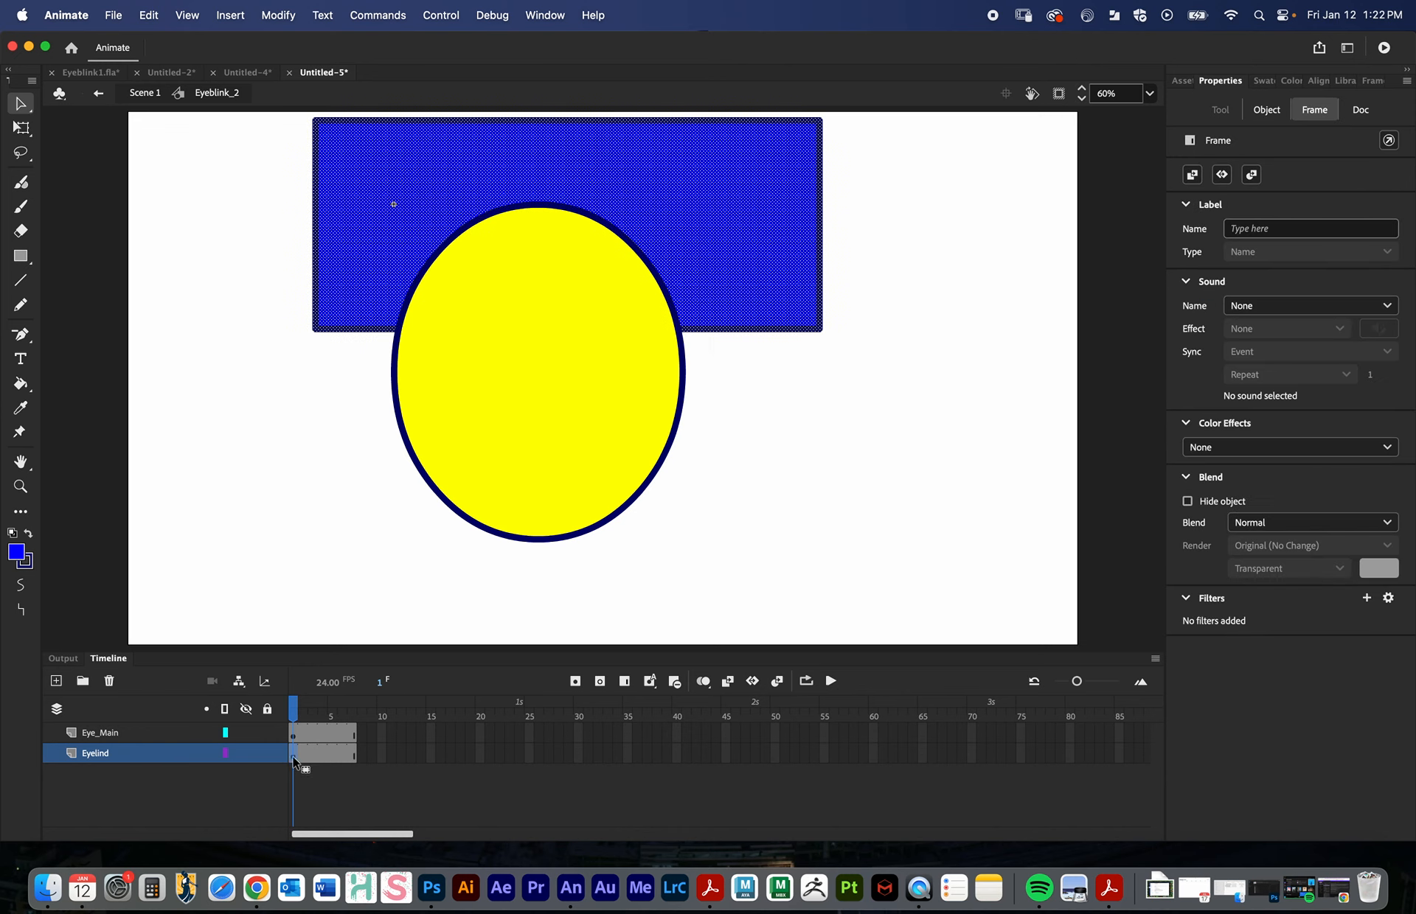
pyautogui.click(714, 203)
pyautogui.rightClick(714, 204)
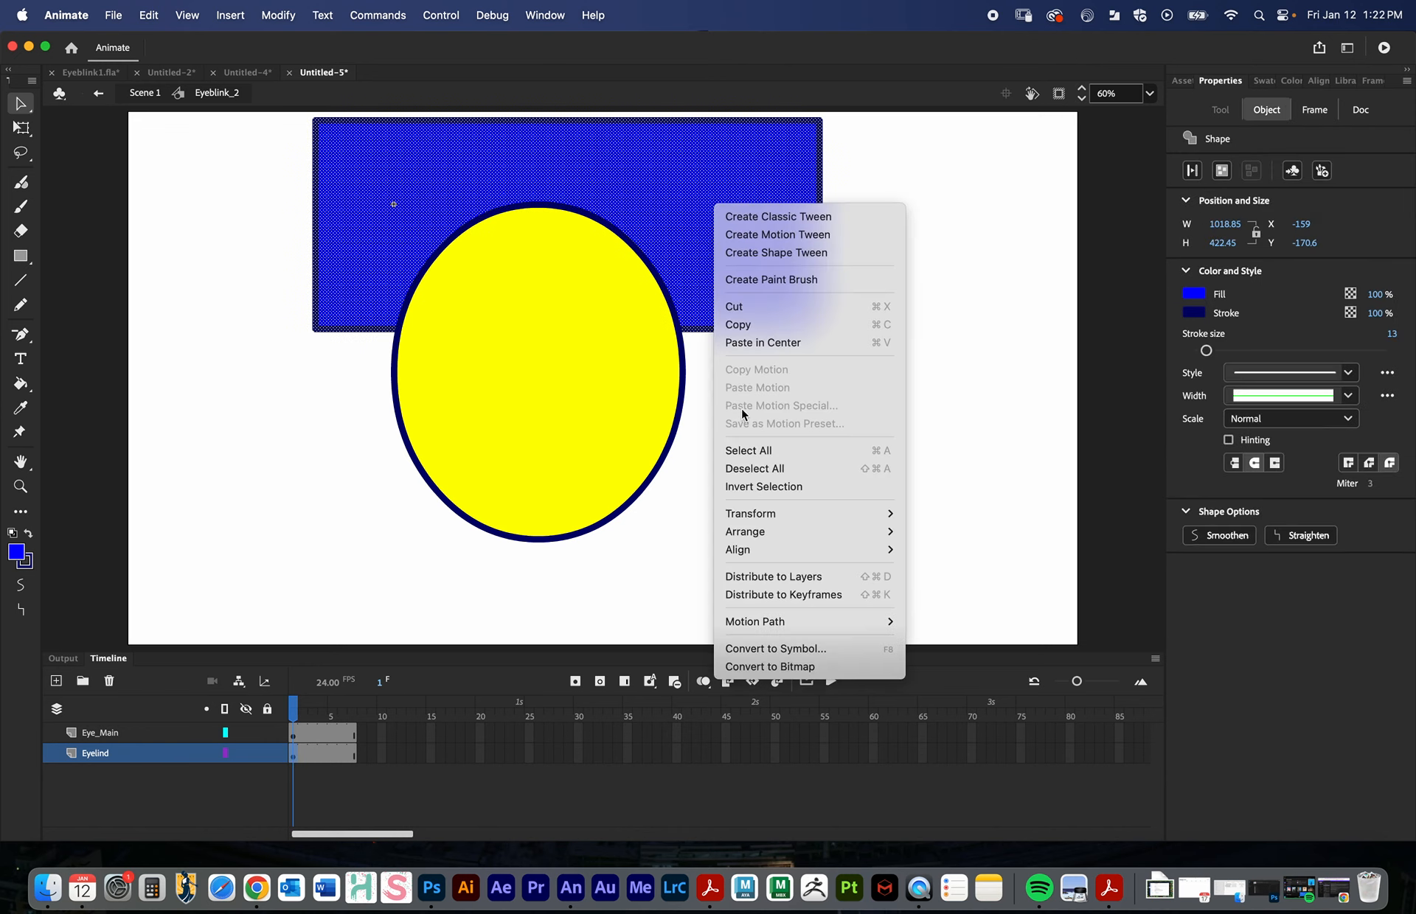
pyautogui.click(783, 650)
pyautogui.write('eye')
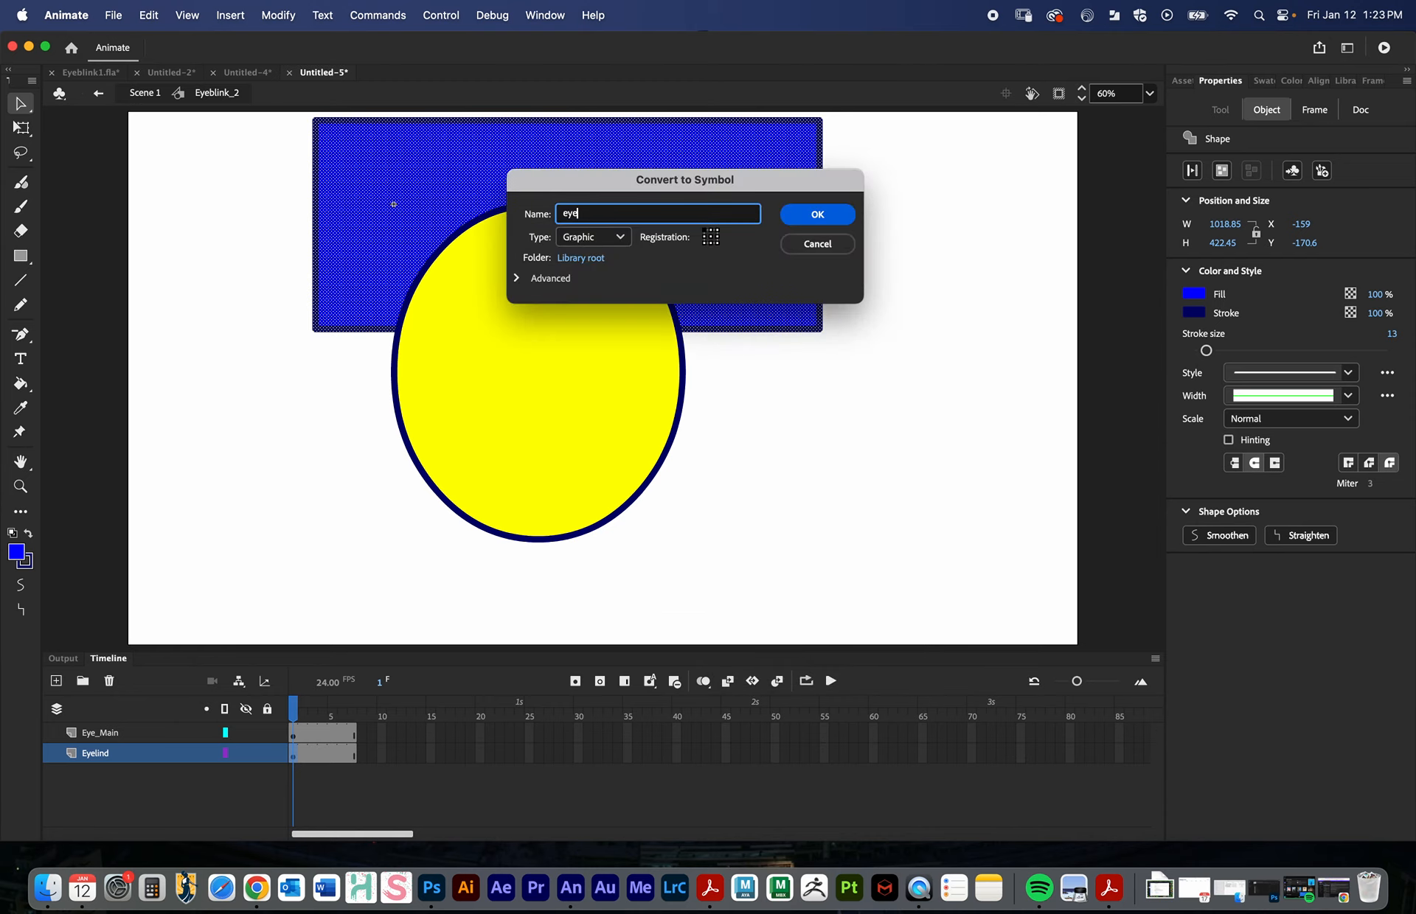
pyautogui.write('lid1')
pyautogui.press('Return')
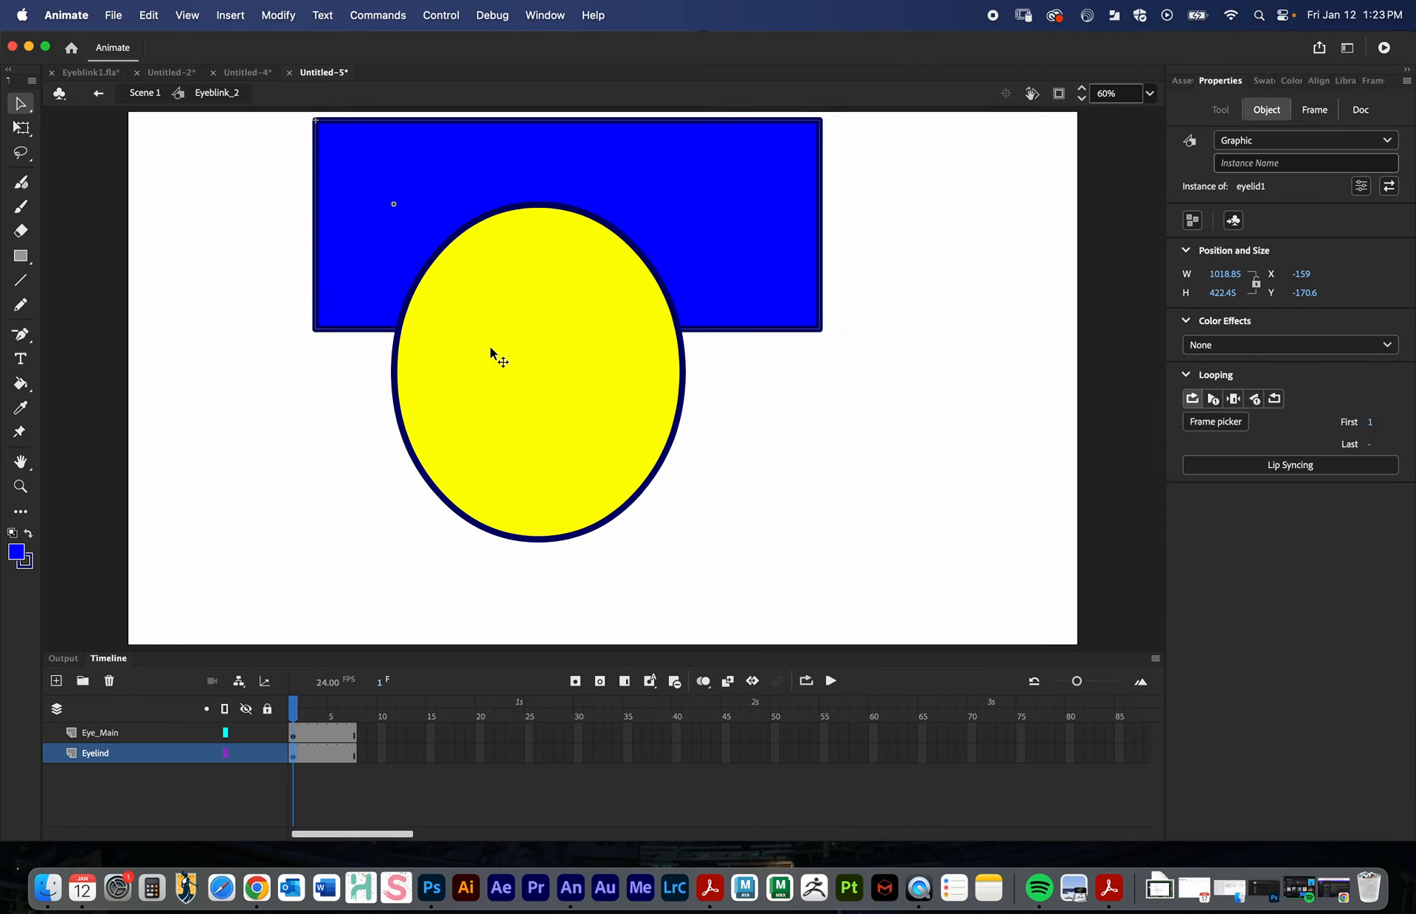
# - Move the eyelid1 instance straight up above the yellow oval, to about Y -446
pyautogui.press('z')
pyautogui.keyDown('alt'); pyautogui.click(720, 329); pyautogui.keyUp('alt')
pyautogui.moveTo(693, 345); pyautogui.dragTo(672, 284)
pyautogui.press('v')
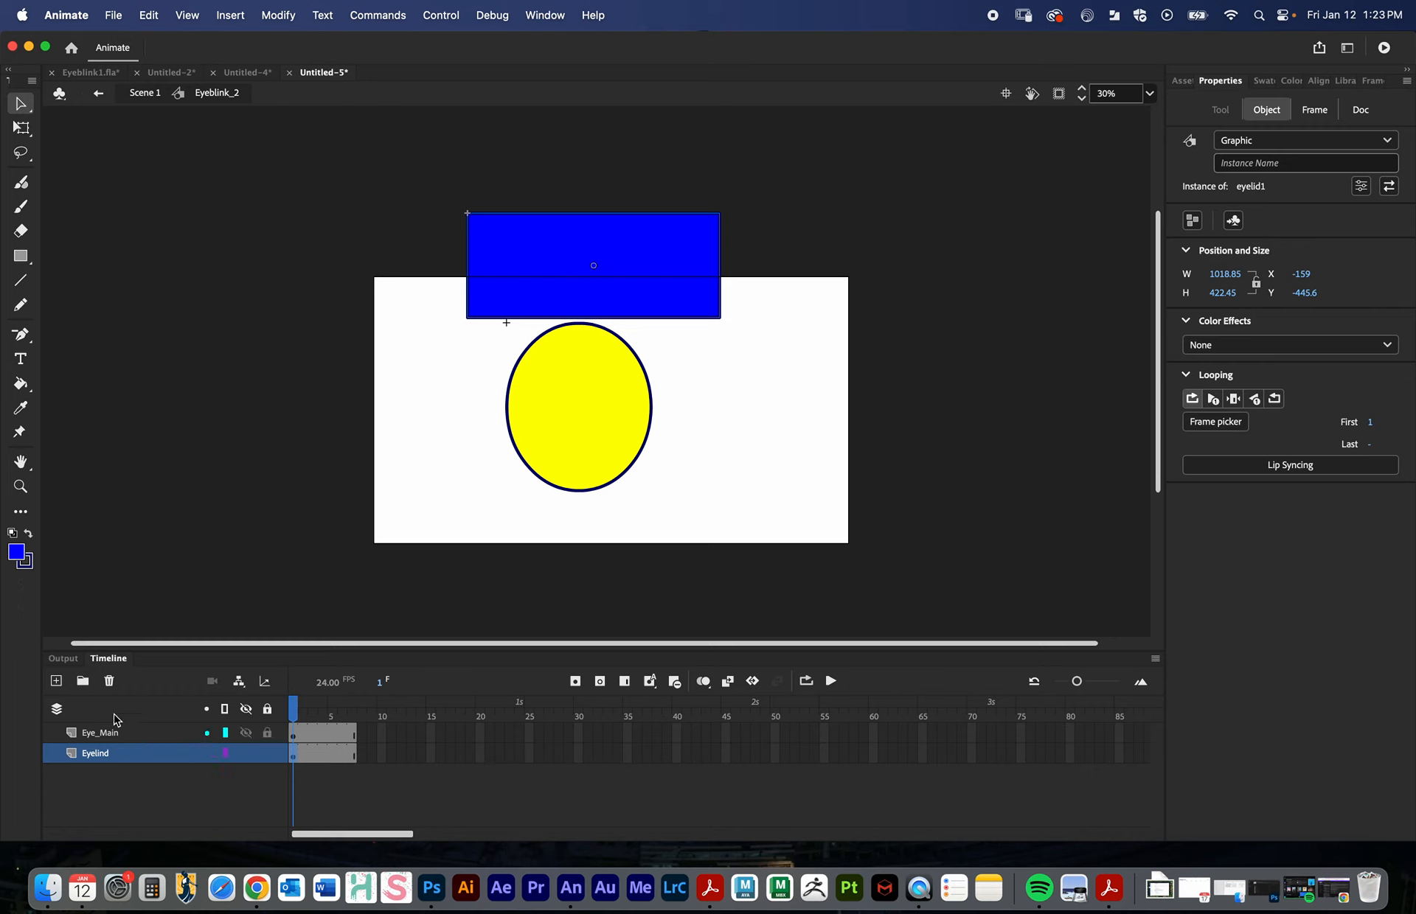
pyautogui.scroll(-2, 568, 453)
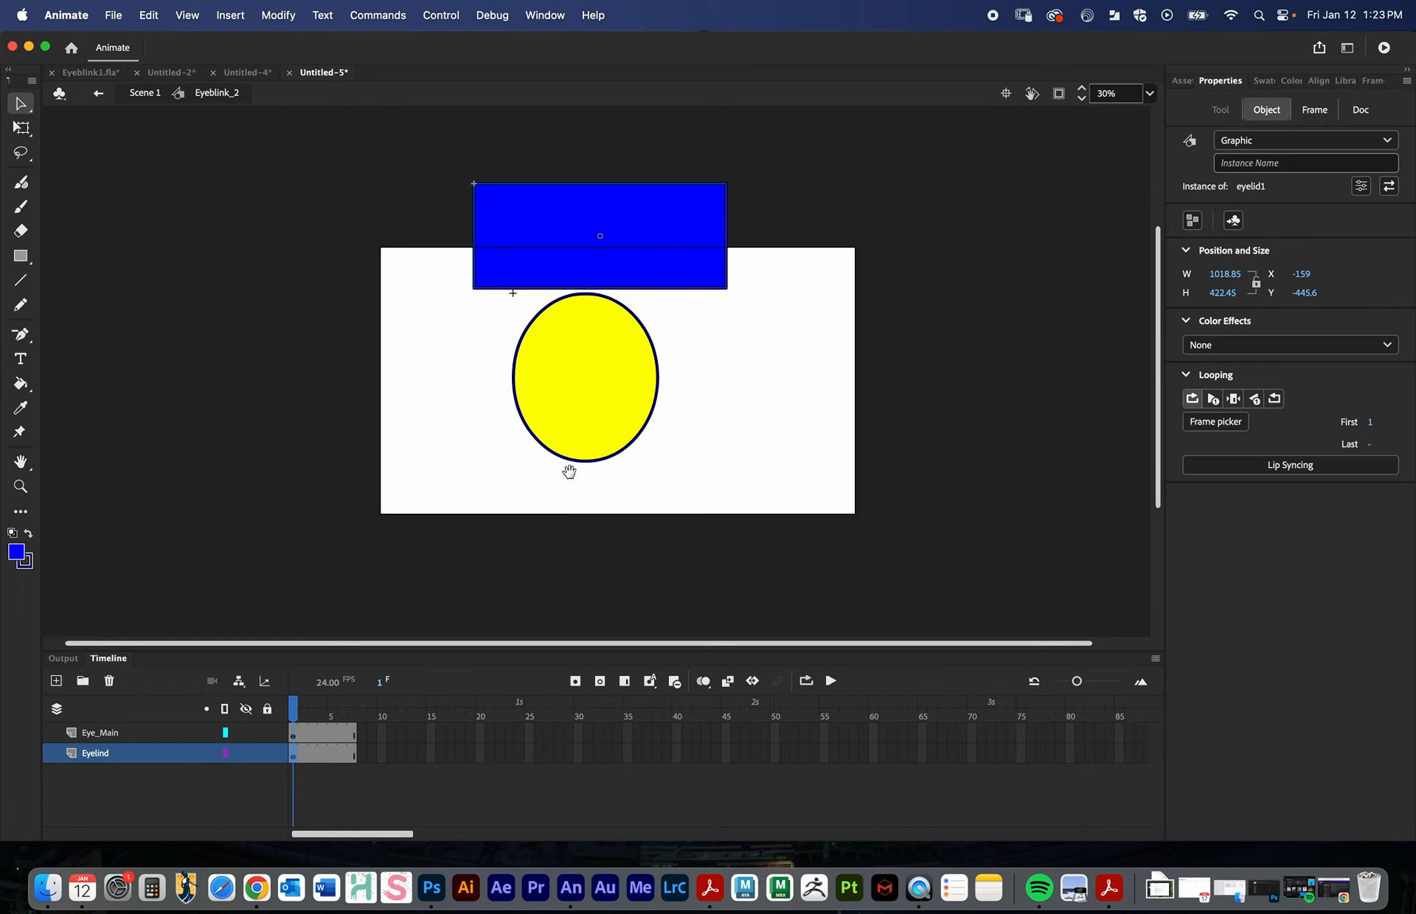
# - Add a layer above Eye_Main and draw a small blue square on it over the lower part of the yellow oval
pyautogui.click(99, 732)
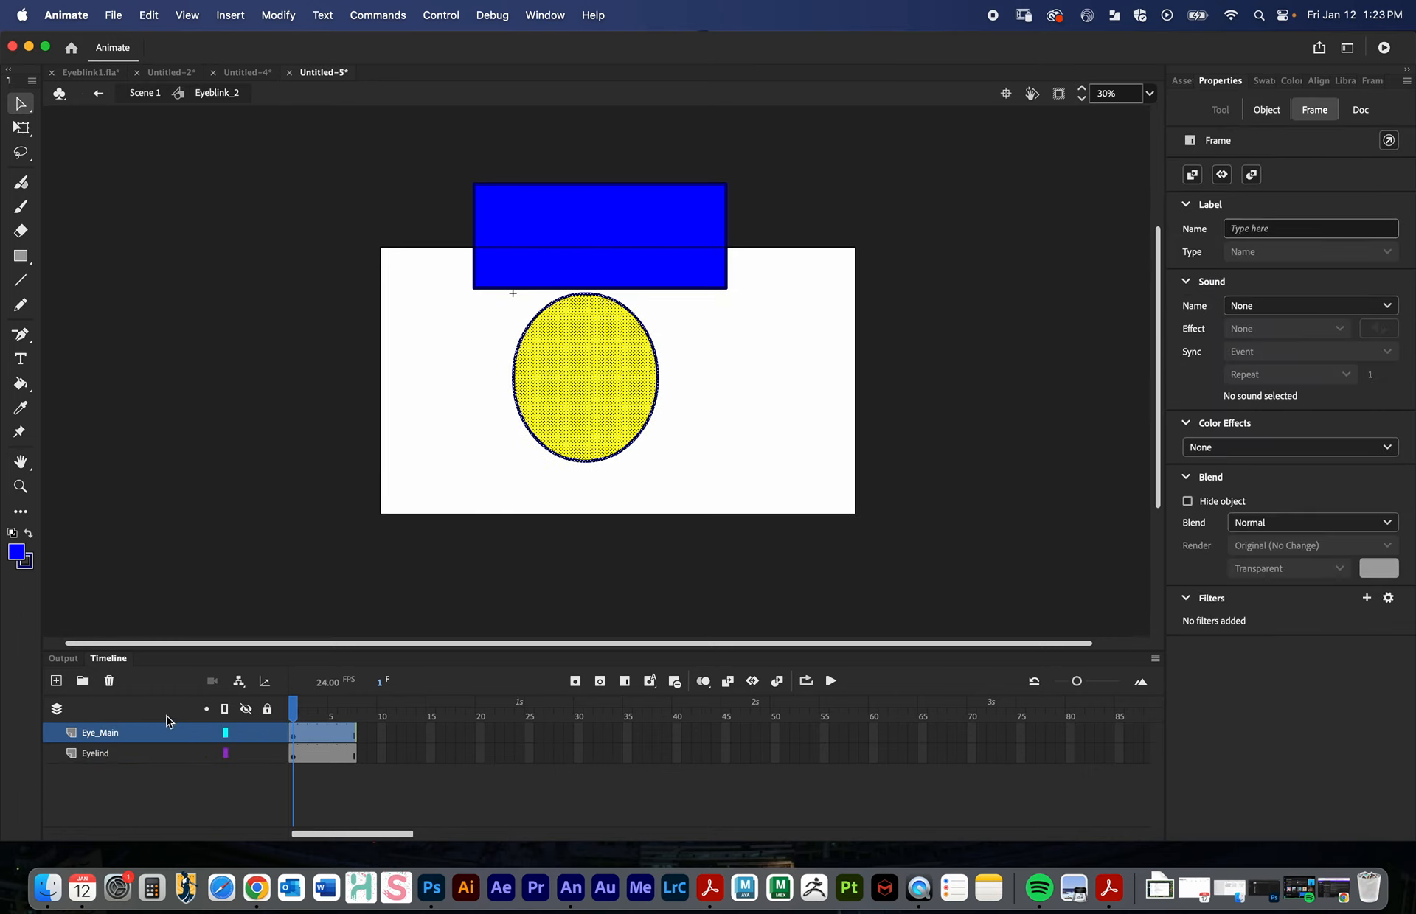
pyautogui.click(56, 680)
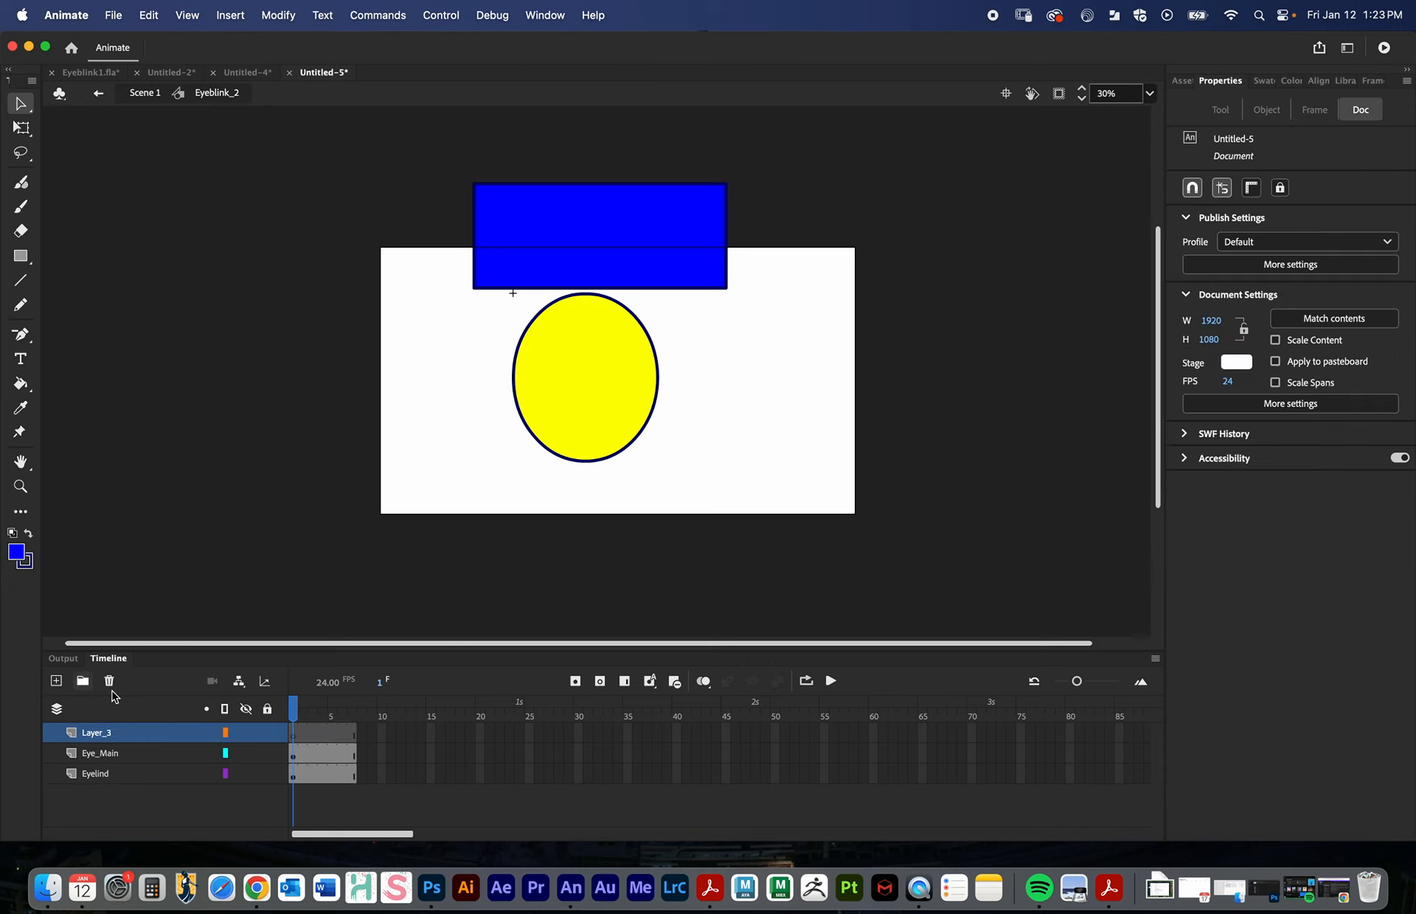
pyautogui.click(293, 734)
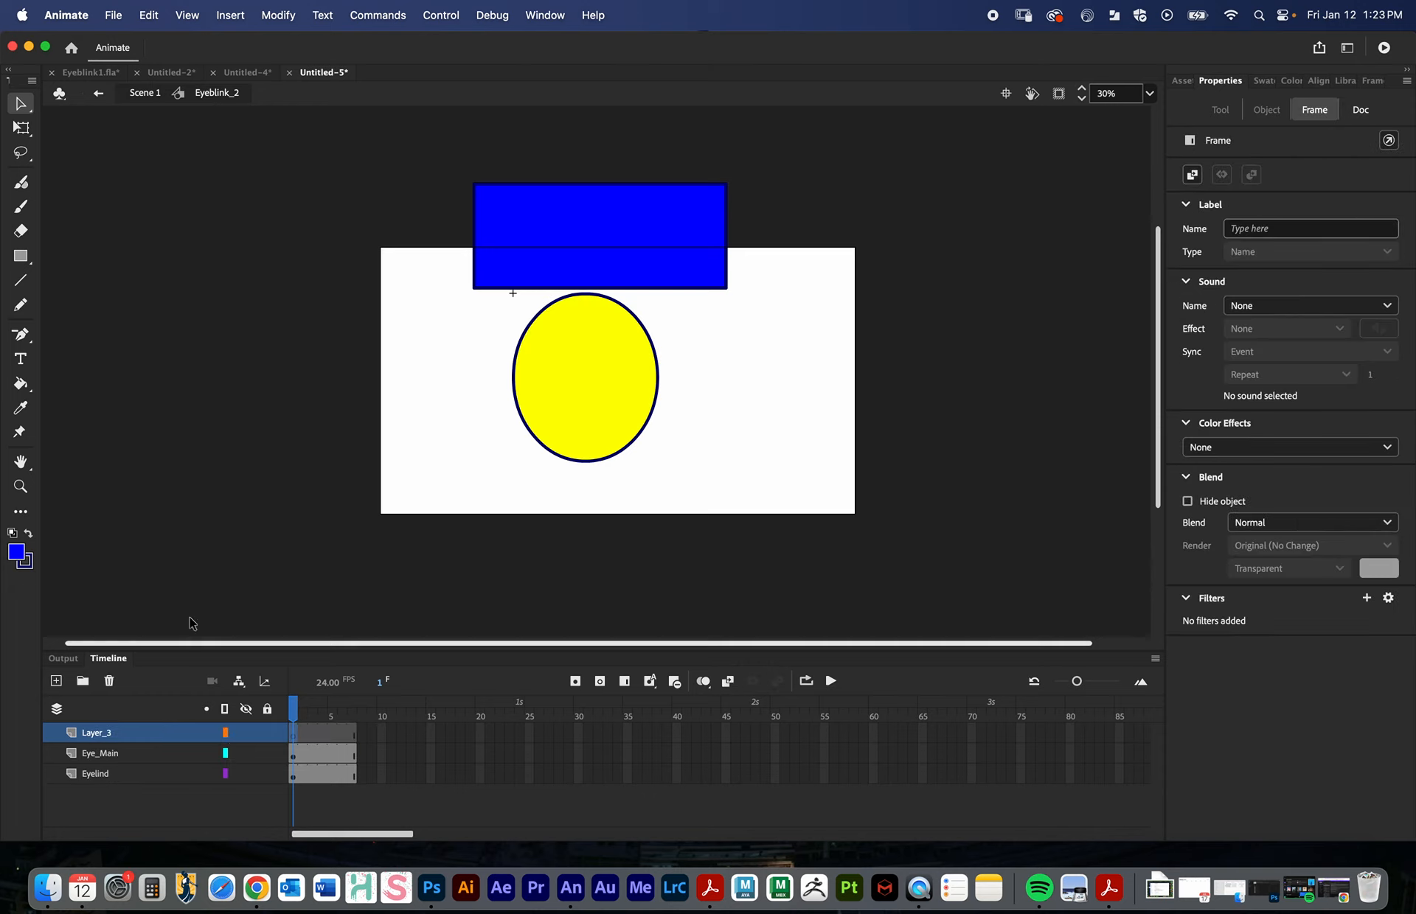
pyautogui.click(21, 256)
pyautogui.click(118, 278)
pyautogui.moveTo(557, 394)
pyautogui.mouseDown()
pyautogui.moveTo(595, 431)
pyautogui.moveTo(524, 415)
pyautogui.mouseUp()
pyautogui.press('v')
pyautogui.click(884, 440)
# - Rename the small square's layer to iris and hide that layer
pyautogui.press('z')
pyautogui.click(554, 363)
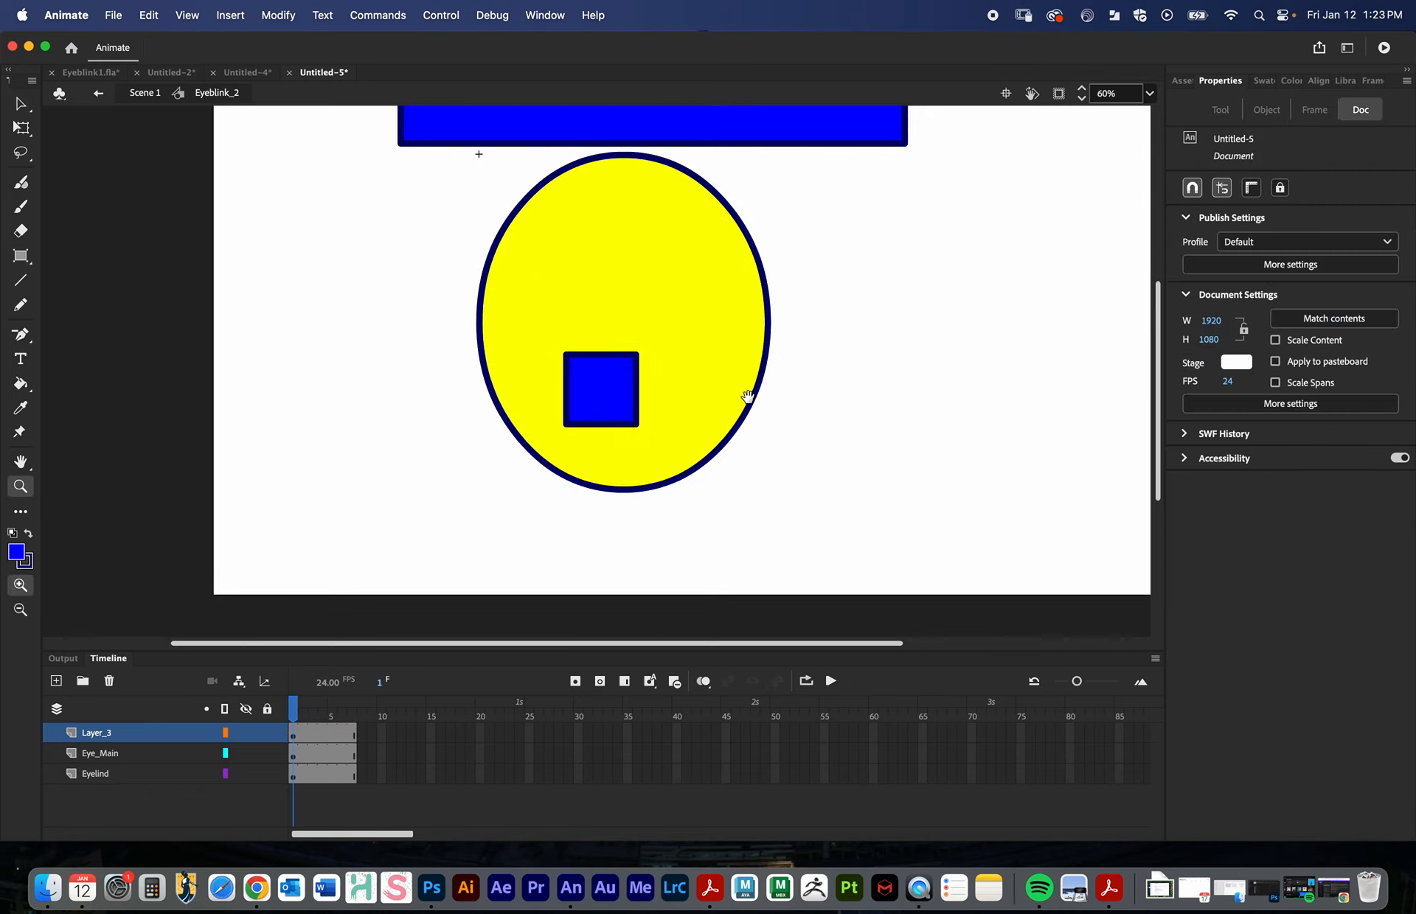
pyautogui.moveTo(736, 402); pyautogui.dragTo(626, 439)
pyautogui.doubleClick(127, 730)
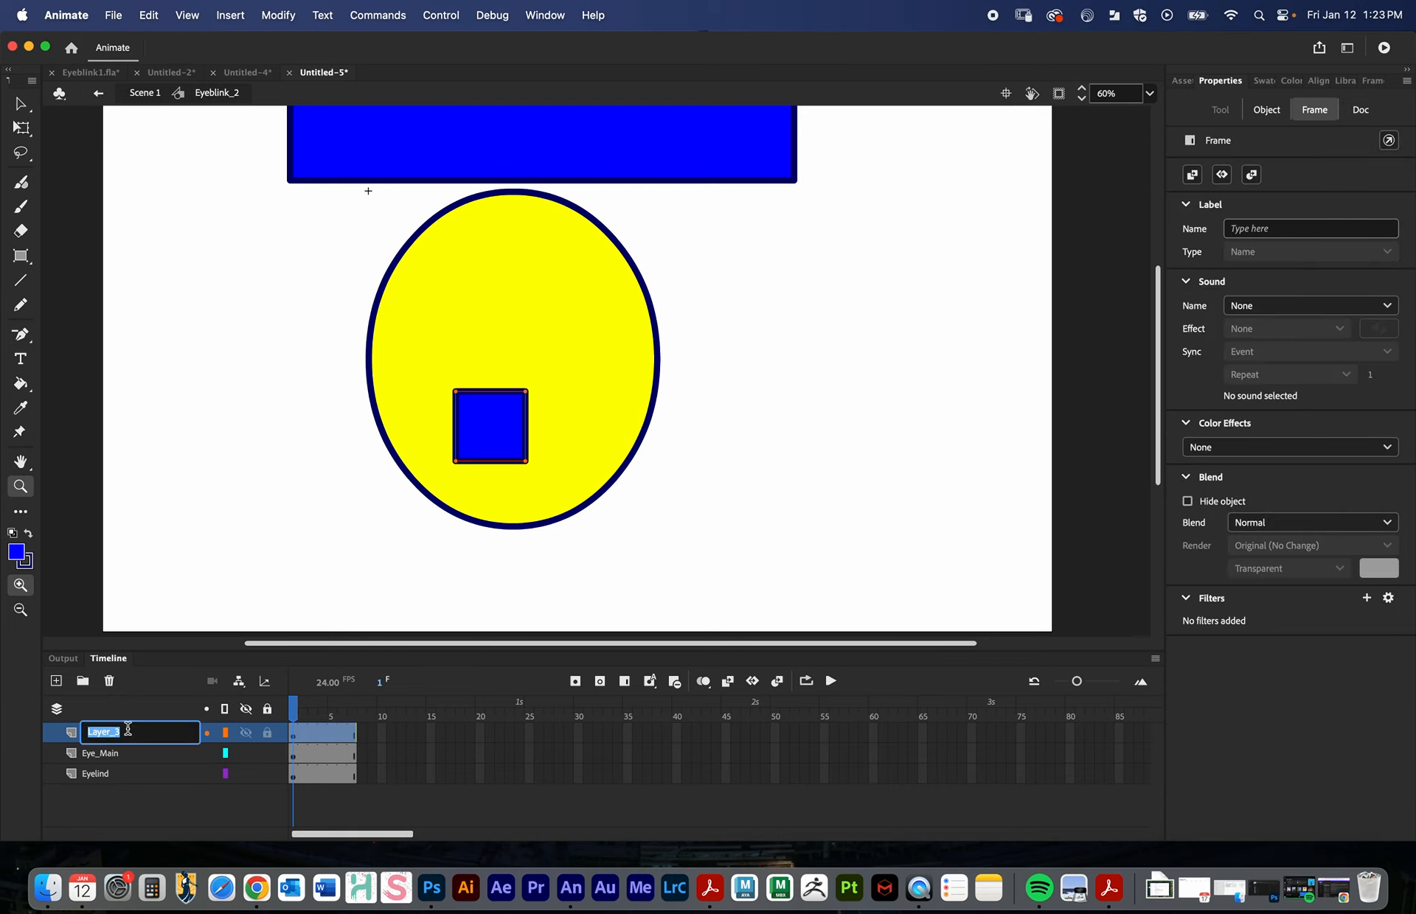
pyautogui.press('BackSpace')
pyautogui.write('iris')
pyautogui.press('Return')
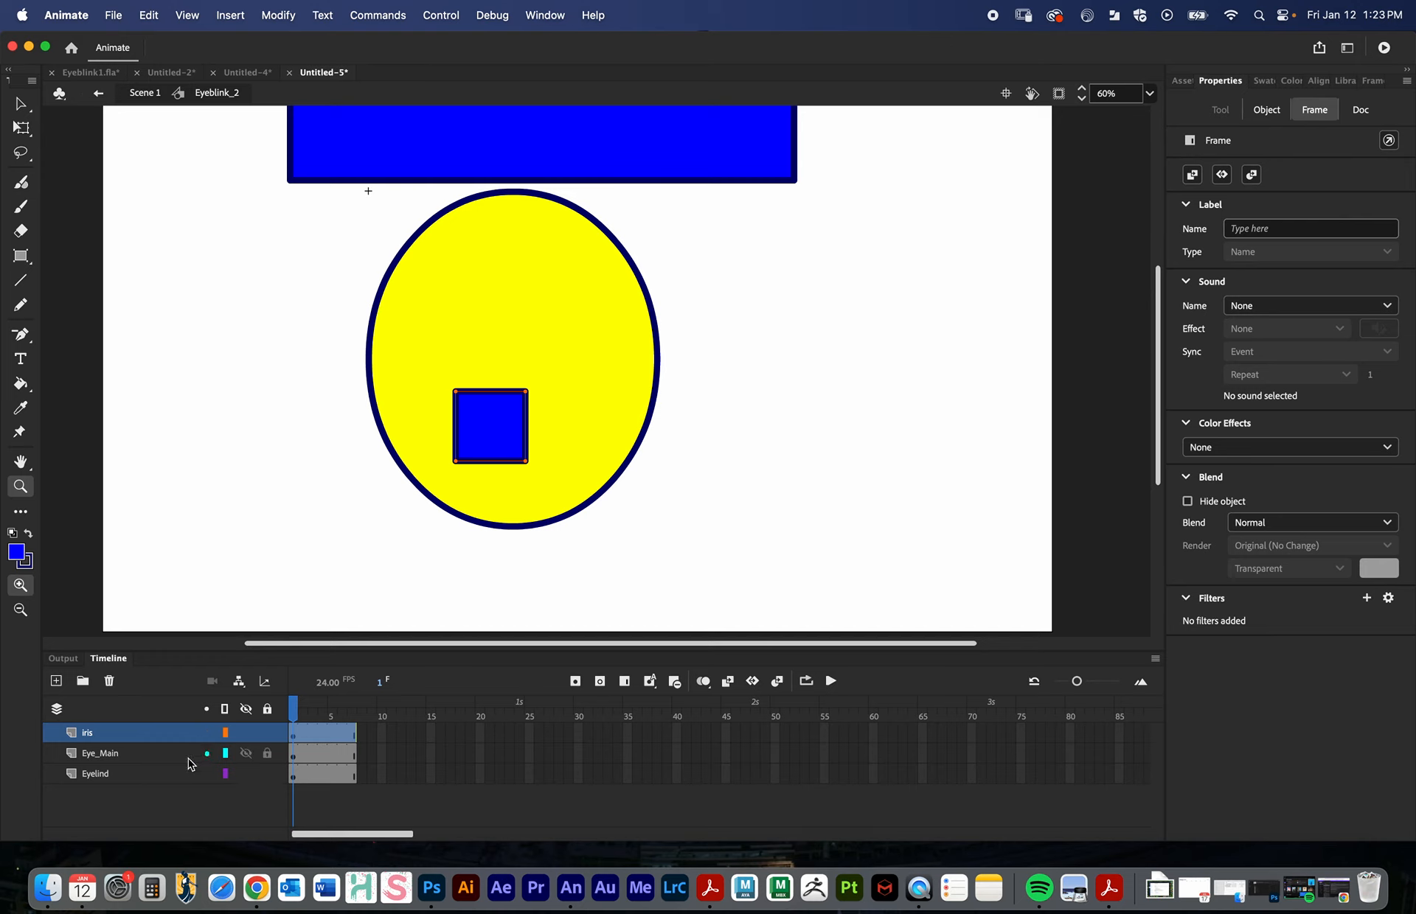
pyautogui.click(247, 733)
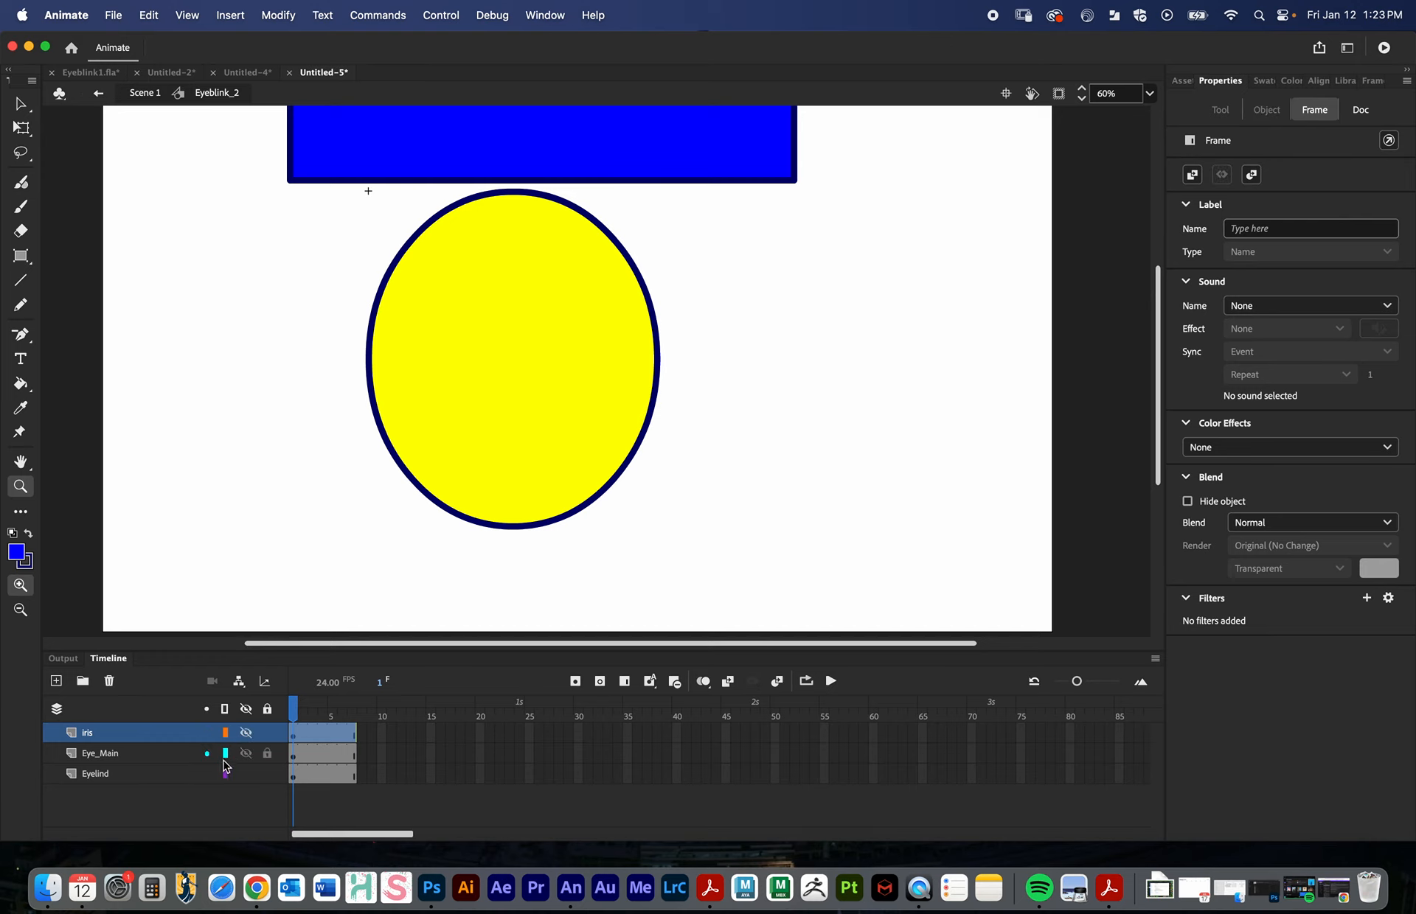
# - Stretch the eyelid1 instance on the Eyelind layer to about 734 px high and place it just above the oval, at about X -209, Y -770
pyautogui.click(99, 759)
pyautogui.click(107, 778)
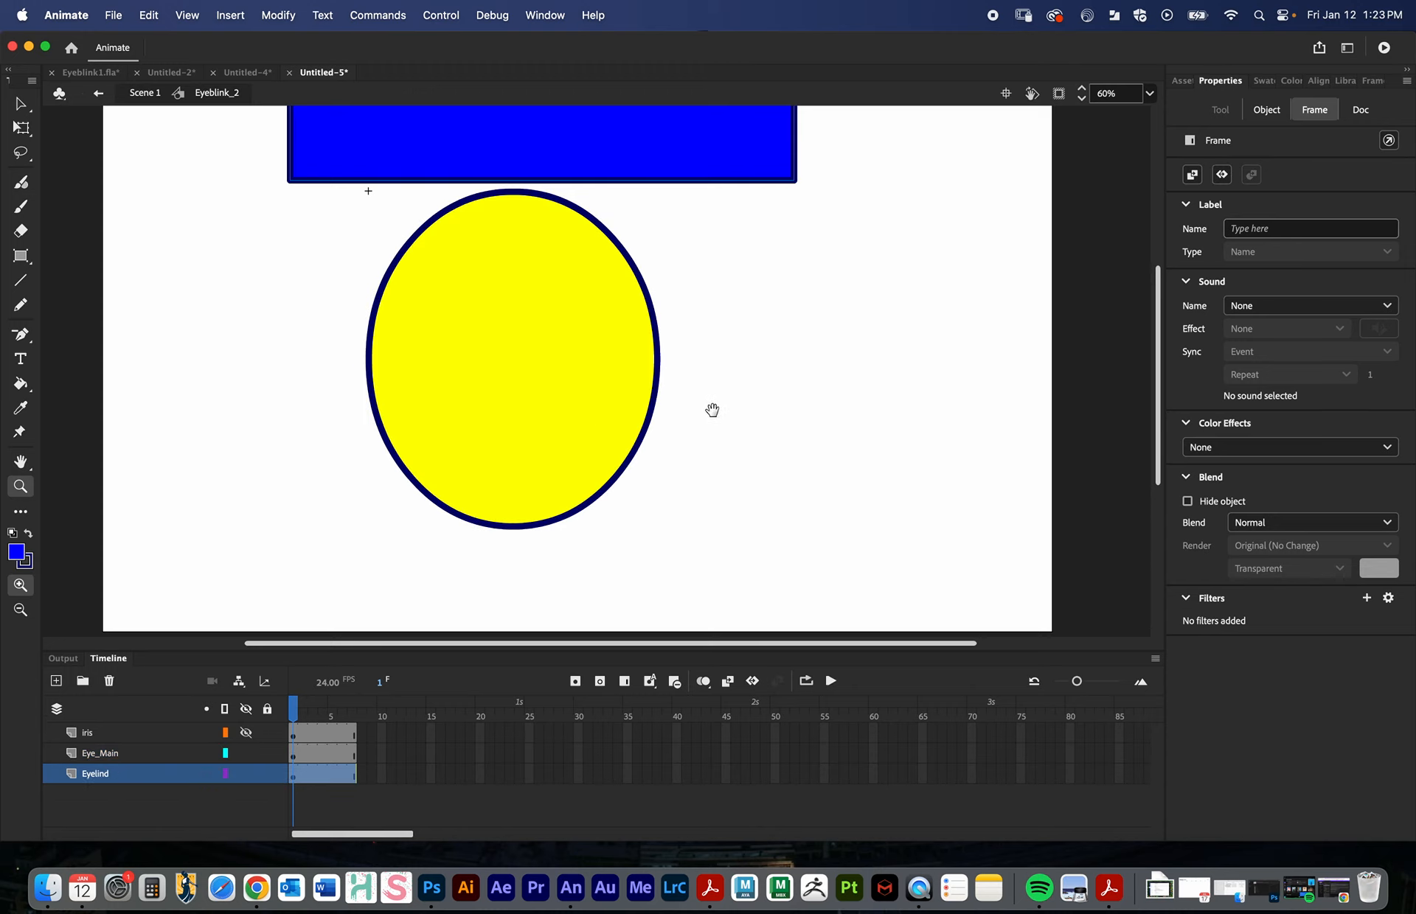
pyautogui.hscroll(2, 711, 408)
pyautogui.scroll(1, 711, 407)
pyautogui.moveTo(605, 432); pyautogui.dragTo(520, 448)
pyautogui.keyDown('alt'); pyautogui.click(538, 485); pyautogui.keyUp('alt')
pyautogui.press('v')
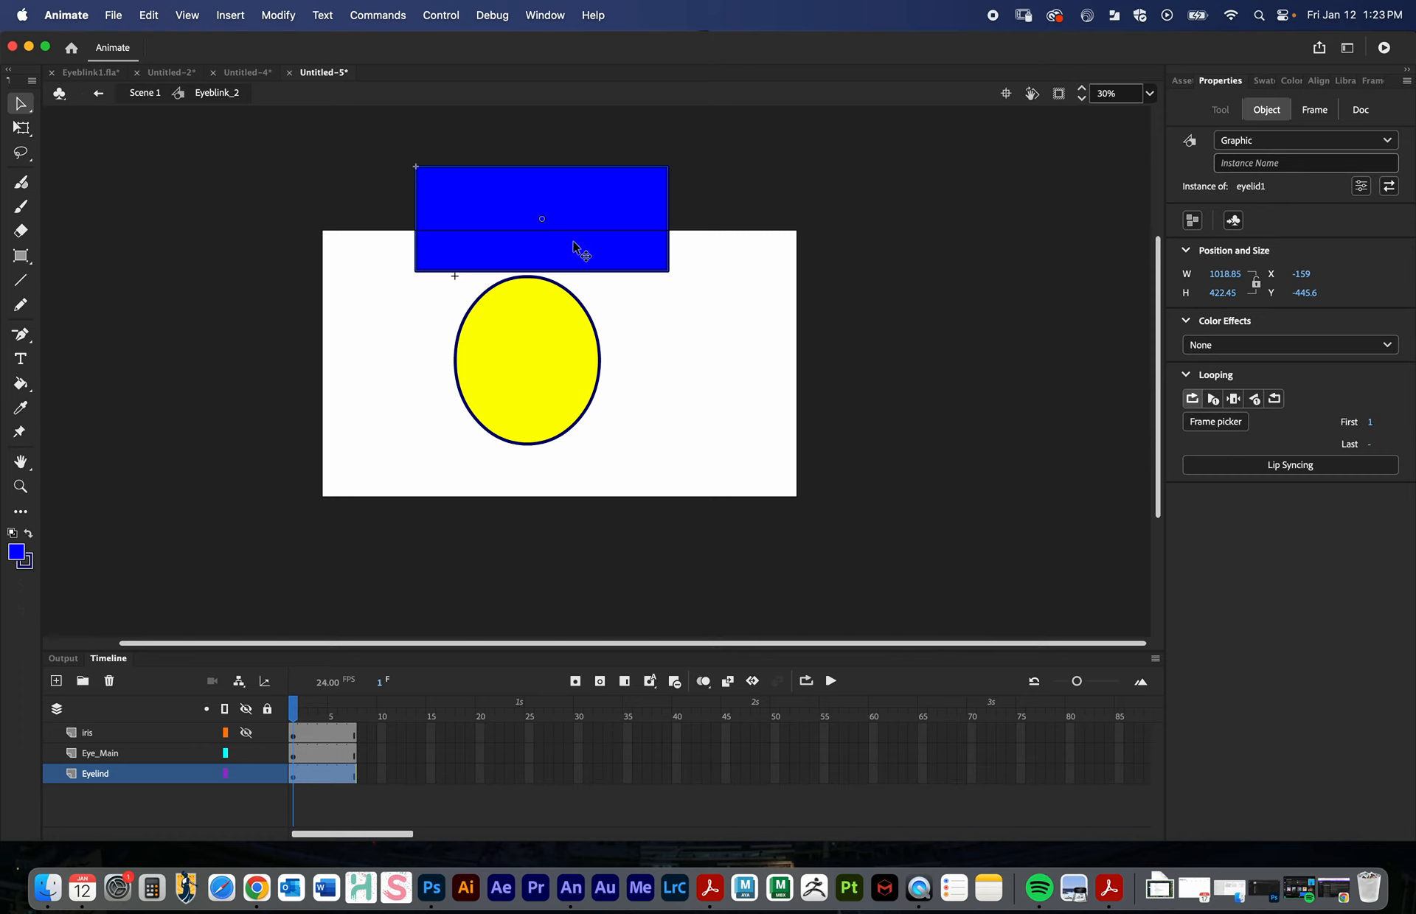
pyautogui.moveTo(579, 256)
pyautogui.mouseDown()
pyautogui.moveTo(588, 427)
pyautogui.moveTo(587, 259)
pyautogui.mouseUp()
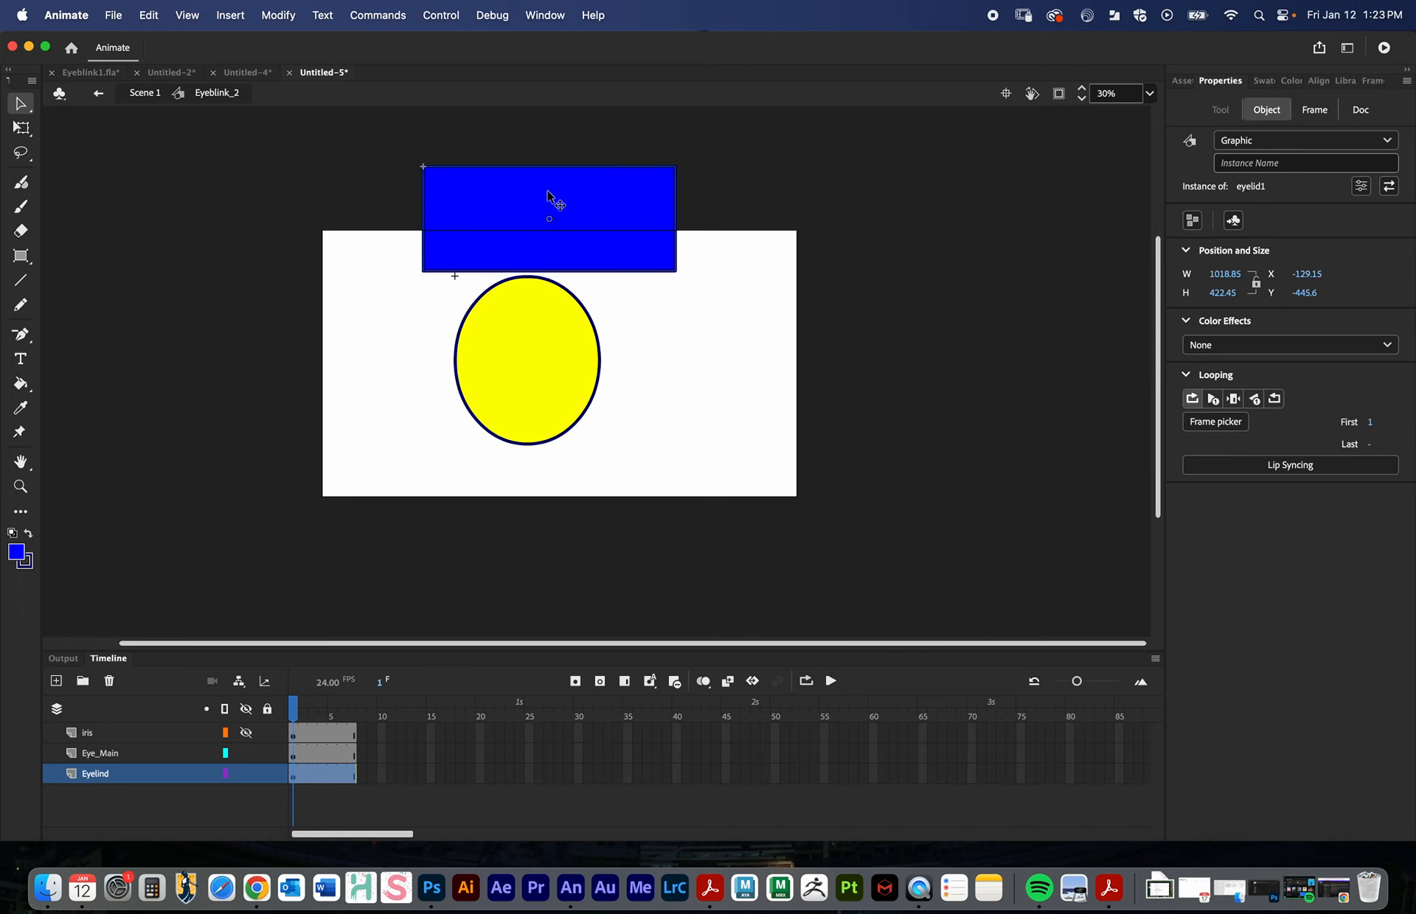
pyautogui.press('q')
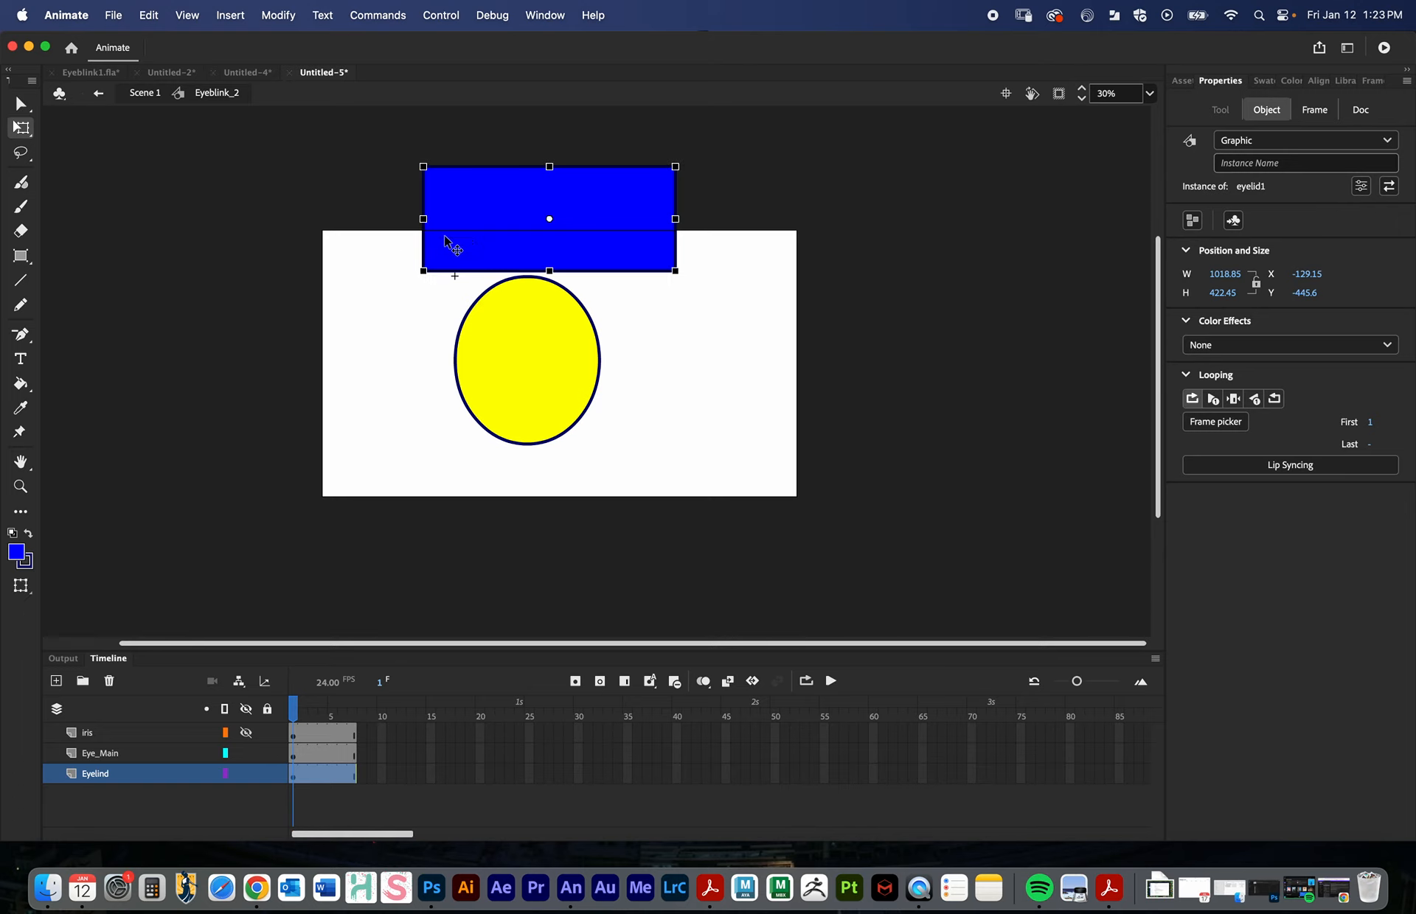
pyautogui.moveTo(550, 167); pyautogui.dragTo(549, 126)
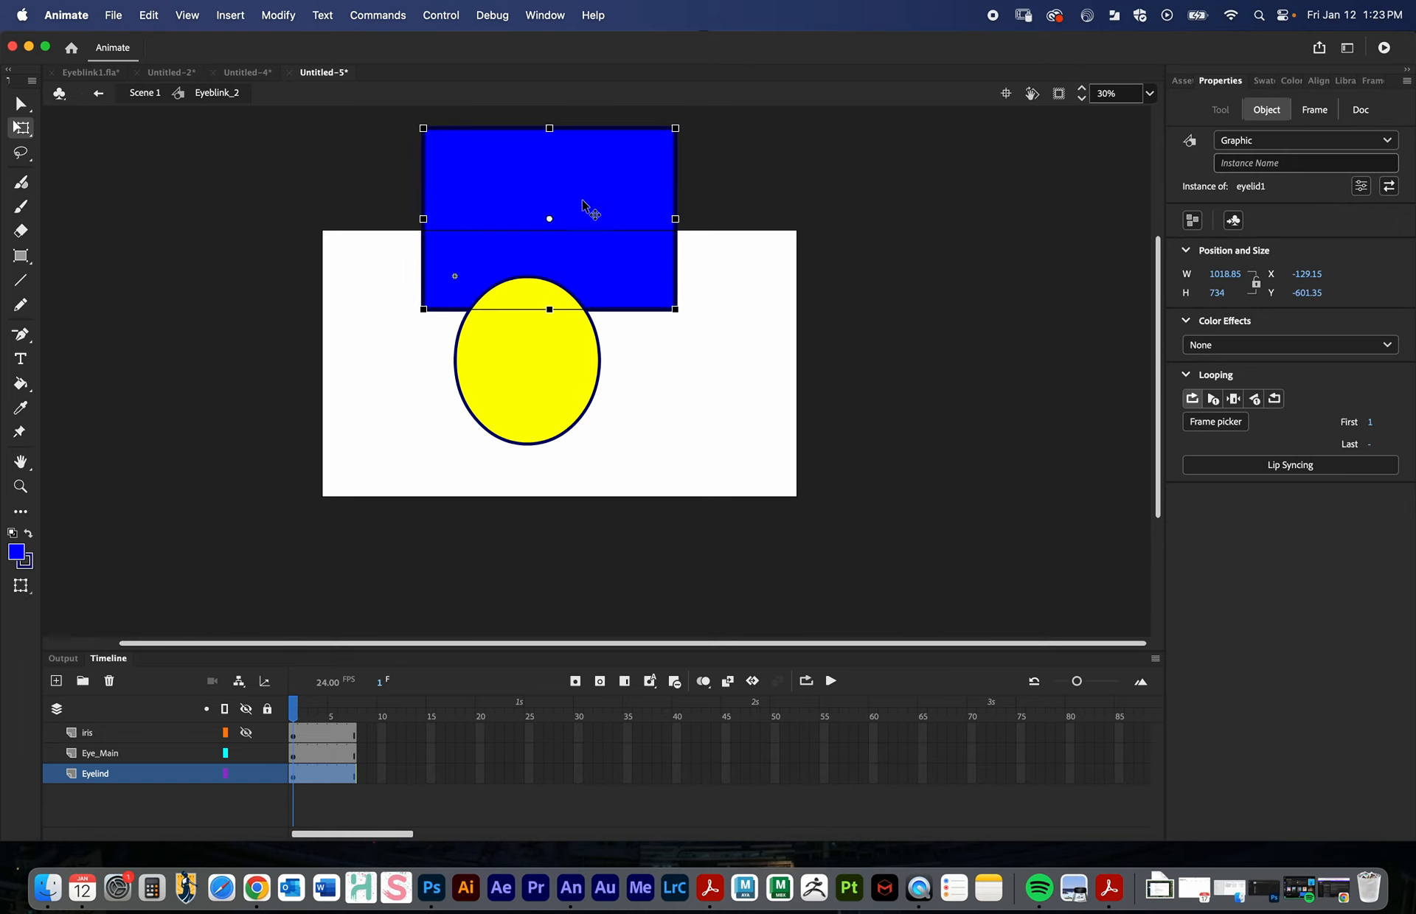
pyautogui.moveTo(612, 269); pyautogui.dragTo(590, 225)
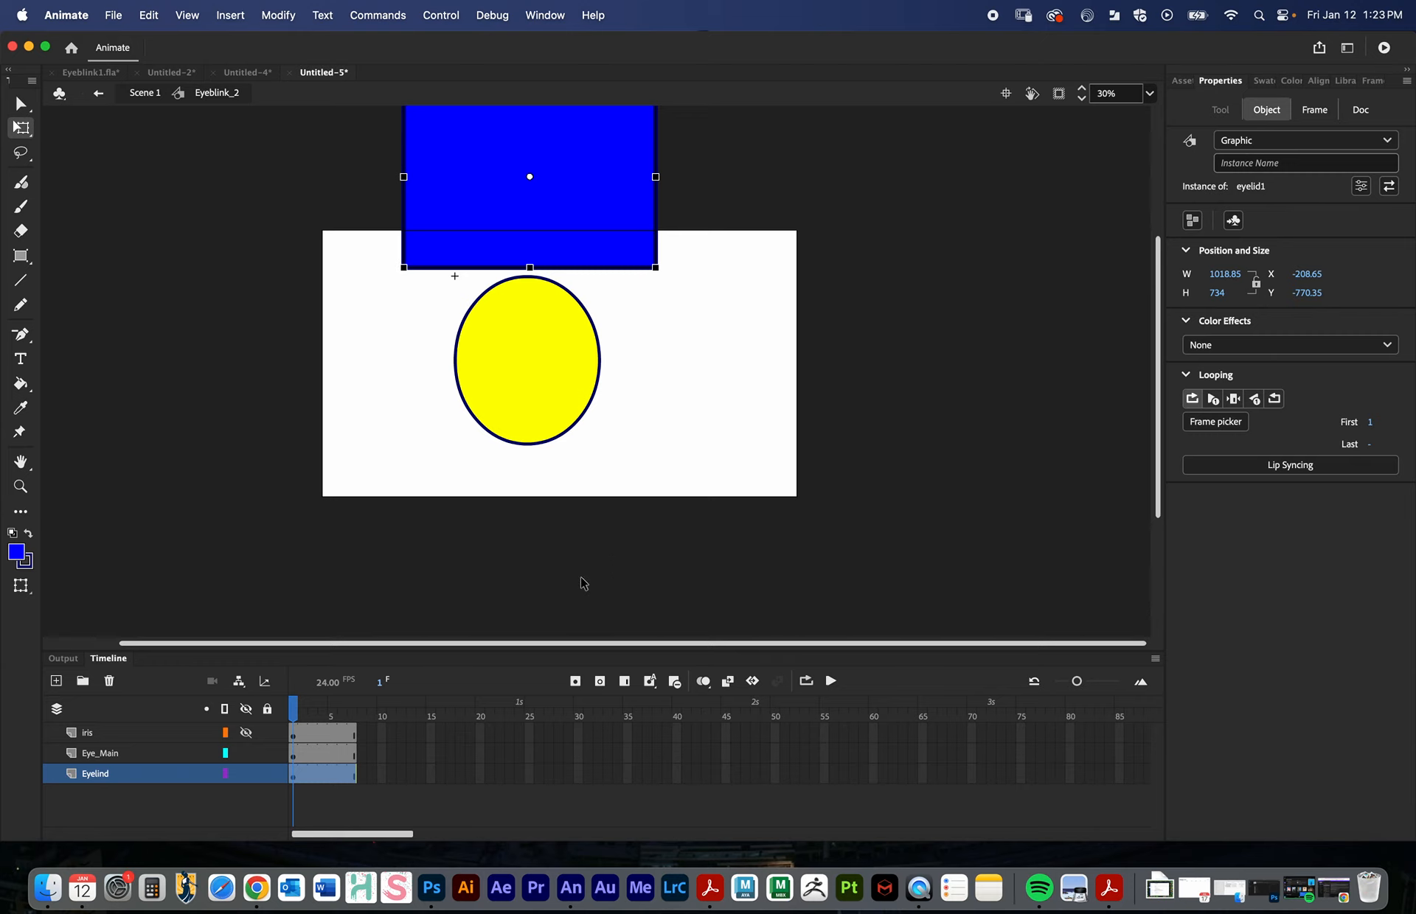
pyautogui.press('v')
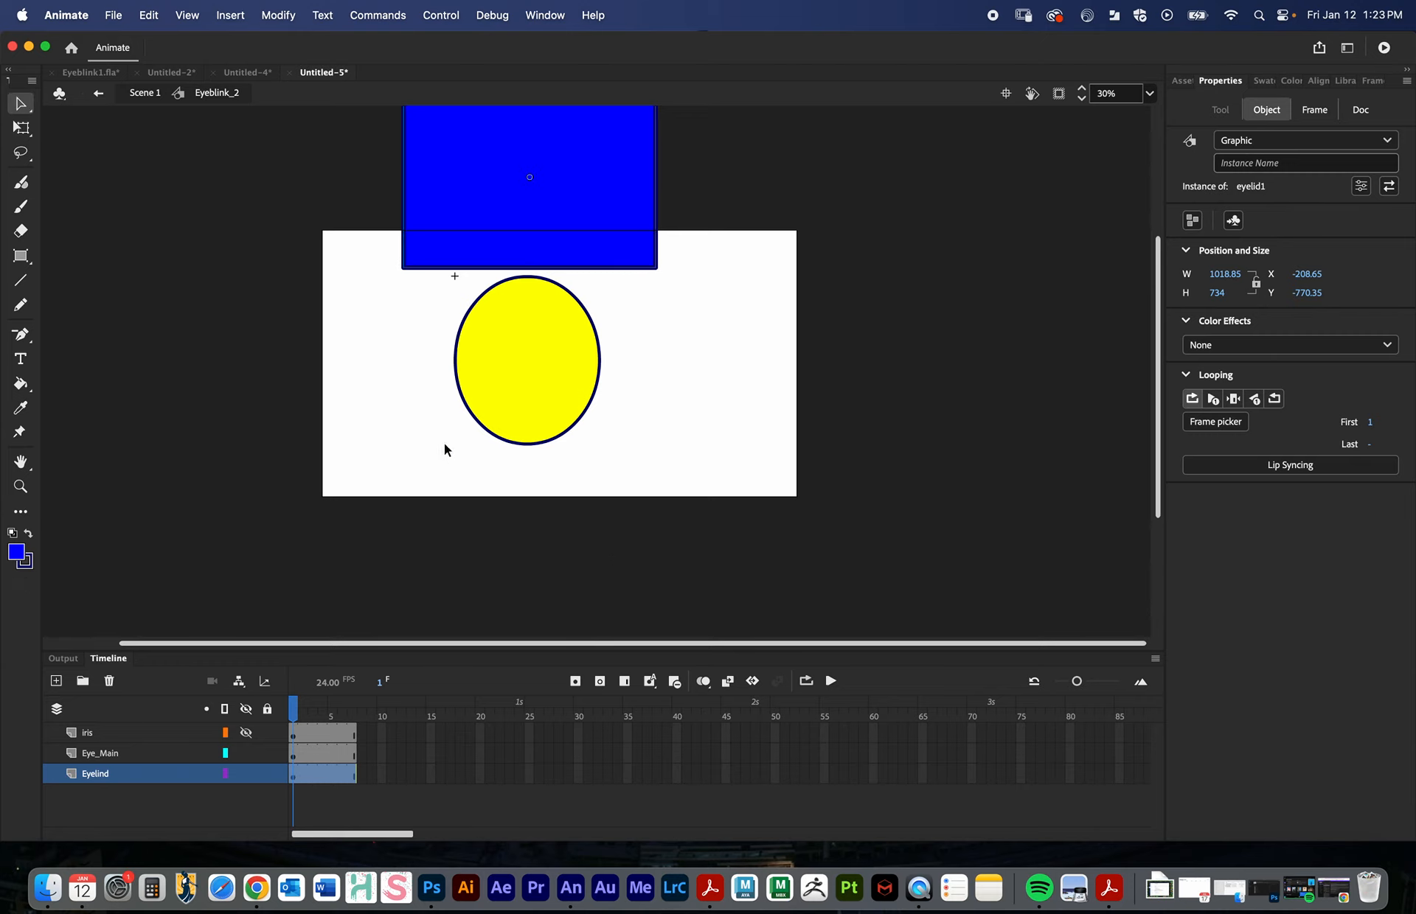
# - Insert a keyframe at frame 2 of Eyelind and lower the eyelid over the oval's top edge, to about X -172, Y -628
pyautogui.click(302, 709)
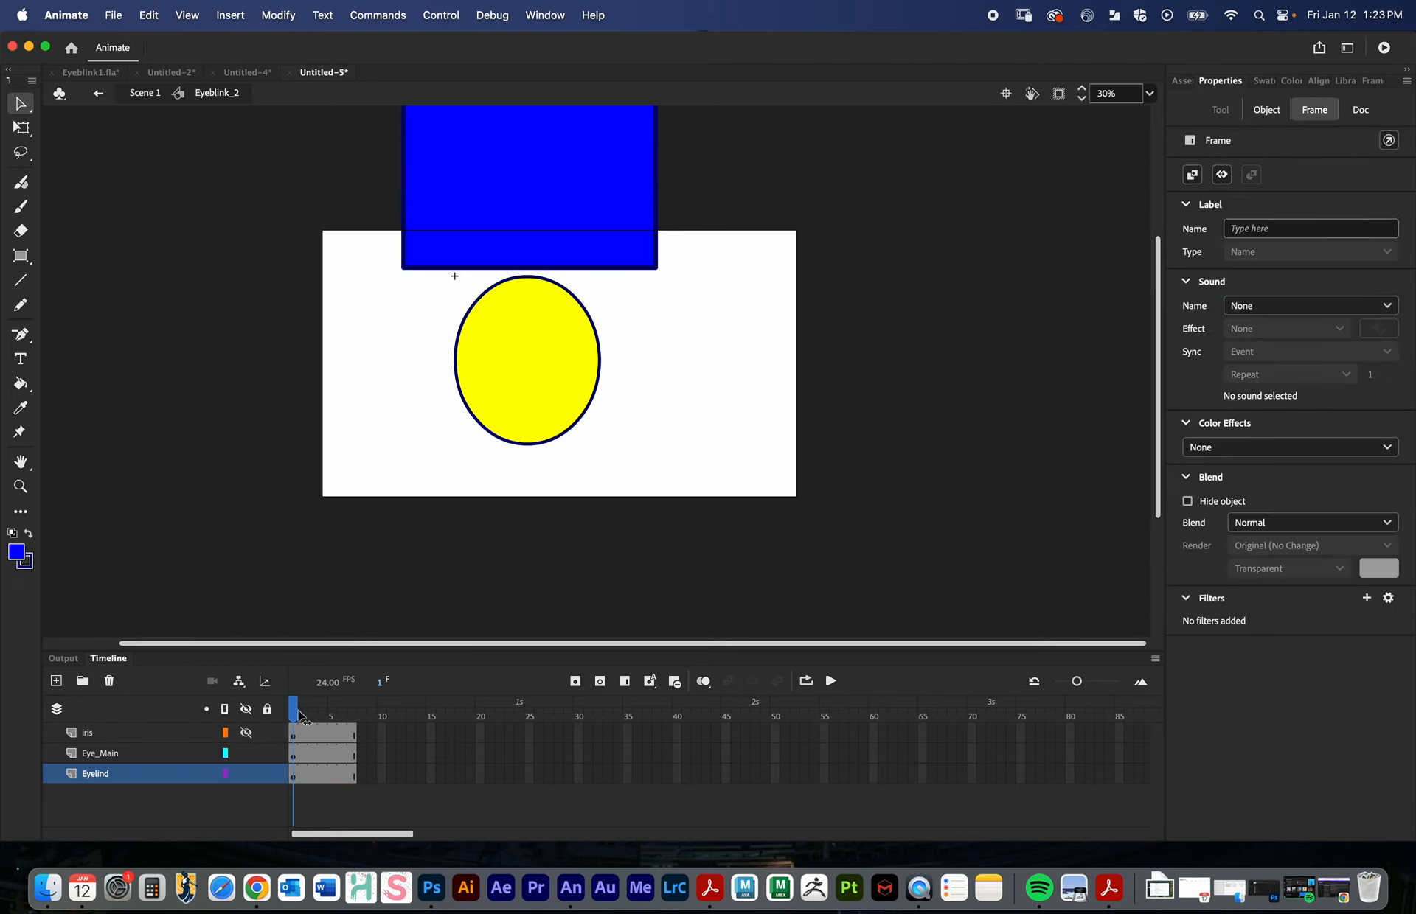
pyautogui.click(303, 780)
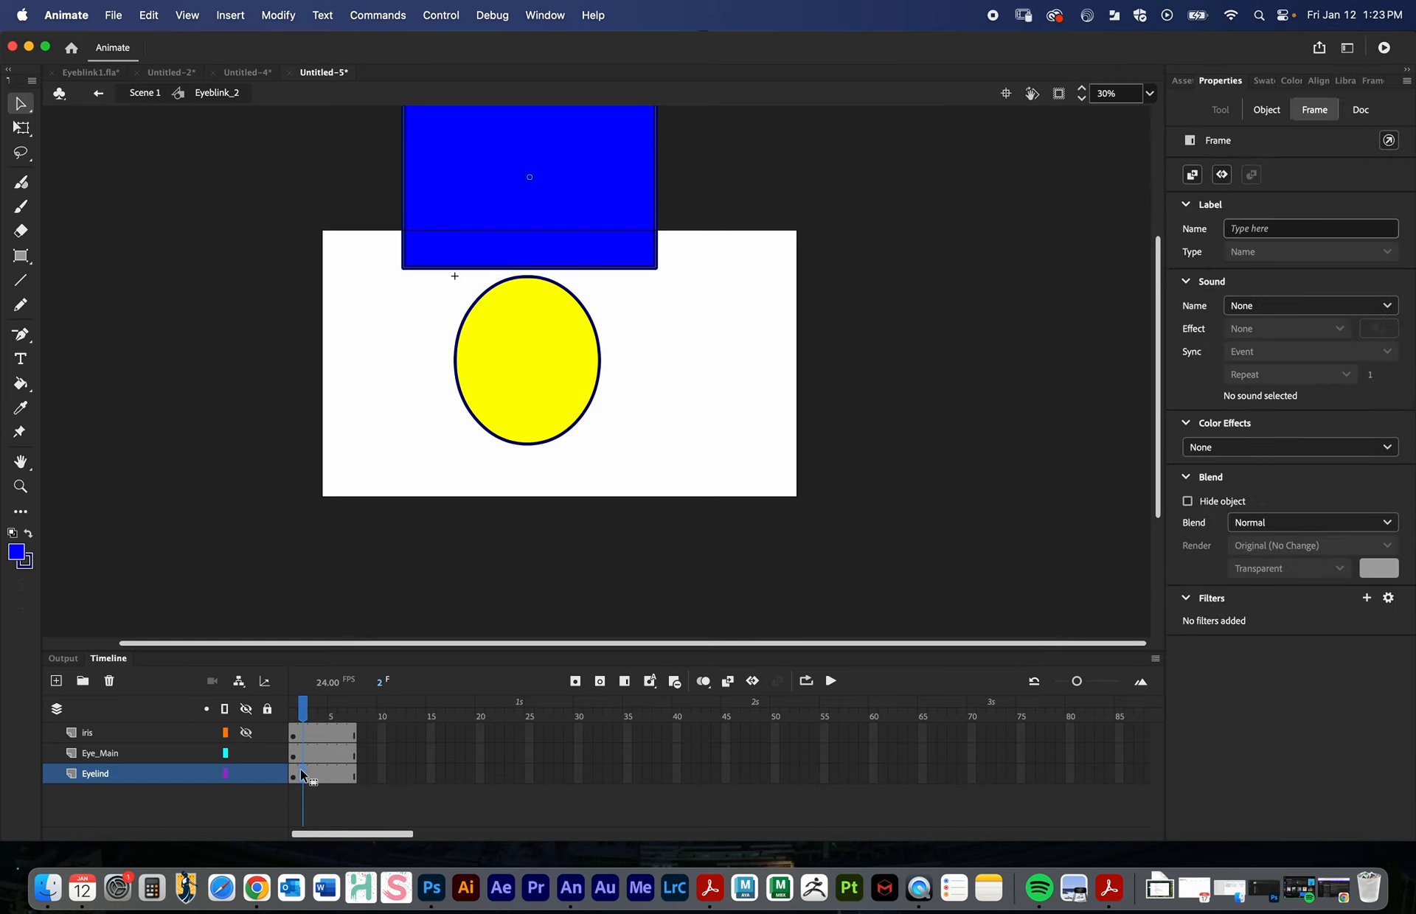
pyautogui.click(570, 681)
pyautogui.moveTo(601, 246); pyautogui.dragTo(610, 288)
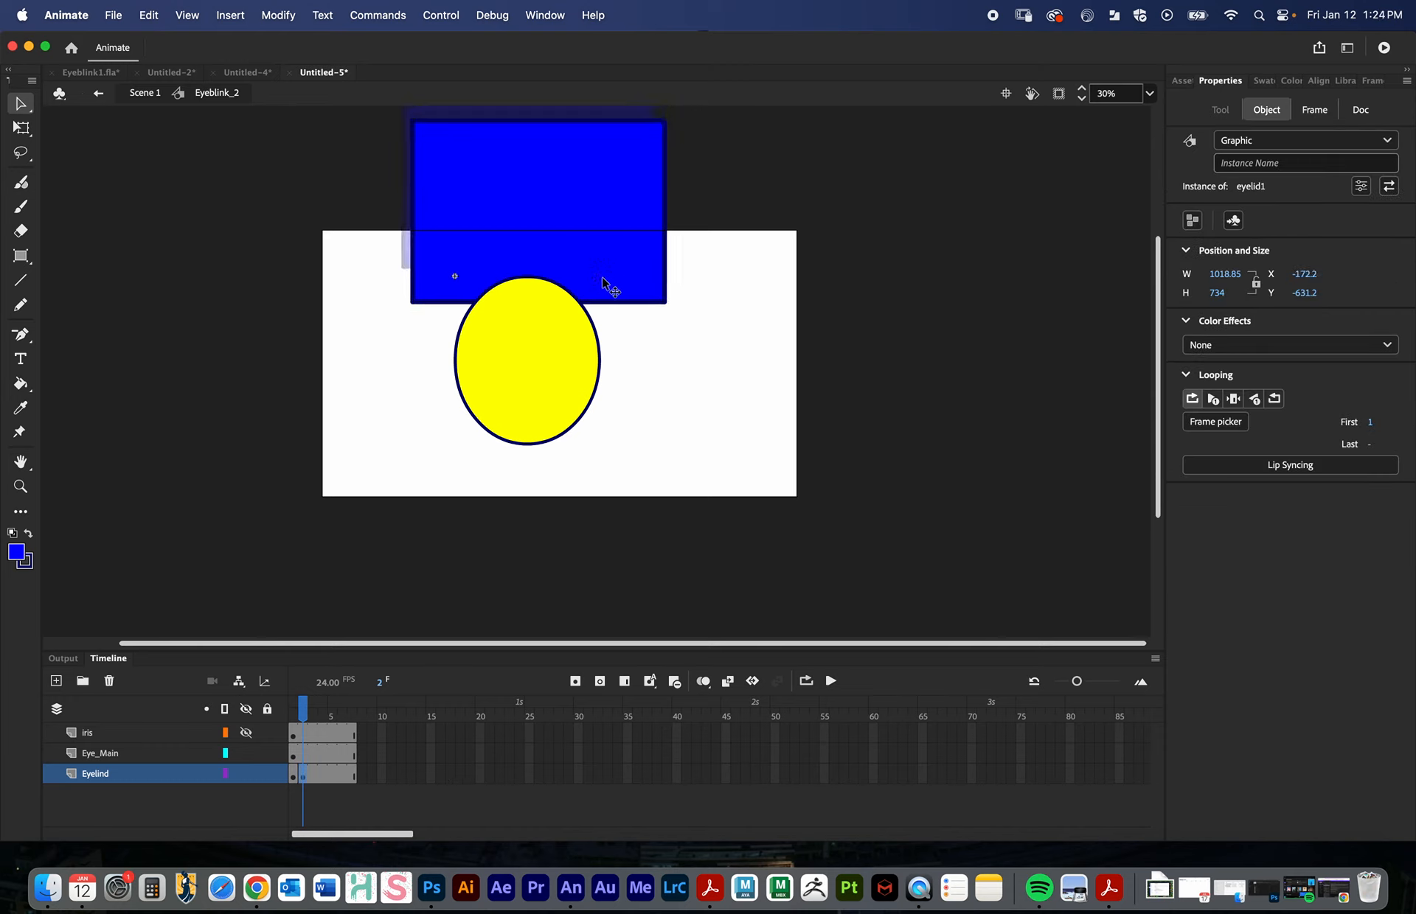
# - Add keyframes at frames 3 and 4 of Eyelind, lowering the eyelid straight down at each until it reaches about the oval's middle
pyautogui.click(312, 776)
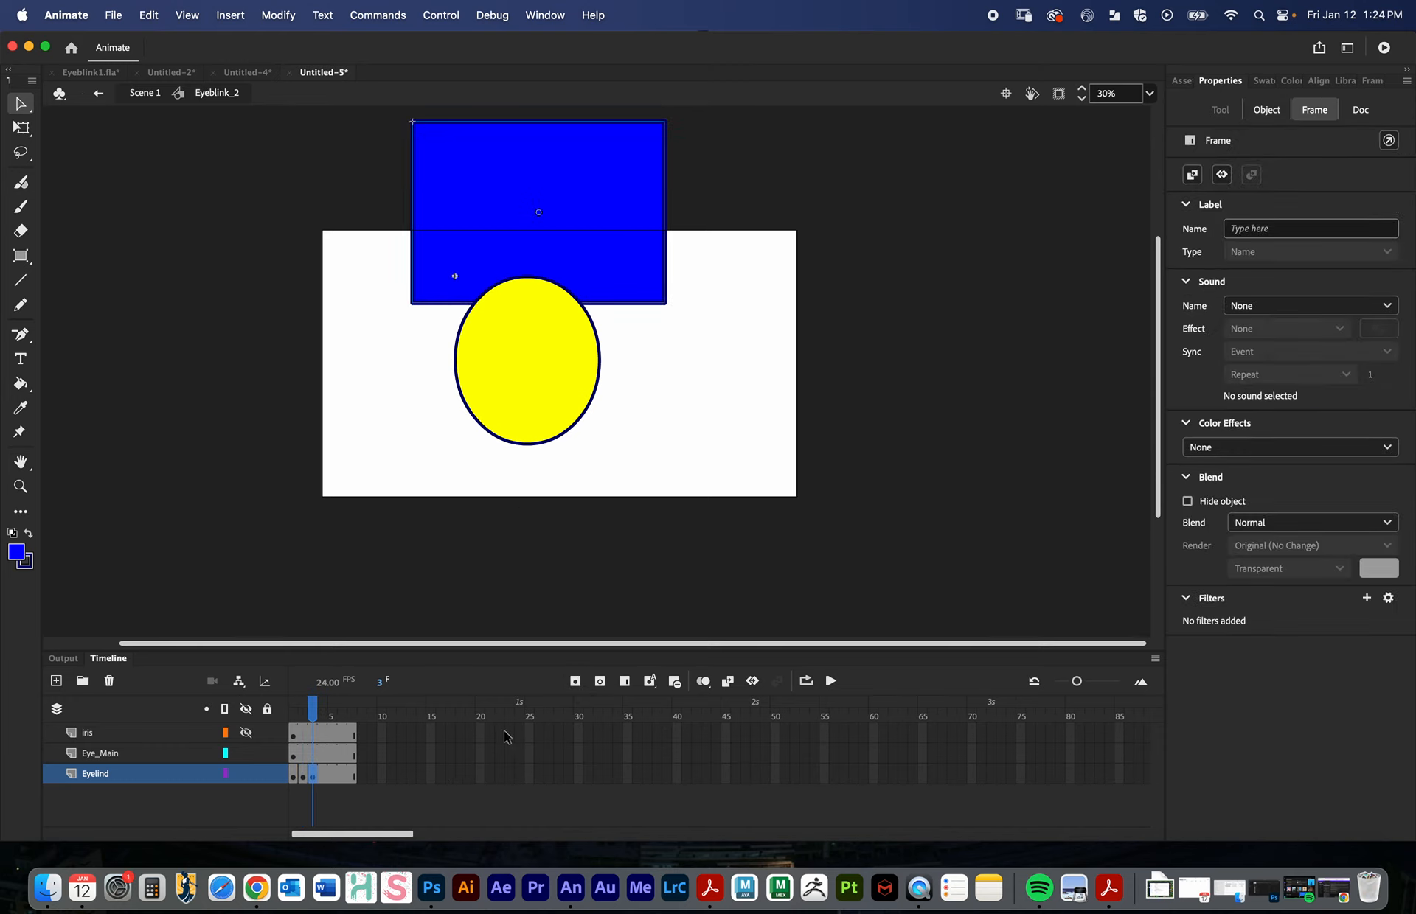
pyautogui.moveTo(596, 289); pyautogui.dragTo(613, 310)
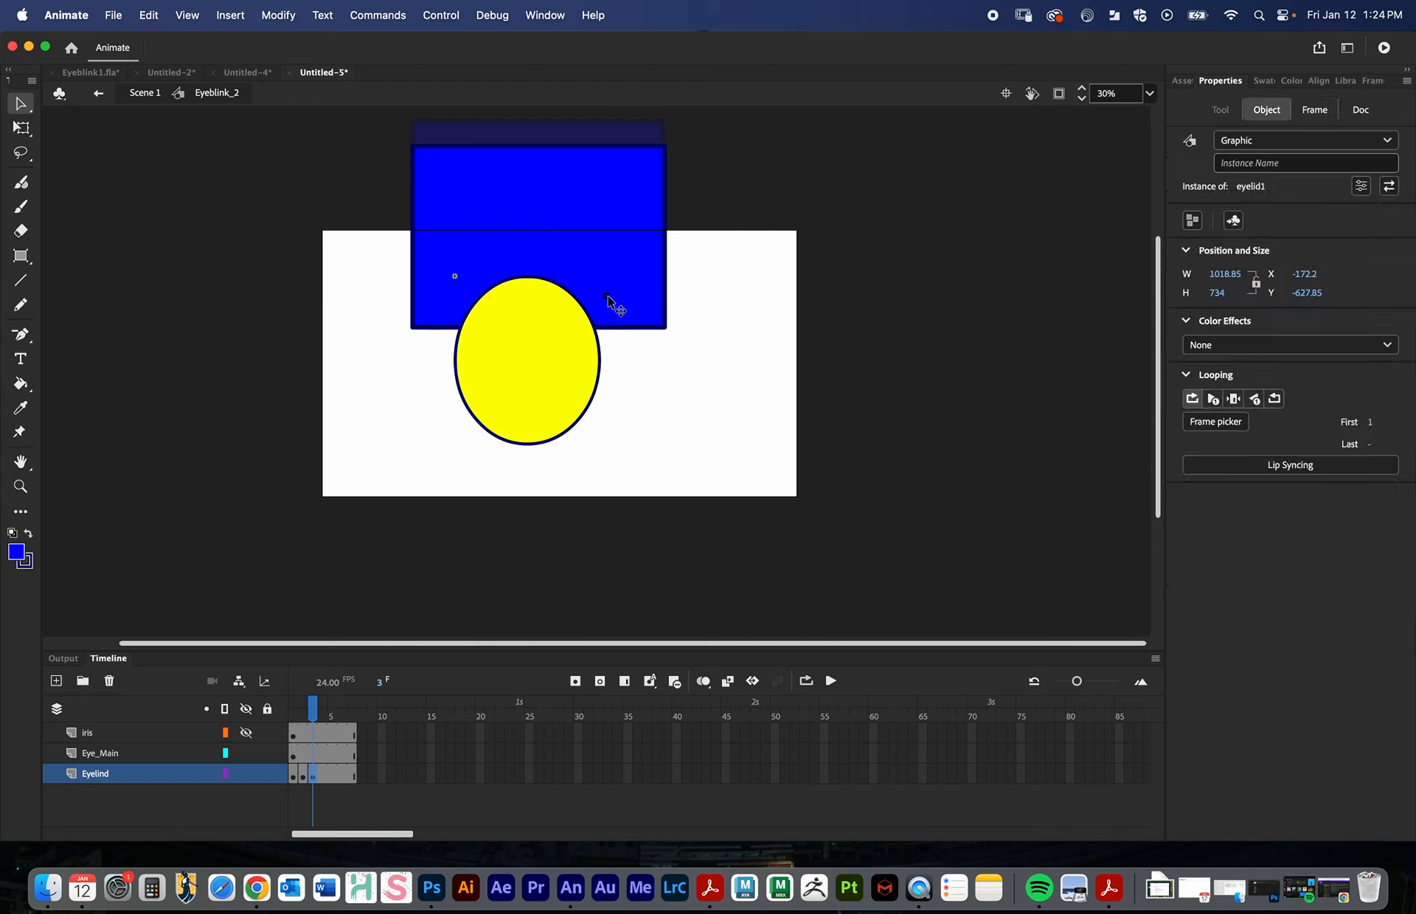
pyautogui.click(323, 777)
pyautogui.moveTo(616, 296); pyautogui.dragTo(618, 329)
# - Add keyframes at frames 5 and 6 of Eyelind, lowering the eyelid straight down at each, to about Y -124 at frame 6
pyautogui.click(332, 778)
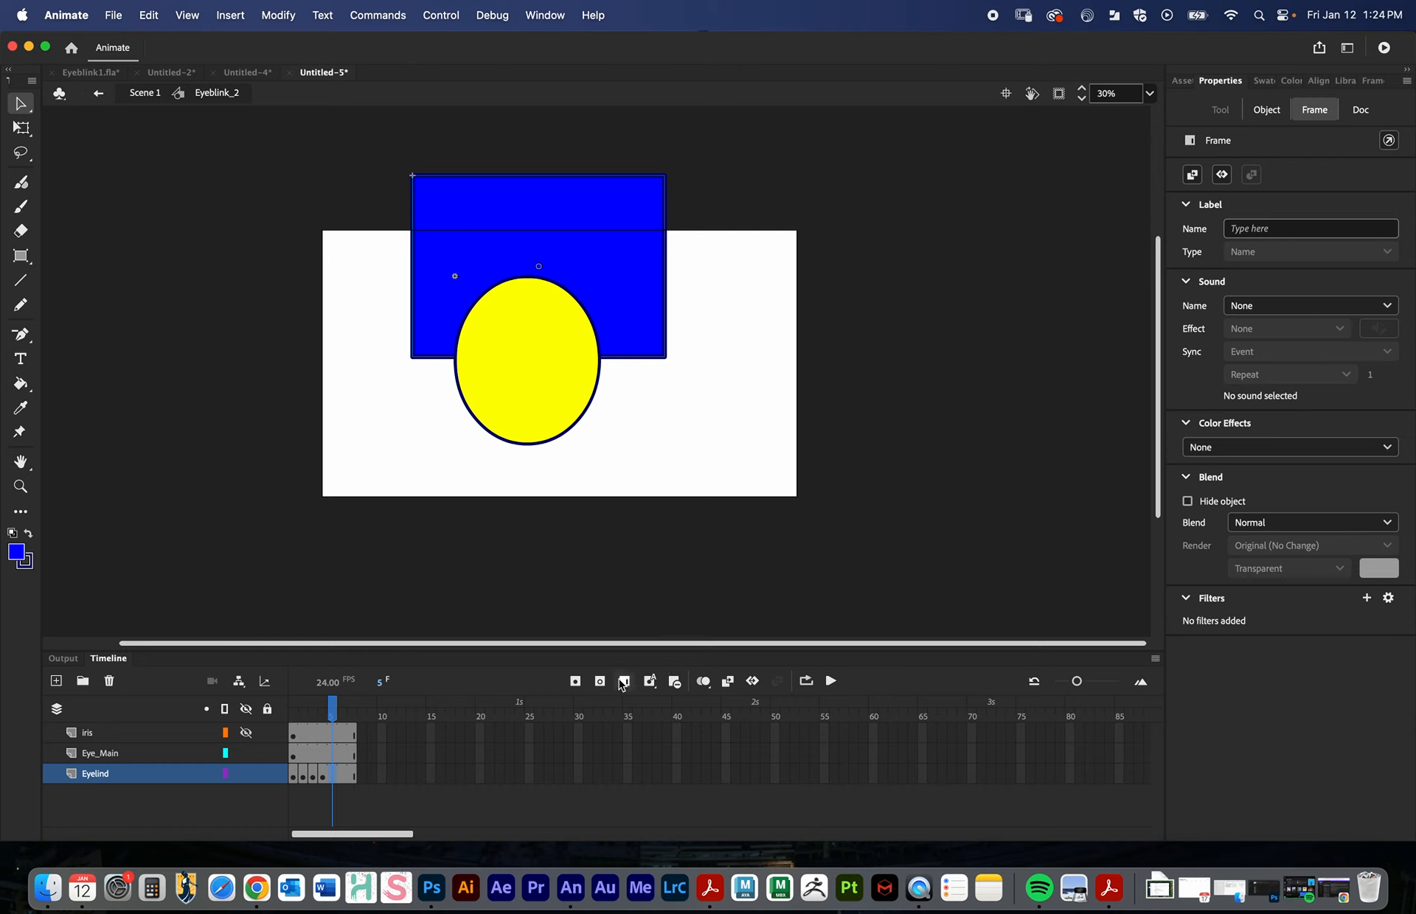
pyautogui.moveTo(628, 331); pyautogui.dragTo(638, 369)
pyautogui.click(342, 778)
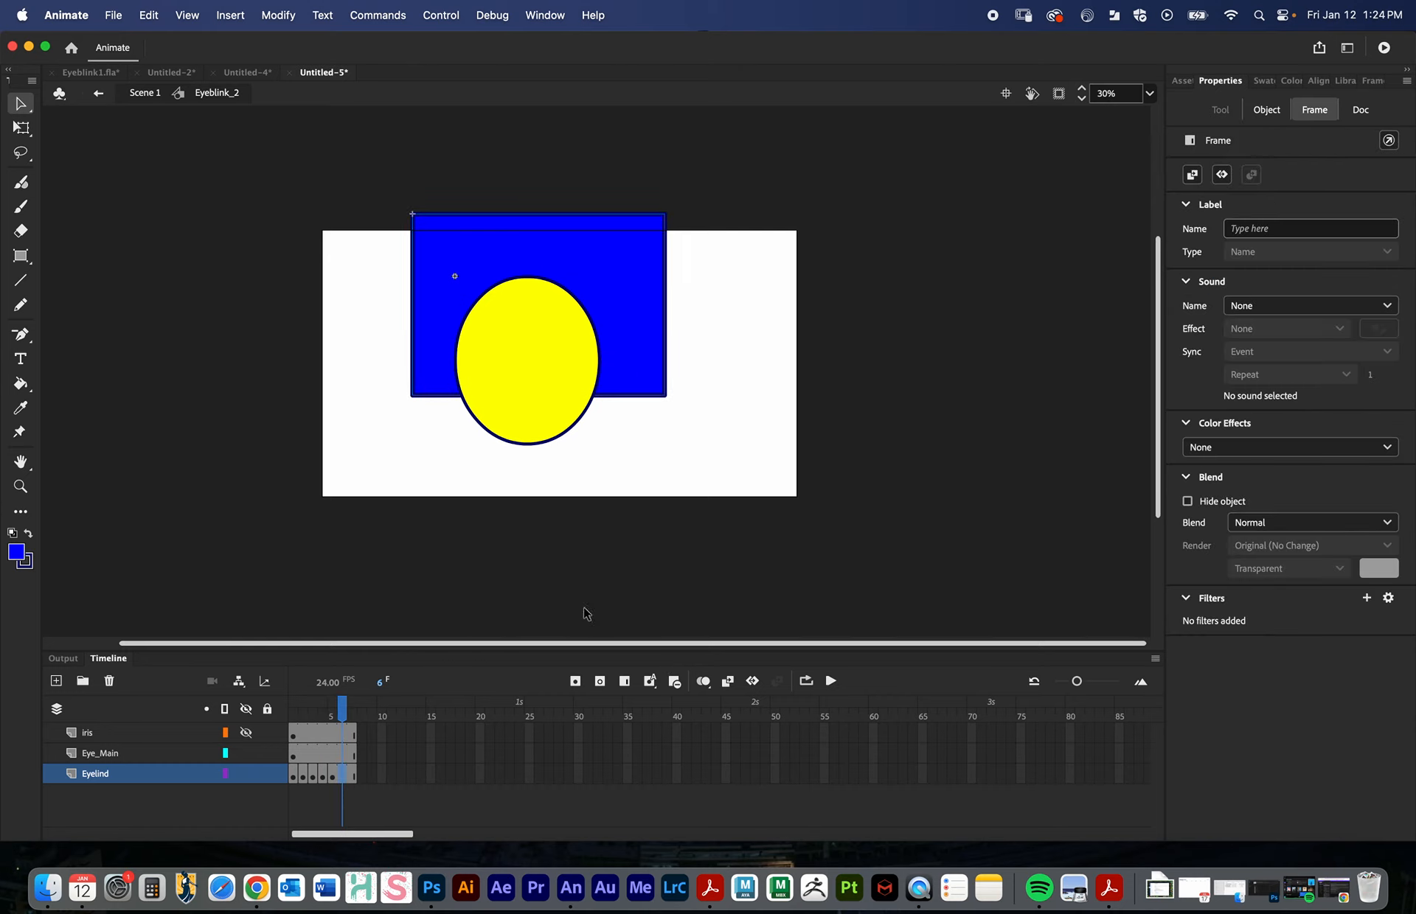
pyautogui.moveTo(624, 346); pyautogui.dragTo(623, 376)
# - Insert a keyframe at frame 7 of Eyelind, lower the eyelid farther over the oval, and scrub through the closing motion
pyautogui.press('.')
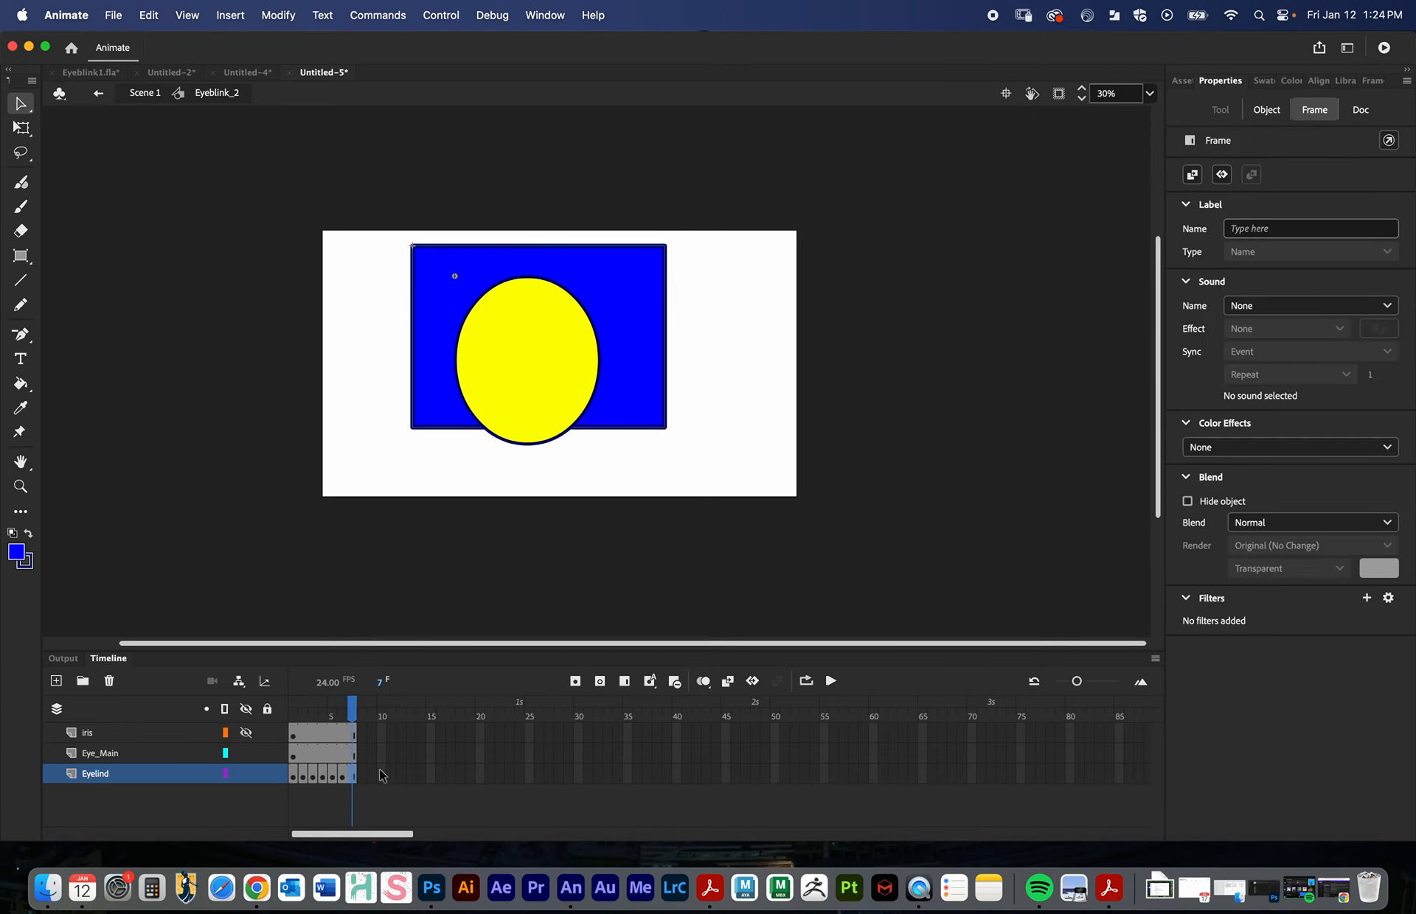
pyautogui.click(635, 385)
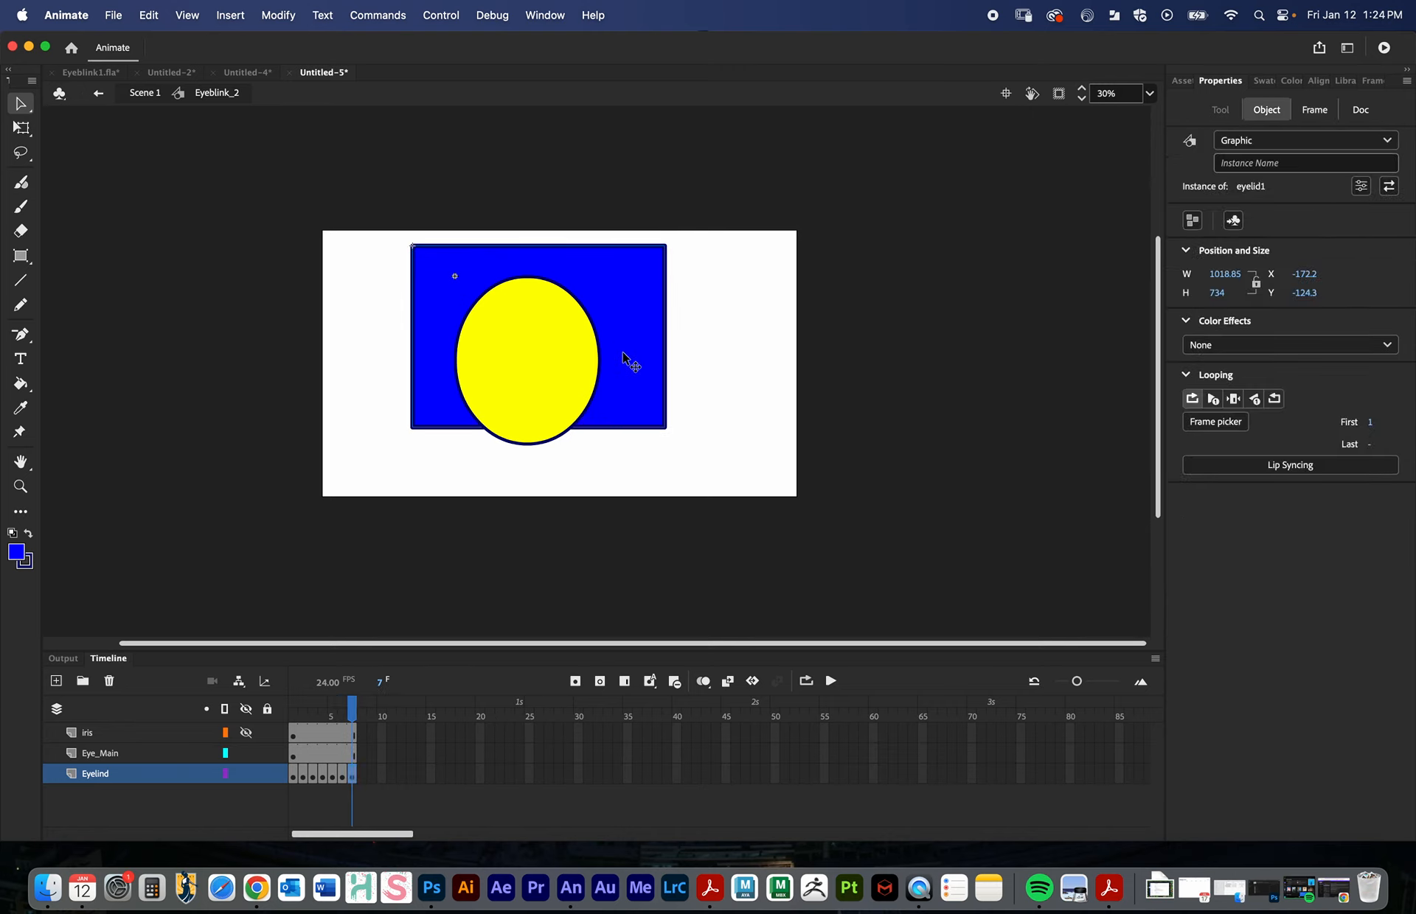
pyautogui.moveTo(632, 362); pyautogui.dragTo(625, 376)
pyautogui.moveTo(351, 713); pyautogui.dragTo(190, 757)
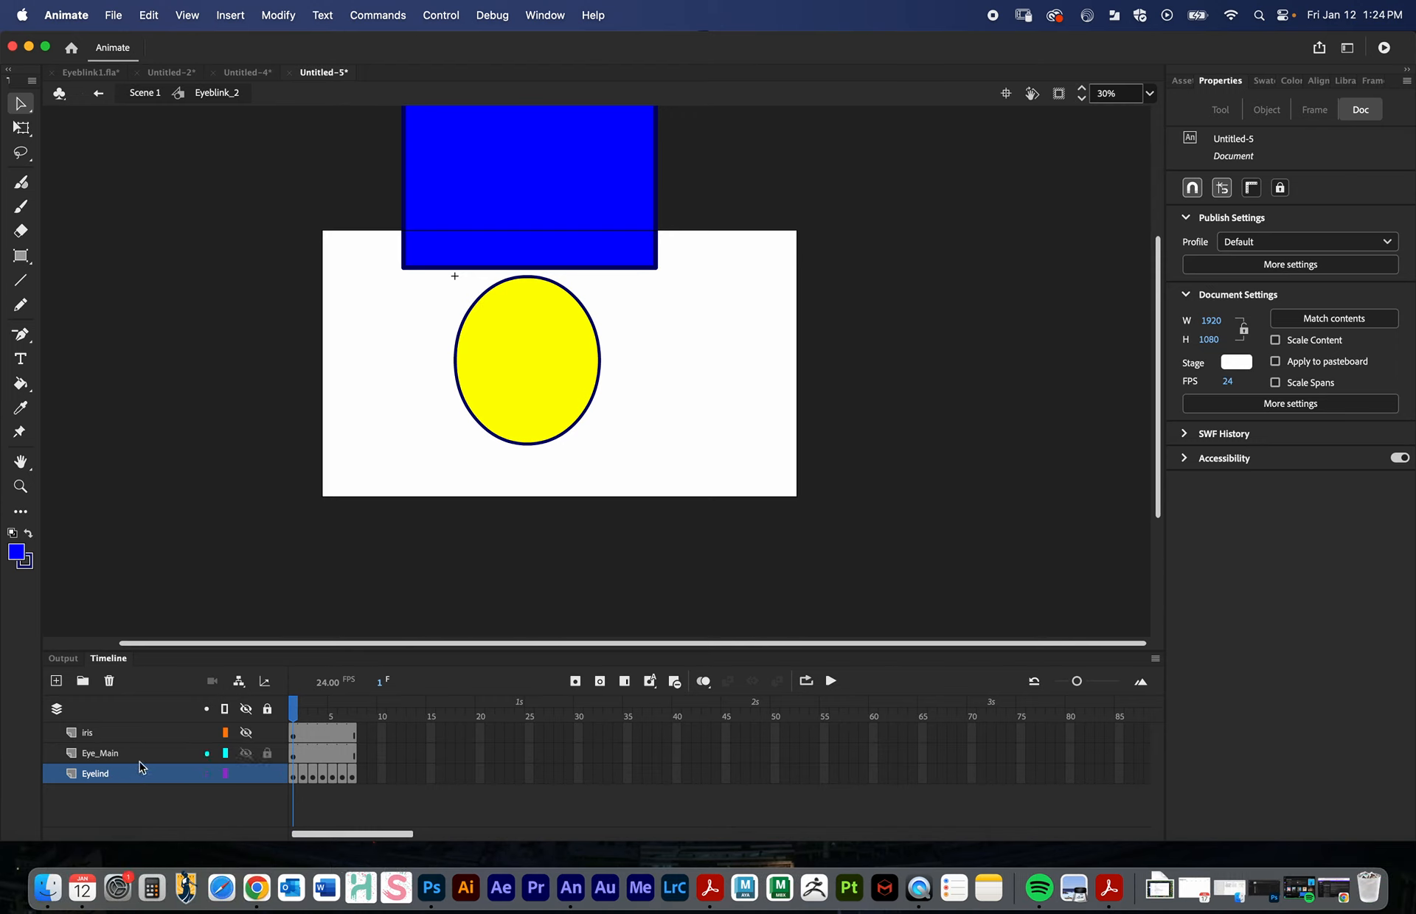
pyautogui.moveTo(297, 714); pyautogui.dragTo(266, 722)
# - Show the iris layer, turn Eye_Main into a mask for the Eyelind layer, and scrub through the masked blink
pyautogui.click(244, 734)
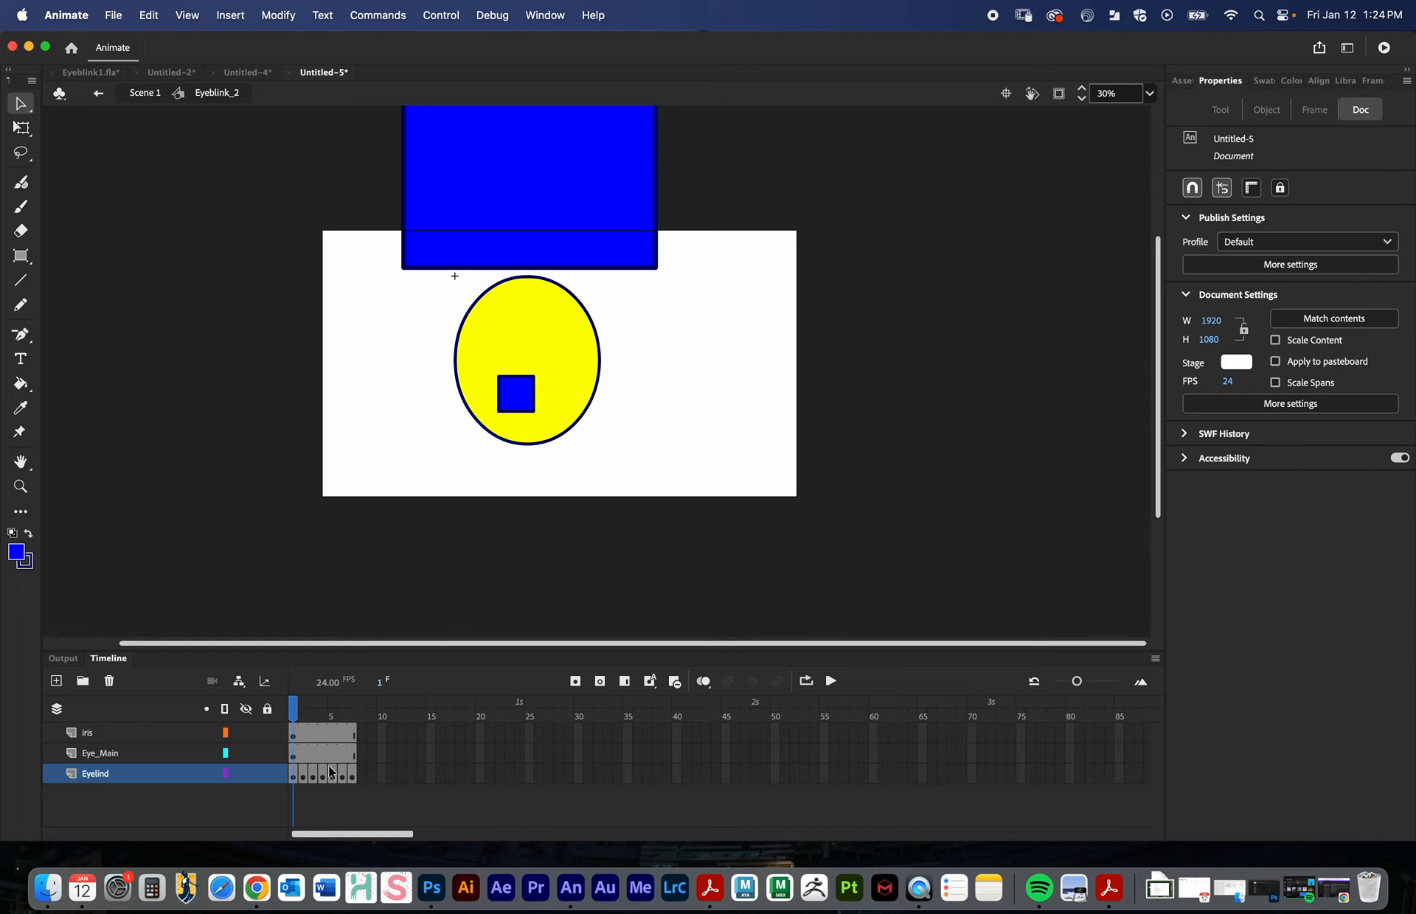
pyautogui.moveTo(246, 780)
pyautogui.click(87, 755)
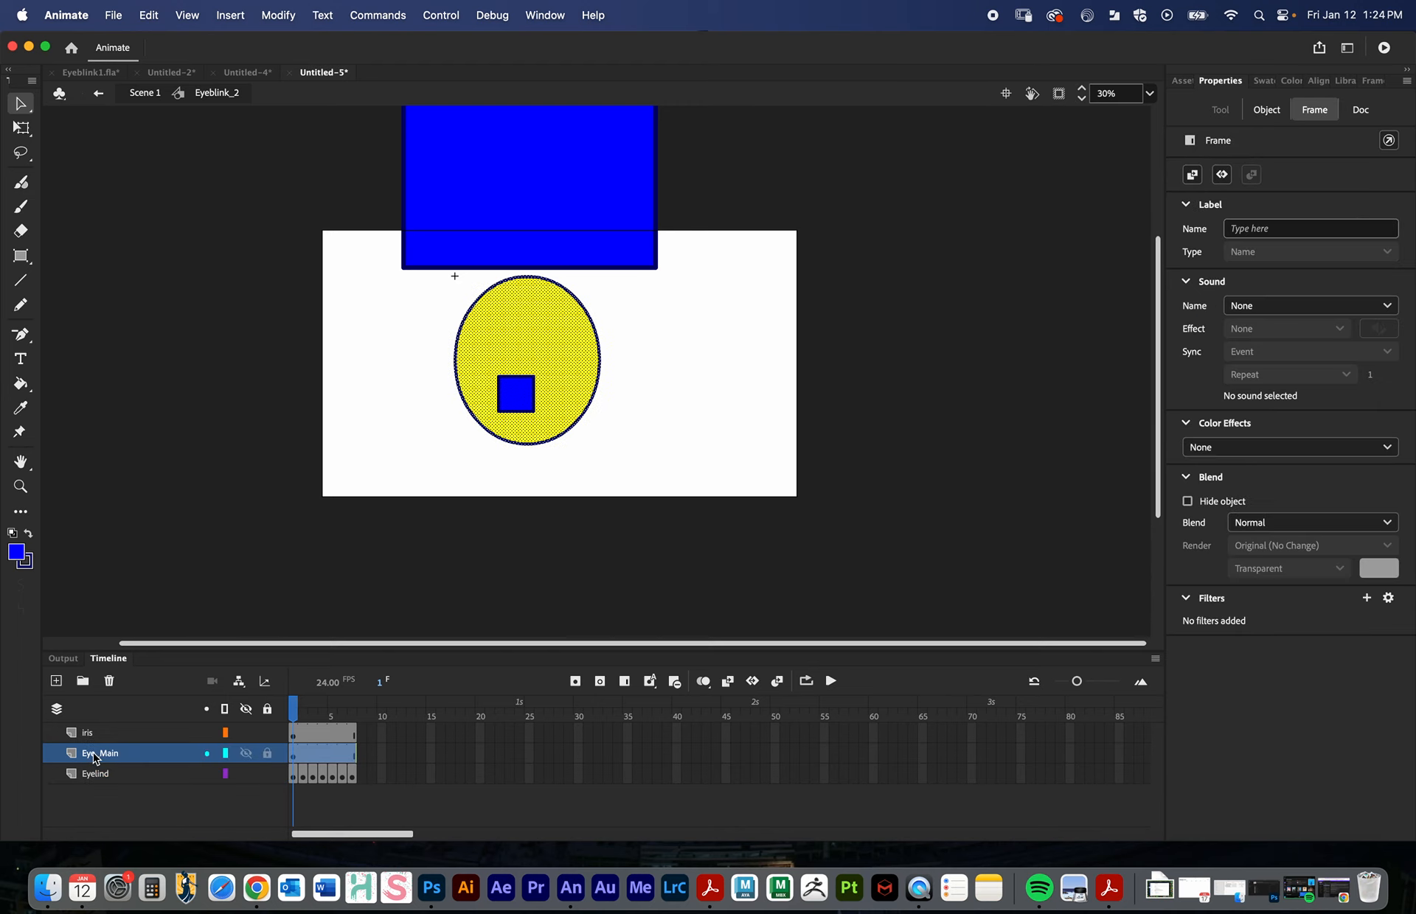
pyautogui.rightClick(107, 757)
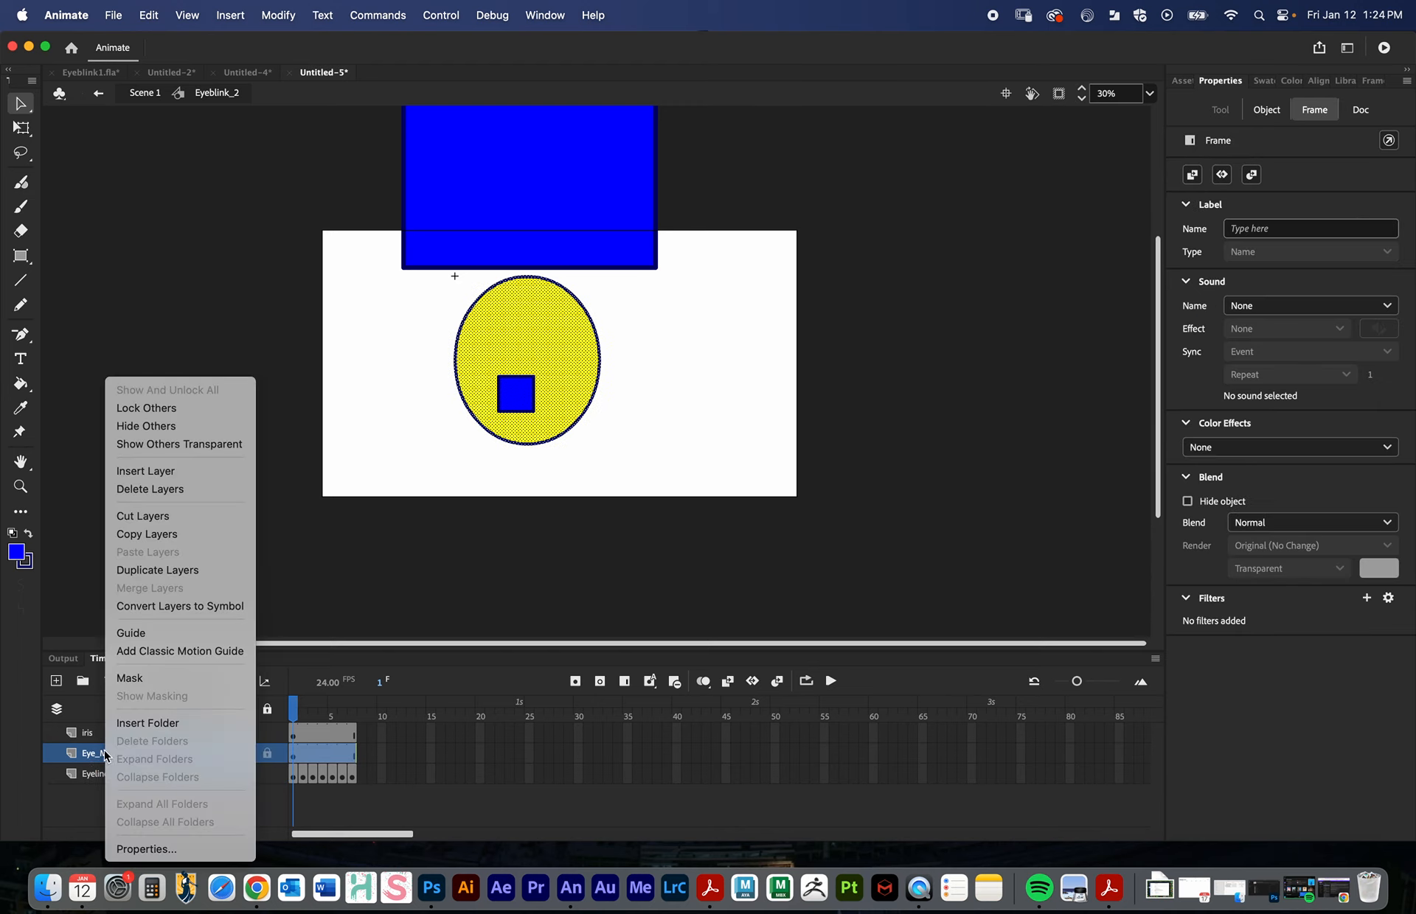
pyautogui.click(140, 678)
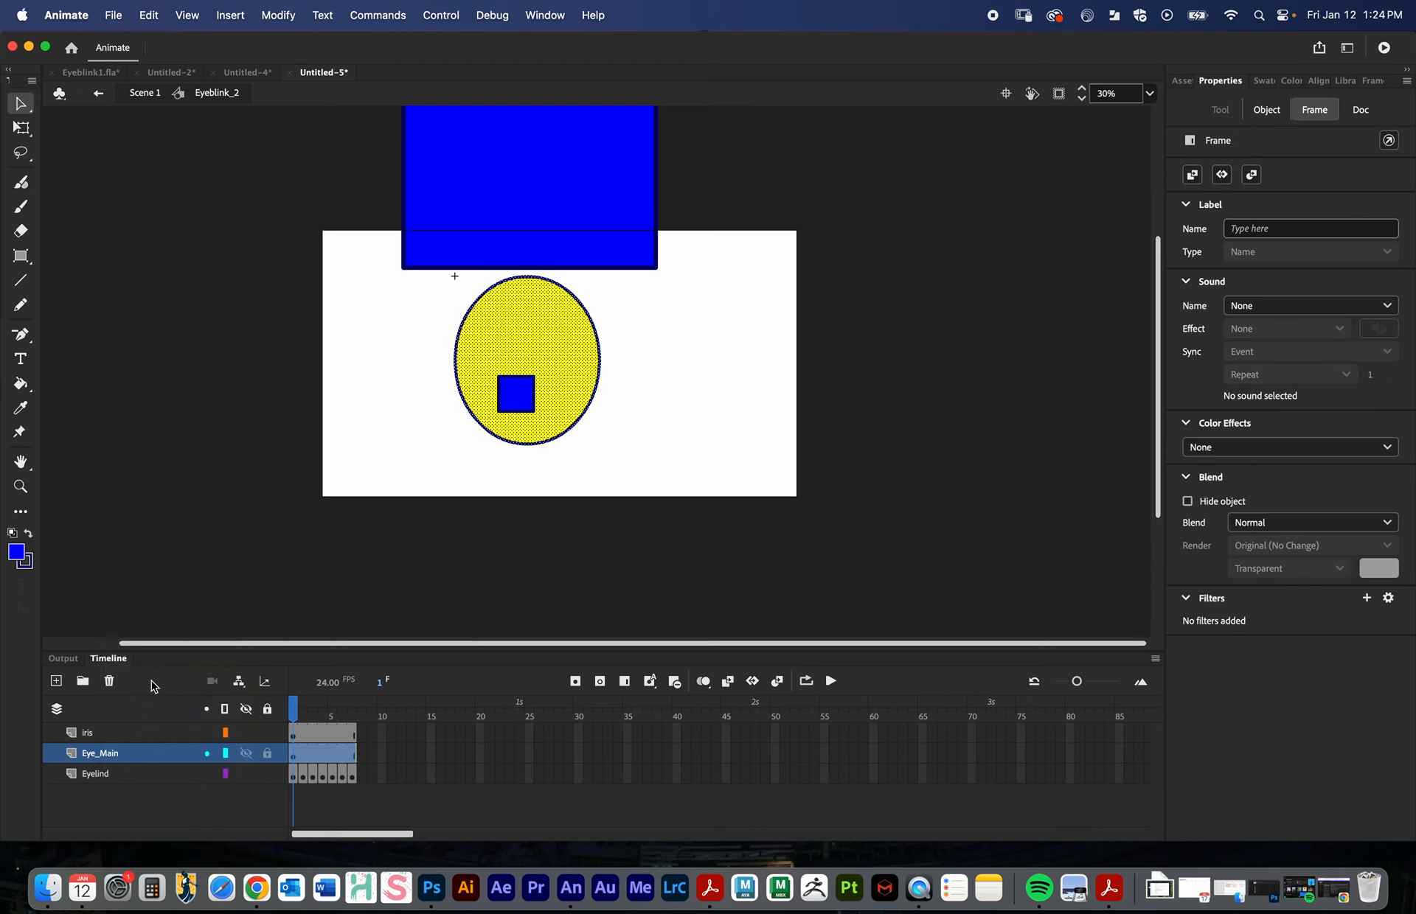
pyautogui.moveTo(293, 715)
pyautogui.mouseDown()
pyautogui.moveTo(356, 716)
pyautogui.moveTo(292, 727)
pyautogui.mouseUp()
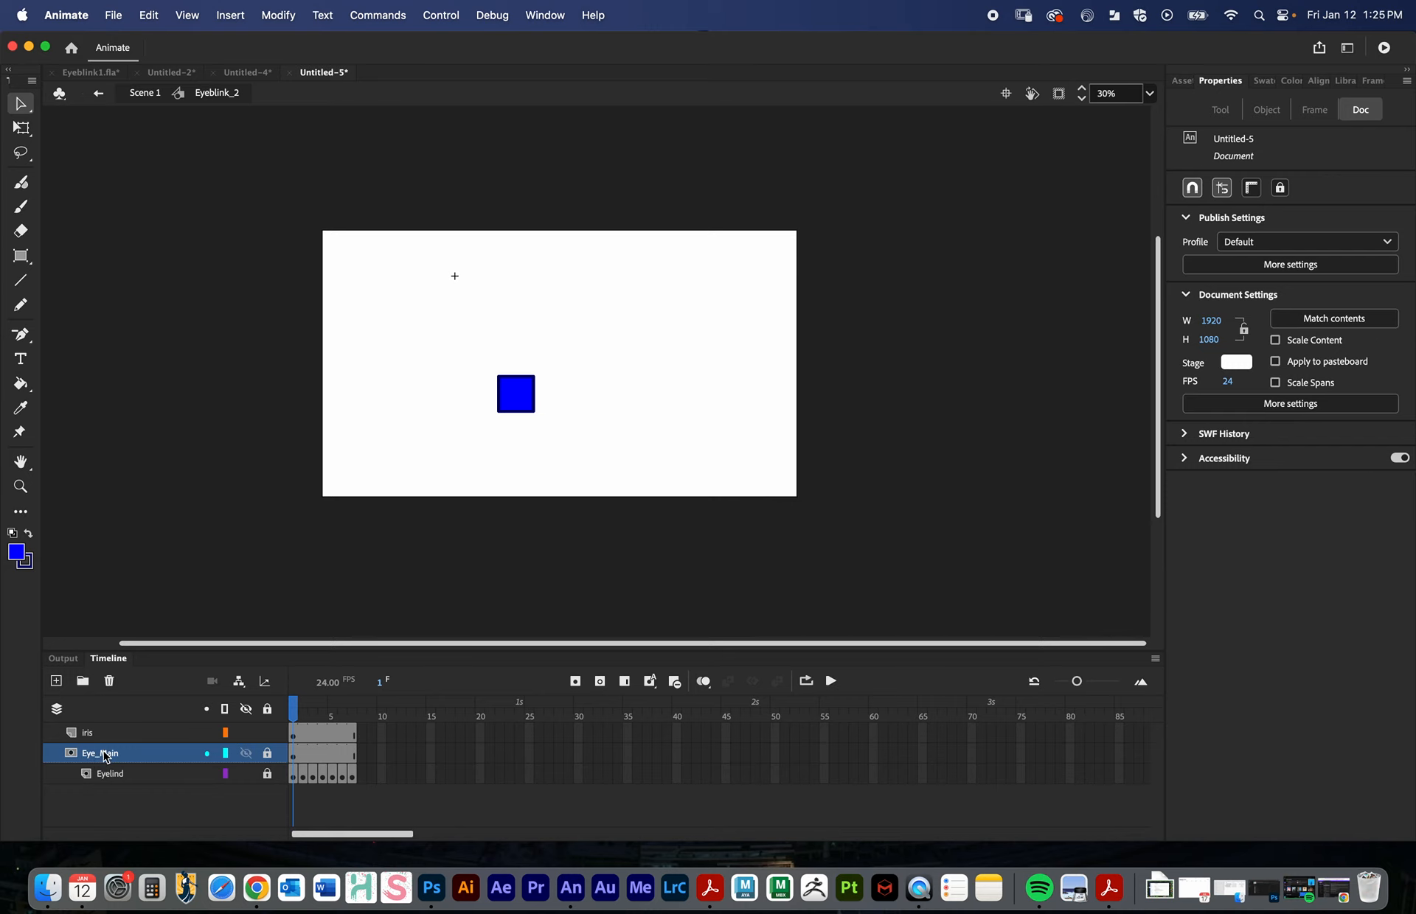
# - Duplicate the Eye_Main mask layer
pyautogui.rightClick(106, 756)
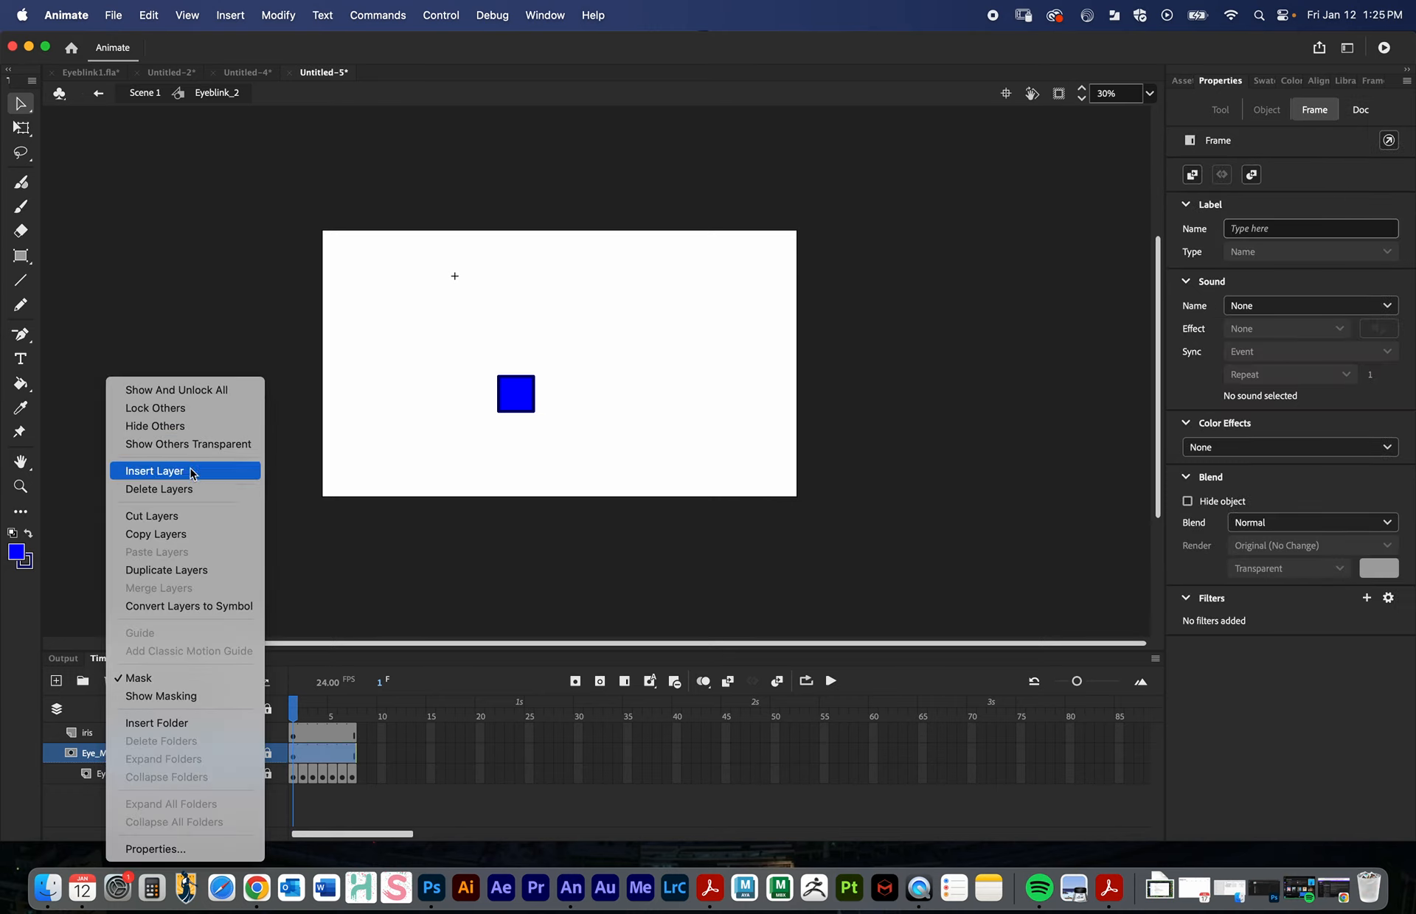
pyautogui.click(78, 814)
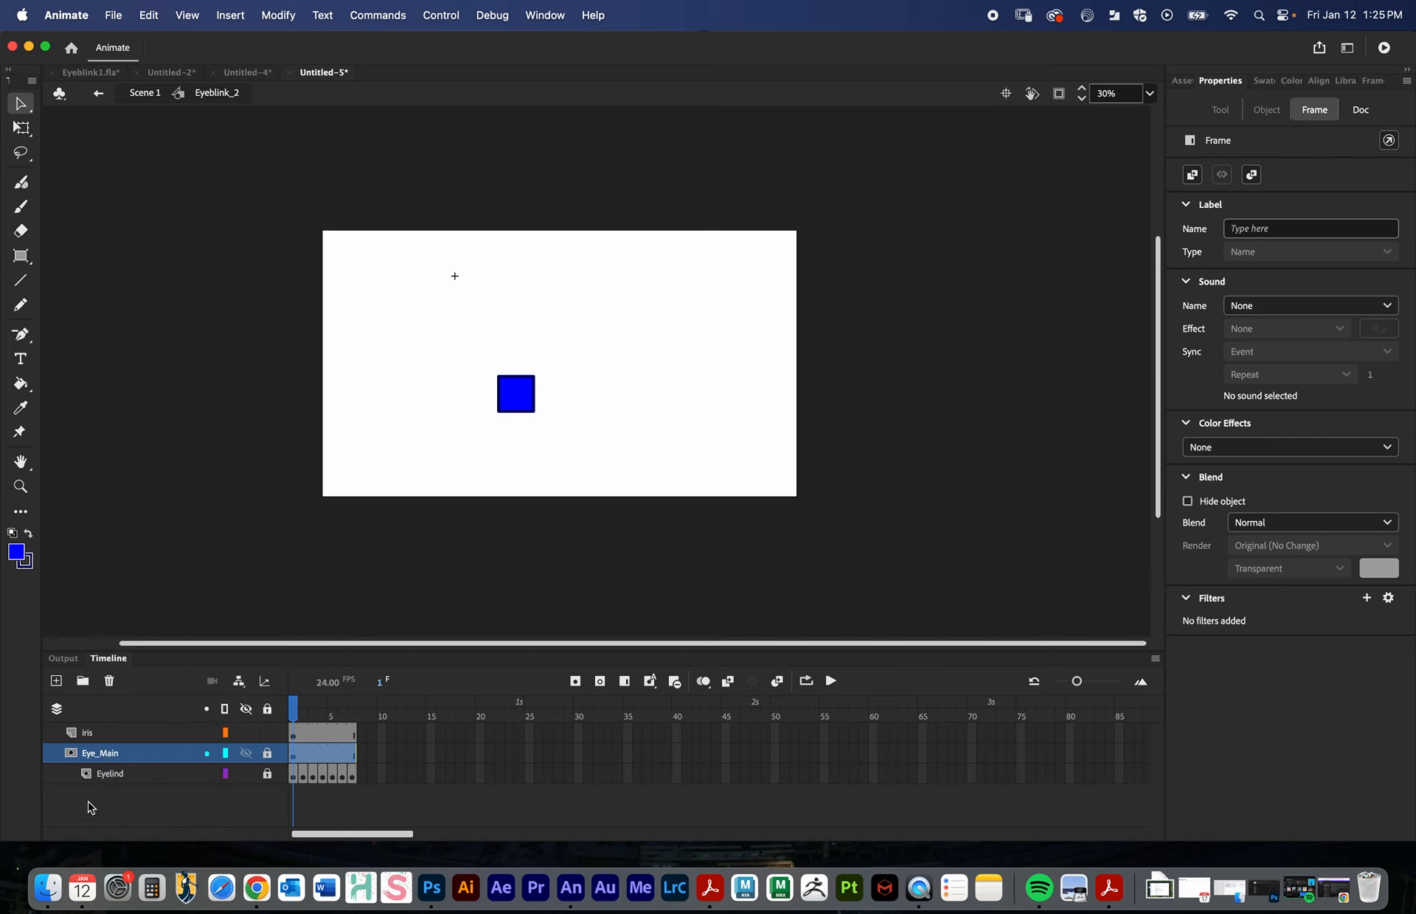
pyautogui.rightClick(129, 761)
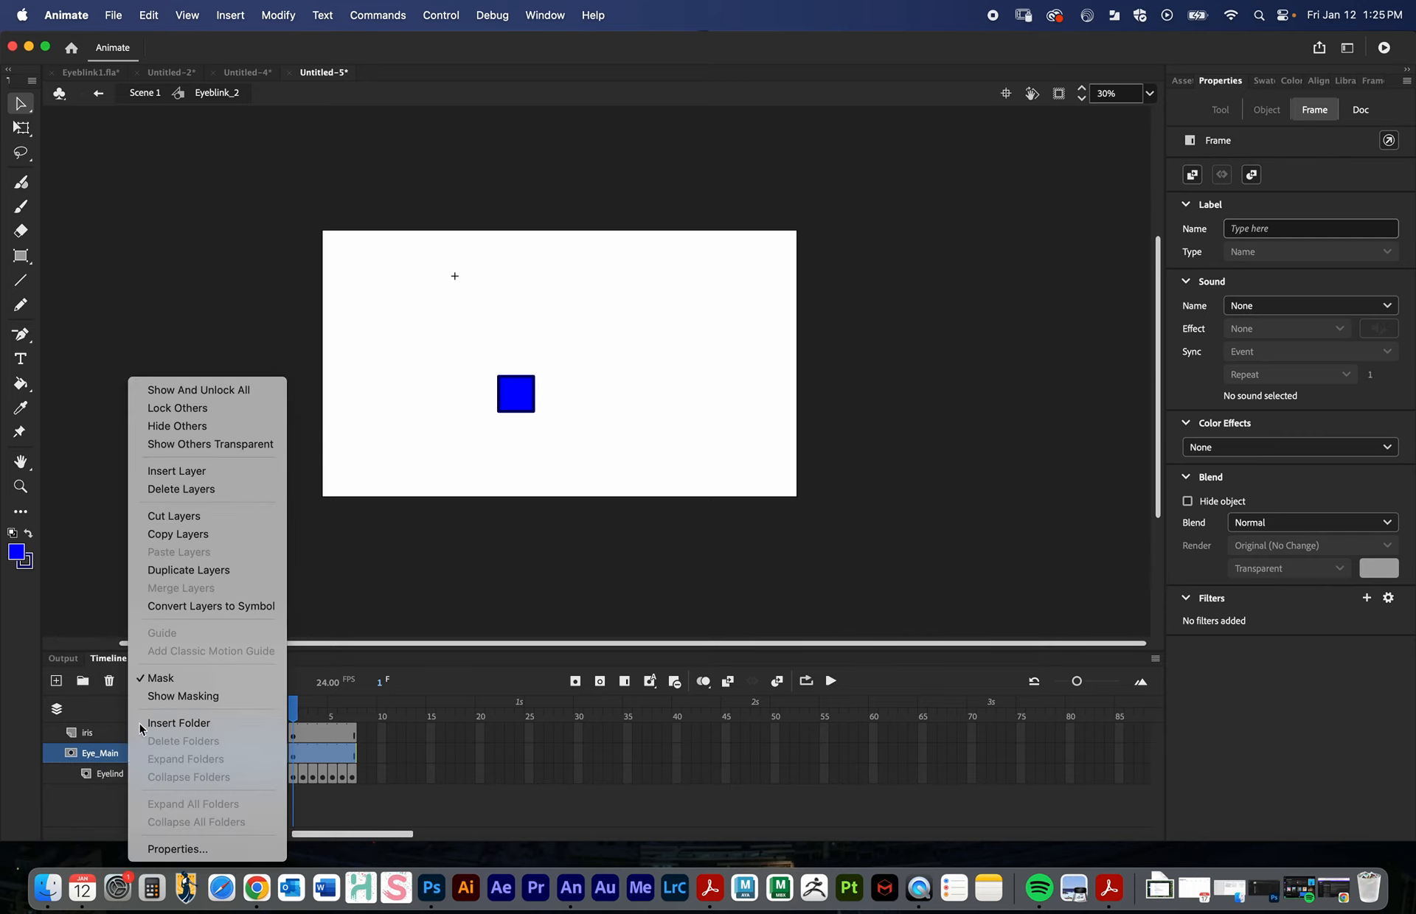
pyautogui.click(189, 579)
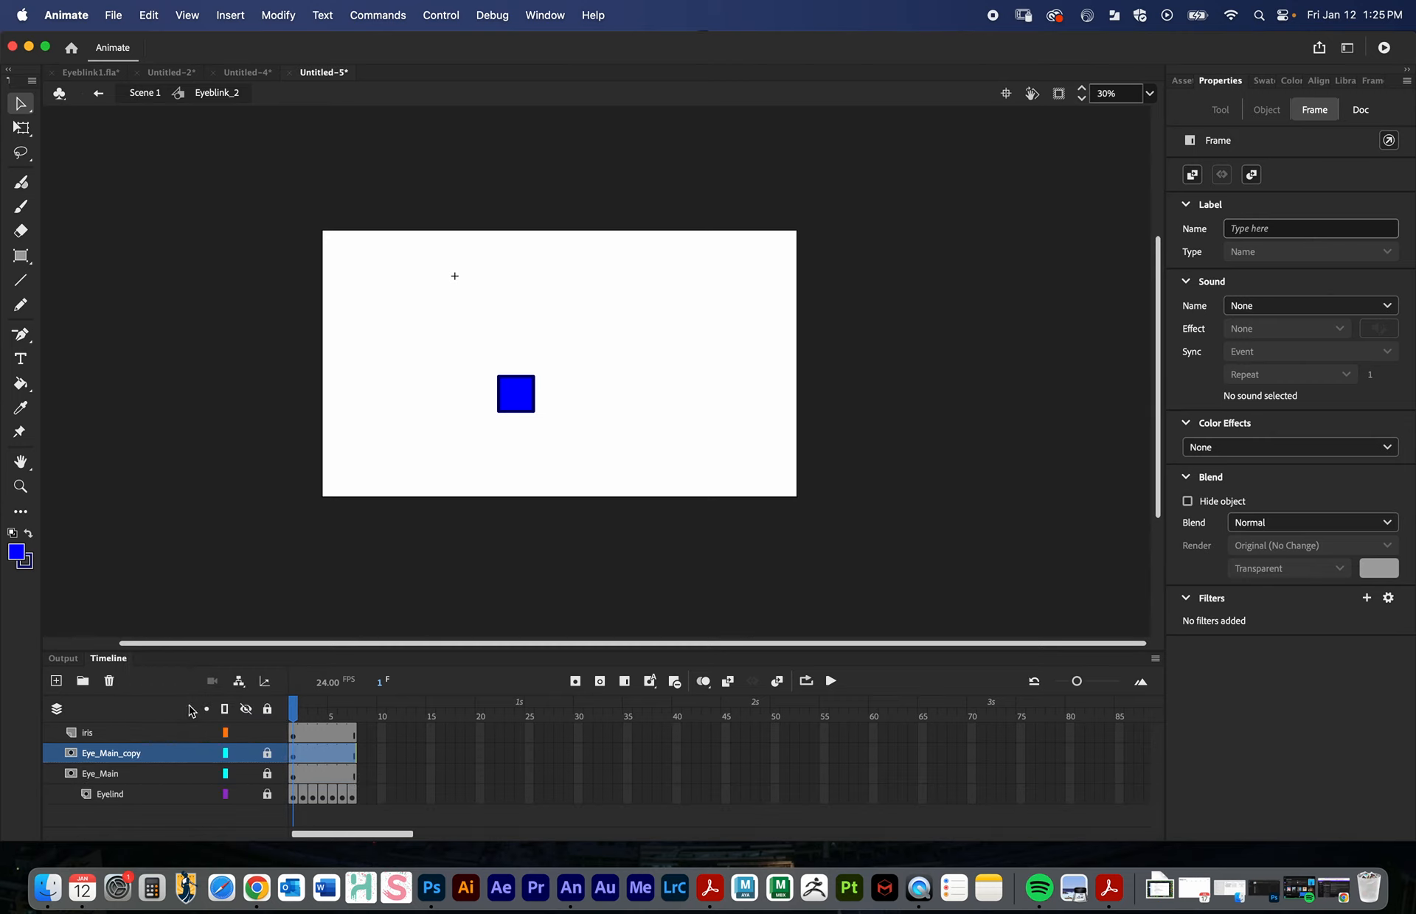
# - Turn off masking on the Eye_Main_copy layer and move the Eye_Main mask with its Eyelind layer above it
pyautogui.rightClick(109, 758)
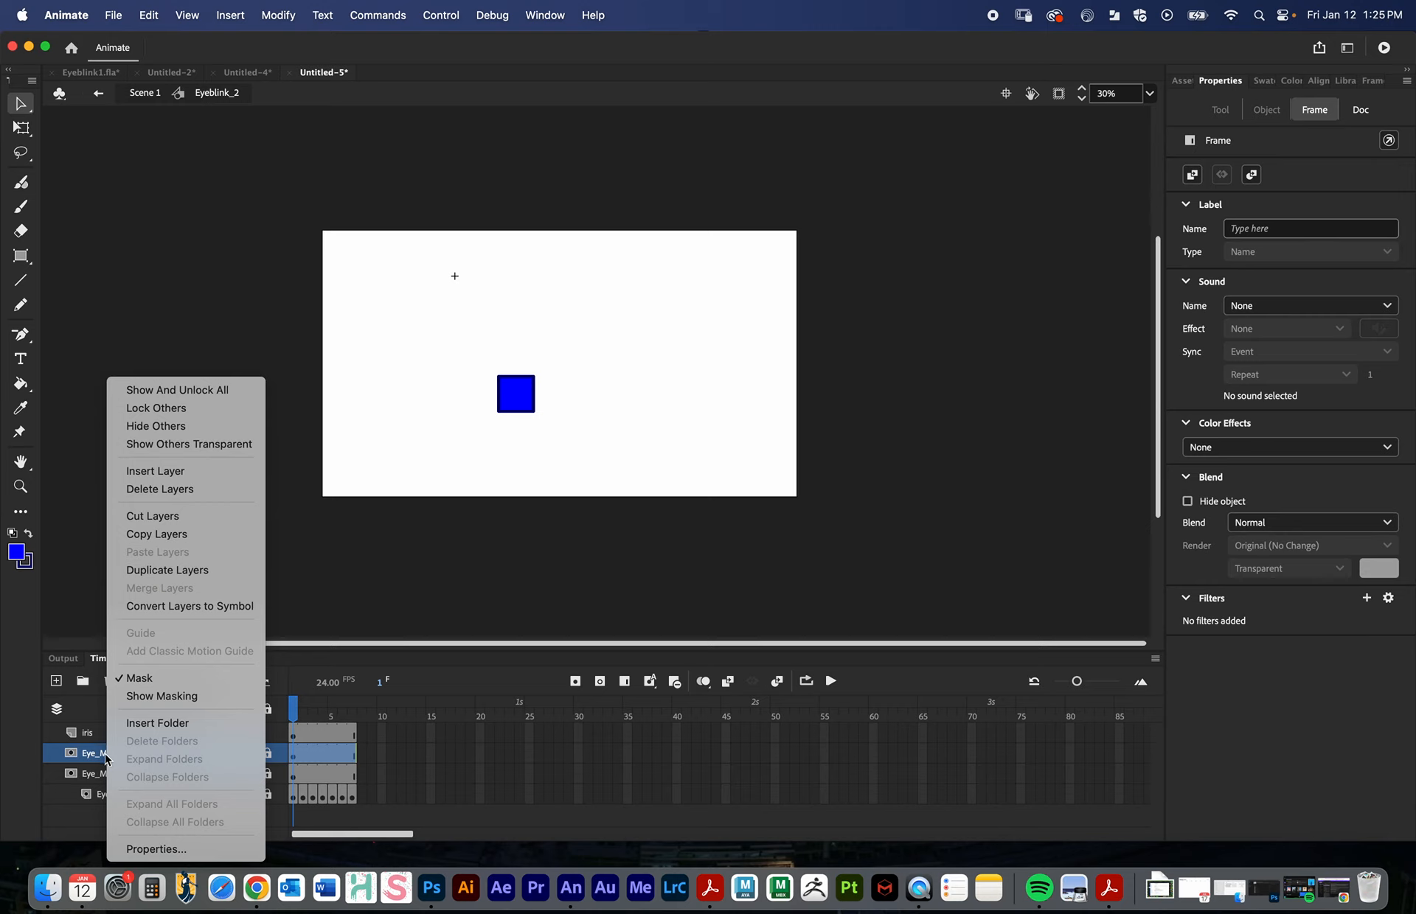
pyautogui.click(146, 686)
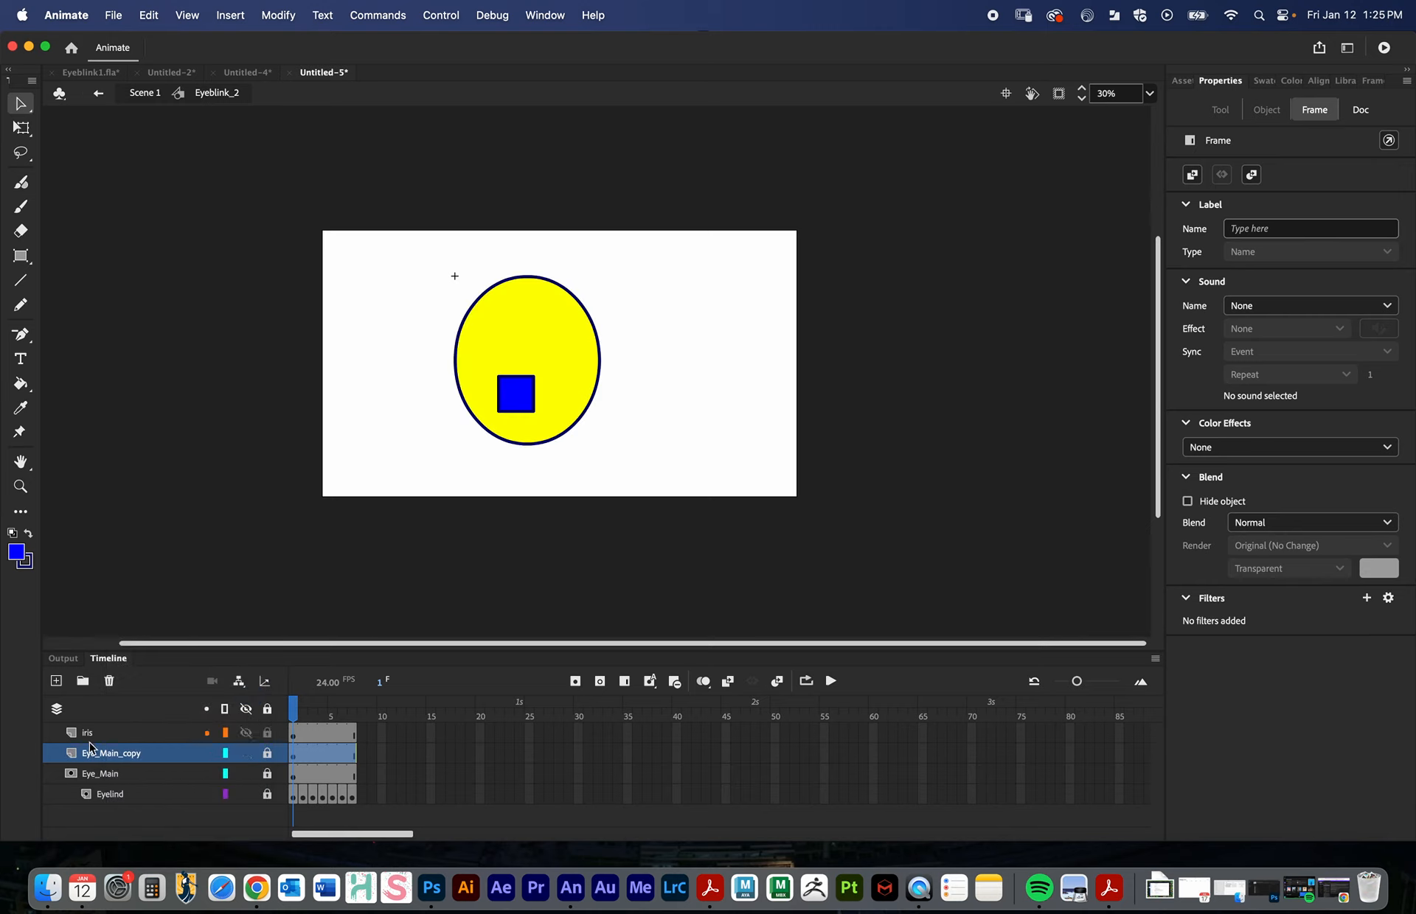
pyautogui.moveTo(103, 757)
pyautogui.mouseDown()
pyautogui.moveTo(104, 807)
pyautogui.moveTo(112, 764)
pyautogui.mouseUp()
pyautogui.click(108, 775)
pyautogui.keyDown('shift'); pyautogui.click(110, 799); pyautogui.keyUp('shift')
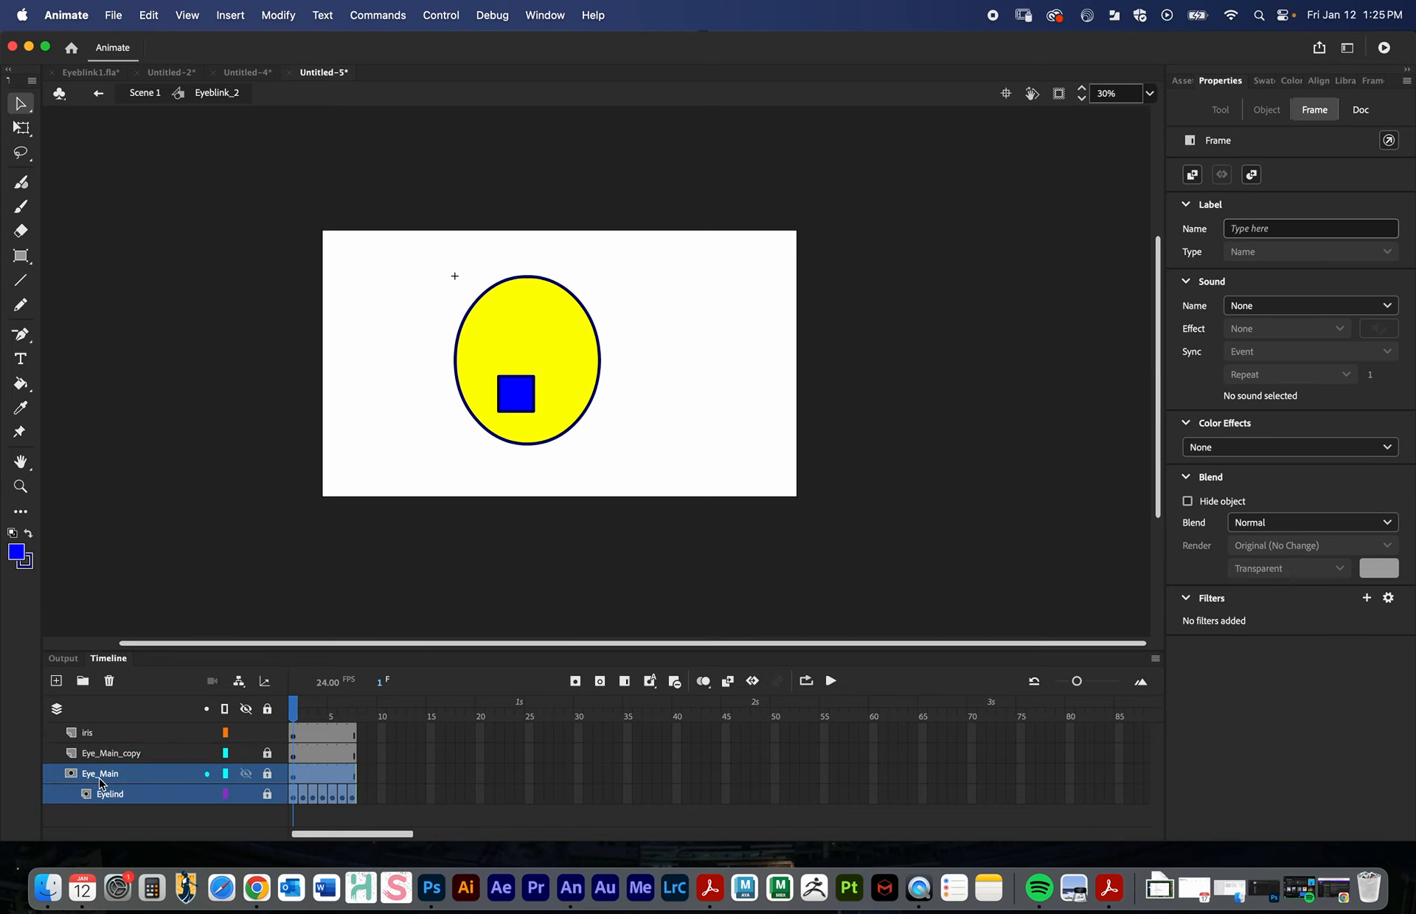
pyautogui.moveTo(101, 780); pyautogui.dragTo(111, 748)
# - Scrub through the masked blink to frame 5 and examine the eyelid edge, oval outline and iris up close
pyautogui.moveTo(296, 713); pyautogui.dragTo(359, 721)
pyautogui.moveTo(346, 726)
pyautogui.mouseDown()
pyautogui.moveTo(295, 725)
pyautogui.moveTo(363, 725)
pyautogui.moveTo(293, 721)
pyautogui.moveTo(333, 711)
pyautogui.mouseUp()
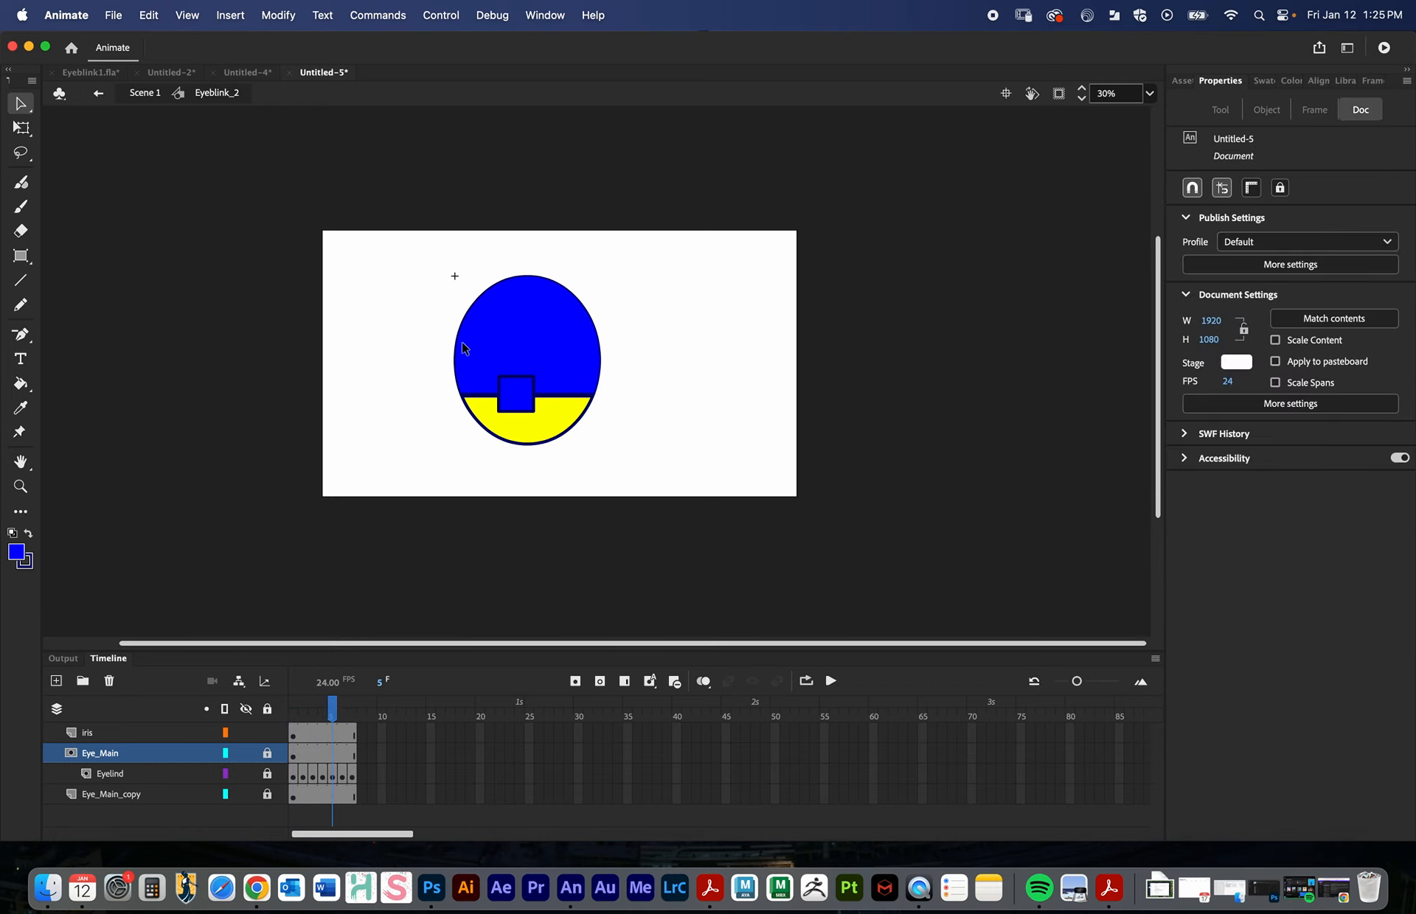
pyautogui.press('z')
pyautogui.moveTo(495, 304); pyautogui.dragTo(602, 311)
pyautogui.keyDown('alt'); pyautogui.click(521, 381); pyautogui.keyUp('alt')
pyautogui.keyDown('alt'); pyautogui.click(553, 383); pyautogui.keyUp('alt')
pyautogui.moveTo(553, 555); pyautogui.dragTo(536, 283)
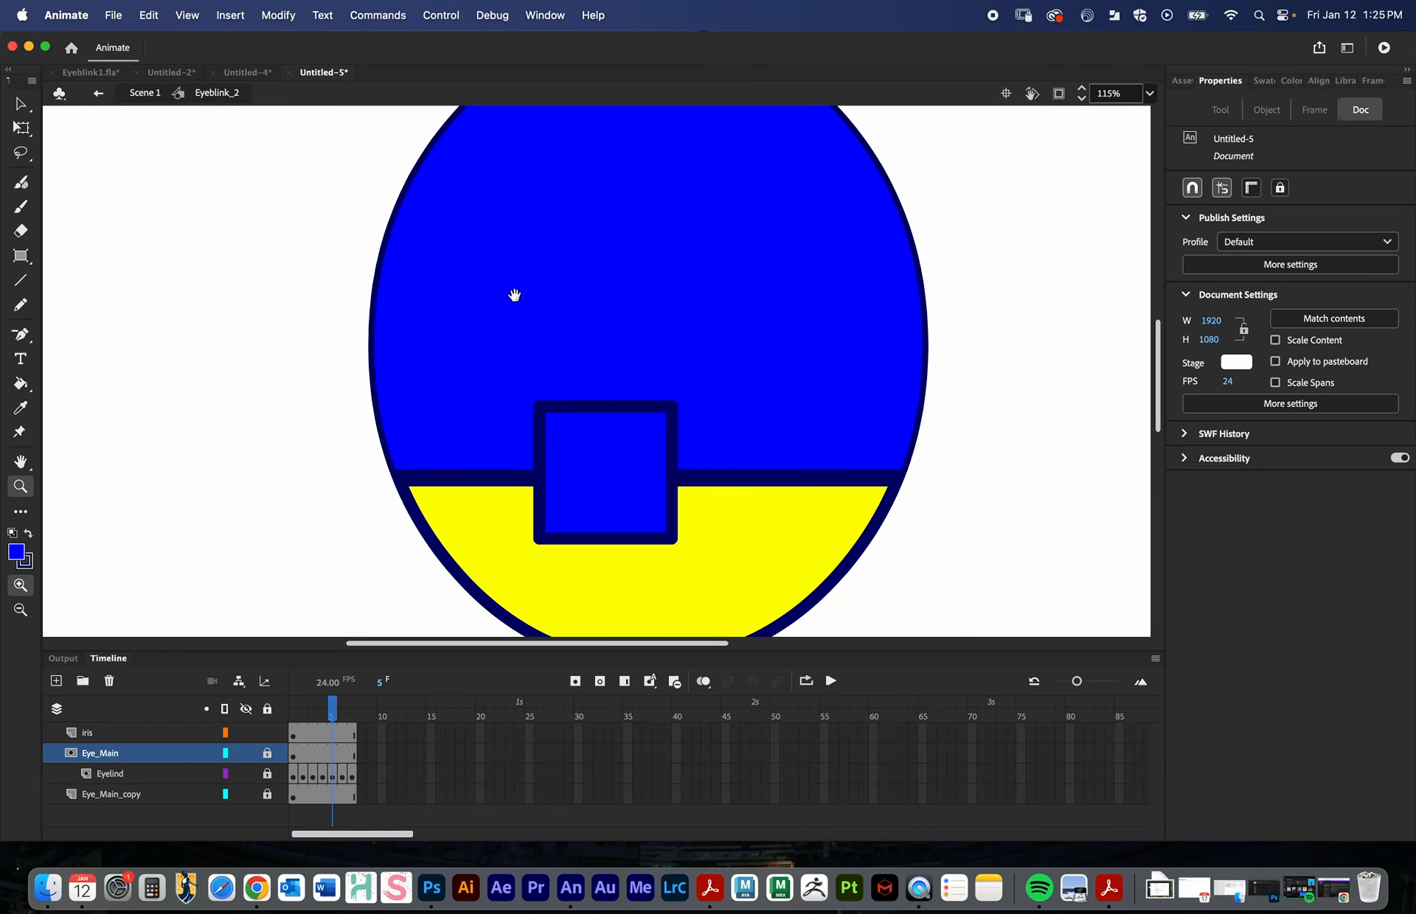
pyautogui.keyDown('alt'); pyautogui.click(632, 418); pyautogui.keyUp('alt')
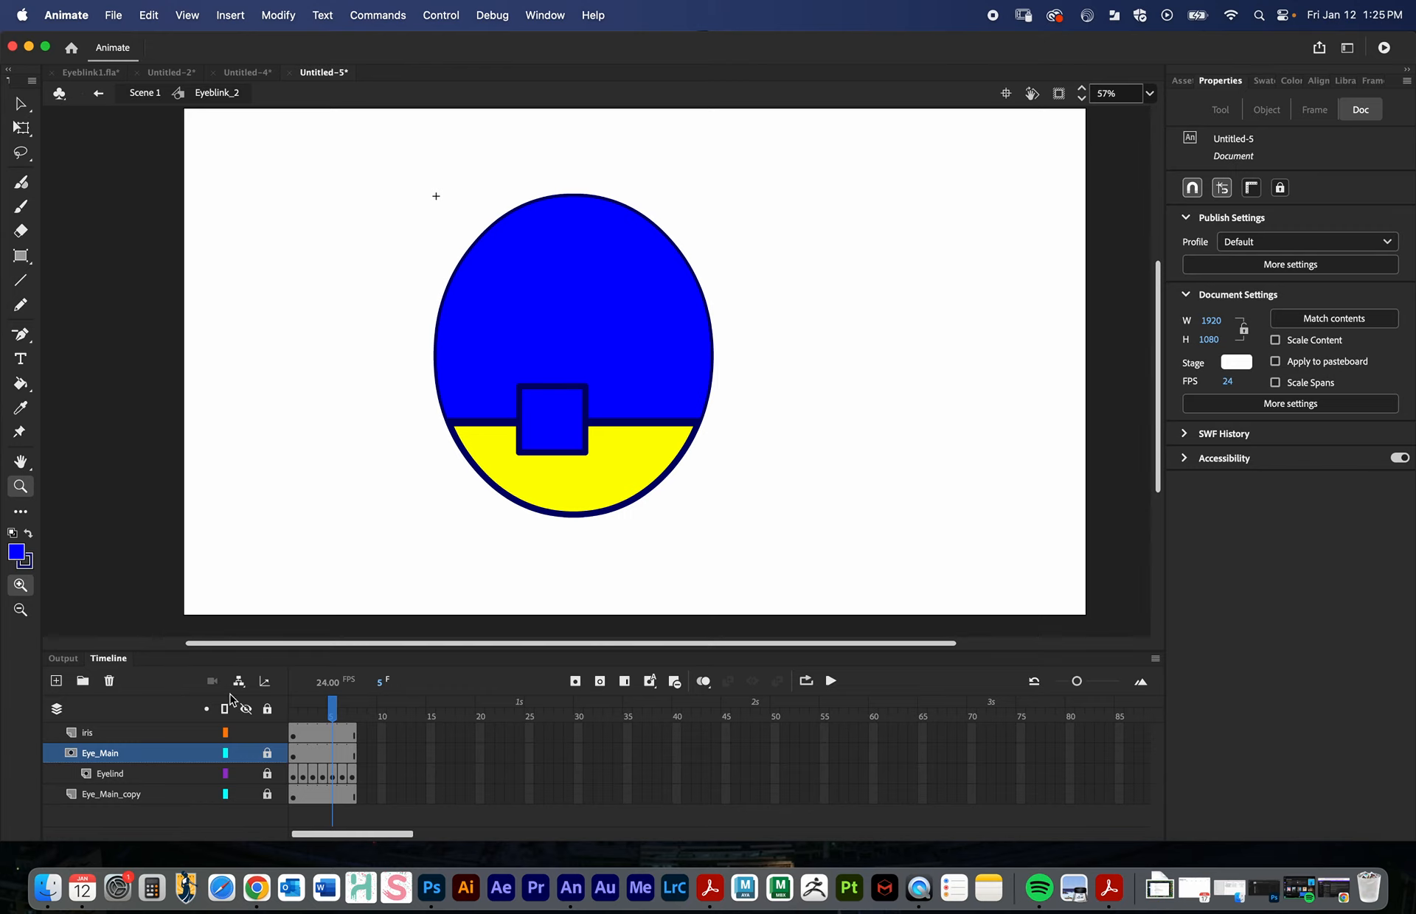
# - Try the iris layer inside the Eye_Main mask, then between Eyelind and Eye_Main_copy, and undo the moves
pyautogui.click(117, 734)
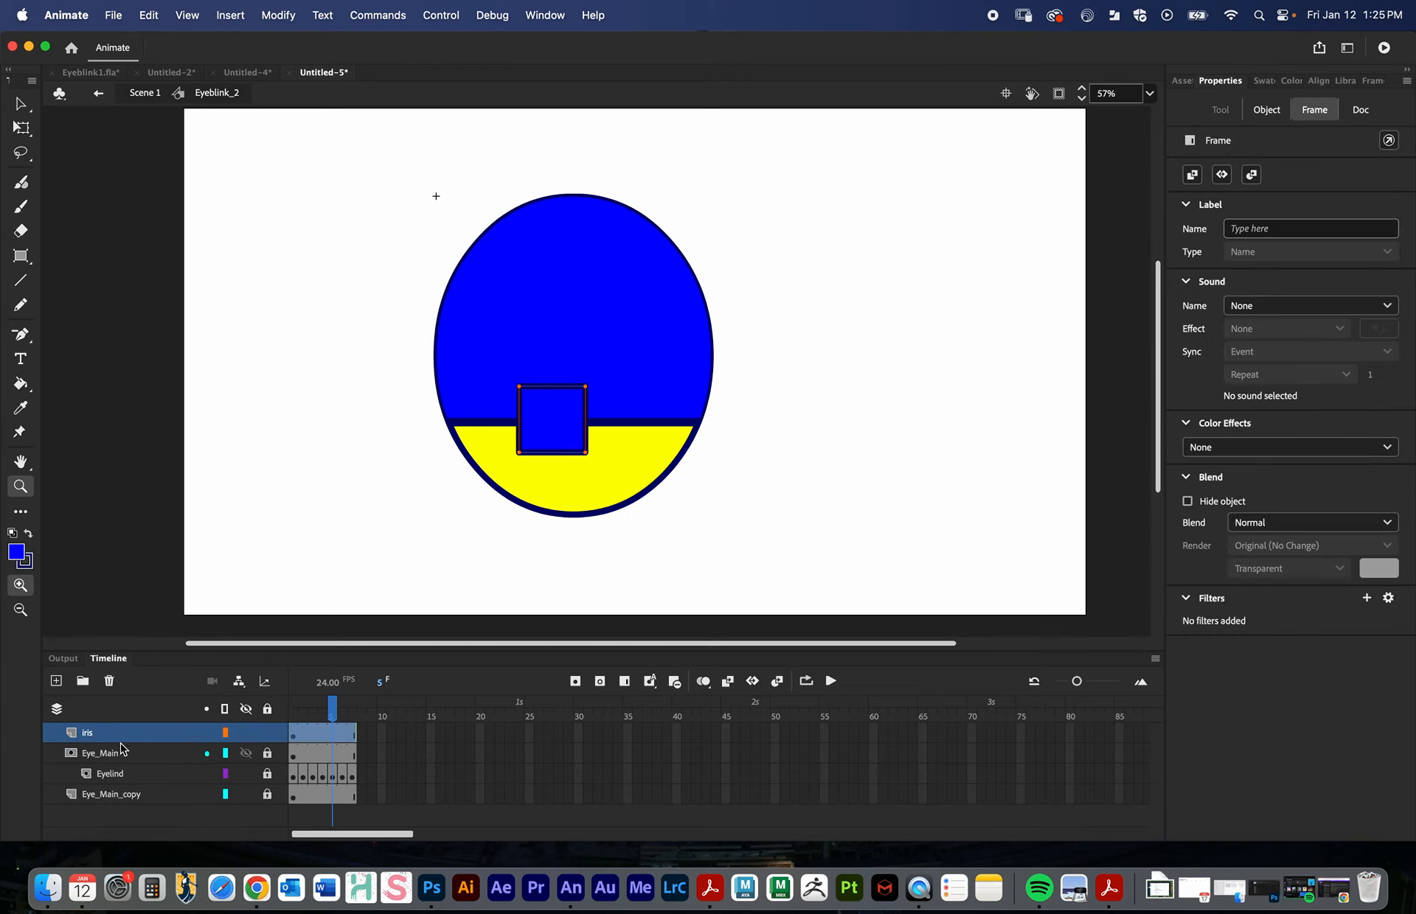
pyautogui.moveTo(90, 735); pyautogui.dragTo(112, 768)
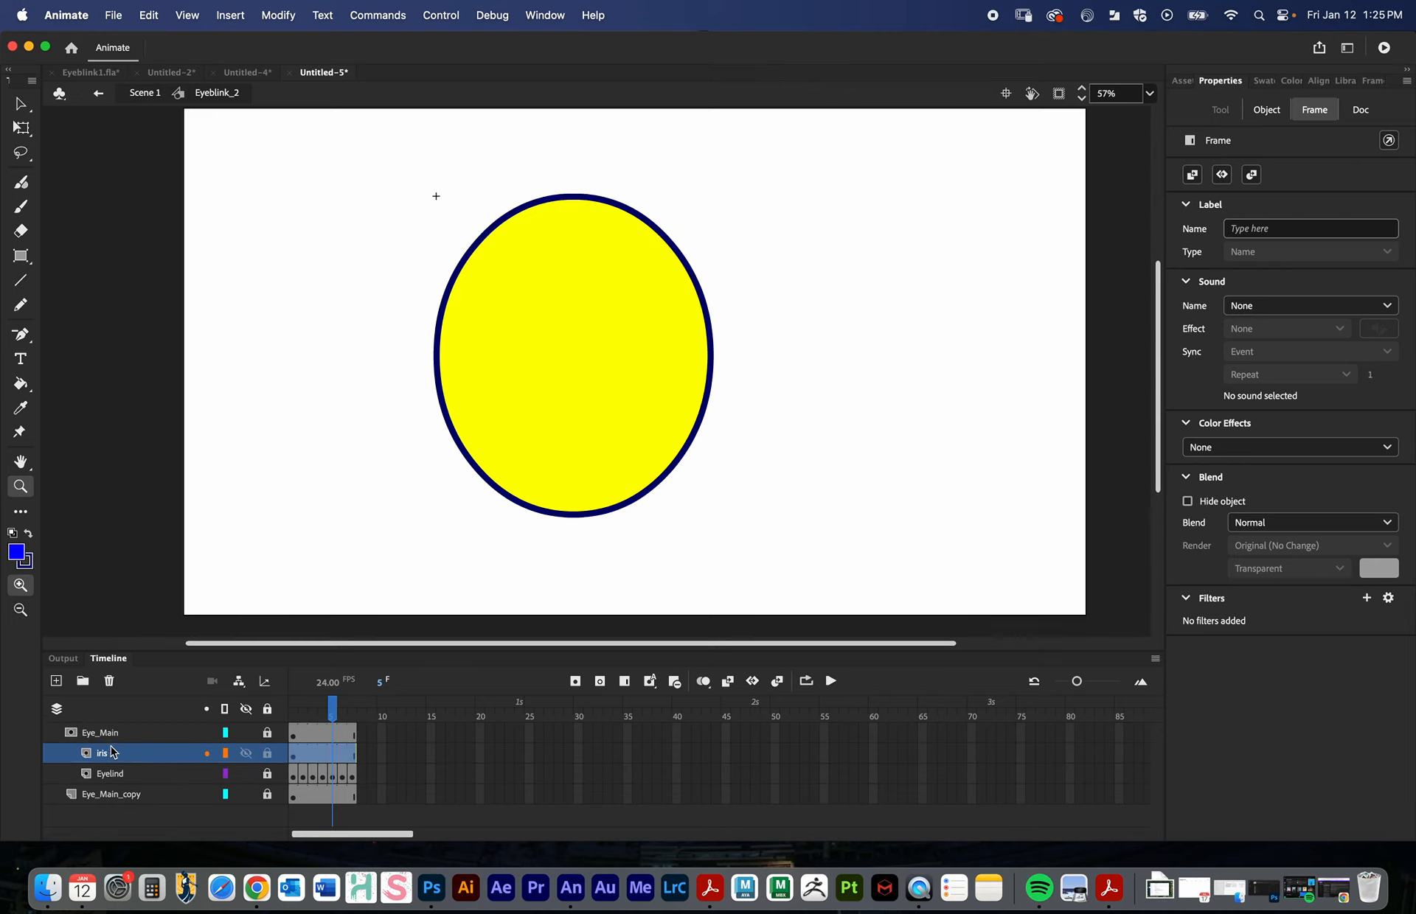
pyautogui.press('cmd+z')
pyautogui.moveTo(104, 735); pyautogui.dragTo(124, 811)
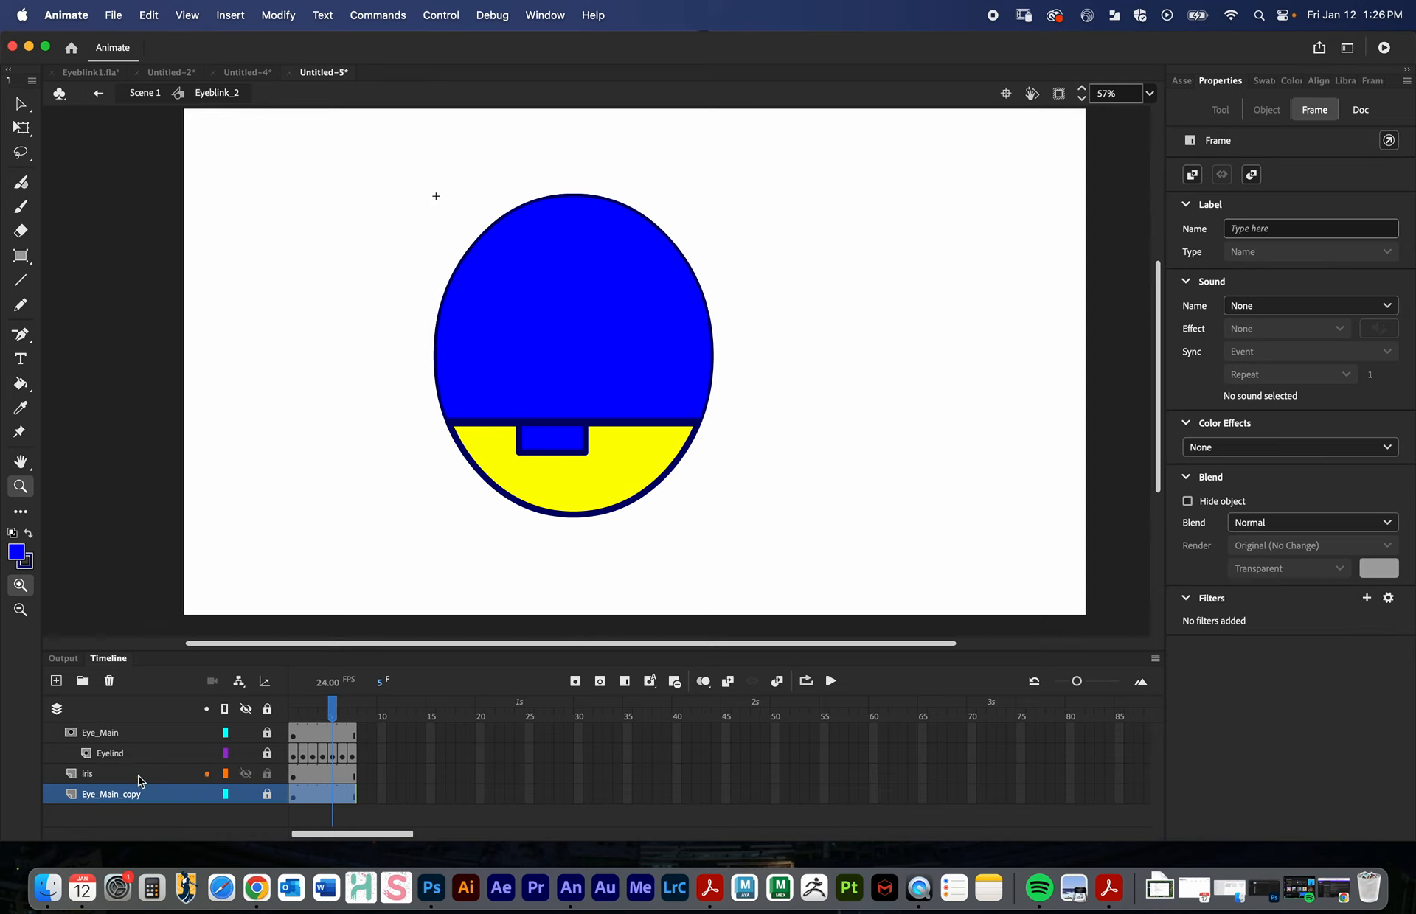
pyautogui.press('cmd+z')
pyautogui.press('cmd+z')
pyautogui.press('cmd+z')
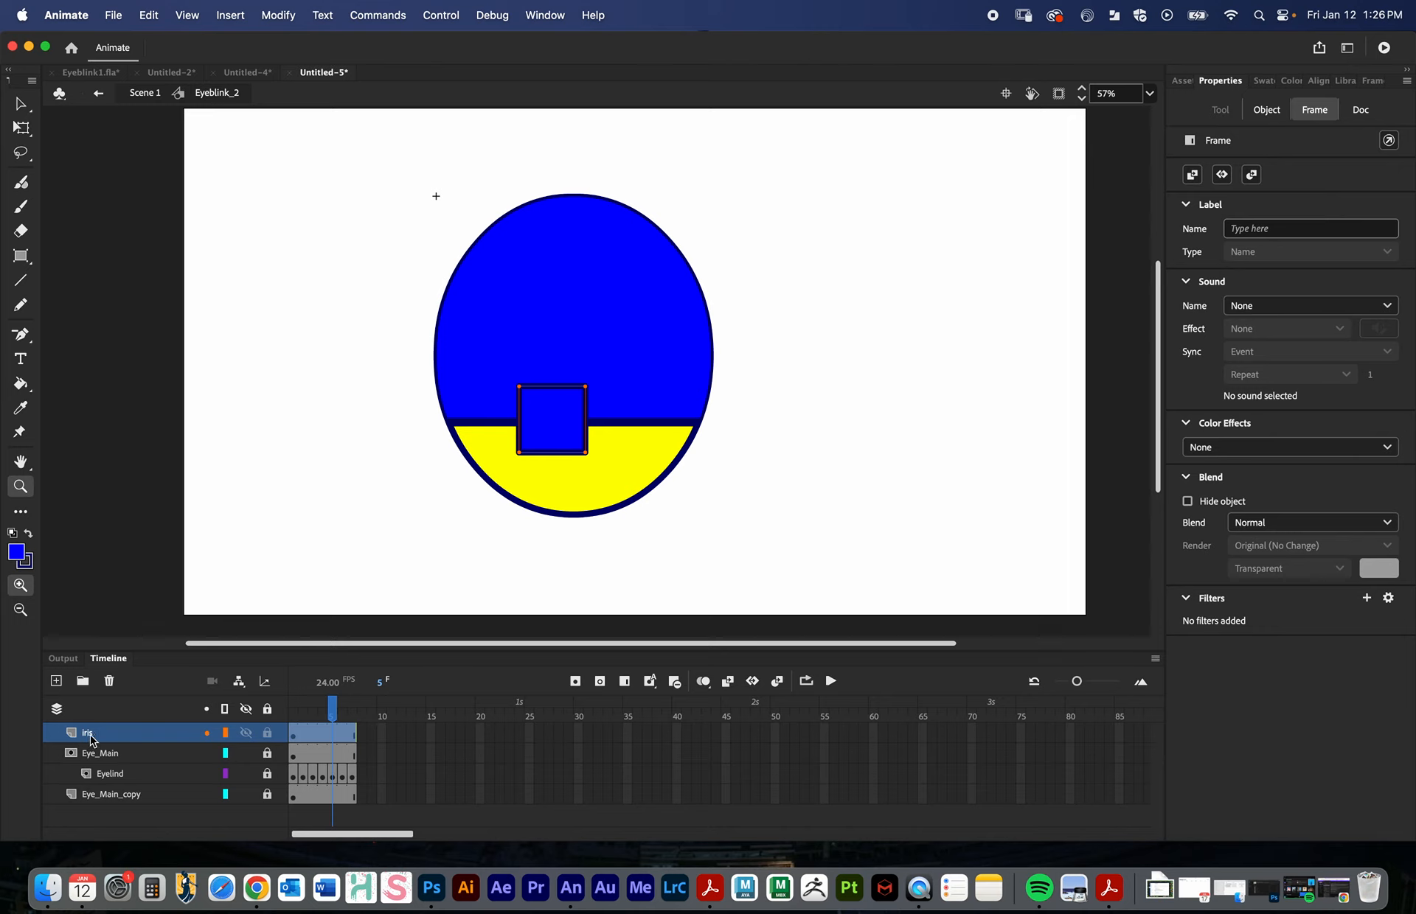
# - Reorder the layers so iris sits below Eyelind and outside the mask, with Eye_Main_copy beneath it
pyautogui.moveTo(94, 737); pyautogui.dragTo(110, 816)
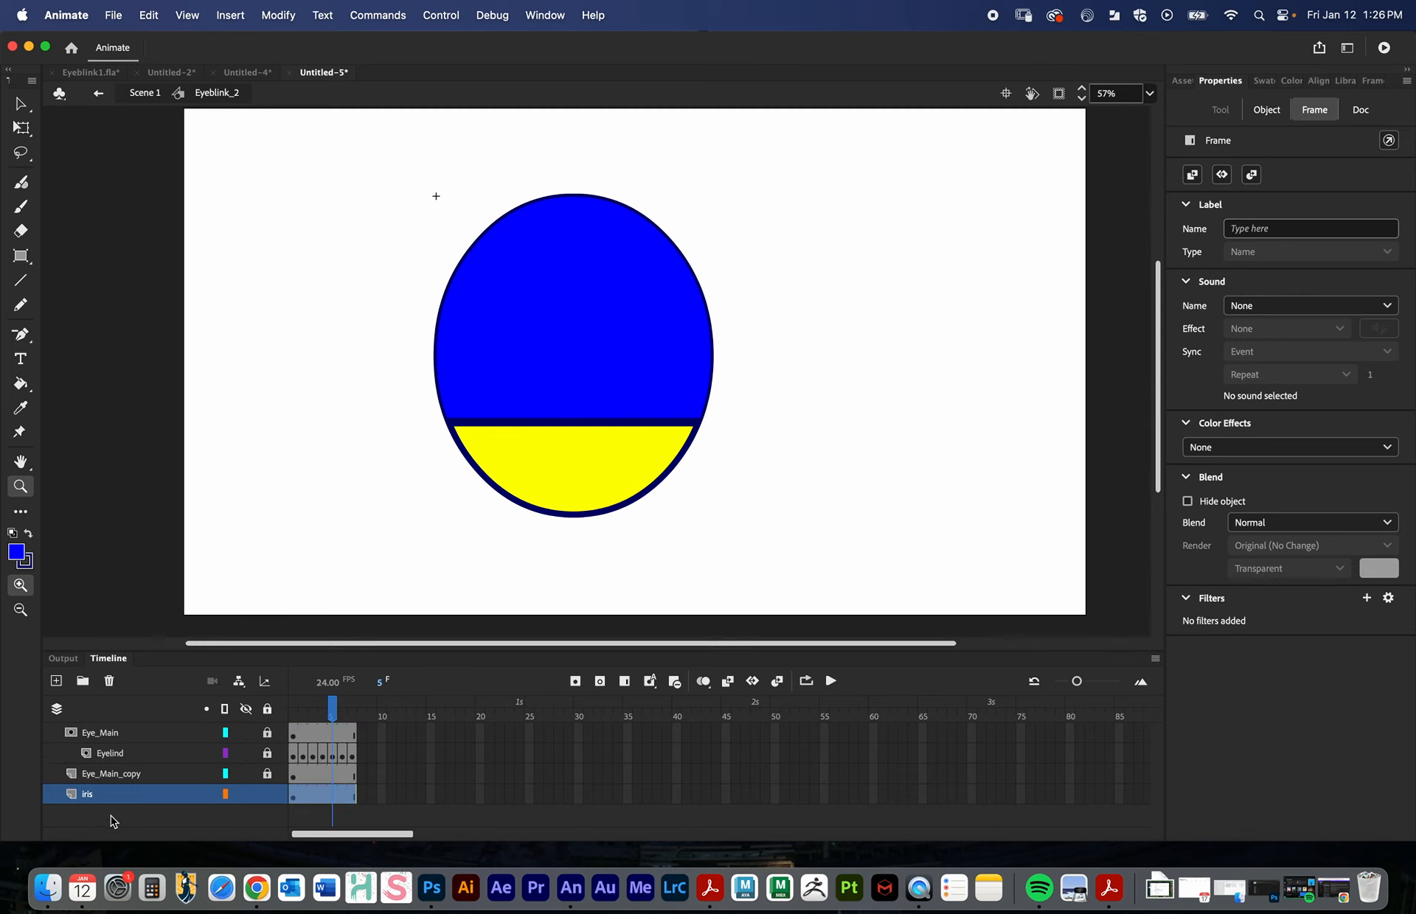
pyautogui.click(97, 775)
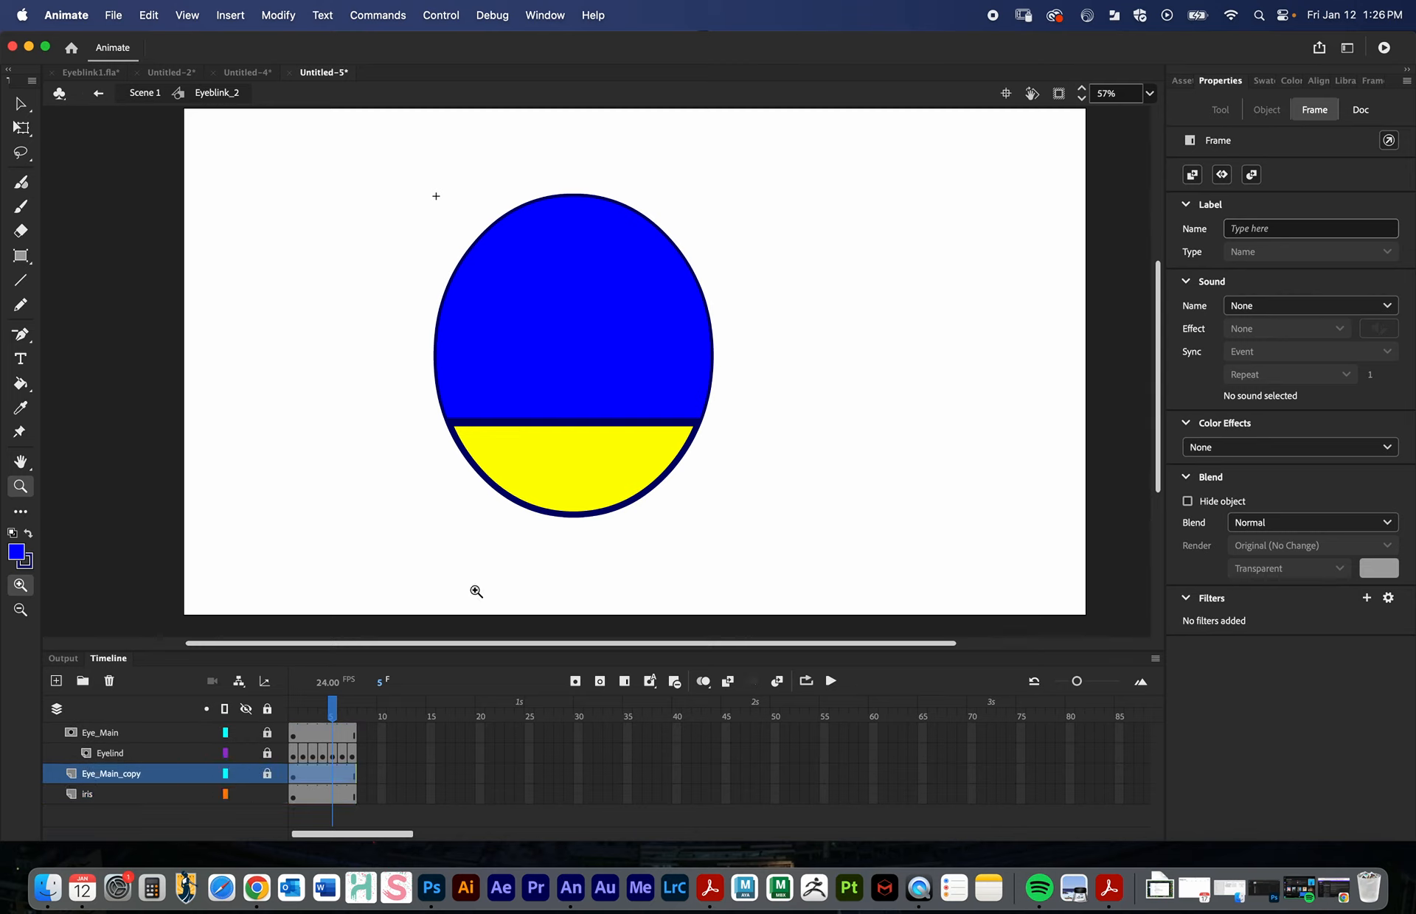
pyautogui.moveTo(117, 778); pyautogui.dragTo(119, 810)
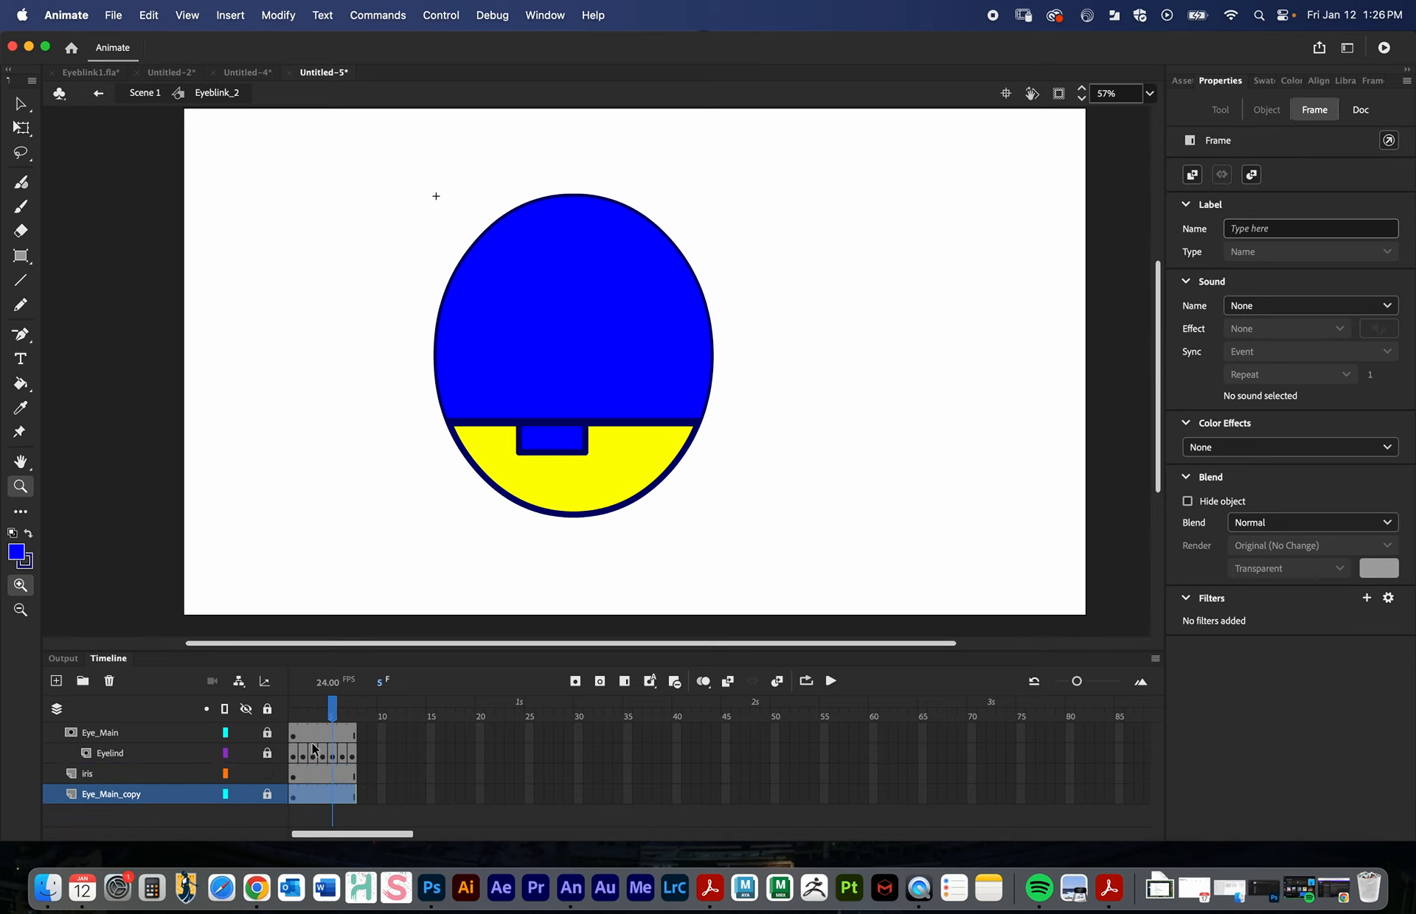
pyautogui.click(114, 737)
pyautogui.click(116, 755)
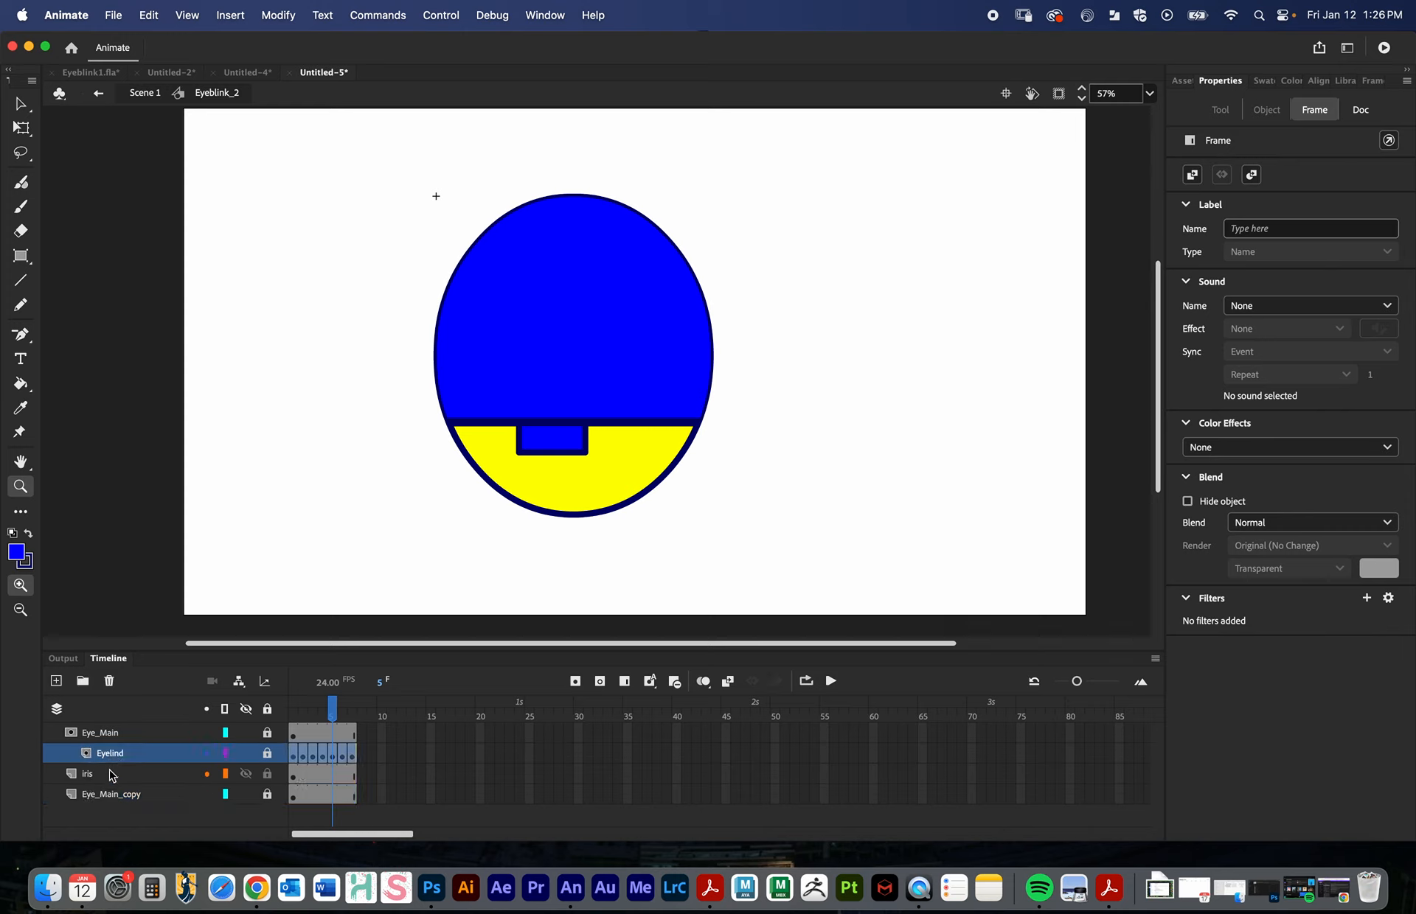
pyautogui.click(101, 778)
pyautogui.click(107, 796)
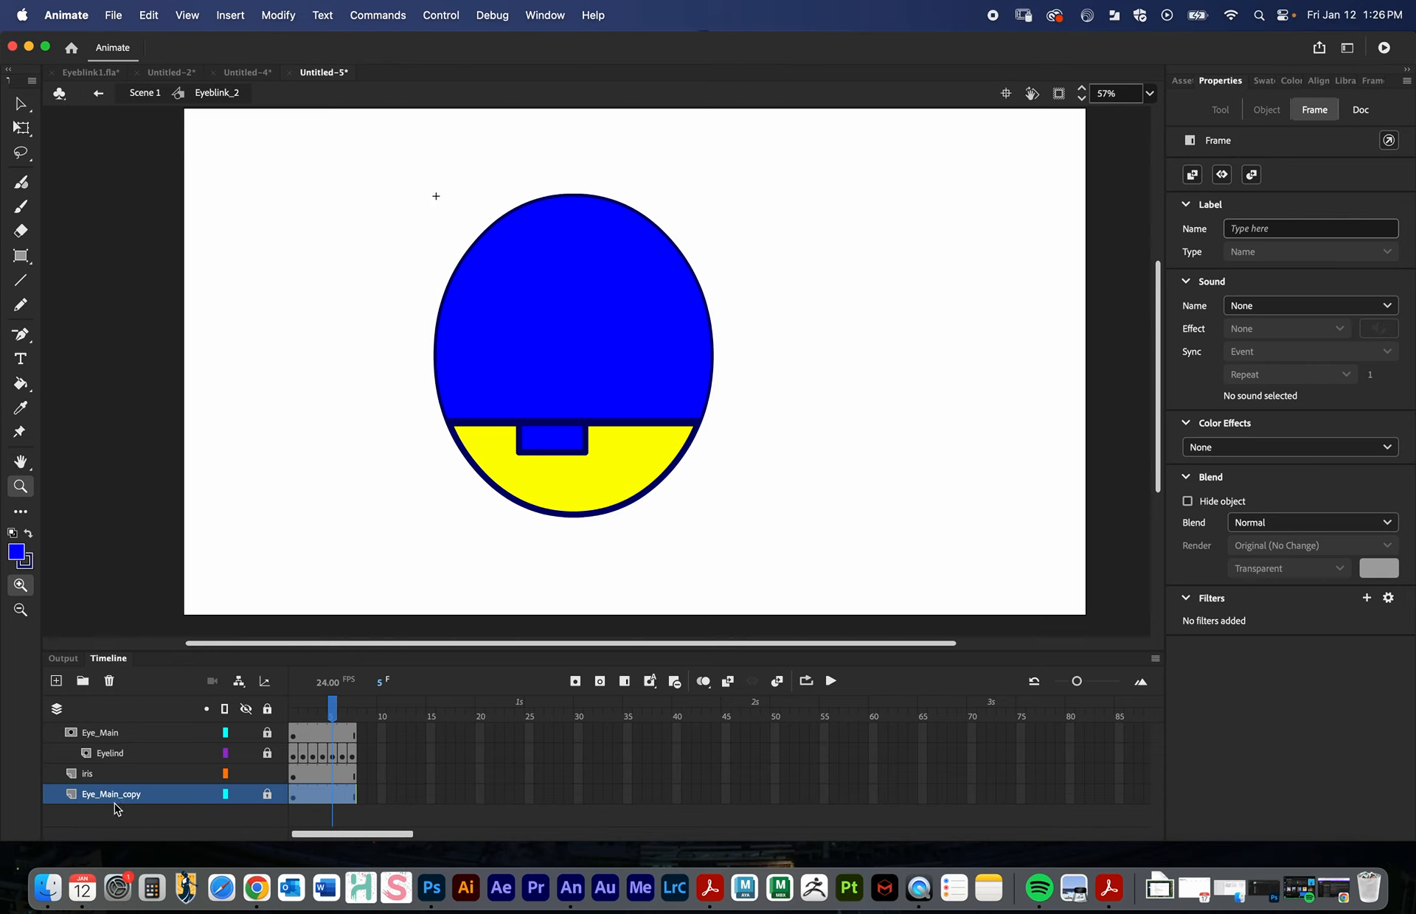
pyautogui.click(117, 733)
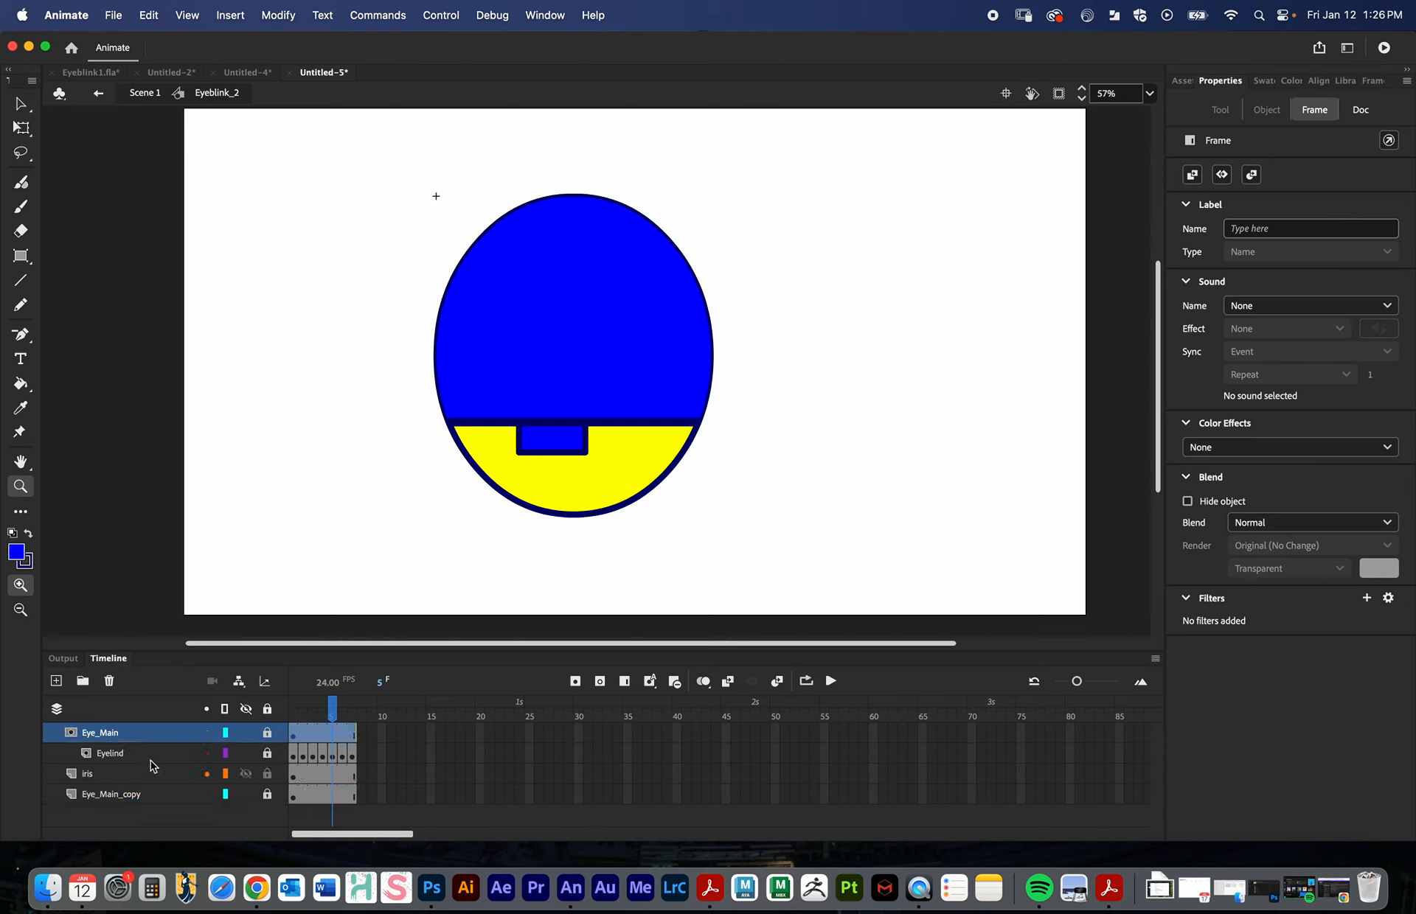
pyautogui.rightClick(114, 732)
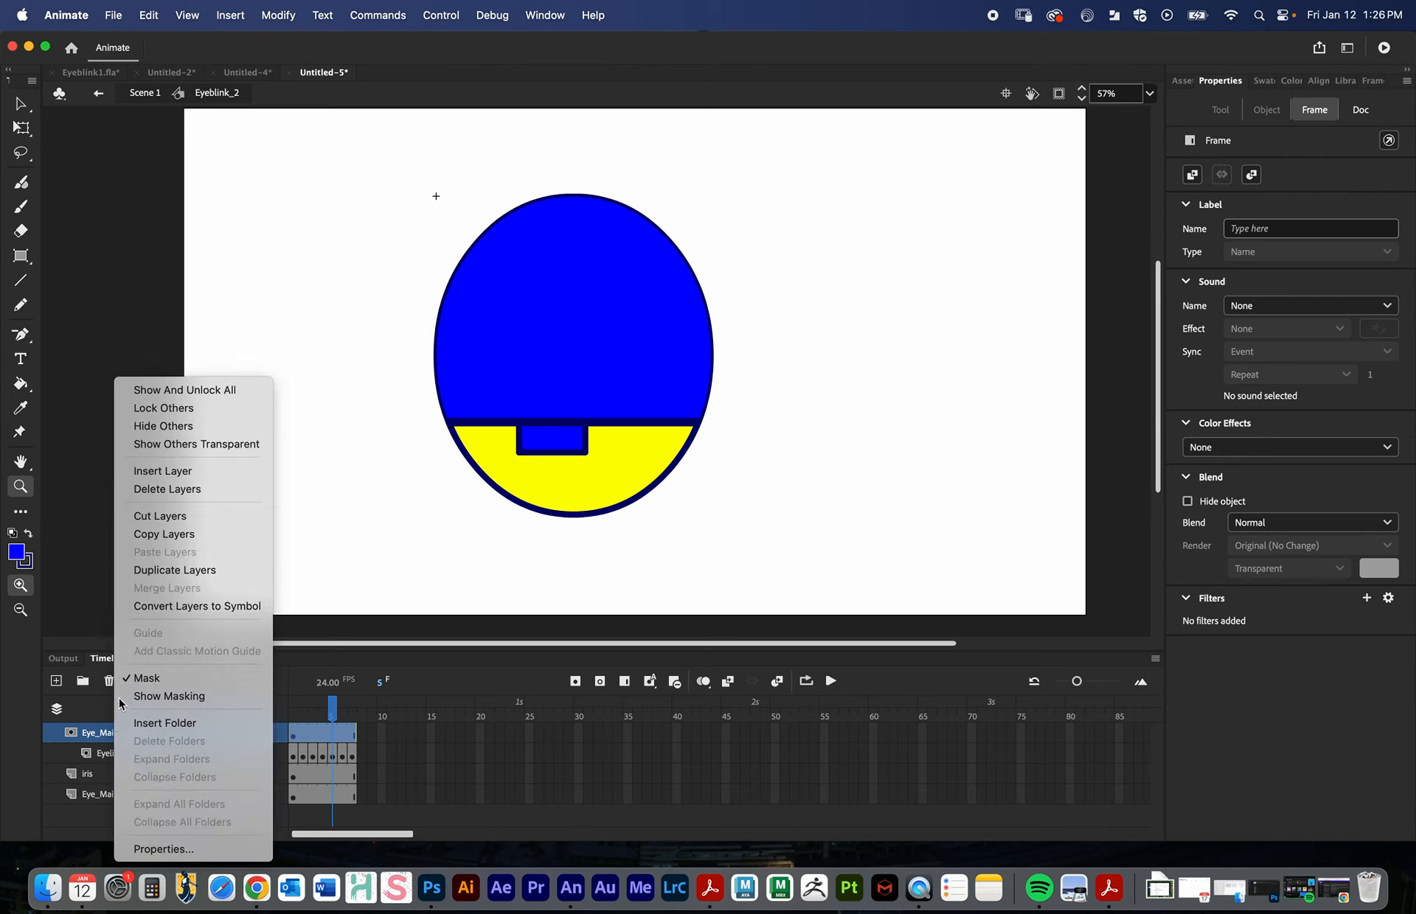
pyautogui.click(439, 767)
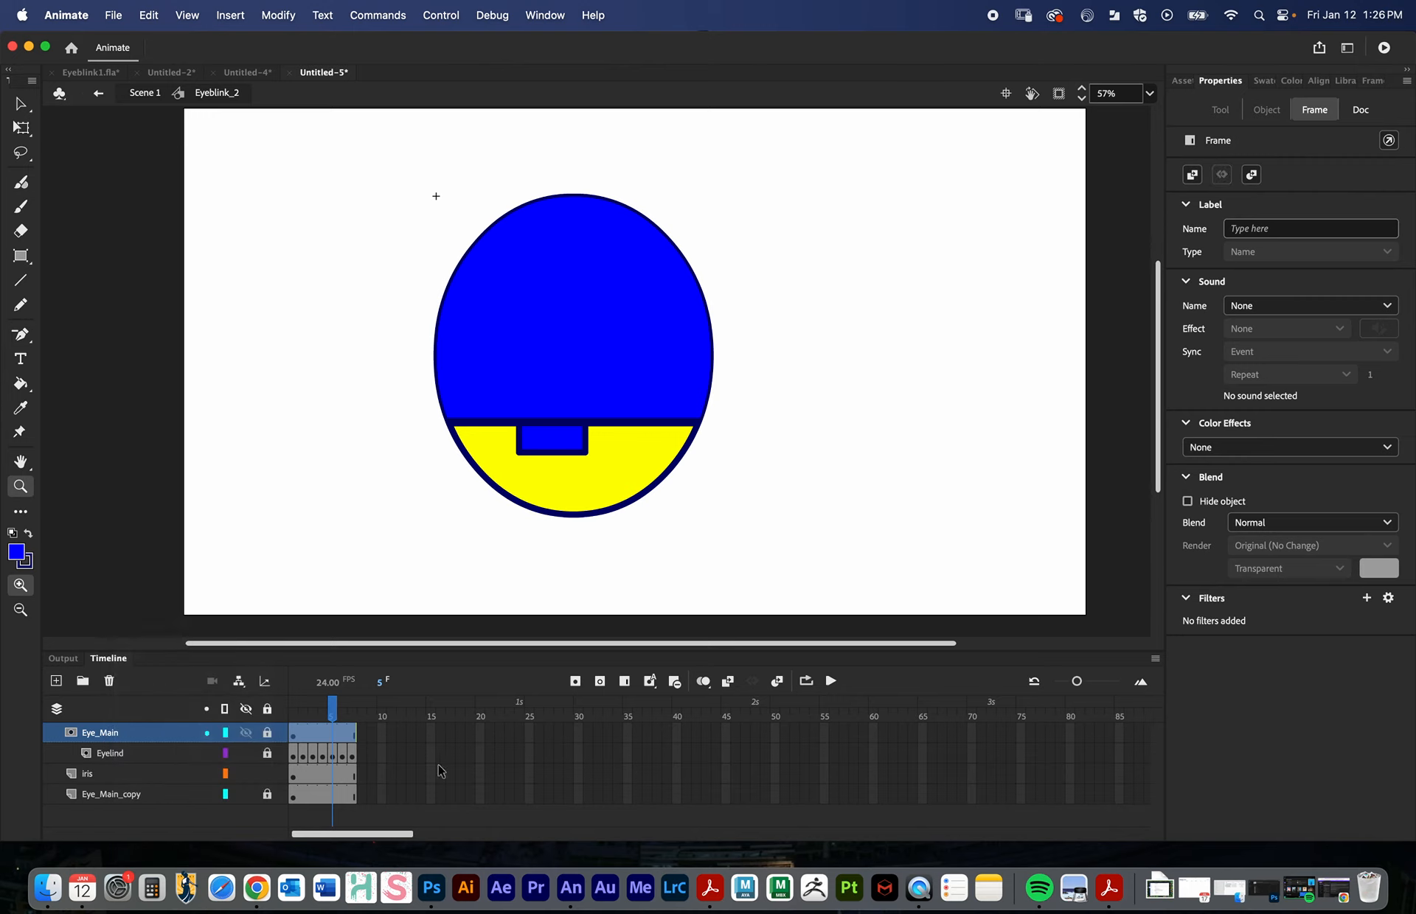
# - Duplicate the Eye_Main mask layer and turn off masking on the new topmost copy
pyautogui.rightClick(138, 739)
pyautogui.click(200, 572)
pyautogui.rightClick(118, 733)
pyautogui.click(158, 677)
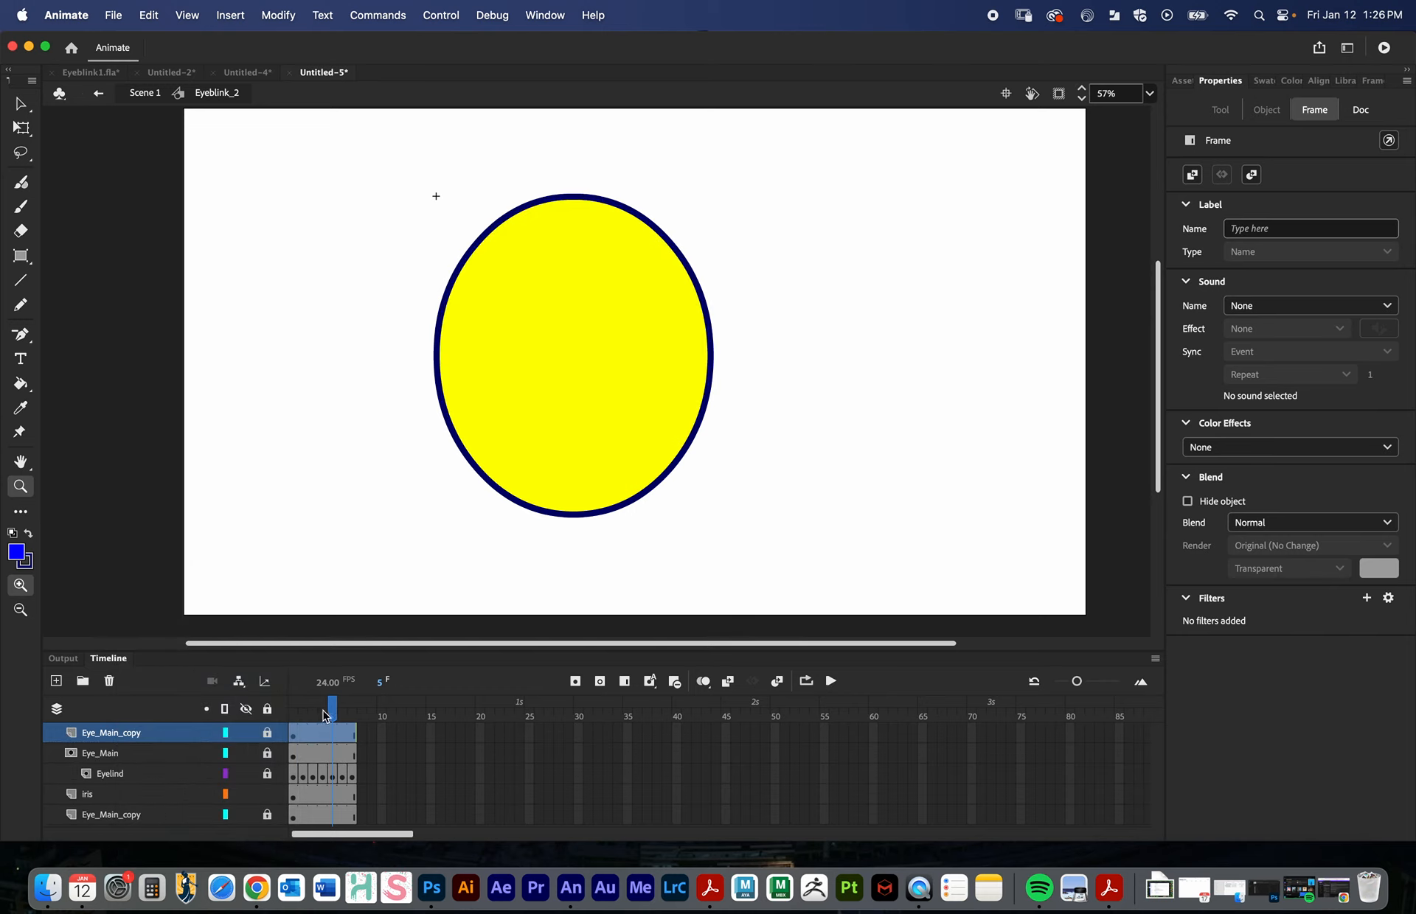
# - Return to frame 1, switch to the Selection tool, and unlock the topmost Eye_Main_copy layer
pyautogui.moveTo(331, 710); pyautogui.dragTo(292, 715)
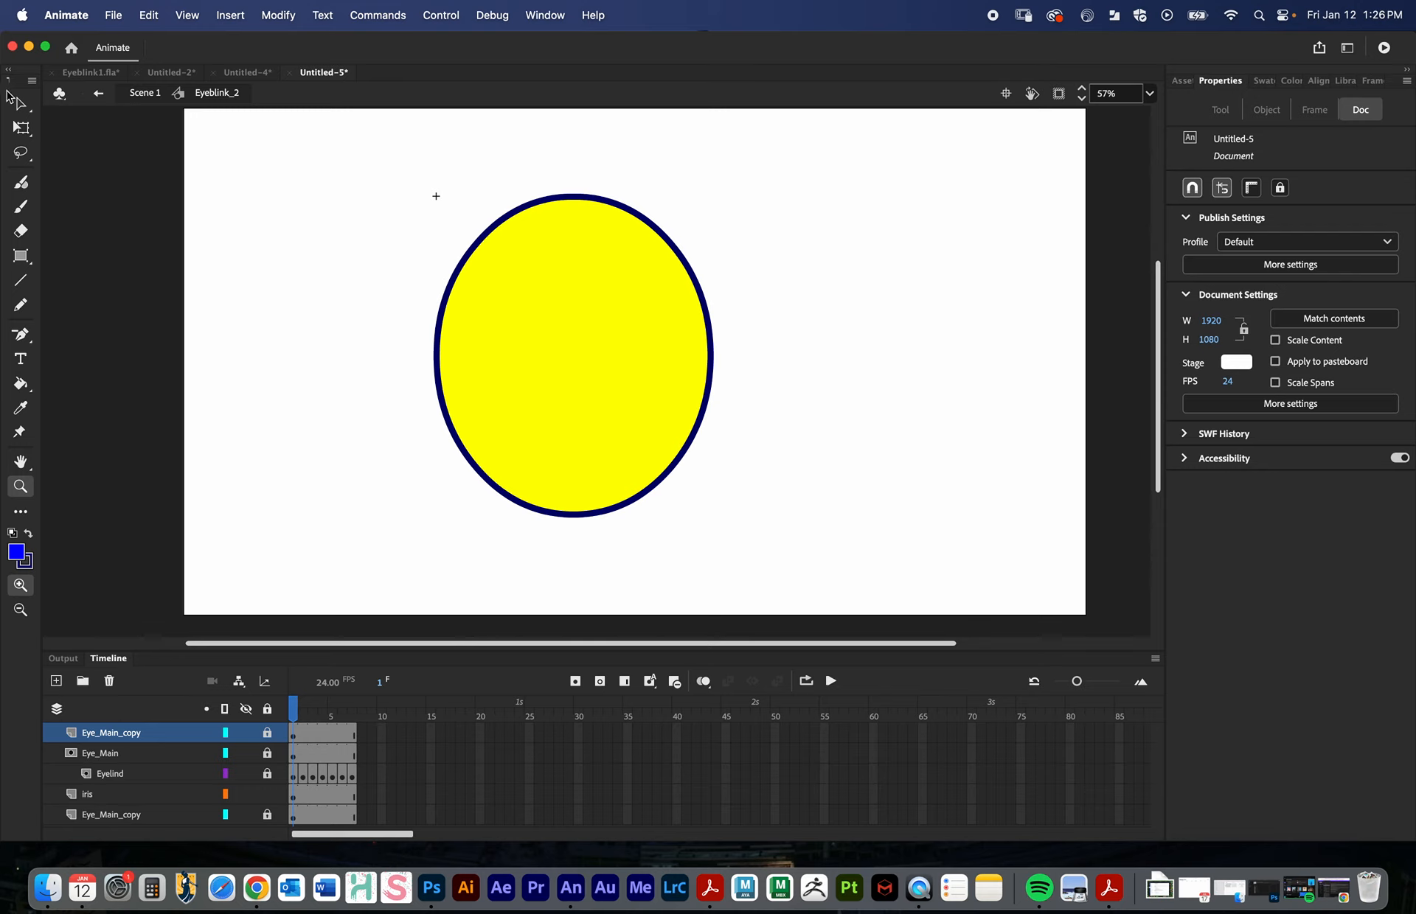
pyautogui.click(21, 106)
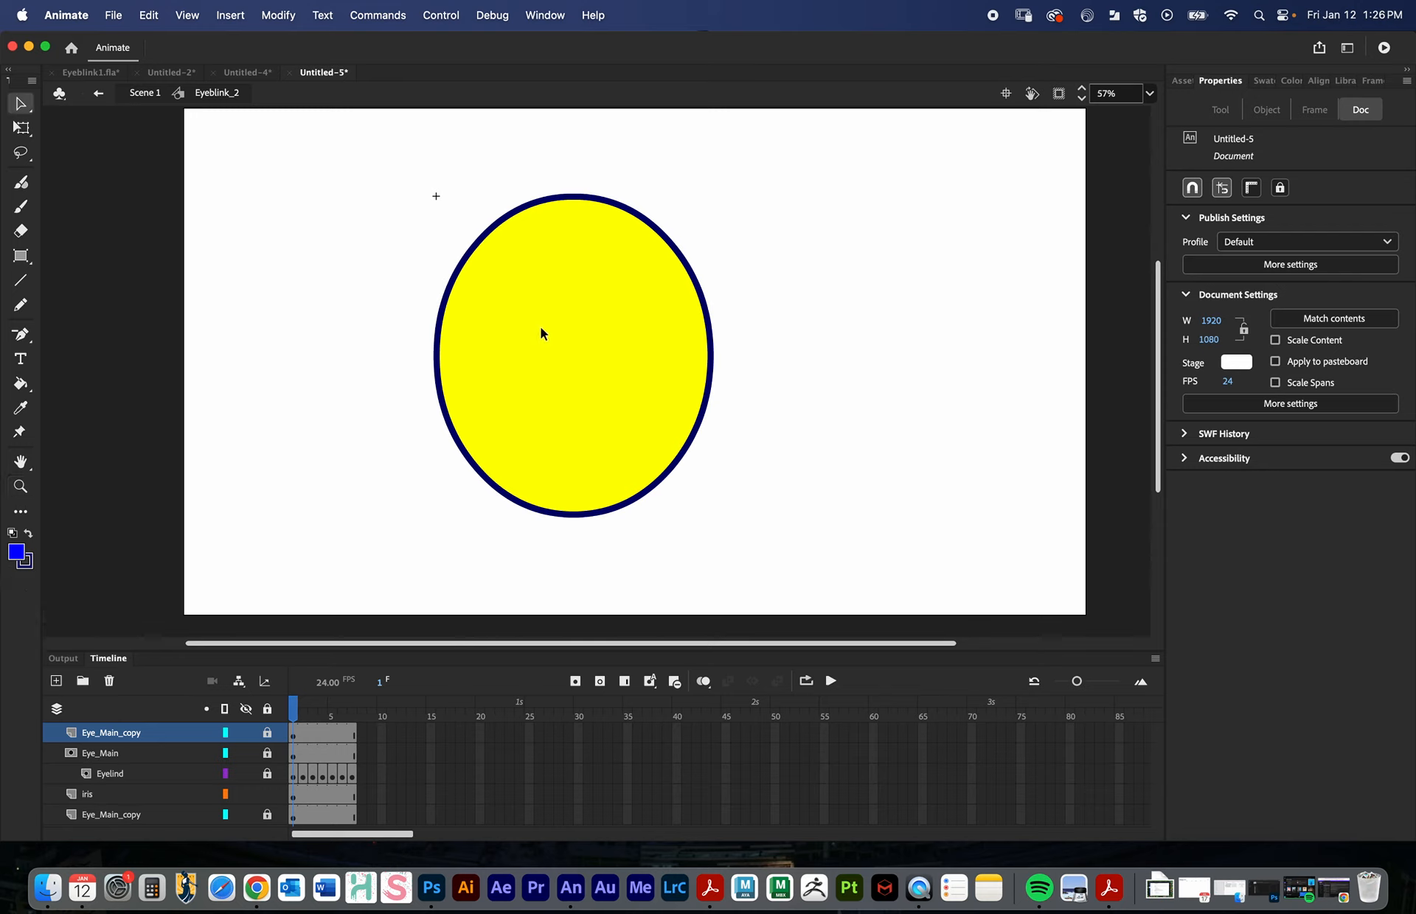
pyautogui.click(531, 423)
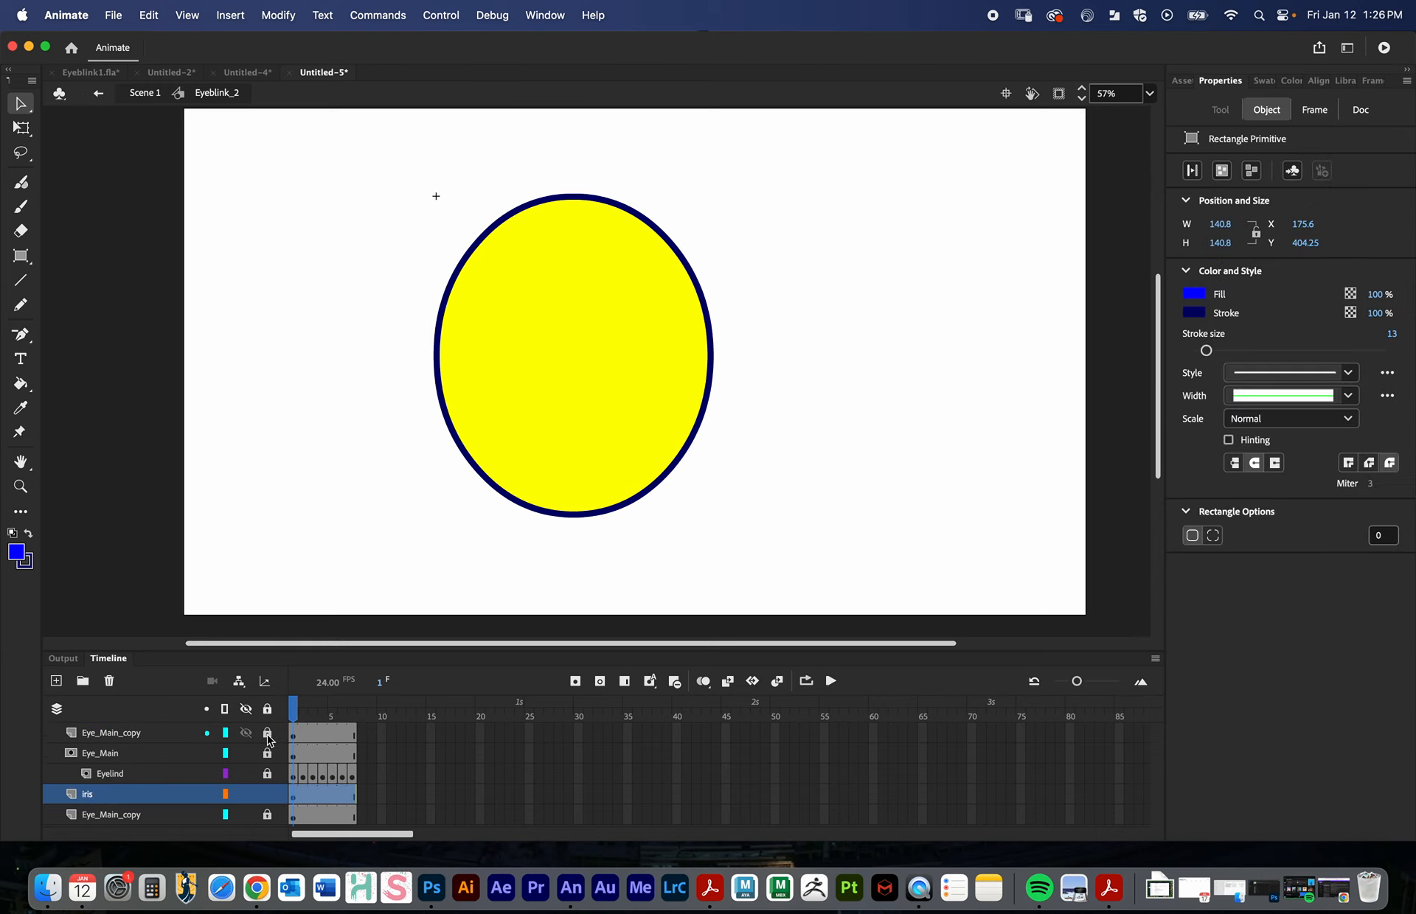
pyautogui.click(151, 735)
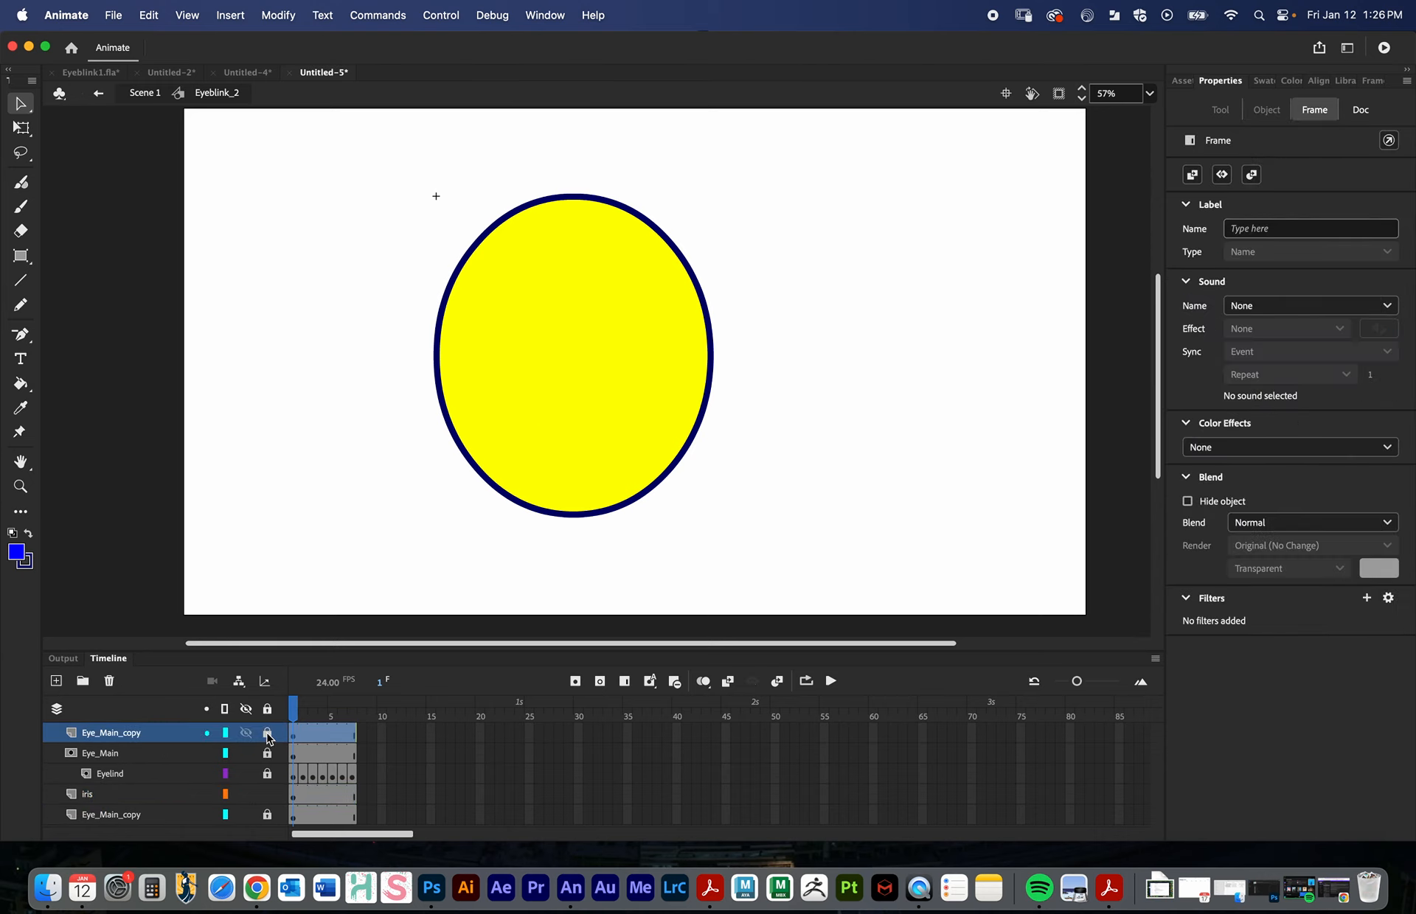
pyautogui.click(267, 734)
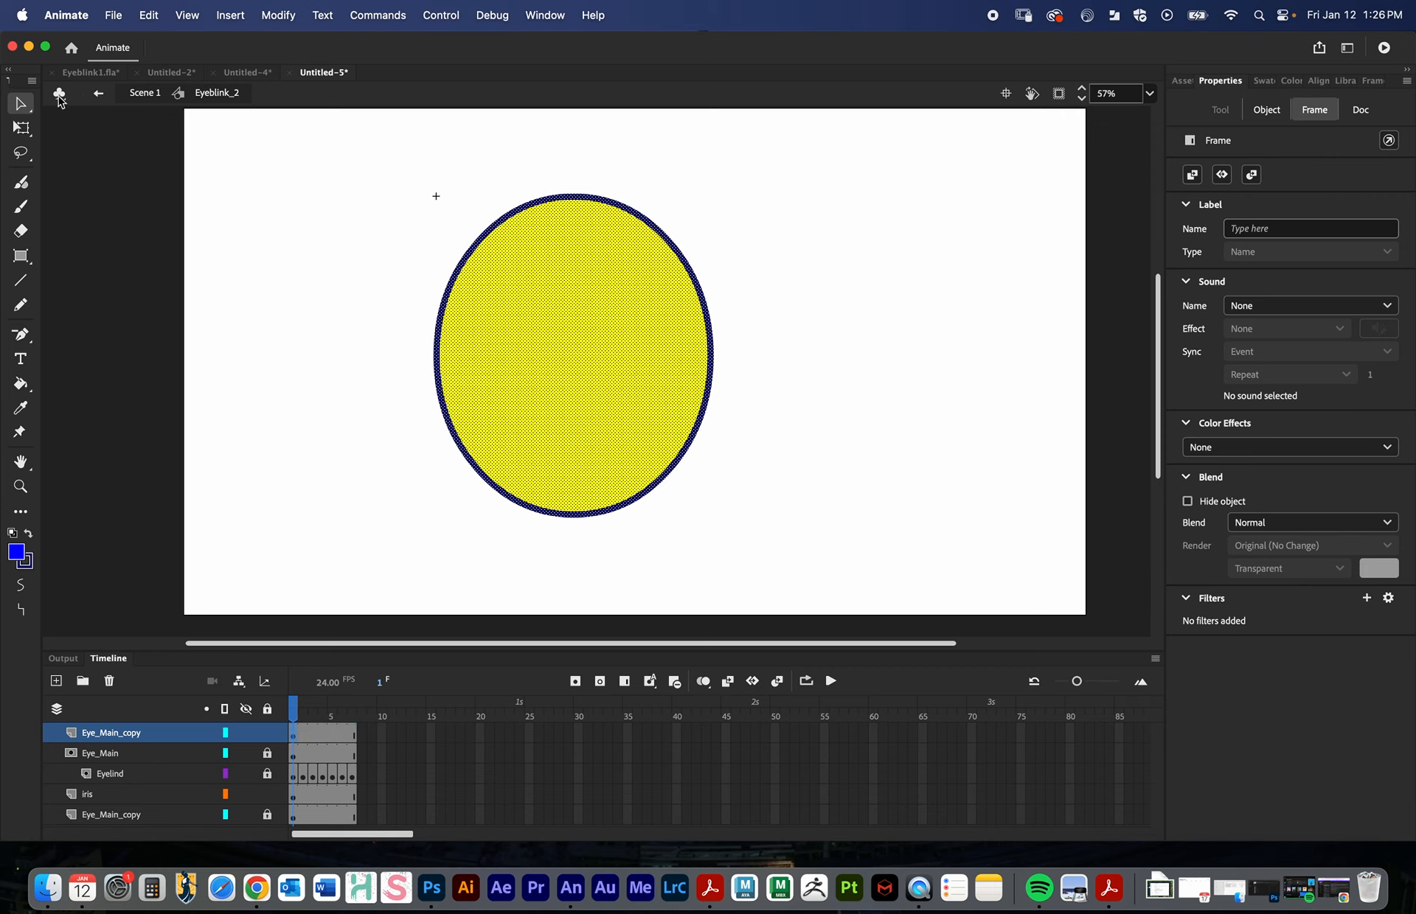
# - Delete the oval's yellow fill on the topmost Eye_Main_copy layer, keeping only its dark blue outline
pyautogui.click(422, 261)
pyautogui.click(512, 329)
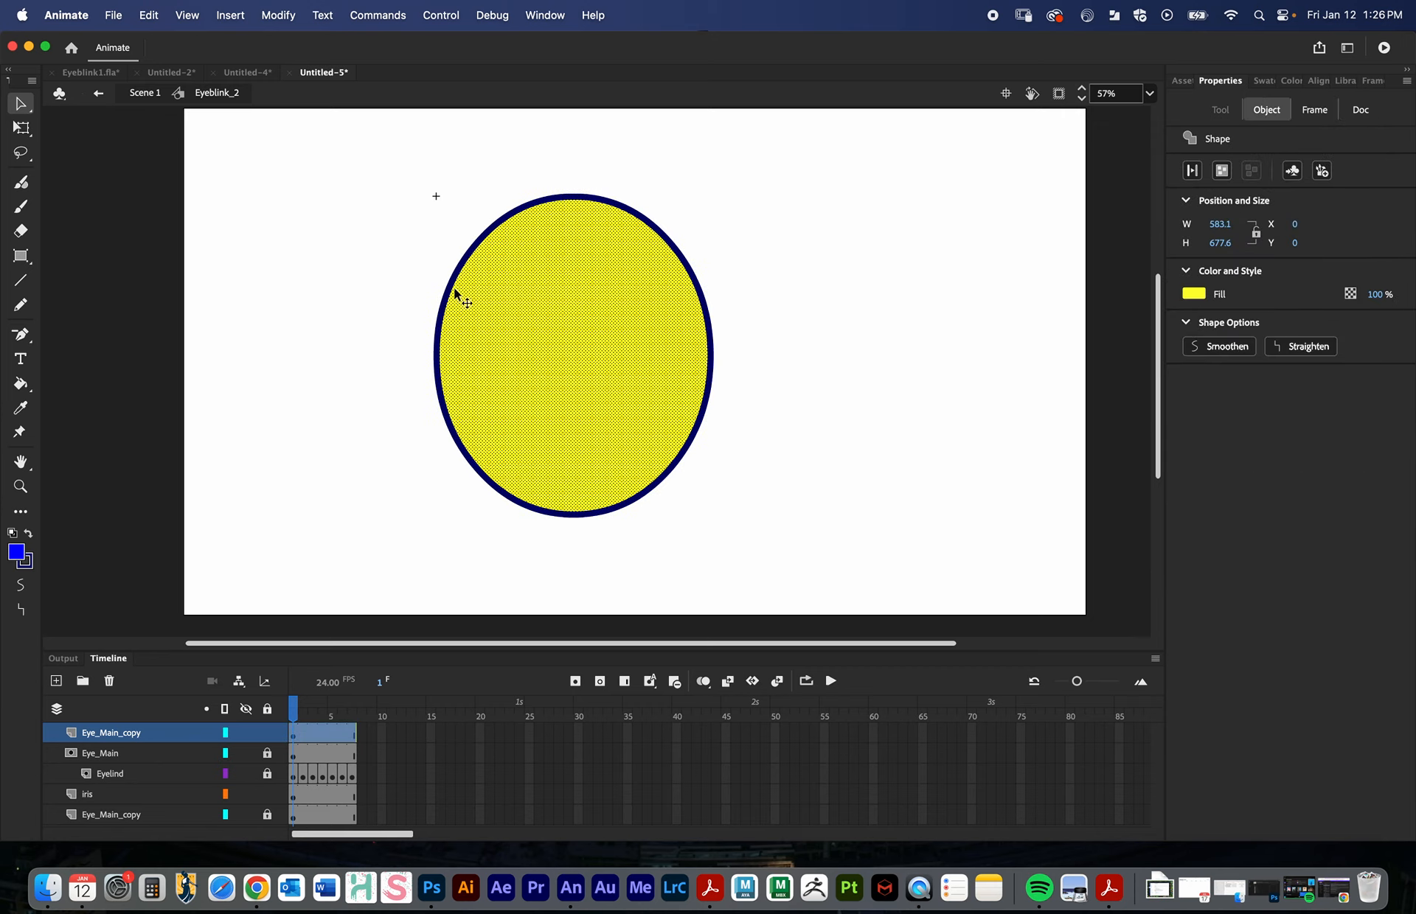
pyautogui.click(424, 259)
pyautogui.click(454, 278)
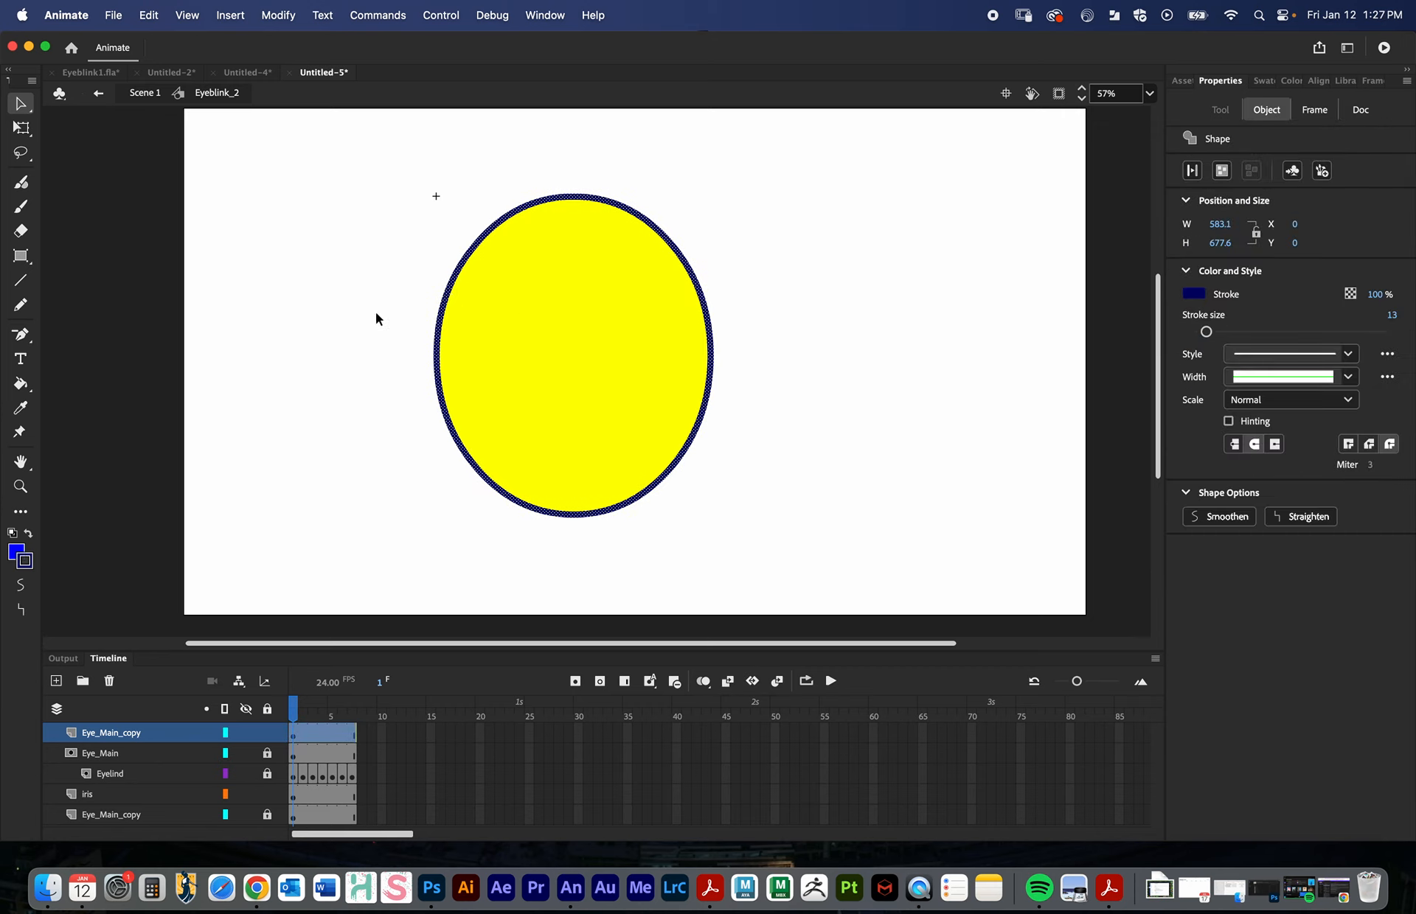
pyautogui.click(585, 355)
pyautogui.click(875, 314)
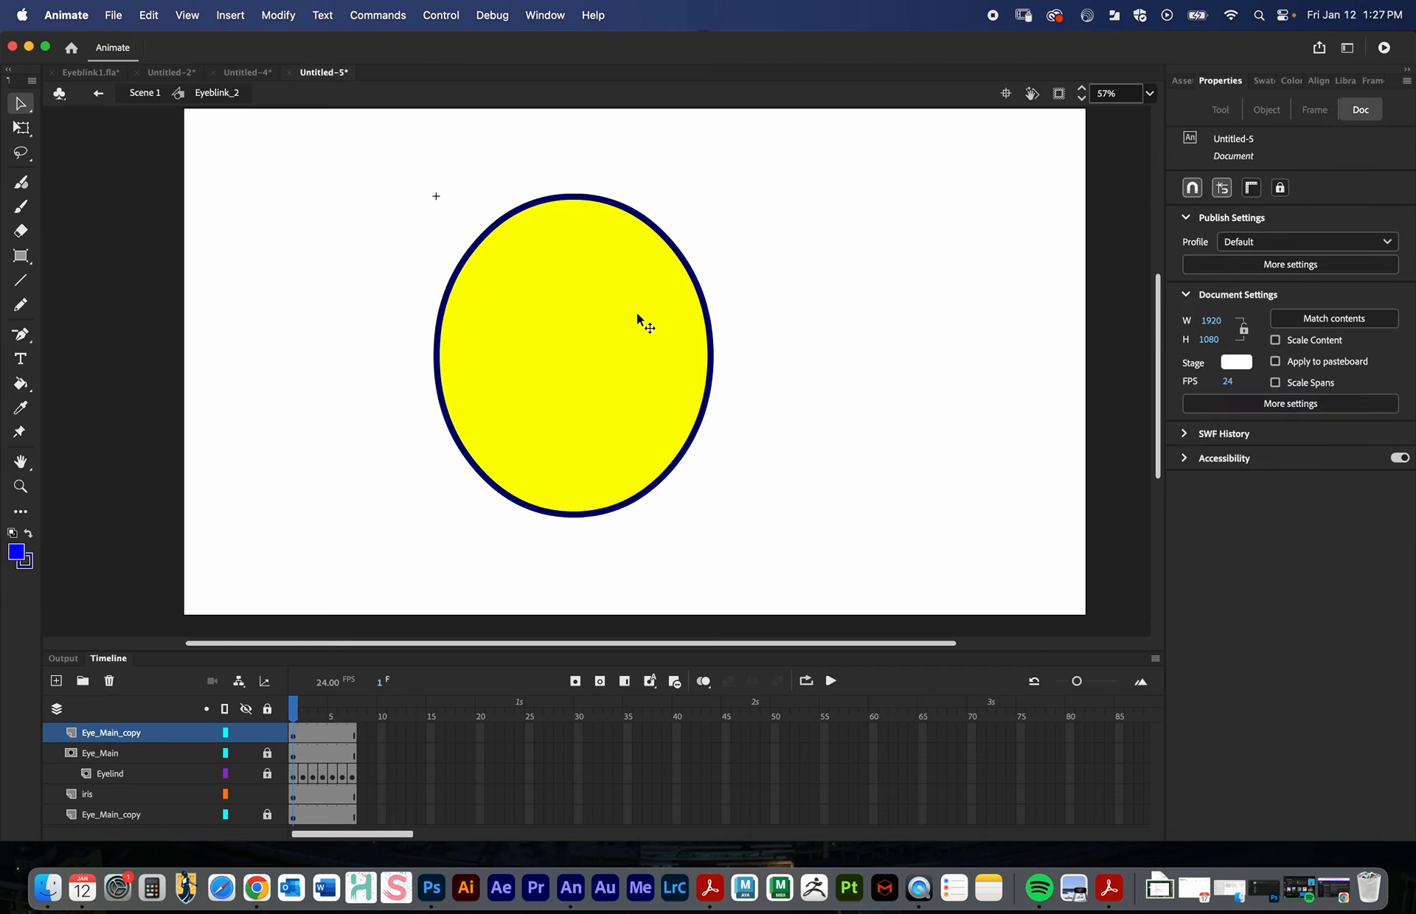
pyautogui.click(639, 319)
pyautogui.press('Delete')
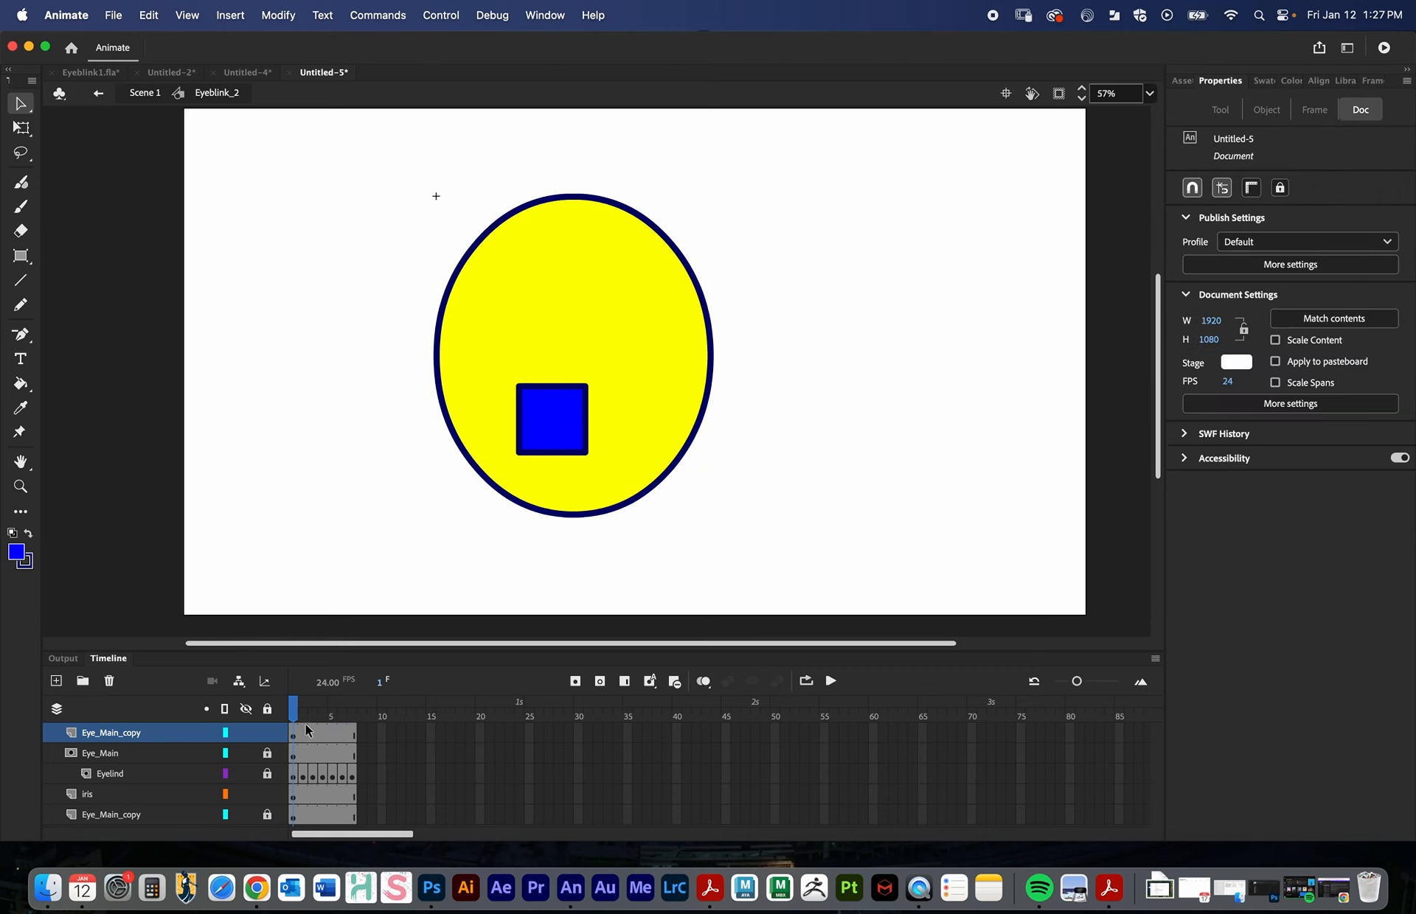
# - Scrub through the blink and check the outline, Eyelind and iris layers, ending back at frame 1
pyautogui.moveTo(293, 714)
pyautogui.mouseDown()
pyautogui.moveTo(362, 729)
pyautogui.moveTo(291, 728)
pyautogui.moveTo(372, 737)
pyautogui.moveTo(291, 730)
pyautogui.mouseUp()
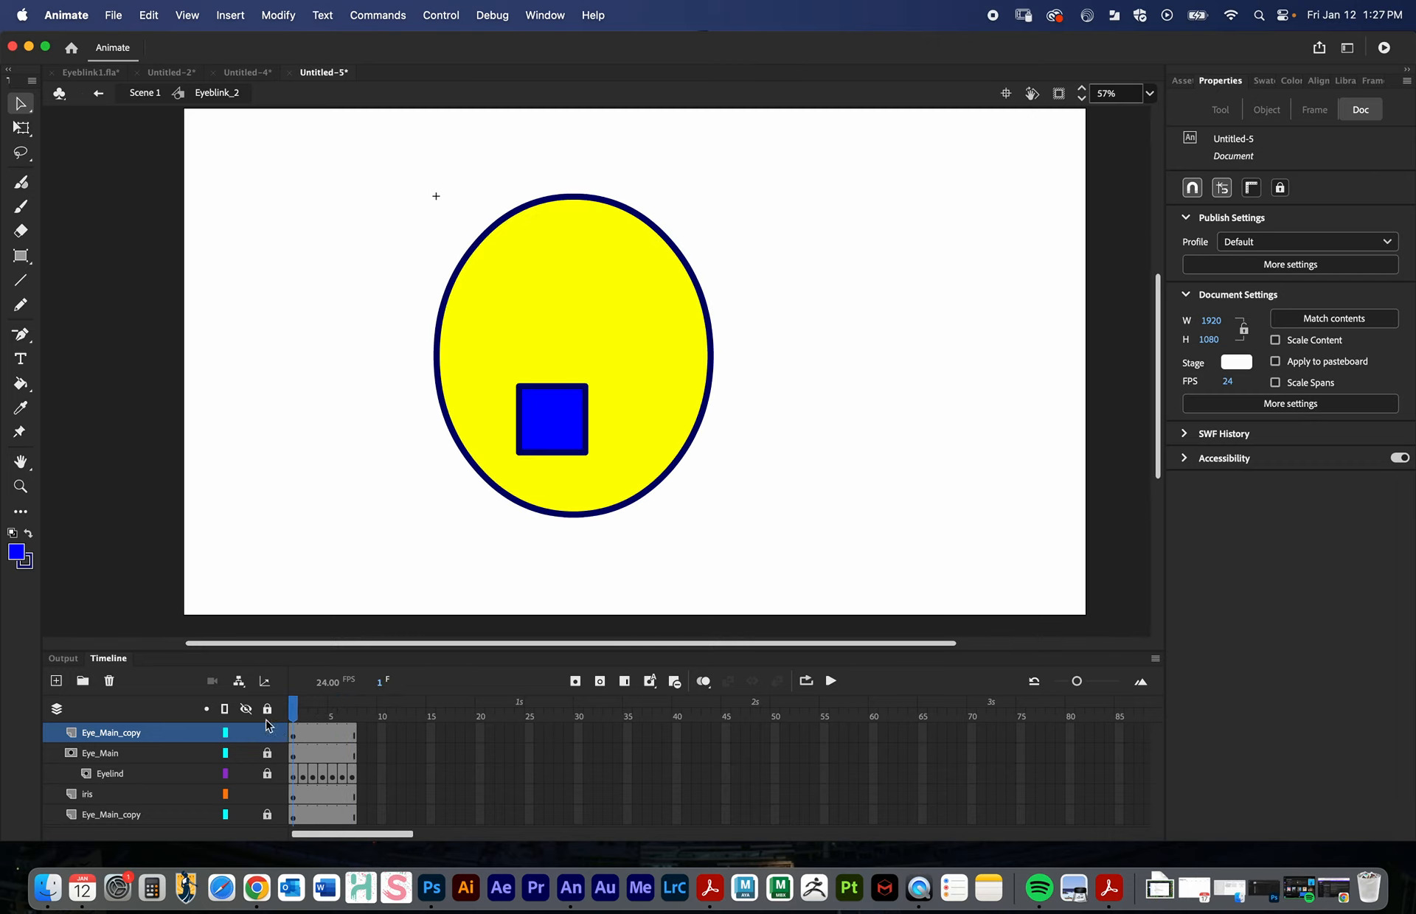
pyautogui.click(121, 738)
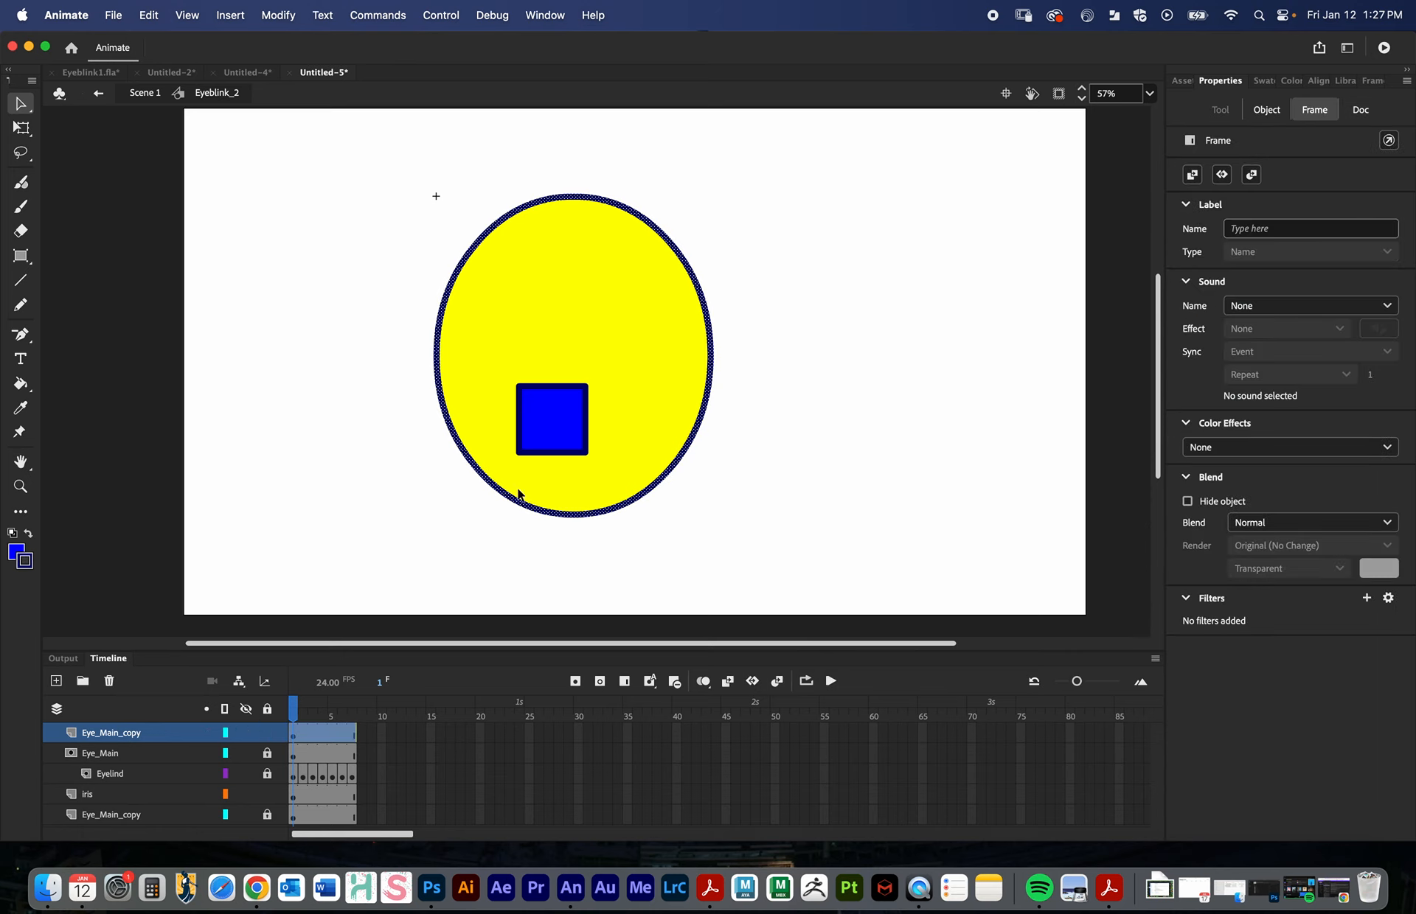
pyautogui.click(125, 776)
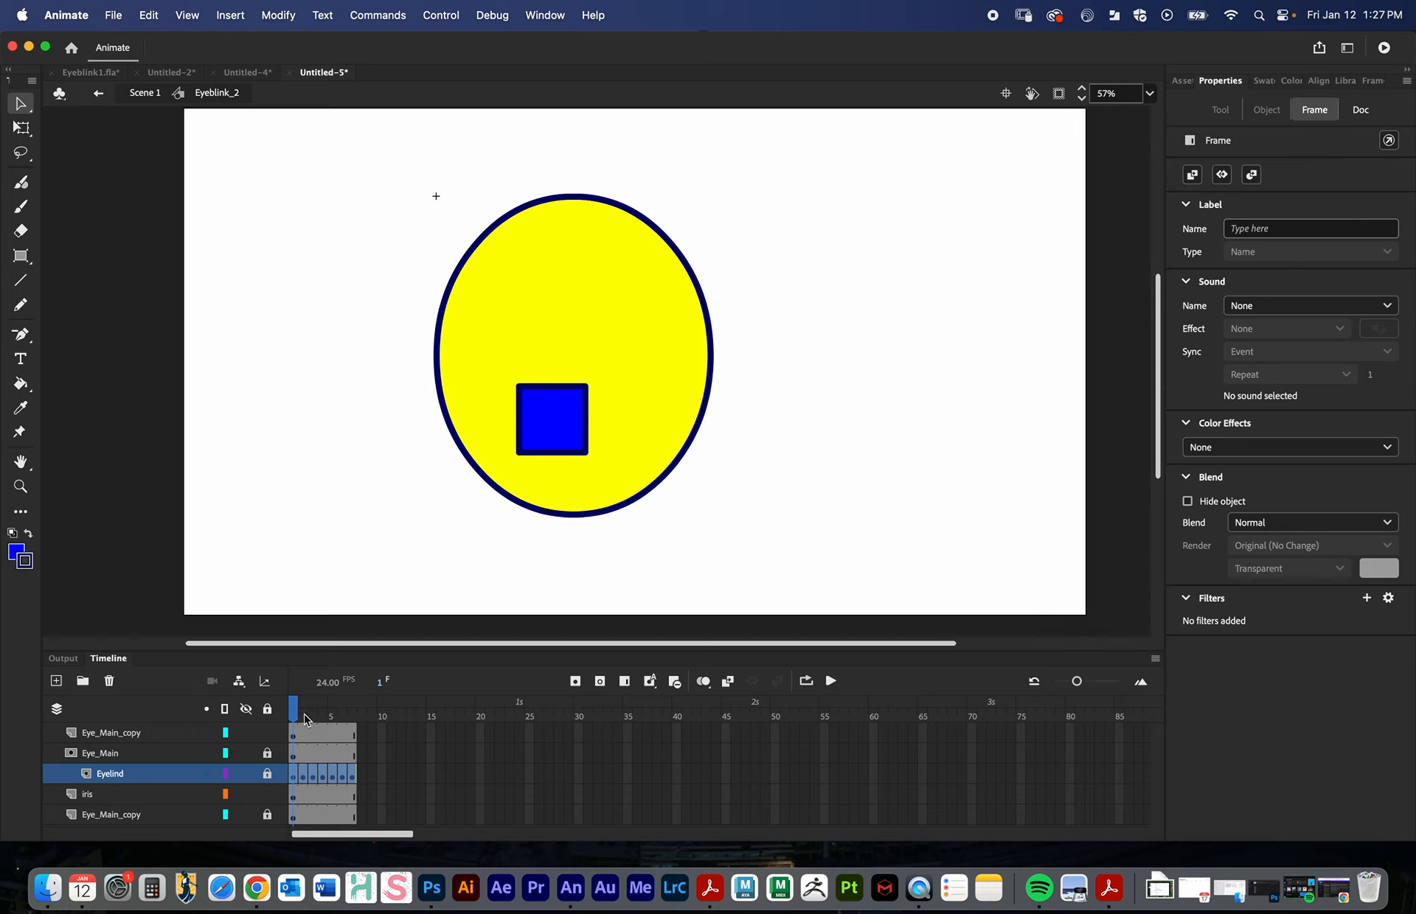
pyautogui.moveTo(295, 715); pyautogui.dragTo(237, 739)
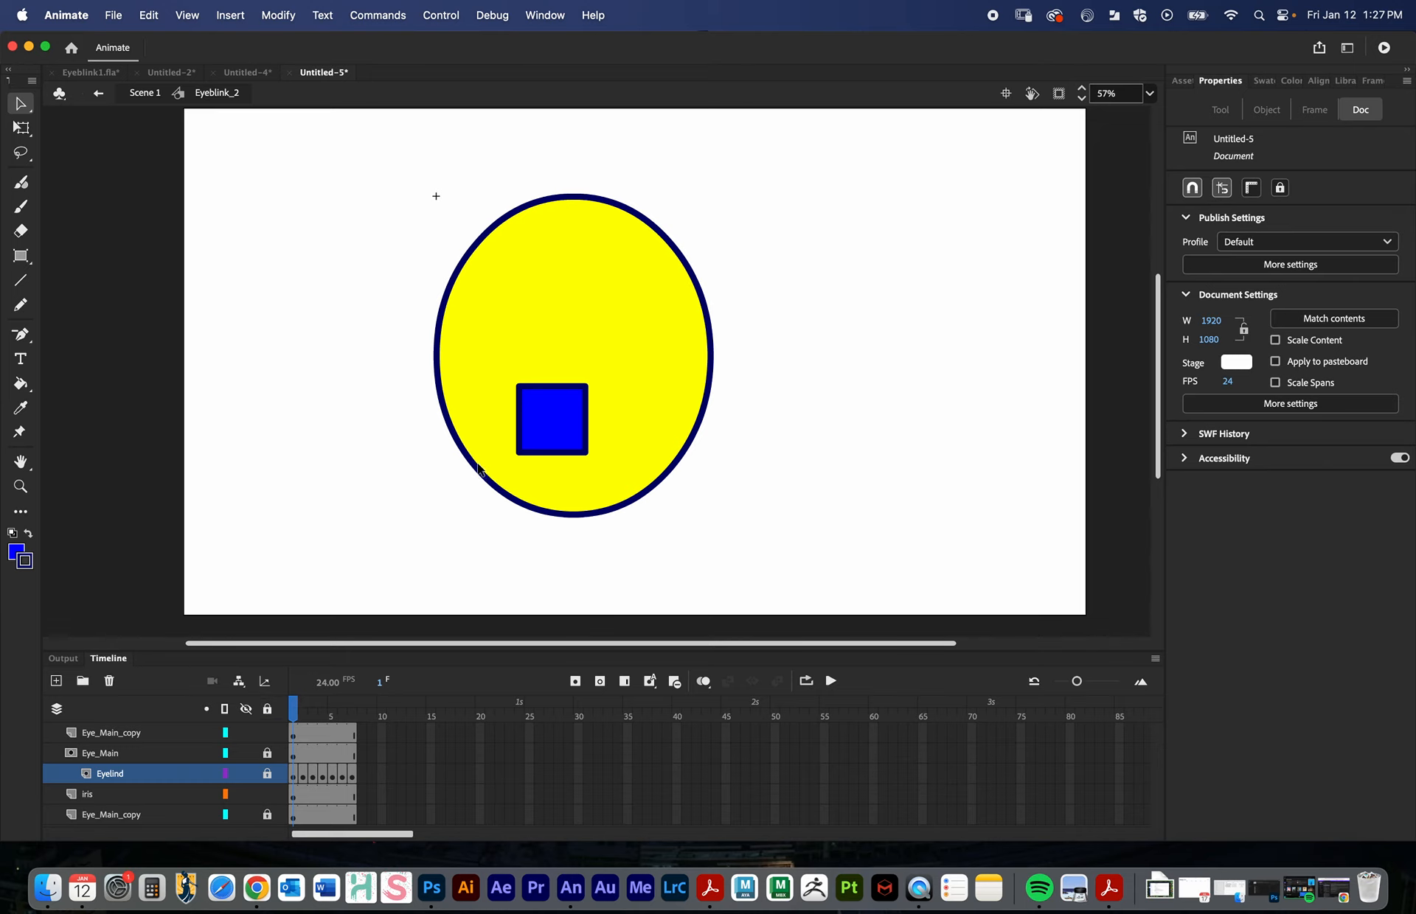
pyautogui.moveTo(295, 711)
pyautogui.mouseDown()
pyautogui.moveTo(367, 711)
pyautogui.moveTo(295, 711)
pyautogui.mouseUp()
pyautogui.click(545, 440)
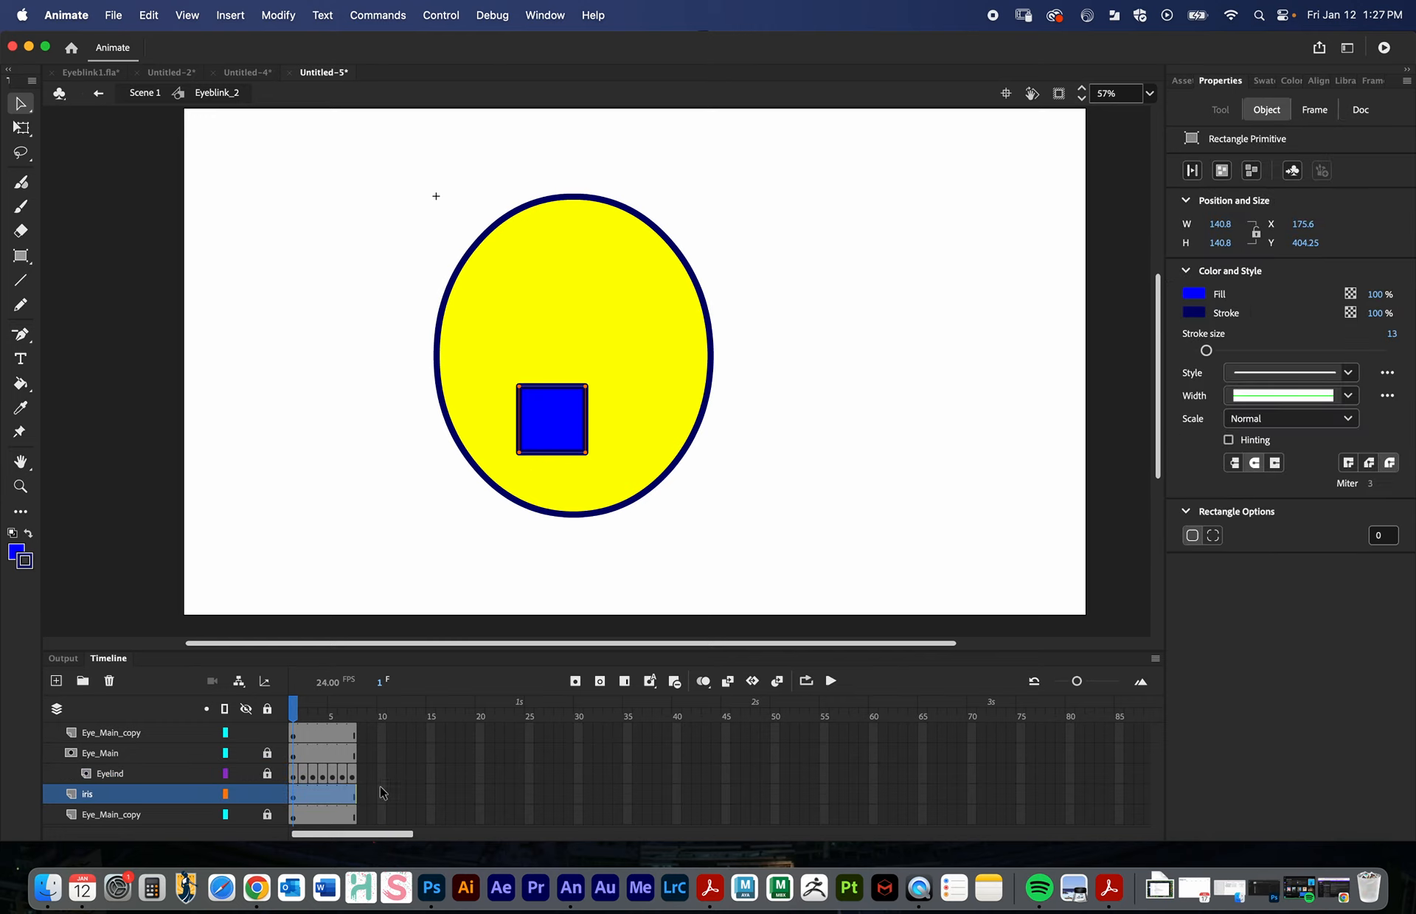
pyautogui.click(361, 799)
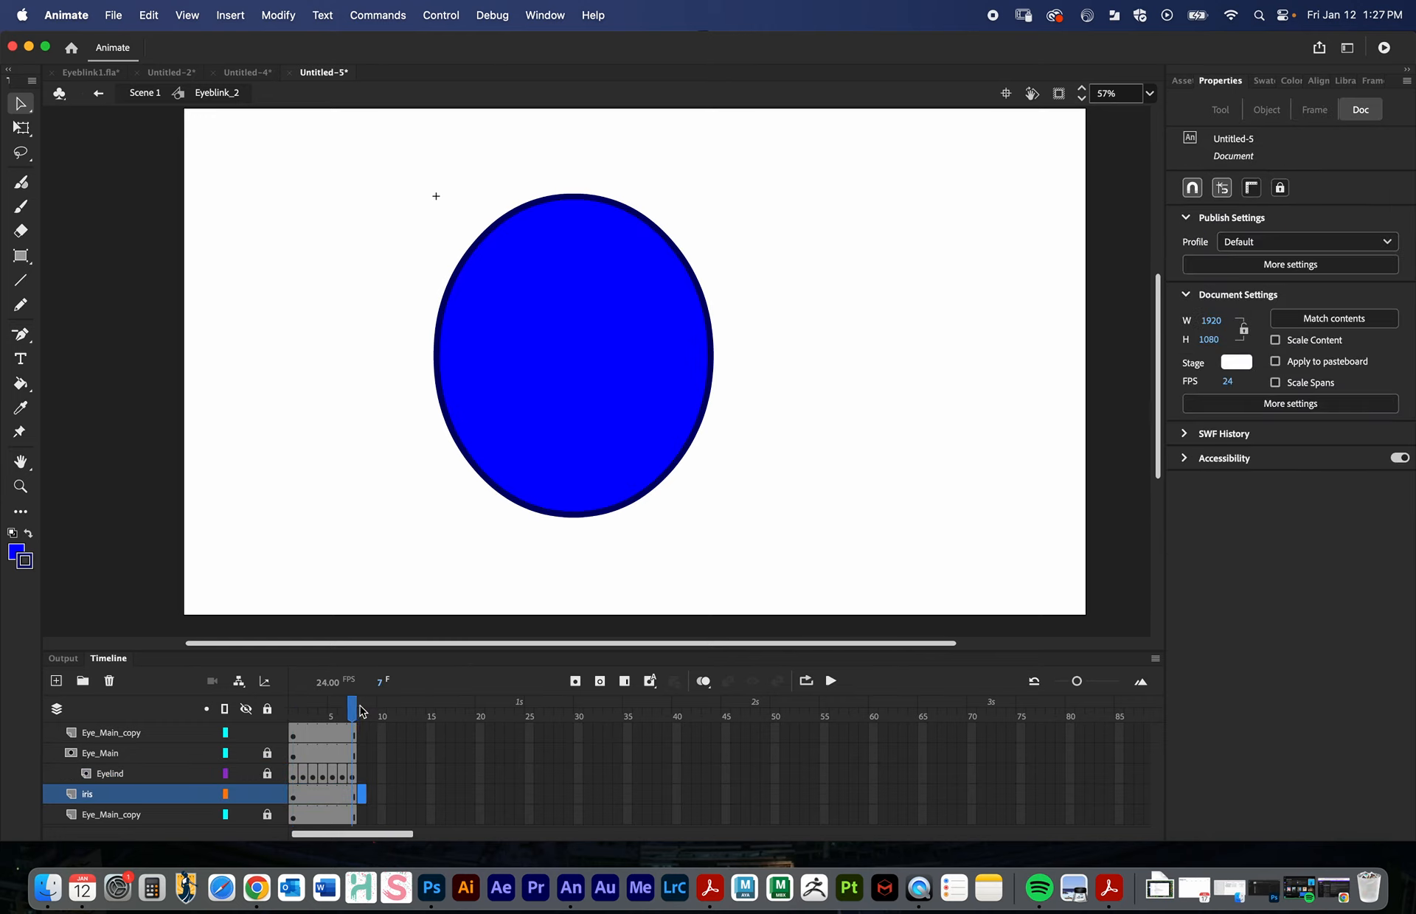
pyautogui.click(293, 709)
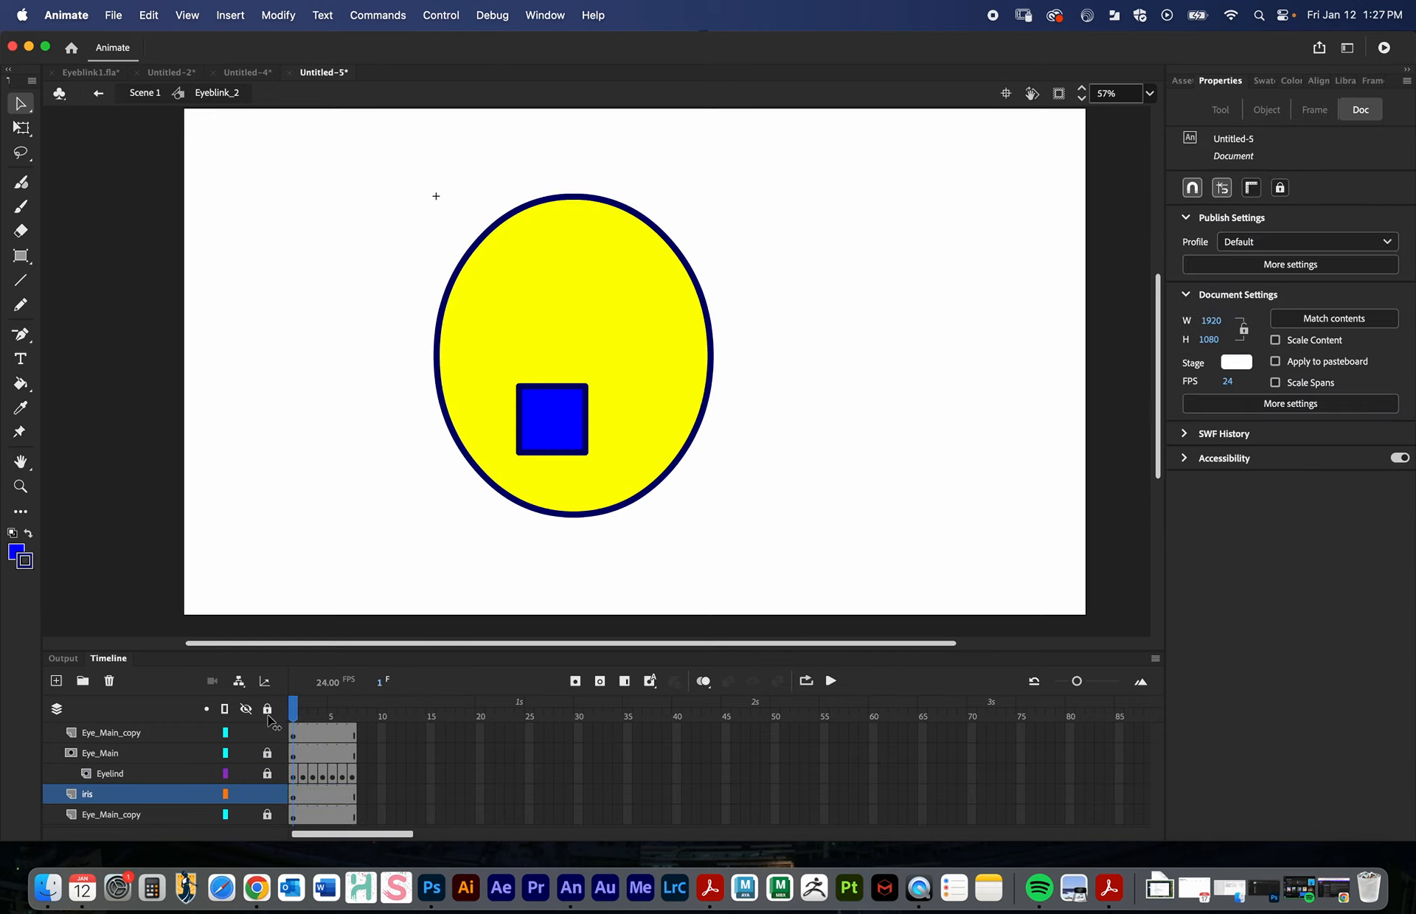
# - Add a keyframe at frame 8 of the iris layer and shift the square iris left to X 123.3
pyautogui.click(362, 798)
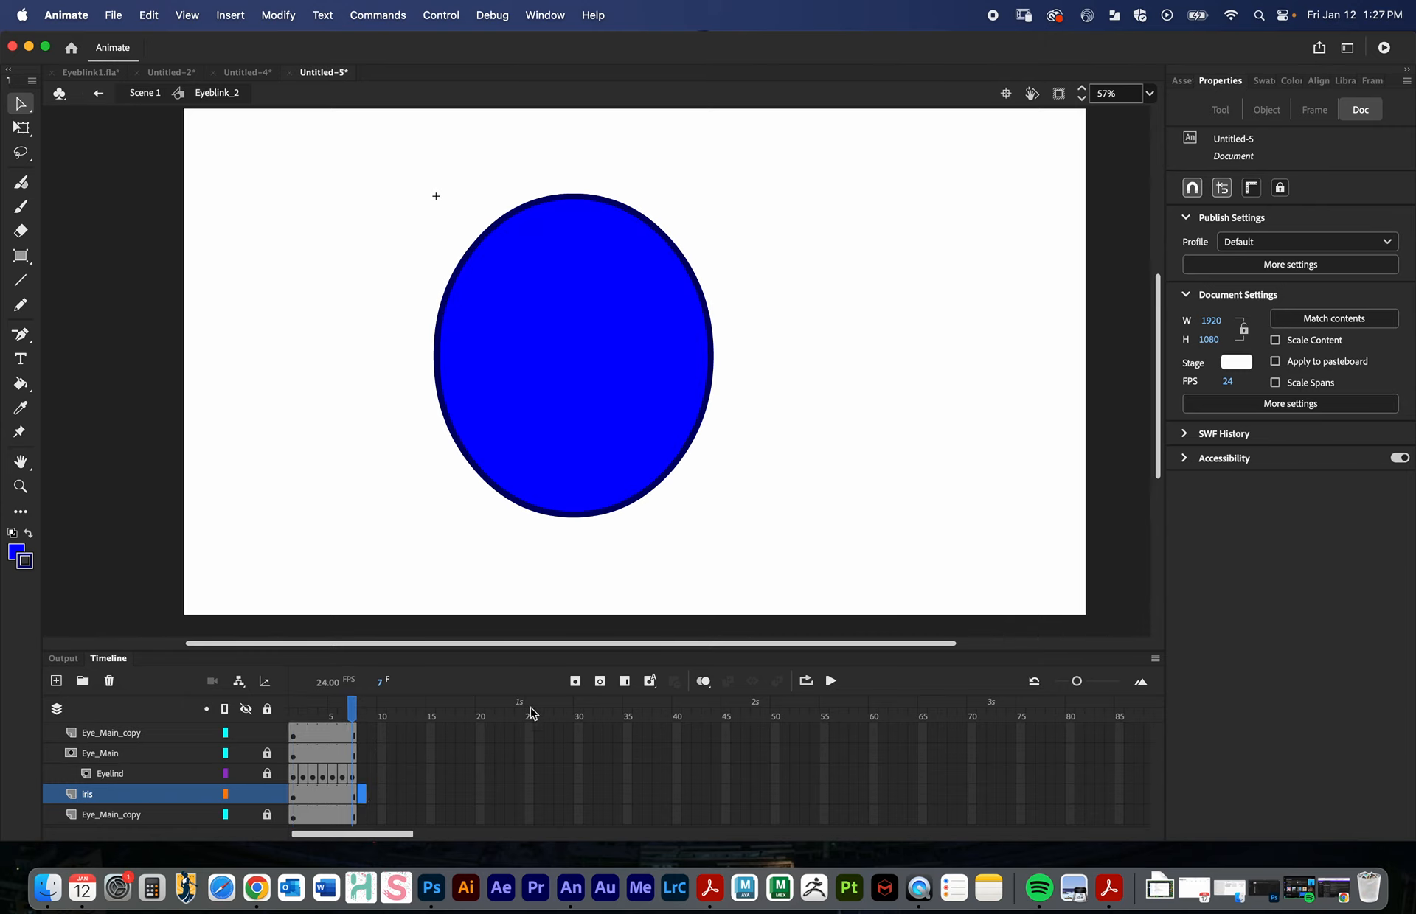
pyautogui.click(576, 681)
pyautogui.moveTo(544, 433); pyautogui.dragTo(519, 432)
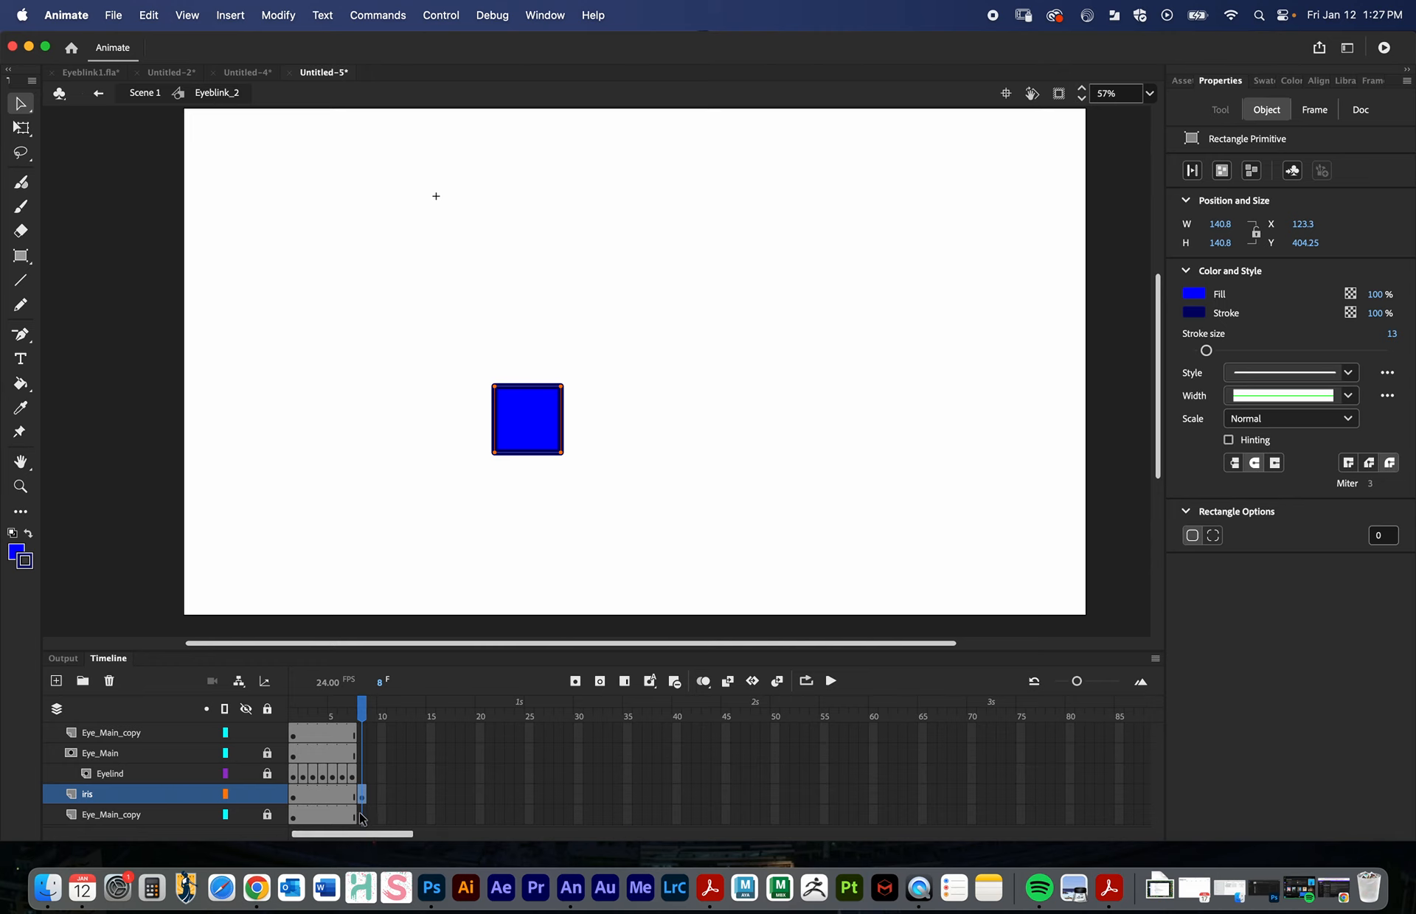
# - Extend both Eye_Main_copy layers and the Eye_Main mask layer to frame 8, ending back at frame 1
pyautogui.click(361, 817)
pyautogui.click(625, 681)
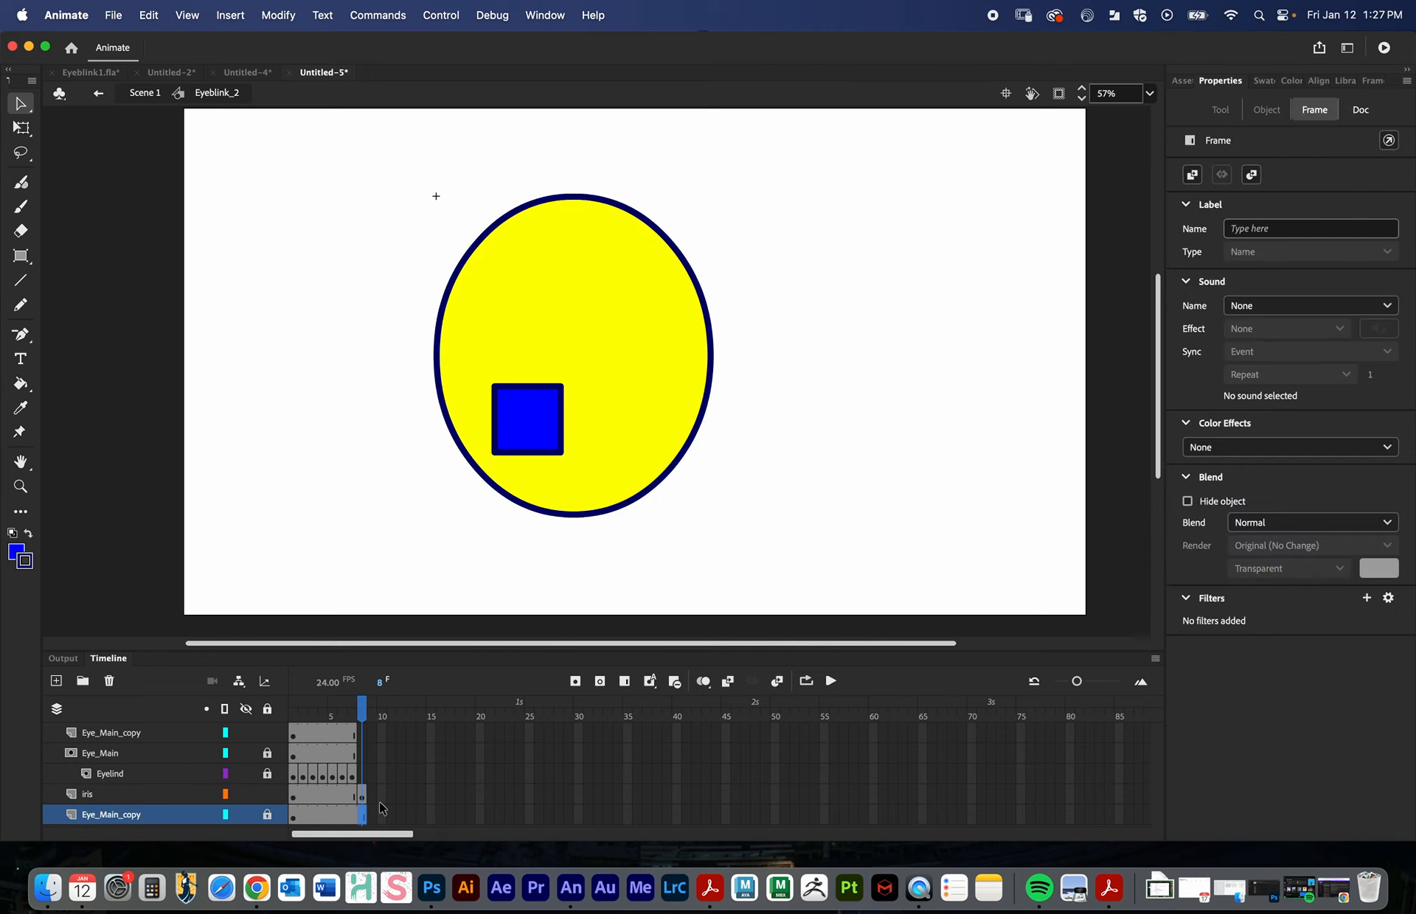
pyautogui.click(360, 782)
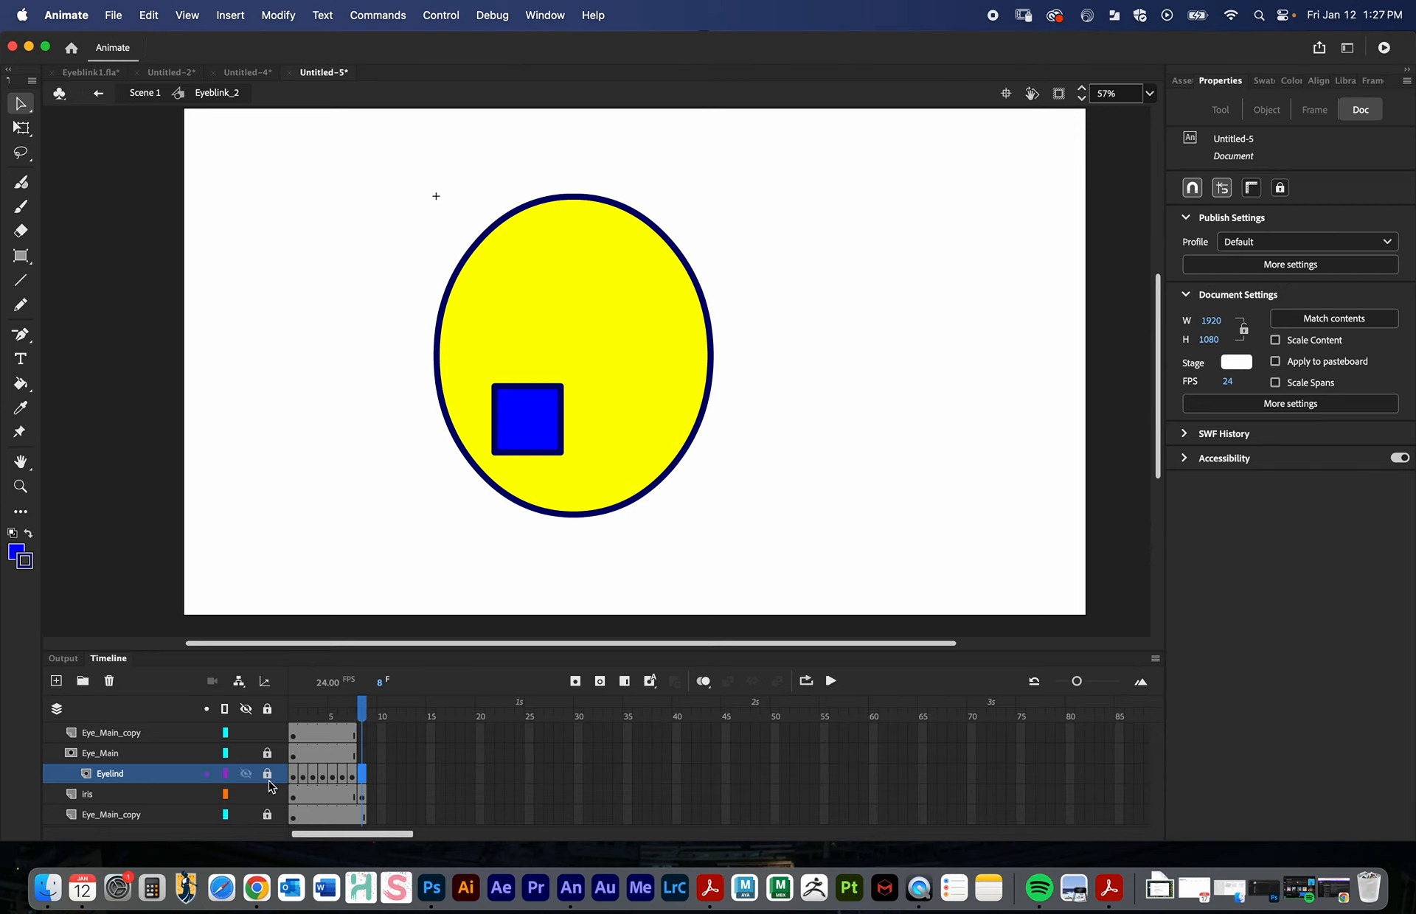
pyautogui.click(363, 753)
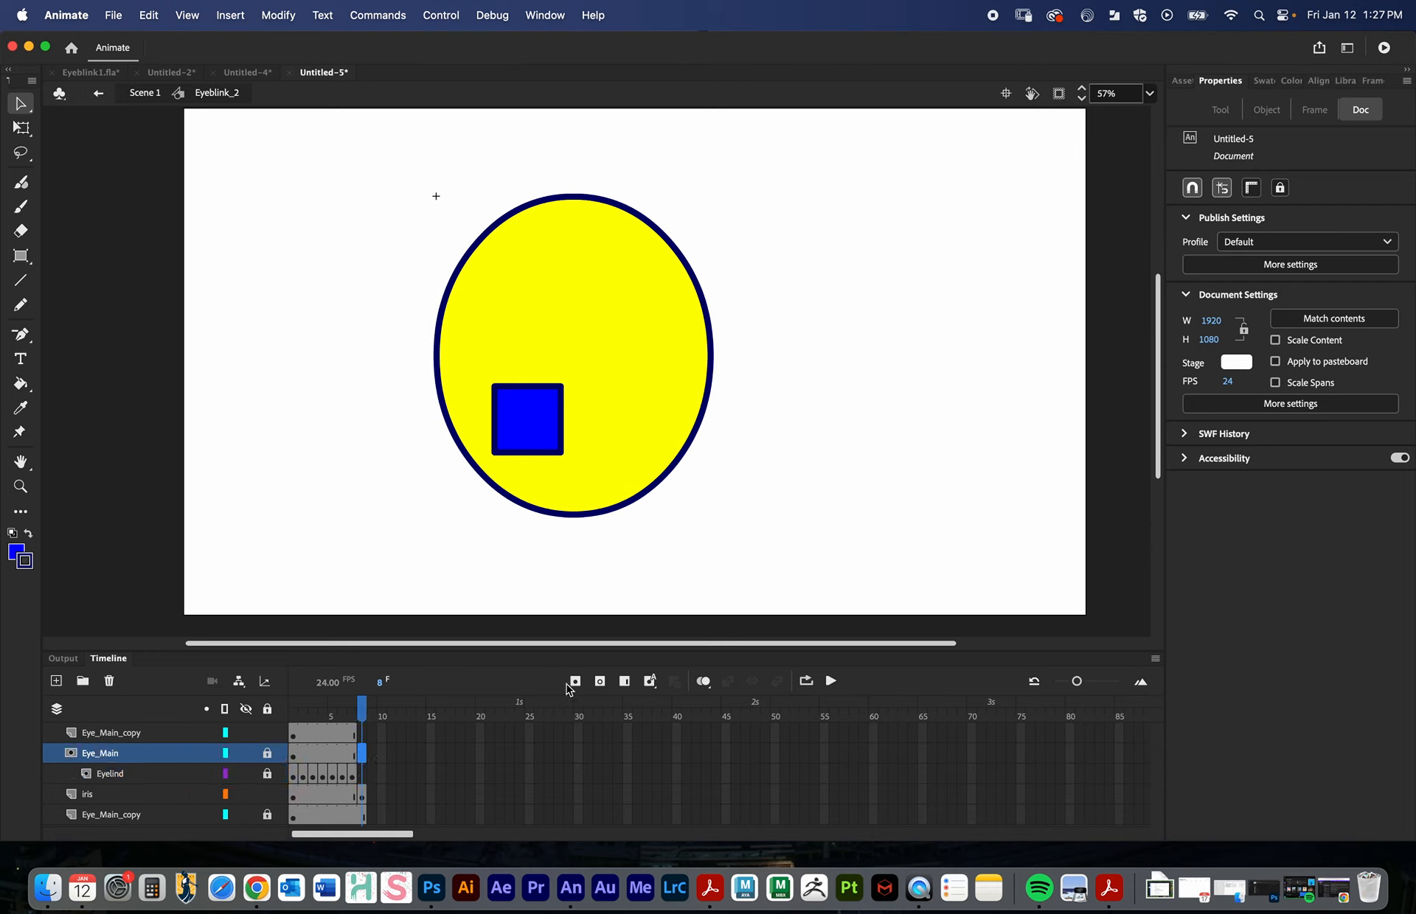
pyautogui.click(624, 681)
pyautogui.click(364, 735)
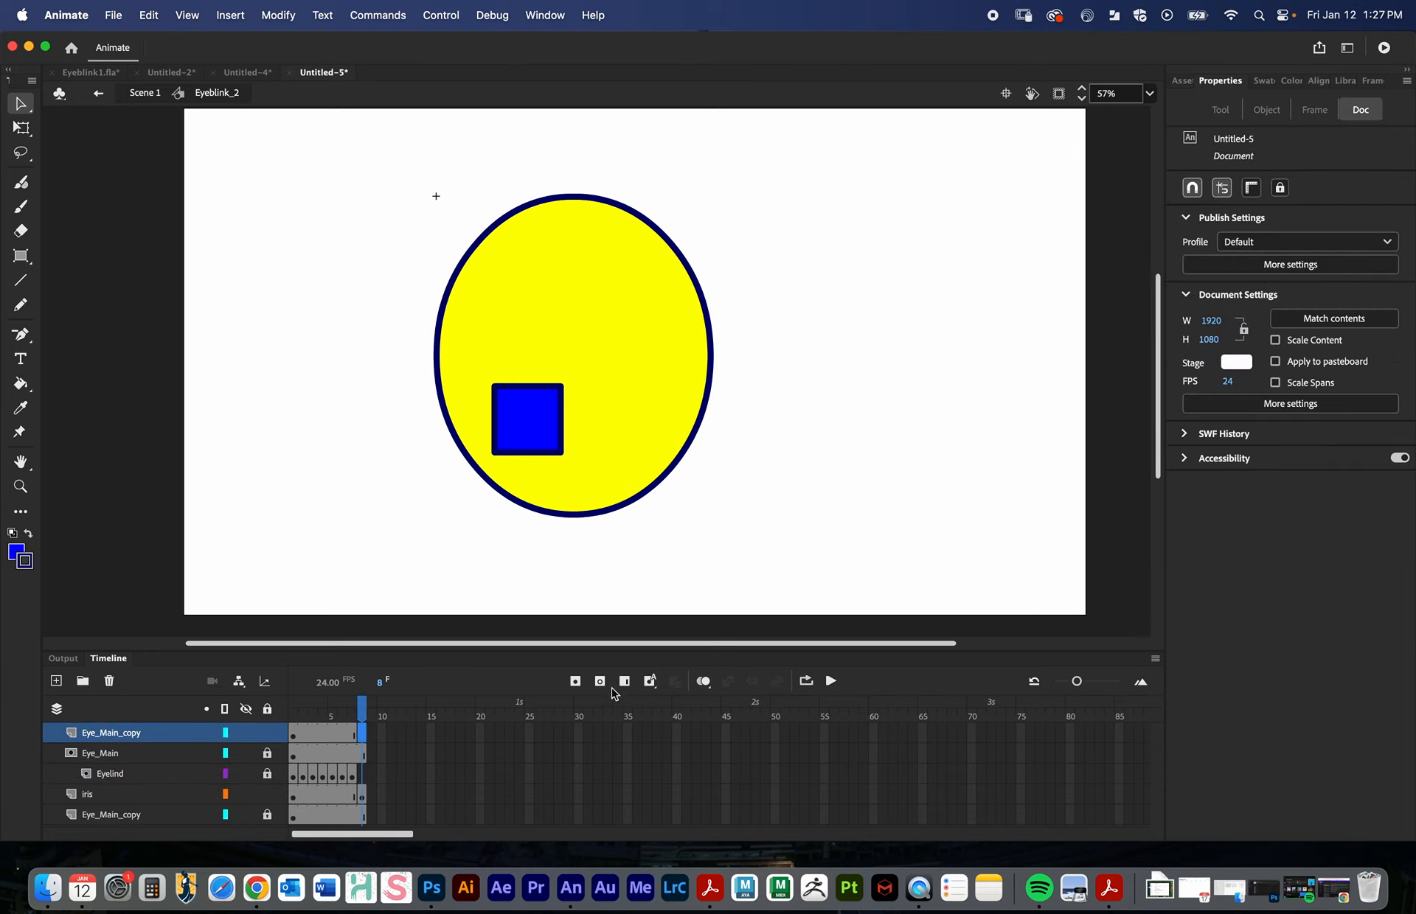
pyautogui.moveTo(360, 710); pyautogui.dragTo(272, 732)
# - Unlock Eyelind and Eye_Main, copy the eyelid from frame 1 and paste it in place on a blank Eyelind keyframe at frame 8
pyautogui.click(352, 774)
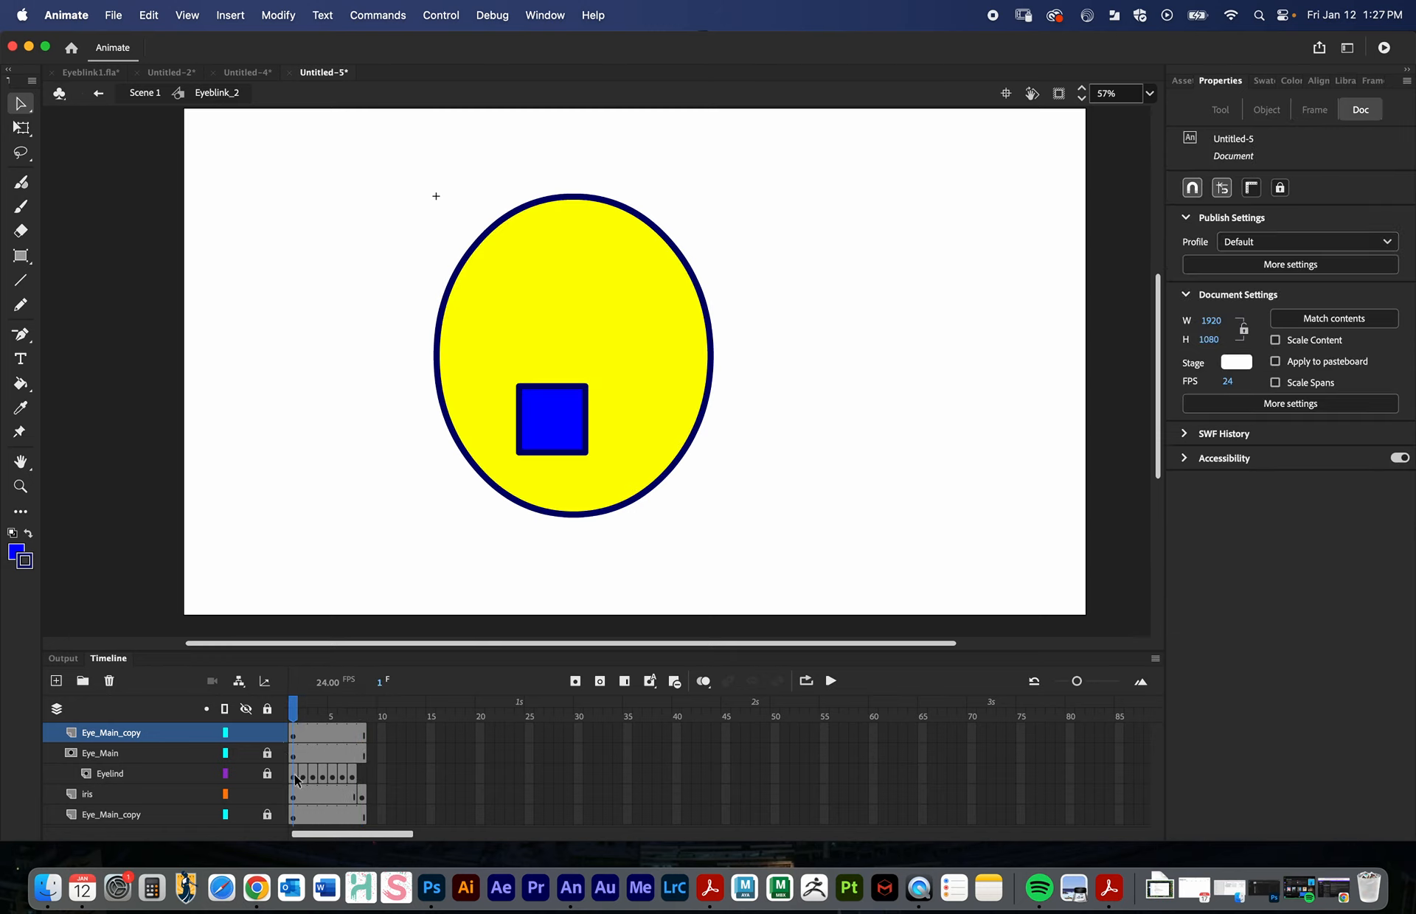
pyautogui.click(267, 773)
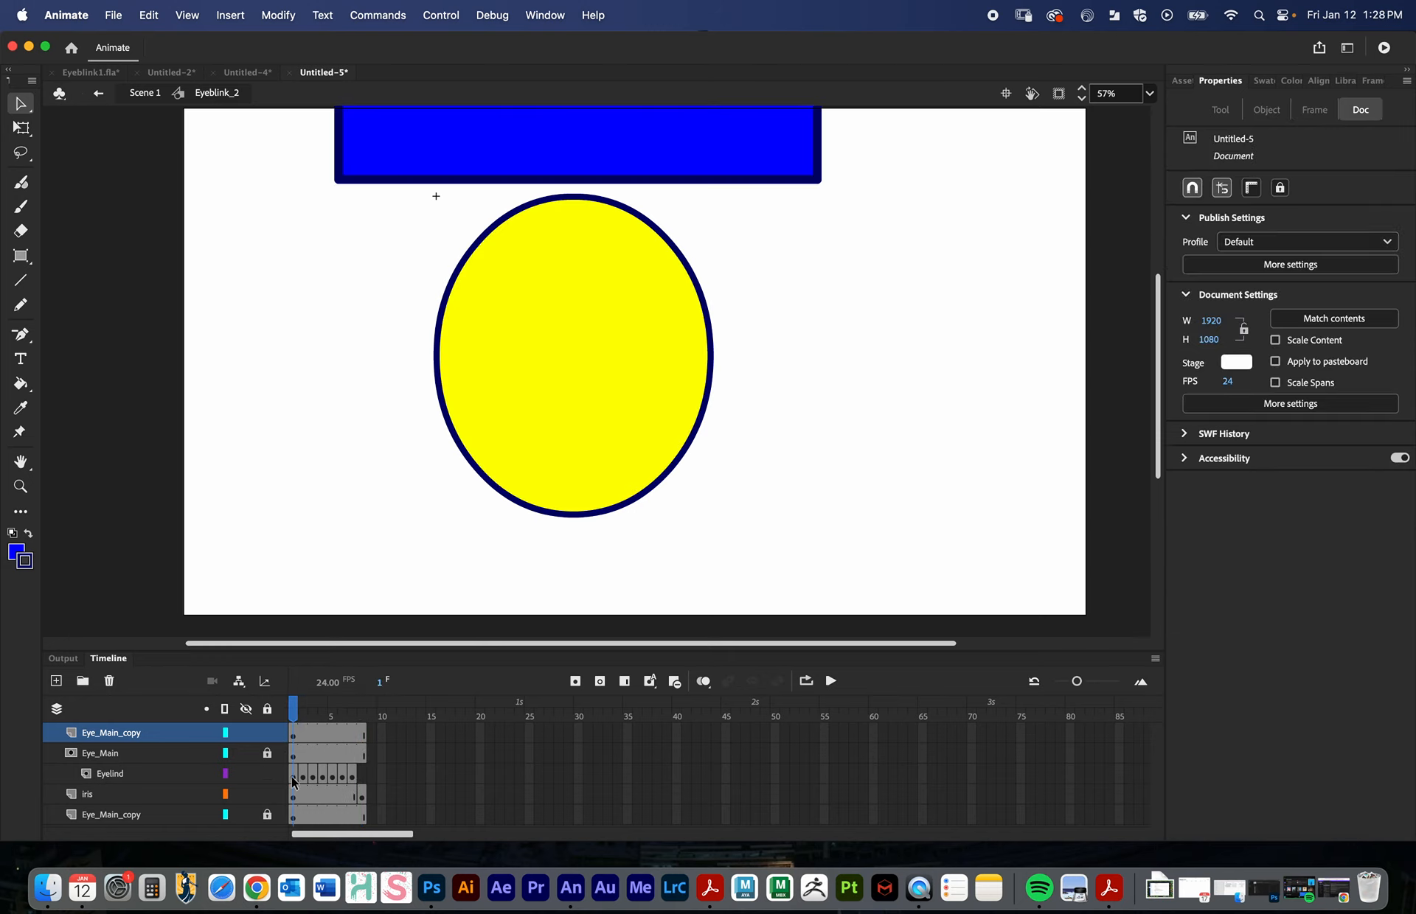
pyautogui.click(292, 775)
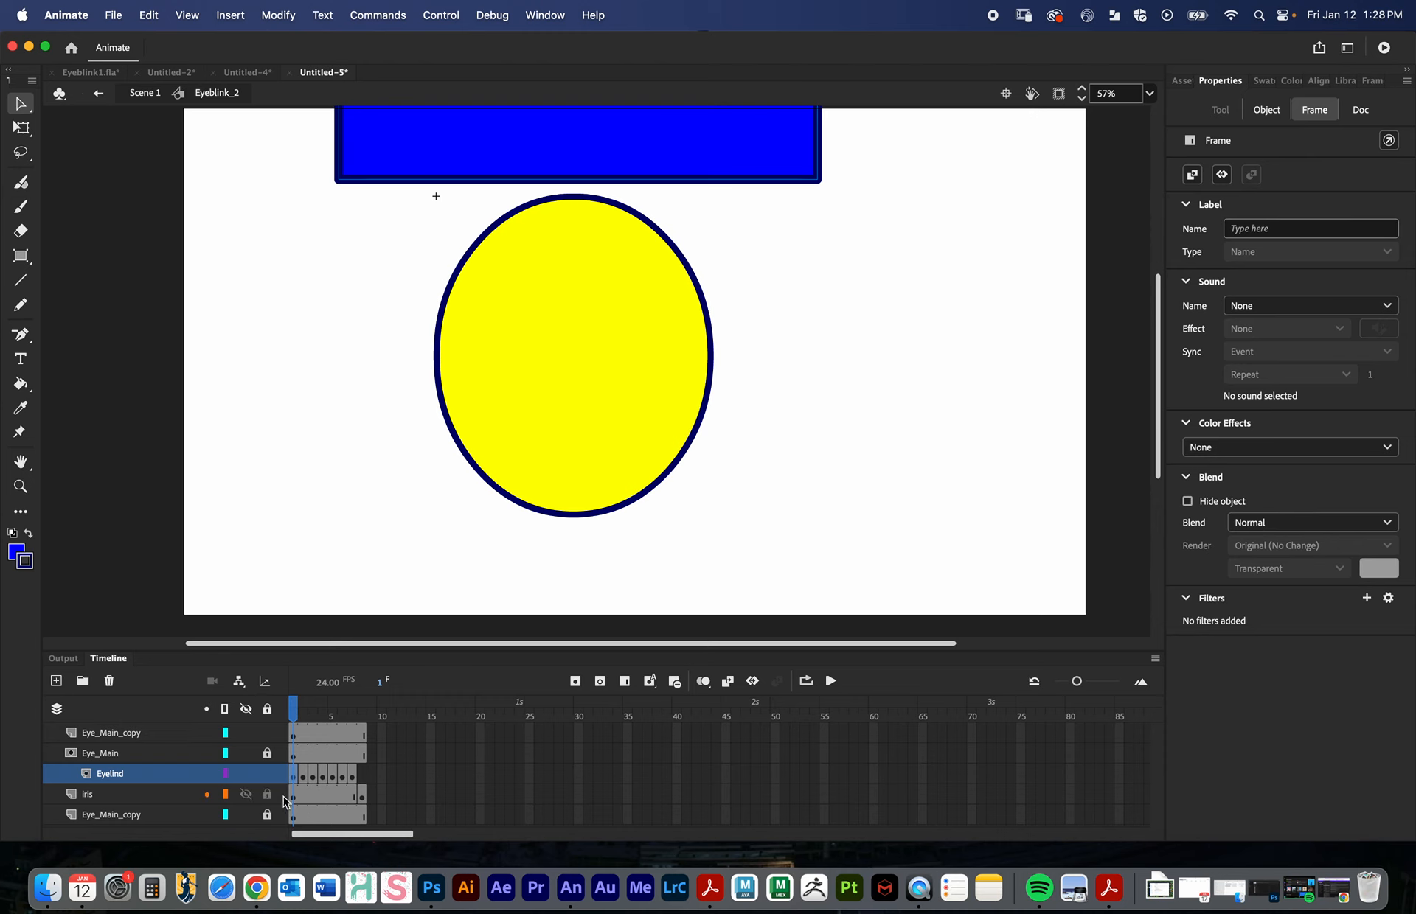
pyautogui.click(268, 777)
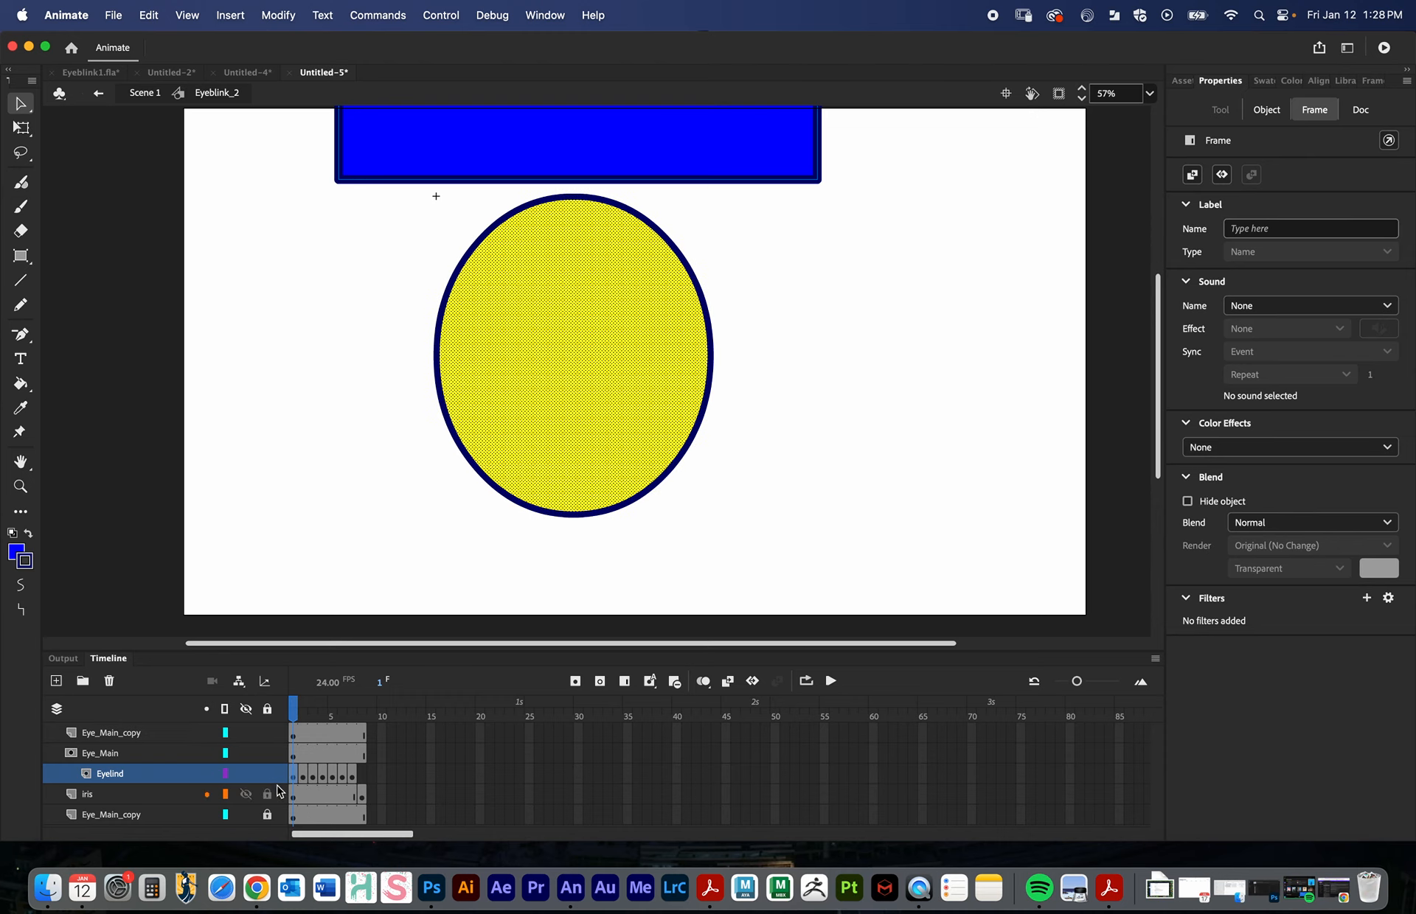
pyautogui.click(292, 775)
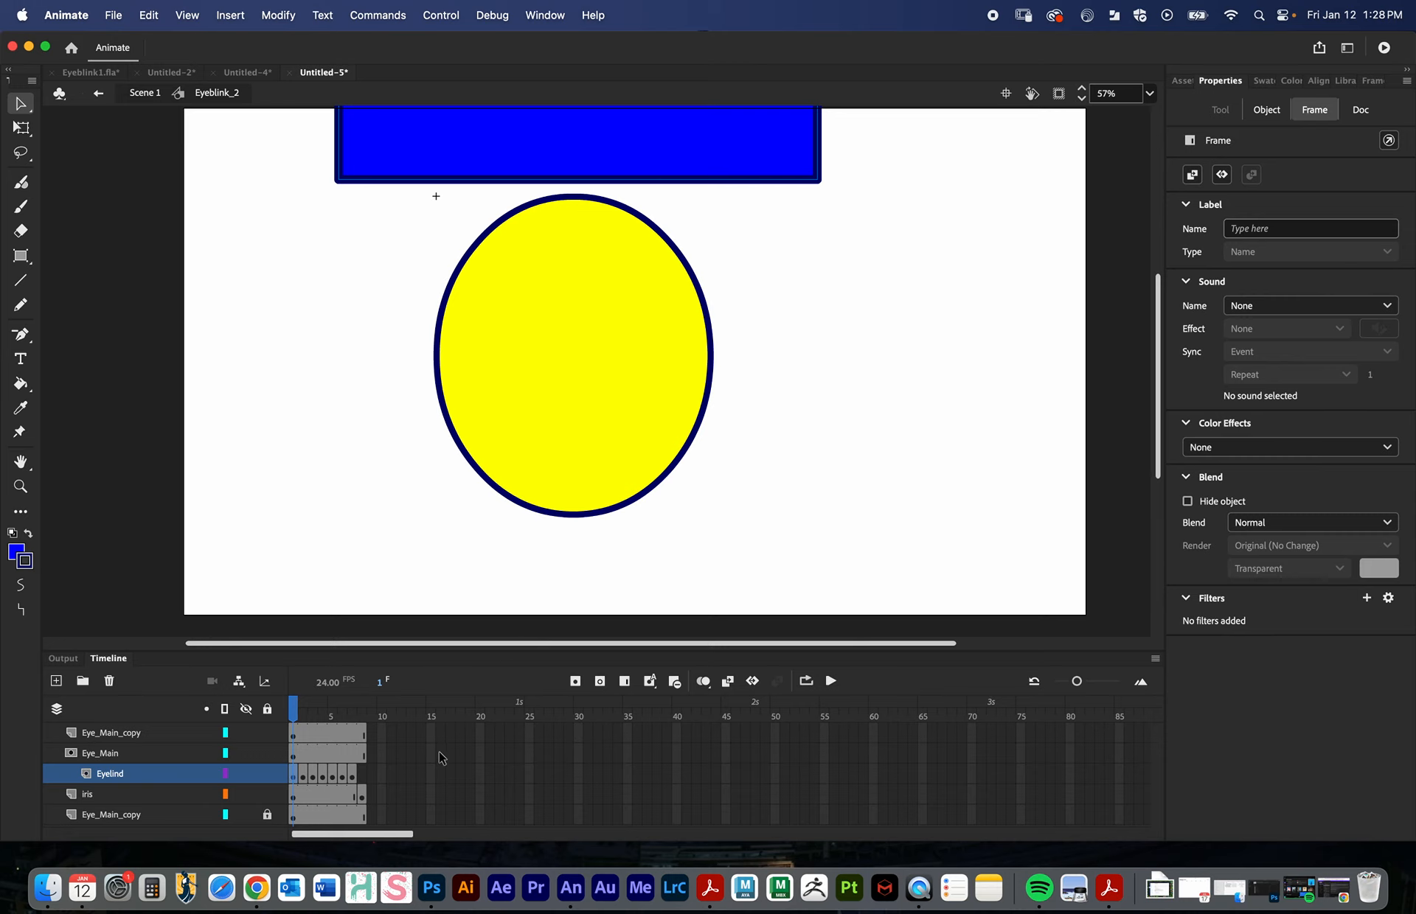
pyautogui.click(361, 773)
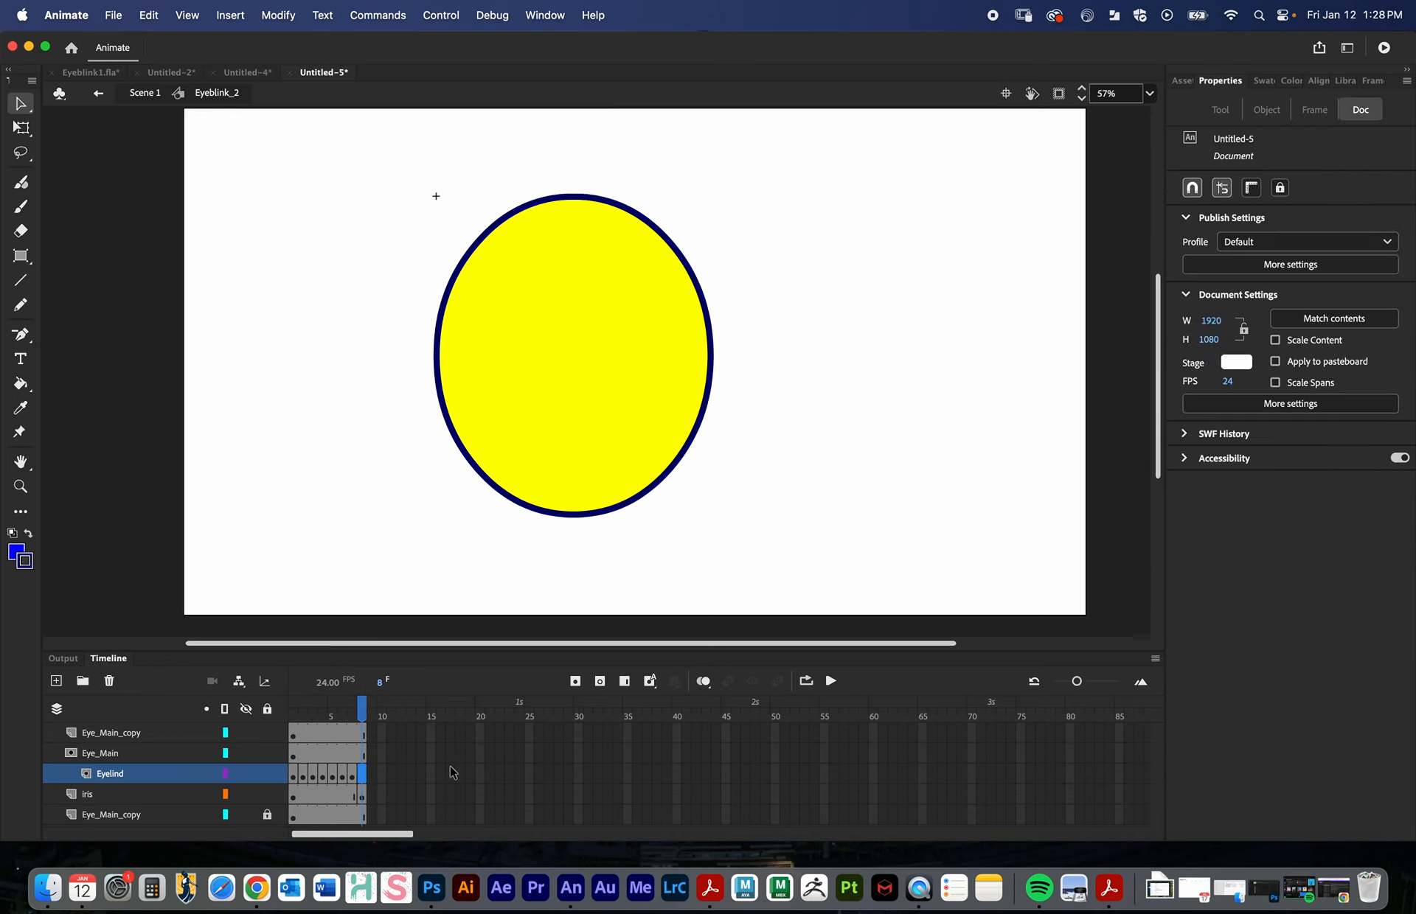
pyautogui.click(600, 681)
pyautogui.press('super+shift+v')
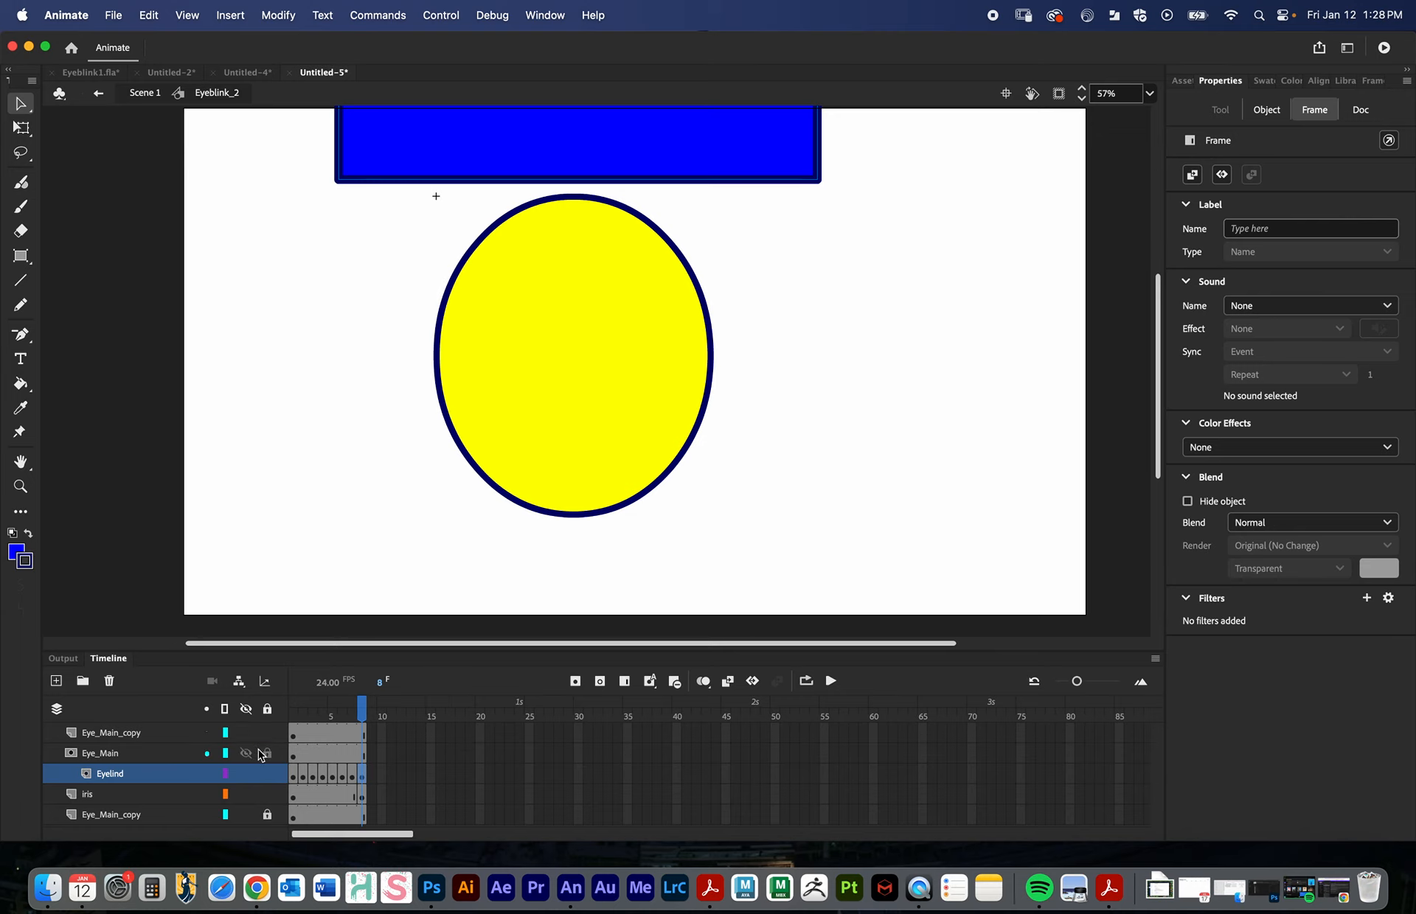
# - Lock the Eyelind and Eye_Main layers again and scrub the masked blink back to frame 1
pyautogui.click(267, 773)
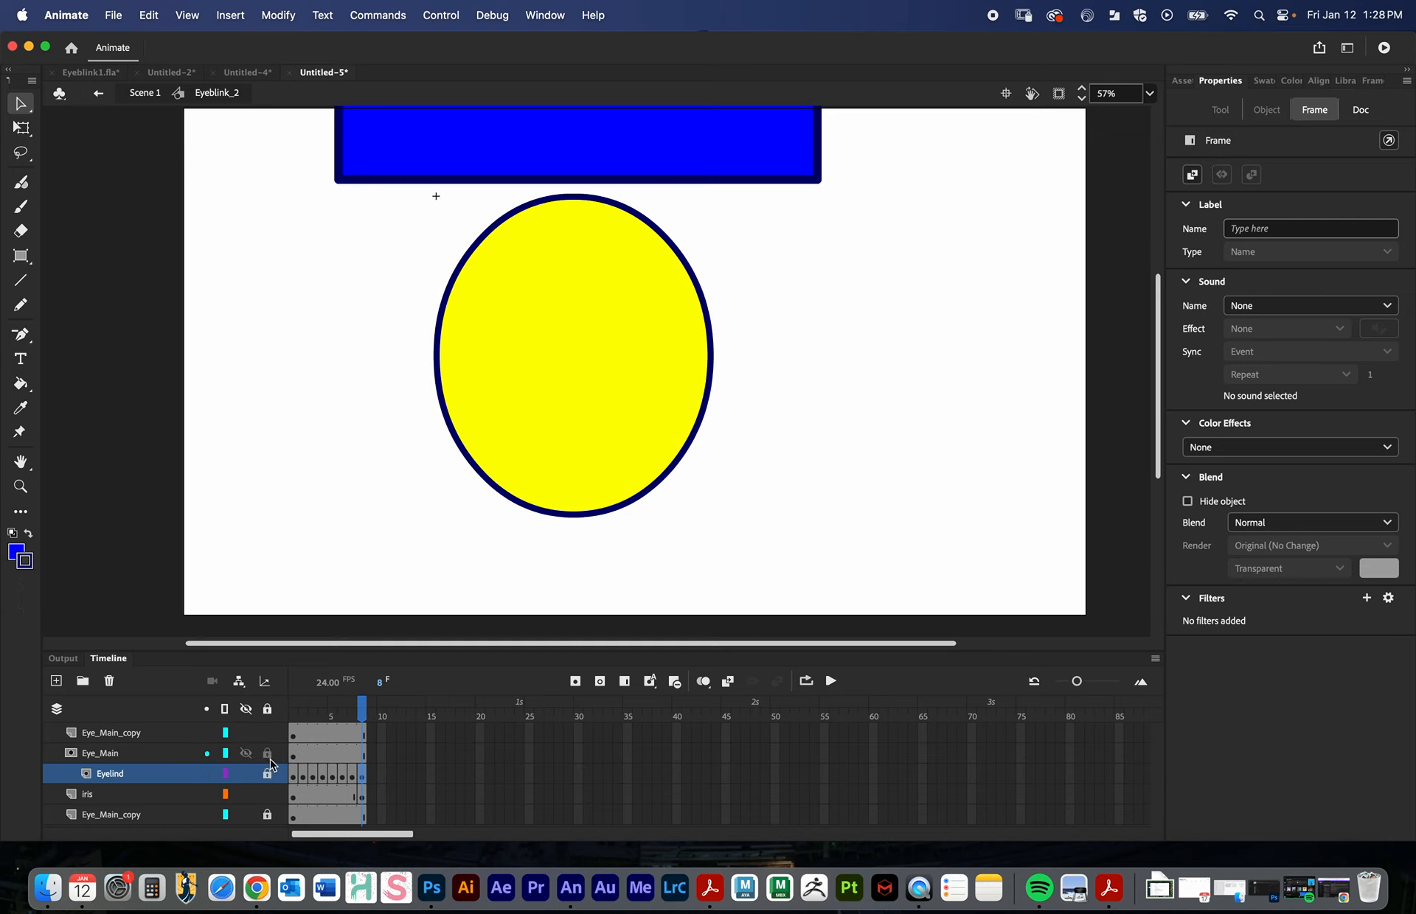
pyautogui.click(267, 753)
pyautogui.moveTo(365, 713)
pyautogui.mouseDown()
pyautogui.moveTo(285, 716)
pyautogui.moveTo(365, 714)
pyautogui.mouseUp()
pyautogui.click(586, 448)
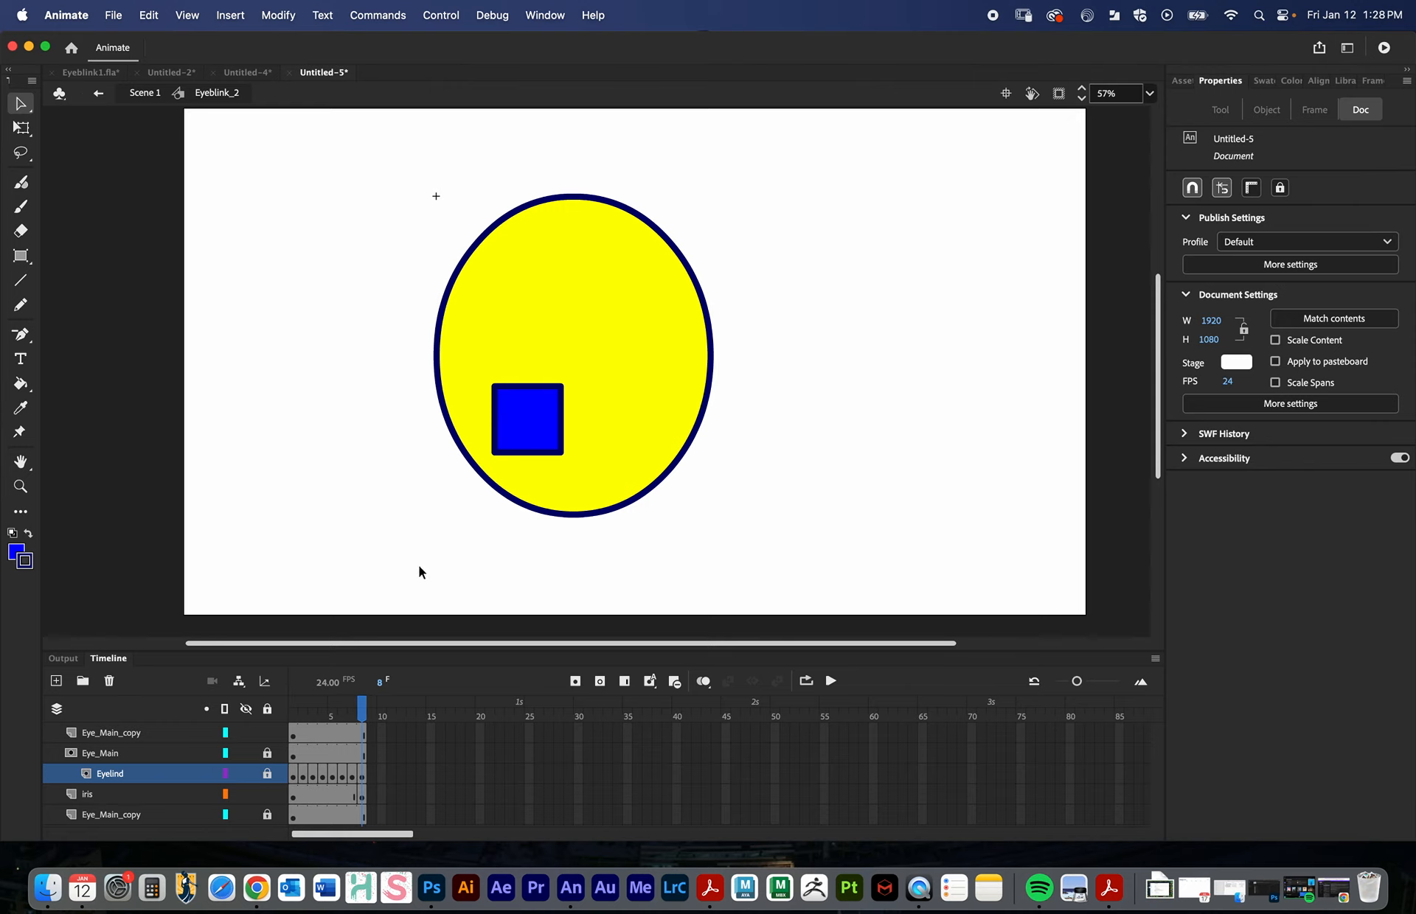
pyautogui.moveTo(359, 715); pyautogui.dragTo(294, 719)
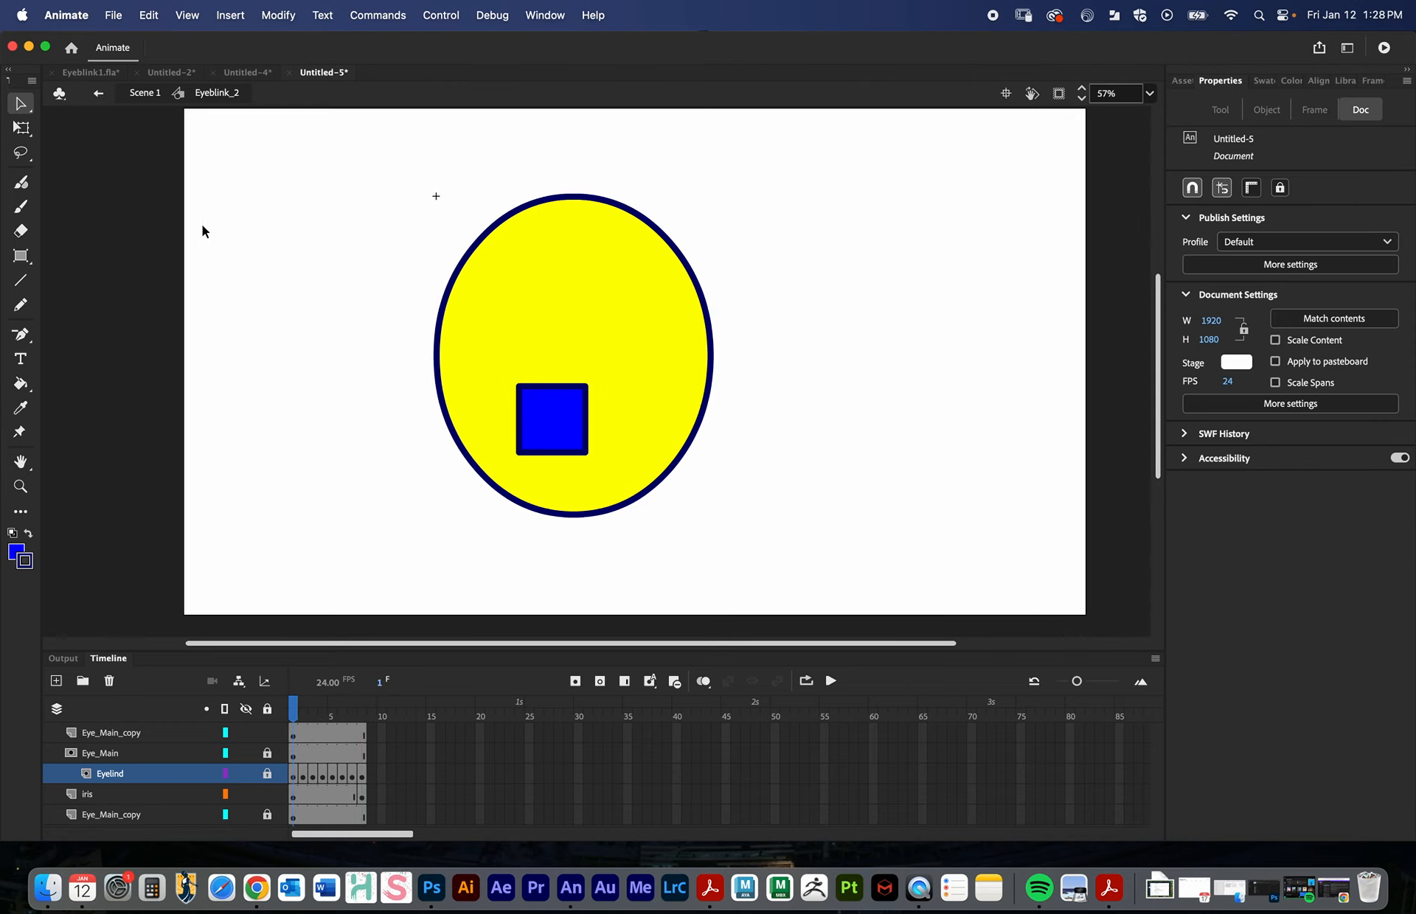
# - Return to Scene 1 and extend Layer_1 to frame 12
pyautogui.click(101, 95)
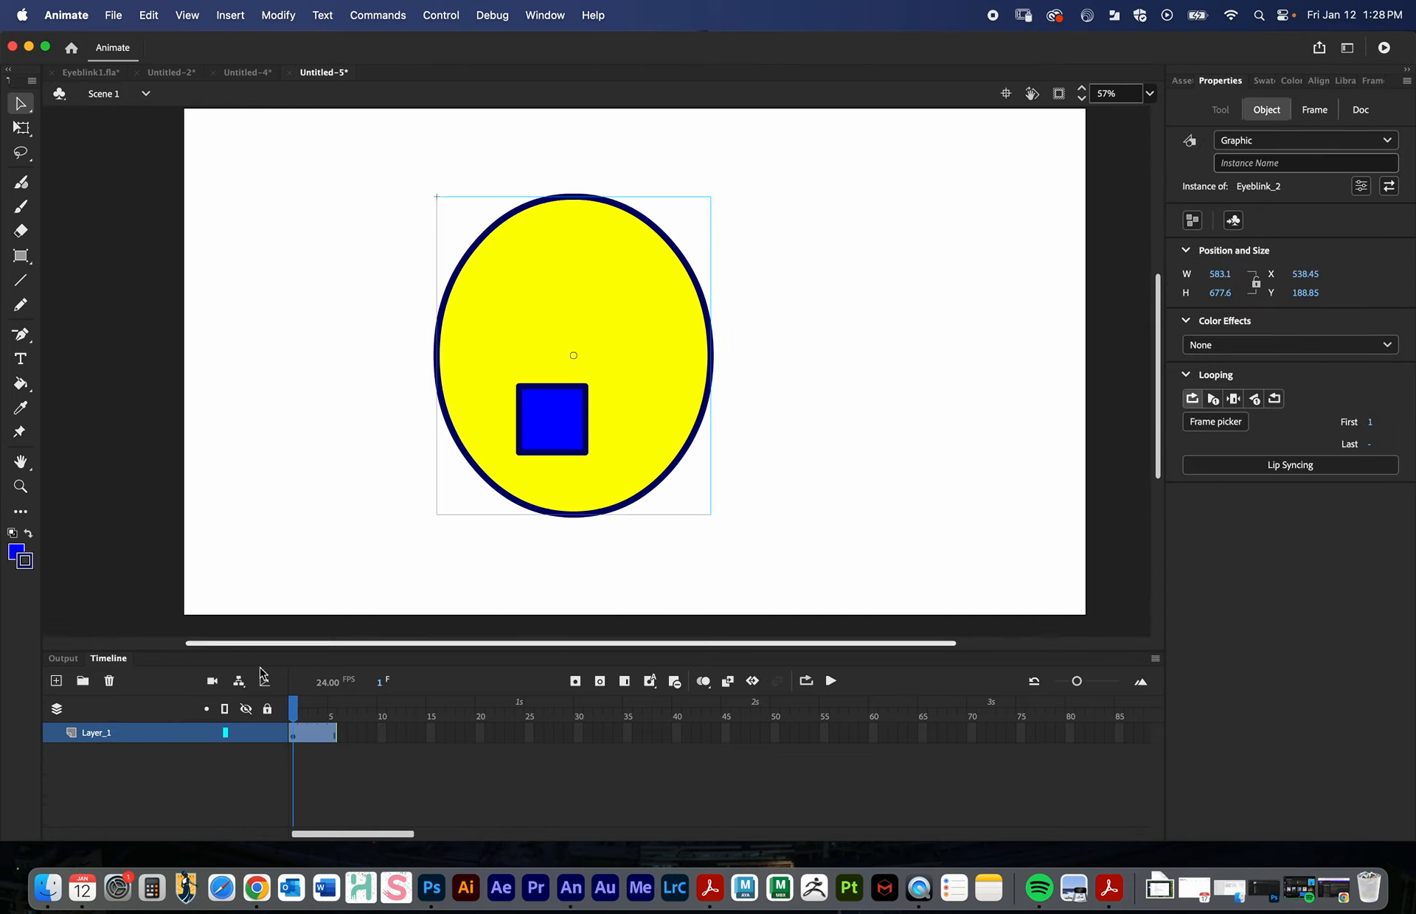
pyautogui.click(334, 710)
pyautogui.moveTo(334, 709); pyautogui.dragTo(292, 709)
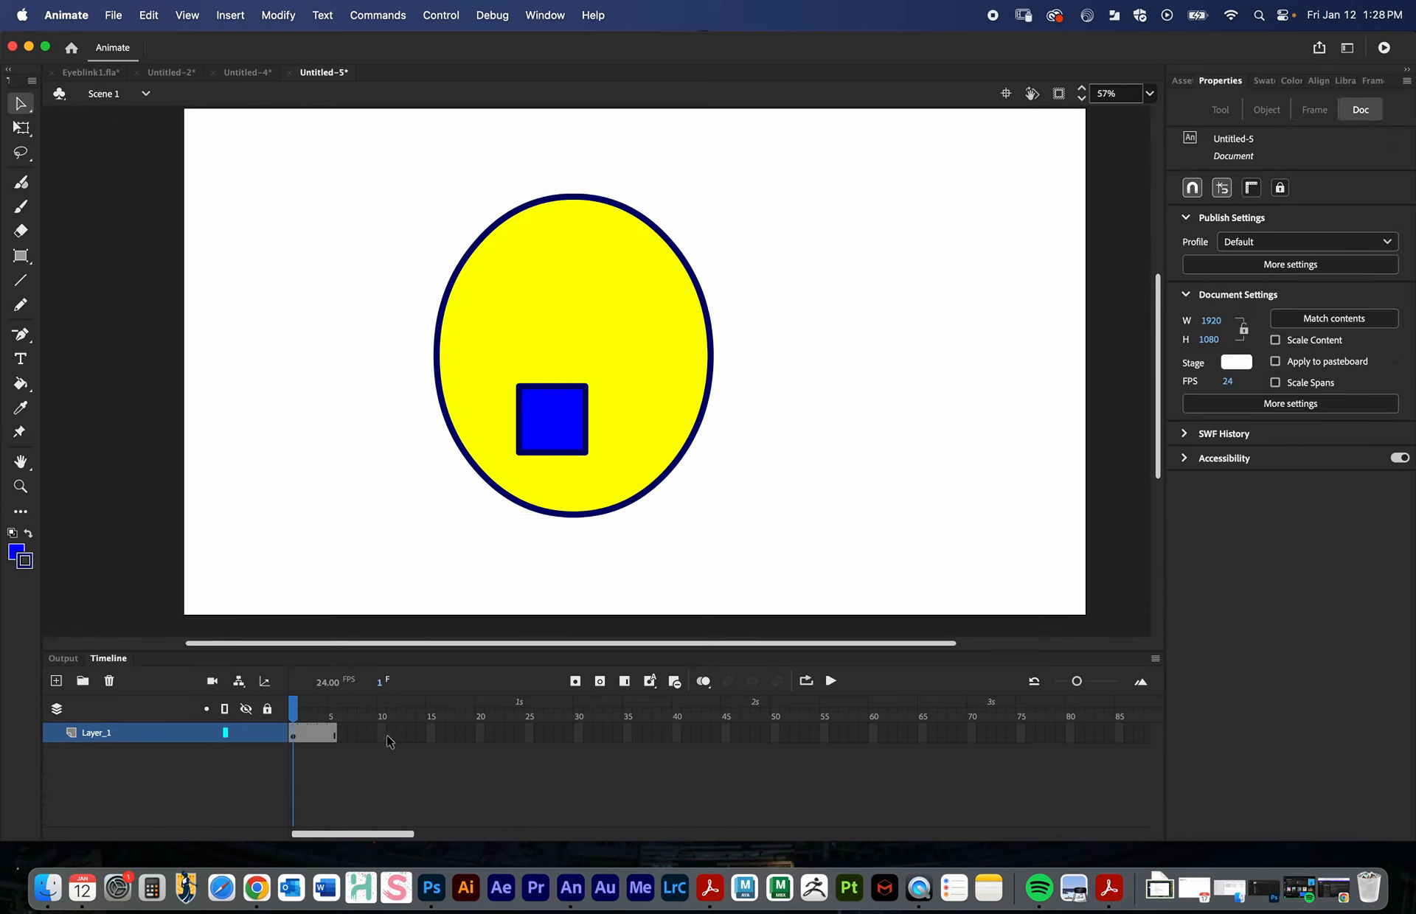
pyautogui.click(399, 735)
pyautogui.click(624, 682)
# - Preview the blink in Scene 1 with looped playback, then stop it and turn looping off
pyautogui.moveTo(403, 709)
pyautogui.mouseDown()
pyautogui.moveTo(258, 731)
pyautogui.moveTo(403, 700)
pyautogui.mouseUp()
pyautogui.click(805, 682)
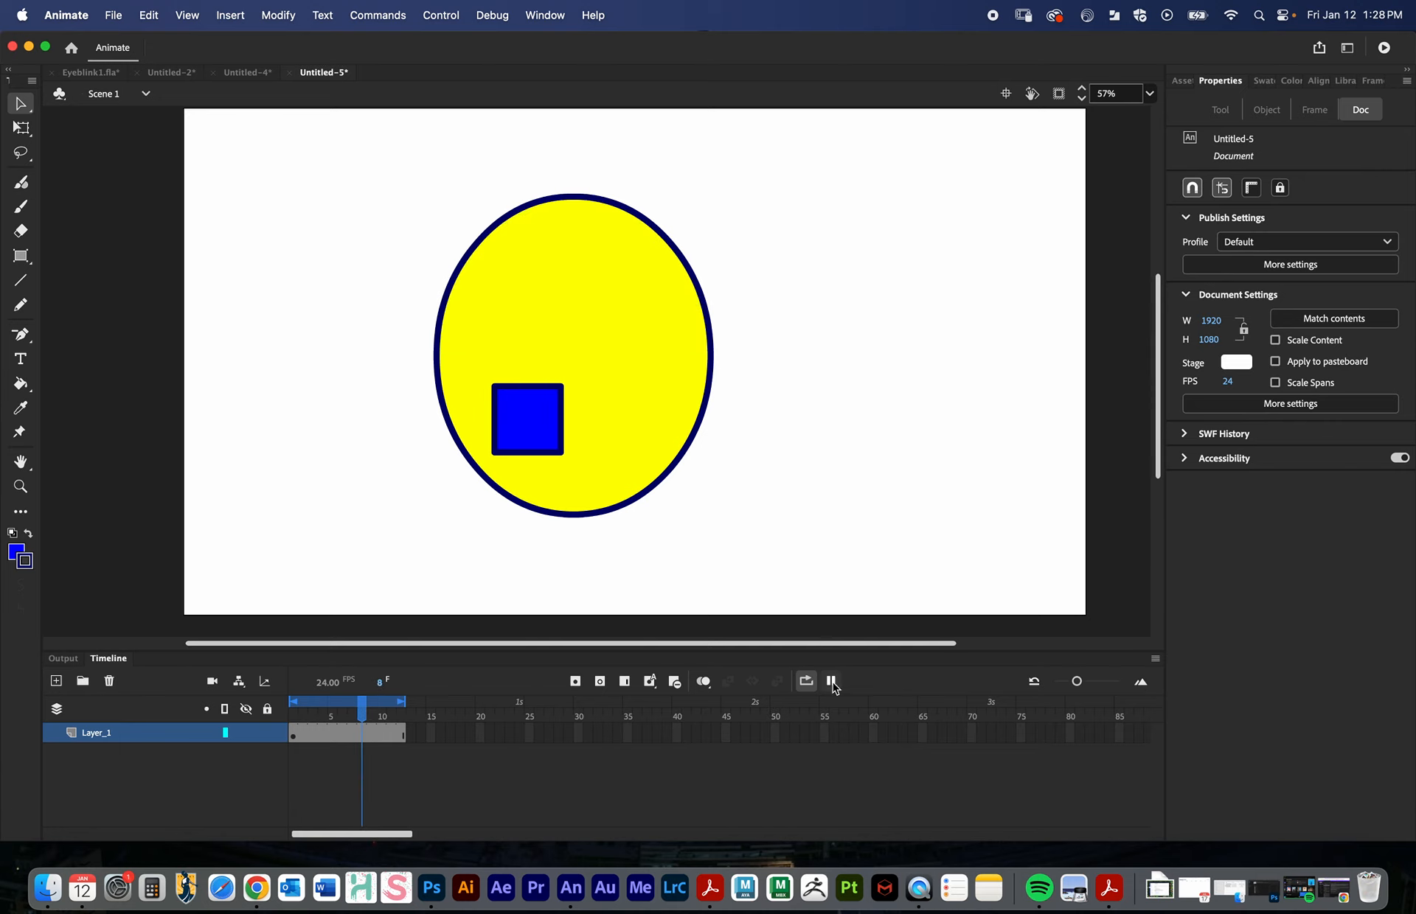
pyautogui.click(303, 711)
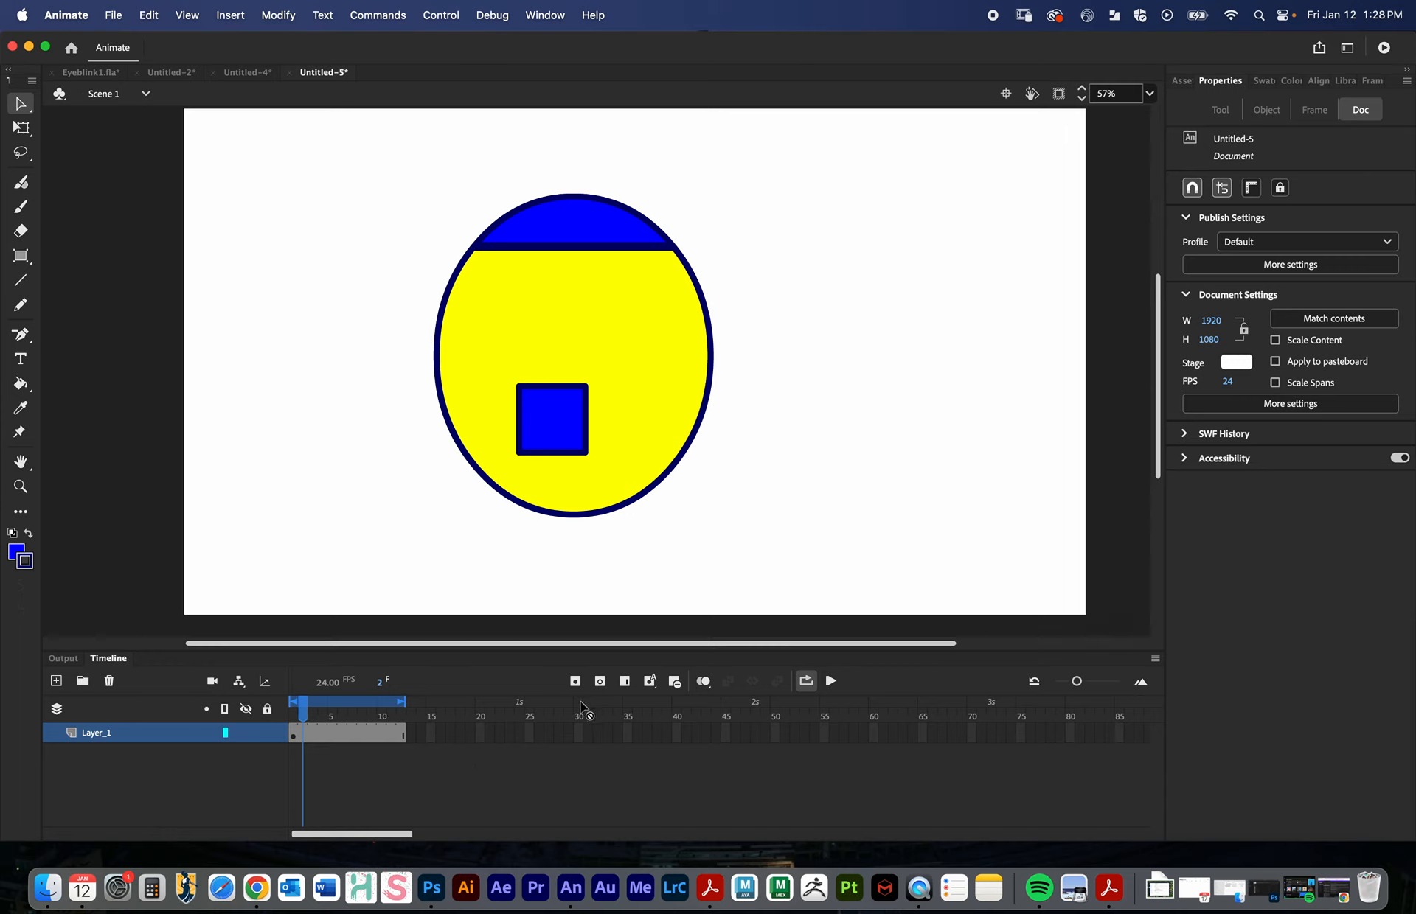
pyautogui.click(806, 681)
# - Set the Eyeblink_2 instance to Single Frame in the Frame Picker and scrub Layer_1 to check it holds still
pyautogui.click(344, 740)
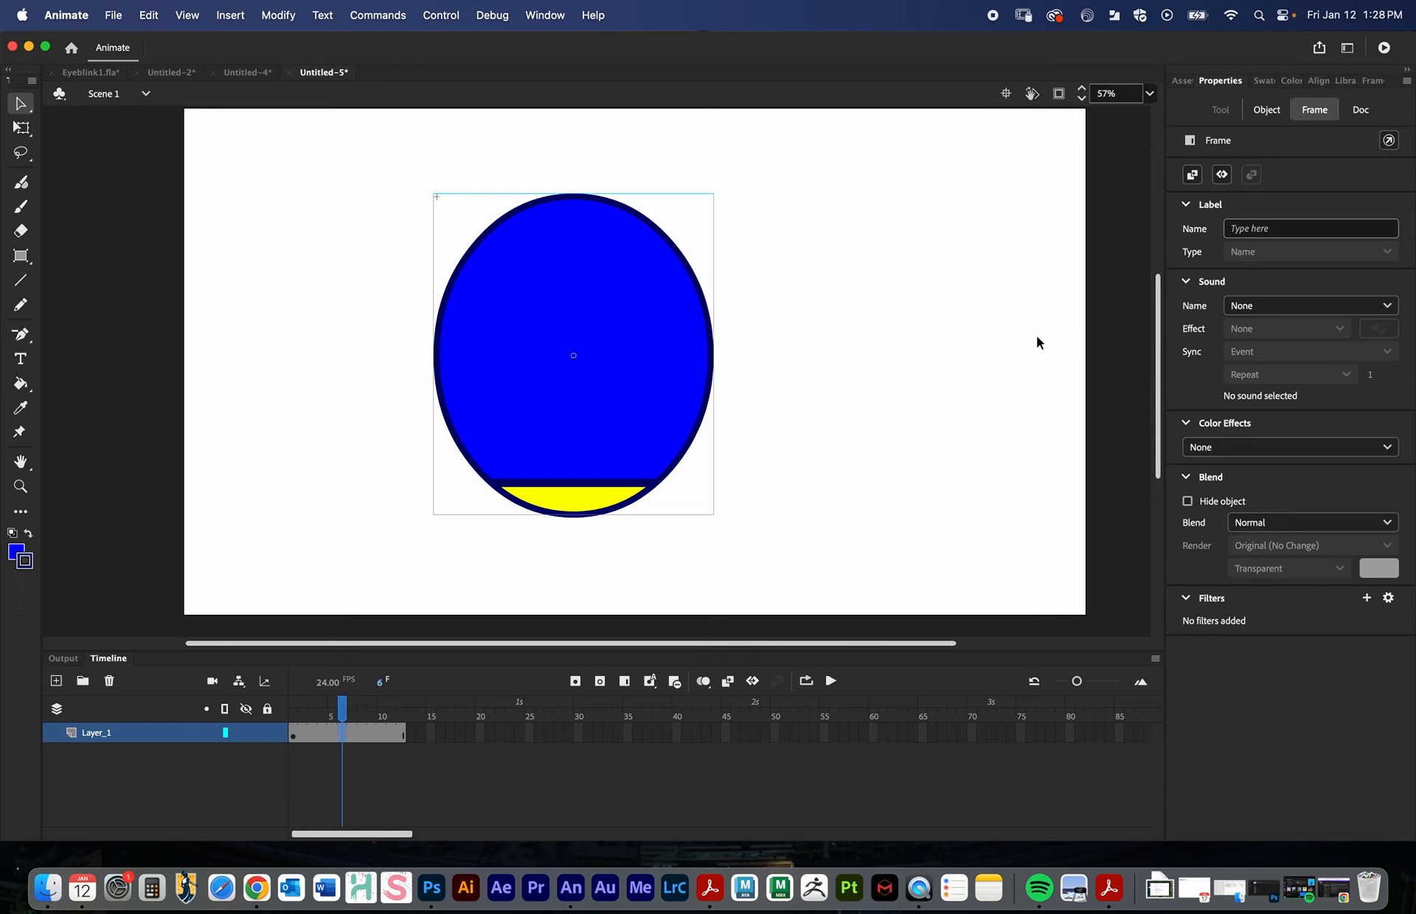
pyautogui.click(1373, 81)
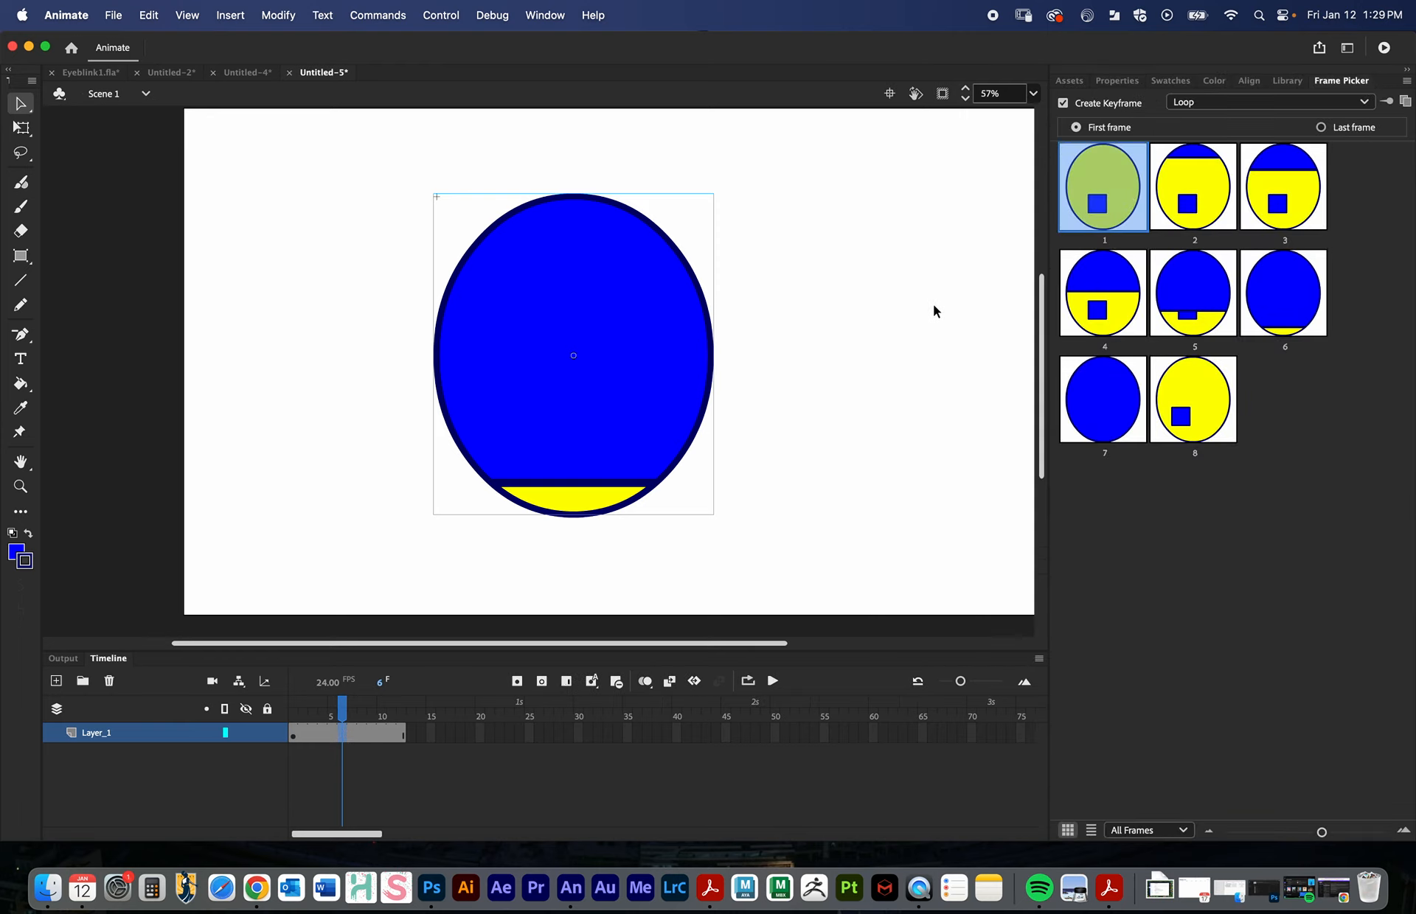
pyautogui.click(1243, 102)
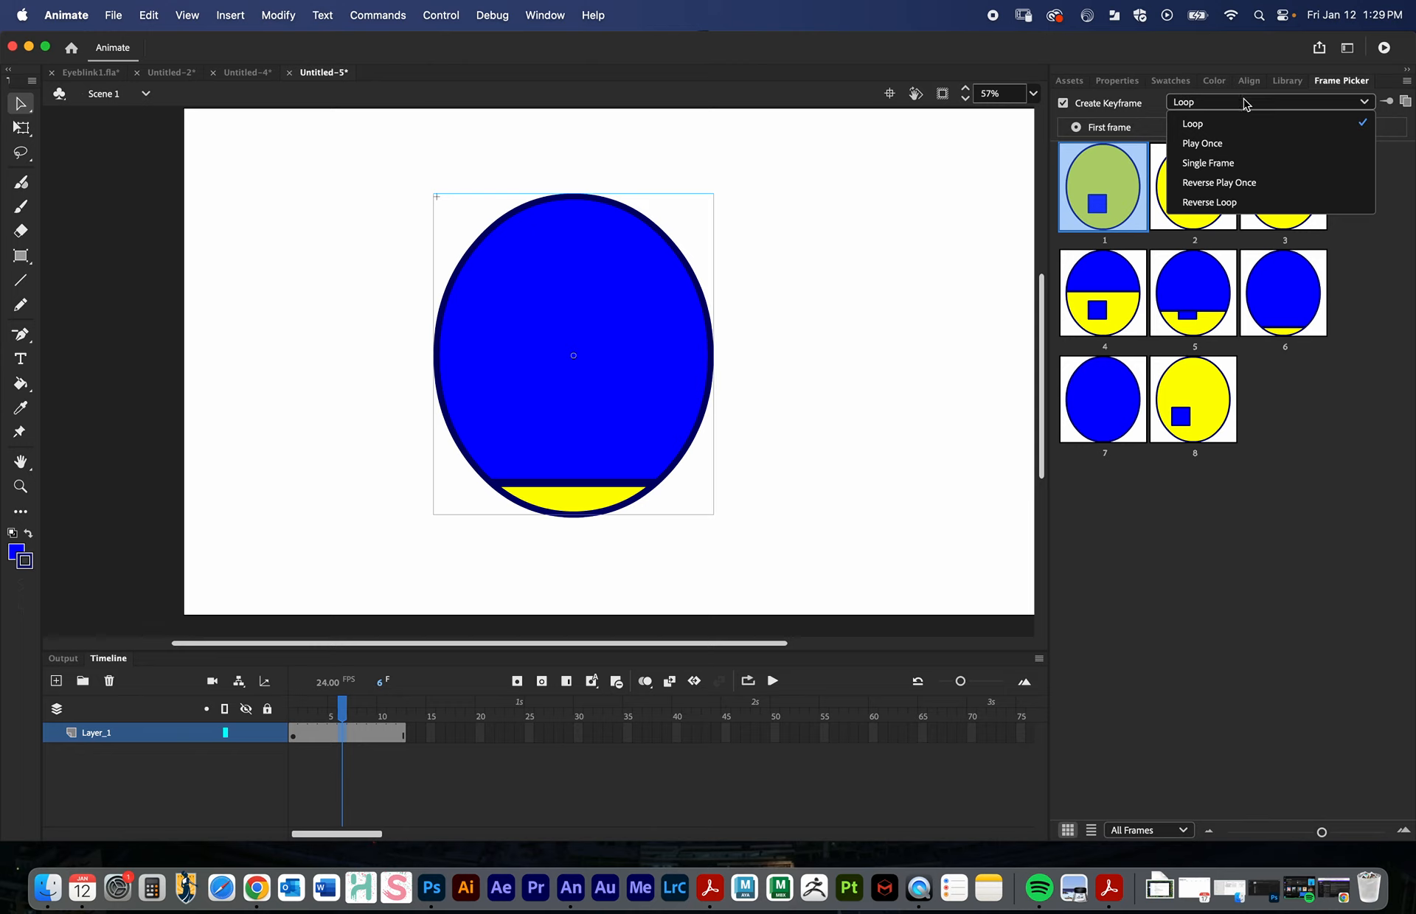
pyautogui.click(1240, 164)
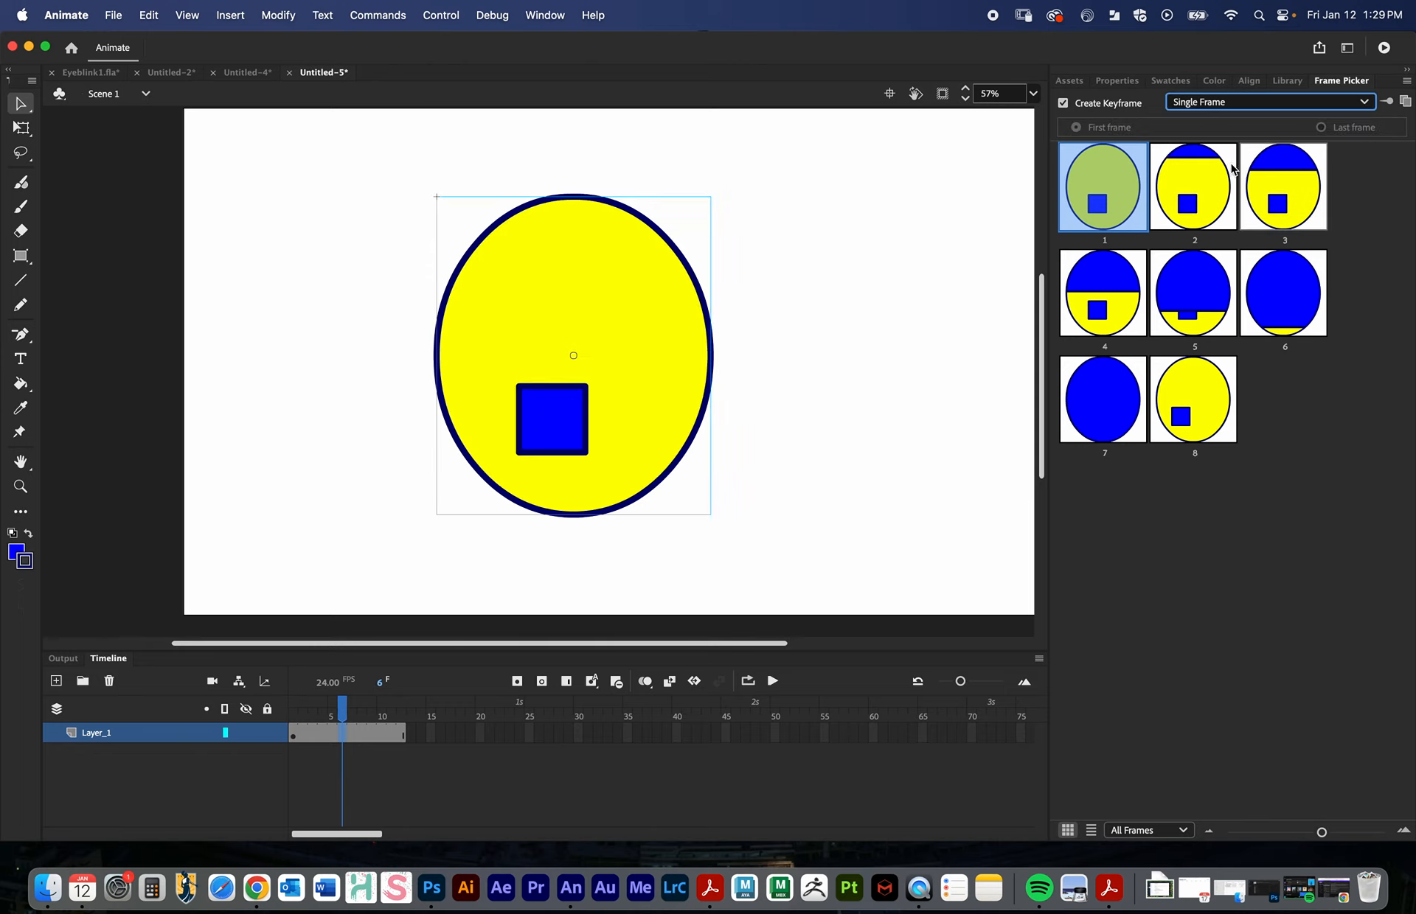
pyautogui.moveTo(338, 721); pyautogui.dragTo(280, 728)
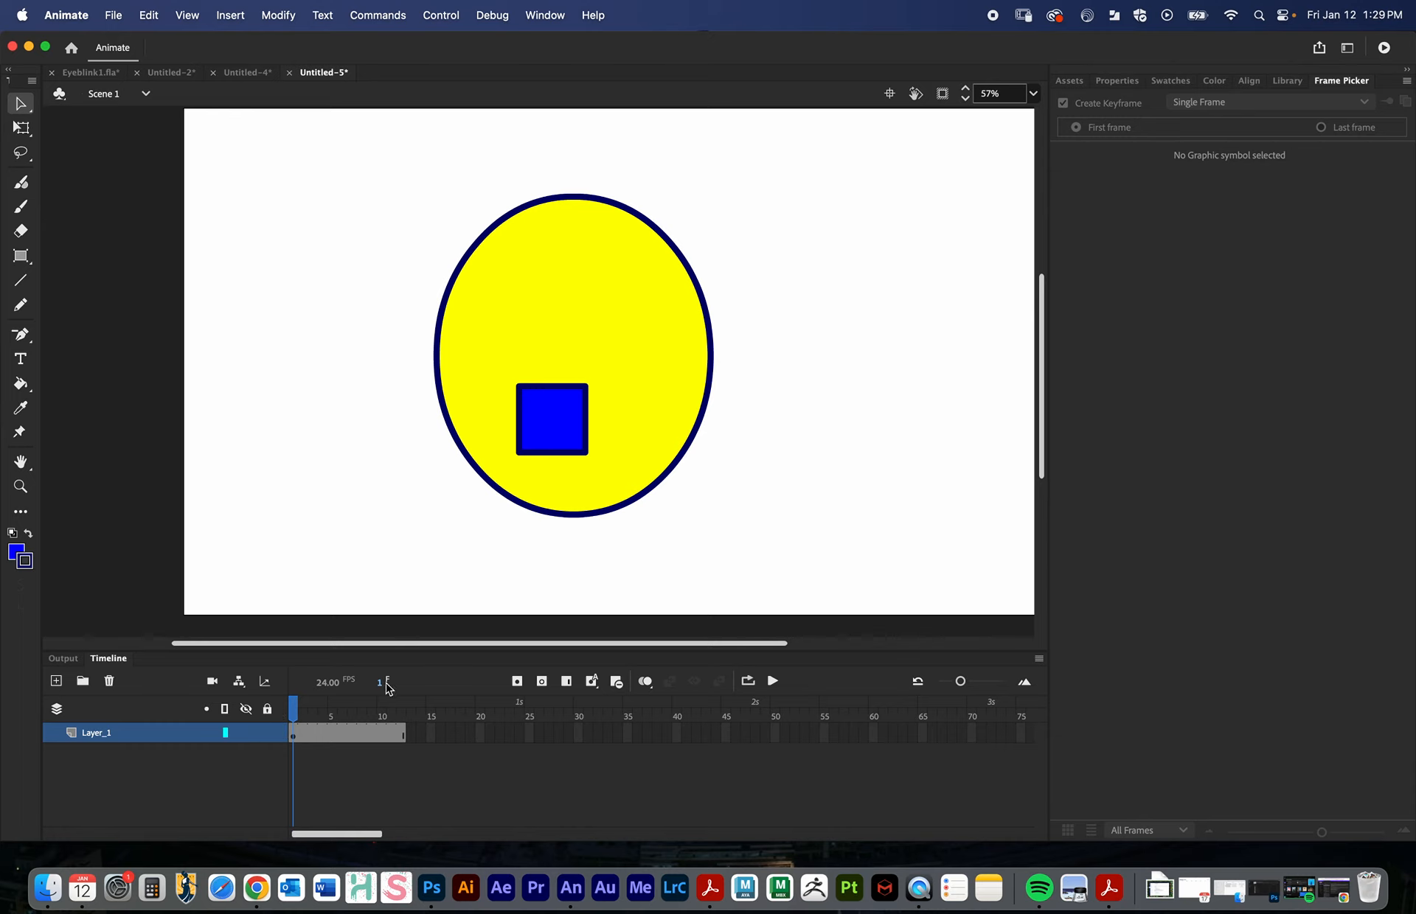
pyautogui.moveTo(361, 721); pyautogui.dragTo(402, 720)
# - Add a Layer_1 keyframe at frame 13, extend it to frame 14, and assign symbol frame 2 to it
pyautogui.click(410, 739)
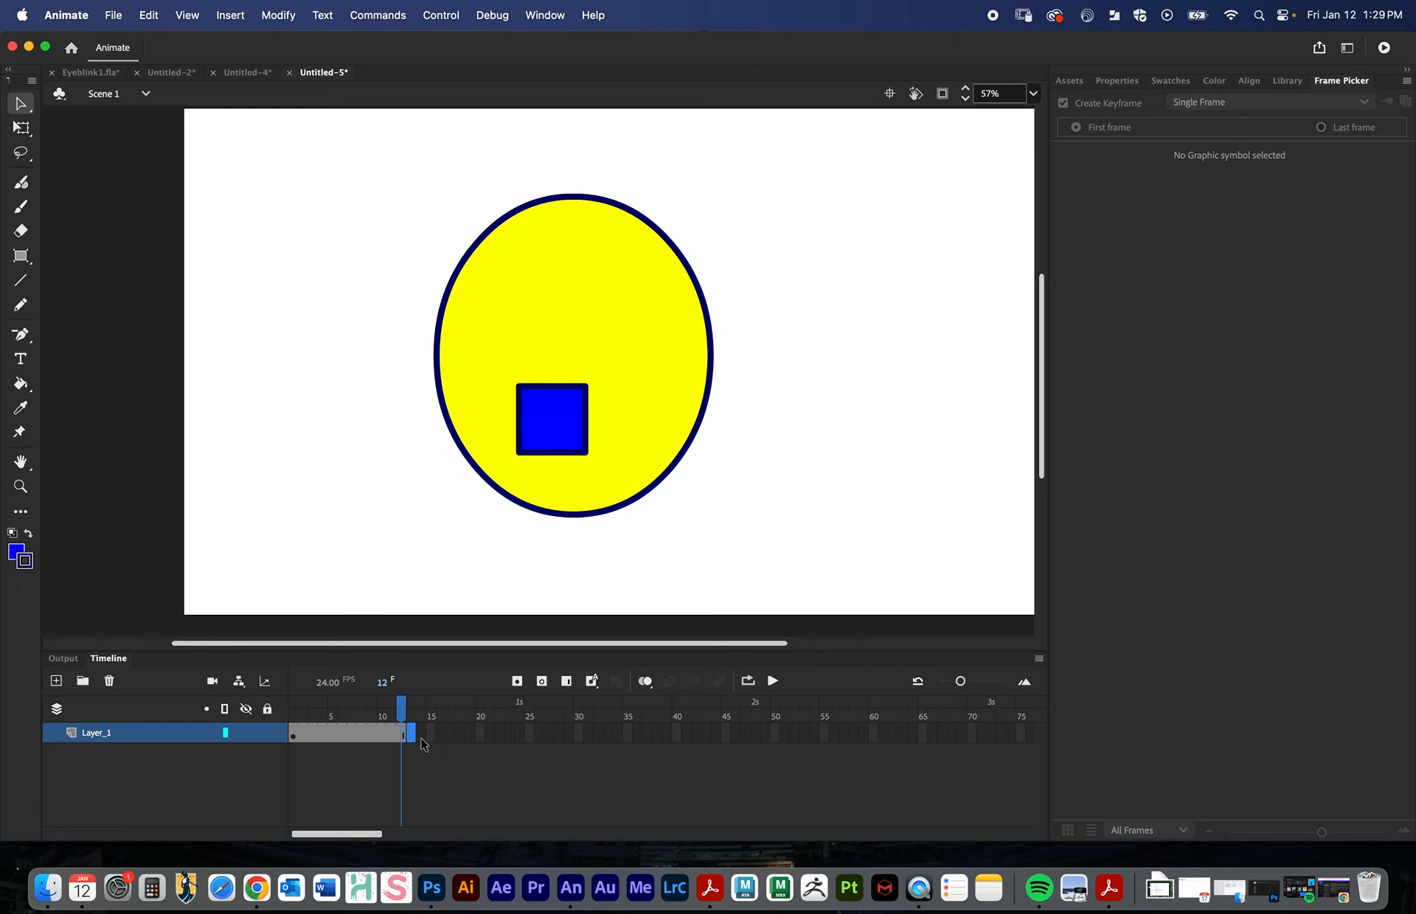
pyautogui.click(518, 681)
pyautogui.click(421, 738)
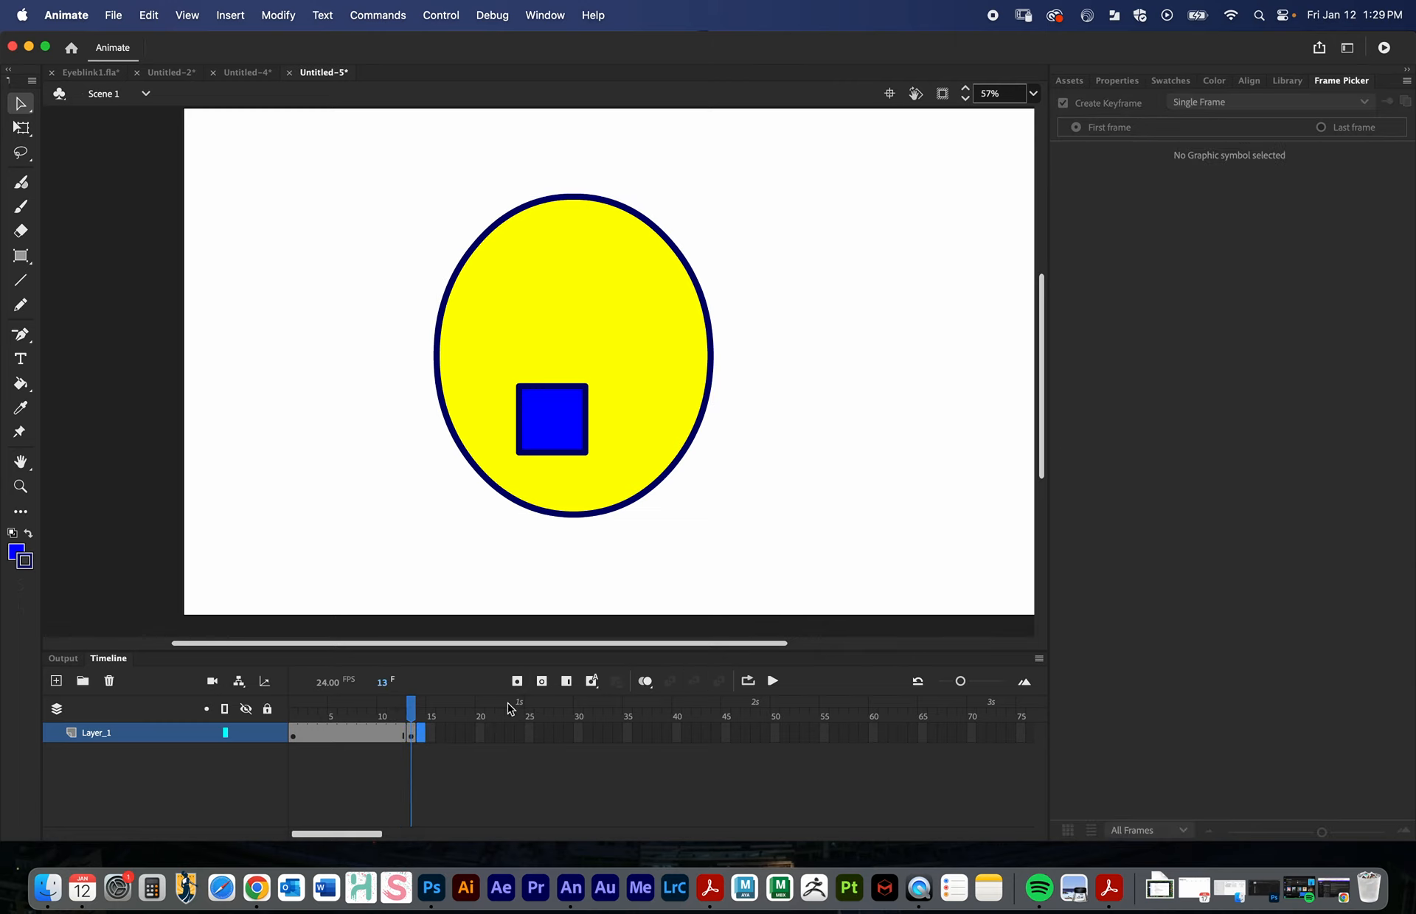
pyautogui.click(566, 682)
pyautogui.moveTo(420, 712); pyautogui.dragTo(413, 715)
pyautogui.click(412, 736)
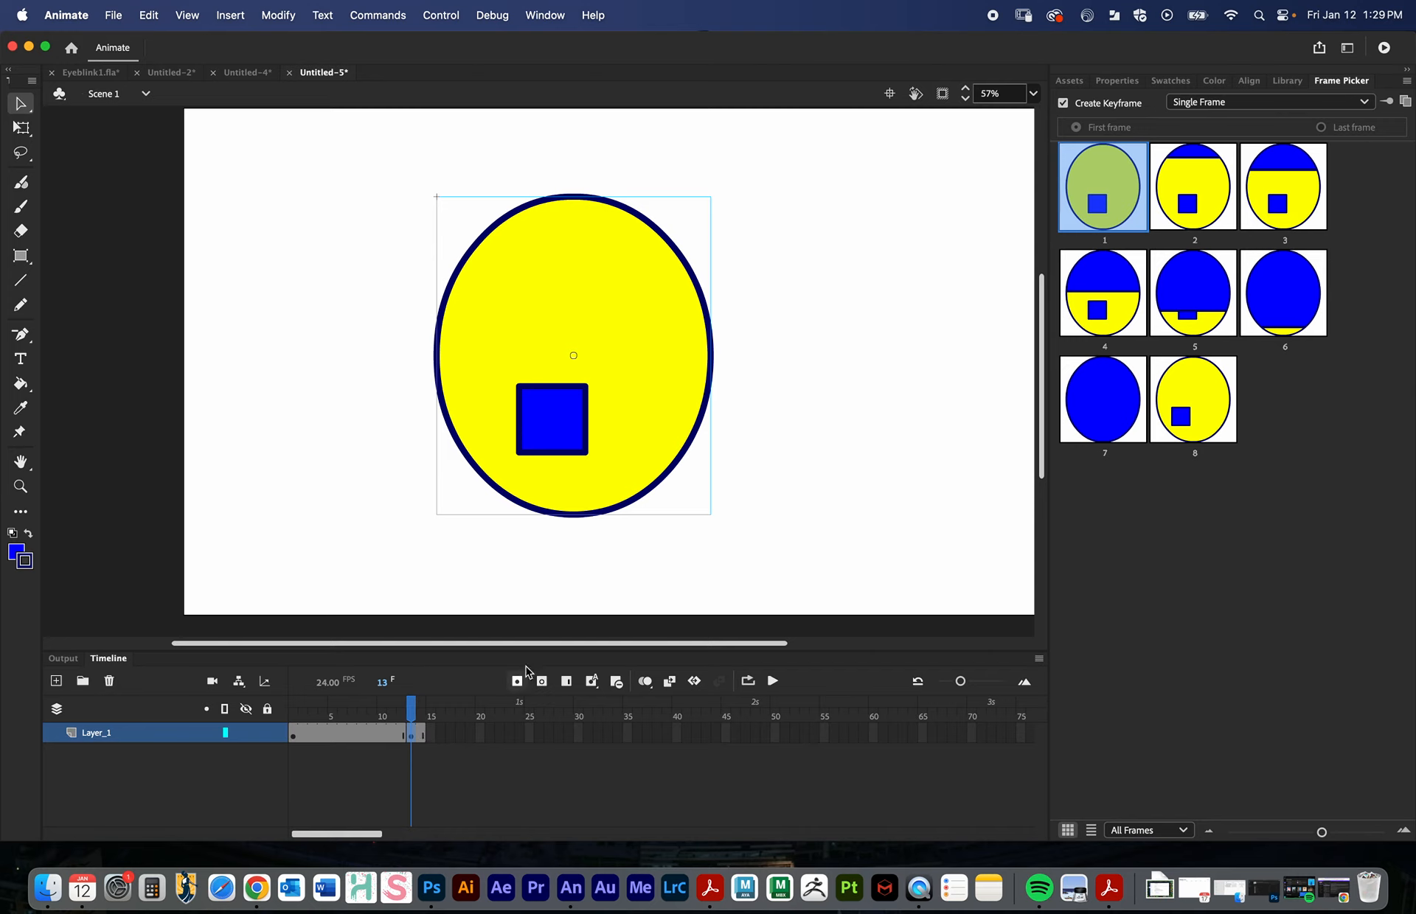
pyautogui.click(1190, 193)
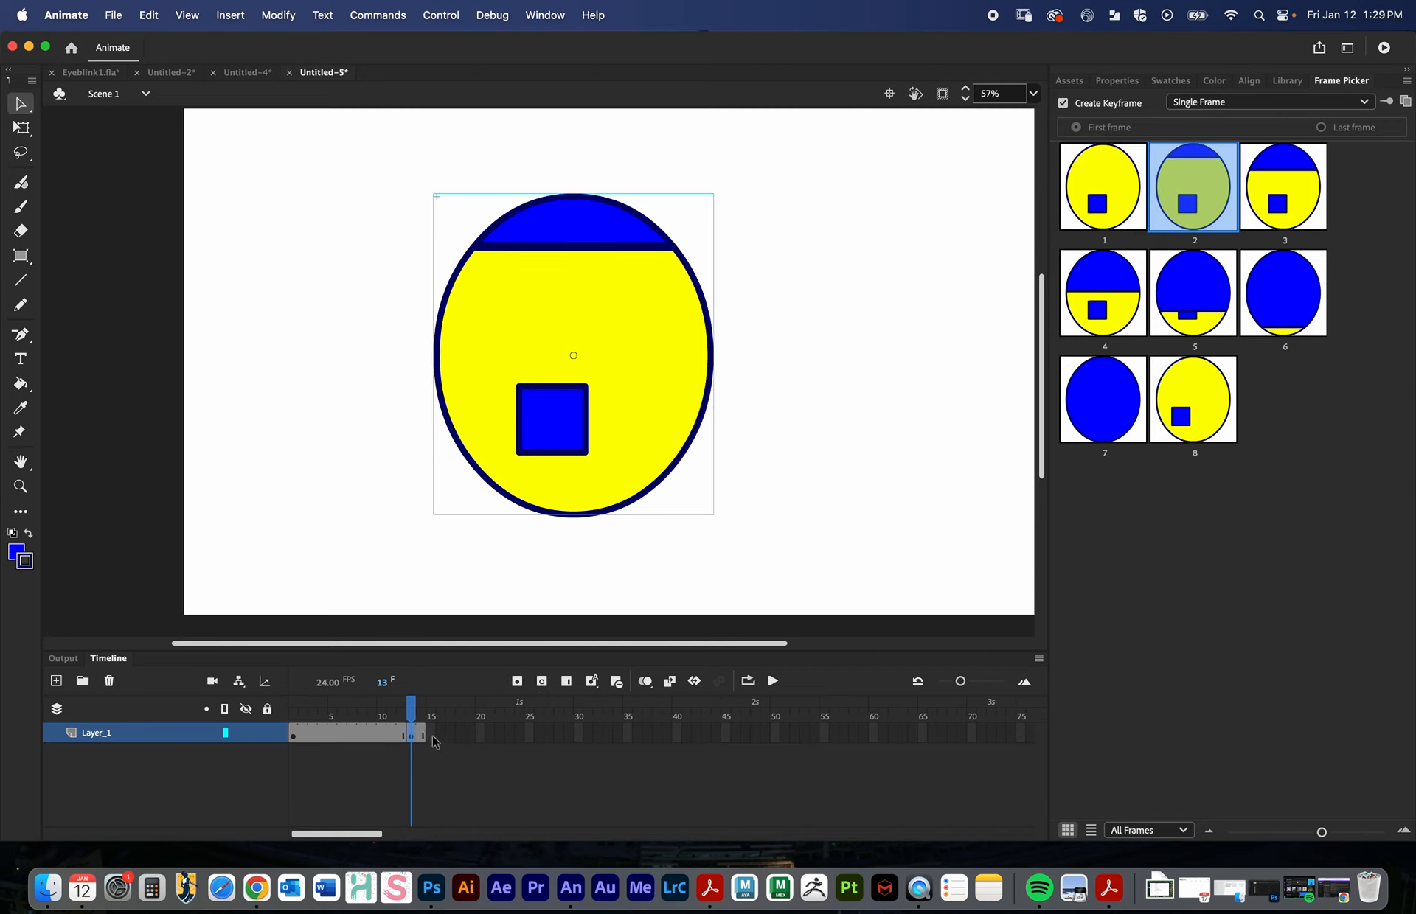
# - Add a Layer_1 keyframe at frame 15, extend it to frame 16, and assign symbol frame 3 to it
pyautogui.click(435, 739)
pyautogui.click(518, 682)
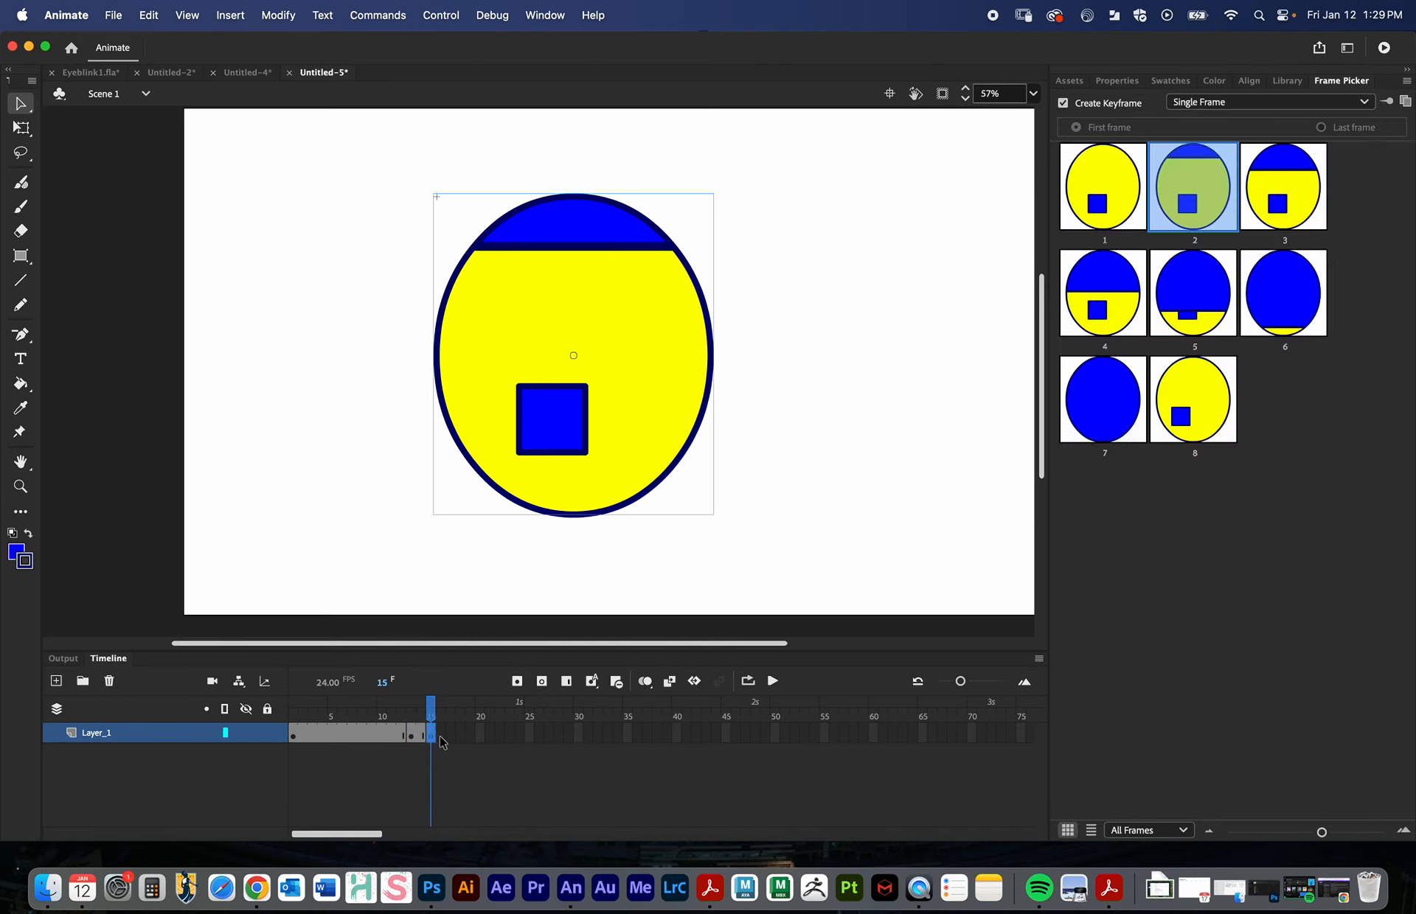
pyautogui.click(440, 741)
pyautogui.click(567, 682)
pyautogui.click(434, 740)
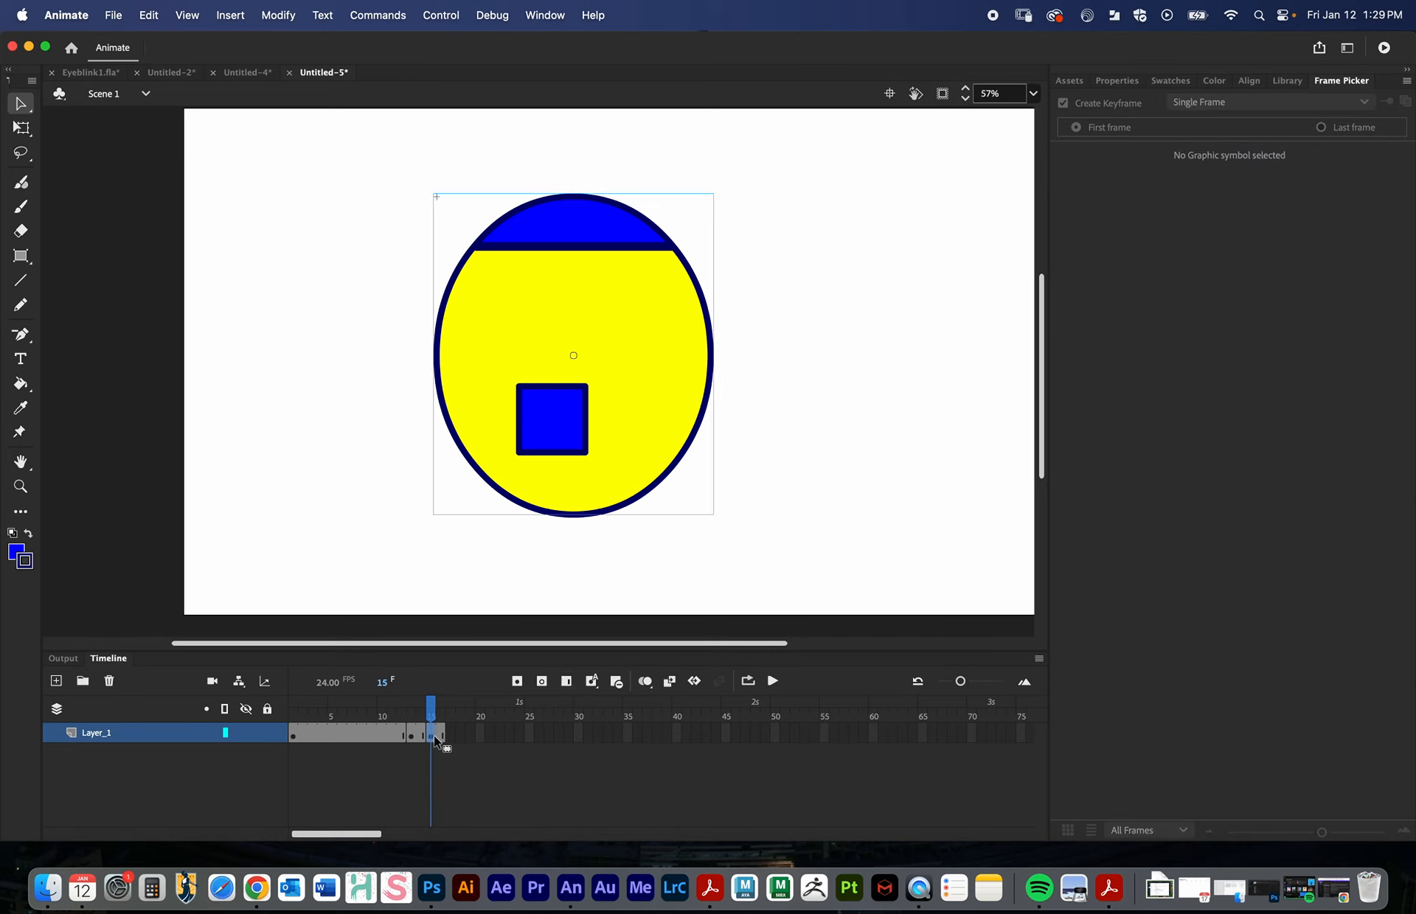
pyautogui.click(1283, 187)
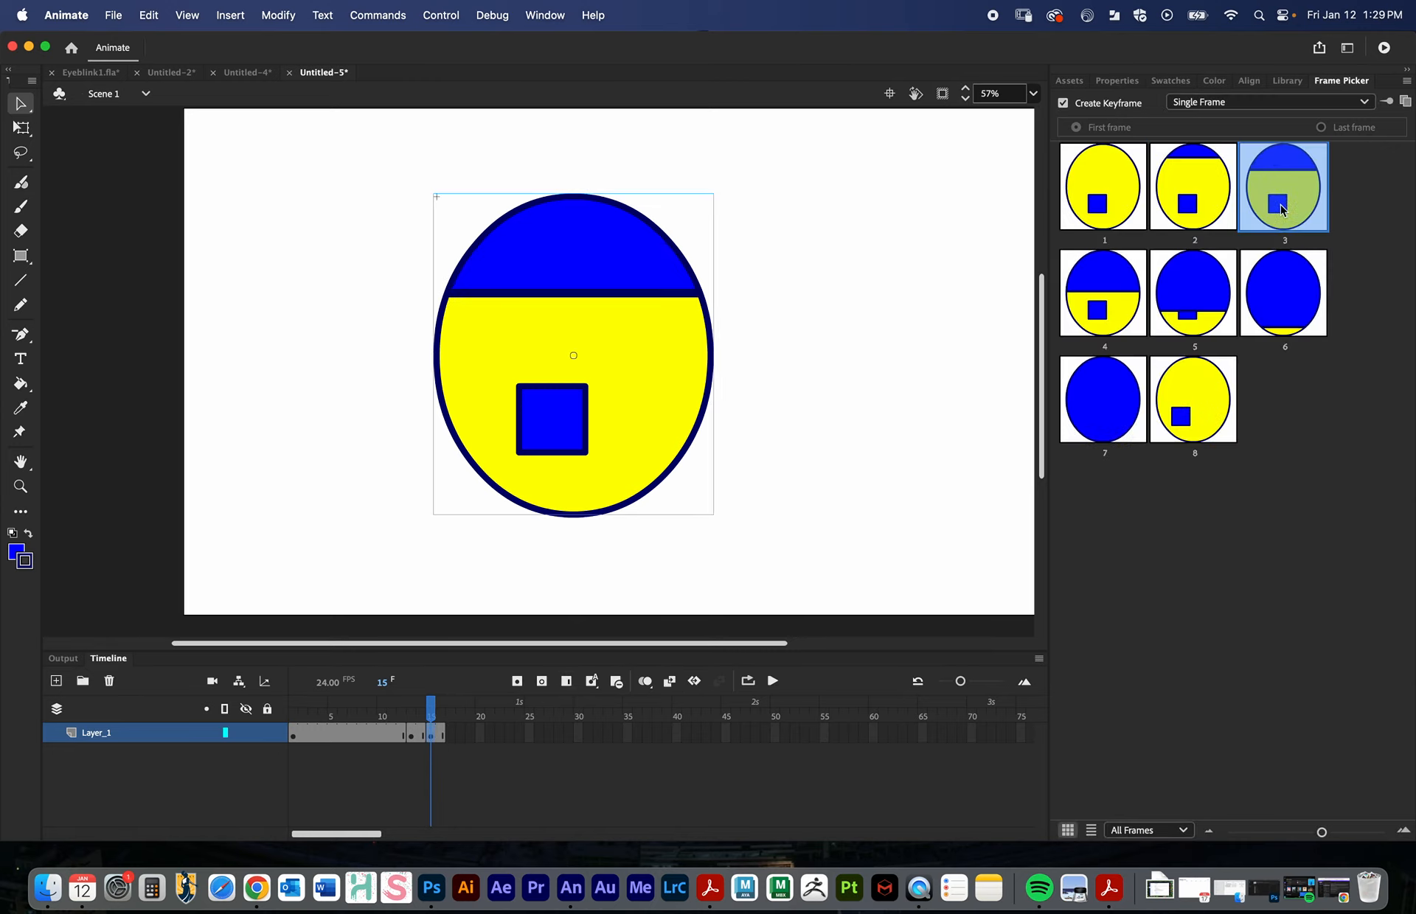
# - Add a Layer_1 keyframe at frame 17, extend it to frame 18, and assign symbol frame 4 to it
pyautogui.click(450, 737)
pyautogui.click(542, 681)
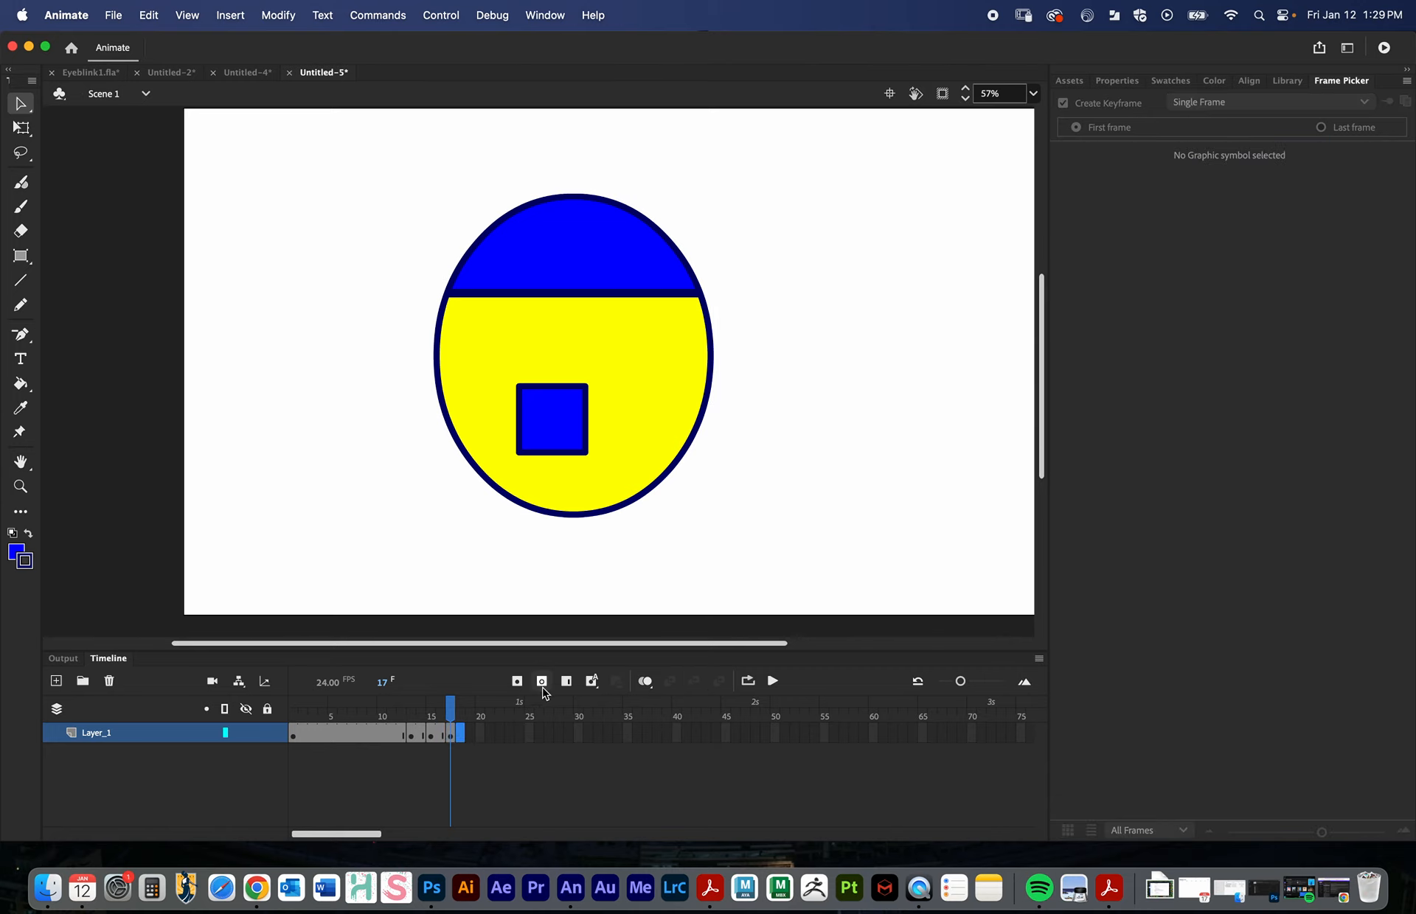
pyautogui.click(452, 735)
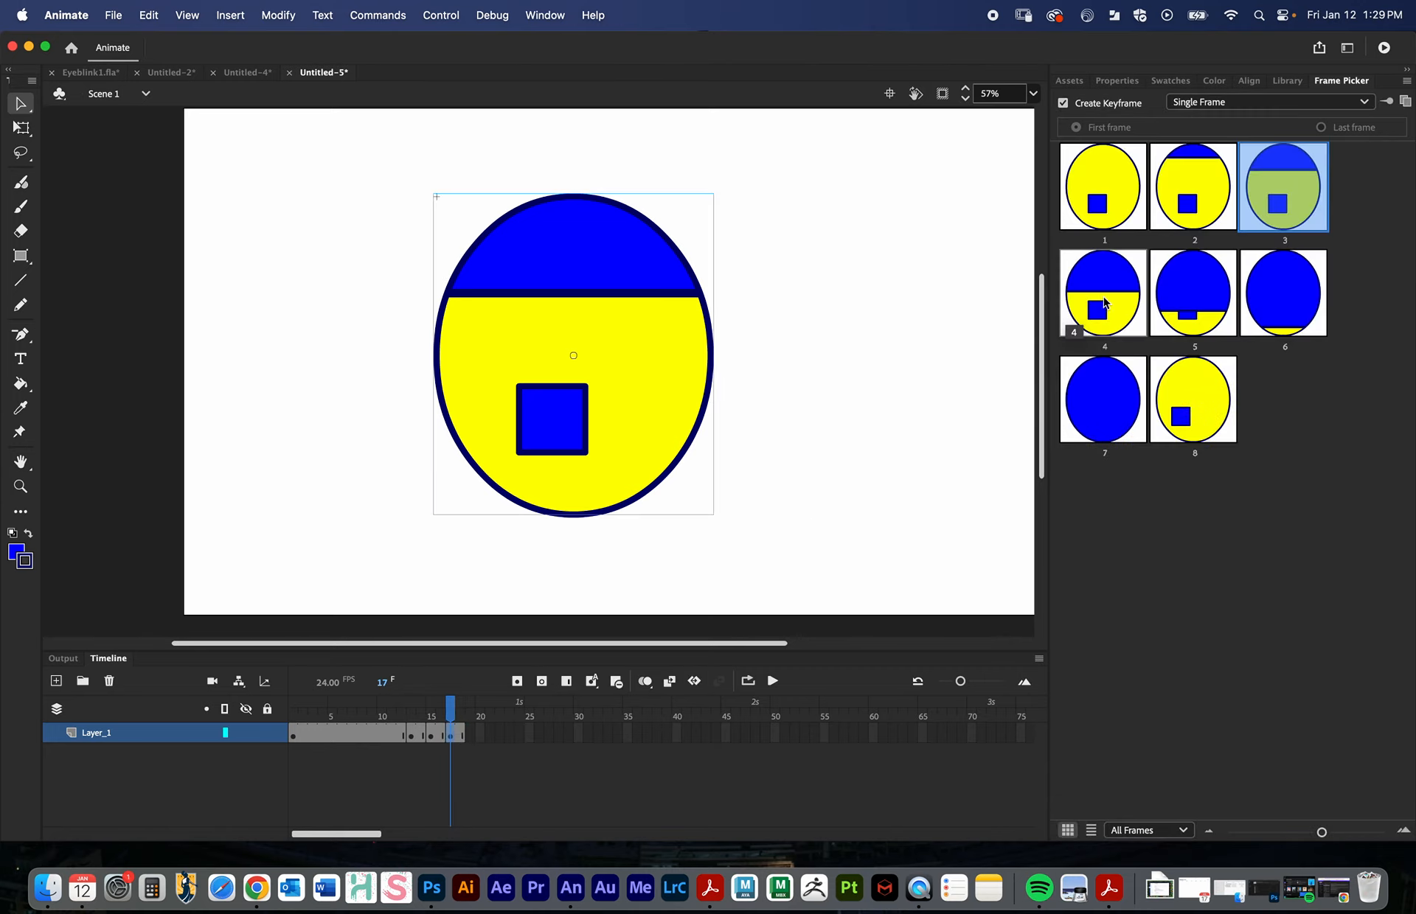
pyautogui.click(1104, 302)
# - Add a Layer_1 keyframe at frame 19, extend it to frame 20, and assign symbol frame 5 to it
pyautogui.click(470, 736)
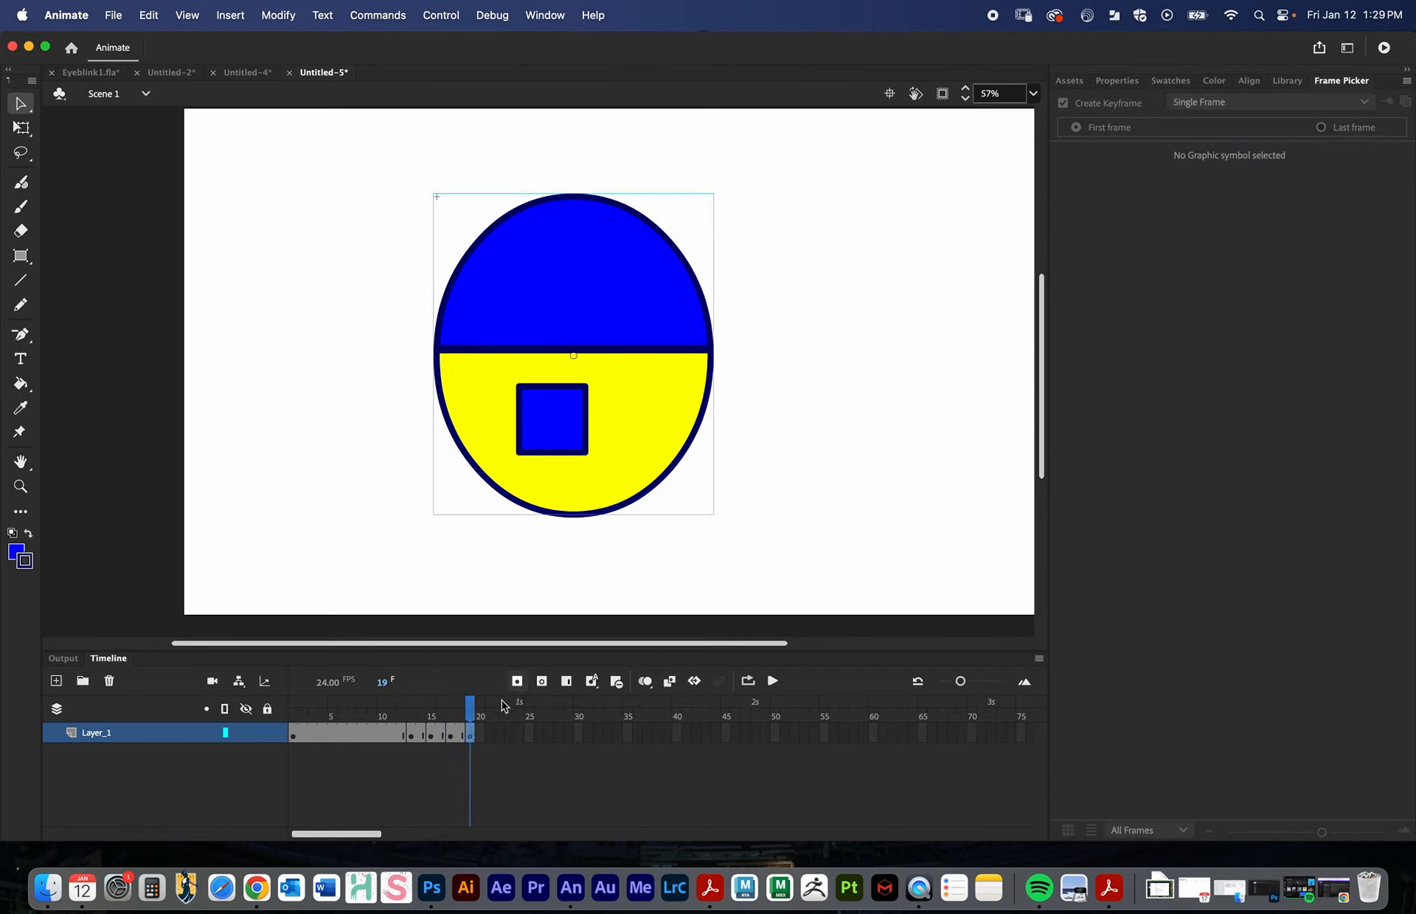
pyautogui.click(480, 736)
pyautogui.click(567, 681)
pyautogui.moveTo(480, 714)
pyautogui.mouseDown()
pyautogui.moveTo(288, 732)
pyautogui.moveTo(487, 734)
pyautogui.moveTo(469, 730)
pyautogui.mouseUp()
pyautogui.click(468, 726)
pyautogui.click(1192, 293)
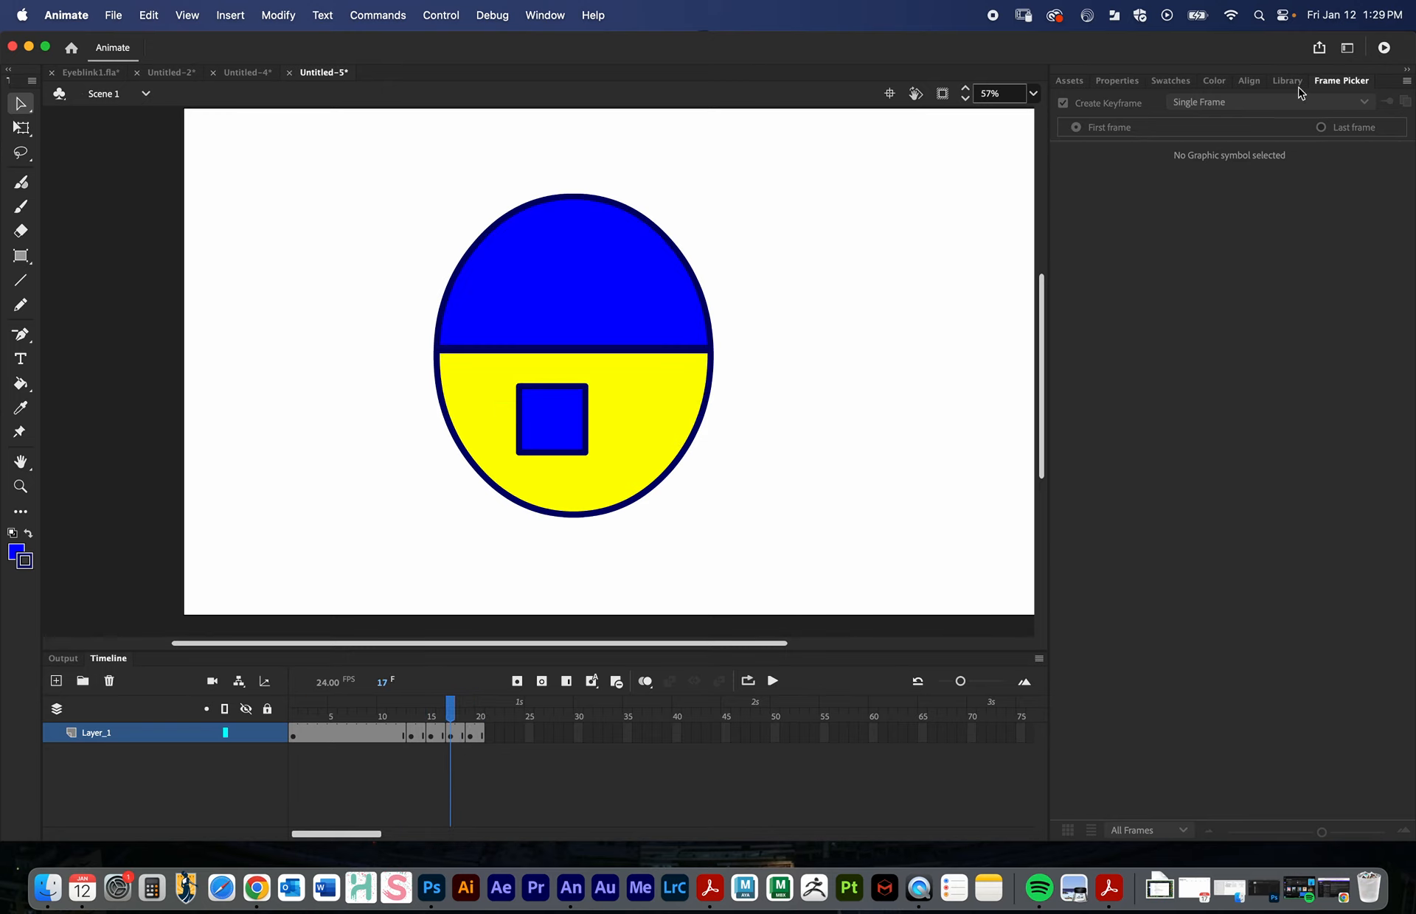
pyautogui.click(470, 736)
pyautogui.click(470, 738)
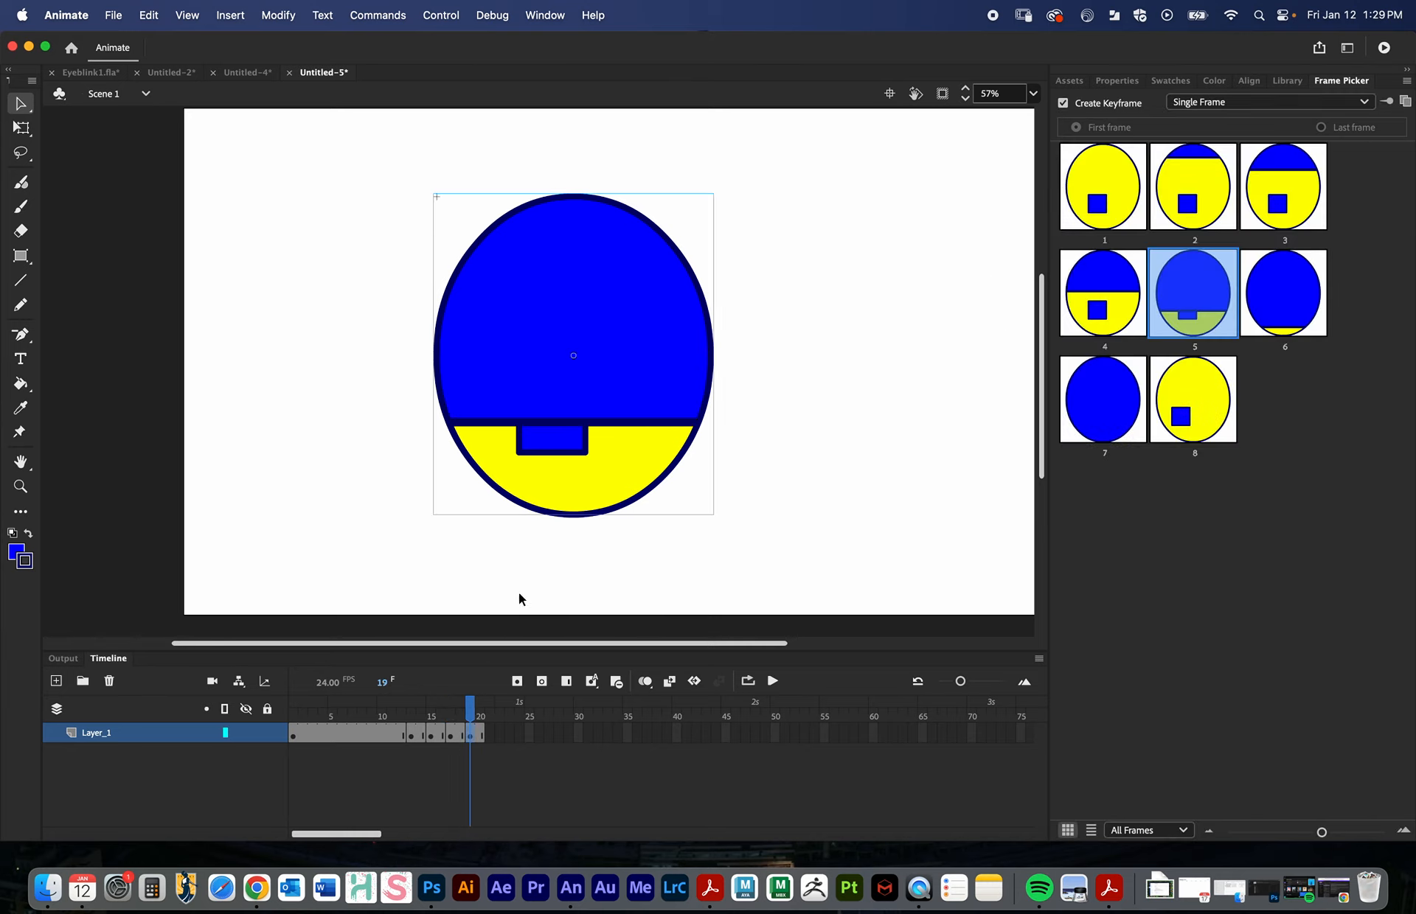
pyautogui.click(151, 807)
pyautogui.click(132, 738)
pyautogui.click(514, 758)
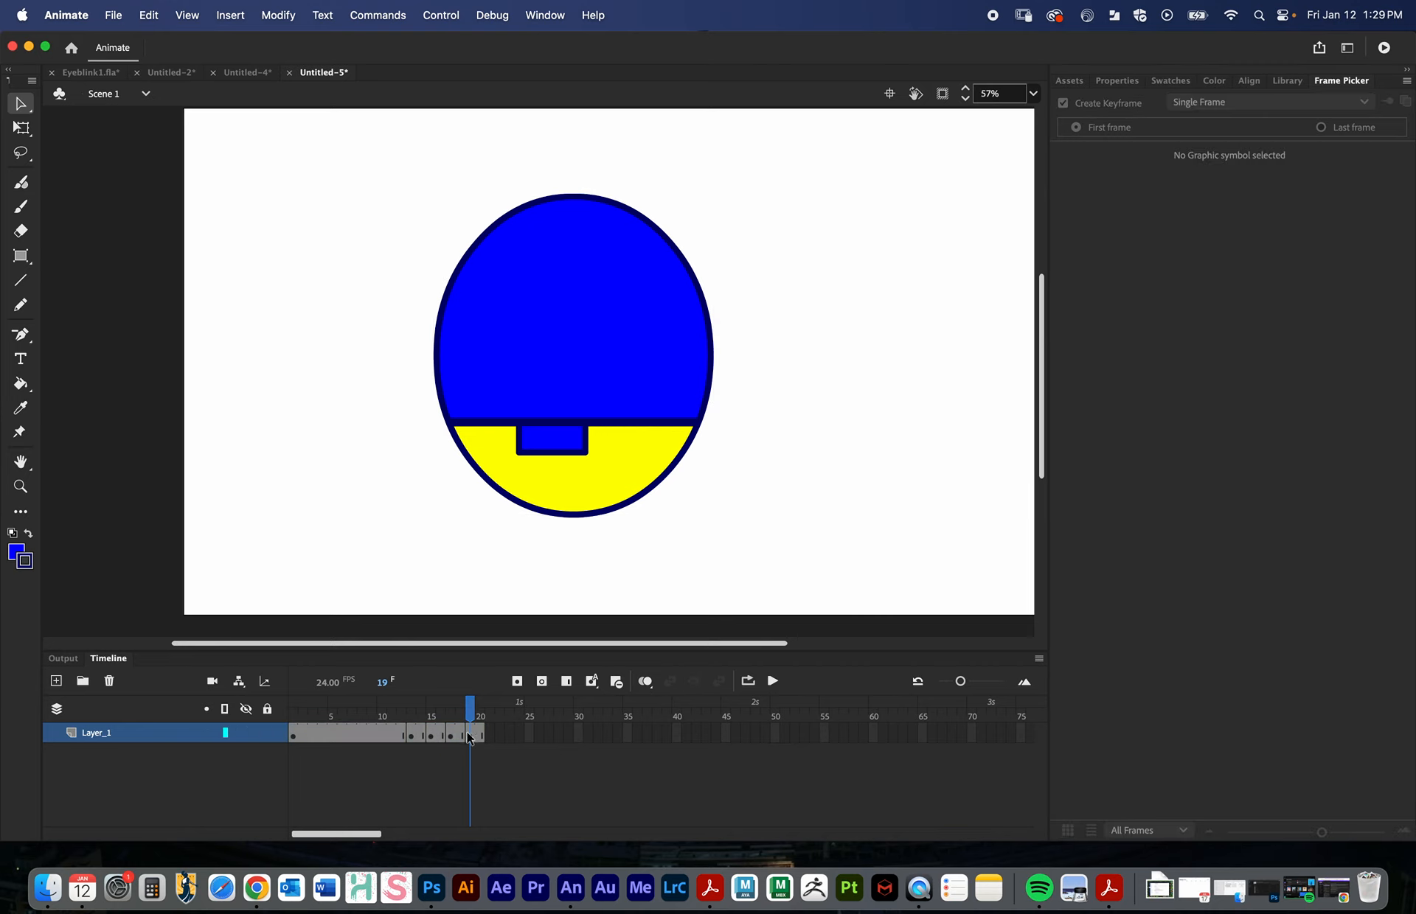
pyautogui.click(470, 737)
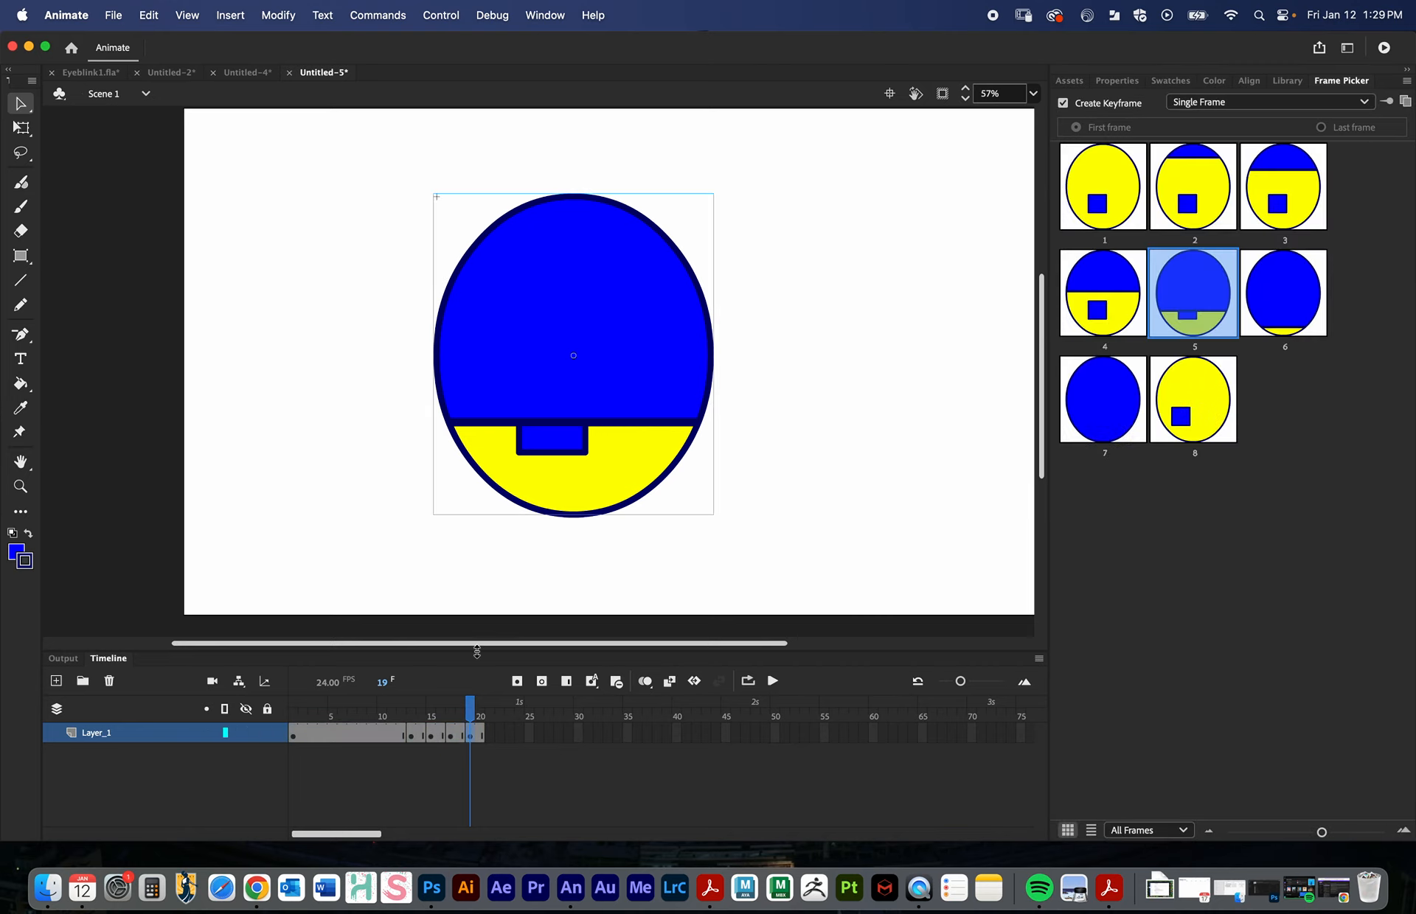